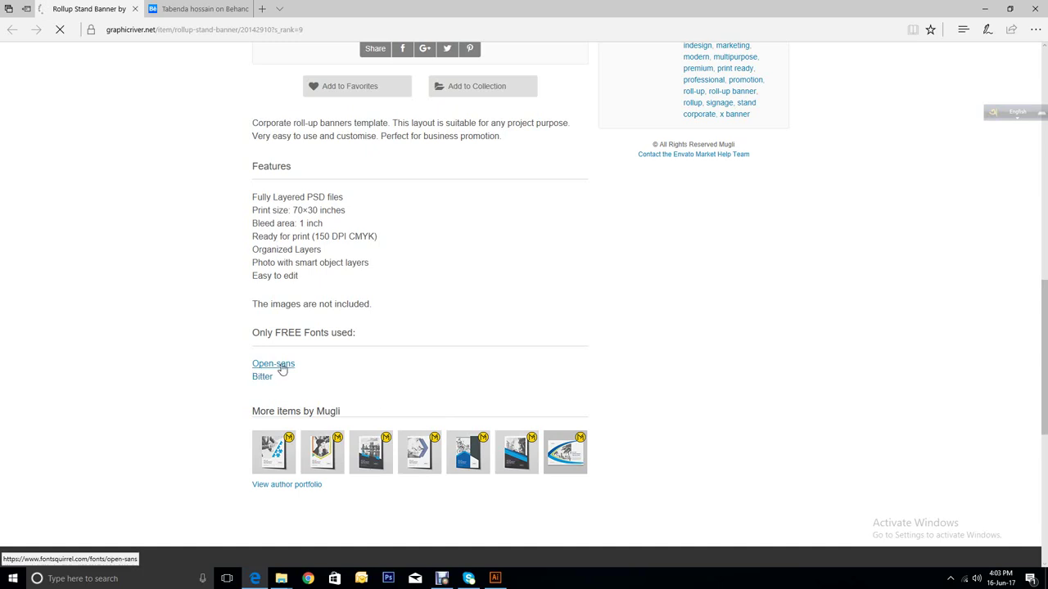
# Step: Download the Open Sans TTF package from the Open-sans link in the banner's font list and open the downloaded archive
pyautogui.rightClick(281, 369)
pyautogui.click(641, 364)
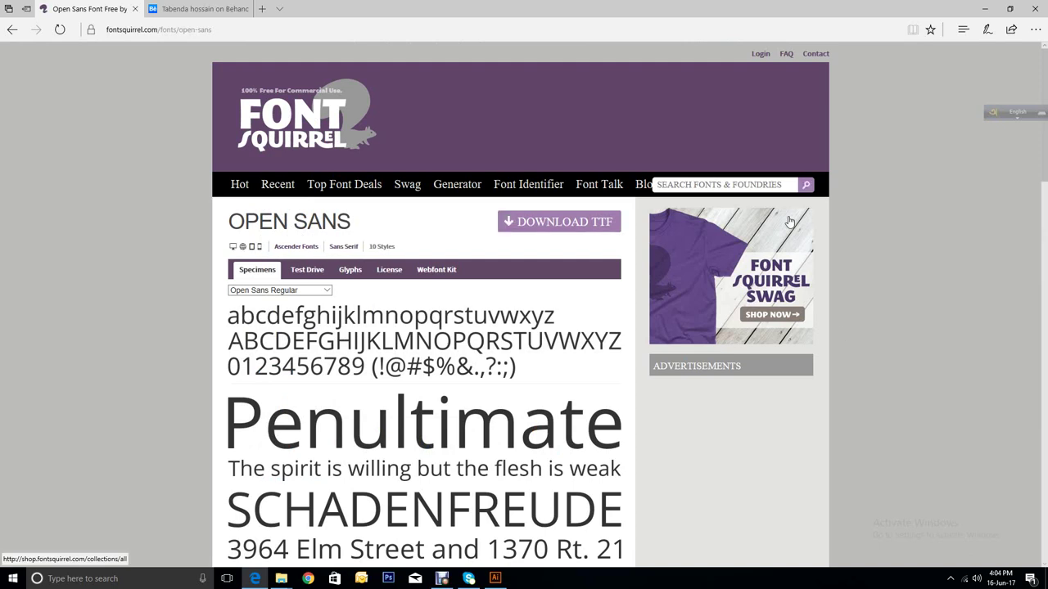
pyautogui.click(565, 235)
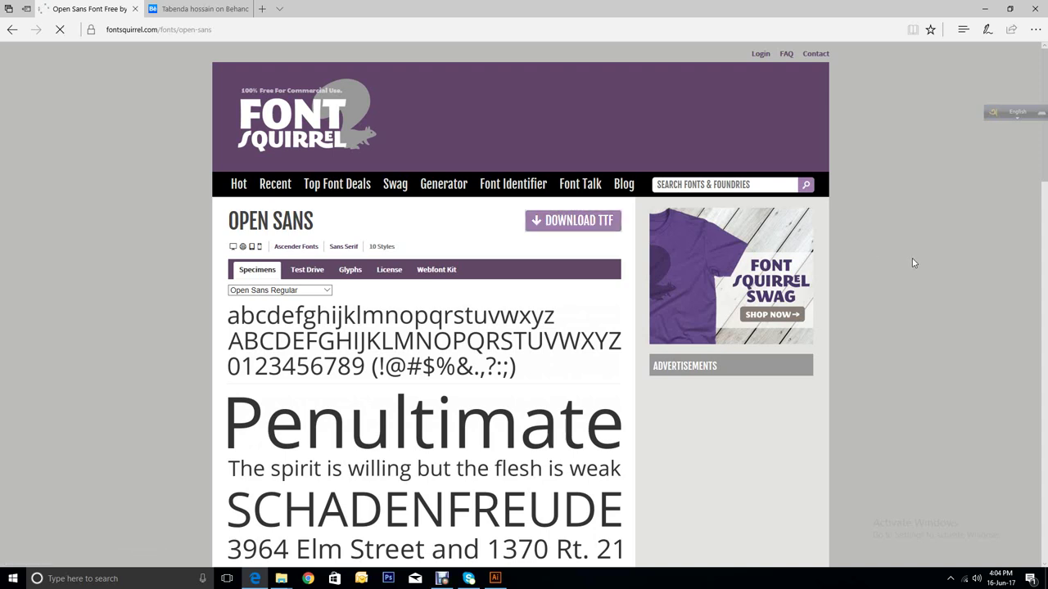
pyautogui.click(622, 552)
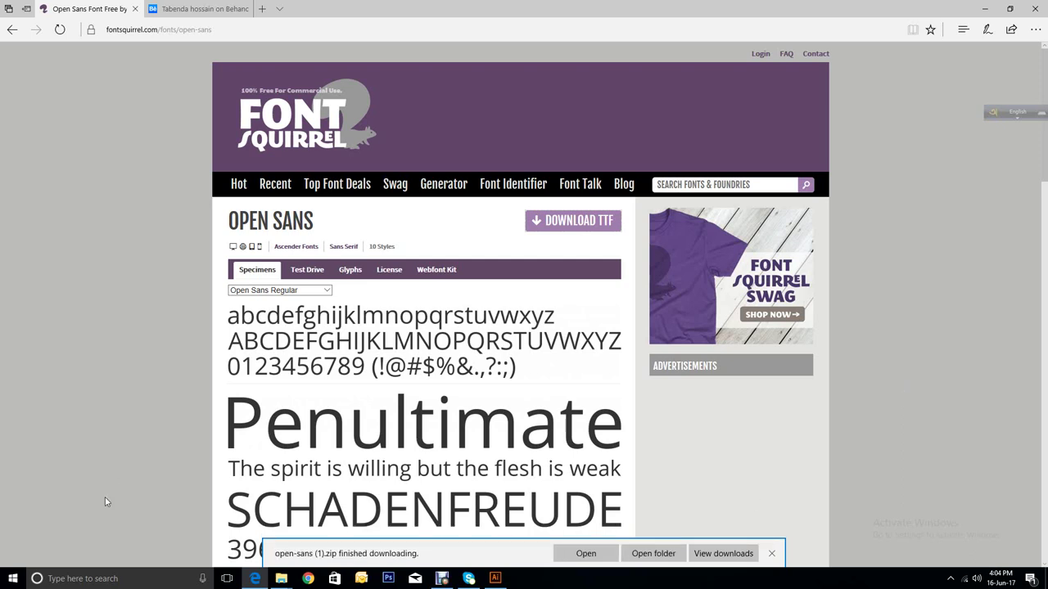
pyautogui.click(586, 554)
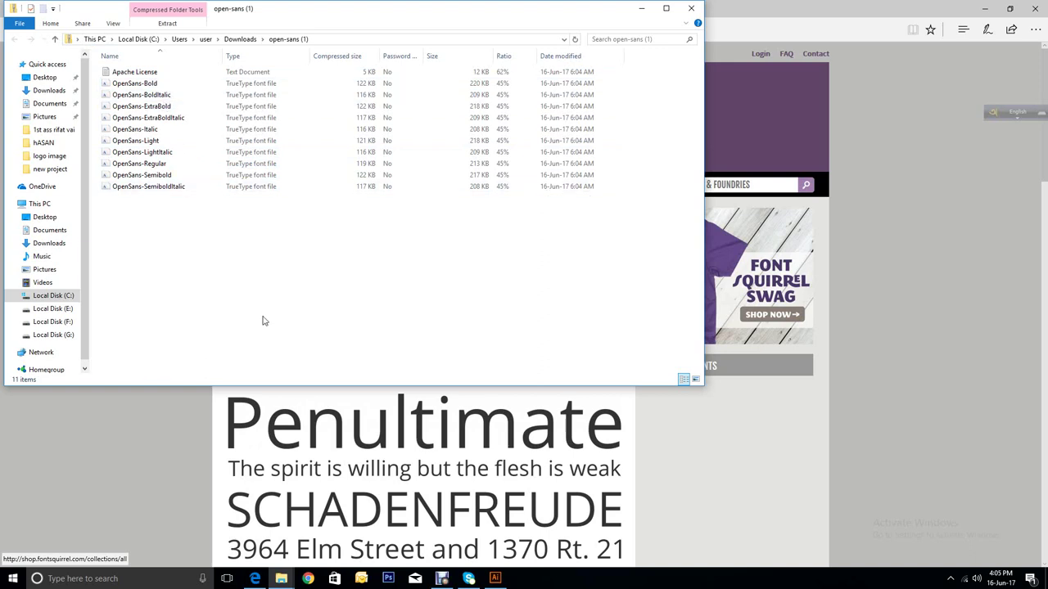
# Step: Install the OpenSans-Bold and OpenSans-ExtraBold fonts from the open-sans archive
pyautogui.doubleClick(164, 85)
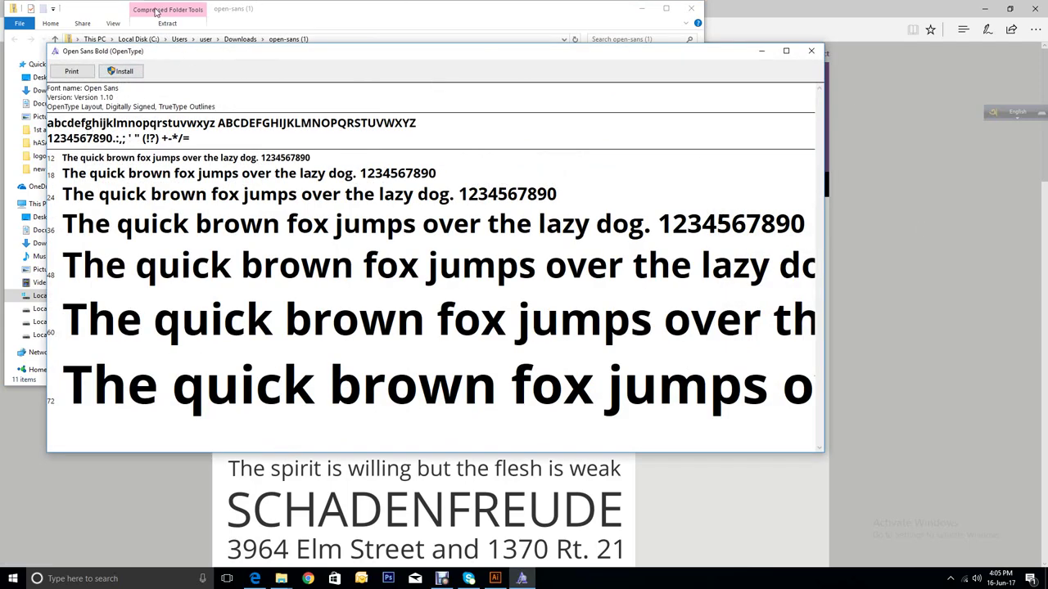
pyautogui.click(124, 72)
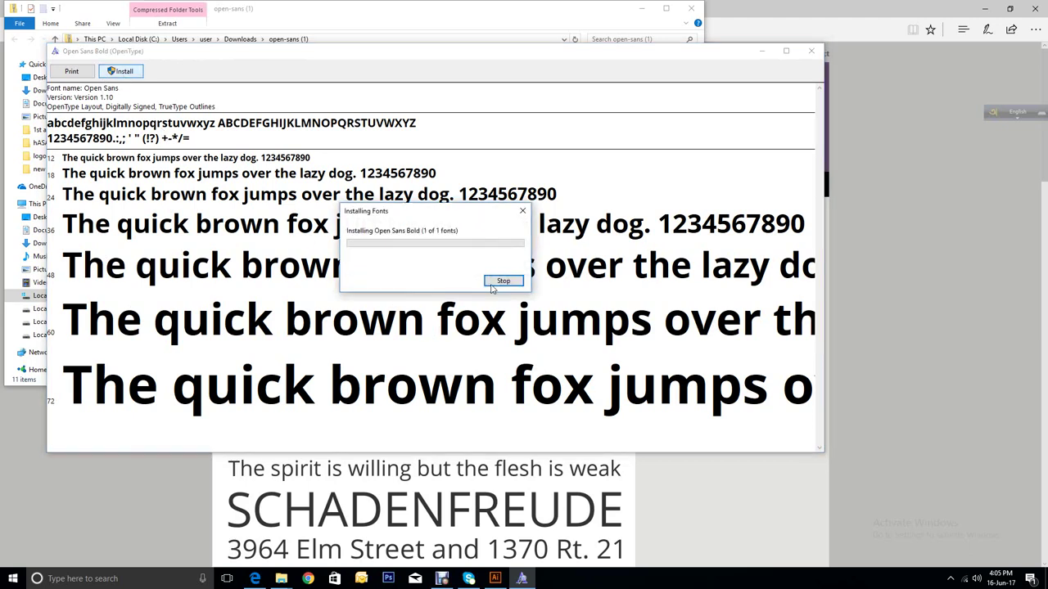
pyautogui.click(811, 53)
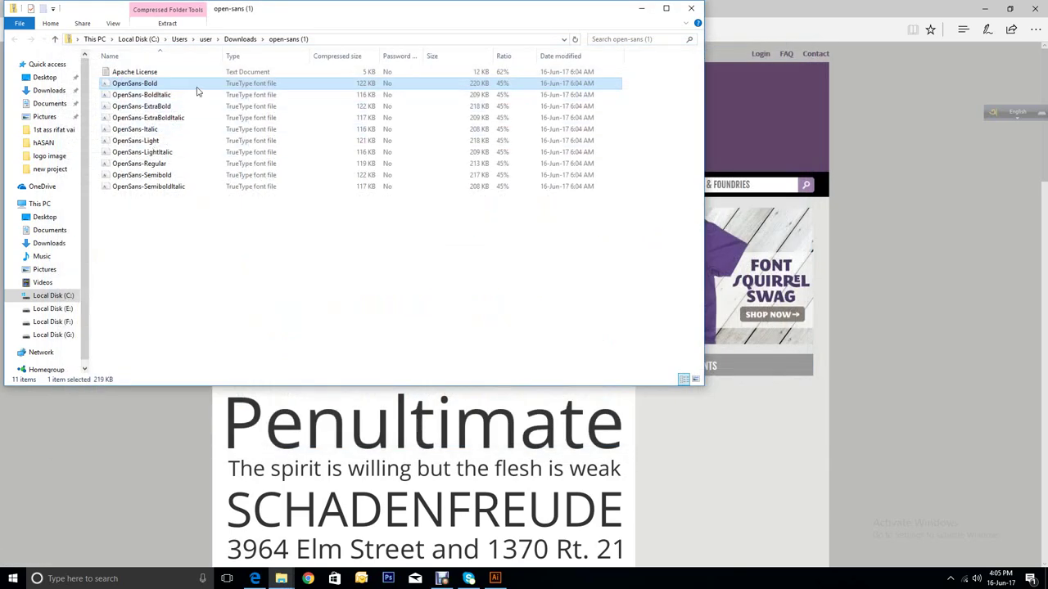
pyautogui.doubleClick(168, 106)
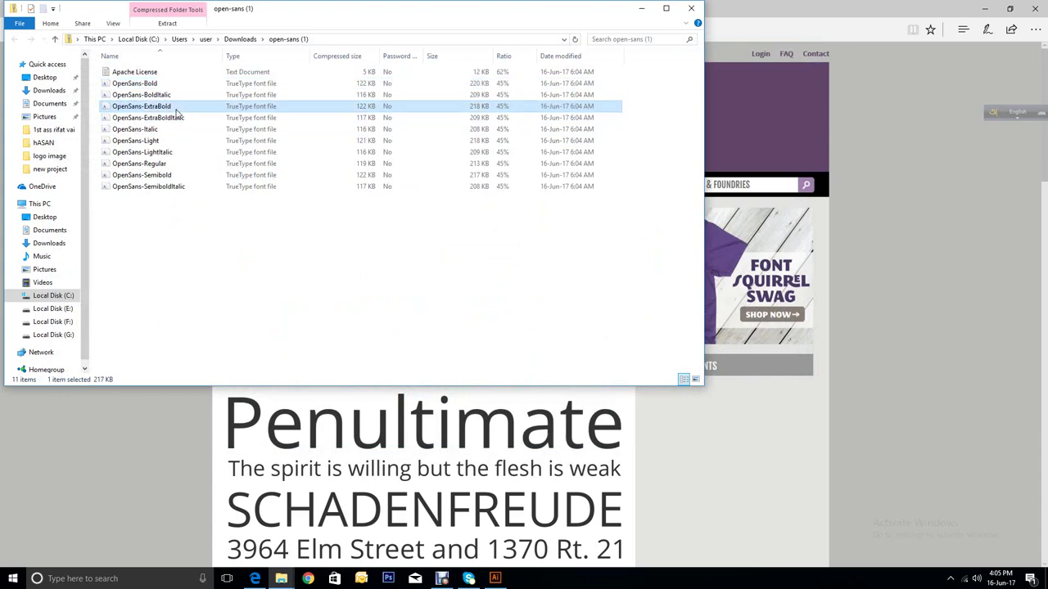
pyautogui.click(135, 85)
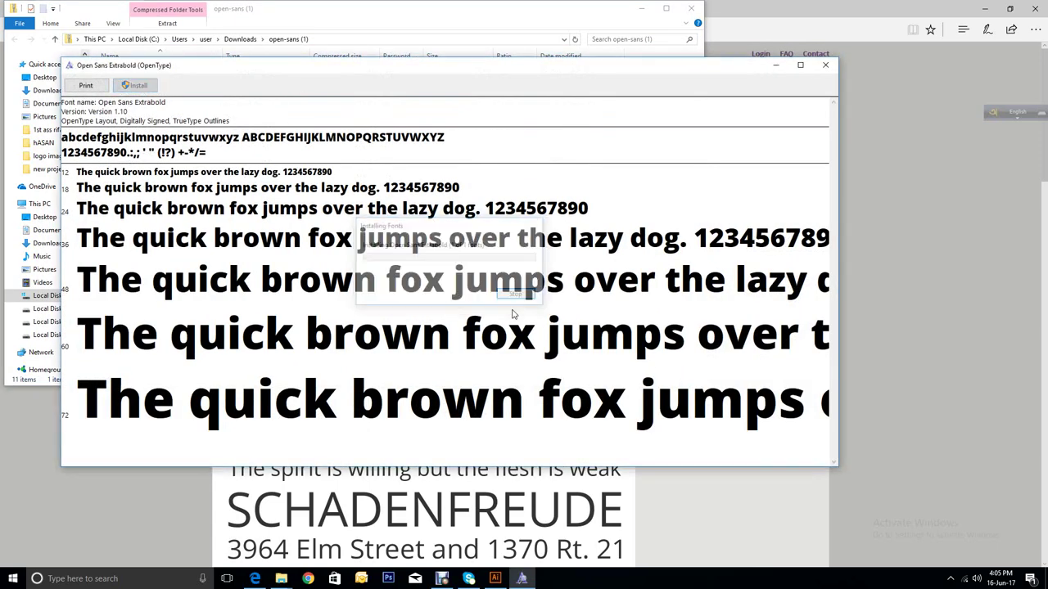
pyautogui.click(825, 65)
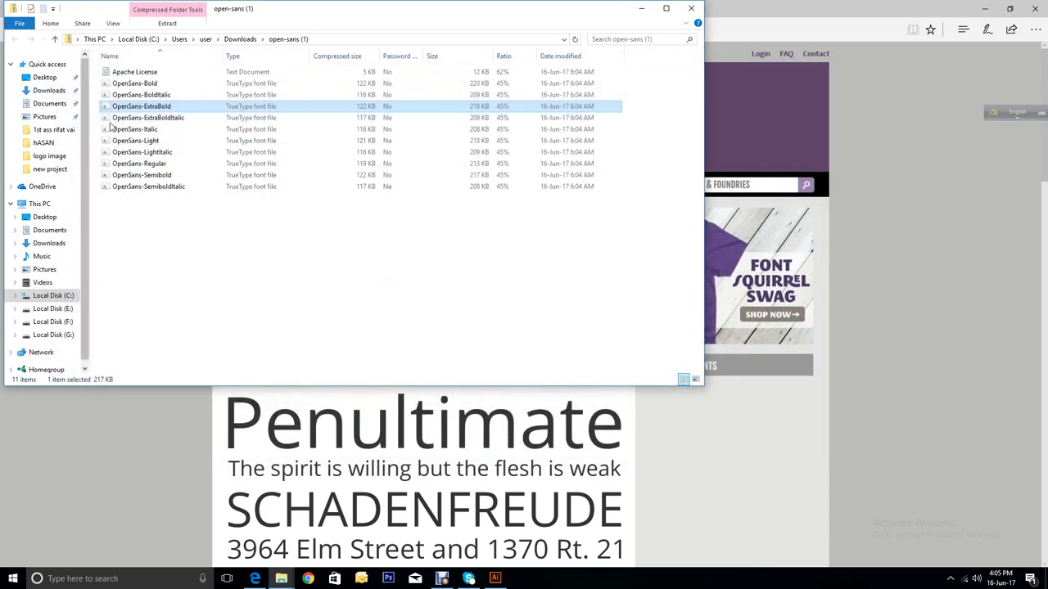
# Step: Install the OpenSans-Regular font, close the archive and return to the Rollup Stand Banner page
pyautogui.doubleClick(155, 166)
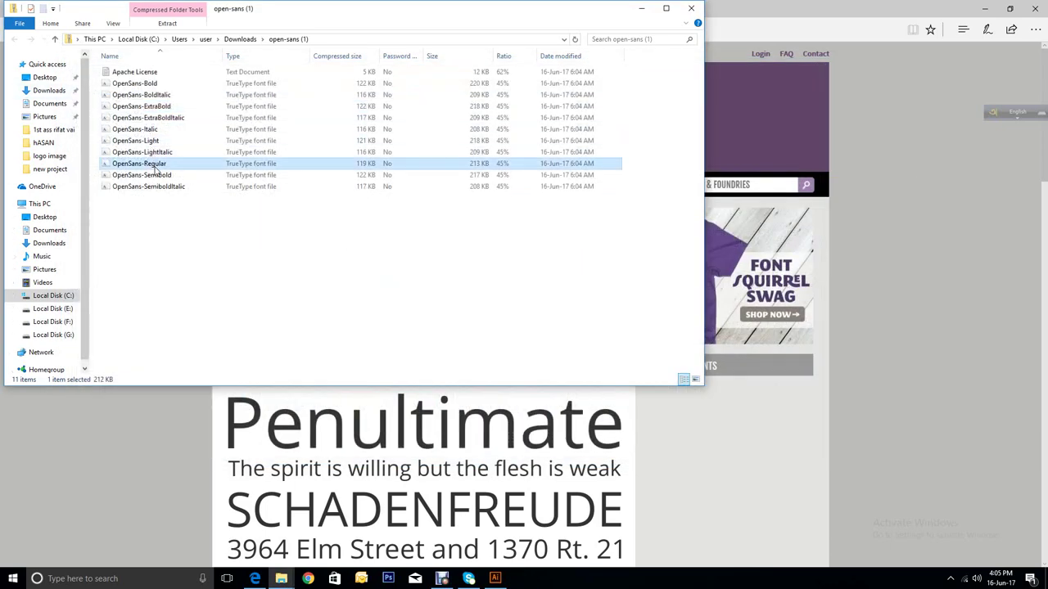
pyautogui.click(206, 156)
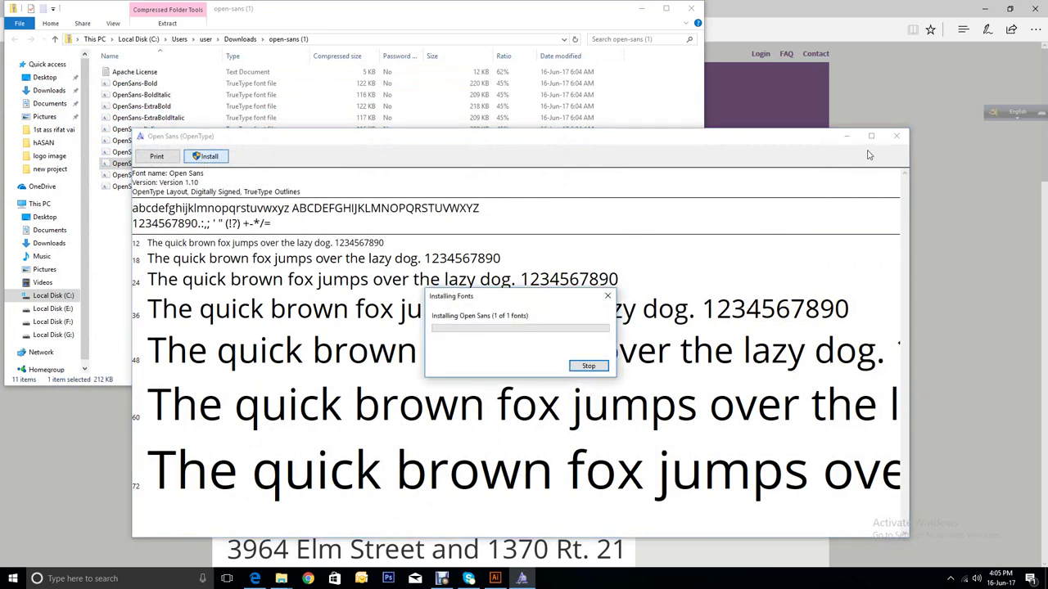
pyautogui.click(896, 136)
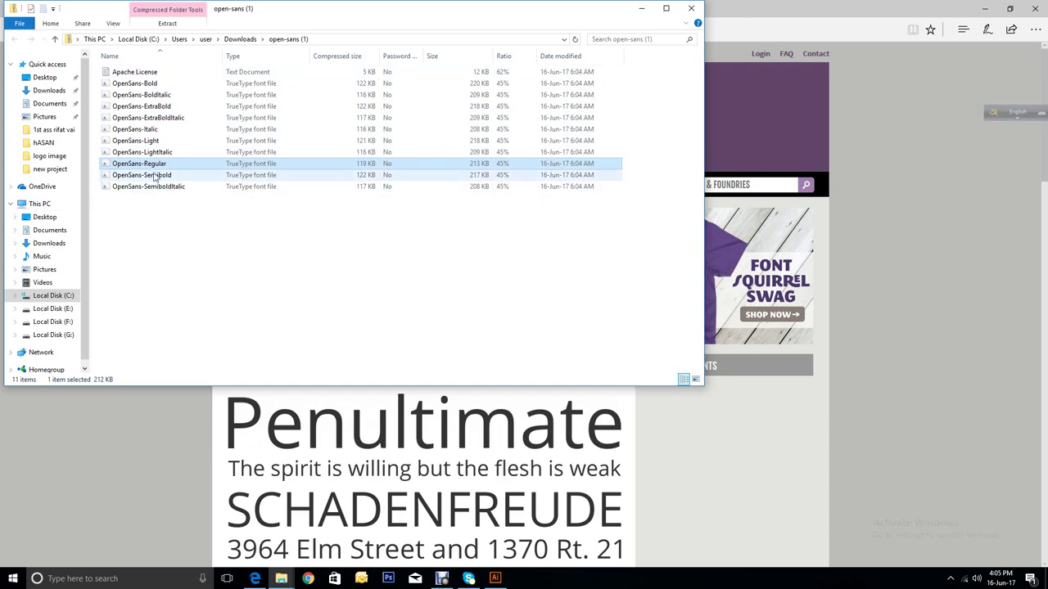
pyautogui.click(690, 8)
pyautogui.click(786, 233)
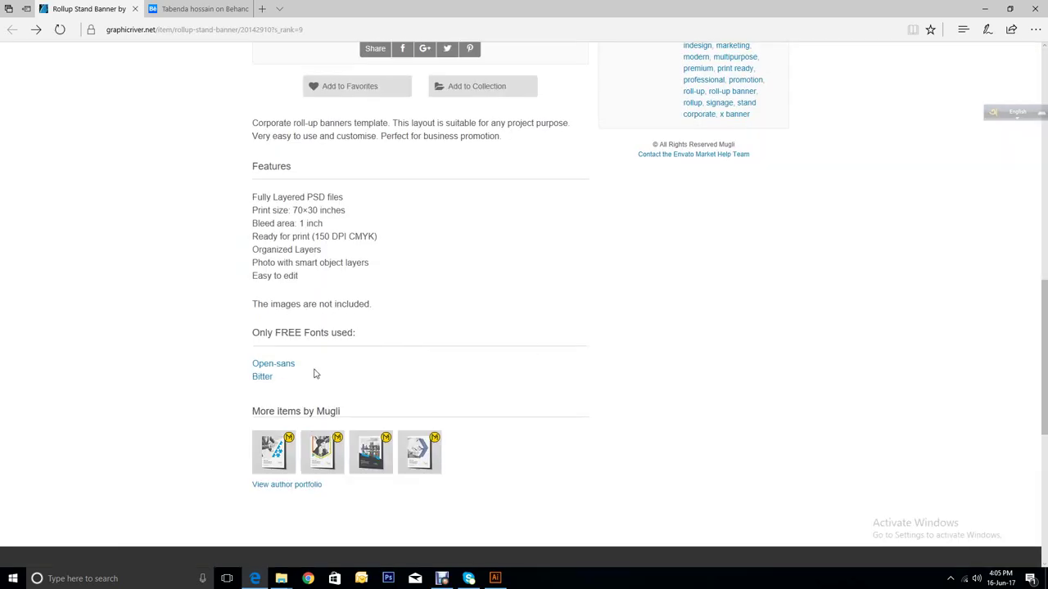
# Step: Open the Bitter link from the banner's free fonts list in a new browser tab and switch to it
pyautogui.rightClick(266, 380)
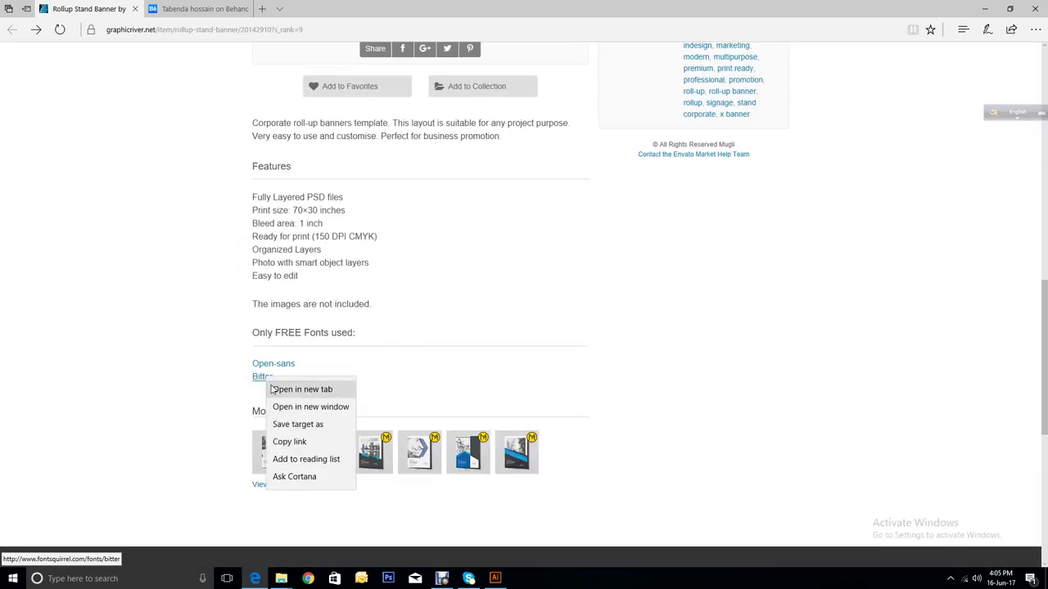
pyautogui.click(301, 388)
pyautogui.scroll(5, 643, 382)
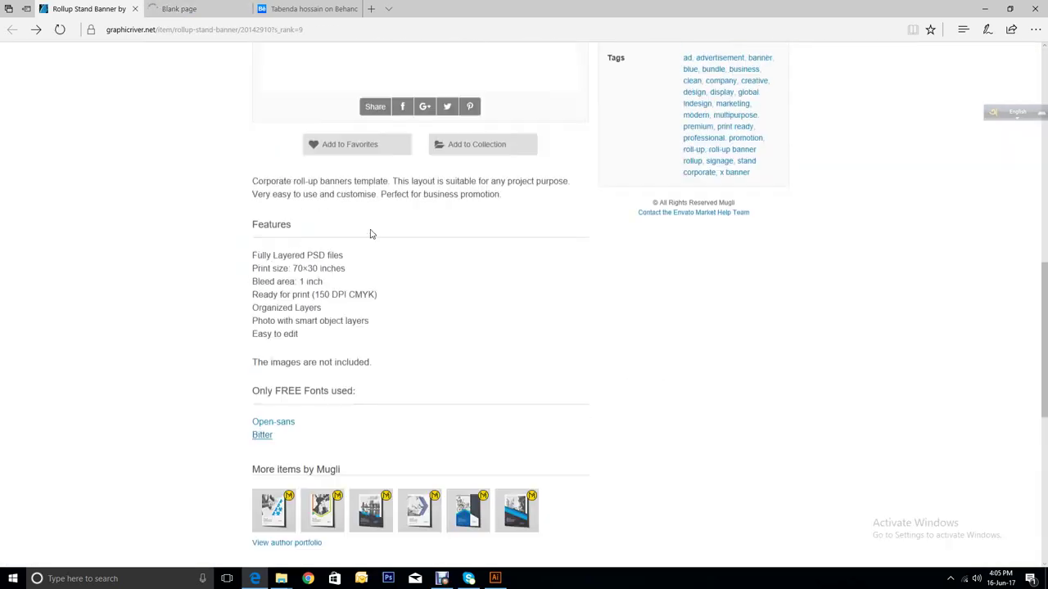
pyautogui.scroll(4, 609, 230)
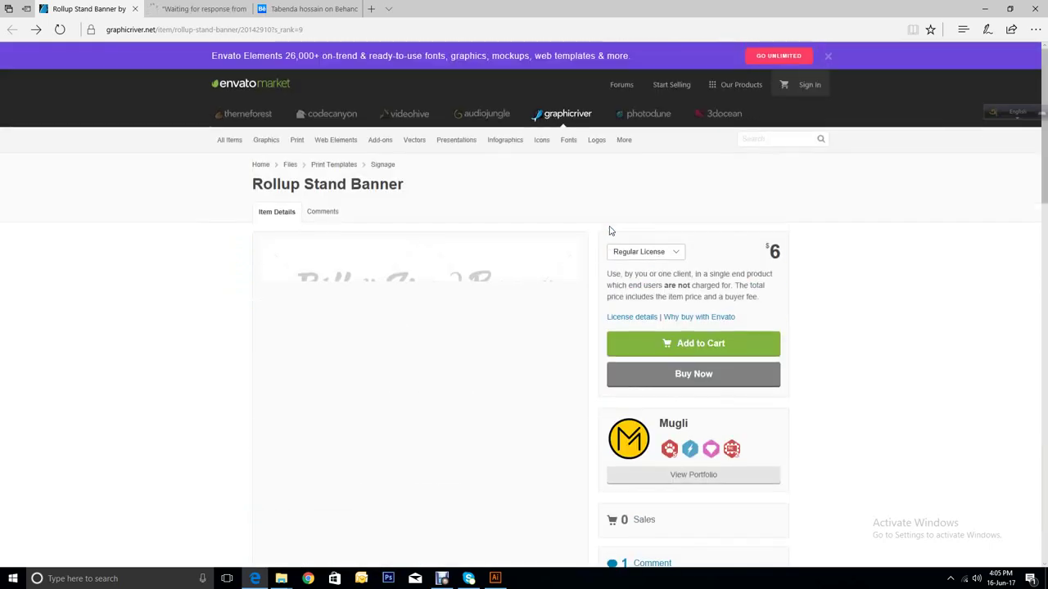
pyautogui.scroll(-2, 622, 231)
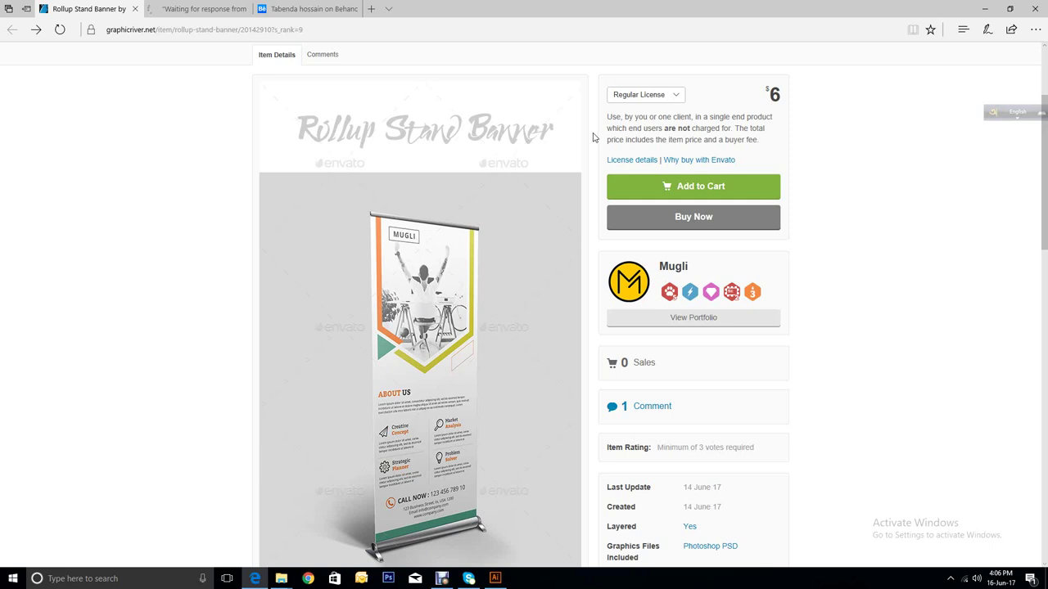
pyautogui.click(166, 10)
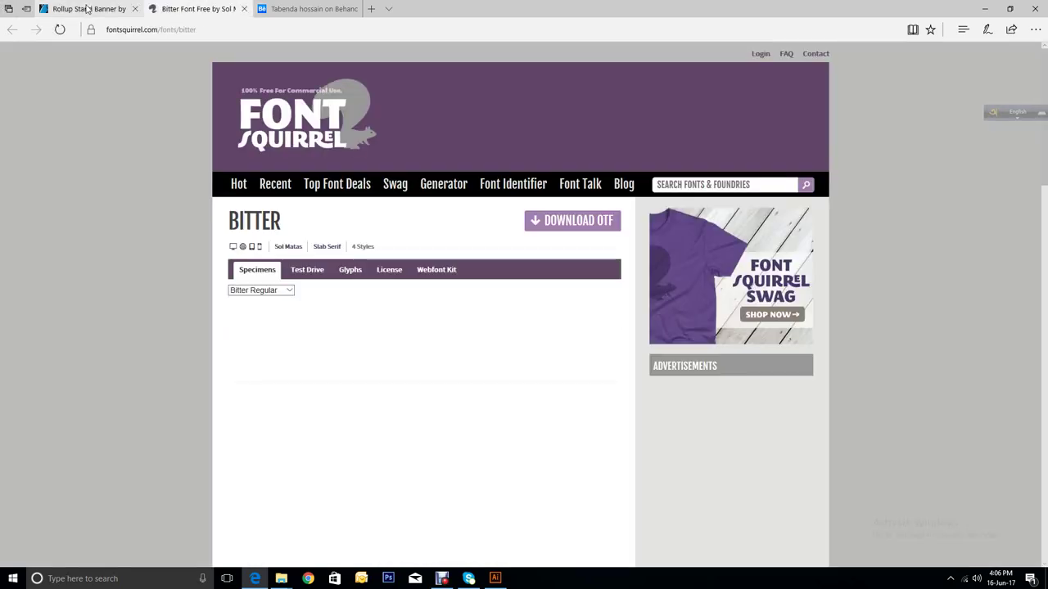
# Step: Download the Bitter OTF package from Font Squirrel and open the downloaded archive
pyautogui.moveTo(86, 8)
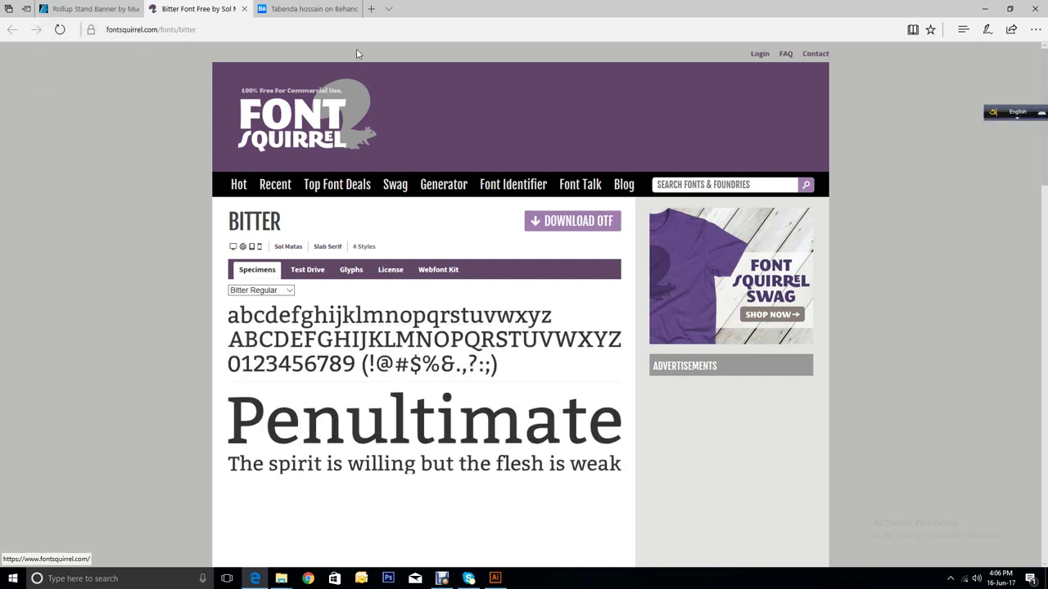
pyautogui.click(594, 223)
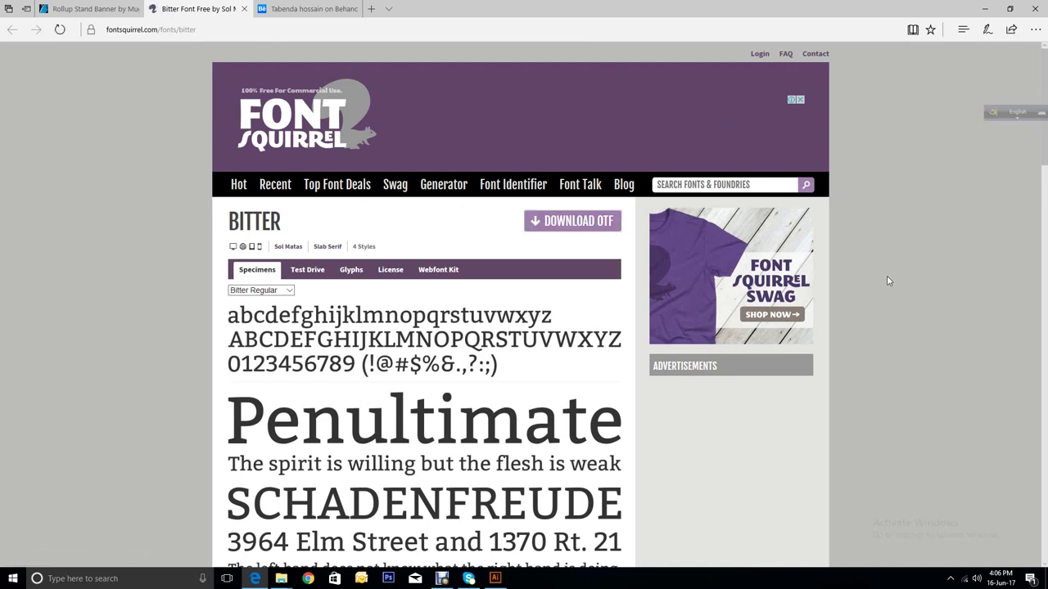
pyautogui.click(631, 551)
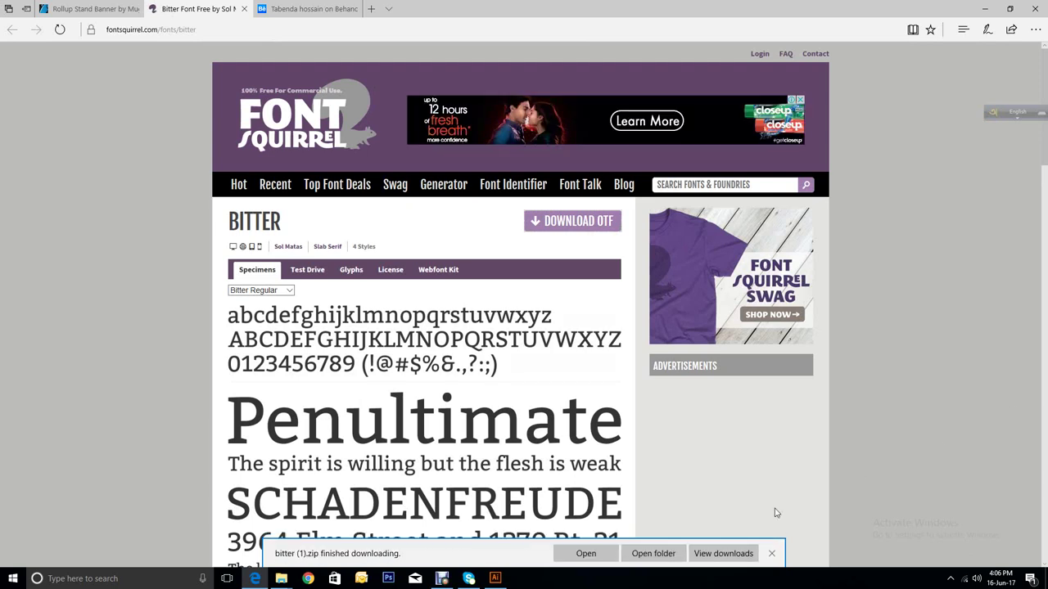
pyautogui.click(568, 559)
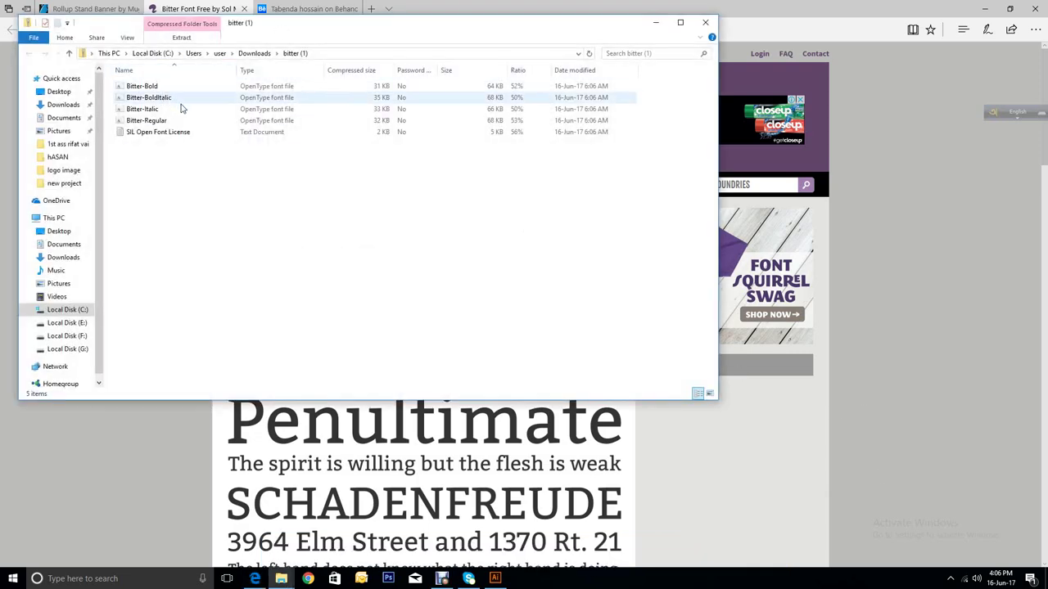
# Step: Install the Bitter-Bold and Bitter-Regular fonts from the bitter archive and close its folder
pyautogui.doubleClick(142, 88)
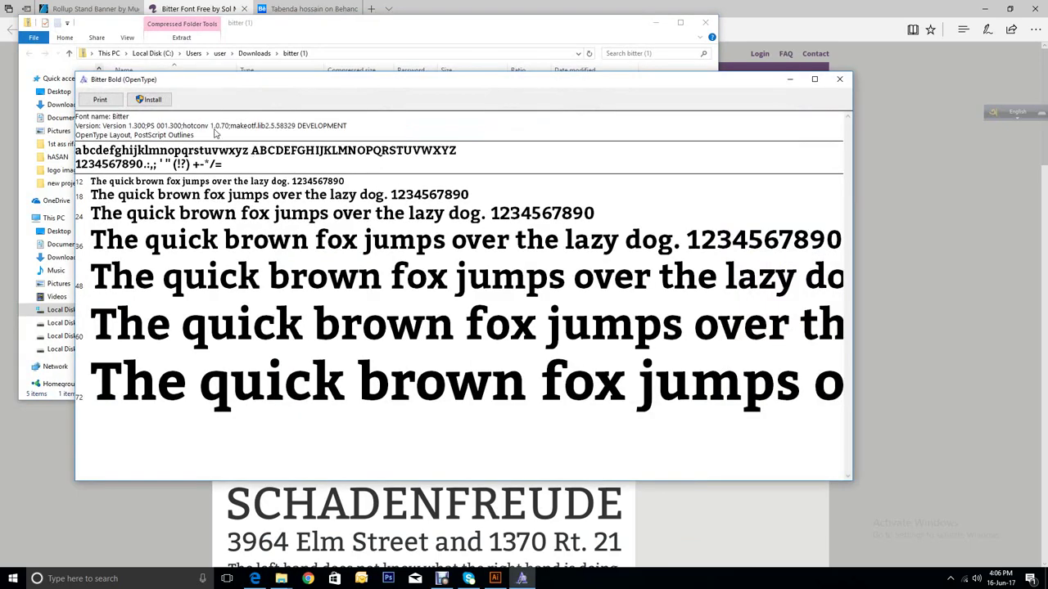
pyautogui.click(149, 99)
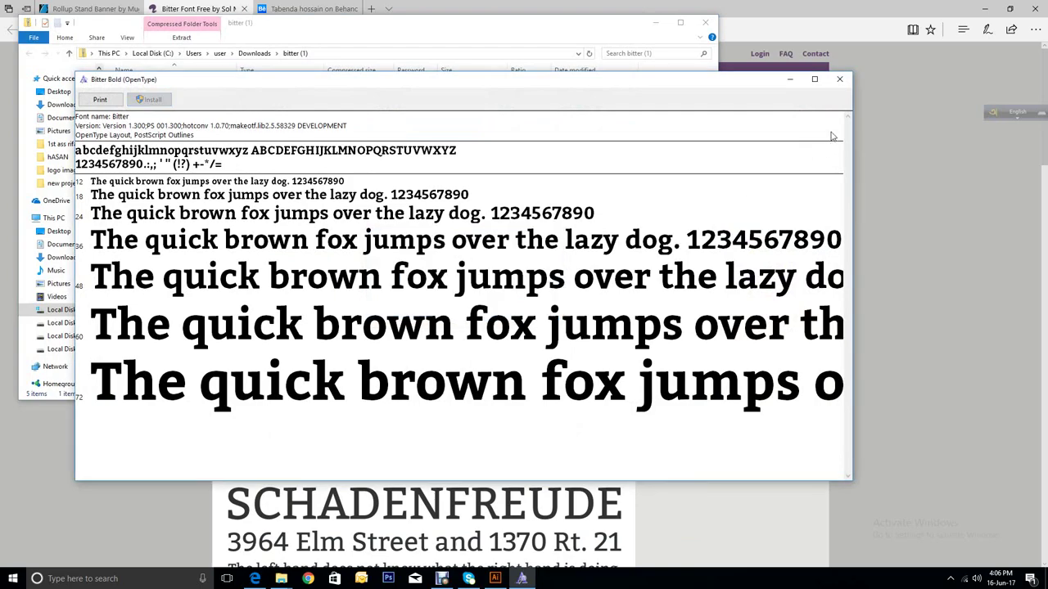
pyautogui.click(839, 78)
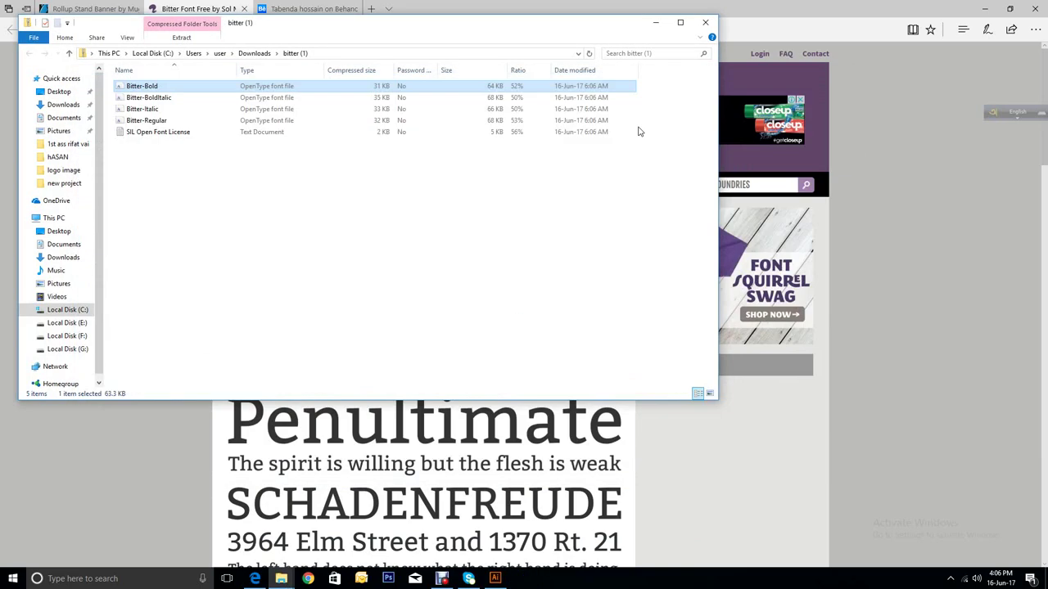
pyautogui.doubleClick(153, 122)
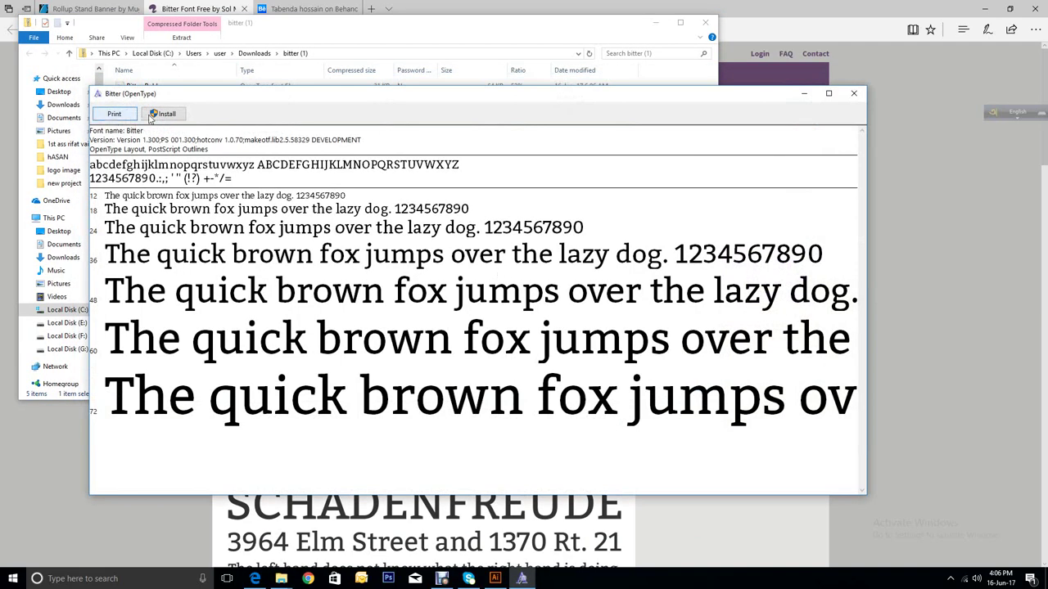
pyautogui.click(152, 115)
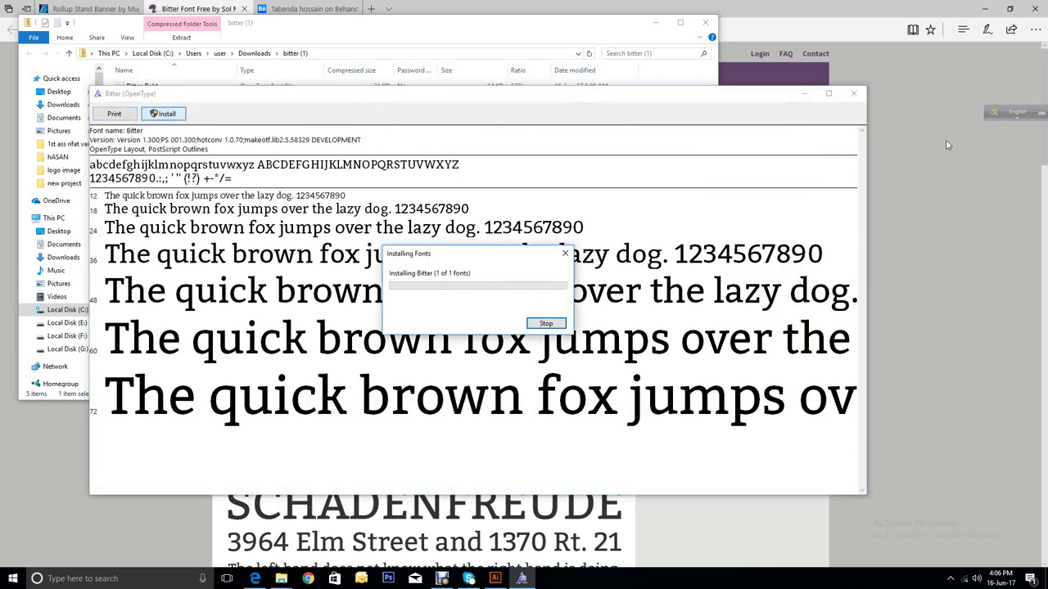
pyautogui.click(854, 93)
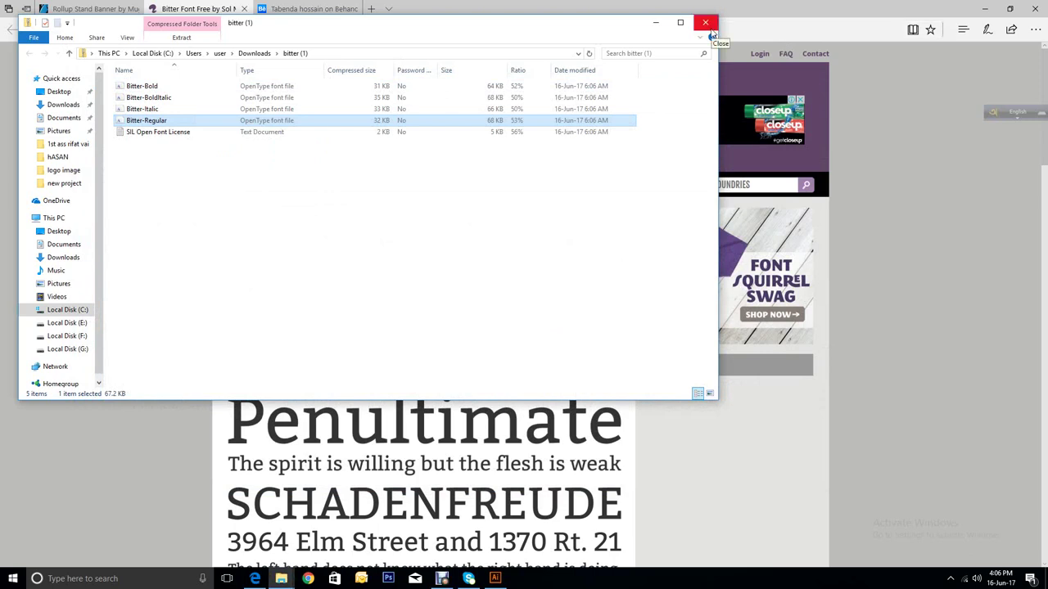
pyautogui.click(706, 23)
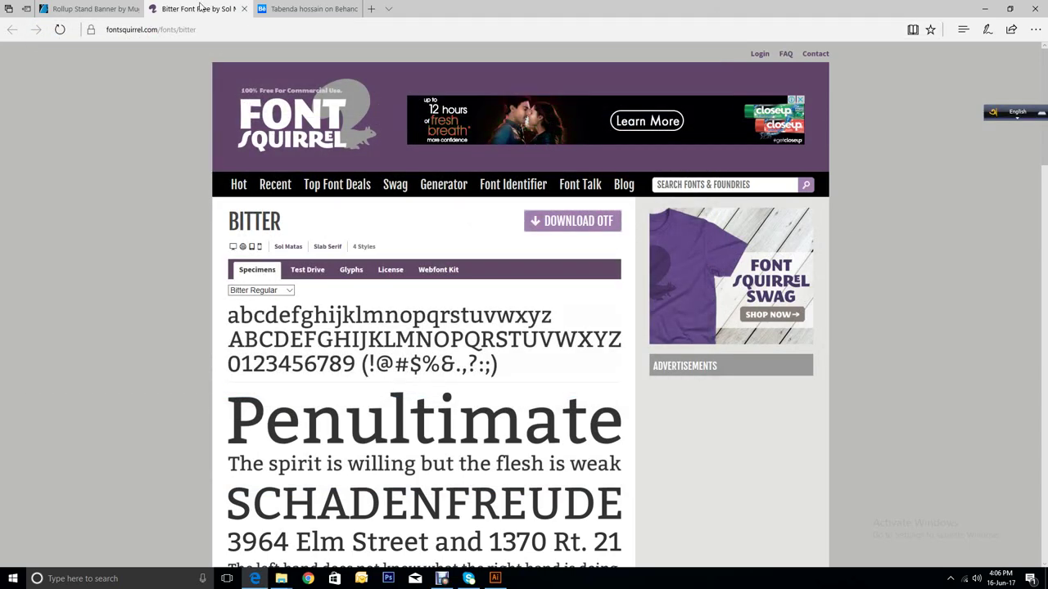
# Step: Return to the Rollup Stand Banner page and check the banner's layout and print dimensions
pyautogui.click(55, 10)
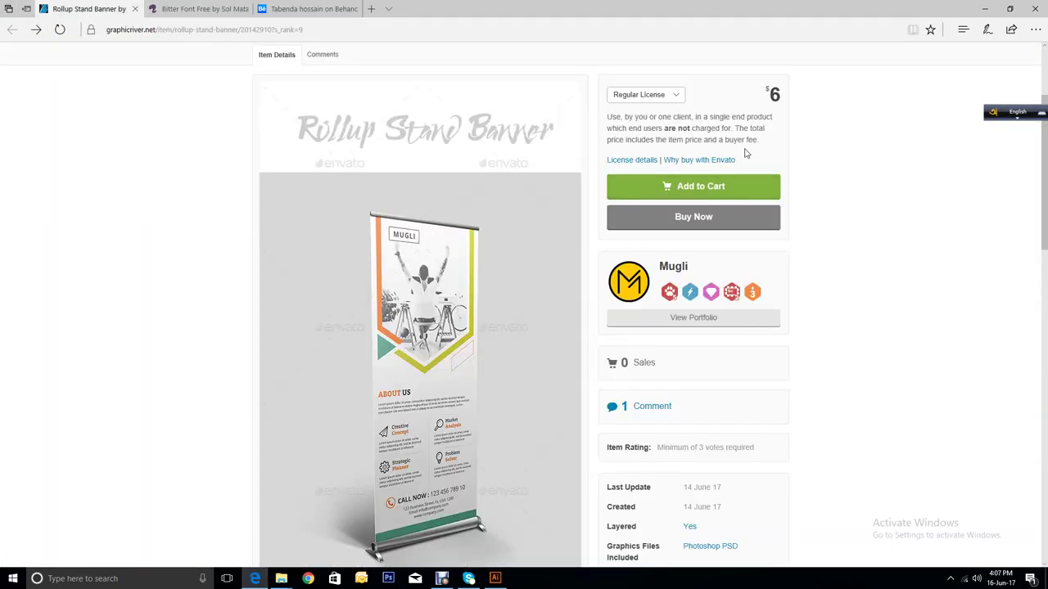
pyautogui.scroll(-3, 745, 153)
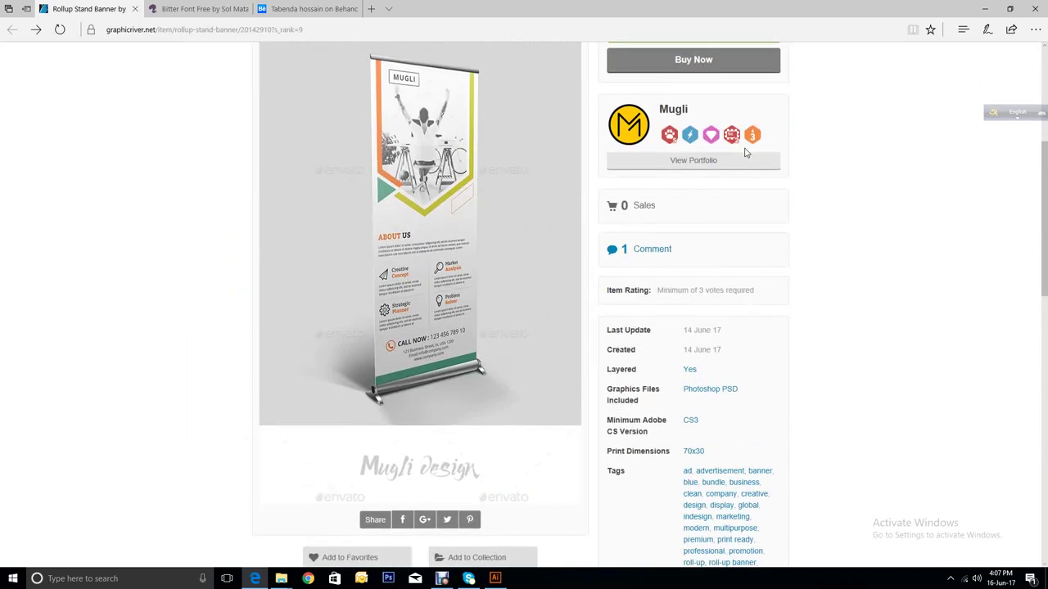
pyautogui.scroll(3, 745, 153)
pyautogui.scroll(-2, 745, 153)
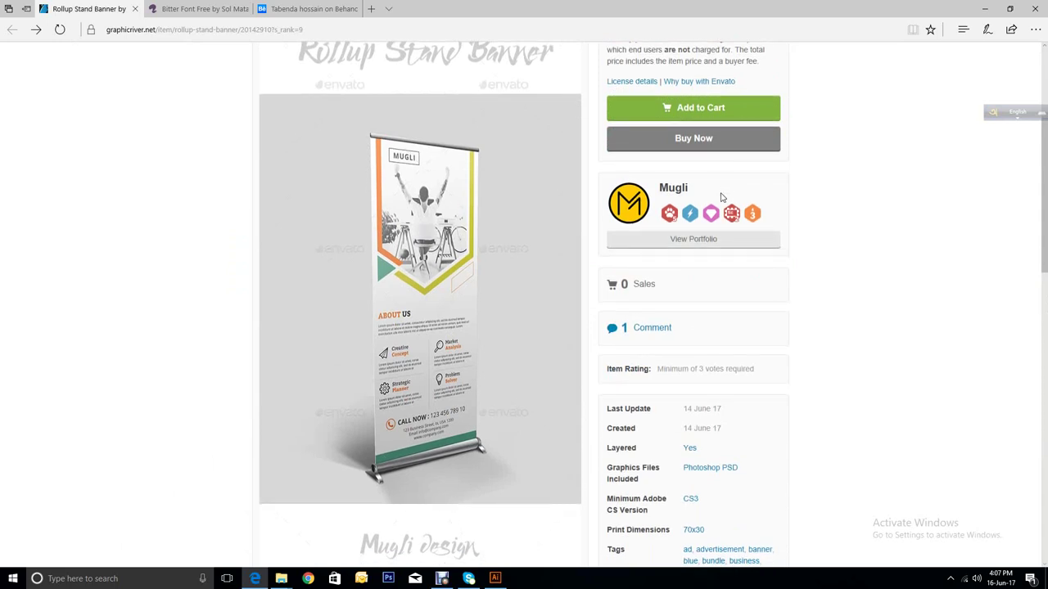
# Step: Switch to Illustrator and begin a new document named bannar with units set to Inches
pyautogui.click(494, 579)
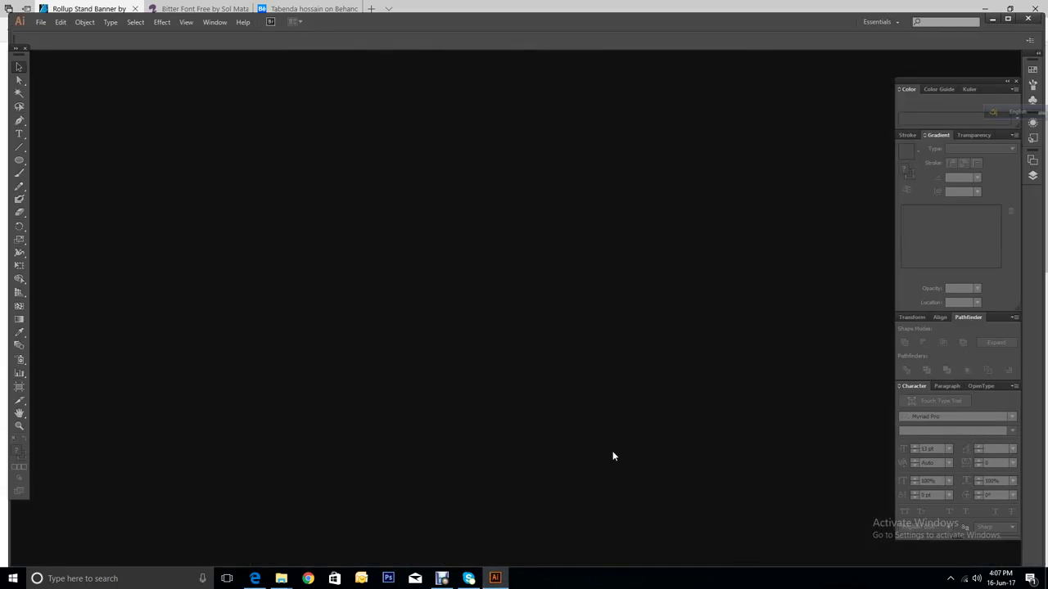
pyautogui.click(41, 22)
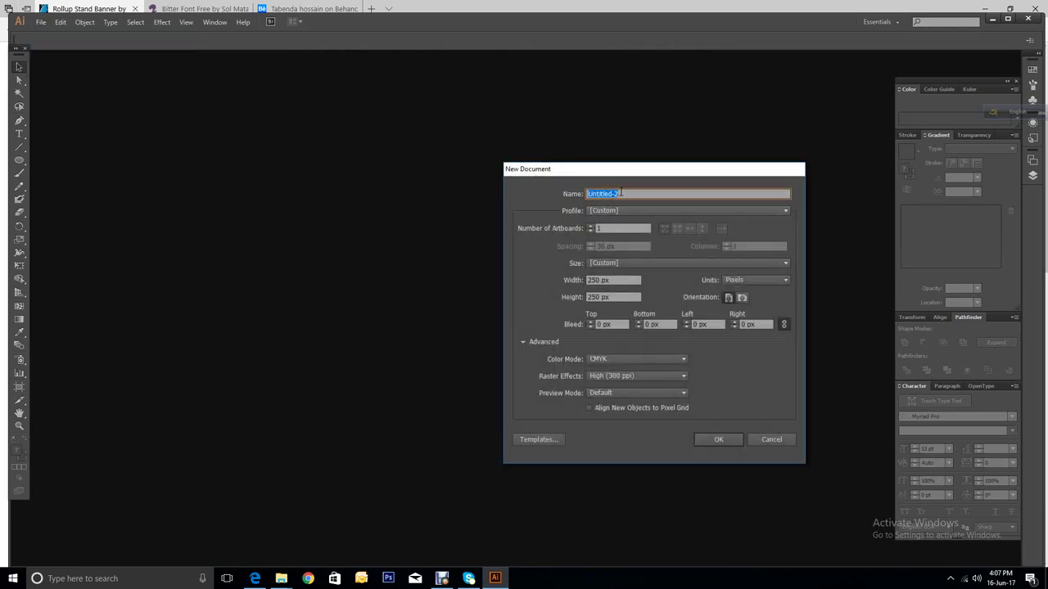
pyautogui.press('BackSpace')
pyautogui.click(775, 279)
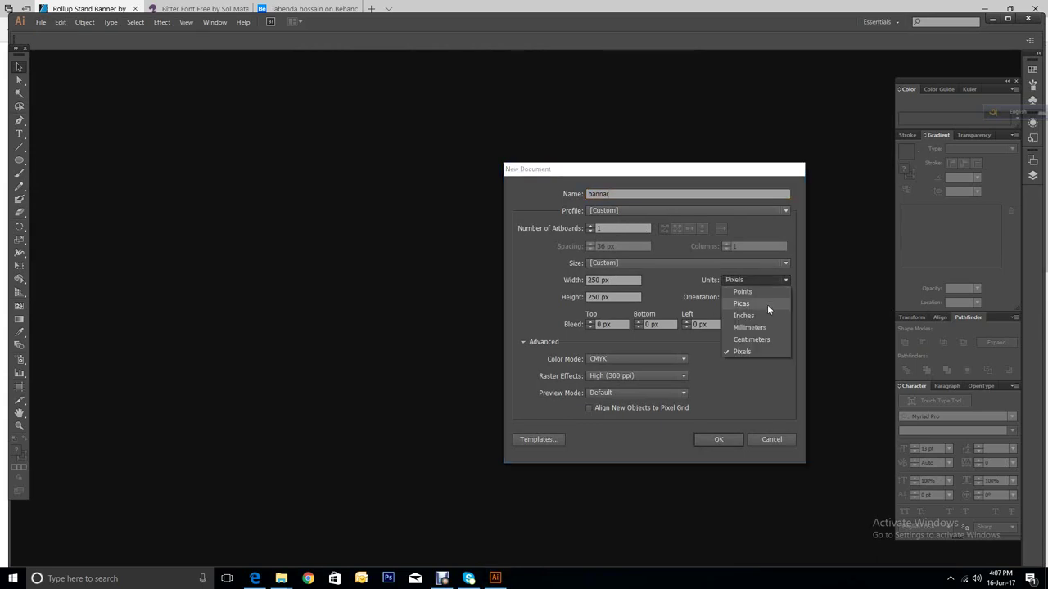
pyautogui.click(766, 316)
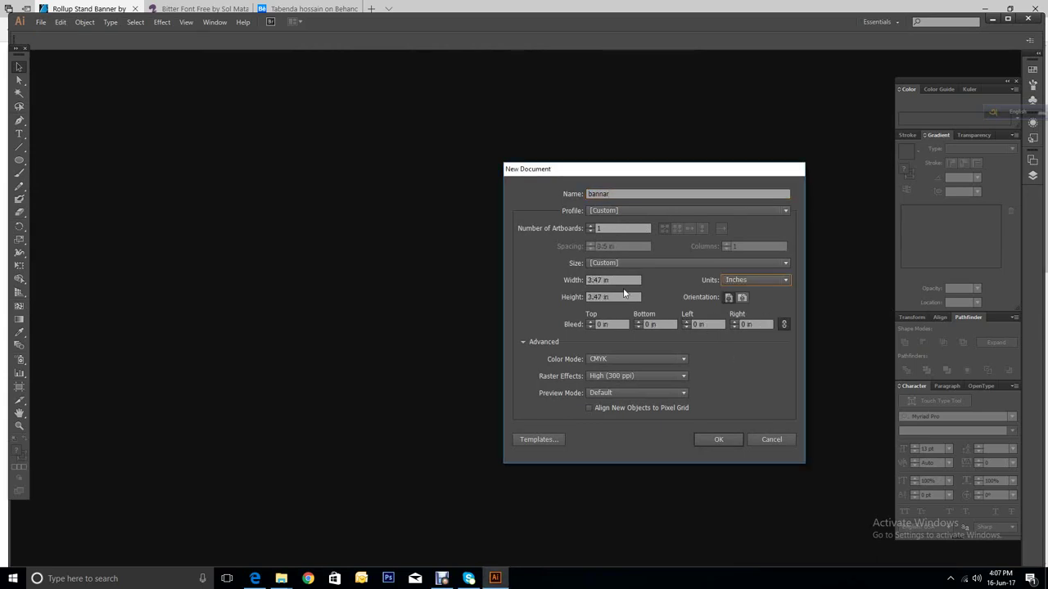
# Step: Set the new document's width to 30 in and its height to 70 in
pyautogui.moveTo(619, 280); pyautogui.dragTo(588, 280)
pyautogui.write('30')
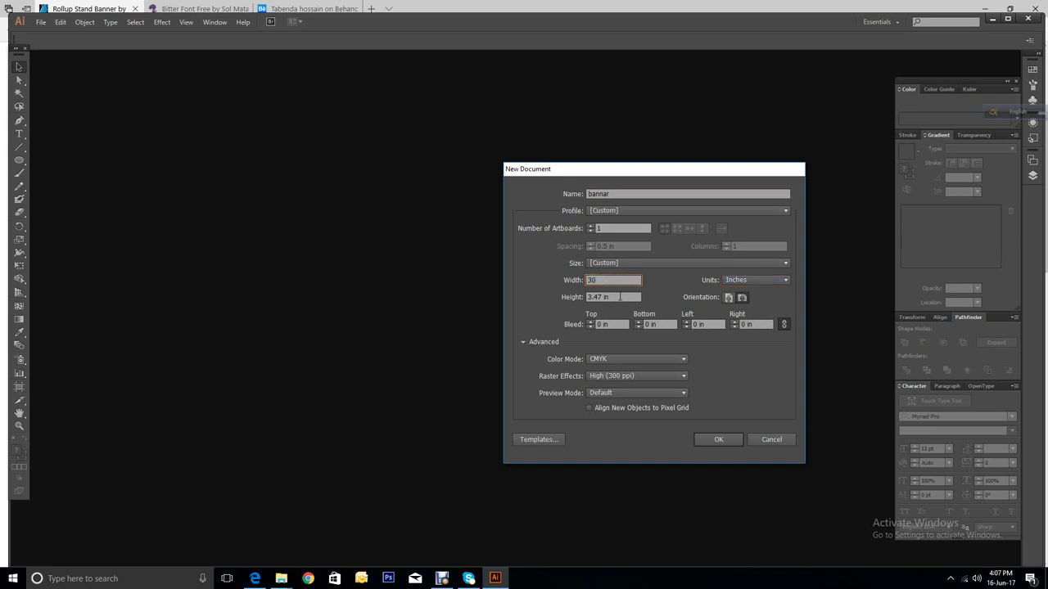
pyautogui.press('Tab')
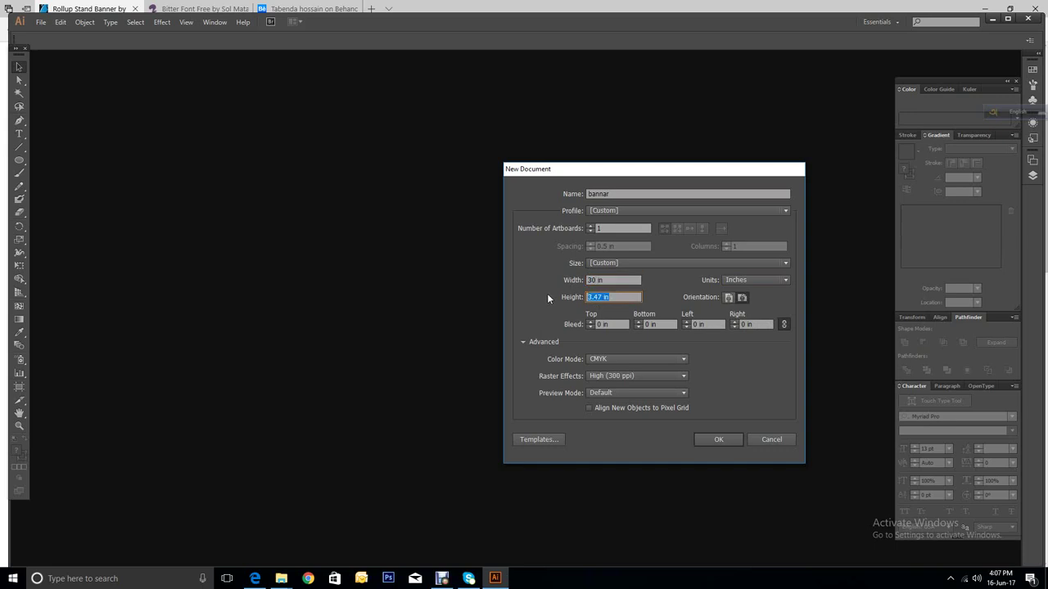
pyautogui.write('70')
# Step: Raise the linked bleed to about 1 in on all sides and create the document
pyautogui.click(588, 322)
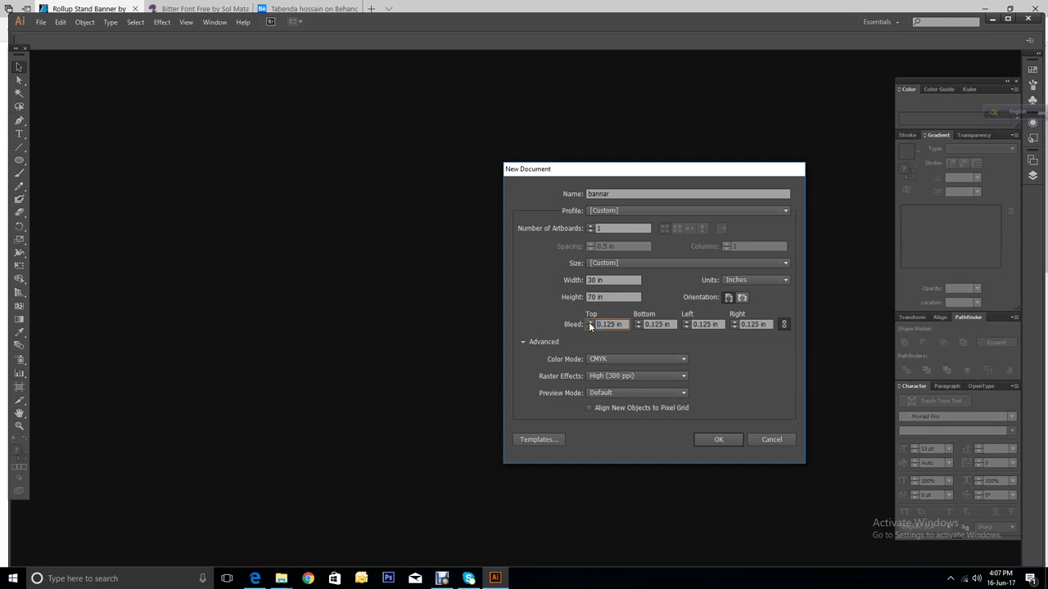
pyautogui.click(589, 321)
pyautogui.click(588, 321)
pyautogui.click(589, 321)
pyautogui.click(588, 322)
pyautogui.click(589, 322)
pyautogui.click(589, 322)
pyautogui.click(588, 322)
pyautogui.click(706, 439)
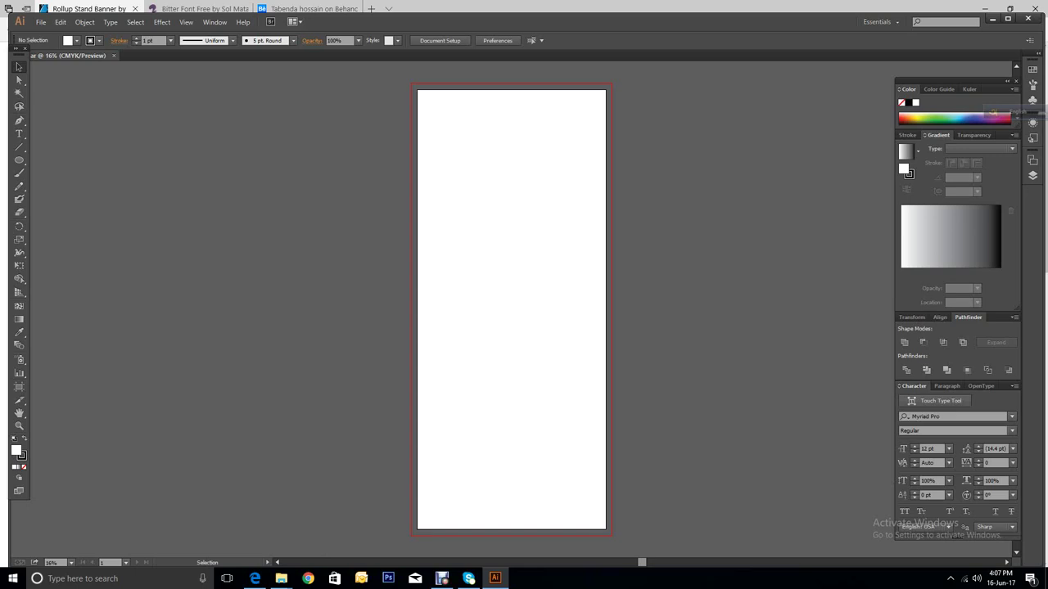
# Step: Switch to the Edge browser and open pexels.com in a new tab
pyautogui.click(255, 580)
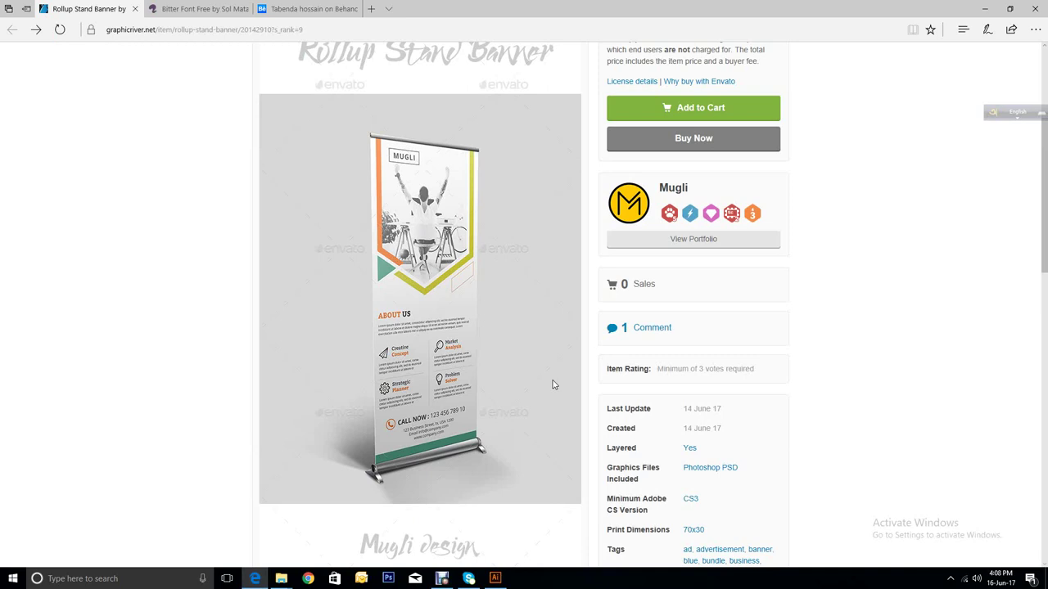
pyautogui.click(370, 9)
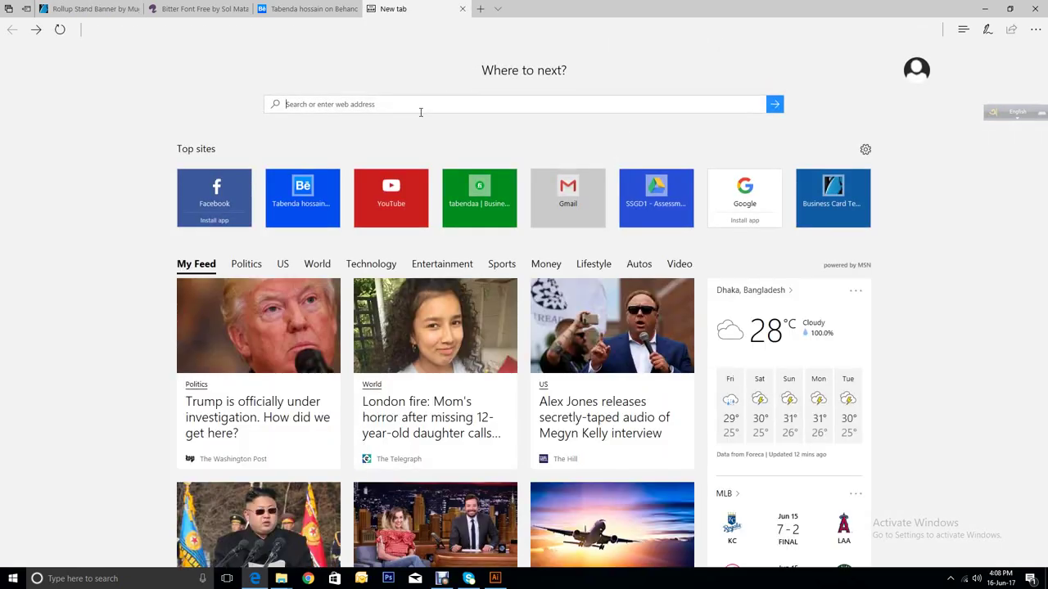
pyautogui.write('pe')
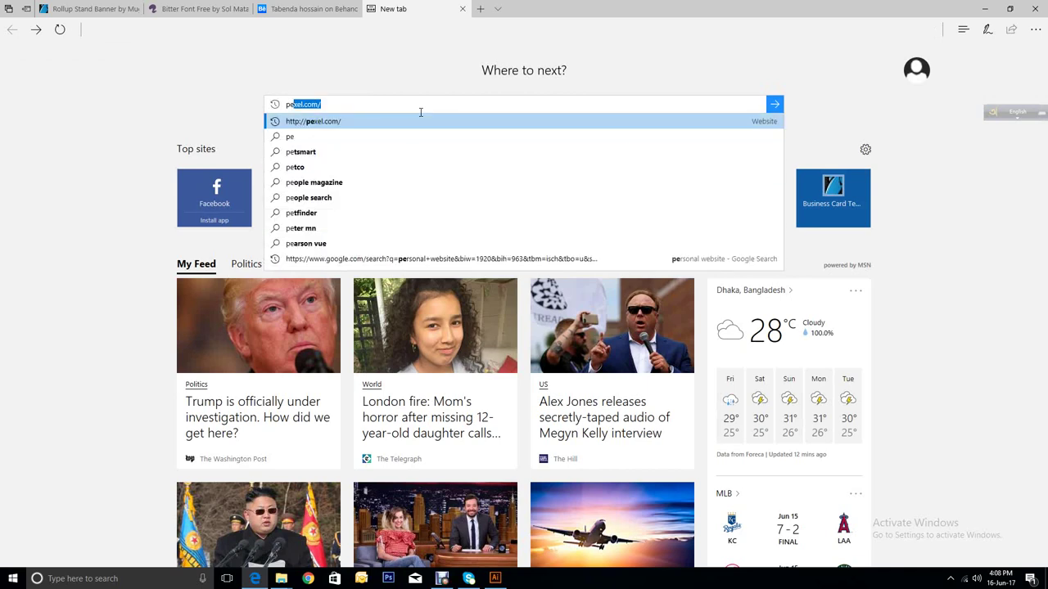
pyautogui.write('xels')
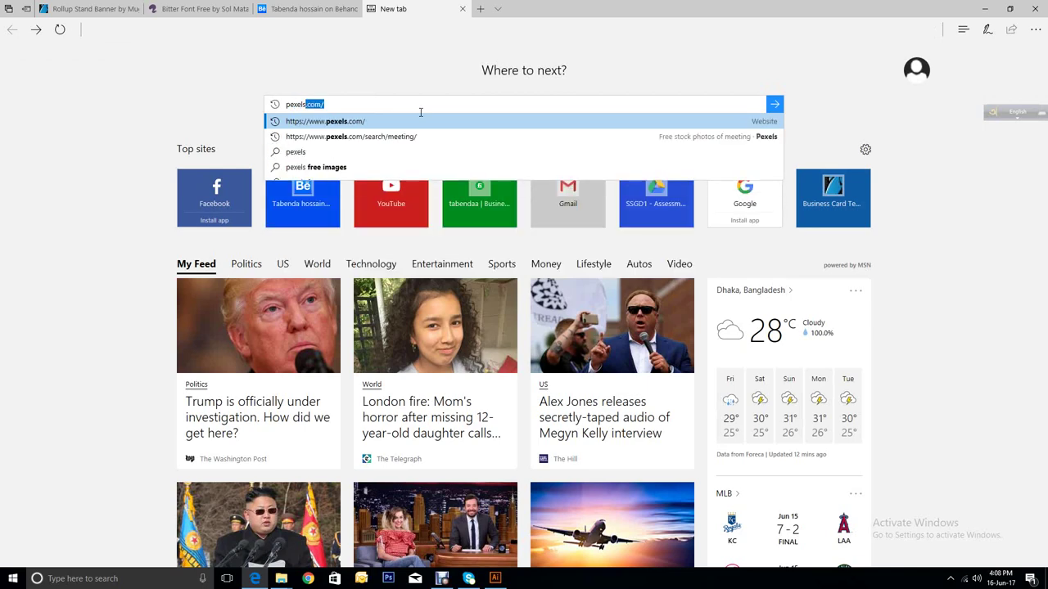
pyautogui.click(393, 123)
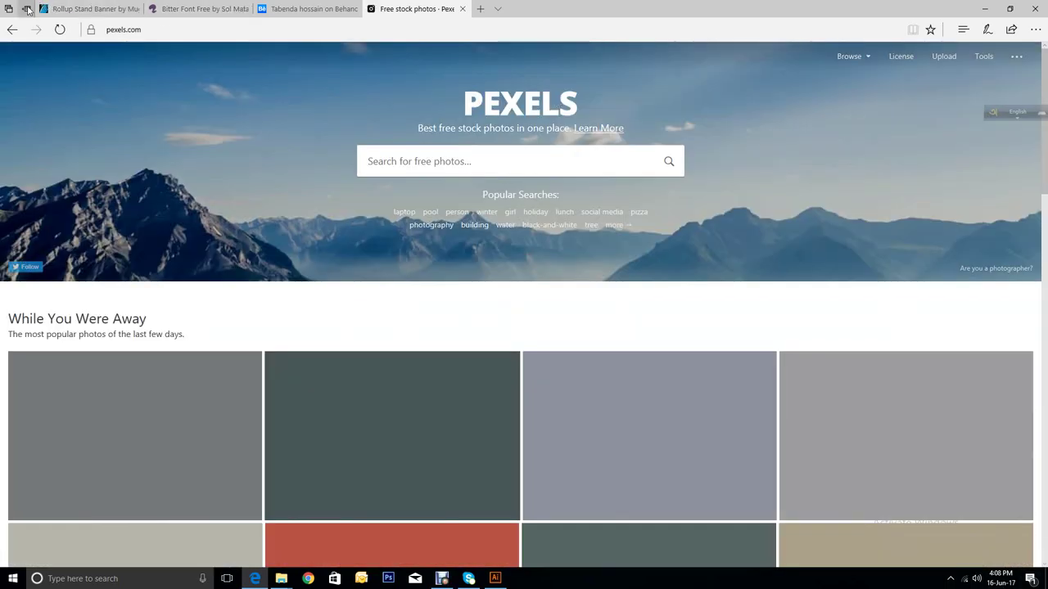
# Step: Recheck the reference banner's photo and look through the Pexels homepage photos for a suitable picture
pyautogui.click(86, 9)
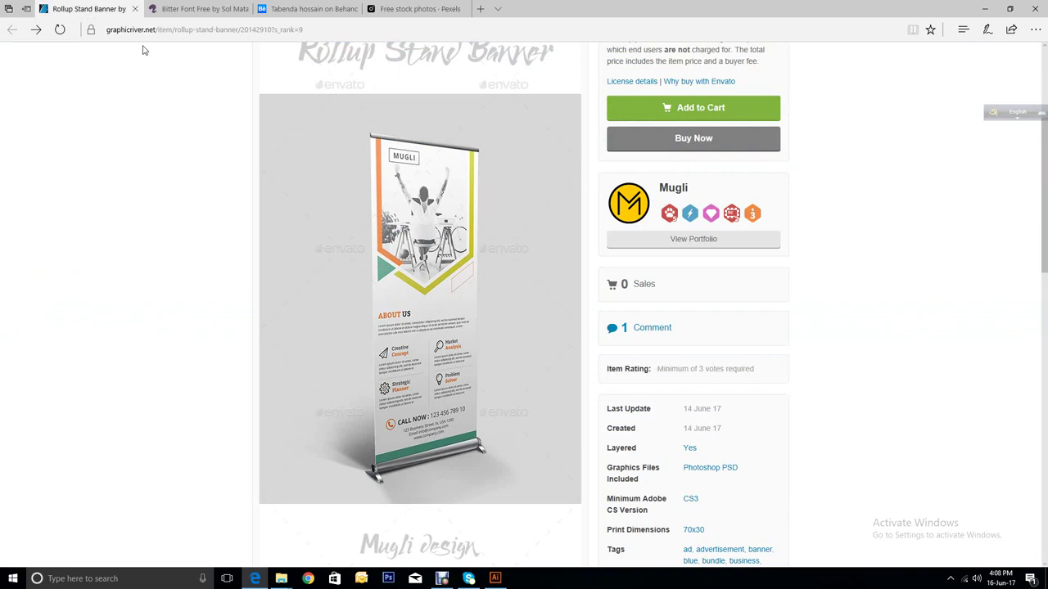
pyautogui.click(390, 8)
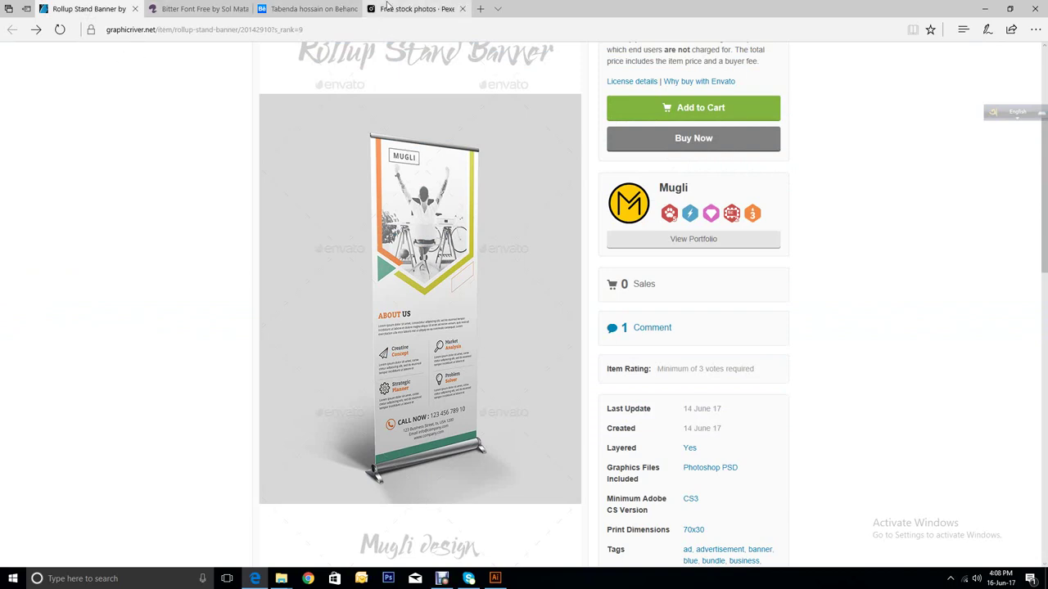
pyautogui.scroll(-8, 588, 358)
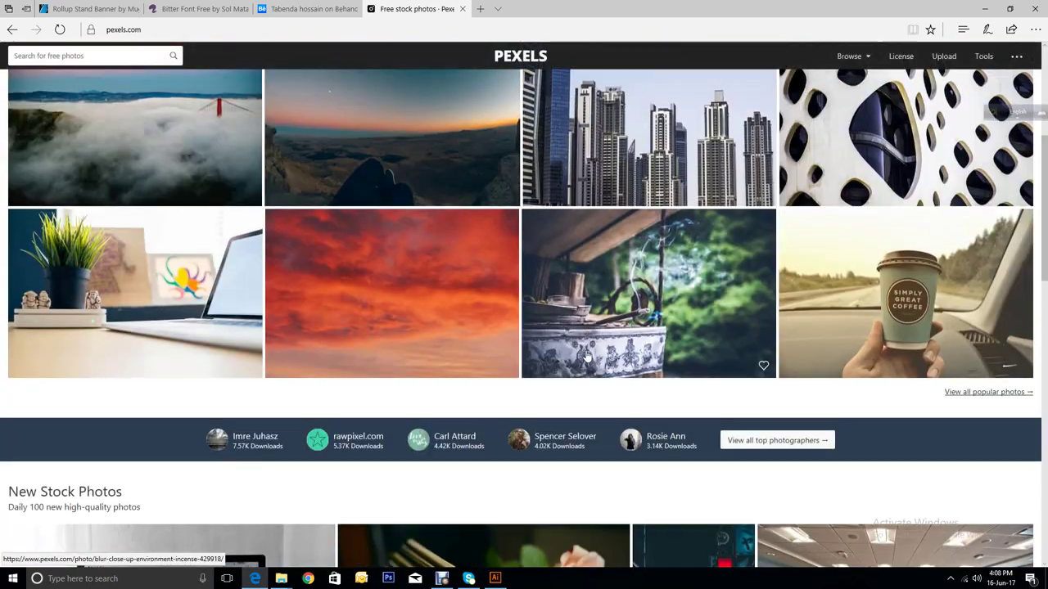
pyautogui.scroll(-5, 586, 356)
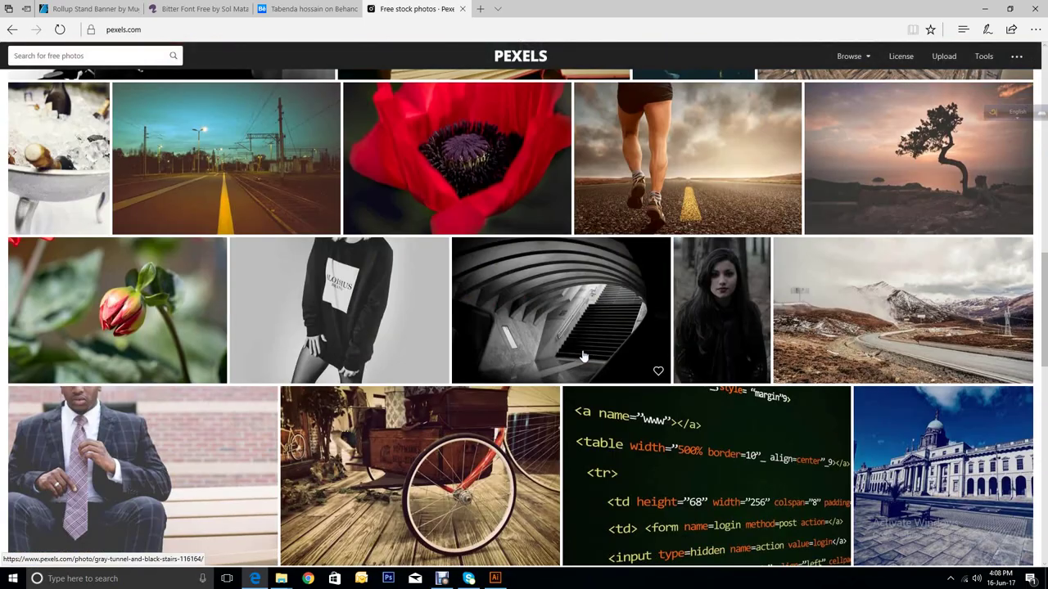
pyautogui.scroll(-5, 582, 354)
pyautogui.scroll(-5, 582, 354)
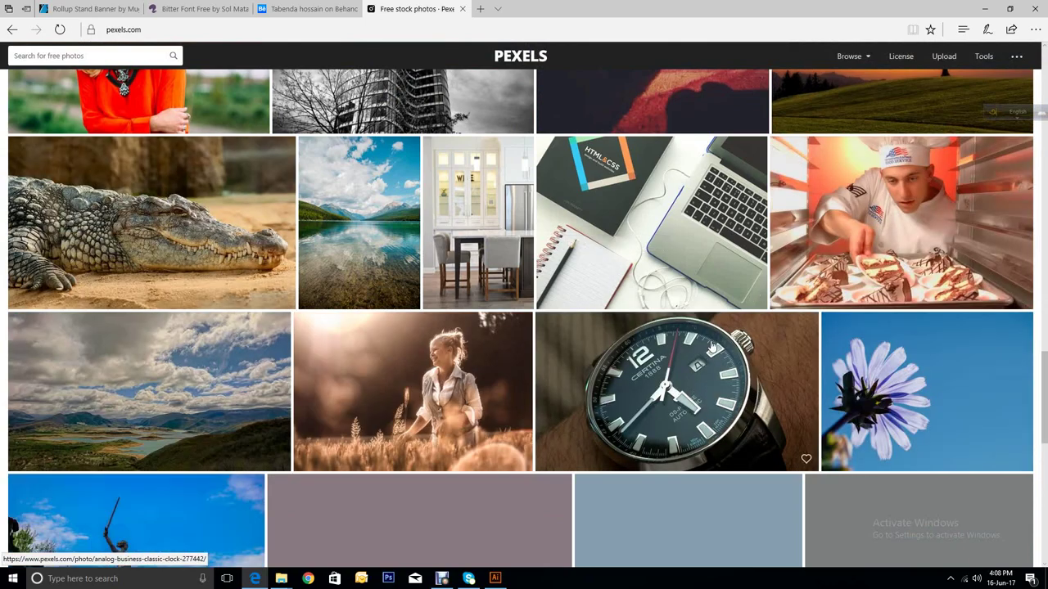
pyautogui.scroll(-4, 709, 346)
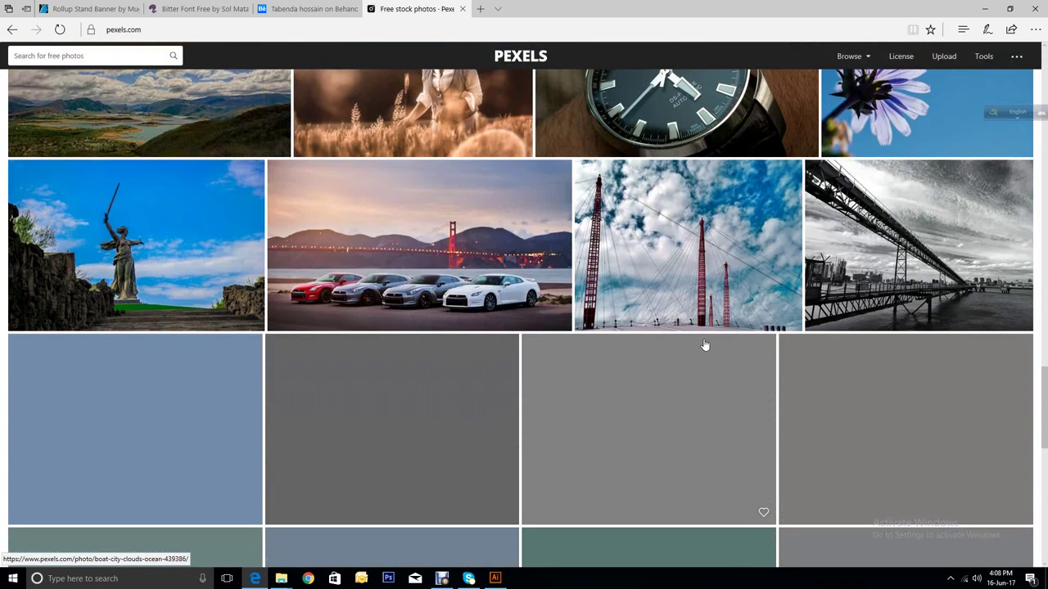
pyautogui.scroll(-3, 703, 345)
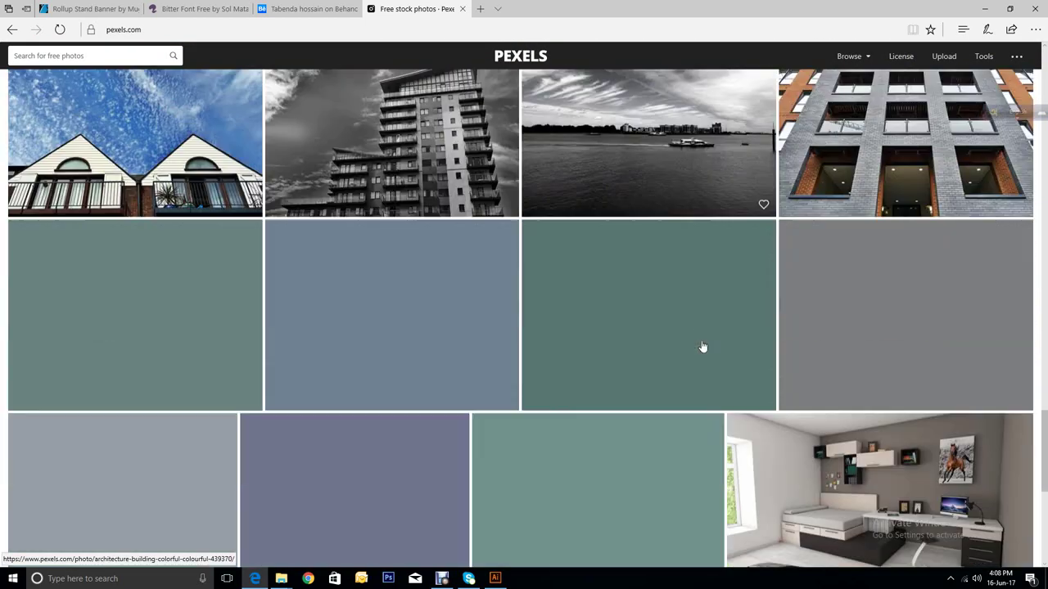
pyautogui.scroll(-4, 701, 347)
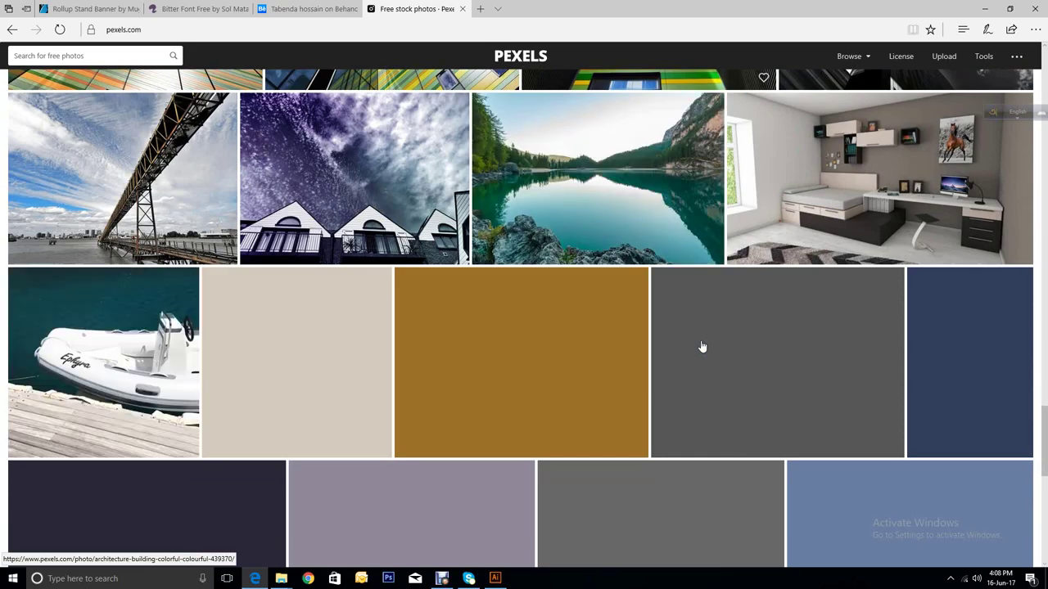
pyautogui.scroll(15, 702, 347)
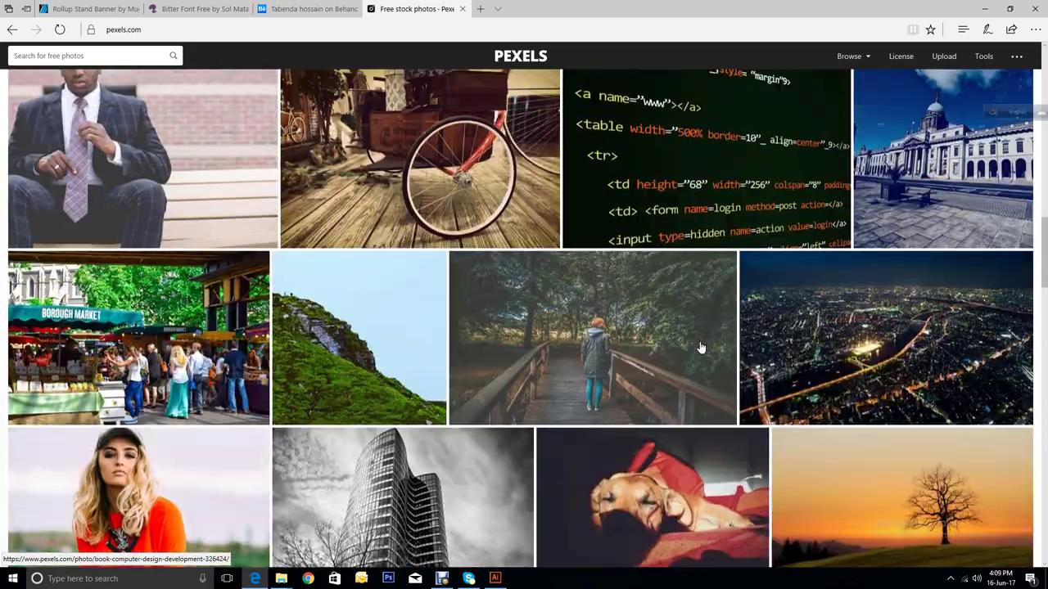
pyautogui.scroll(15, 702, 347)
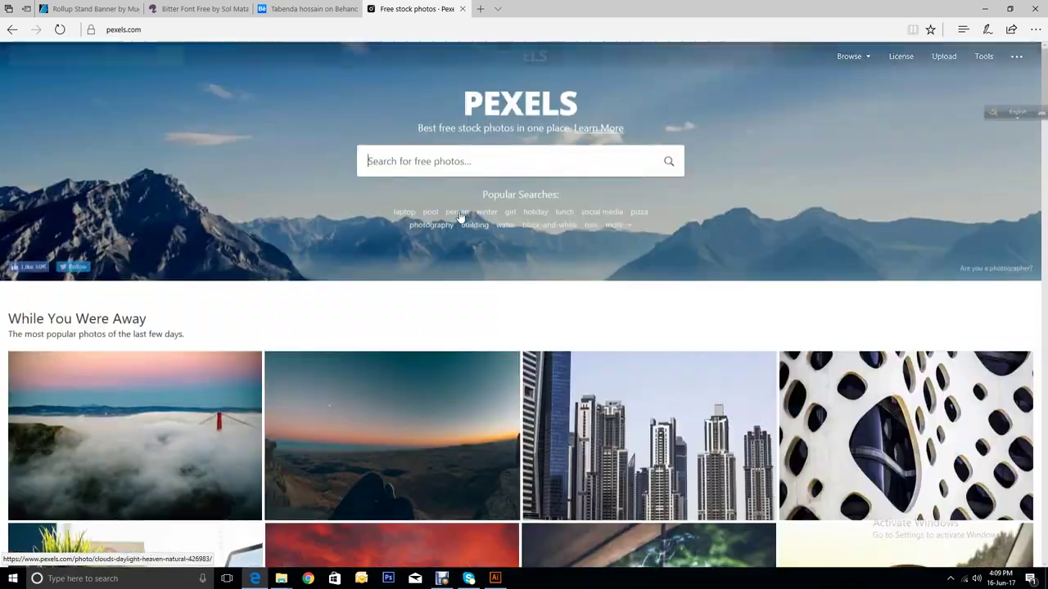
# Step: Search Pexels for "desktop" photos
pyautogui.click(416, 167)
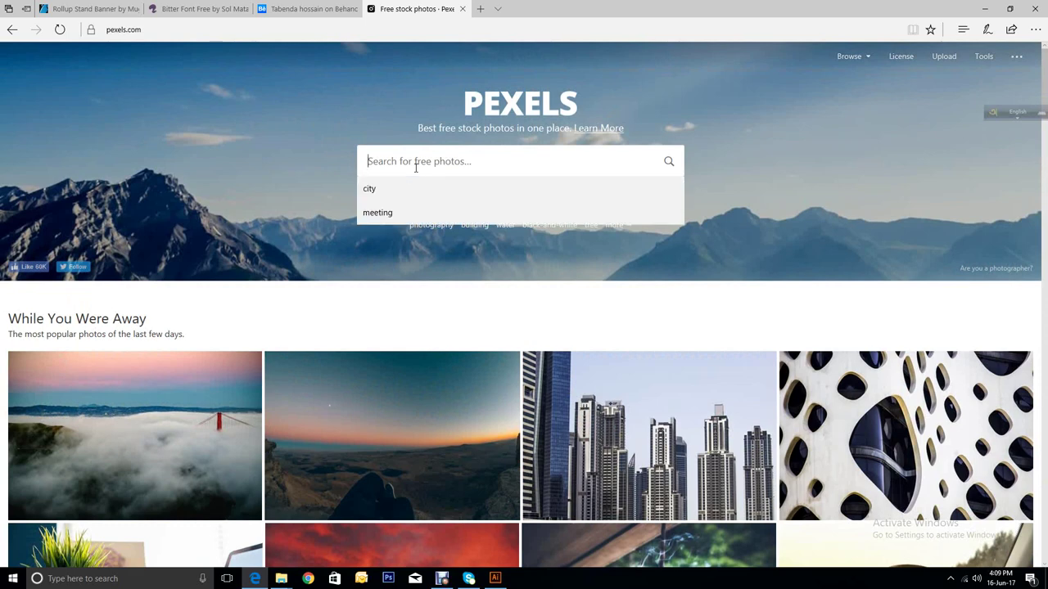
pyautogui.write('deks')
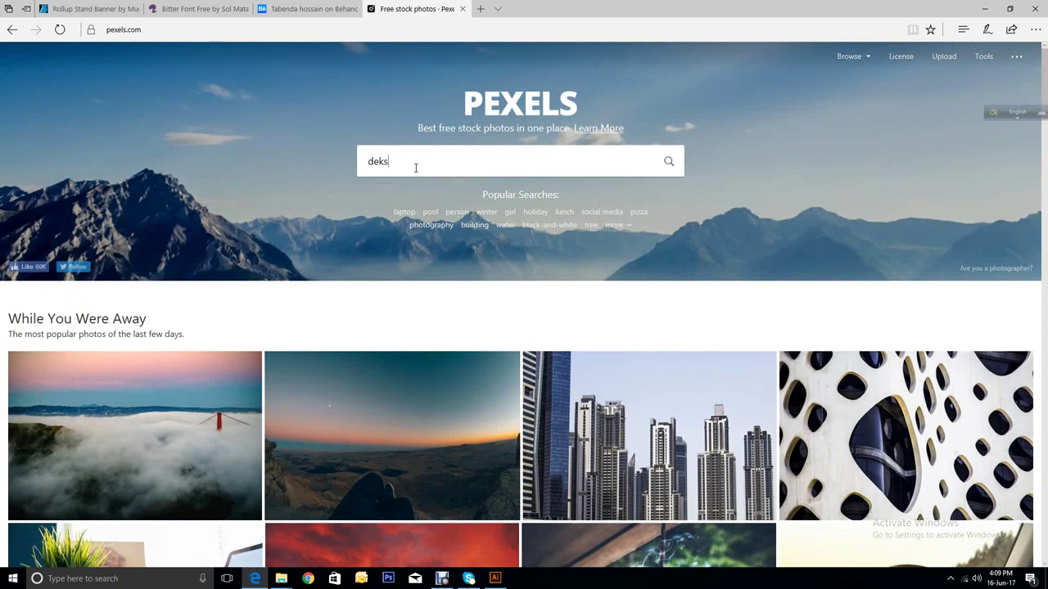
pyautogui.press('BackSpace')
pyautogui.press('BackSpace')
pyautogui.press('BackSpace')
pyautogui.write('esktop')
pyautogui.click(668, 162)
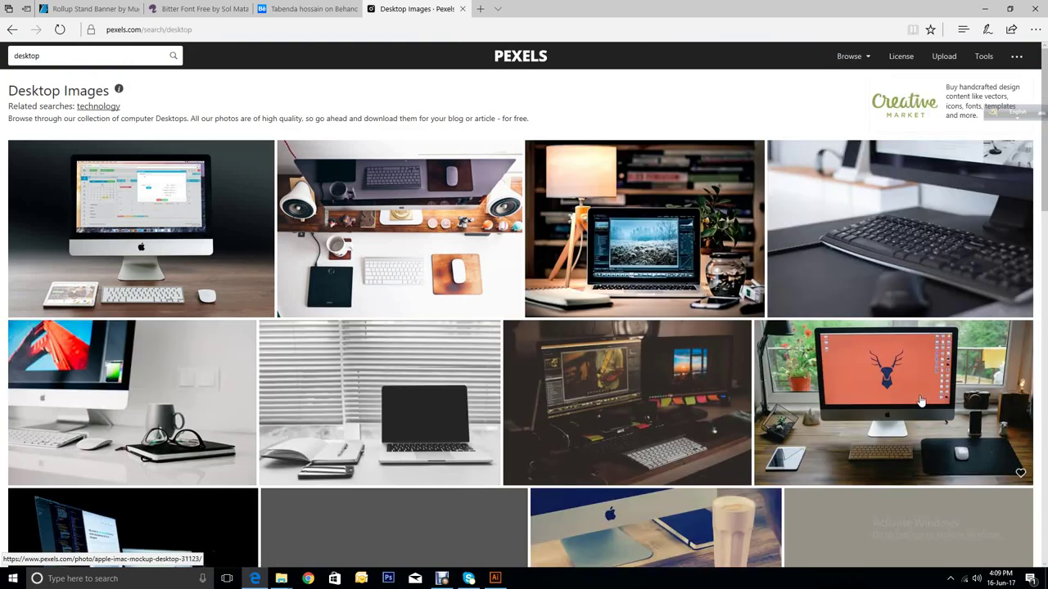
# Step: Look through the desktop image results for a photo that suits the banner
pyautogui.scroll(-5, 921, 401)
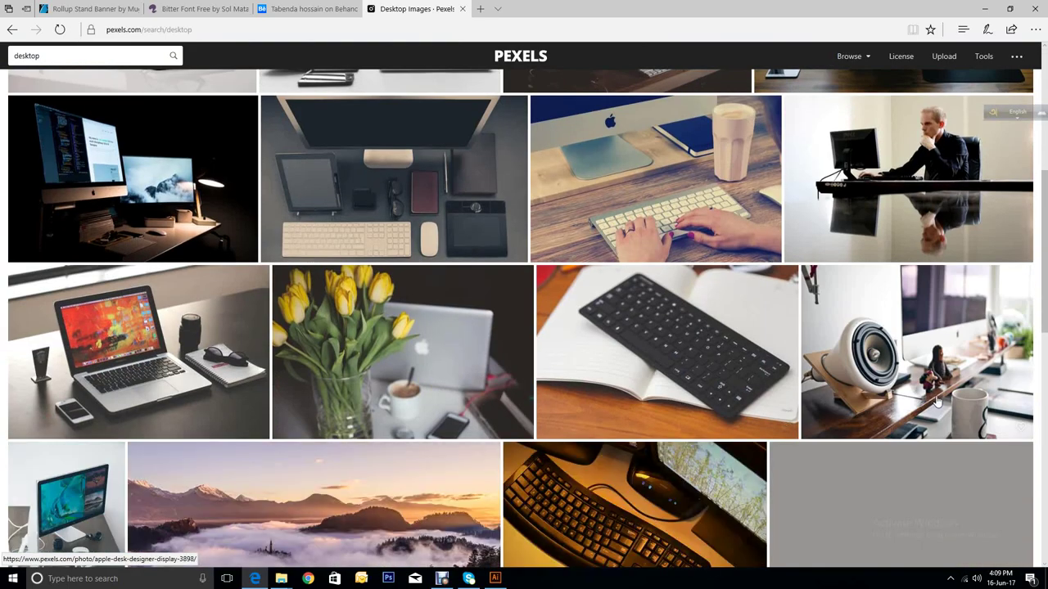
pyautogui.scroll(-1, 588, 361)
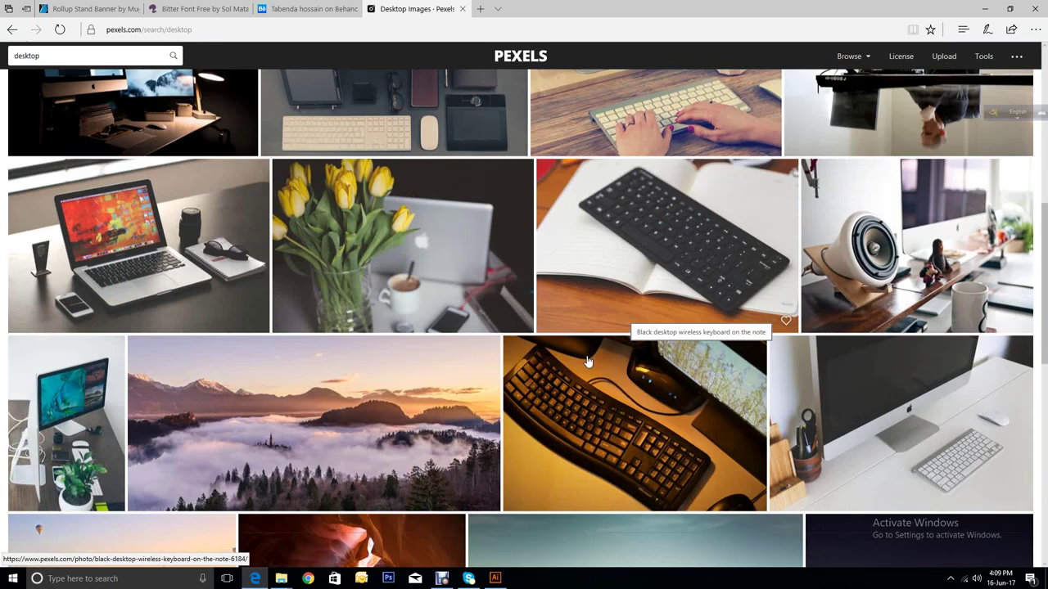
pyautogui.scroll(-2, 587, 361)
pyautogui.scroll(-3, 676, 409)
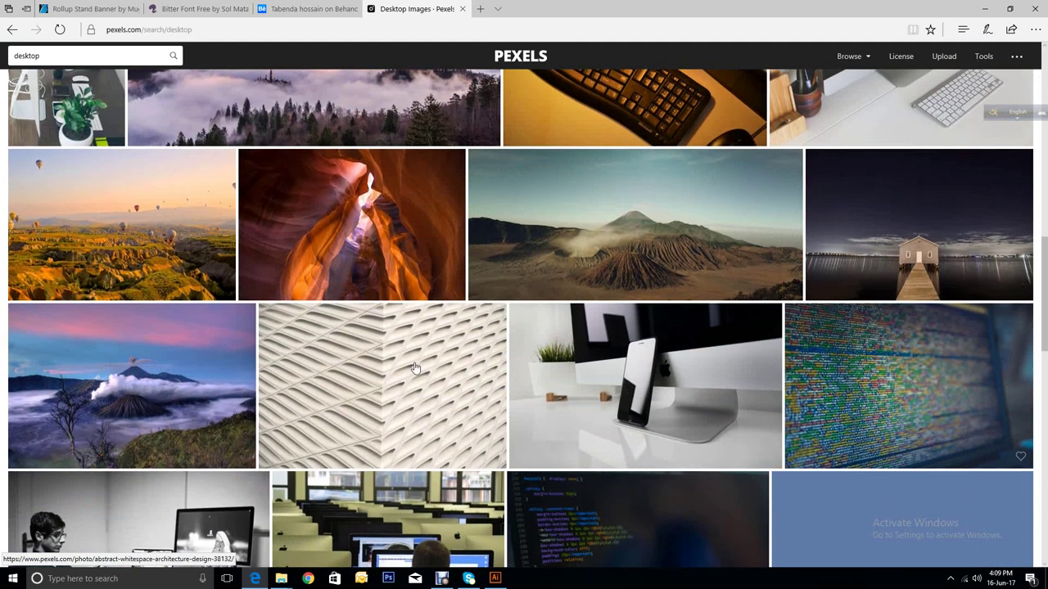
pyautogui.scroll(-2, 679, 430)
pyautogui.scroll(-2, 647, 419)
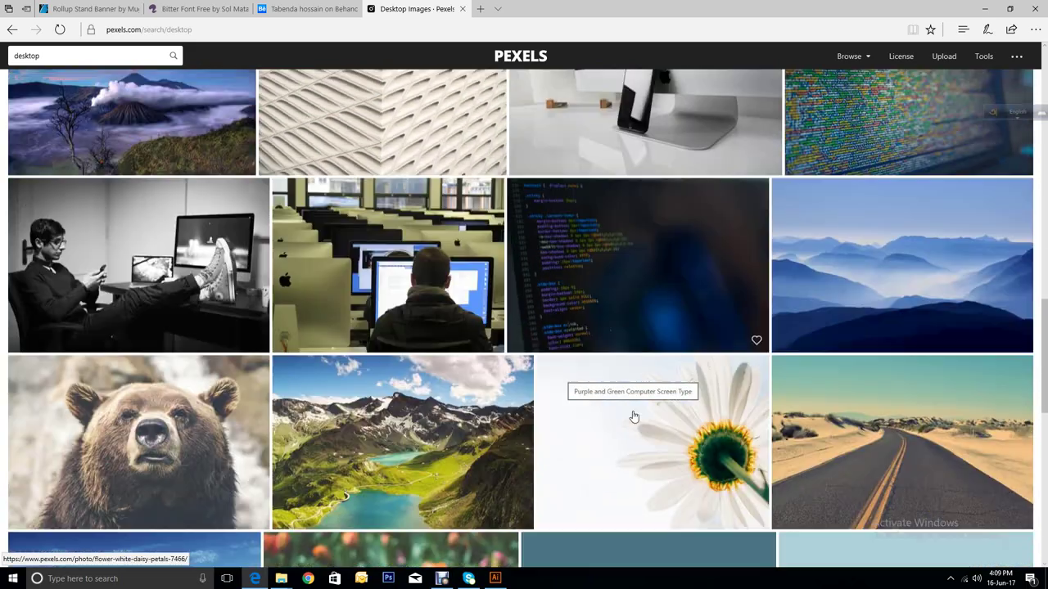
pyautogui.scroll(-3, 655, 329)
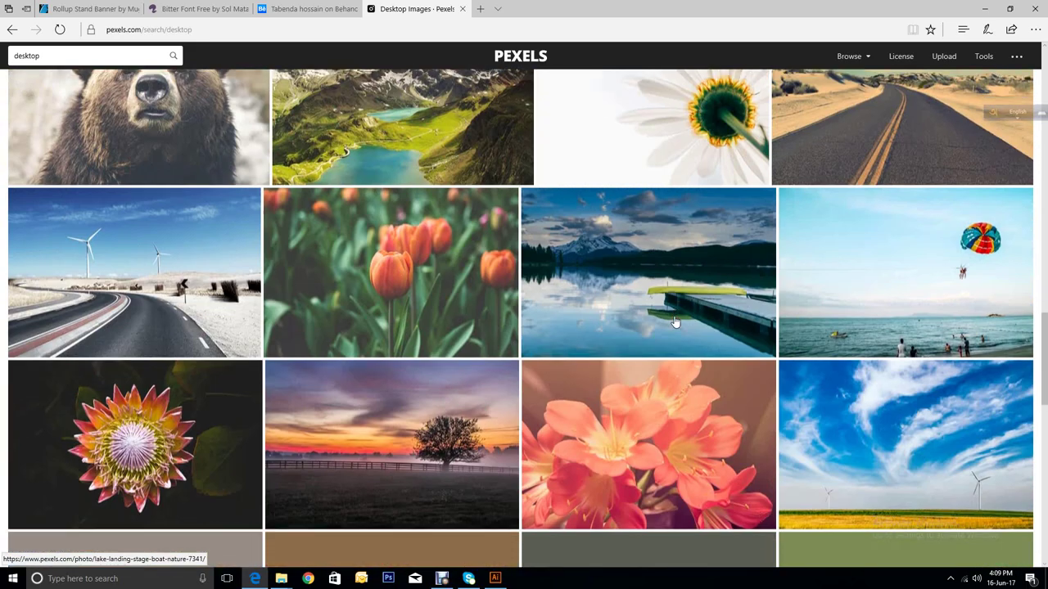
pyautogui.scroll(-4, 676, 322)
pyautogui.scroll(20, 676, 321)
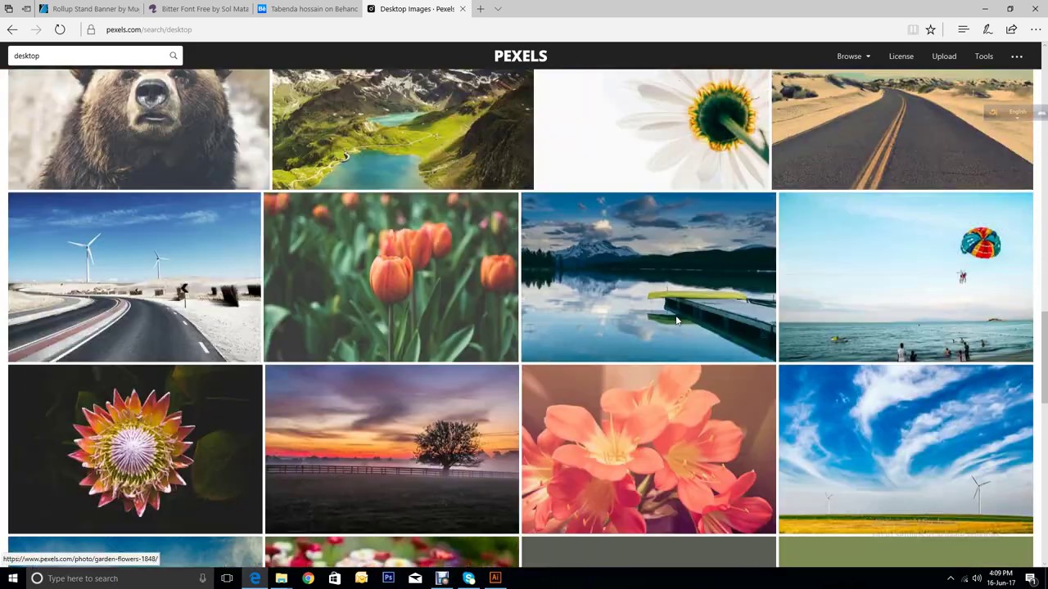
# Step: Compare the first desktop photo results with the picture used on the reference rollup banner
pyautogui.scroll(3, 675, 320)
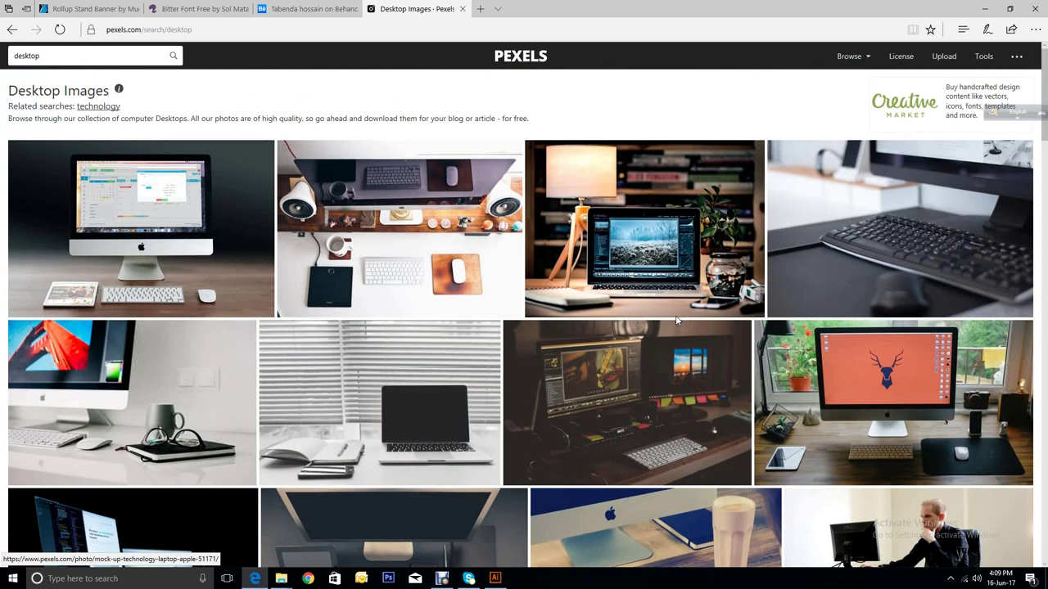
pyautogui.scroll(-2, 676, 321)
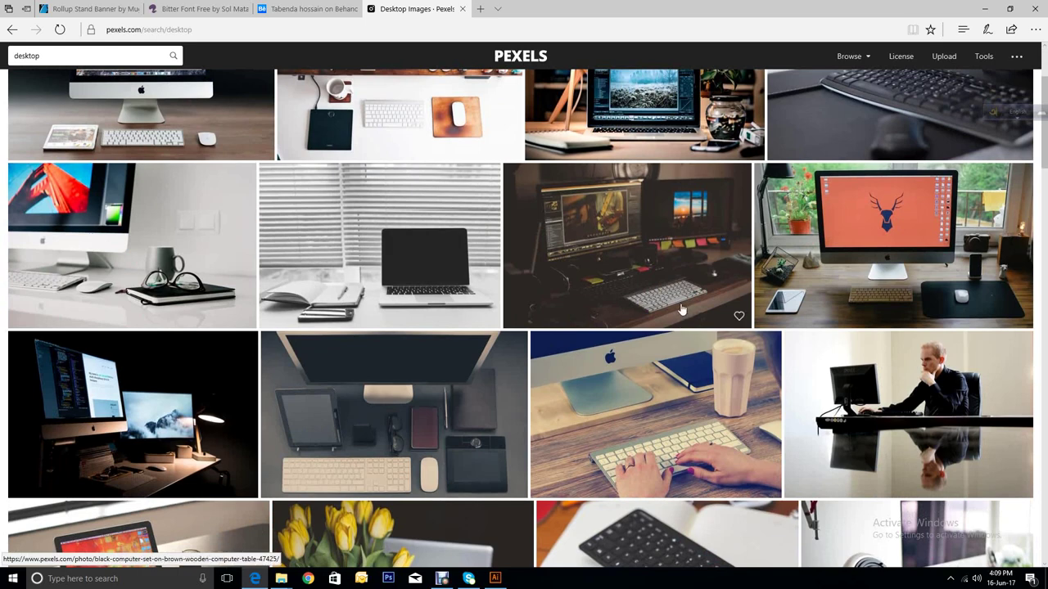
pyautogui.click(82, 10)
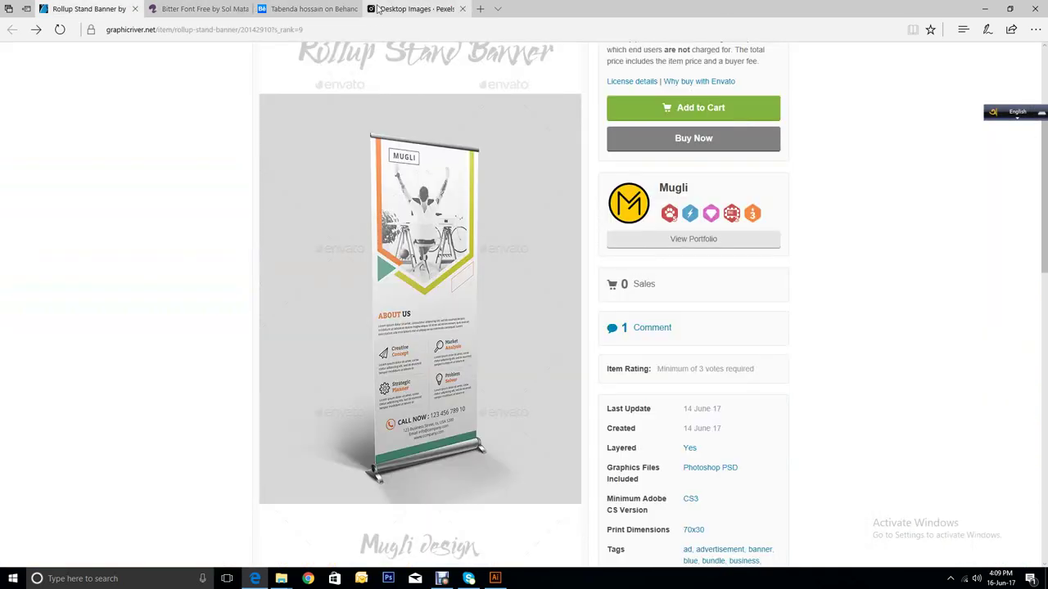
pyautogui.click(406, 9)
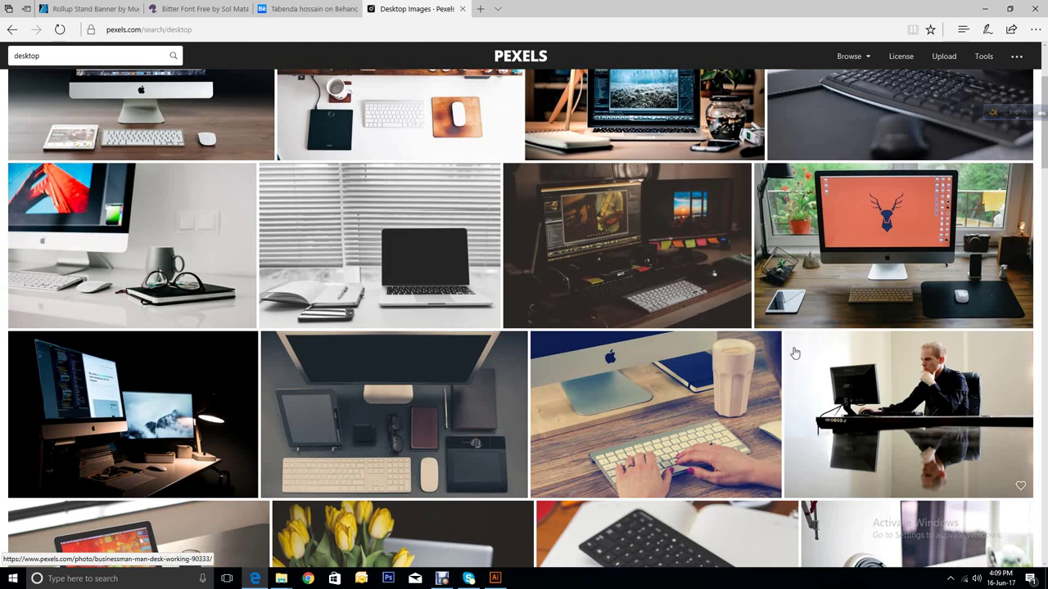
# Step: Look through the Pexels desktop results again for a photo that fits the banner's picture area
pyautogui.scroll(2, 737, 315)
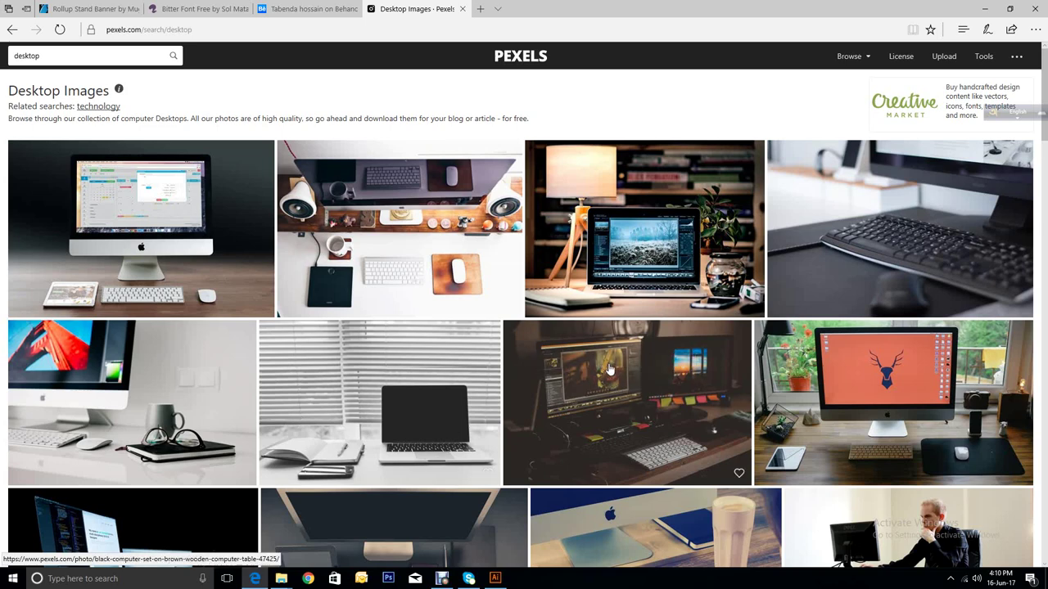
pyautogui.scroll(-4, 657, 394)
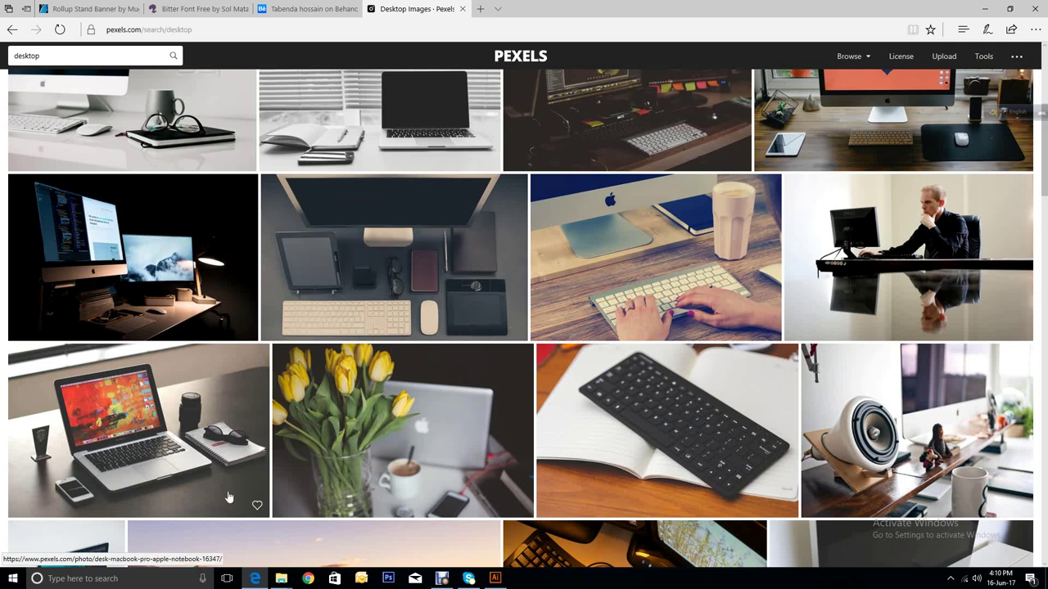
pyautogui.scroll(-6, 672, 467)
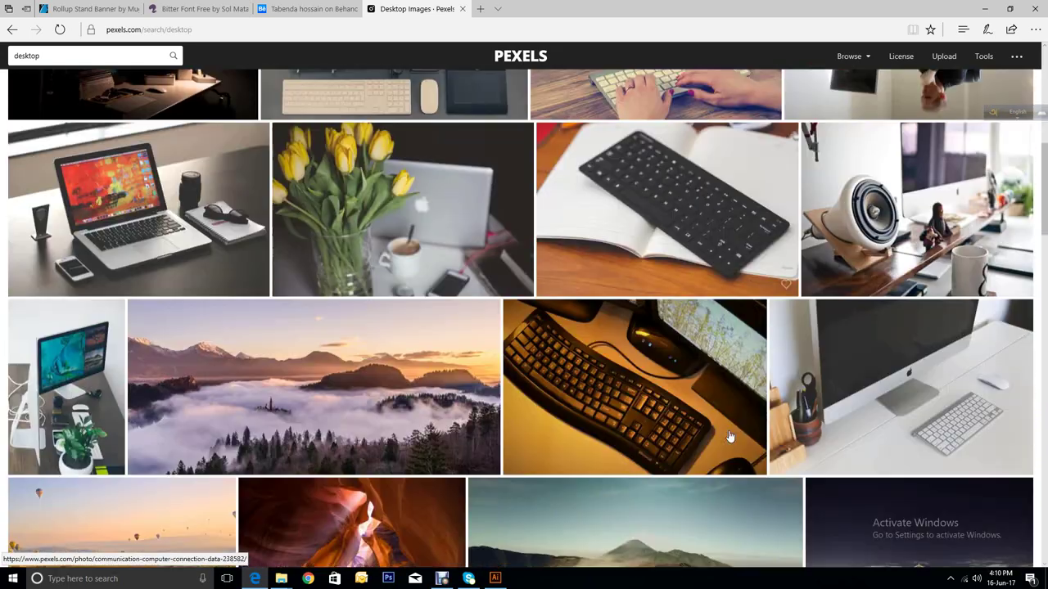
pyautogui.scroll(-3, 730, 436)
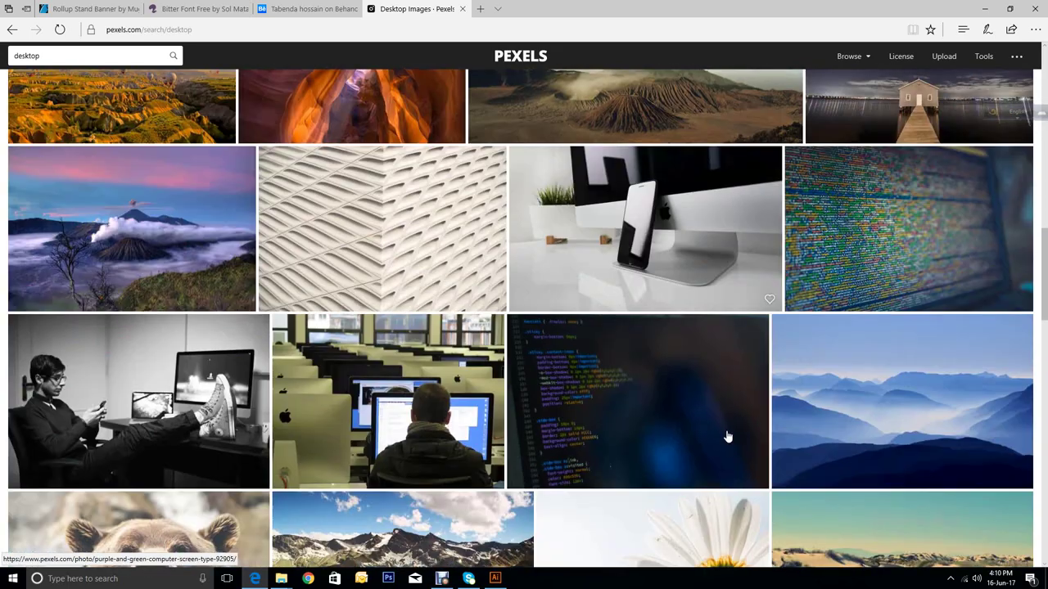
pyautogui.scroll(10, 729, 436)
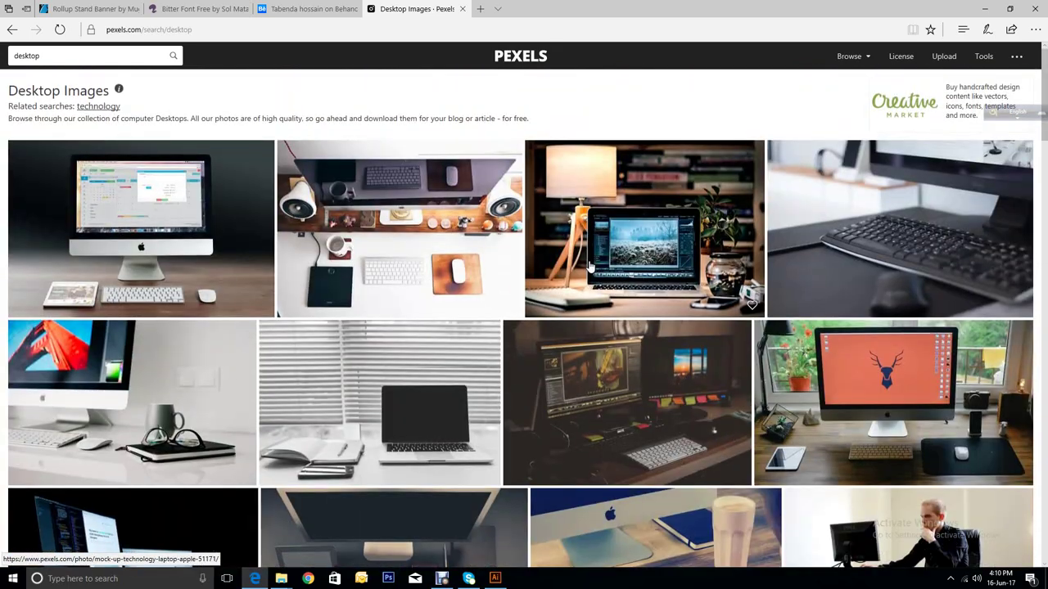
pyautogui.scroll(-3, 680, 361)
pyautogui.scroll(-2, 680, 361)
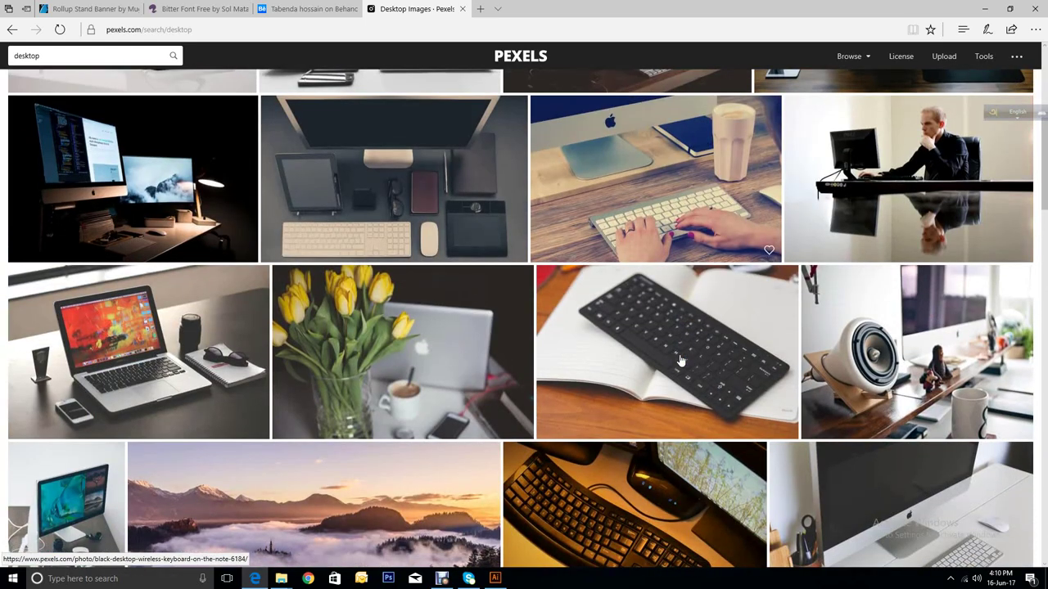
# Step: Recheck the reference banner and open the photo of the MacBook with phone and notebook on a dark desk in a new tab
pyautogui.click(87, 10)
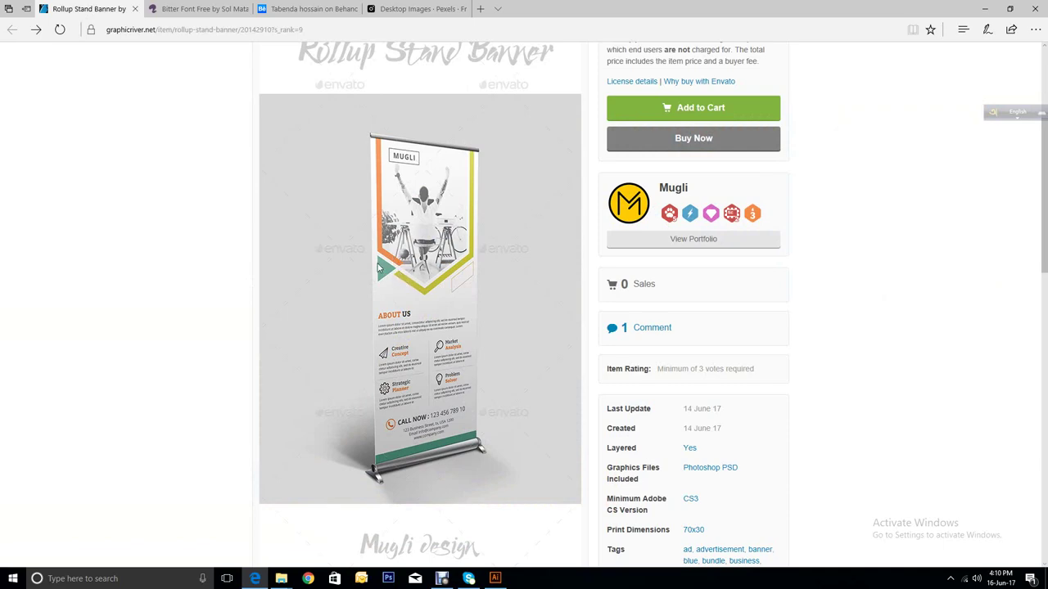
pyautogui.click(404, 9)
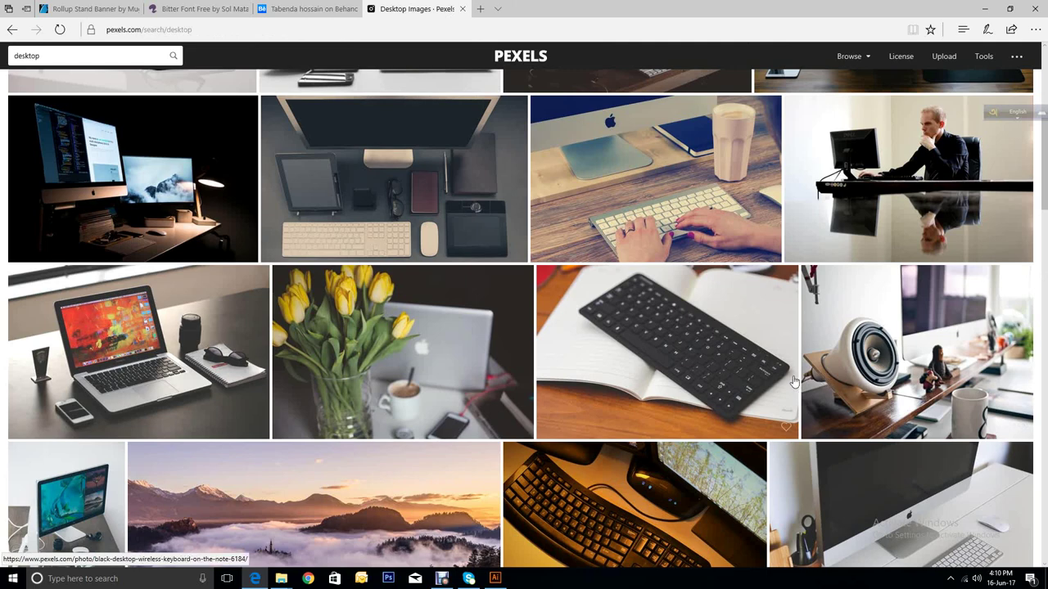
pyautogui.scroll(1, 793, 381)
pyautogui.scroll(-1, 792, 381)
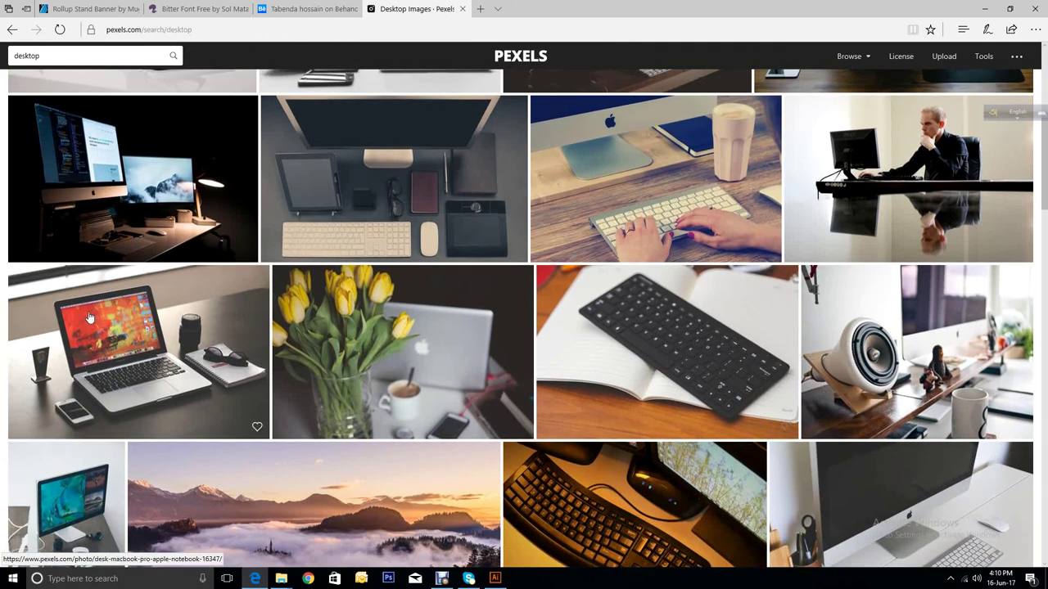
pyautogui.rightClick(210, 354)
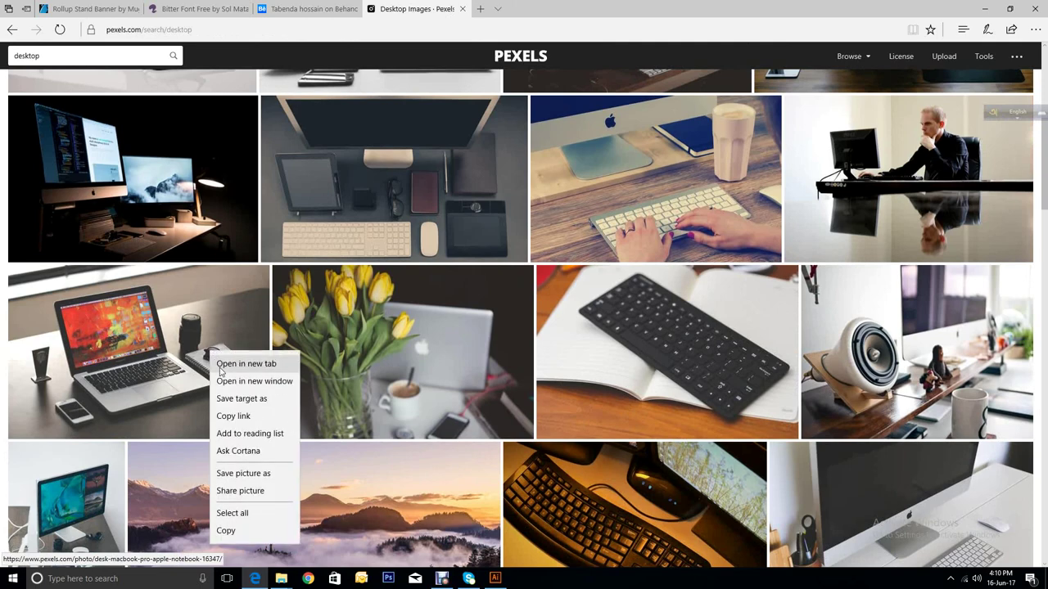
pyautogui.click(233, 361)
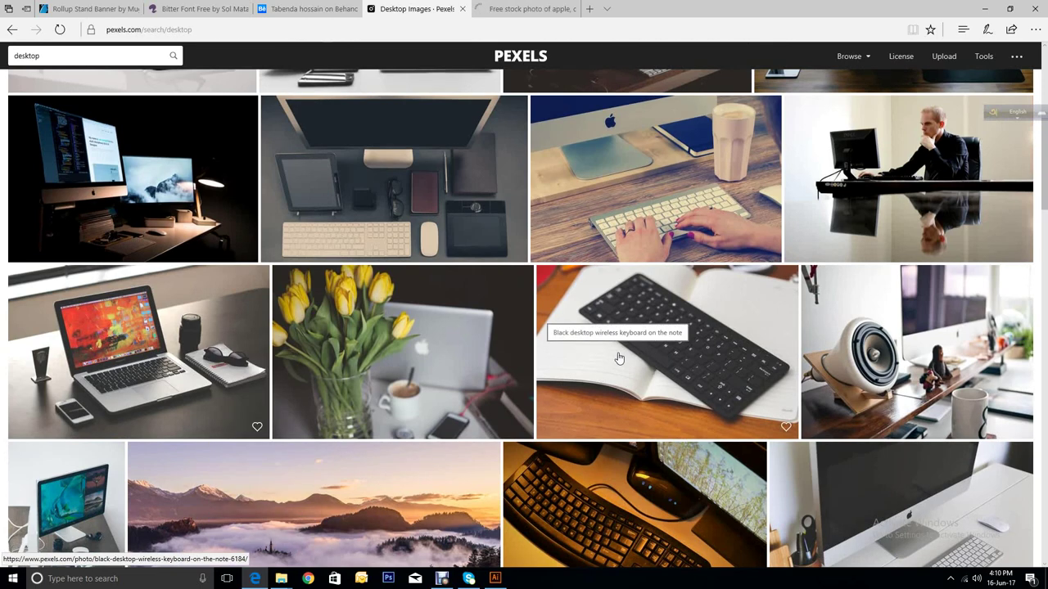
# Step: Download the MacBook desk photo from its Pexels page in Original size (5184 x 3456) and save the file
pyautogui.scroll(-3, 725, 393)
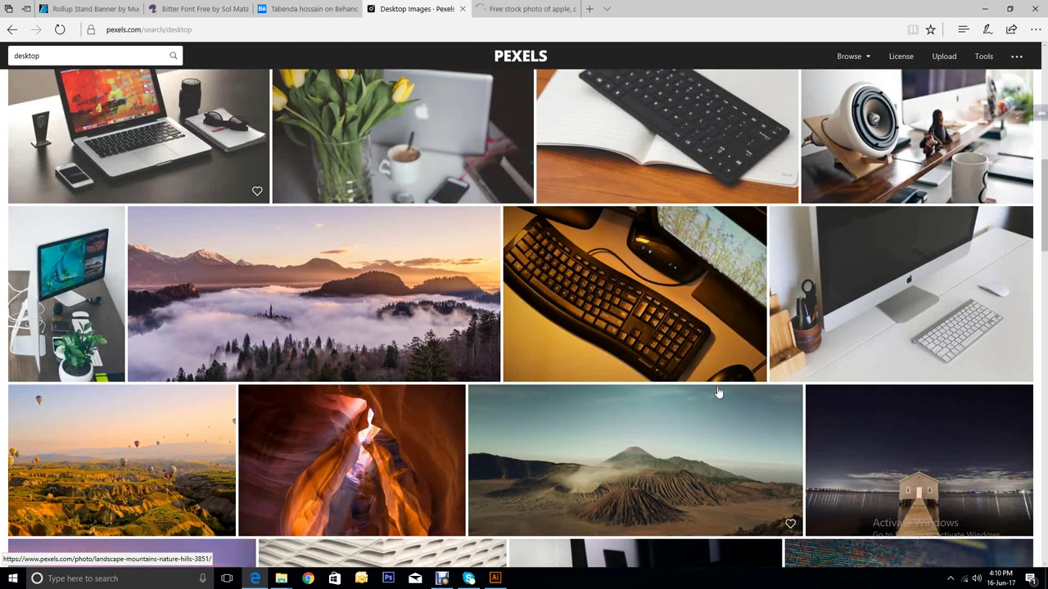
pyautogui.scroll(5, 718, 393)
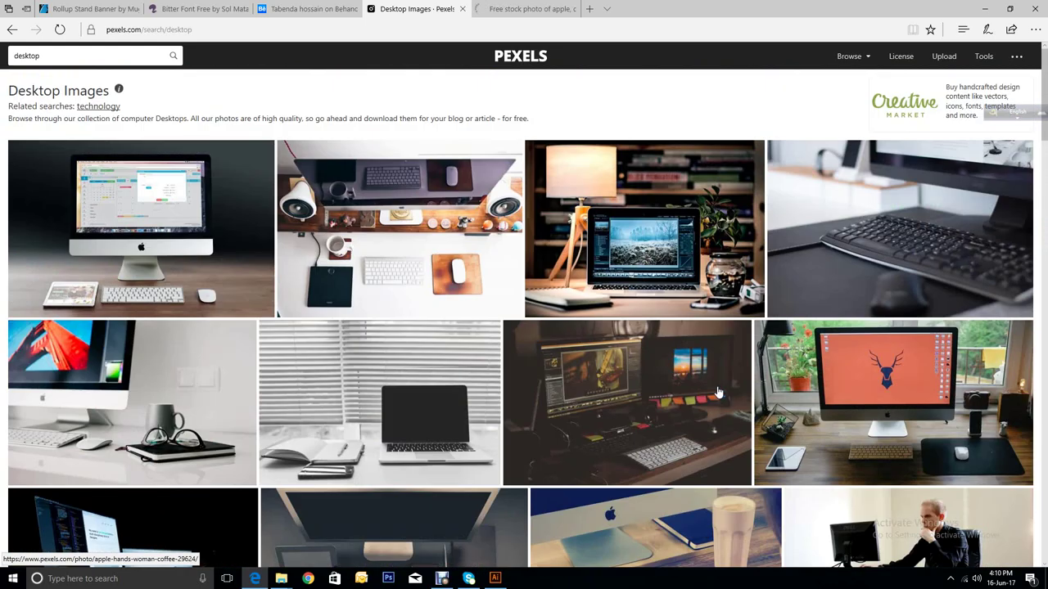
pyautogui.hotkey('ctrl', 'Tab')
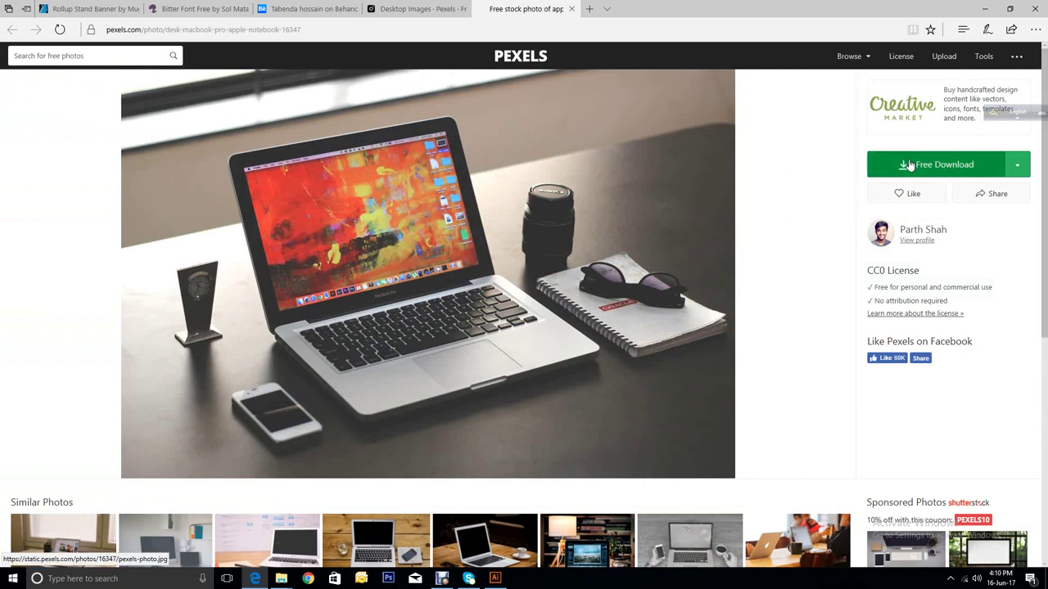
pyautogui.click(1016, 165)
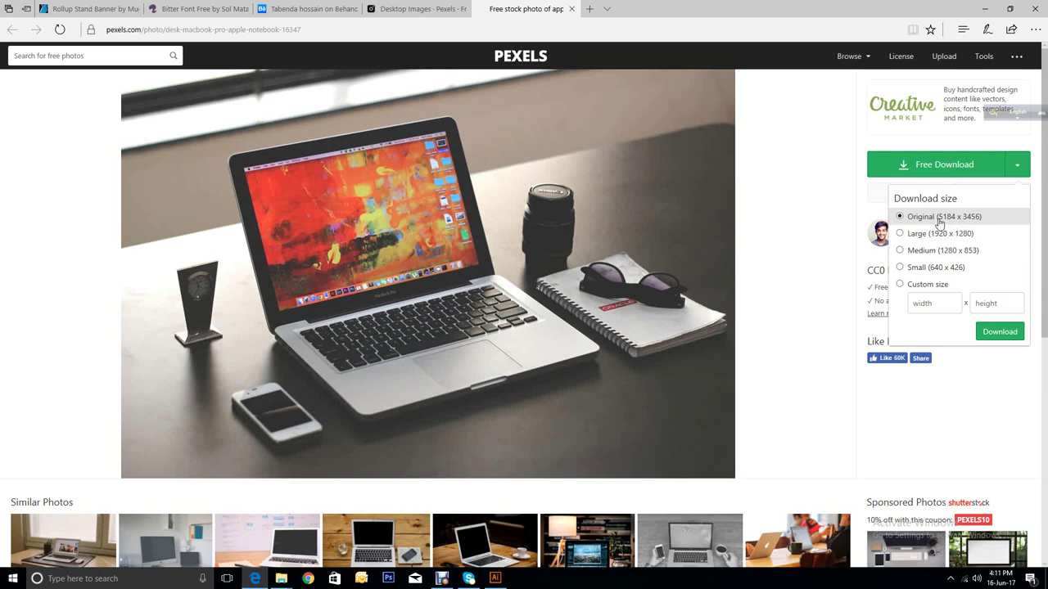
pyautogui.click(1001, 332)
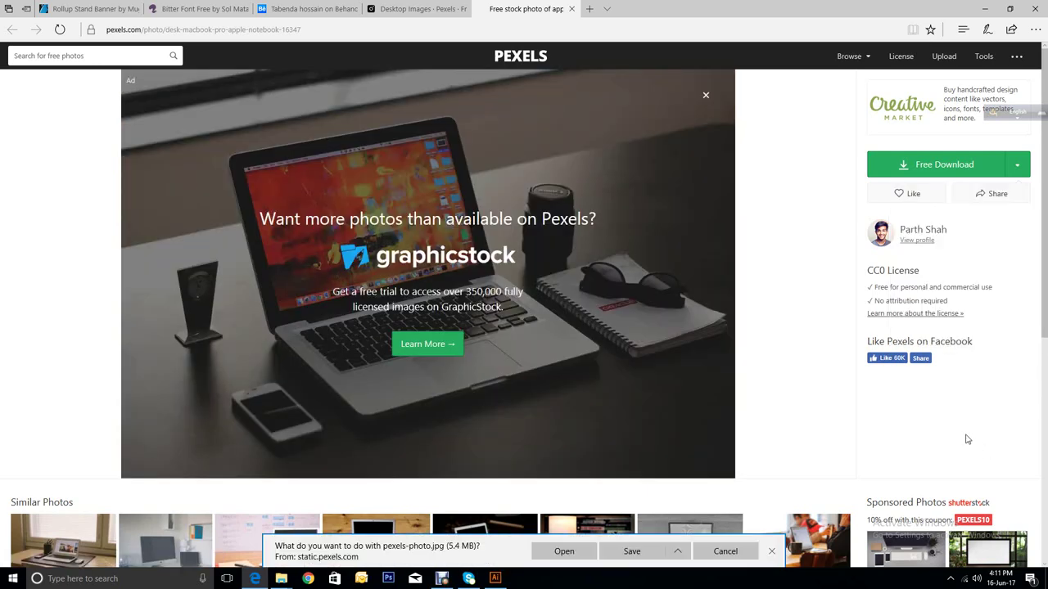
pyautogui.click(632, 551)
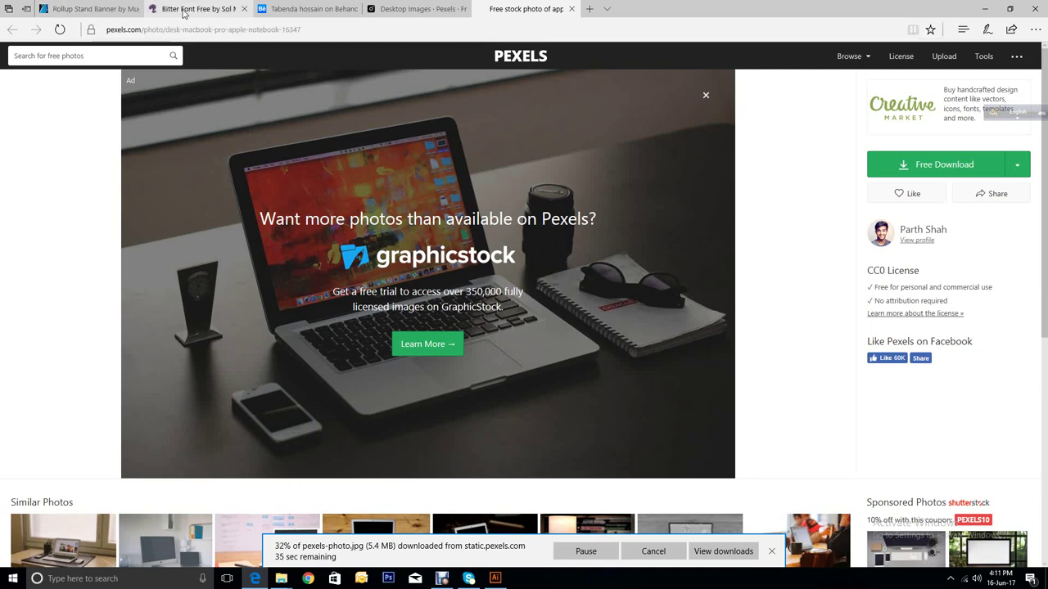
# Step: Glance at the reference banner's text and open lipsum.com in a new tab for placeholder copy
pyautogui.click(96, 10)
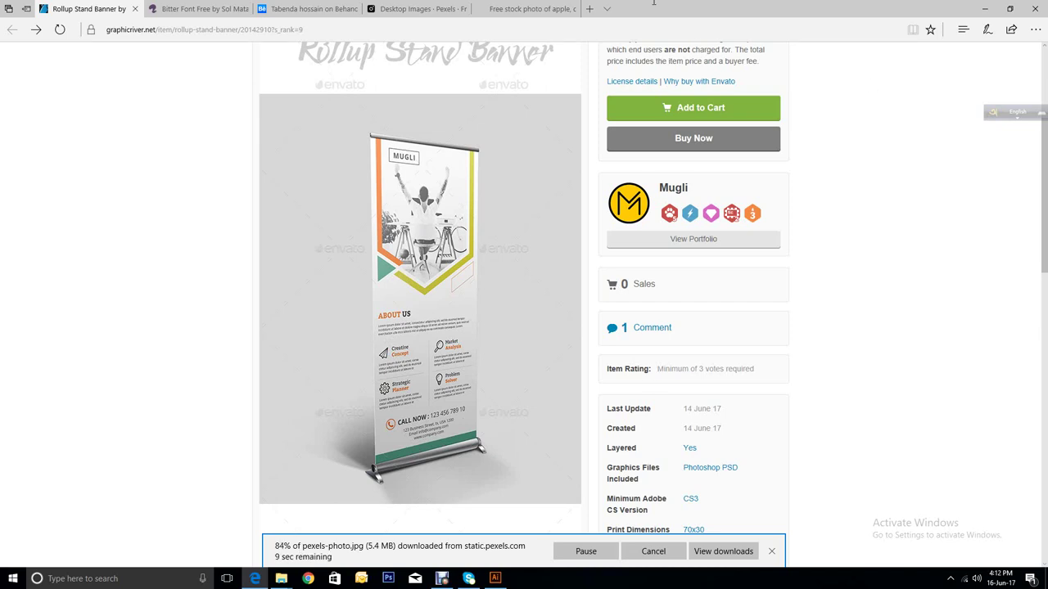
pyautogui.click(589, 8)
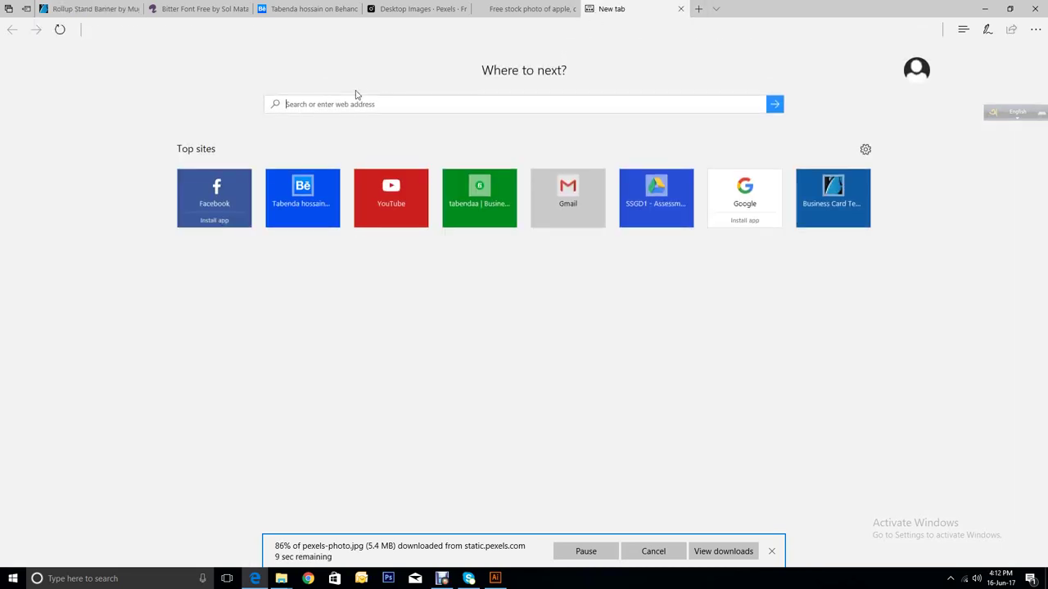
pyautogui.write('lor')
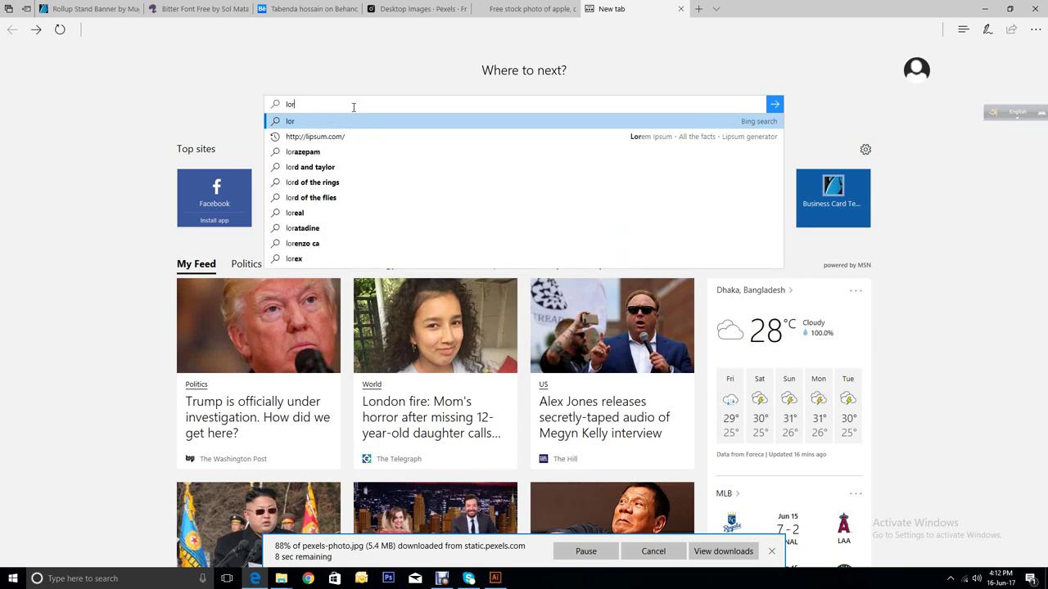
pyautogui.click(339, 138)
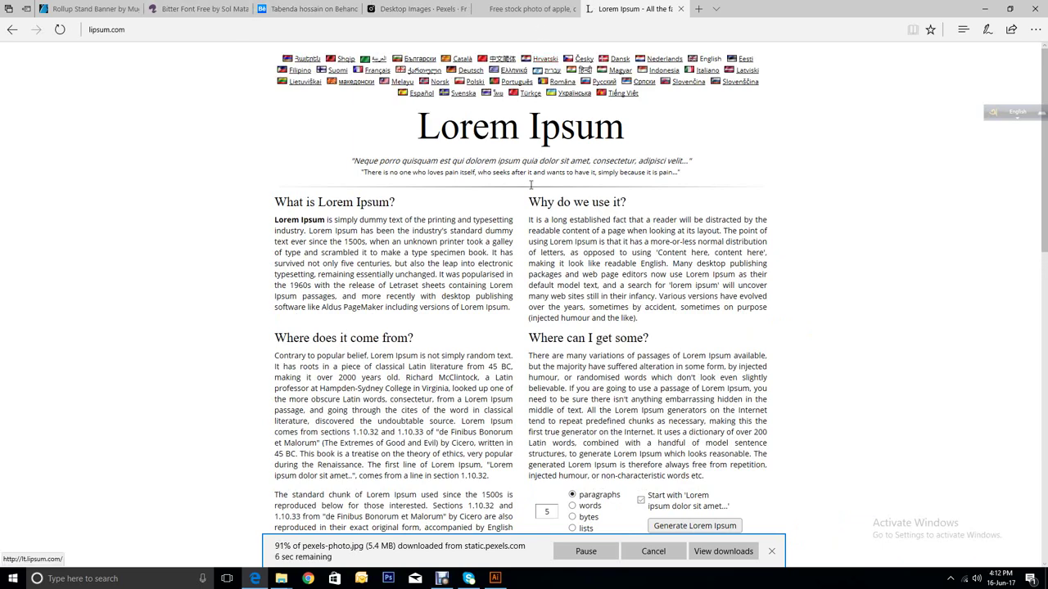
# Step: Open the Font Awesome cheatsheet at fontawesome.io in a new tab and skim its icon list
pyautogui.click(700, 8)
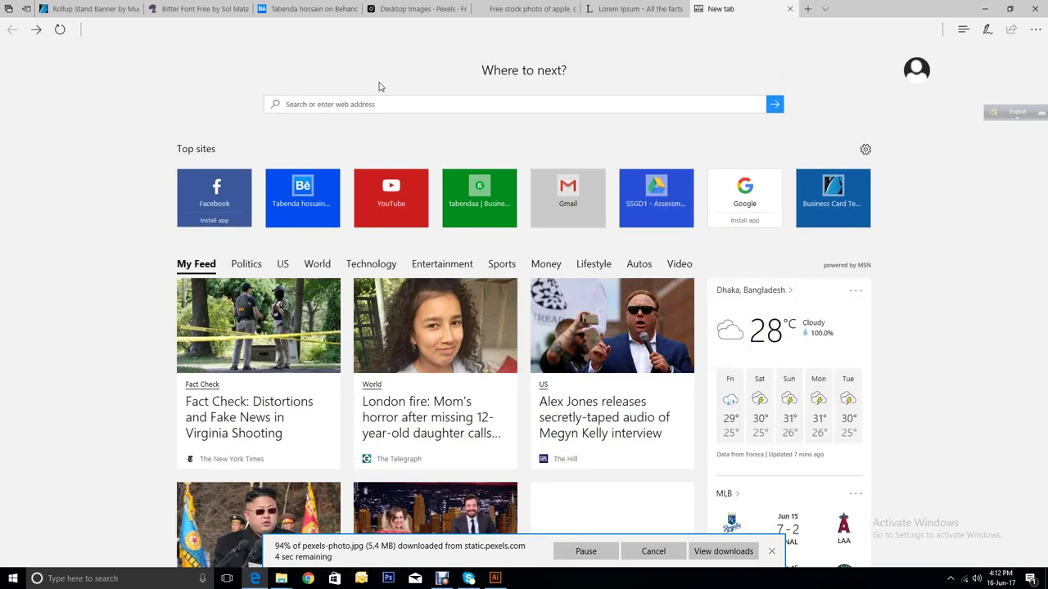
pyautogui.write('f')
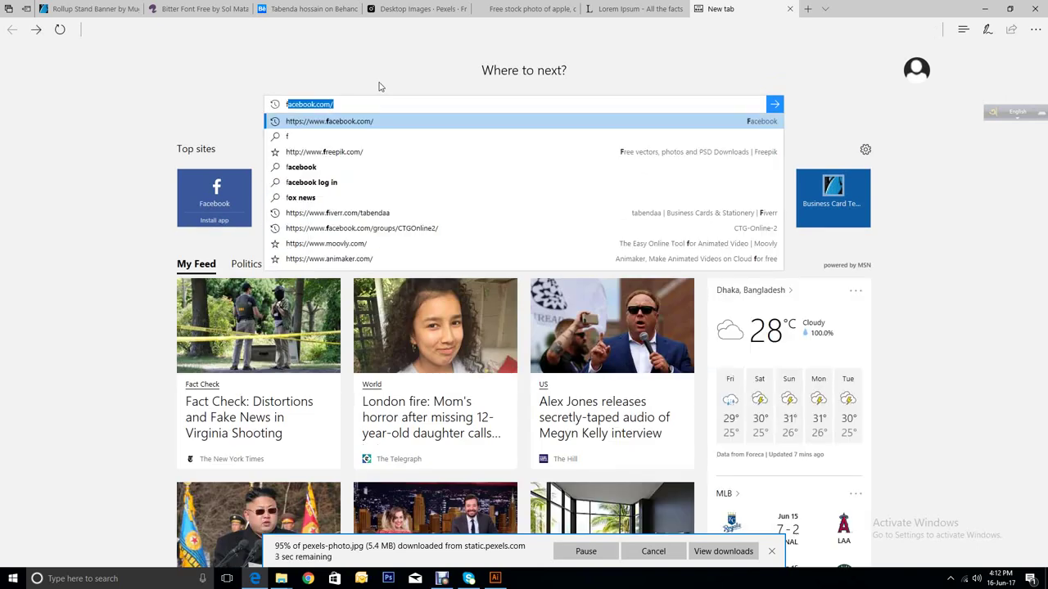
pyautogui.write('o')
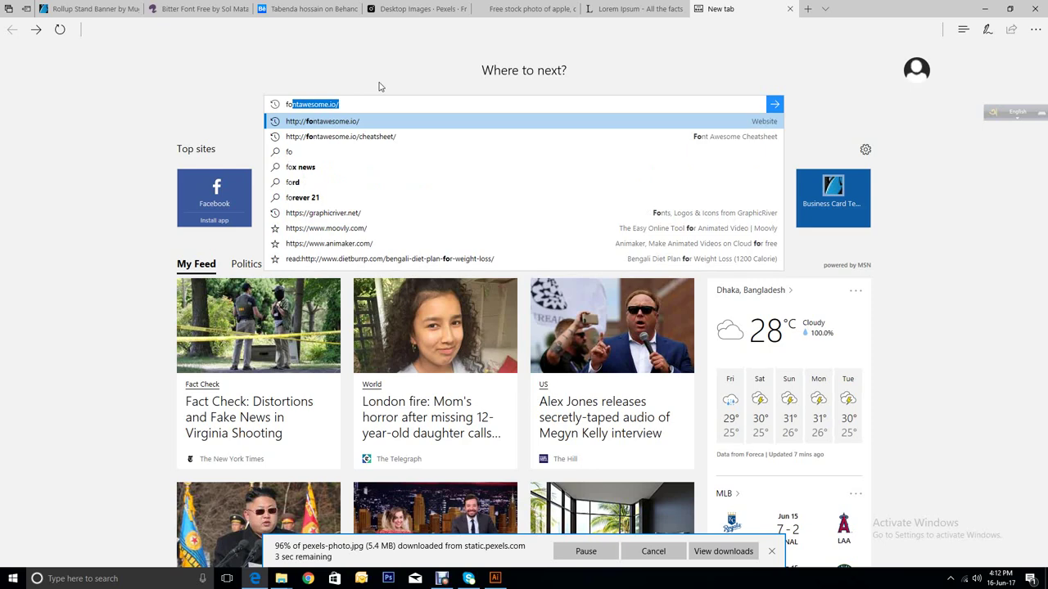
pyautogui.click(375, 137)
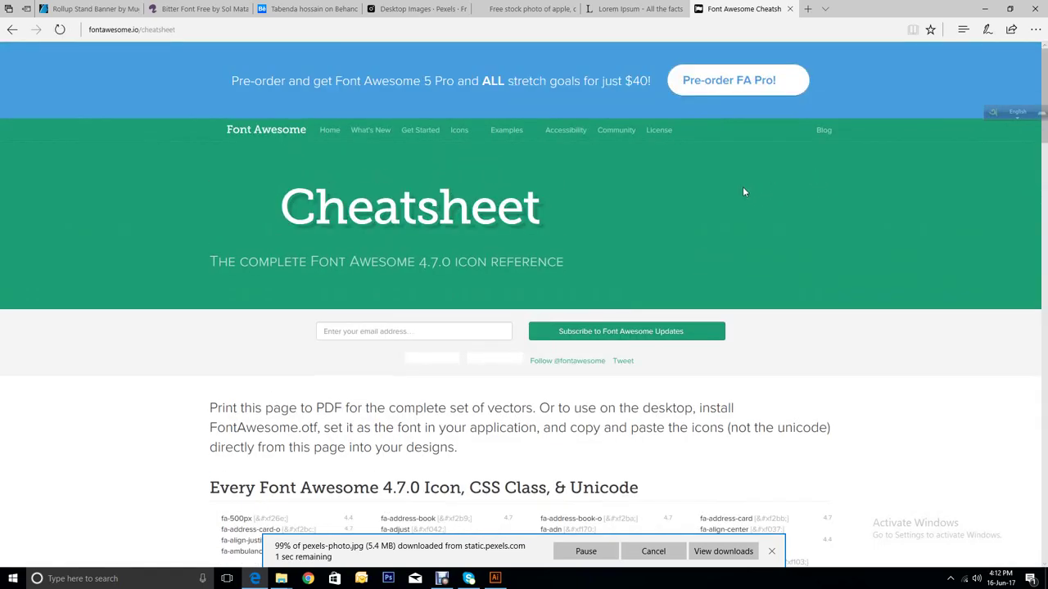
pyautogui.scroll(-2, 668, 185)
pyautogui.scroll(-3, 668, 189)
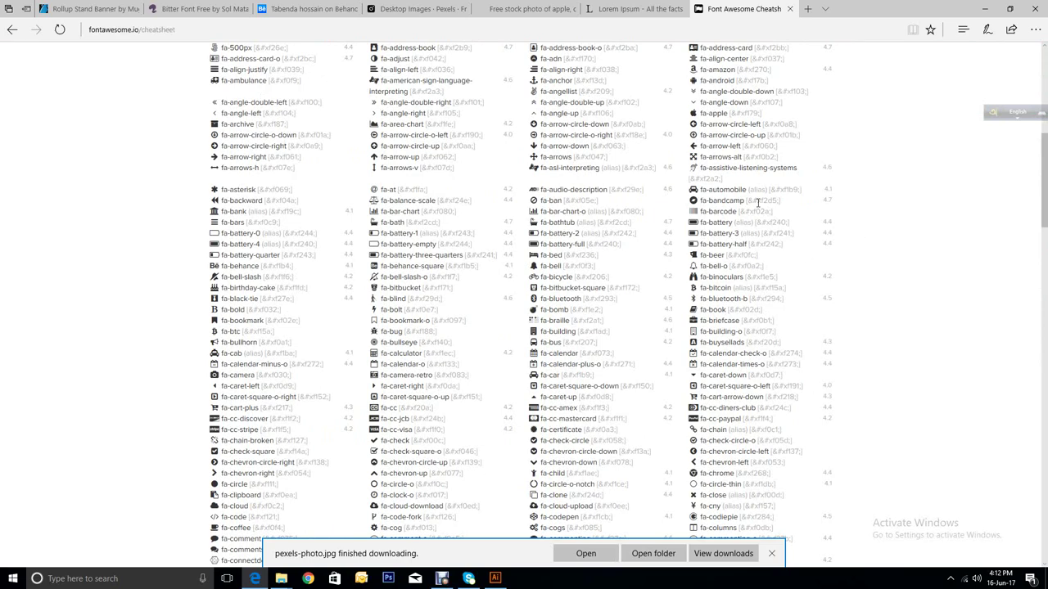
pyautogui.scroll(-6, 755, 202)
pyautogui.scroll(7, 794, 198)
pyautogui.scroll(5, 794, 199)
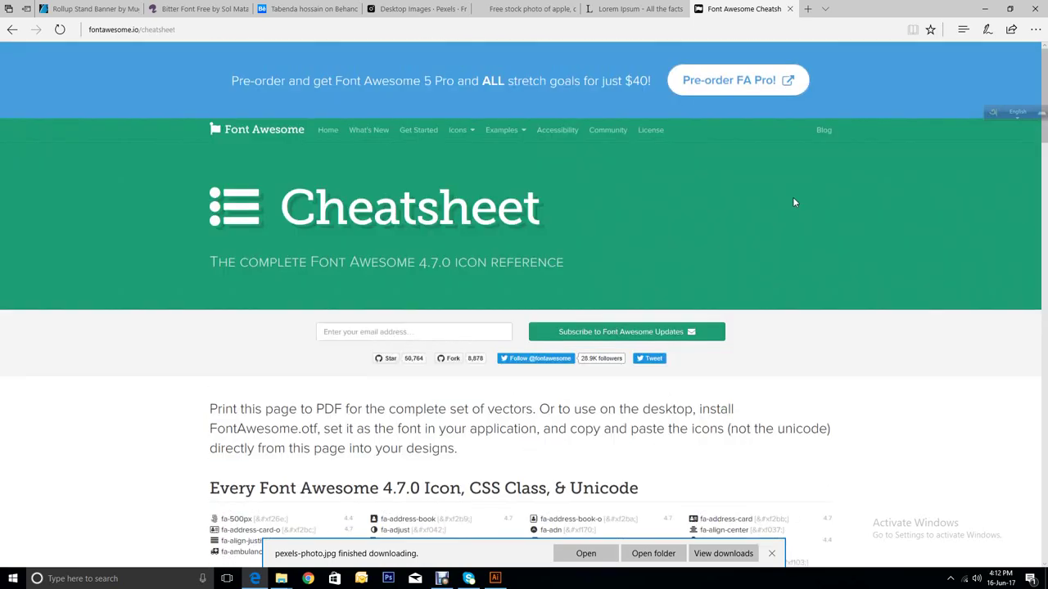
# Step: Review the open resource tabs, from the Lorem Ipsum and Pexels pages back to the Bitter font page
pyautogui.click(626, 9)
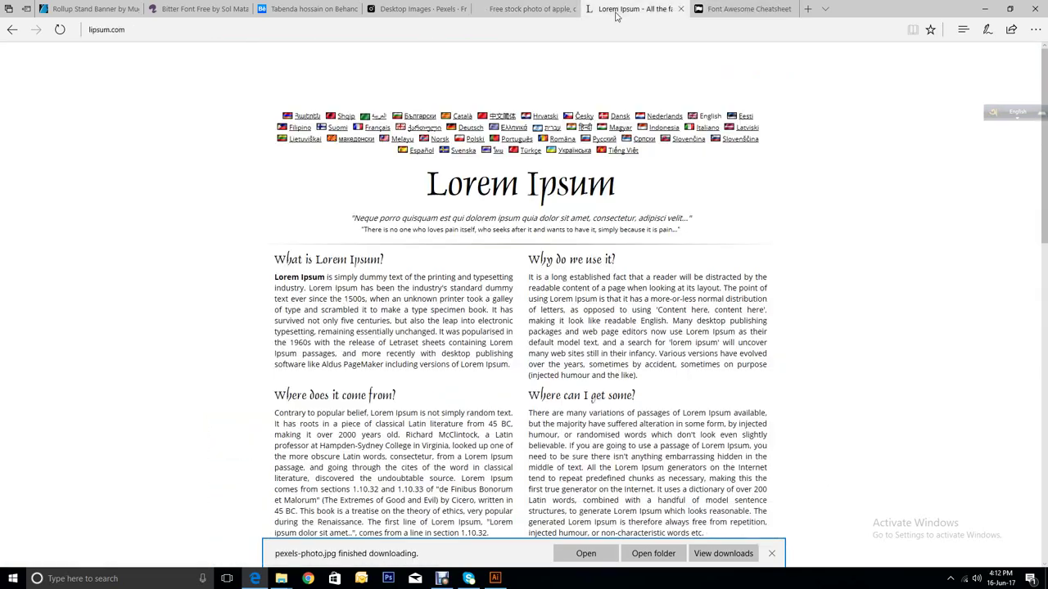
pyautogui.click(531, 9)
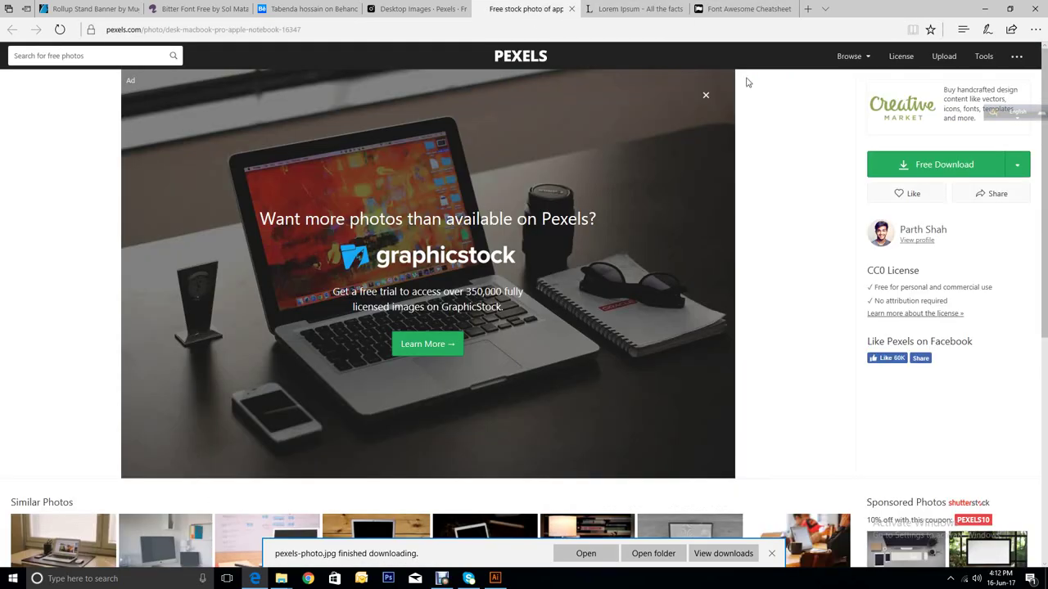
pyautogui.click(417, 9)
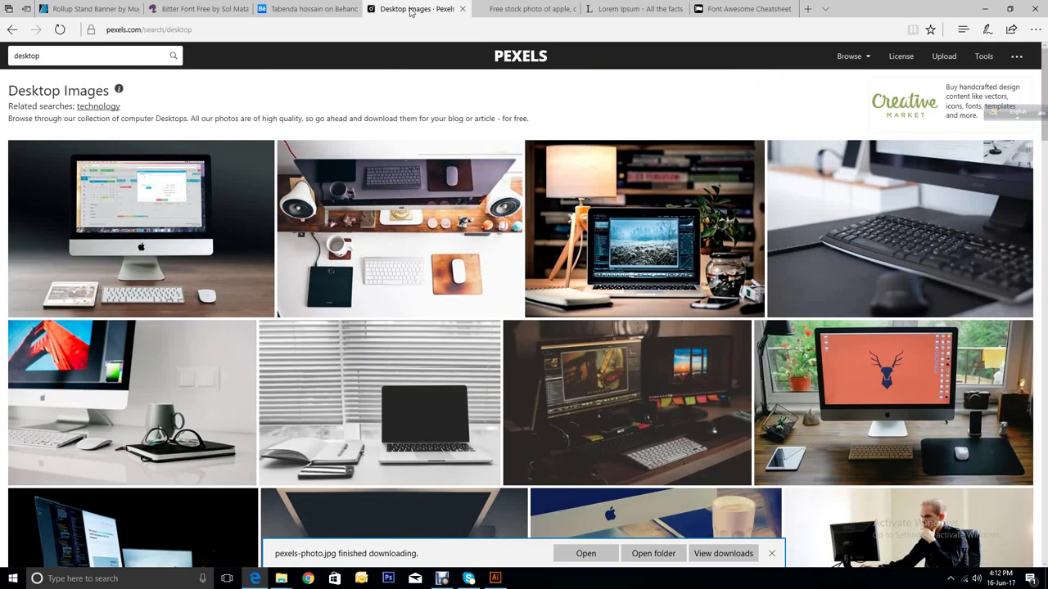
pyautogui.click(307, 9)
pyautogui.click(219, 8)
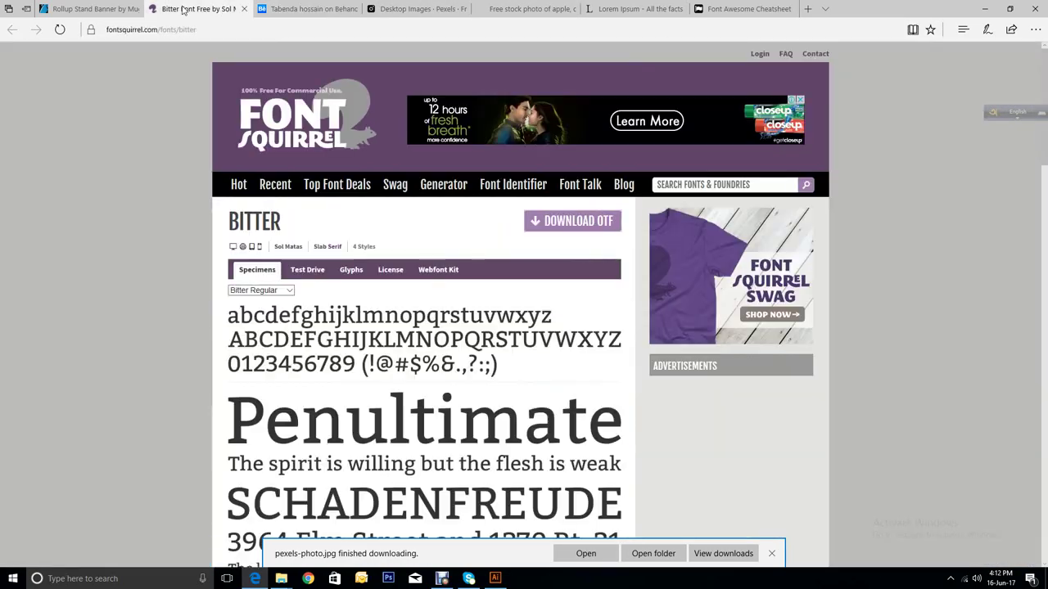
# Step: Close the Bitter font page and view the downloaded pexels-photo.jpg
pyautogui.click(244, 9)
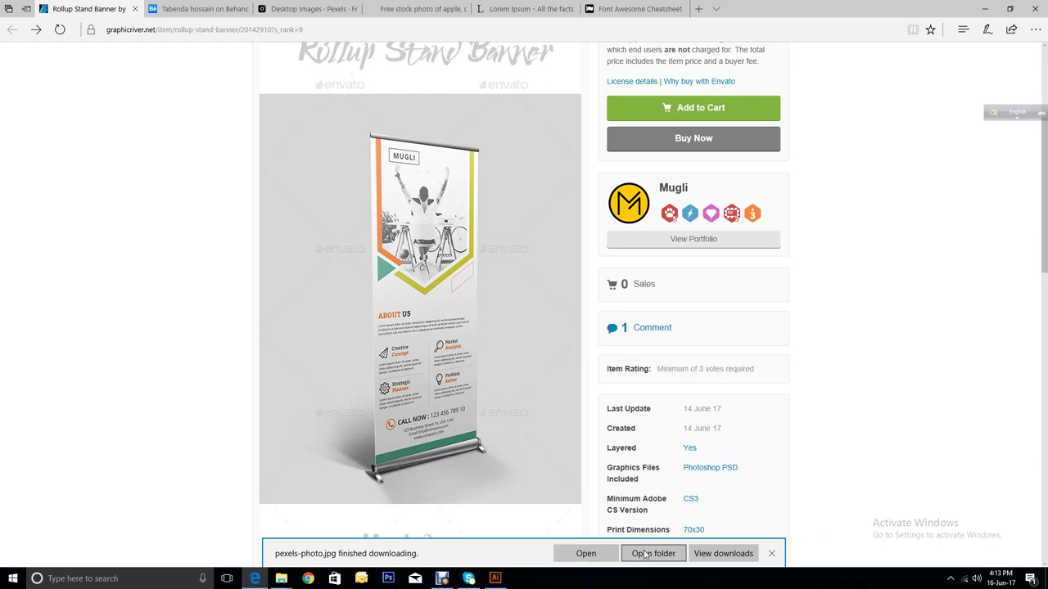
pyautogui.click(585, 554)
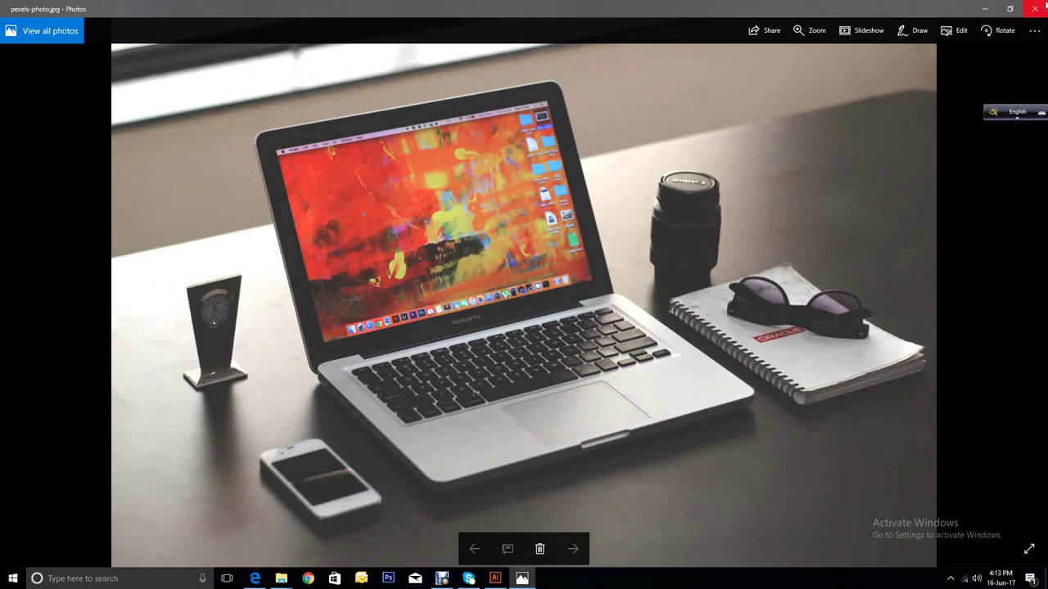
pyautogui.click(983, 10)
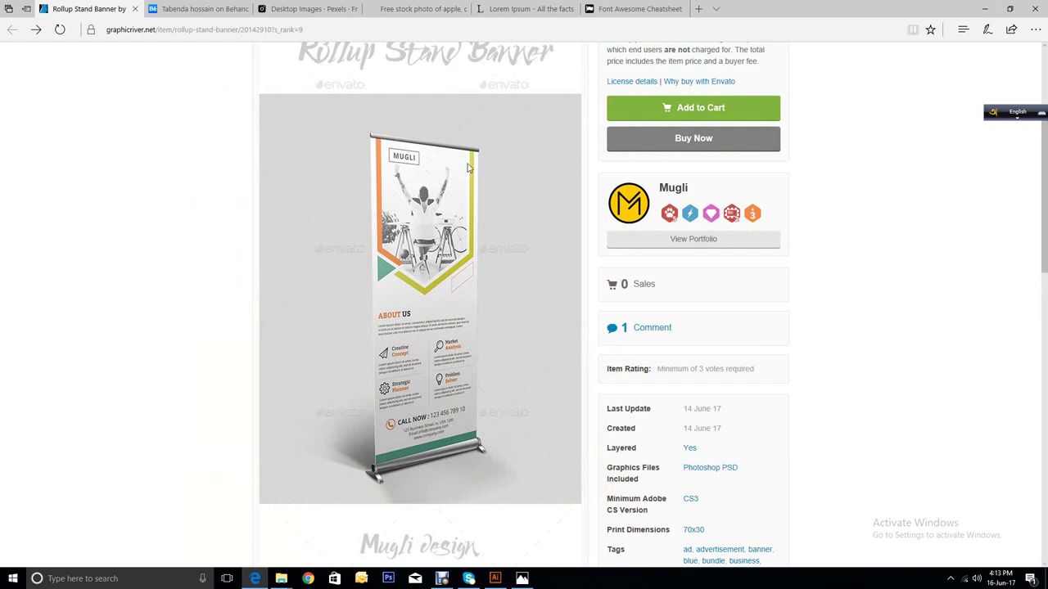
pyautogui.click(956, 33)
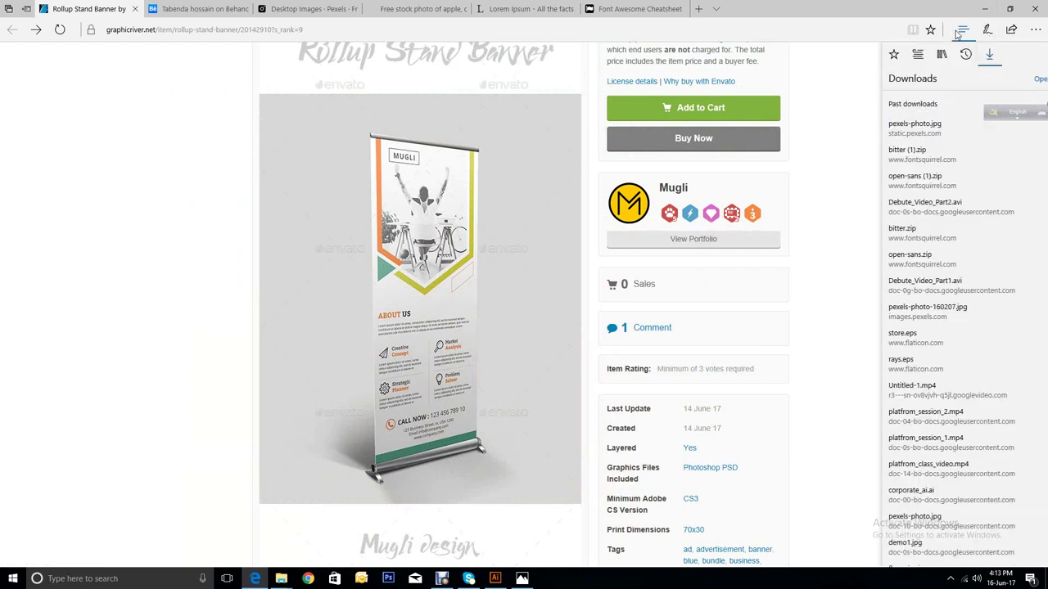
pyautogui.click(876, 128)
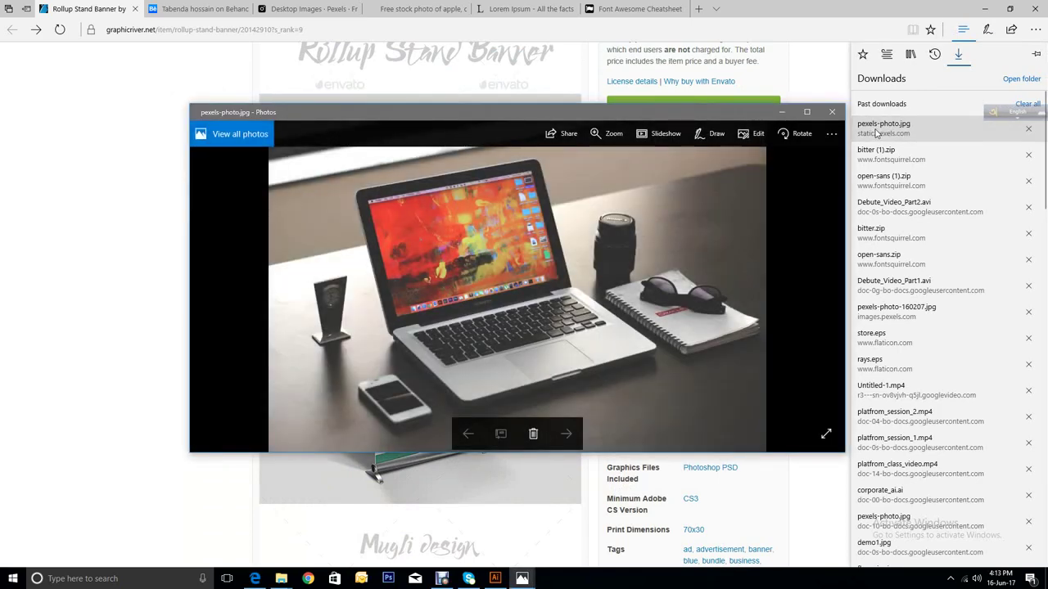
pyautogui.click(832, 112)
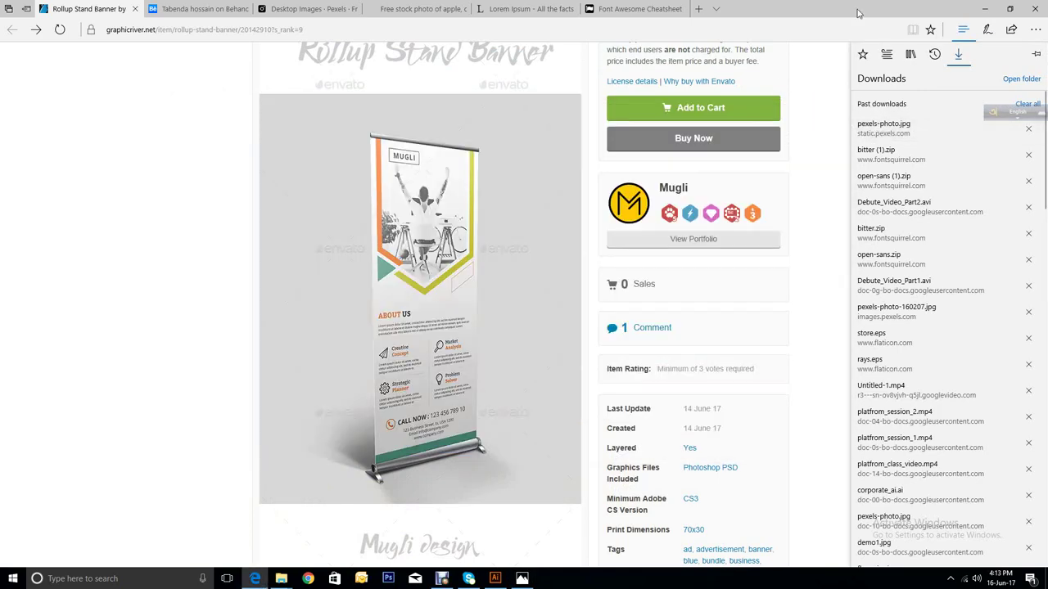
# Step: Open the Downloads folder from the browser's download list and copy the pexels-photo image
pyautogui.click(1015, 79)
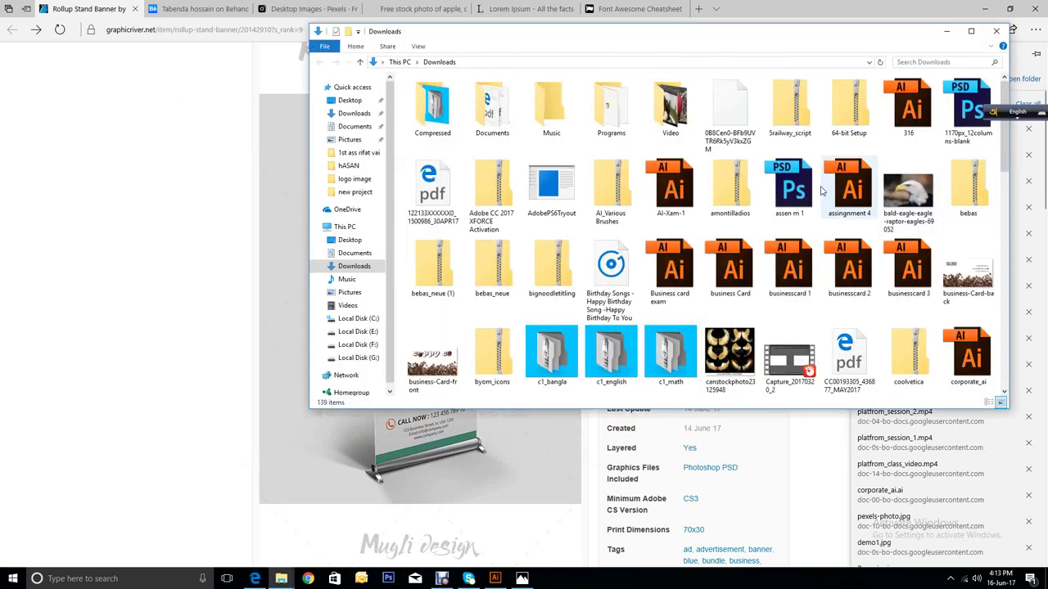
pyautogui.scroll(-5, 821, 186)
pyautogui.scroll(-3, 821, 187)
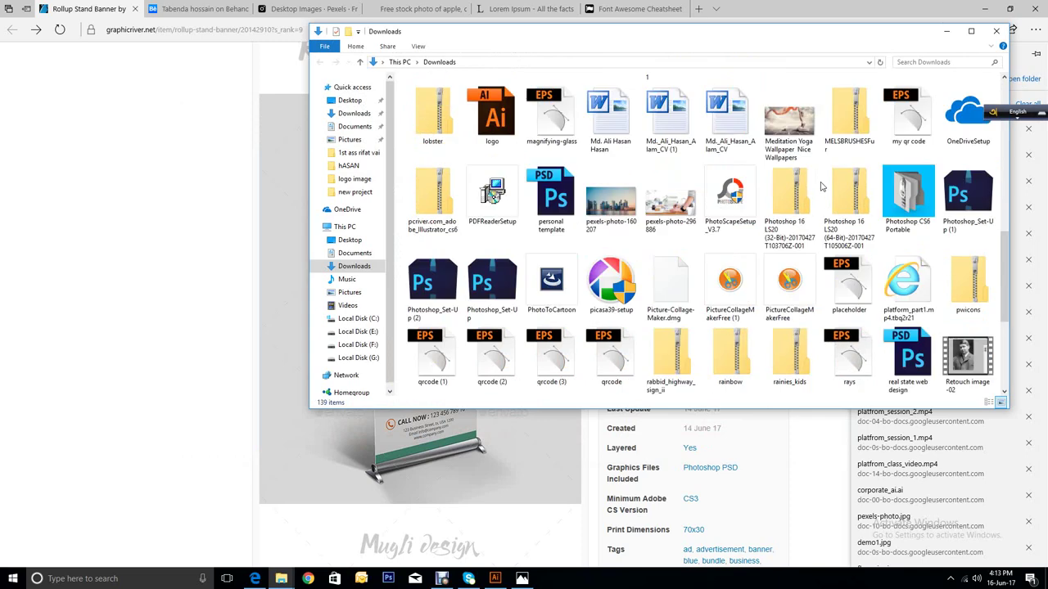
pyautogui.scroll(-3, 821, 186)
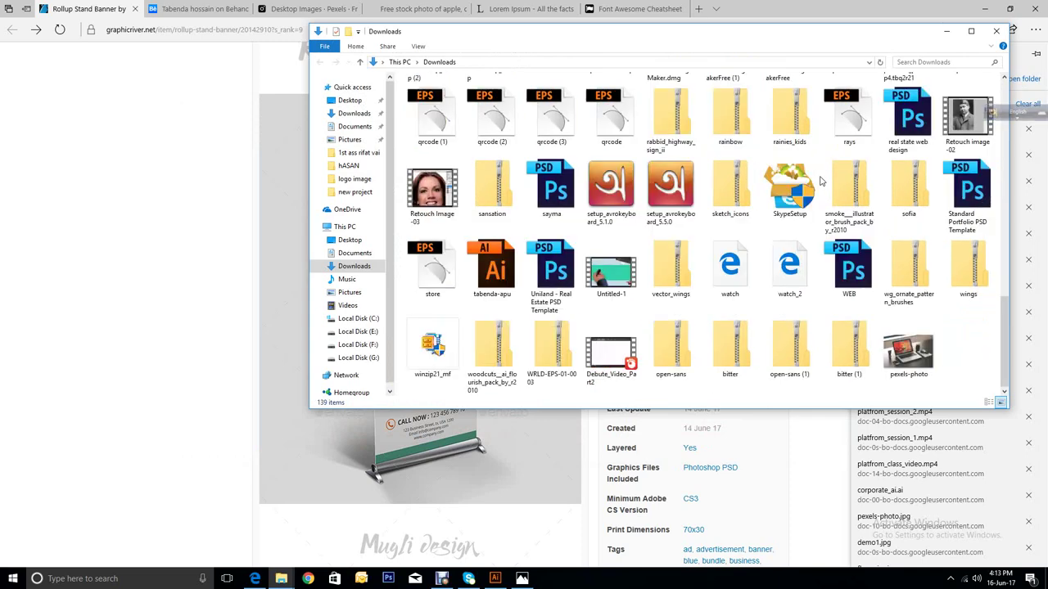
pyautogui.rightClick(911, 354)
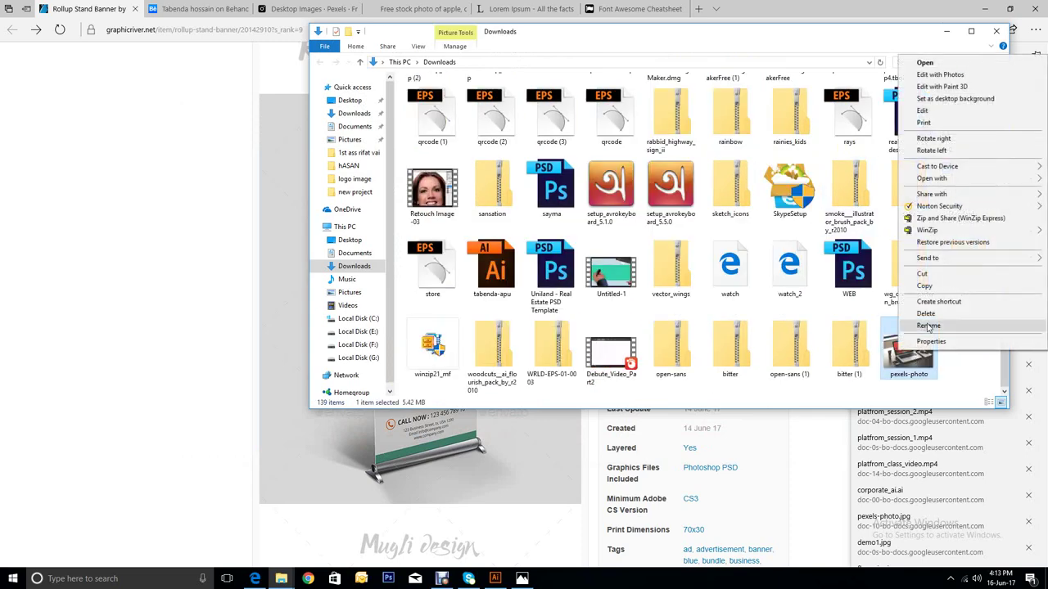
pyautogui.click(936, 289)
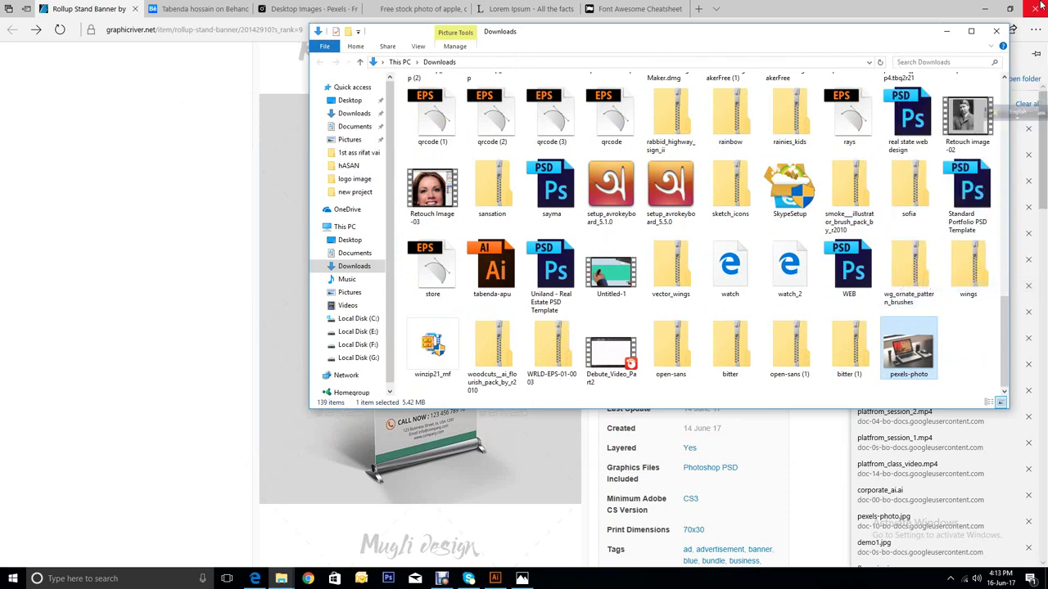
# Step: Minimize the open windows and paste the copied pexels-photo onto the desktop
pyautogui.click(946, 31)
pyautogui.click(983, 10)
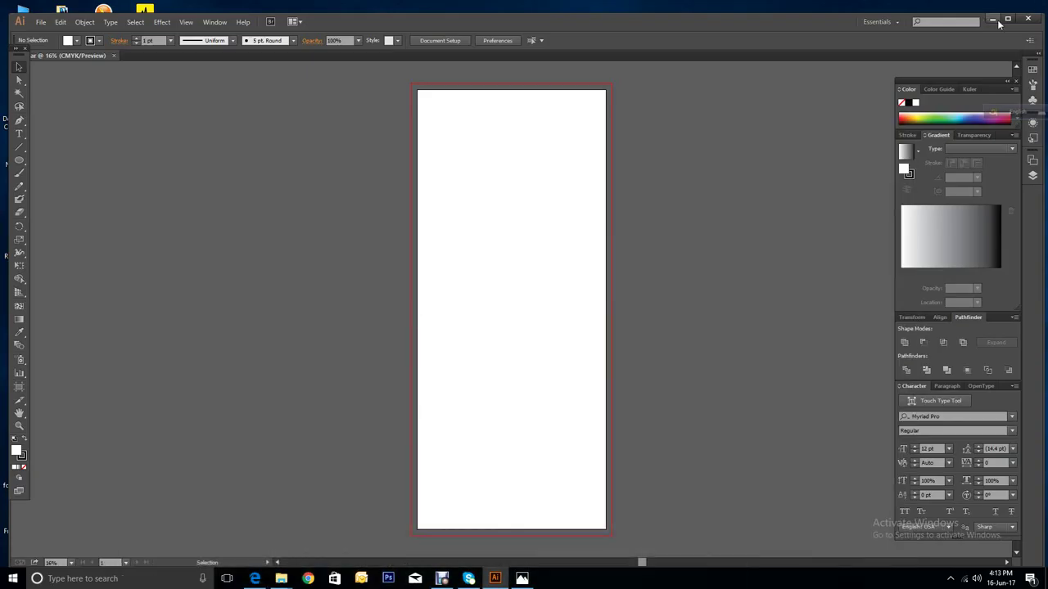
pyautogui.click(993, 19)
pyautogui.rightClick(425, 167)
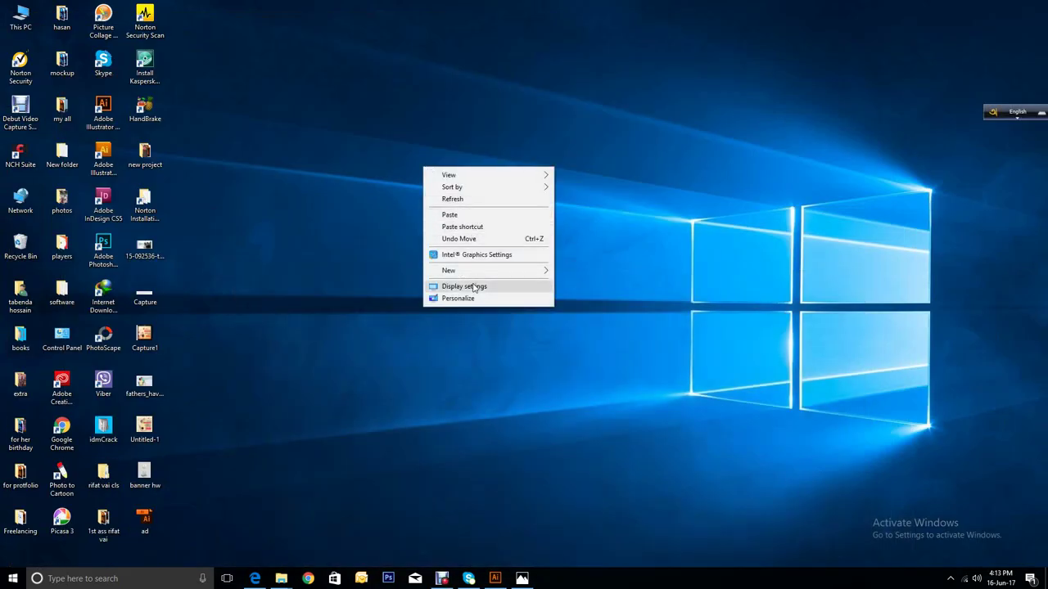
pyautogui.click(474, 214)
pyautogui.click(695, 233)
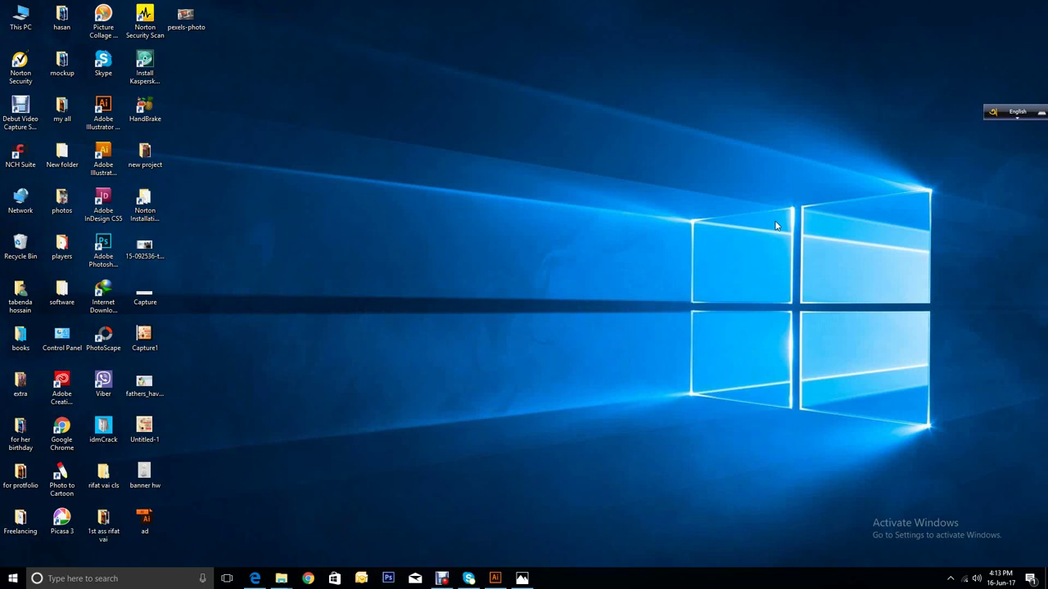
# Step: Switch to Illustrator and place the desktop image banner hw into the document at about 54 x 68 in
pyautogui.click(495, 581)
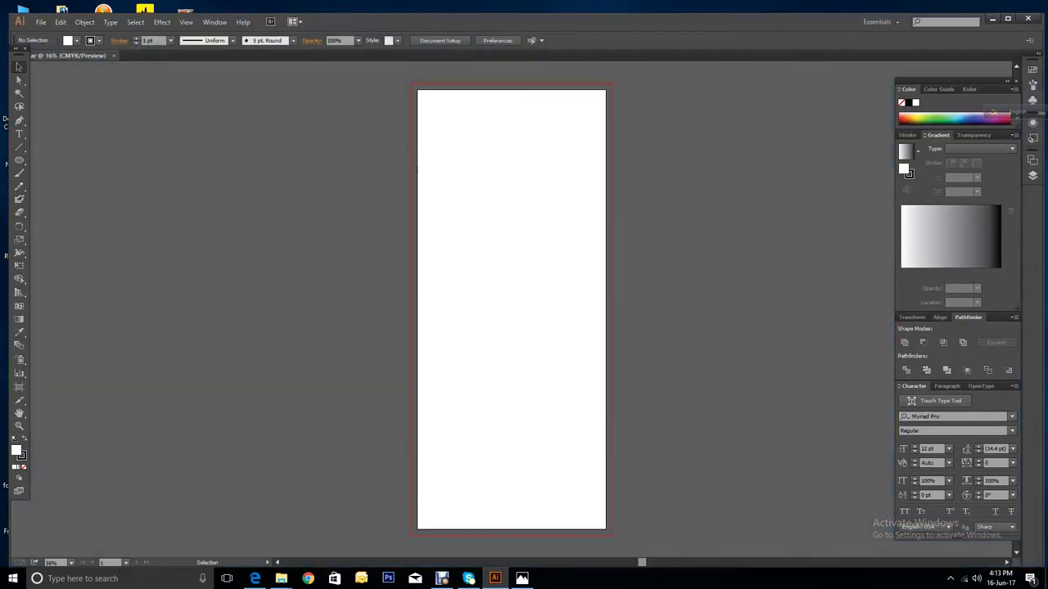
pyautogui.click(41, 22)
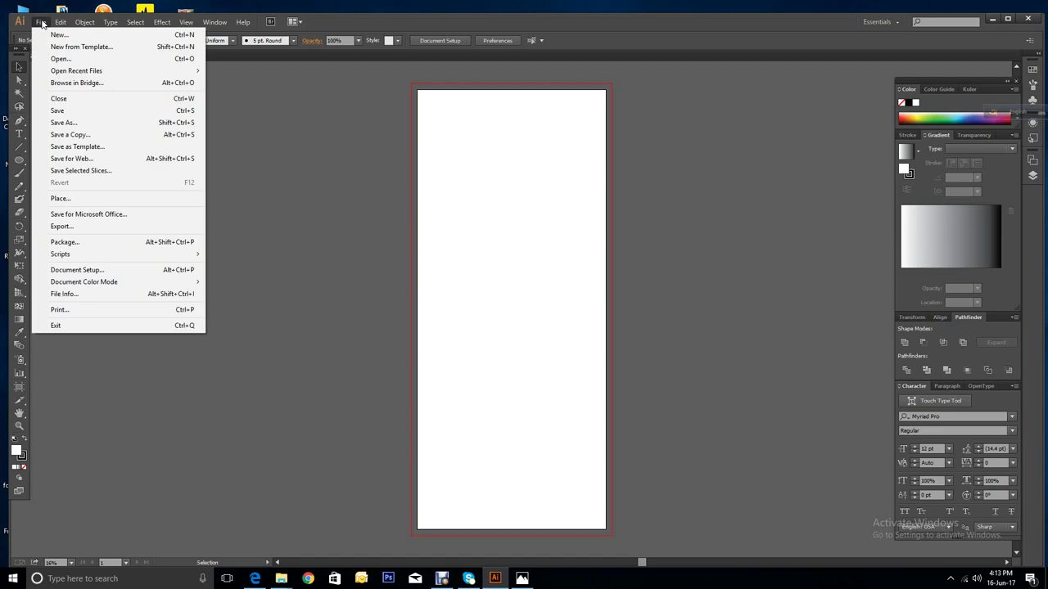
pyautogui.click(41, 22)
pyautogui.click(41, 22)
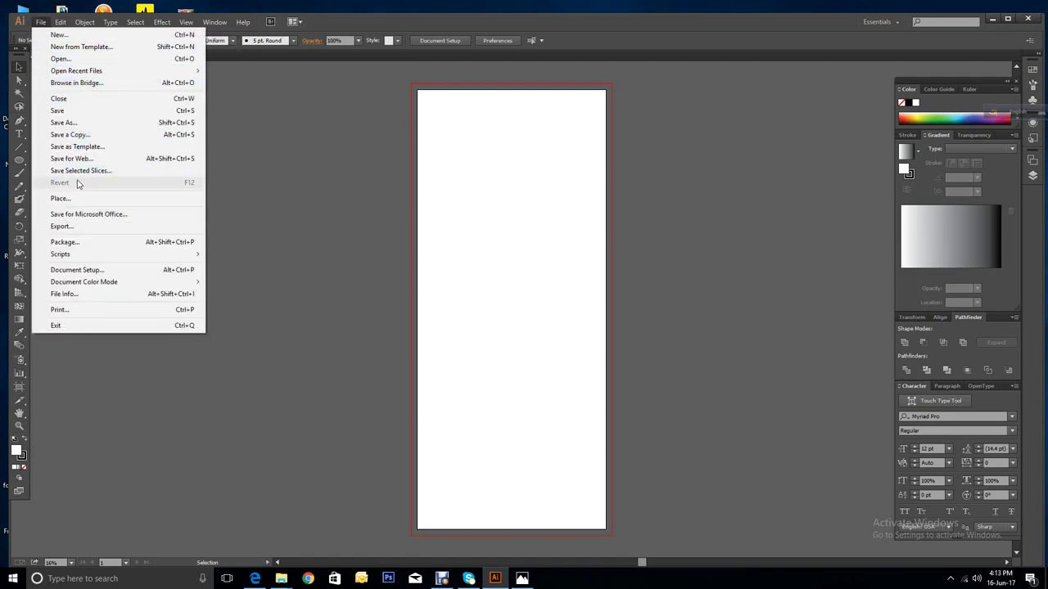
pyautogui.click(61, 198)
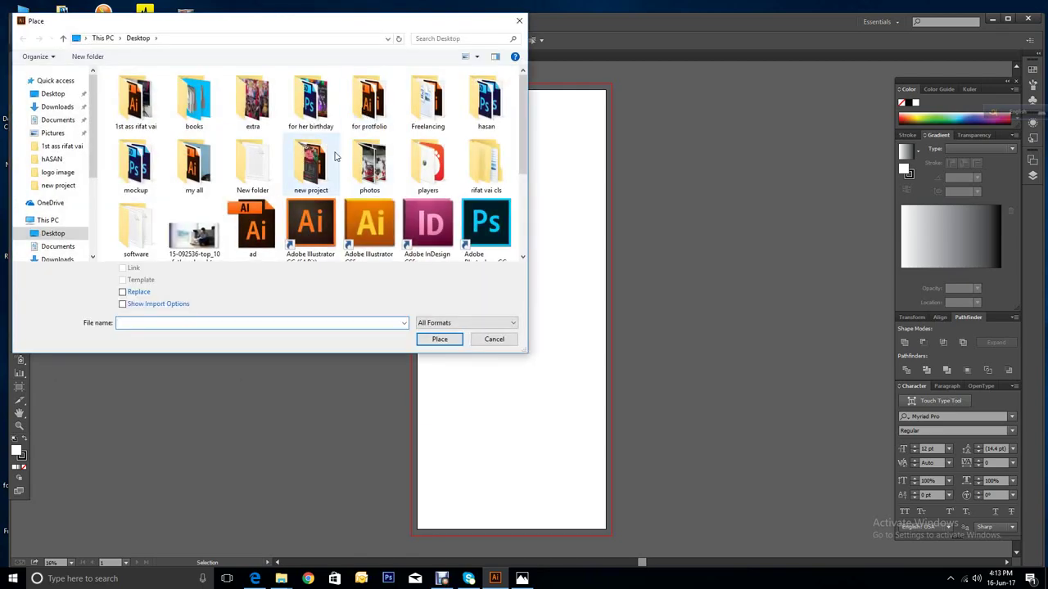
pyautogui.scroll(-3, 331, 157)
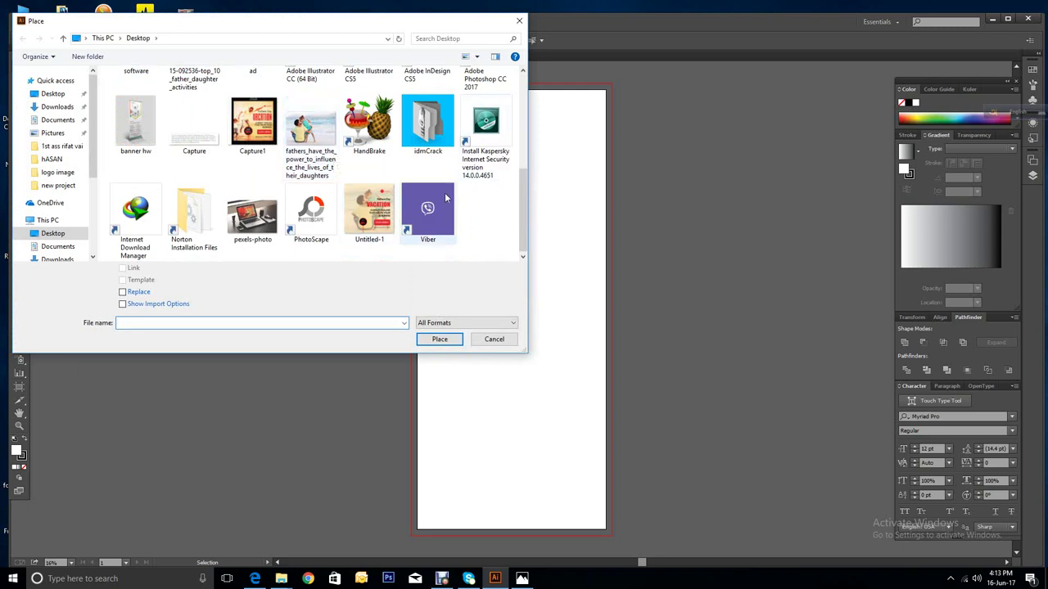
pyautogui.click(152, 127)
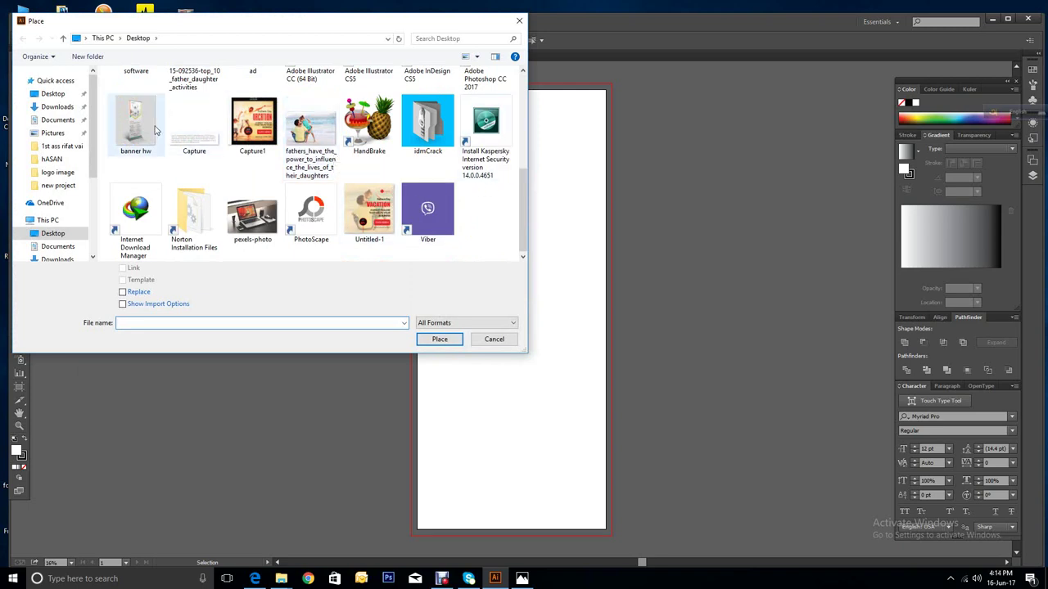
pyautogui.click(442, 339)
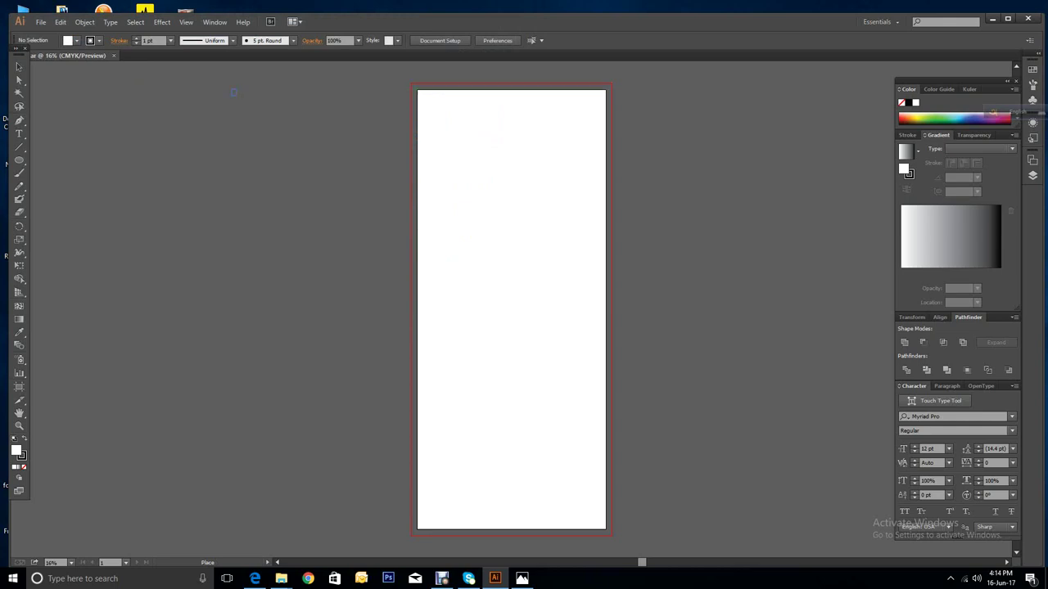
pyautogui.moveTo(232, 89); pyautogui.dragTo(568, 401)
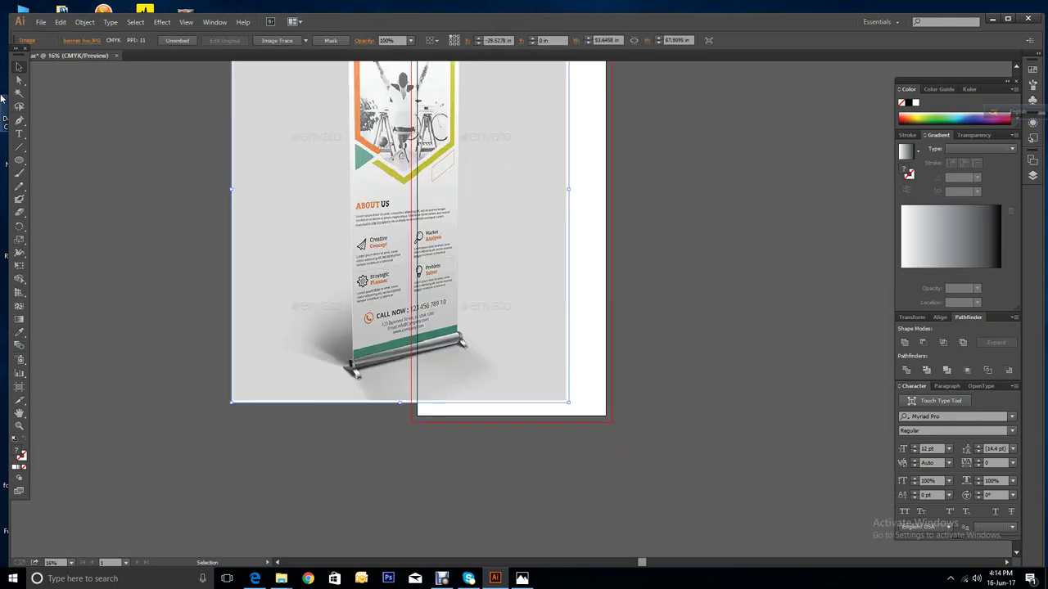
# Step: Move the placed reference image off the artboard so it sits just beside its left edge, and deselect it
pyautogui.hotkey('ctrl', 'shift', 'a')
pyautogui.scroll(5, 419, 303)
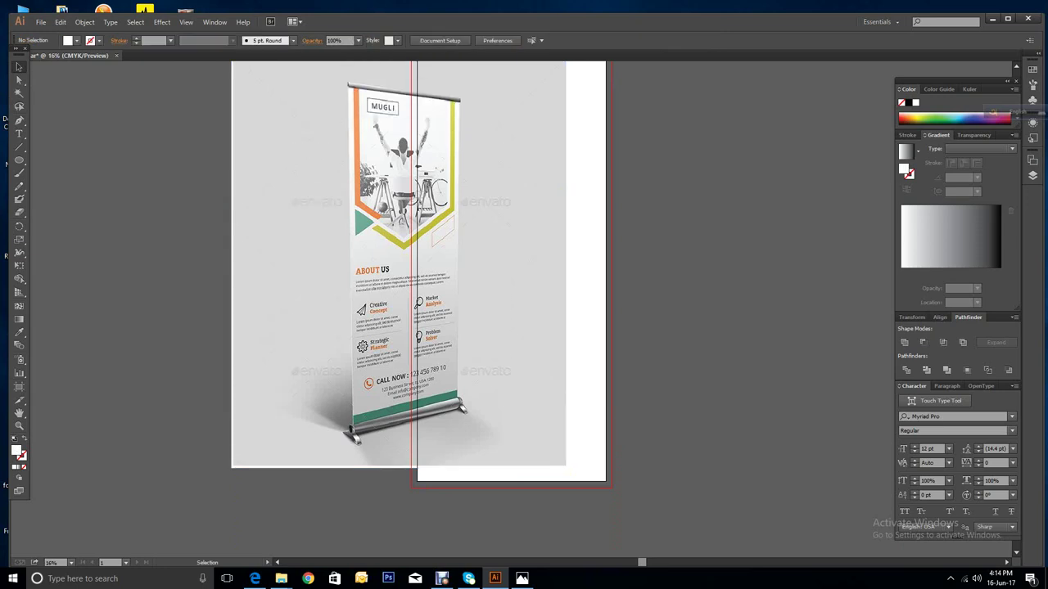
pyautogui.moveTo(360, 284); pyautogui.dragTo(167, 274)
pyautogui.moveTo(291, 274); pyautogui.dragTo(318, 274)
pyautogui.hotkey('ctrl', 'shift', 'a')
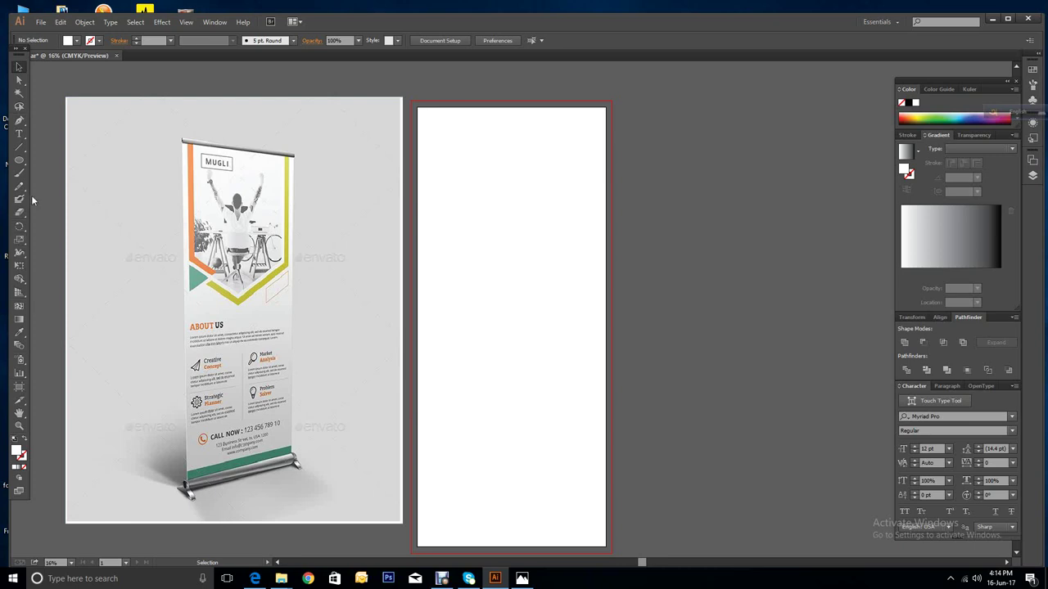
# Step: Create a rectangle 30 in wide and 70 in high with the Rectangle tool
pyautogui.moveTo(19, 160); pyautogui.dragTo(73, 166)
pyautogui.click(722, 216)
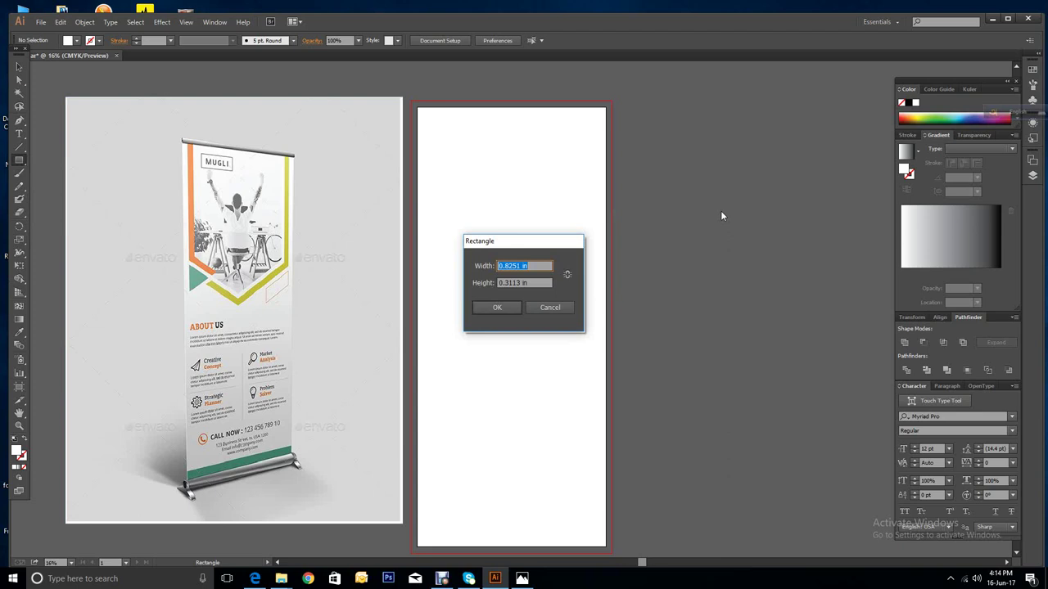
pyautogui.press('BackSpace')
pyautogui.press('Tab')
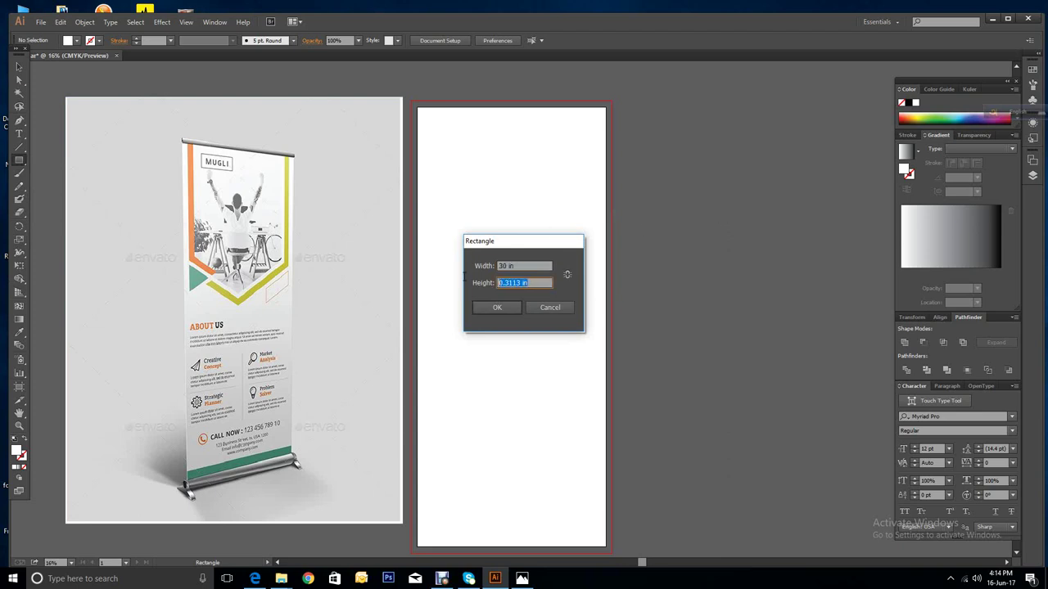
pyautogui.write('70')
pyautogui.click(489, 311)
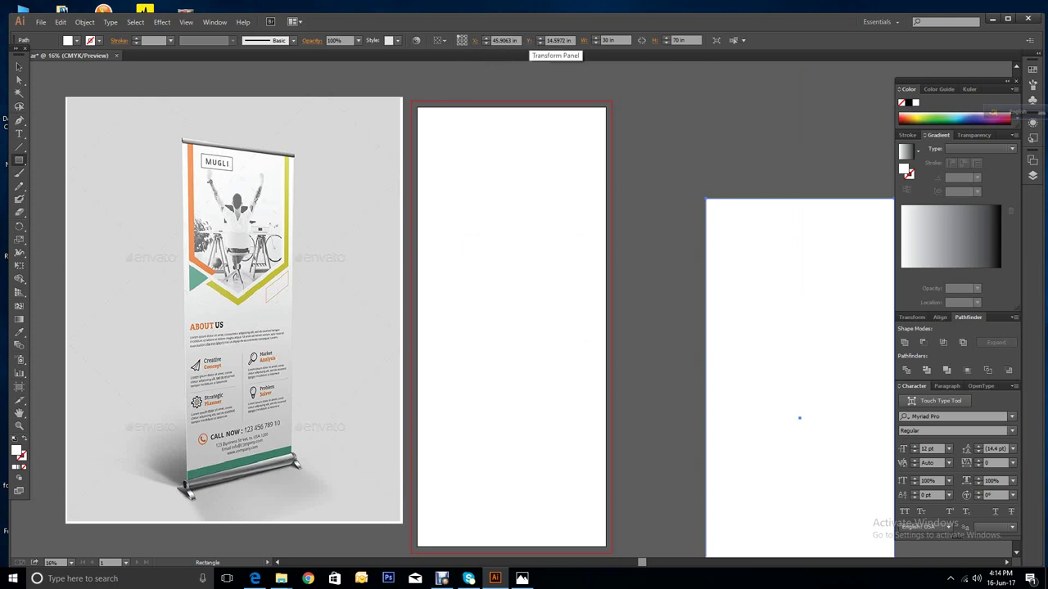
# Step: Align the rectangle to the artboard by setting its position to X 0 in and Y 0 in
pyautogui.click(505, 40)
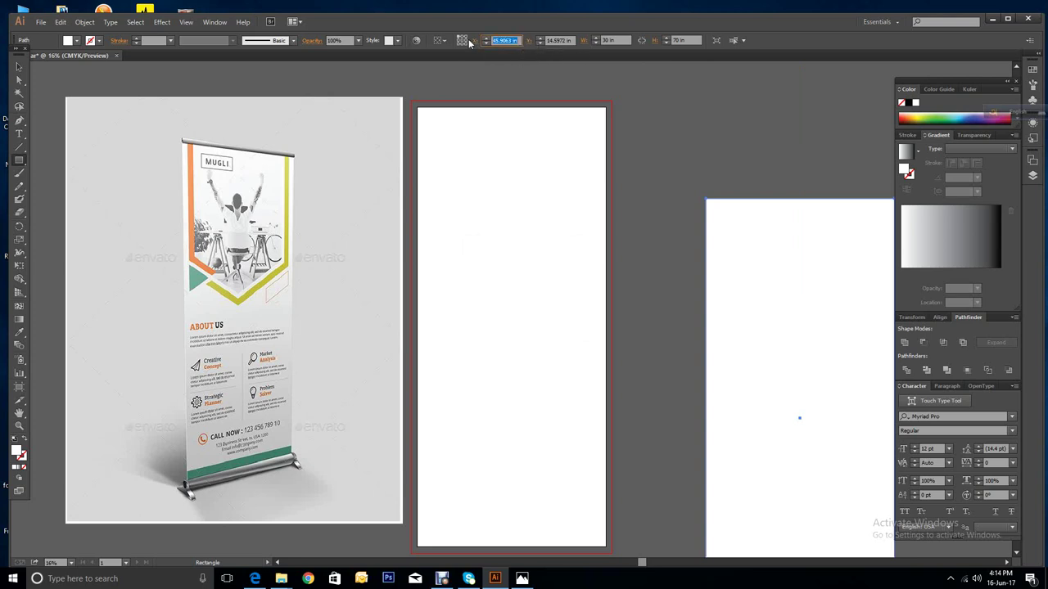
pyautogui.write('0')
pyautogui.press('Tab')
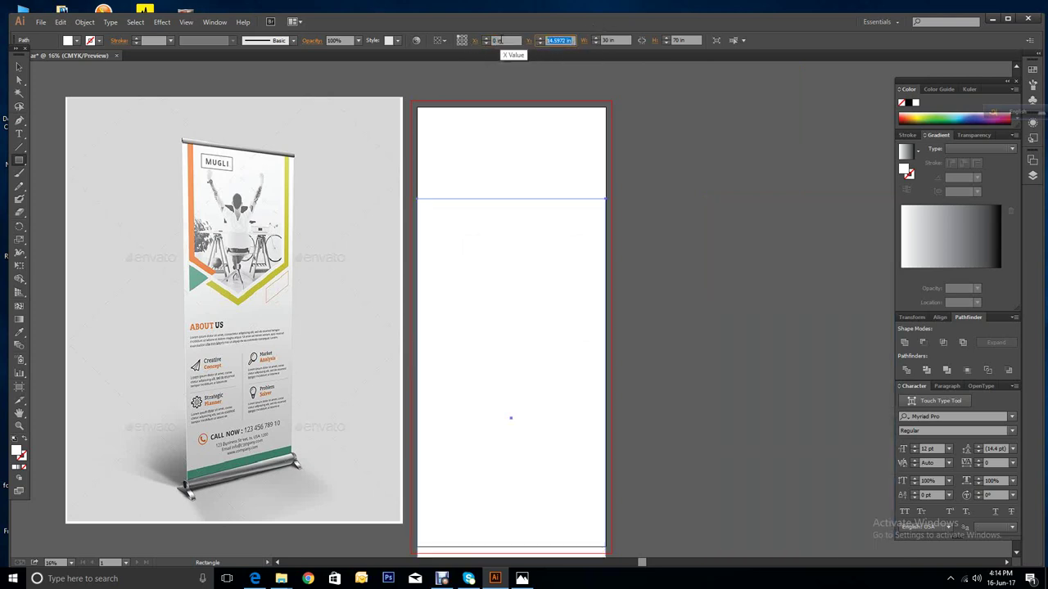
pyautogui.write('0')
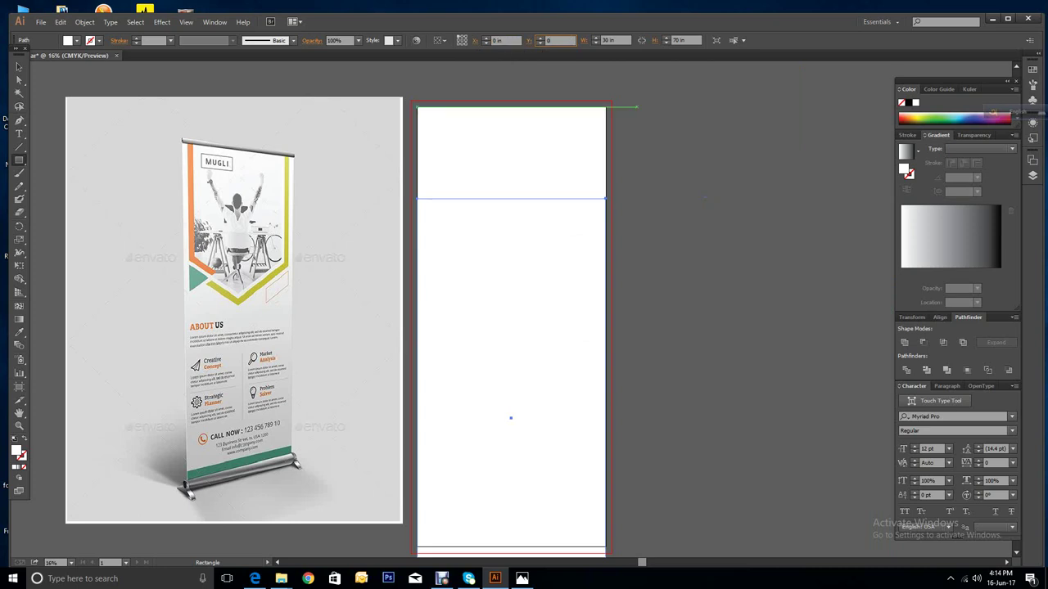
pyautogui.press('Return')
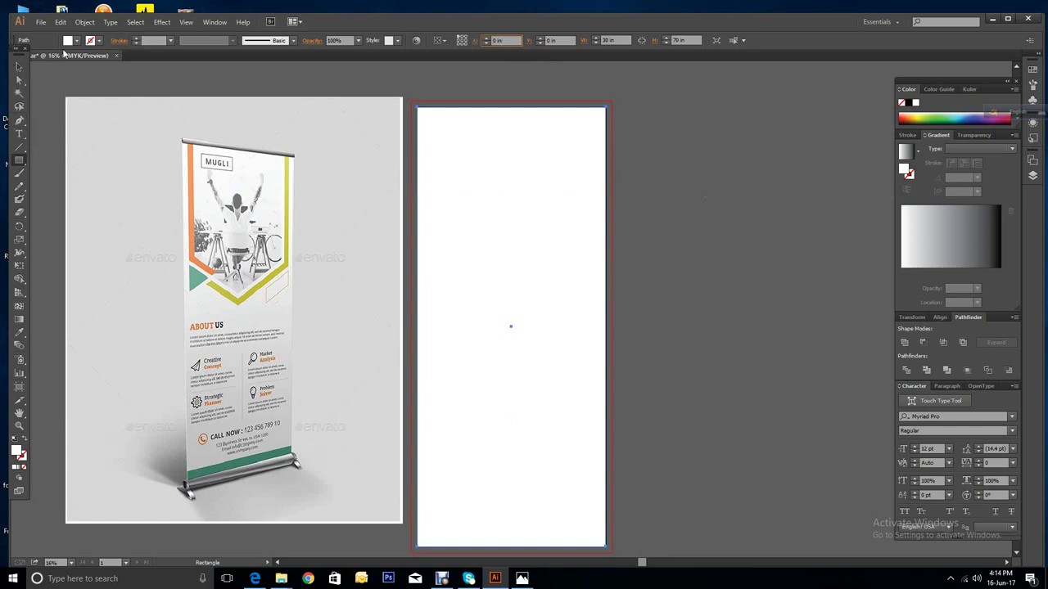
# Step: Offset the rectangle's path by -1 in to create an inner margin rectangle
pyautogui.click(84, 22)
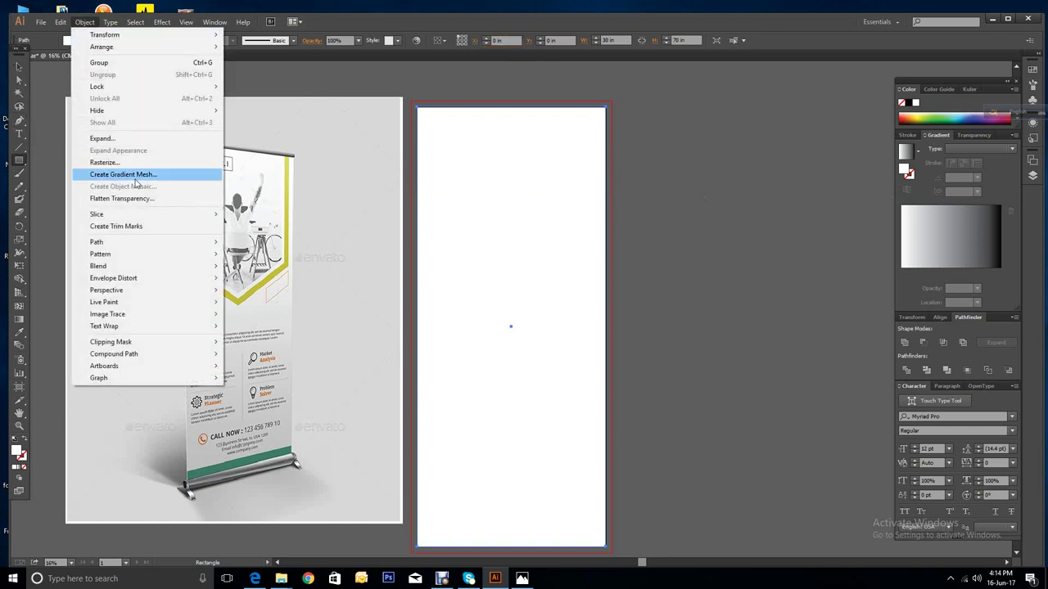
pyautogui.moveTo(136, 243)
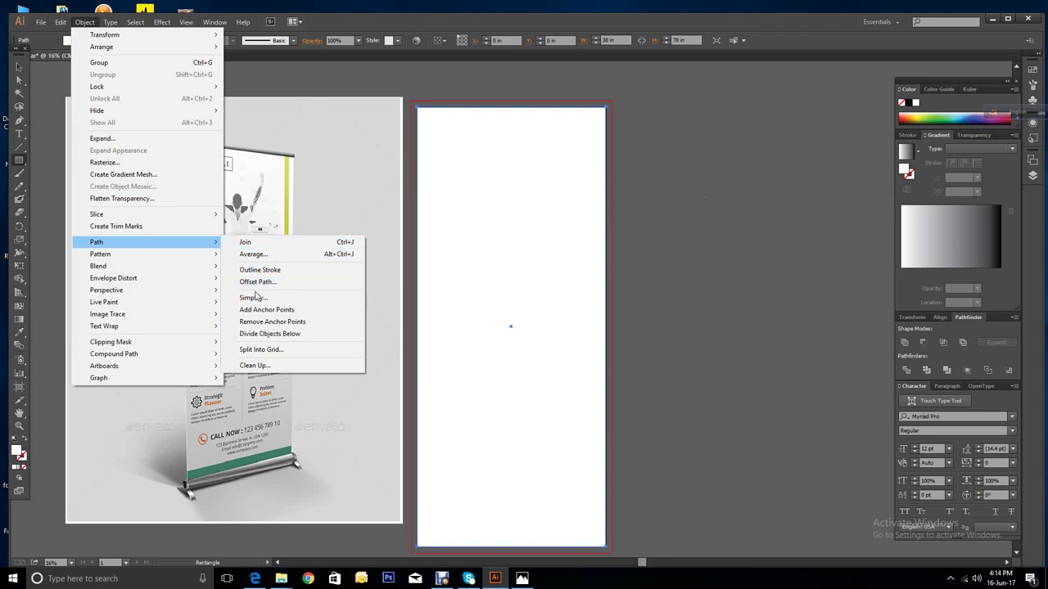
pyautogui.click(257, 282)
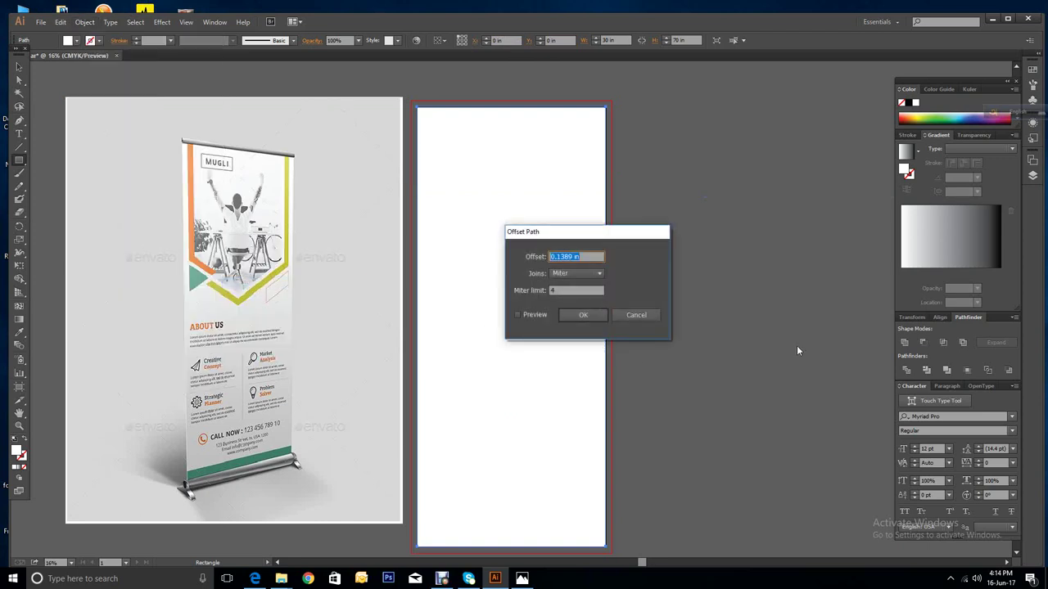
pyautogui.press('BackSpace')
pyautogui.write('-1')
pyautogui.click(517, 314)
pyautogui.click(585, 315)
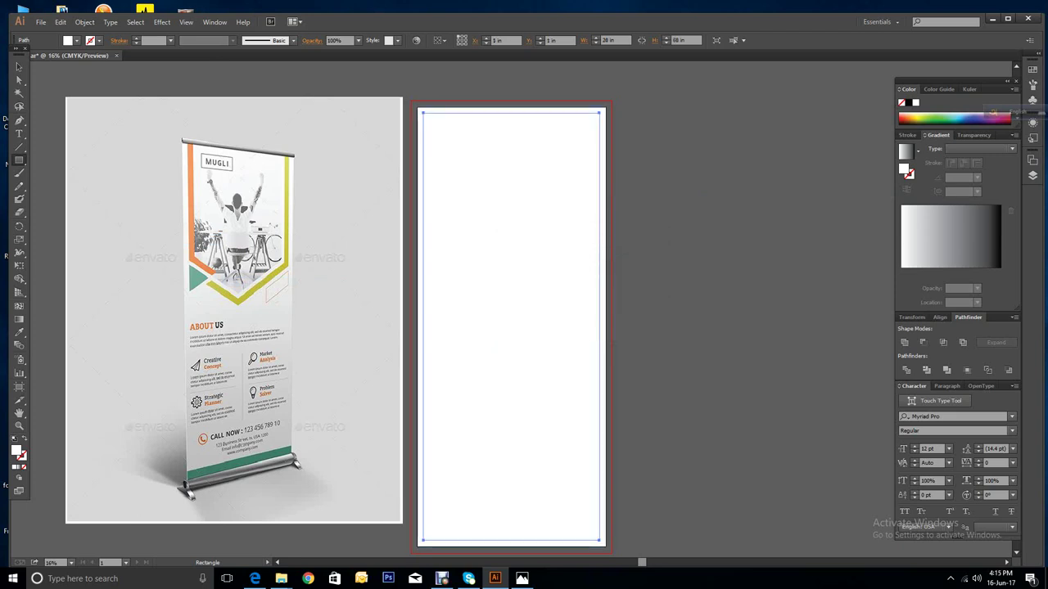
# Step: Show the rulers and give the inner margin rectangle a black 1 pt stroke
pyautogui.press('v')
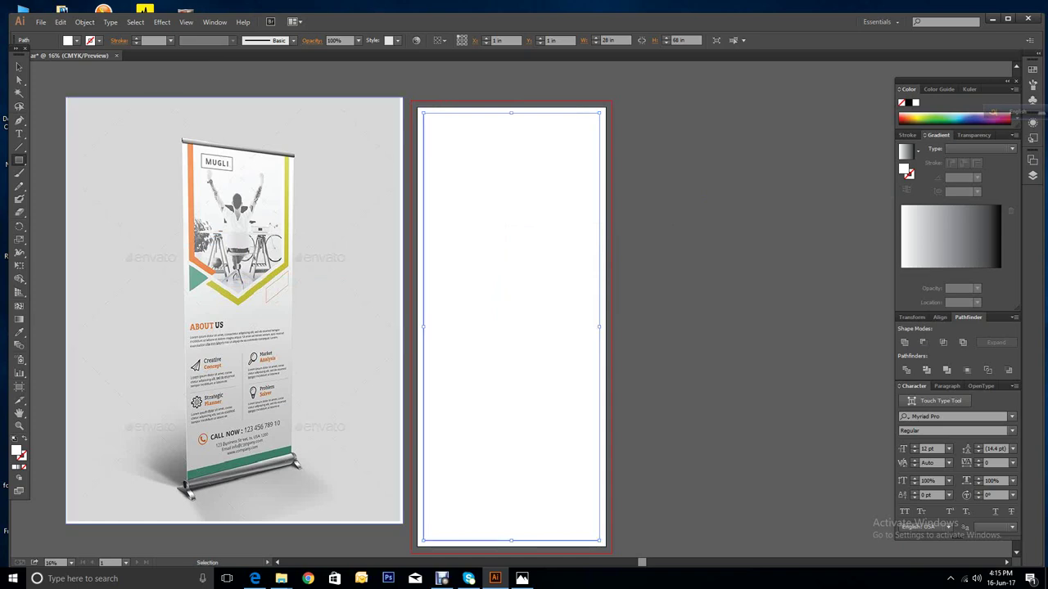
pyautogui.hotkey('ctrl', 'r')
pyautogui.press('m')
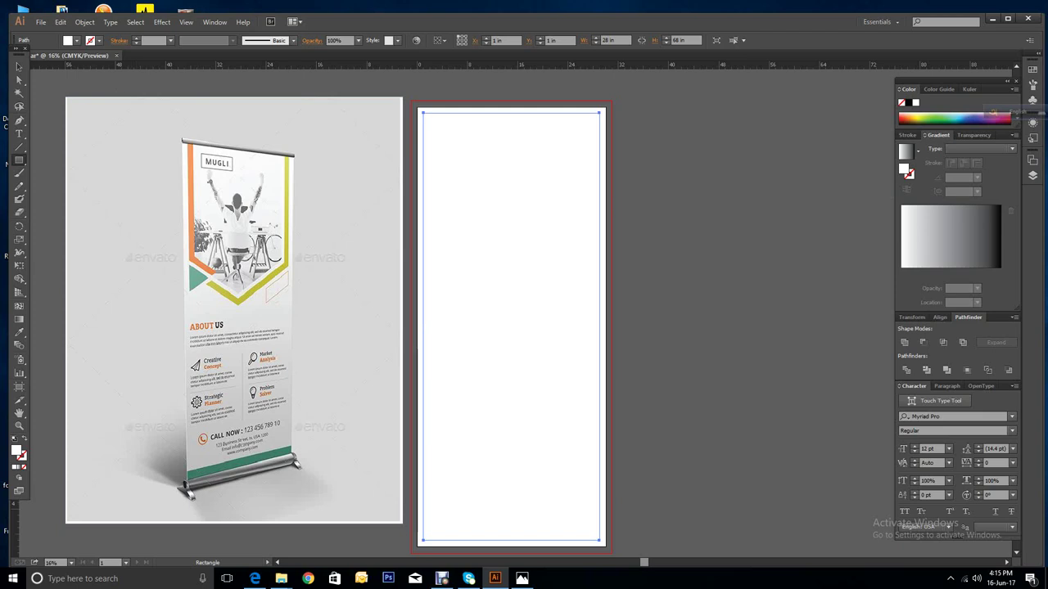
pyautogui.click(100, 40)
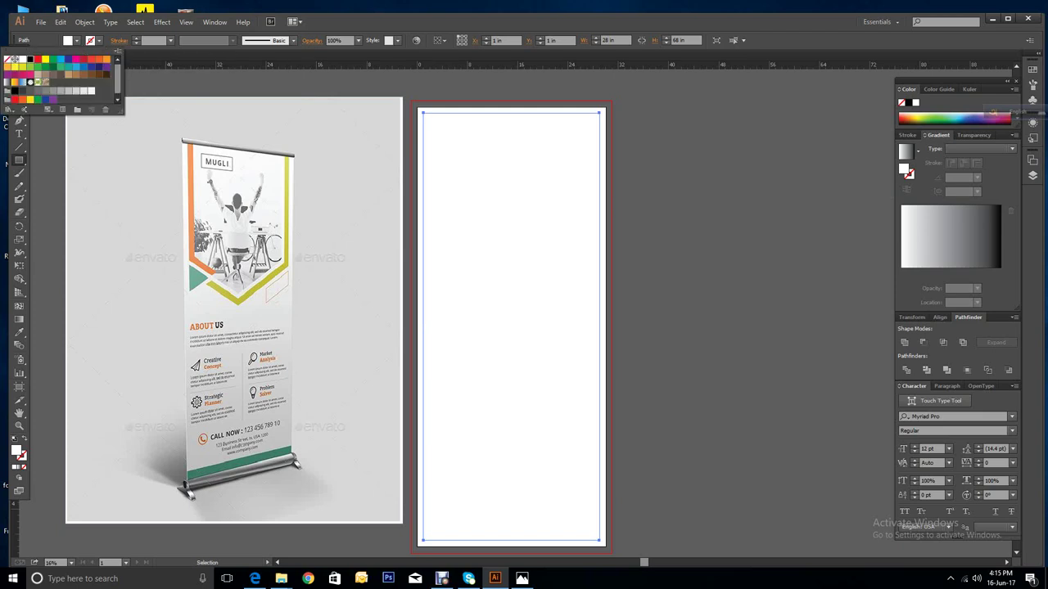
pyautogui.click(14, 60)
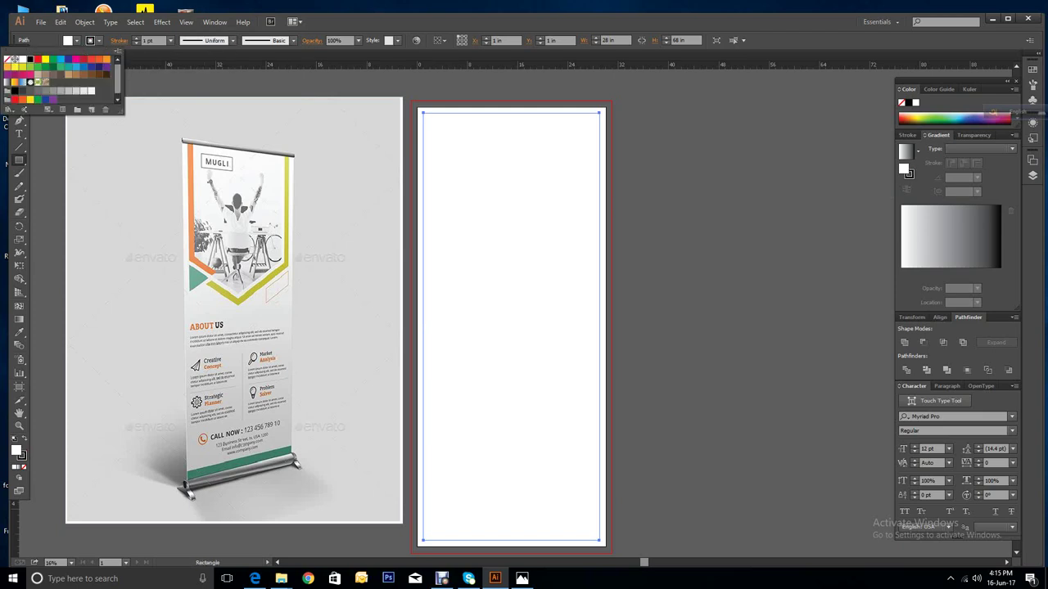
pyautogui.press('Escape')
# Step: Place ruler guides along all four edges of the inner margin rectangle
pyautogui.moveTo(557, 65); pyautogui.dragTo(556, 113)
pyautogui.moveTo(5, 557); pyautogui.dragTo(423, 557)
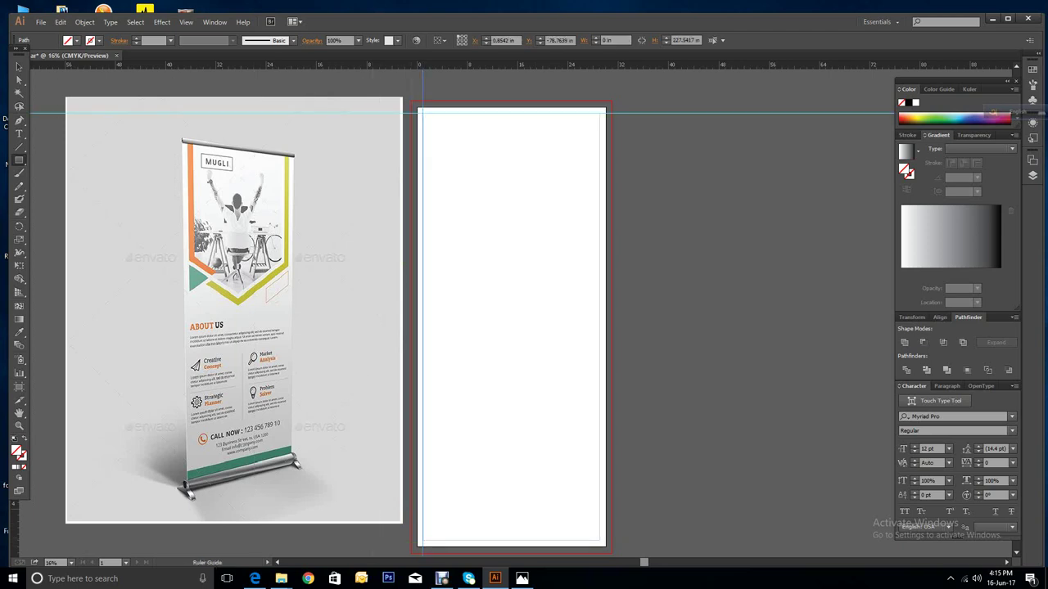
pyautogui.moveTo(6, 556); pyautogui.dragTo(598, 556)
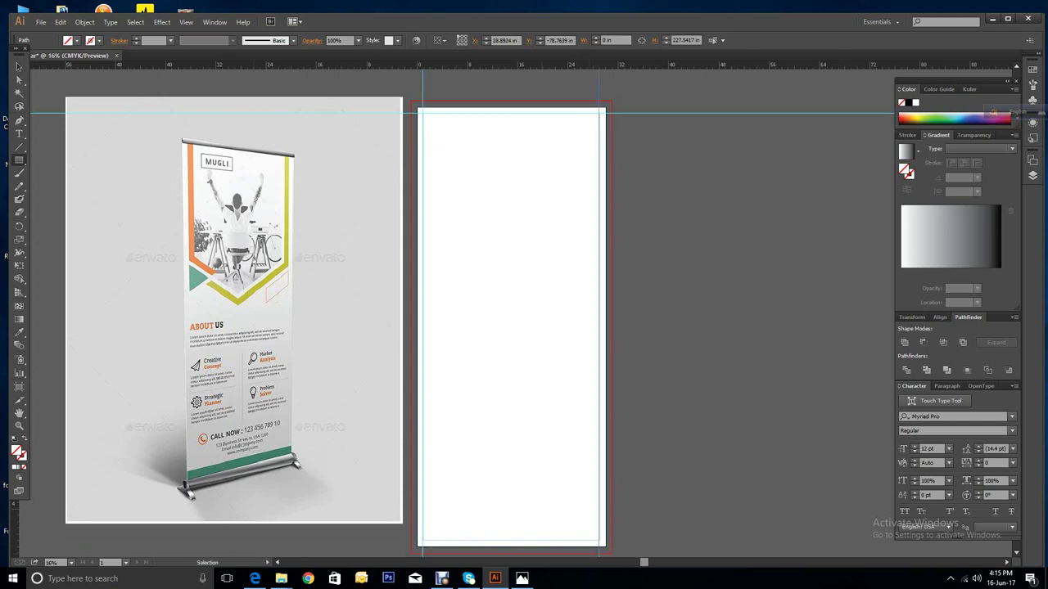
pyautogui.moveTo(508, 64); pyautogui.dragTo(507, 541)
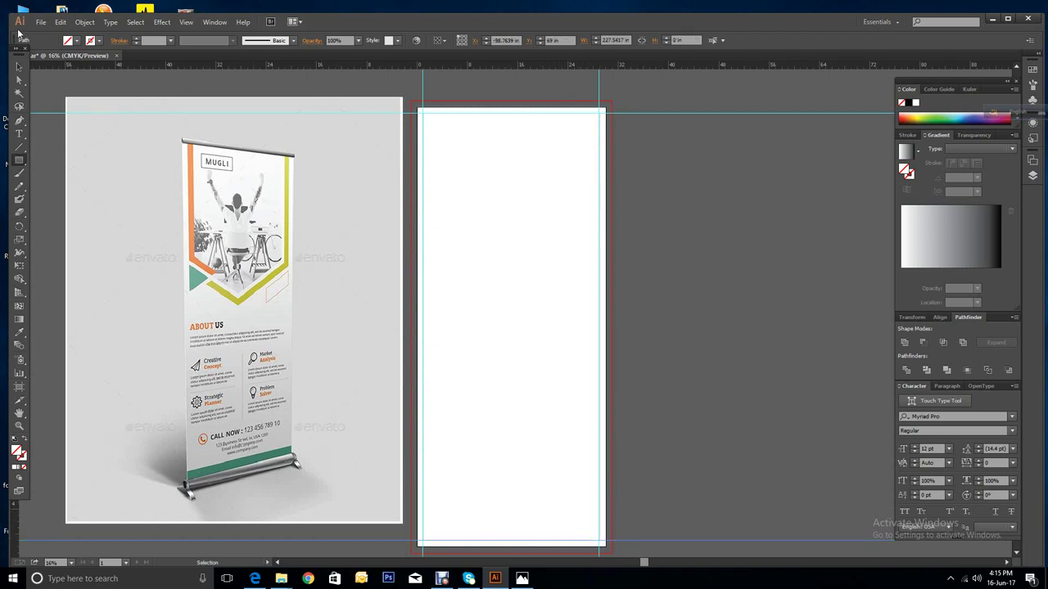
# Step: Place ruler guides through the margin rectangle's horizontal and vertical centre, and delete the rectangle
pyautogui.click(19, 160)
pyautogui.moveTo(422, 112); pyautogui.dragTo(600, 541)
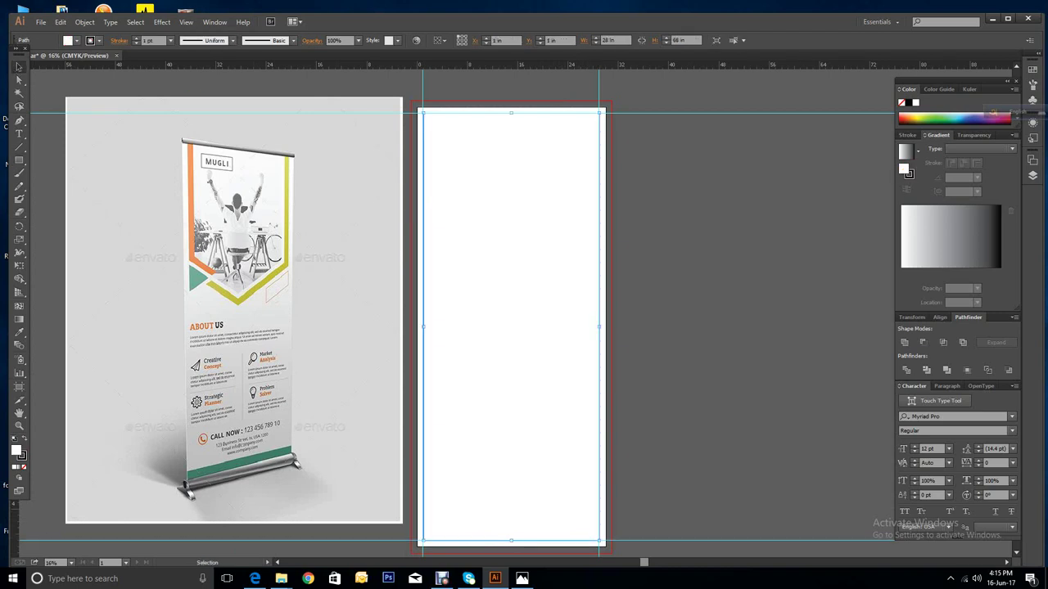
pyautogui.moveTo(541, 60); pyautogui.dragTo(507, 327)
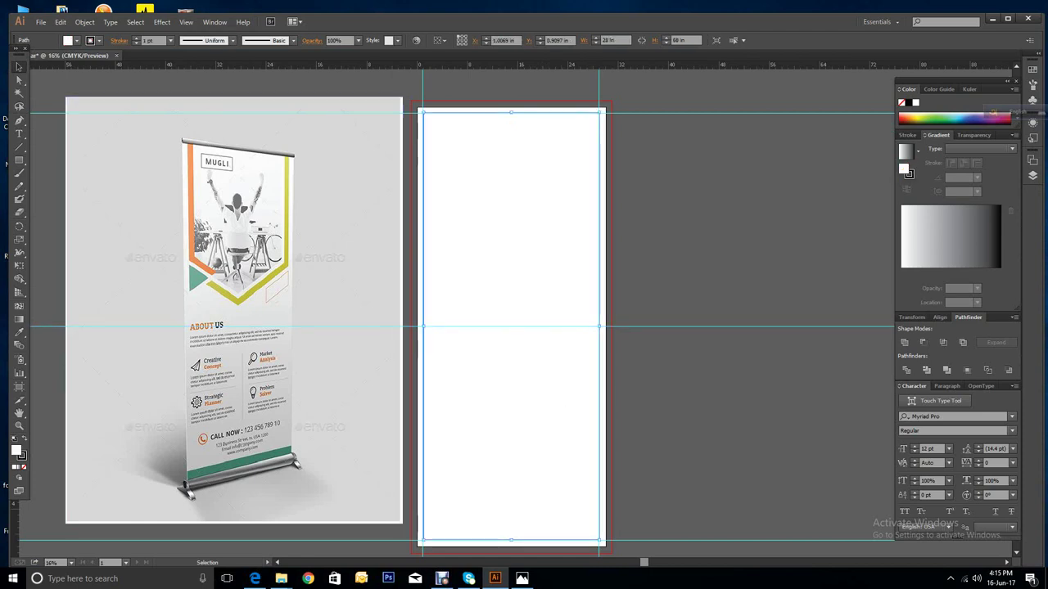
pyautogui.moveTo(27, 246); pyautogui.dragTo(512, 246)
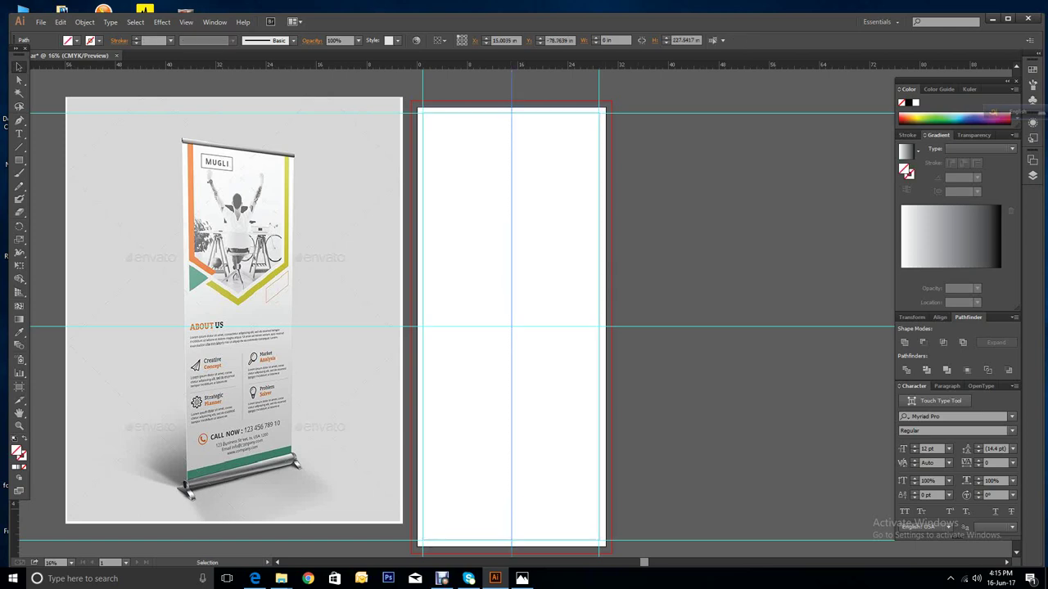
pyautogui.click(655, 245)
pyautogui.click(524, 246)
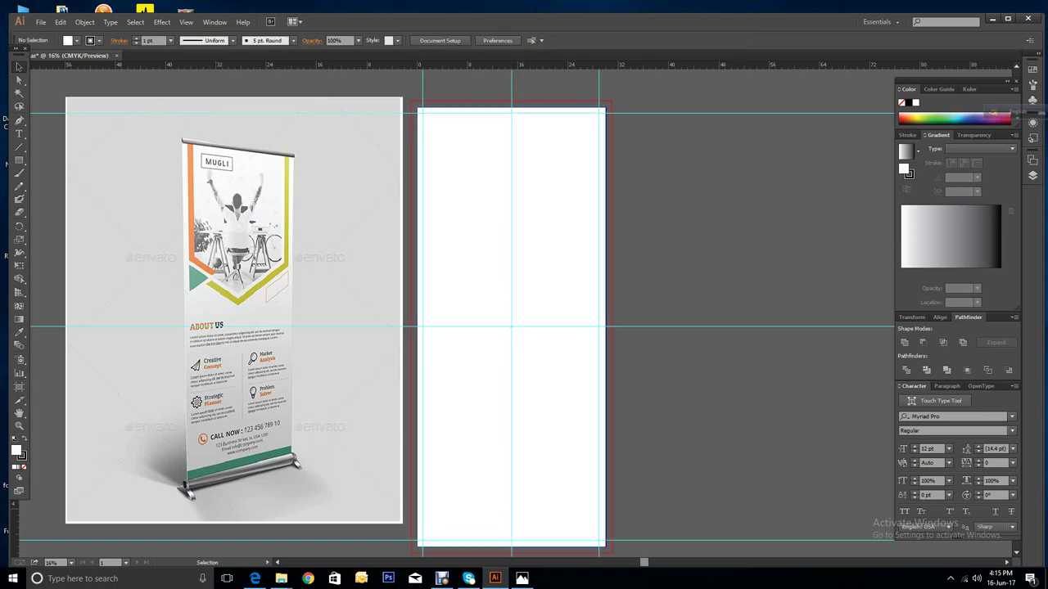
# Step: Extend the white background rectangle 1 in beyond the artboard on every side to meet the red bleed line
pyautogui.click(606, 327)
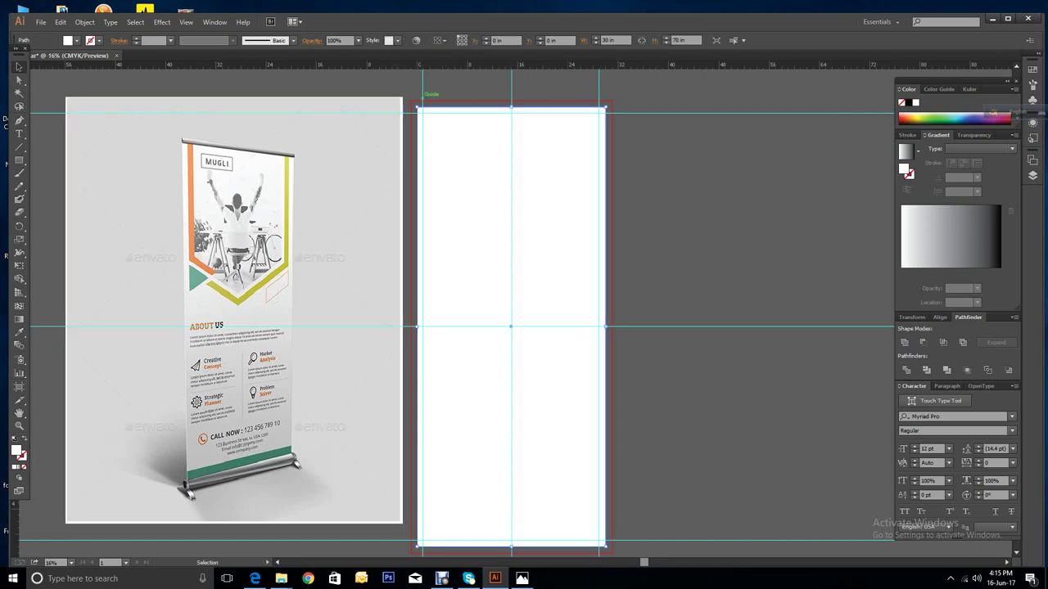
pyautogui.moveTo(418, 106); pyautogui.dragTo(411, 102)
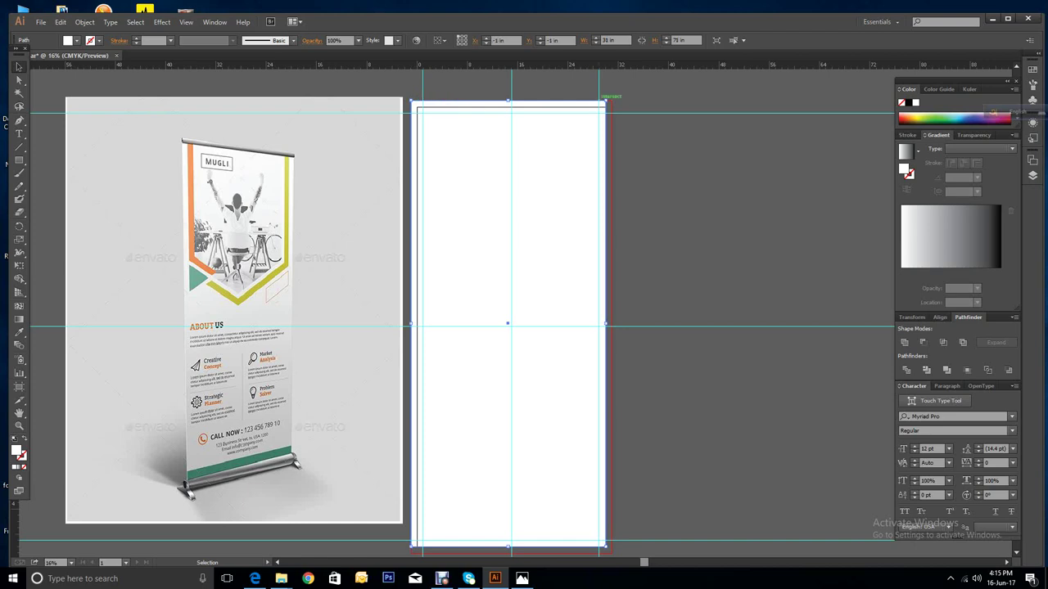
pyautogui.moveTo(606, 102); pyautogui.dragTo(612, 102)
pyautogui.scroll(-2, 611, 102)
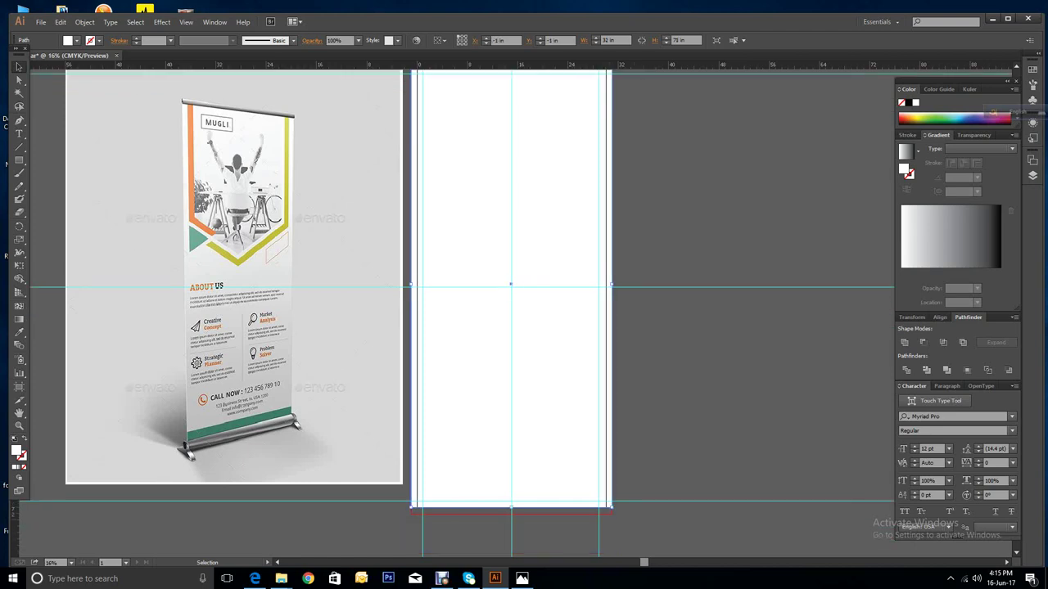
pyautogui.moveTo(513, 508); pyautogui.dragTo(514, 509)
pyautogui.hotkey('ctrl', 'shift', 'a')
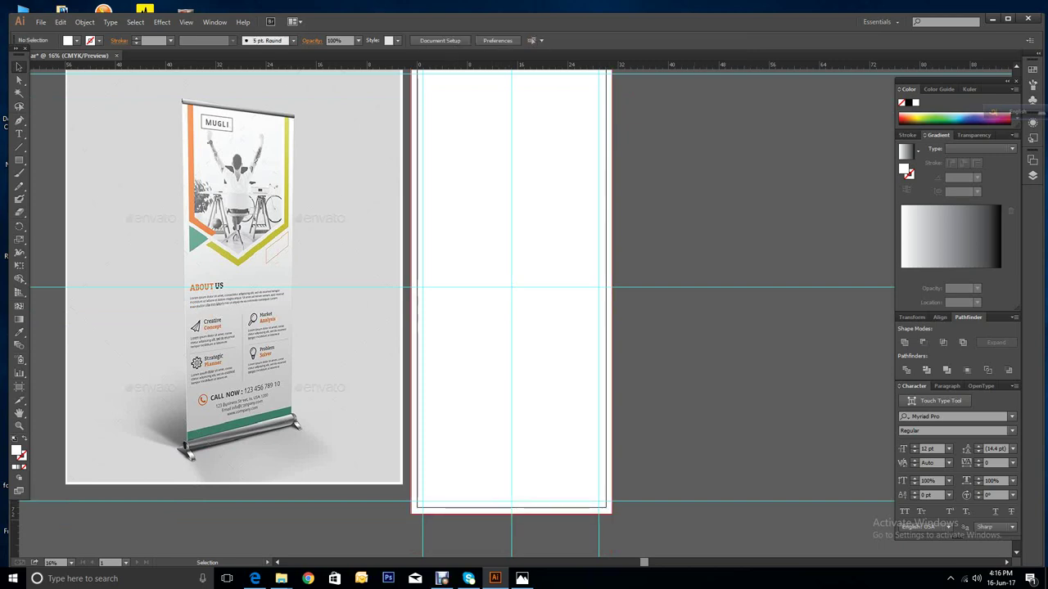
pyautogui.scroll(2, 514, 509)
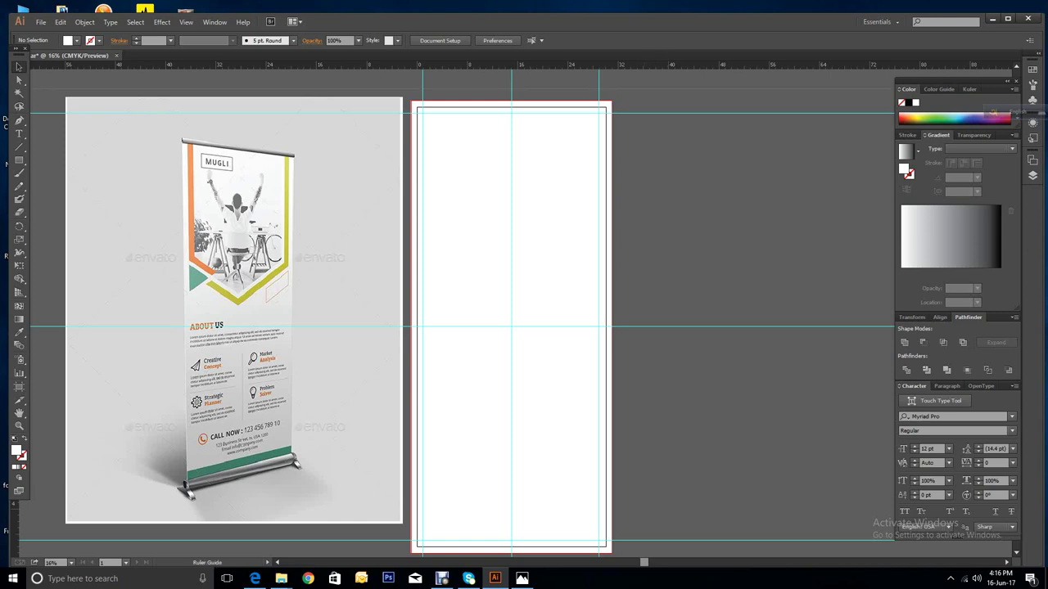
# Step: Place ruler guides along the top, bottom, left and right edges of the artboard and deselect them
pyautogui.click(659, 107)
pyautogui.moveTo(659, 104); pyautogui.dragTo(612, 76)
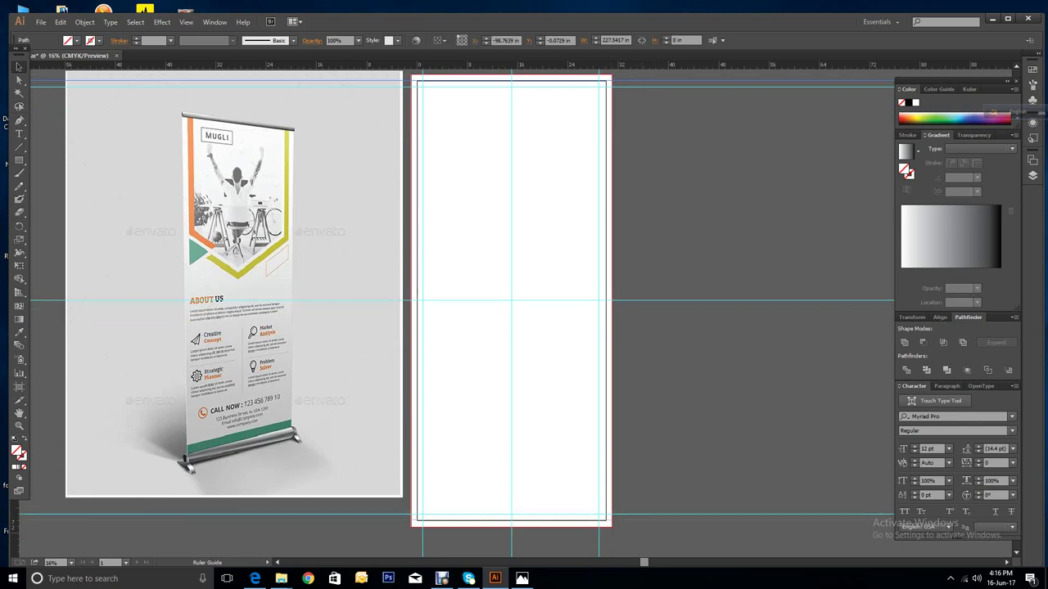
pyautogui.click(736, 517)
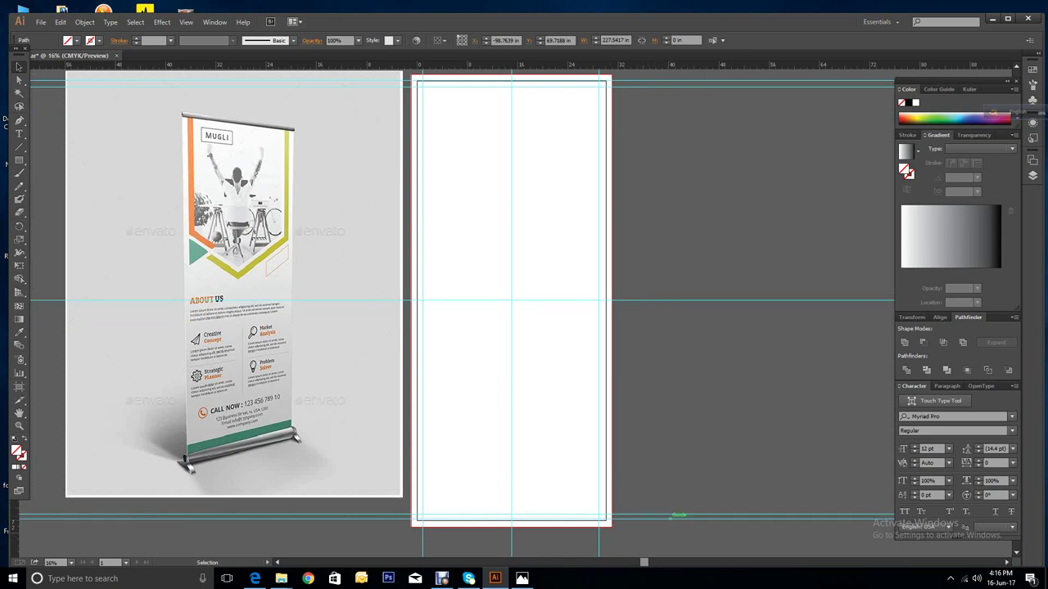
pyautogui.moveTo(669, 517); pyautogui.dragTo(679, 521)
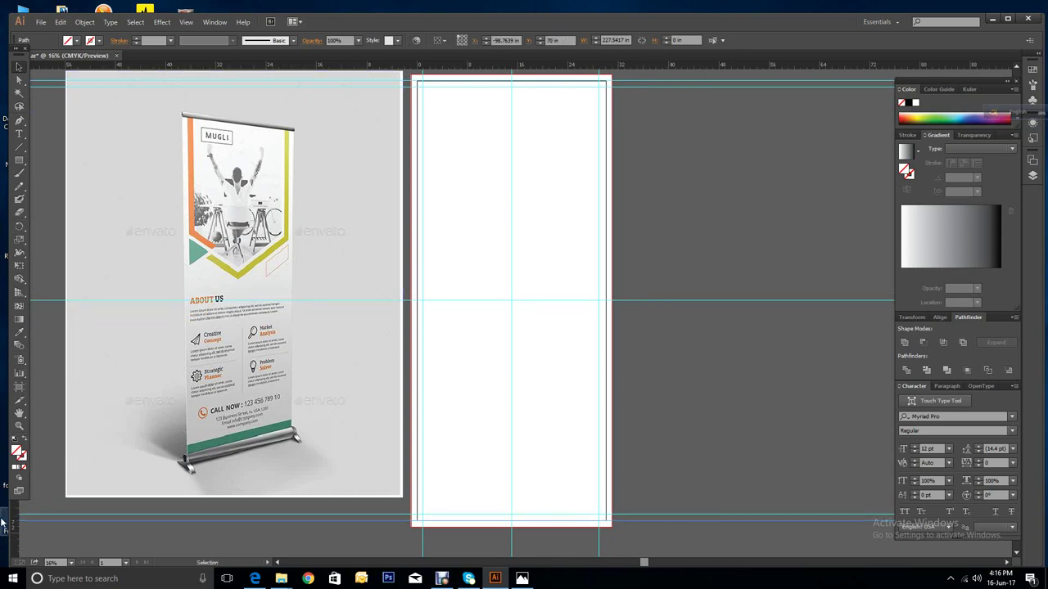
pyautogui.moveTo(33, 520); pyautogui.dragTo(412, 516)
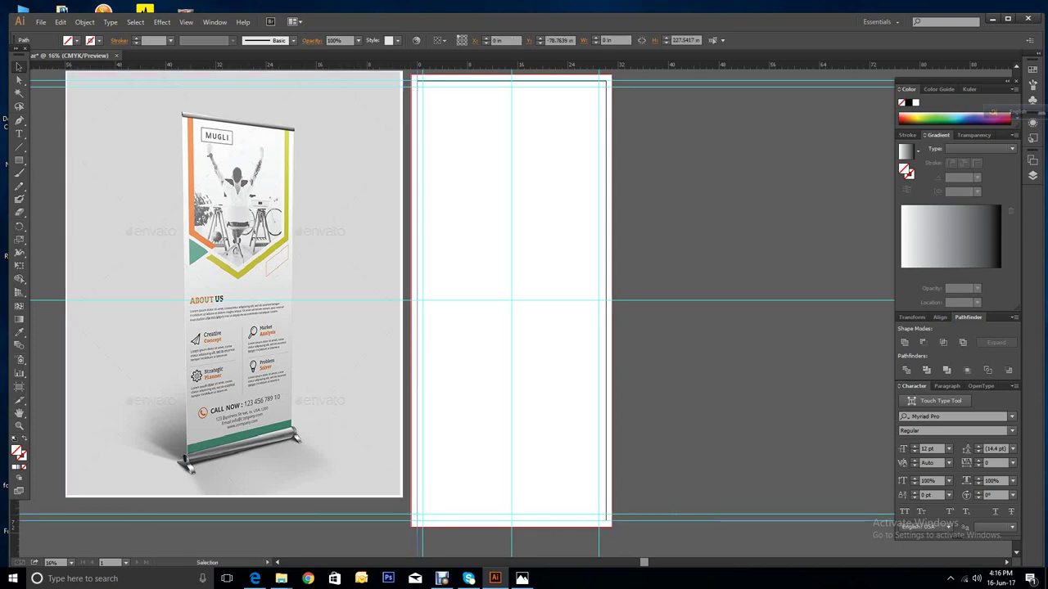
pyautogui.scroll(-3, 454, 307)
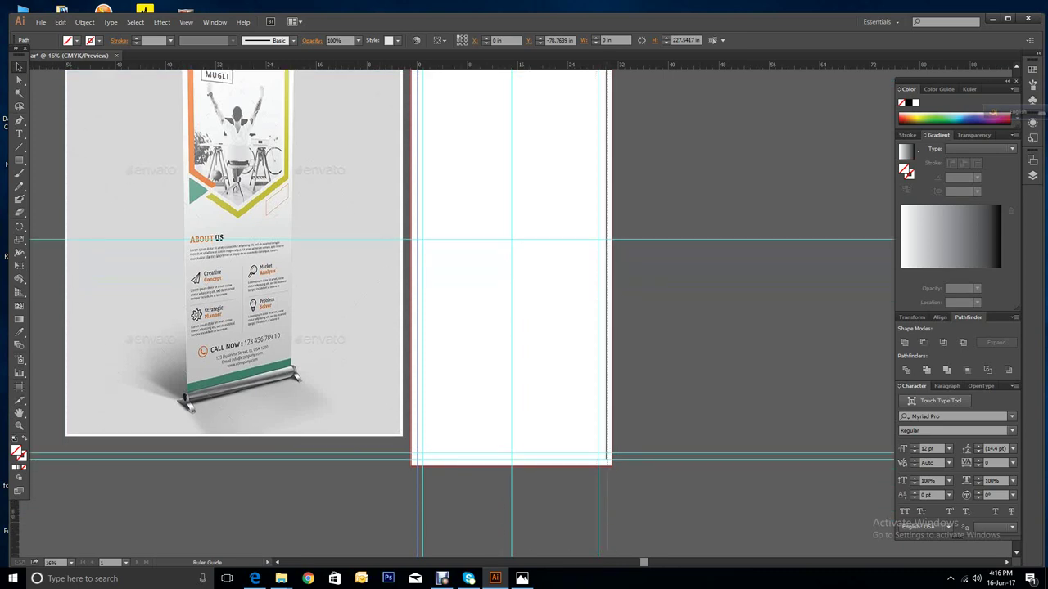
pyautogui.hotkey('ctrl', 'shift', 'a')
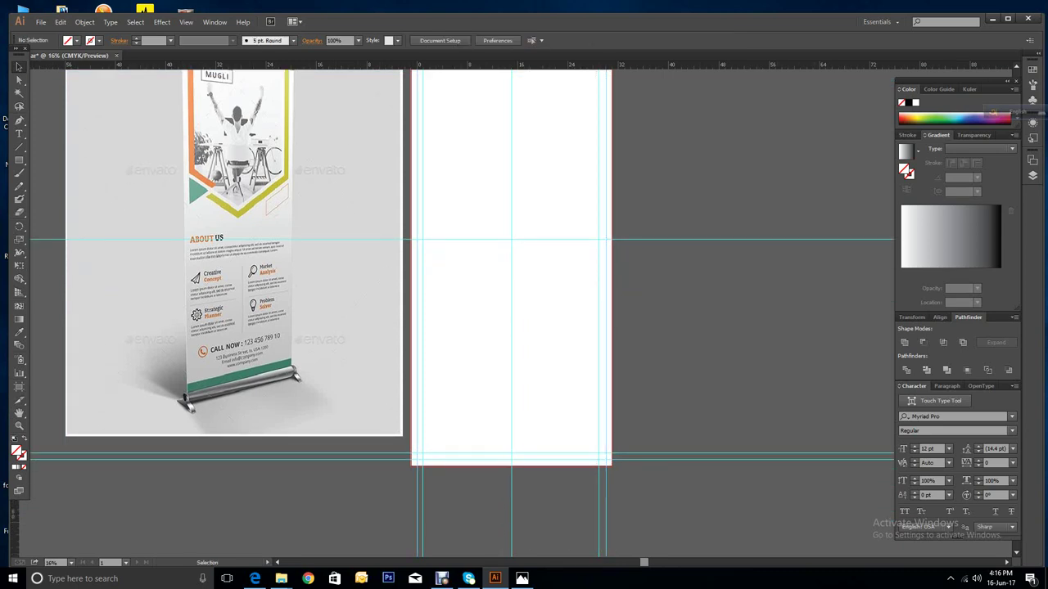
# Step: Lock all the guides in the document
pyautogui.scroll(5, 454, 307)
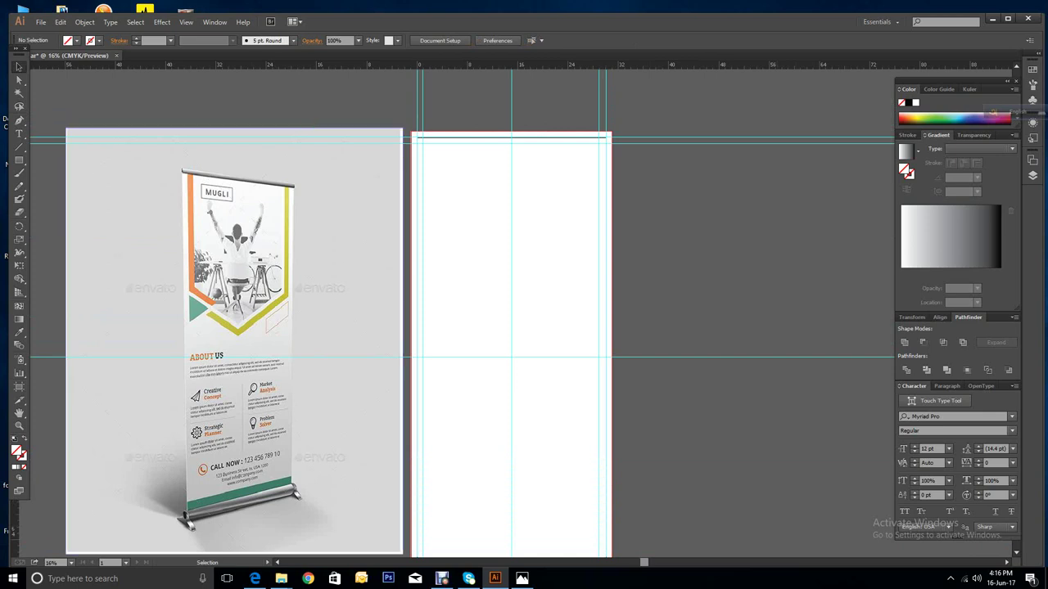
pyautogui.rightClick(327, 136)
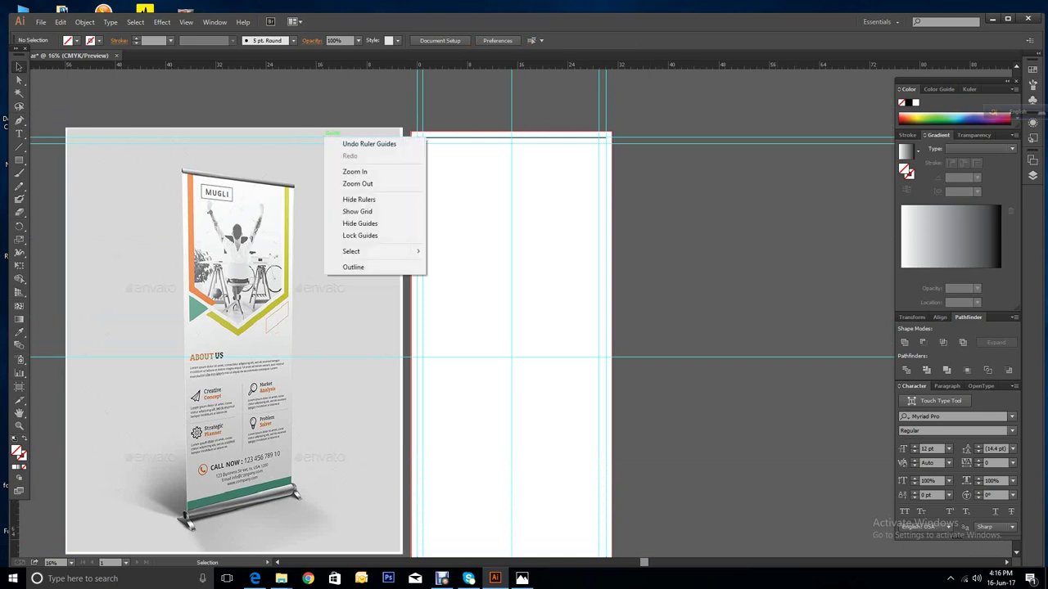
pyautogui.click(352, 235)
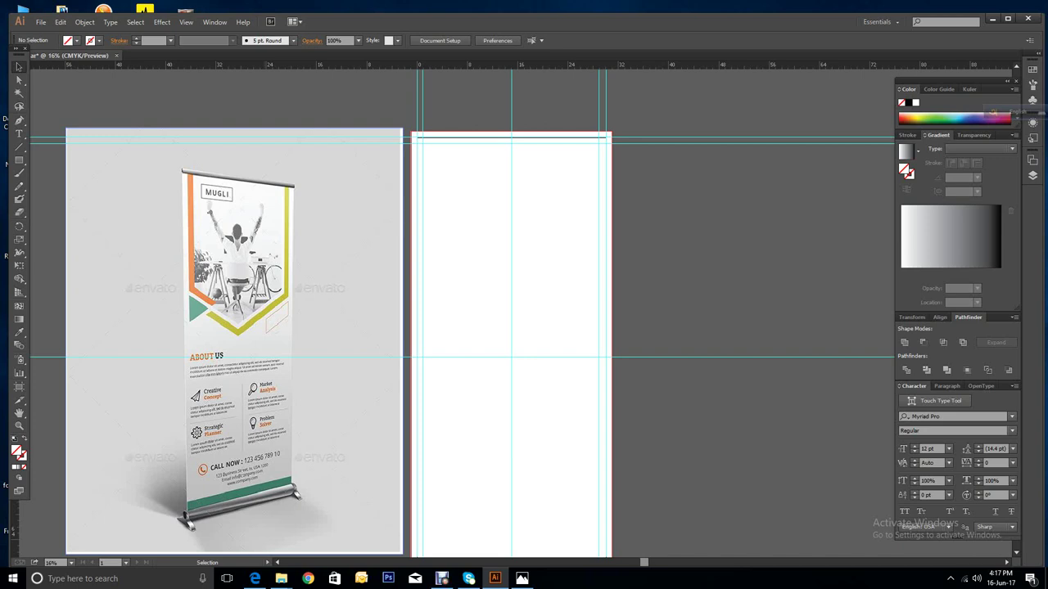
# Step: Draw a closed four-sided shape with a slanted lower edge beside the artboard using the Pen tool, about 13.5 in wide and 28.6 in high
pyautogui.click(19, 120)
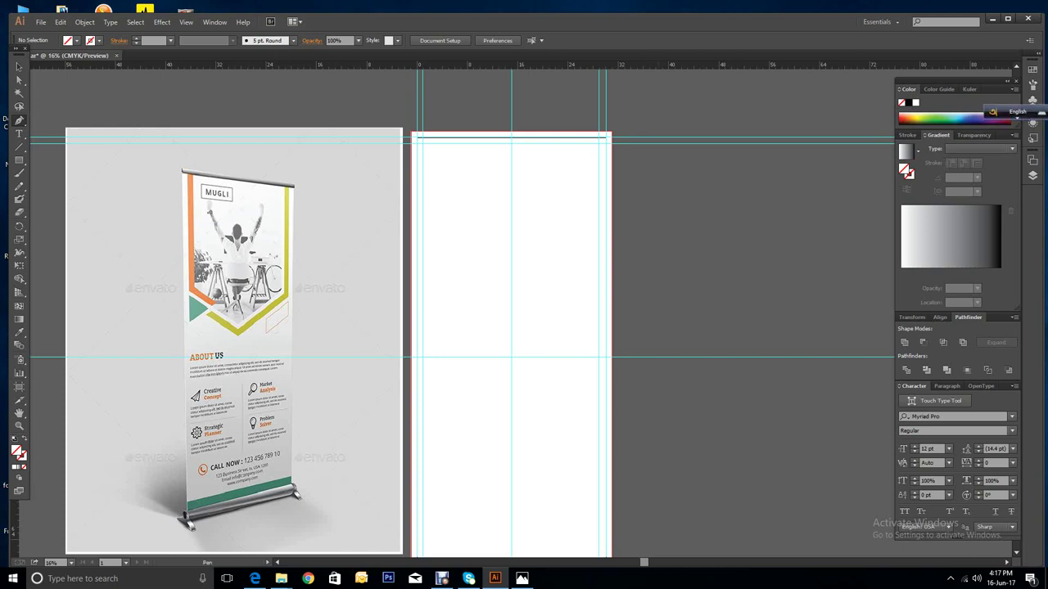
pyautogui.click(663, 165)
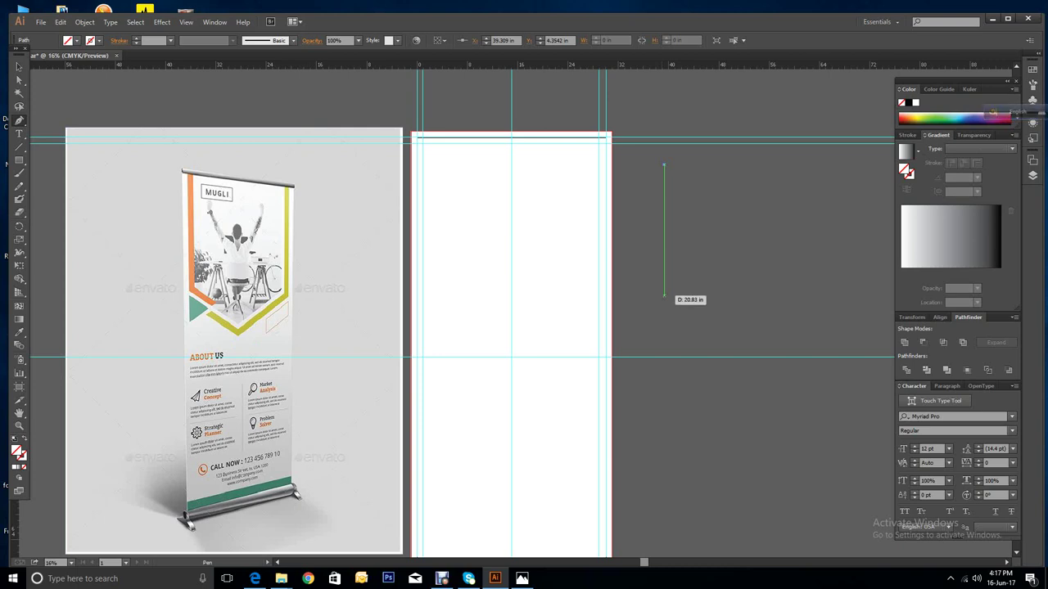
pyautogui.click(664, 296)
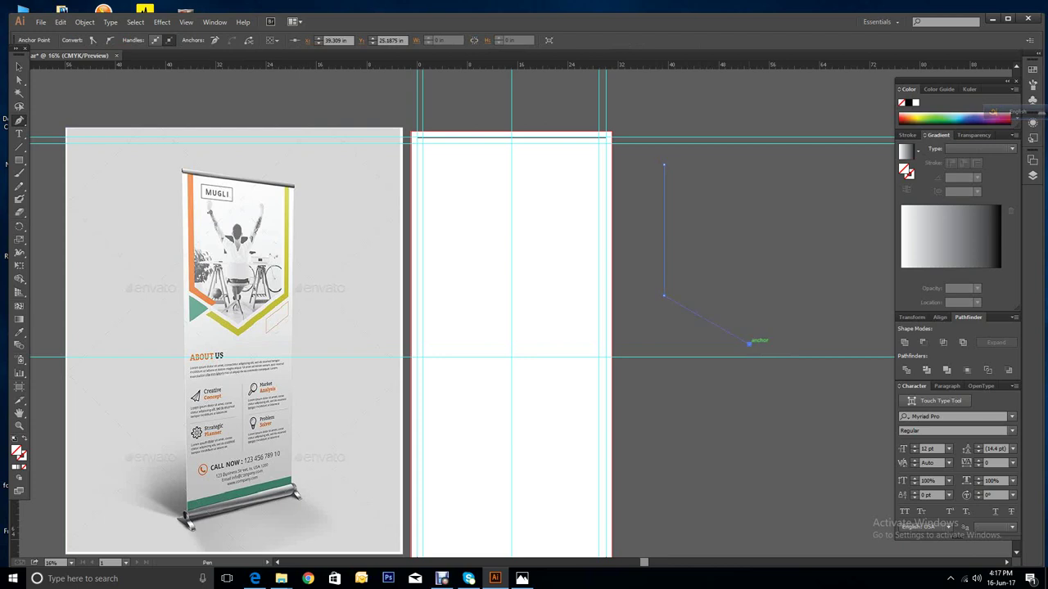
pyautogui.click(749, 344)
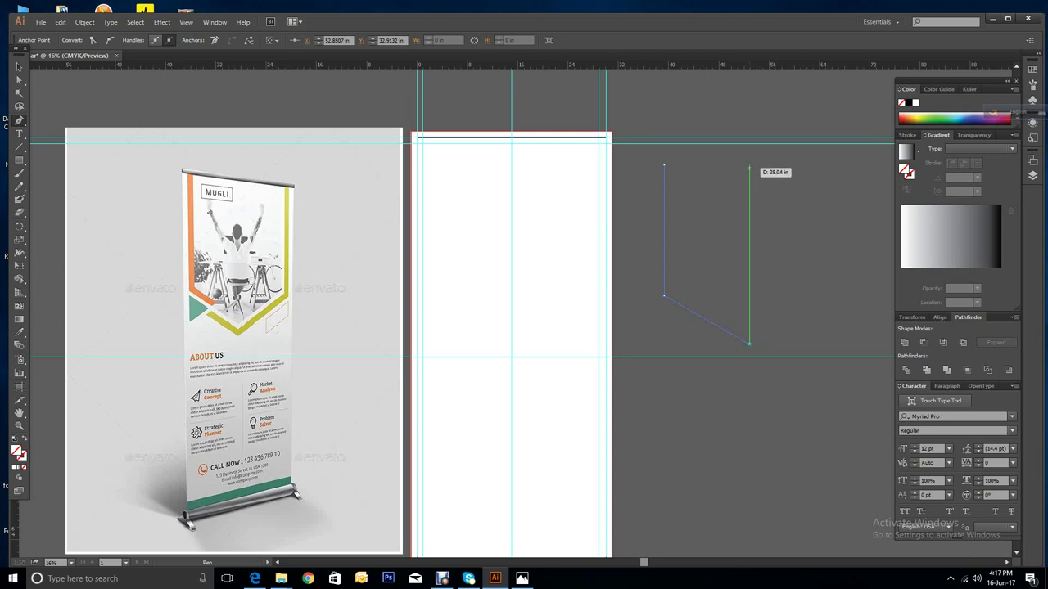
pyautogui.click(748, 164)
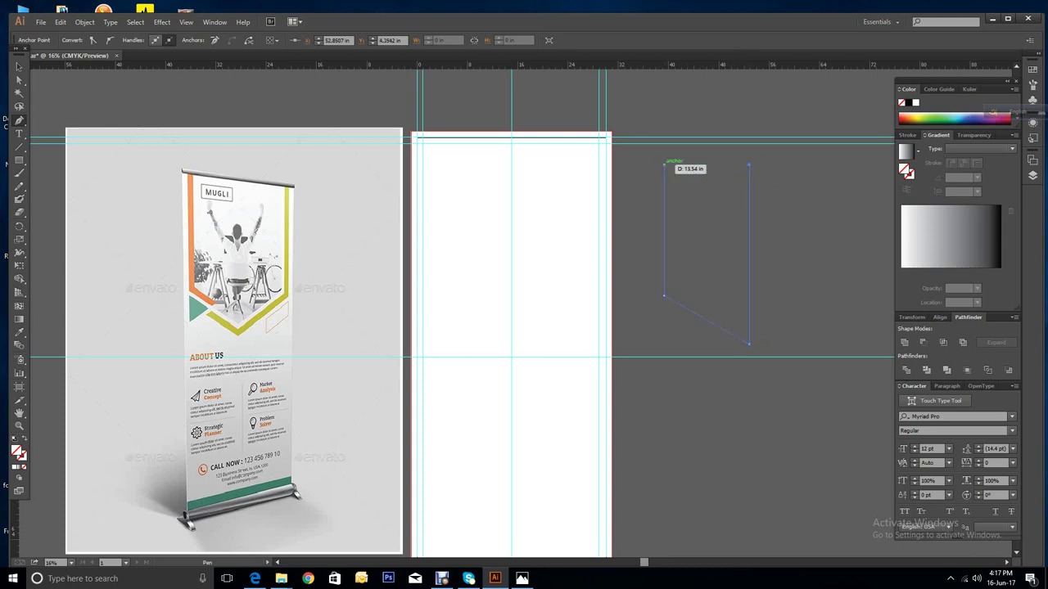
pyautogui.click(663, 163)
pyautogui.click(19, 66)
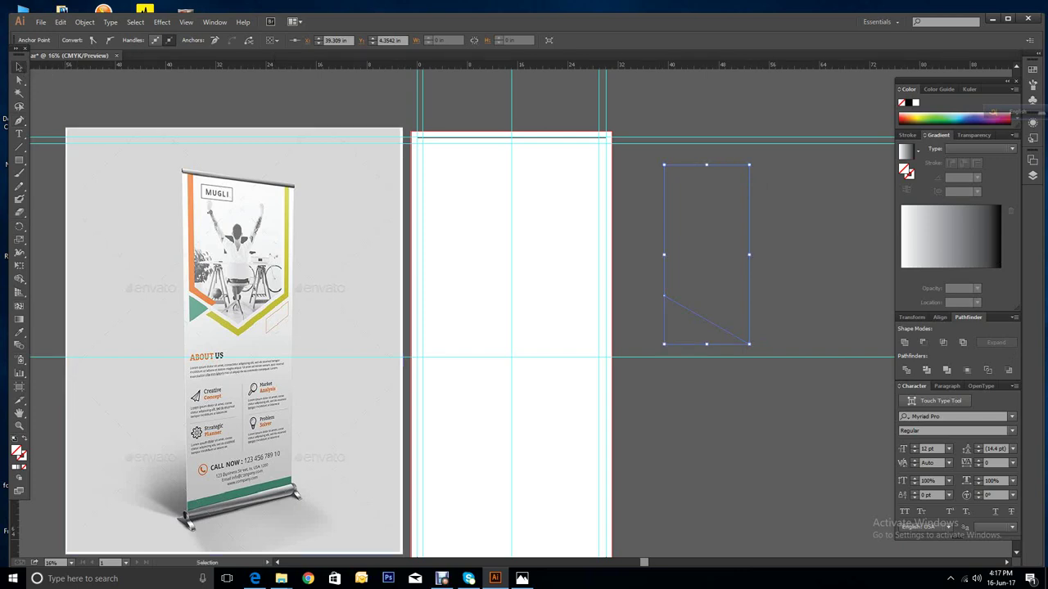
# Step: Set the stroke colour of the pen-drawn shape to near-black 070707
pyautogui.click(22, 460)
pyautogui.doubleClick(22, 460)
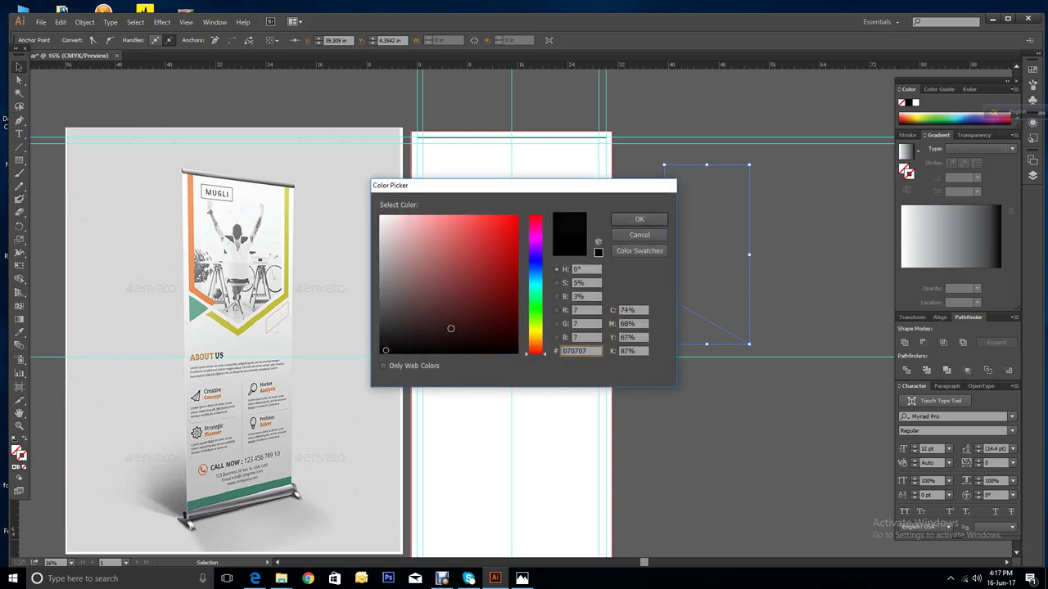
pyautogui.click(640, 219)
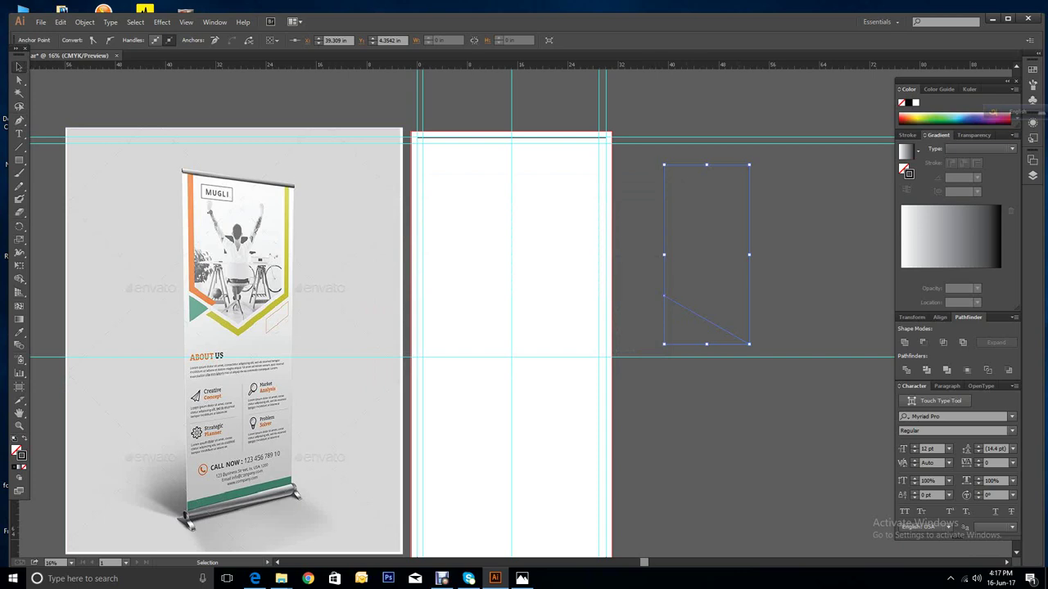
pyautogui.rightClick(681, 303)
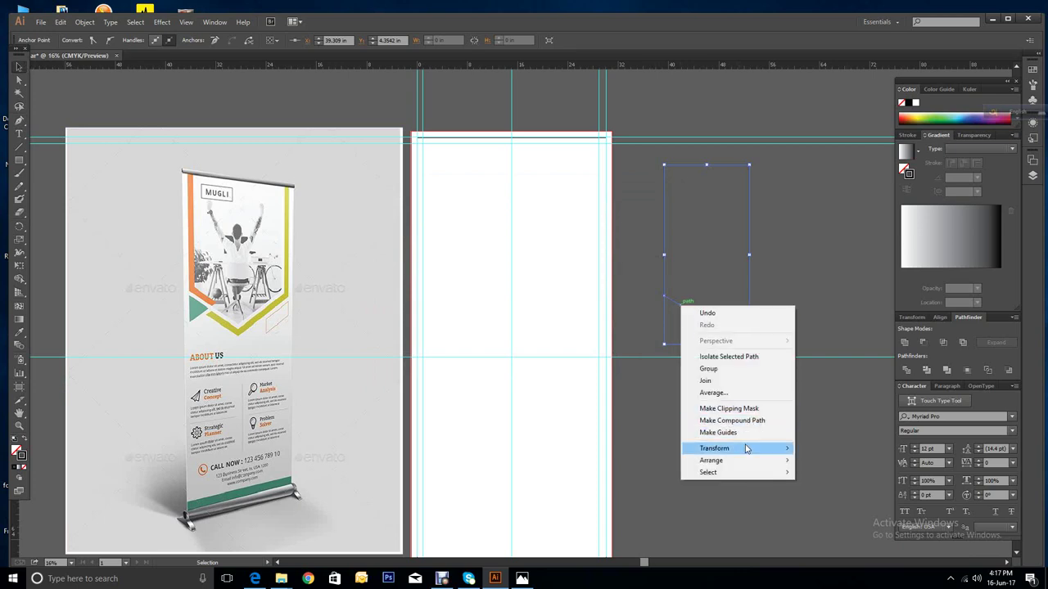
pyautogui.moveTo(748, 448)
pyautogui.click(822, 487)
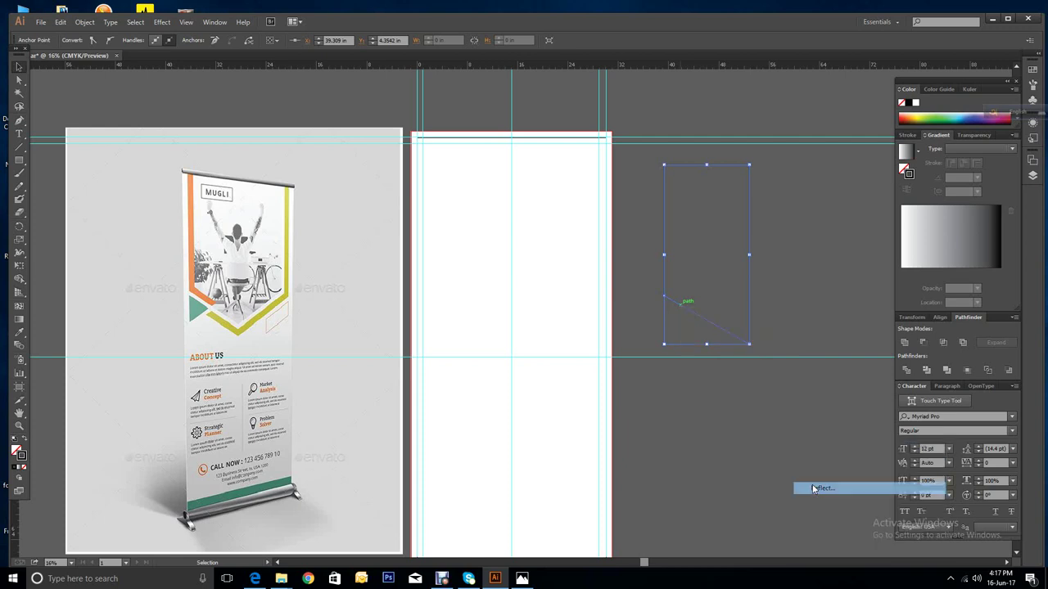
pyautogui.moveTo(793, 199); pyautogui.dragTo(857, 348)
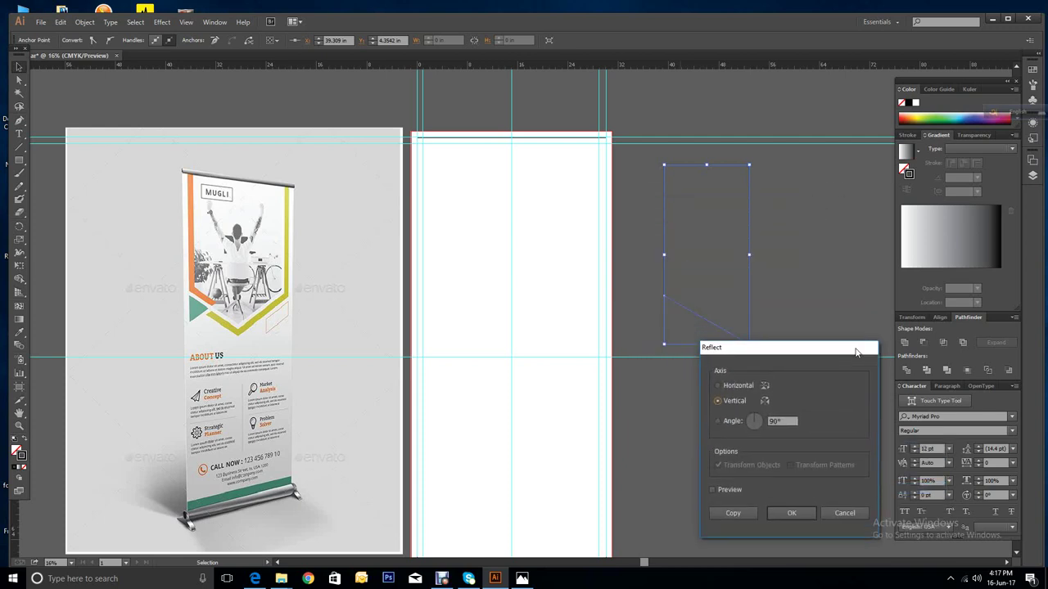
pyautogui.click(712, 490)
pyautogui.click(717, 386)
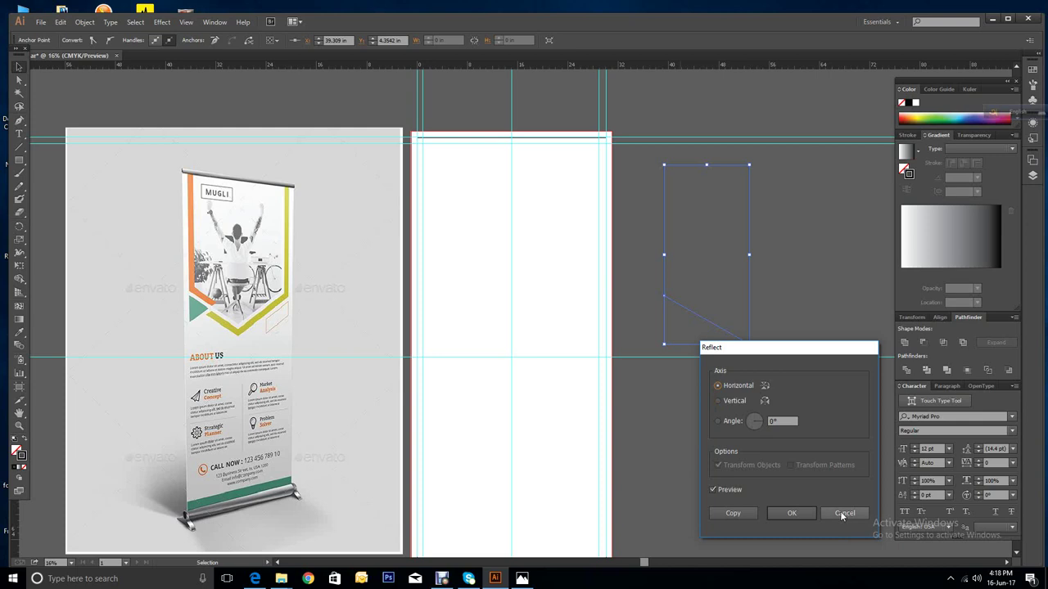
pyautogui.click(845, 512)
# Step: Create a mirrored copy of the pen-drawn shape by reflecting it across the vertical axis
pyautogui.click(750, 286)
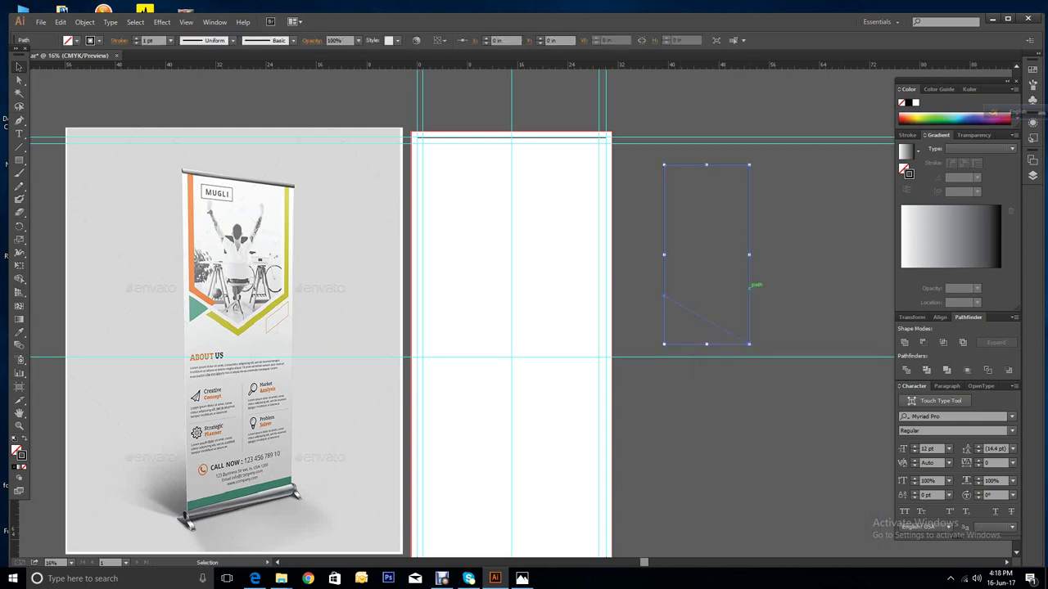
pyautogui.rightClick(751, 287)
pyautogui.moveTo(788, 432)
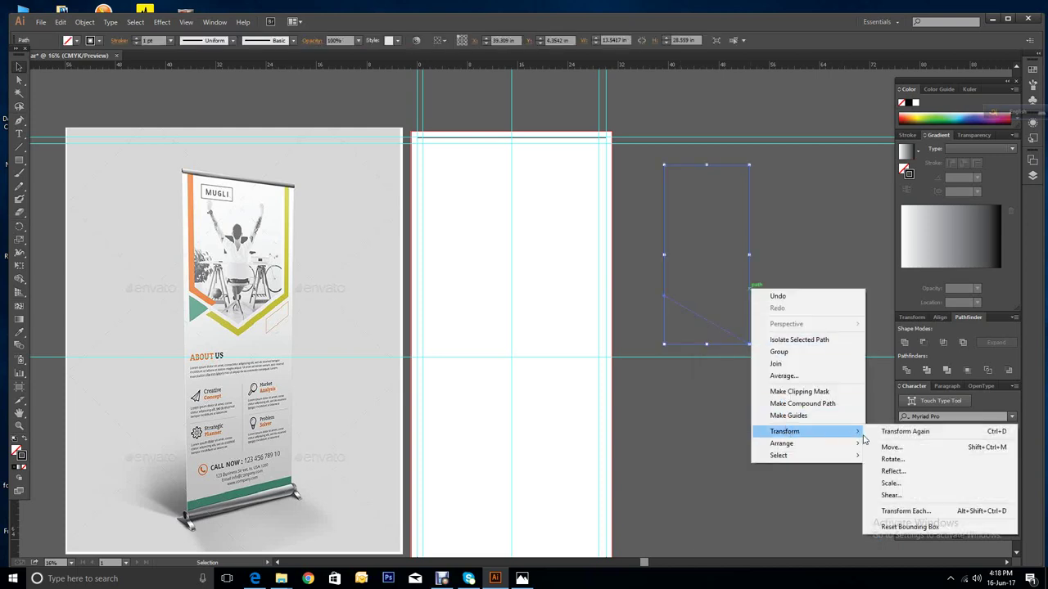
pyautogui.click(888, 472)
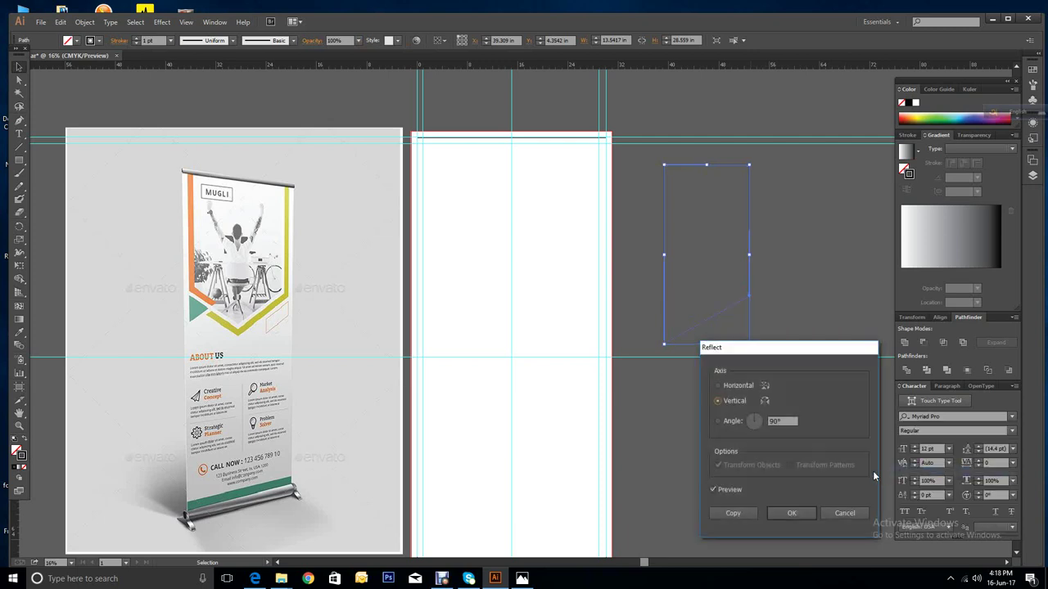
pyautogui.click(753, 513)
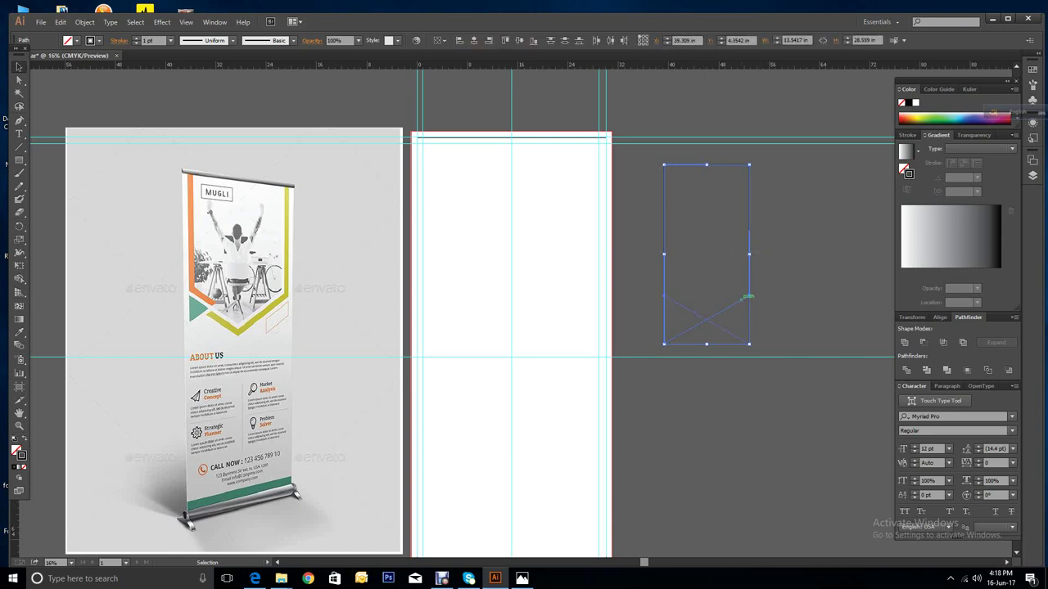
# Step: Move the original and mirrored halves apart so they sit side by side with their slanted edges meeting in a downward point
pyautogui.moveTo(747, 298); pyautogui.dragTo(682, 314)
pyautogui.hotkey('ctrl', 'shift', 'a')
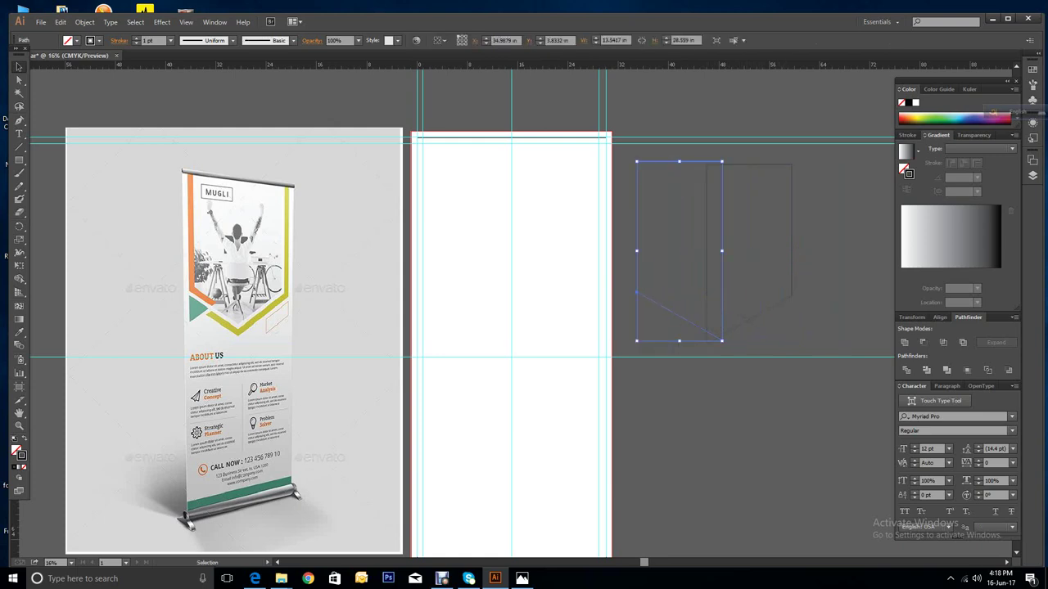
pyautogui.moveTo(792, 287)
pyautogui.mouseDown()
pyautogui.moveTo(813, 293)
pyautogui.moveTo(806, 280)
pyautogui.mouseUp()
pyautogui.hotkey('ctrl', 'shift', 'a')
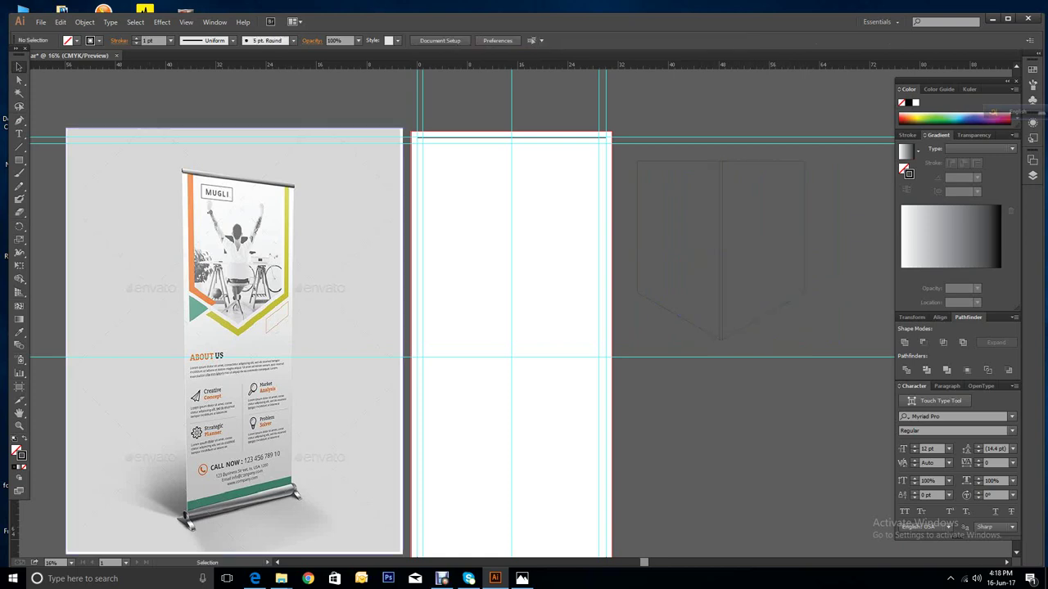
# Step: Align the mirrored half flush with the original's inner vertical edge, with both top edges level
pyautogui.click(19, 426)
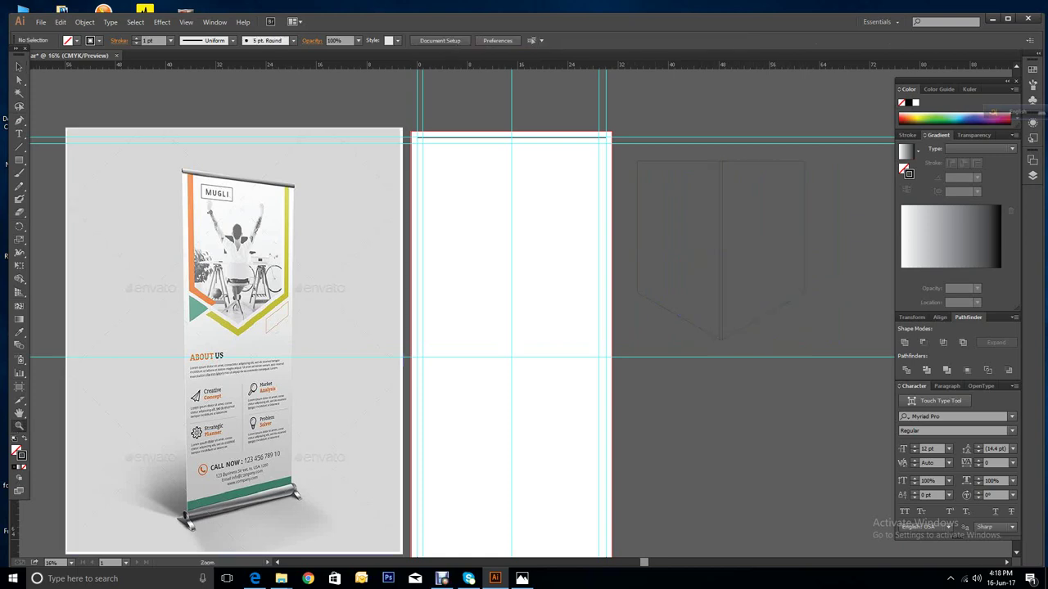
pyautogui.moveTo(622, 143); pyautogui.dragTo(789, 364)
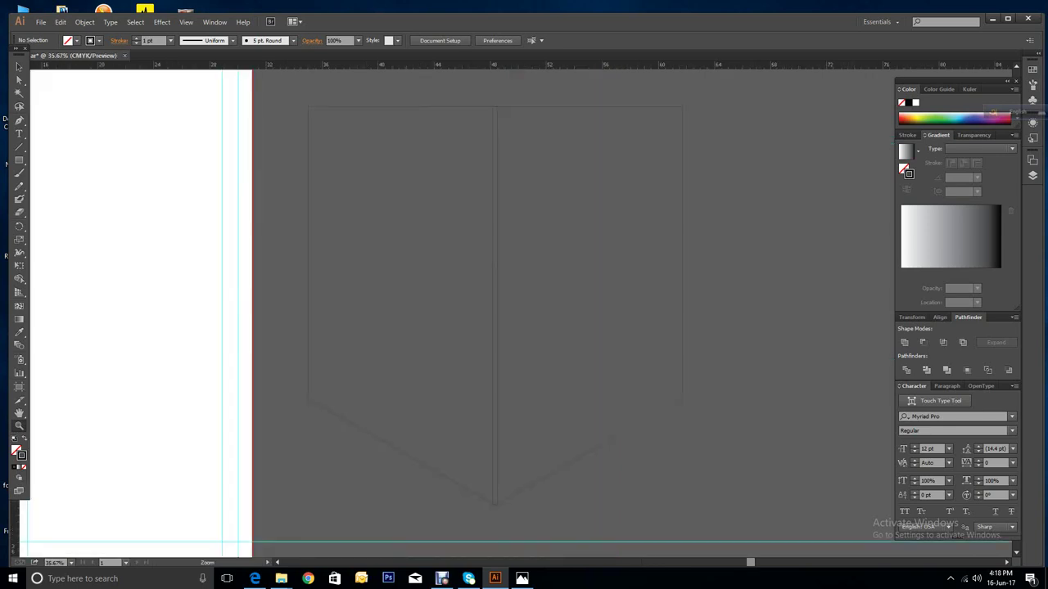
pyautogui.press('v')
pyautogui.moveTo(682, 253); pyautogui.dragTo(691, 253)
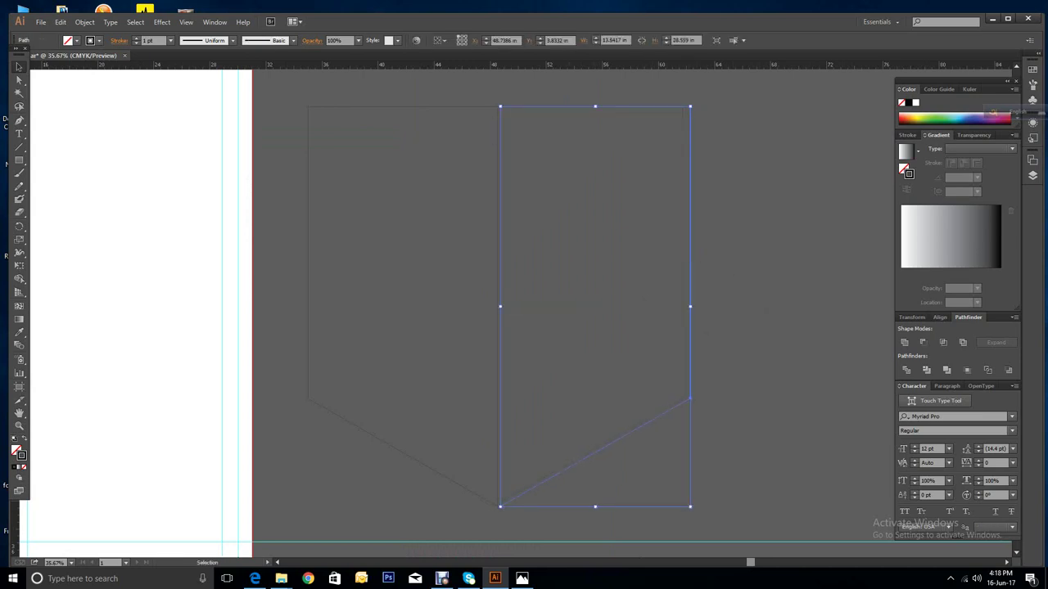
pyautogui.moveTo(541, 107); pyautogui.dragTo(538, 104)
pyautogui.hotkey('ctrl', 'shift', 'a')
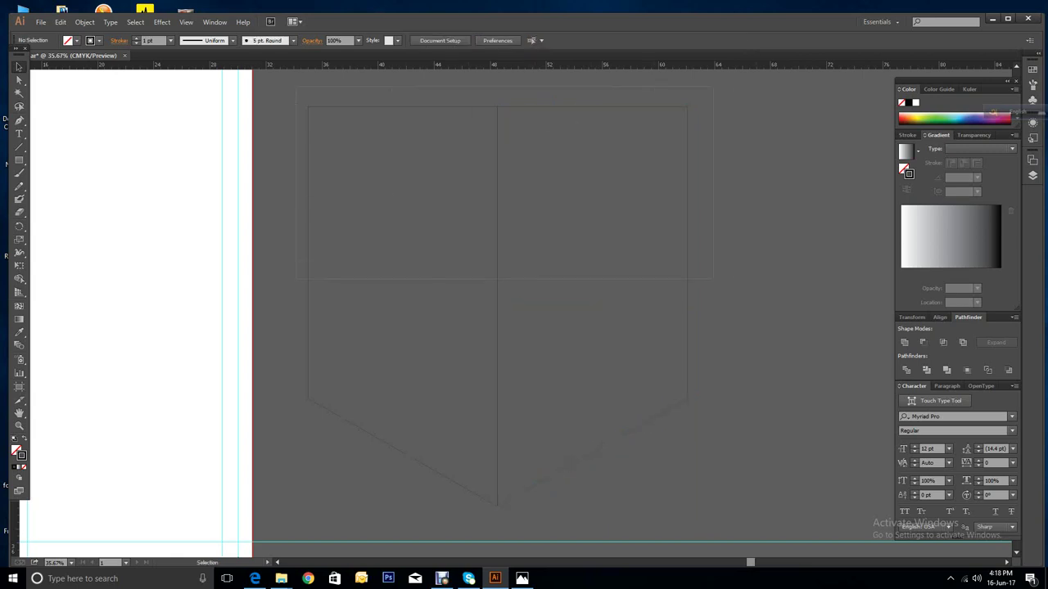
# Step: Unite the two halves into a single five-sided shape and fill it with a brown swatch
pyautogui.hotkey('ctrl', 'a')
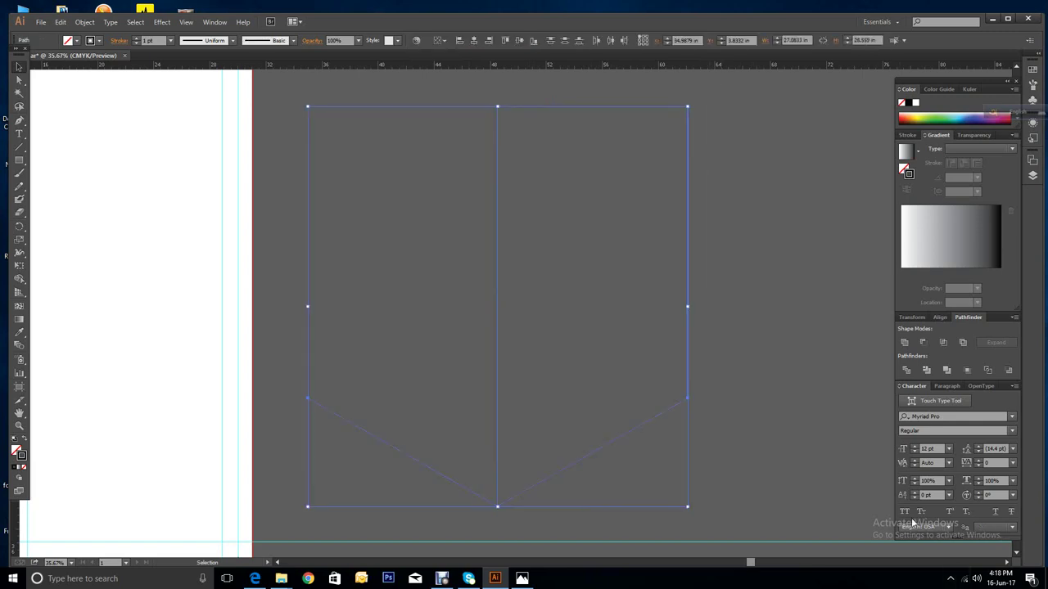
pyautogui.click(905, 344)
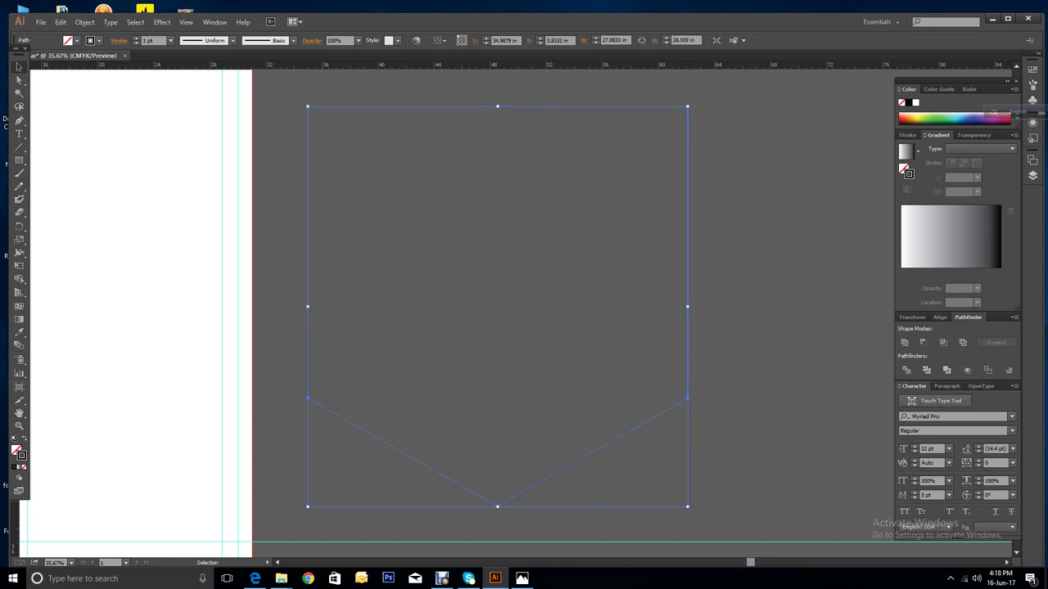
pyautogui.click(76, 41)
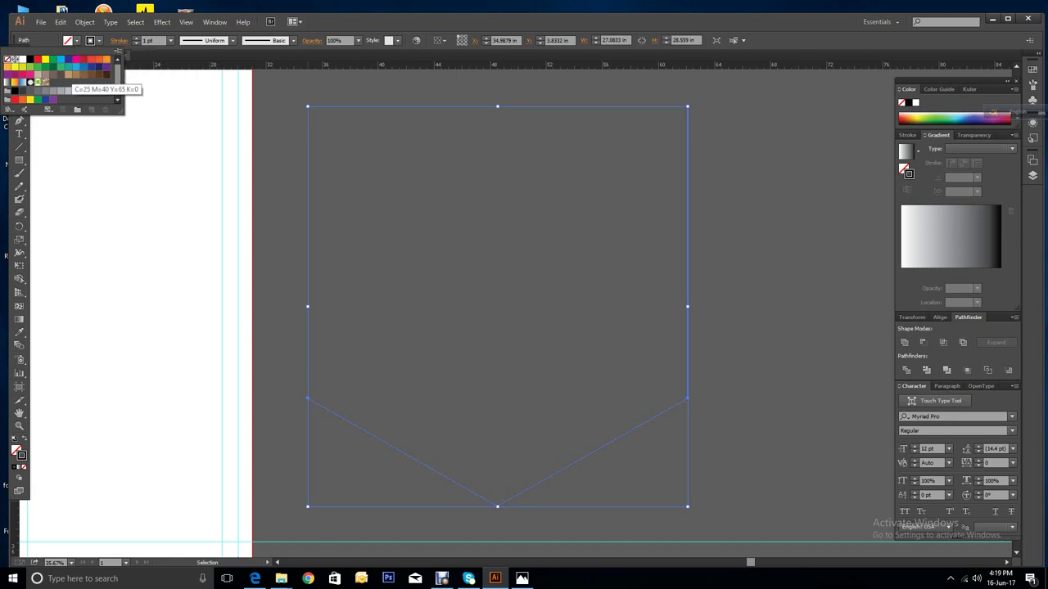
pyautogui.click(76, 74)
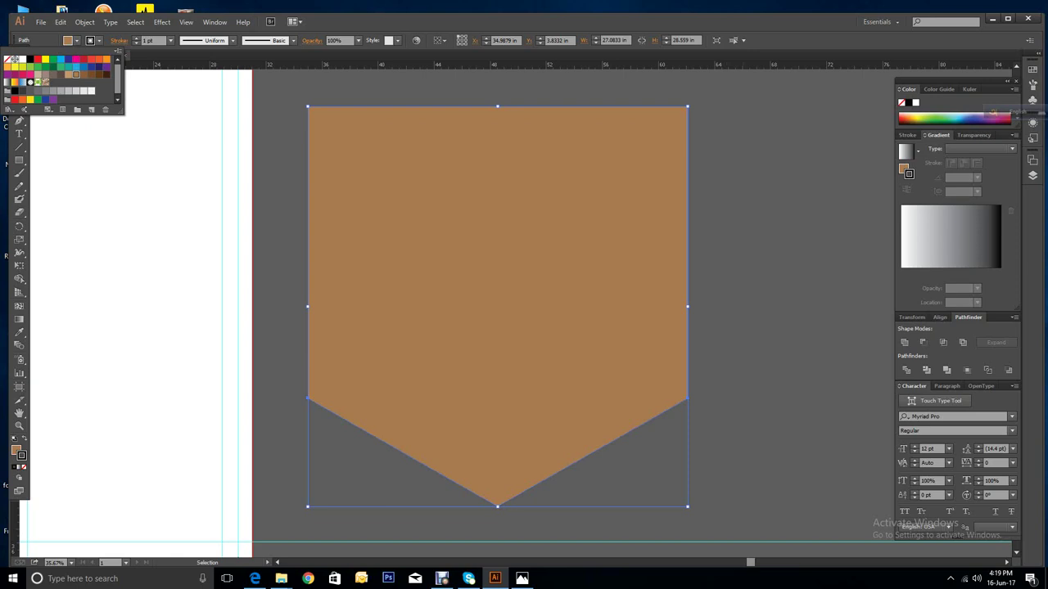
pyautogui.press('Escape')
# Step: Move the brown shape onto the artboard, its top edge on the upper margin guide and its point on the vertical centre guide
pyautogui.scroll(3, 524, 311)
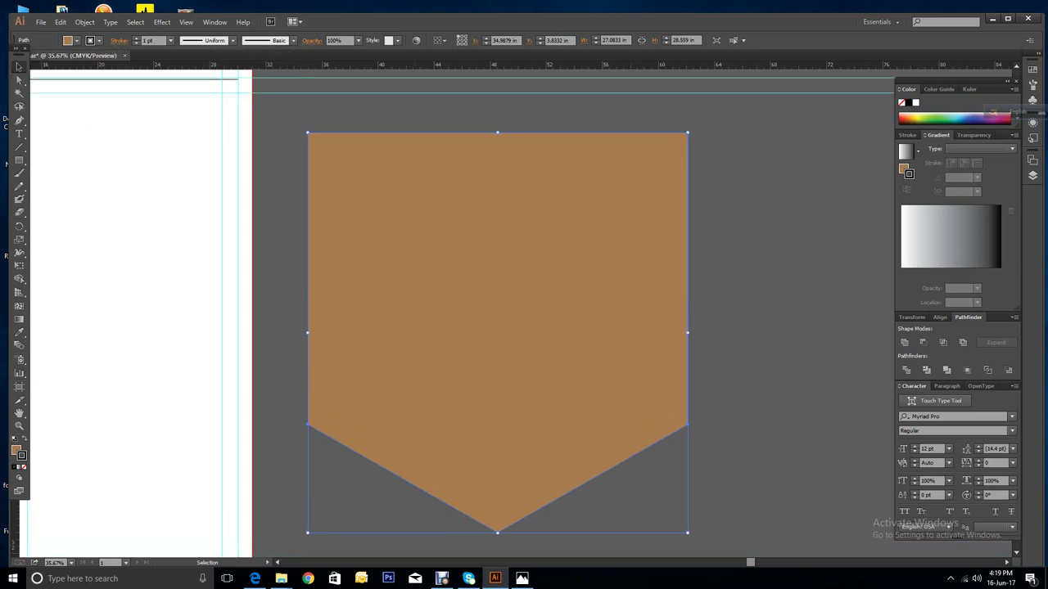
pyautogui.hotkey('ctrl', '-')
pyautogui.hotkey('ctrl', '-')
pyautogui.hotkey('ctrl', '-')
pyautogui.hotkey('ctrl', '-')
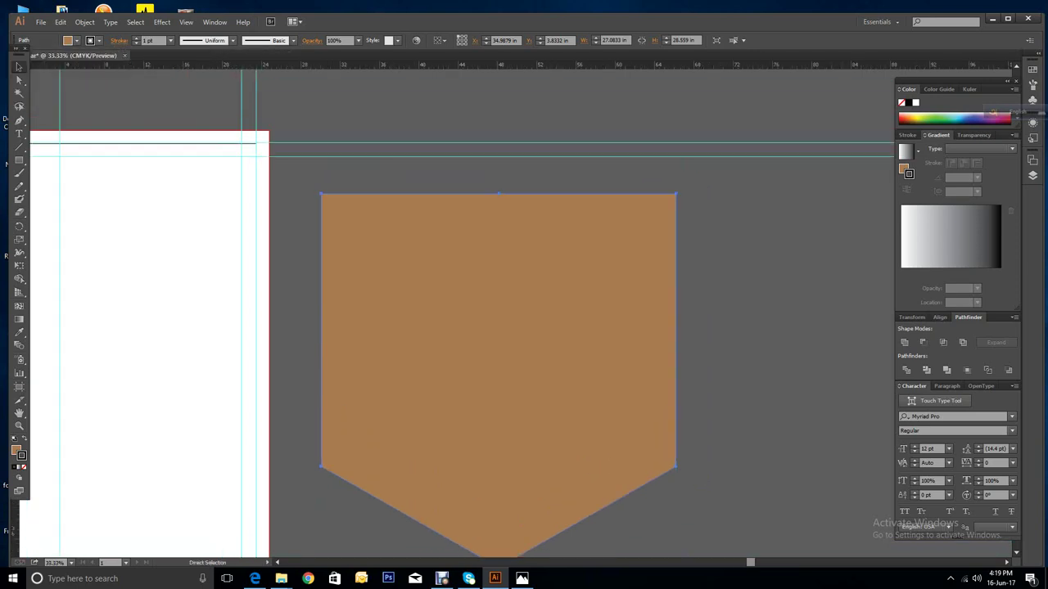
pyautogui.press('v')
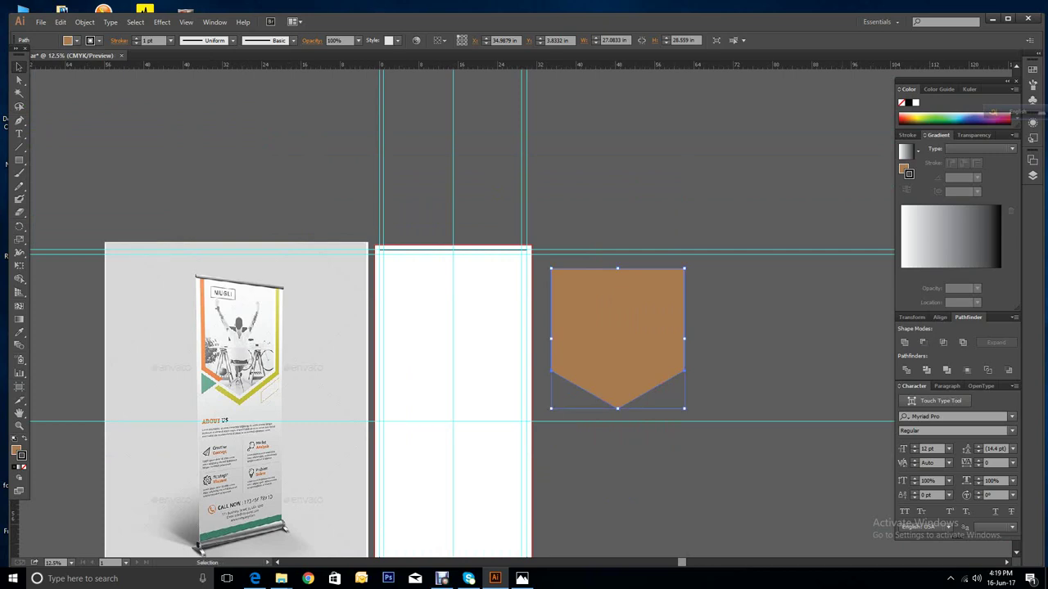
pyautogui.moveTo(634, 332); pyautogui.dragTo(466, 319)
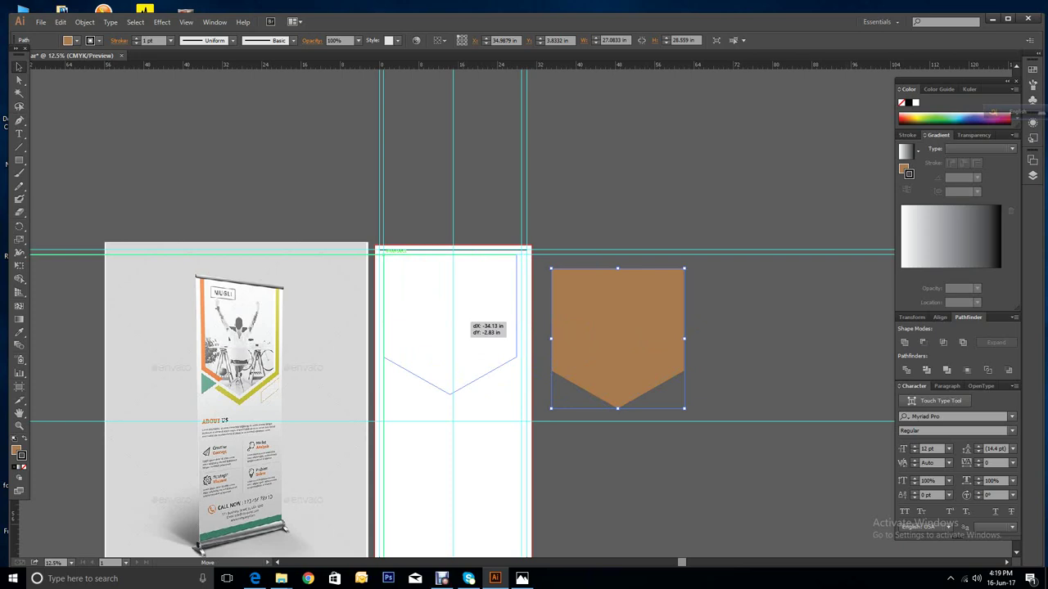
pyautogui.moveTo(467, 319); pyautogui.dragTo(467, 319)
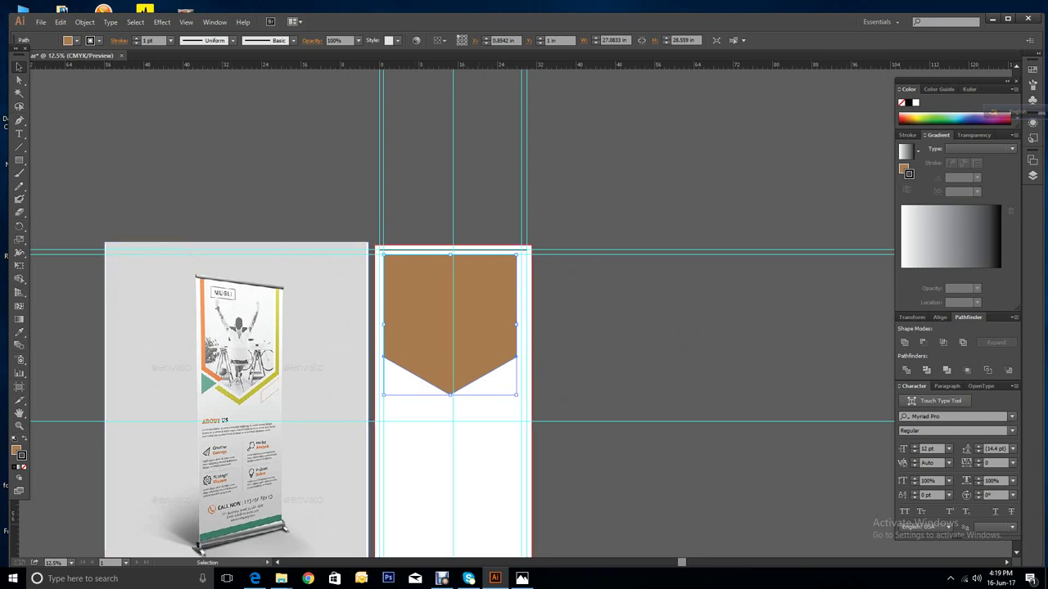
pyautogui.moveTo(467, 316); pyautogui.dragTo(471, 316)
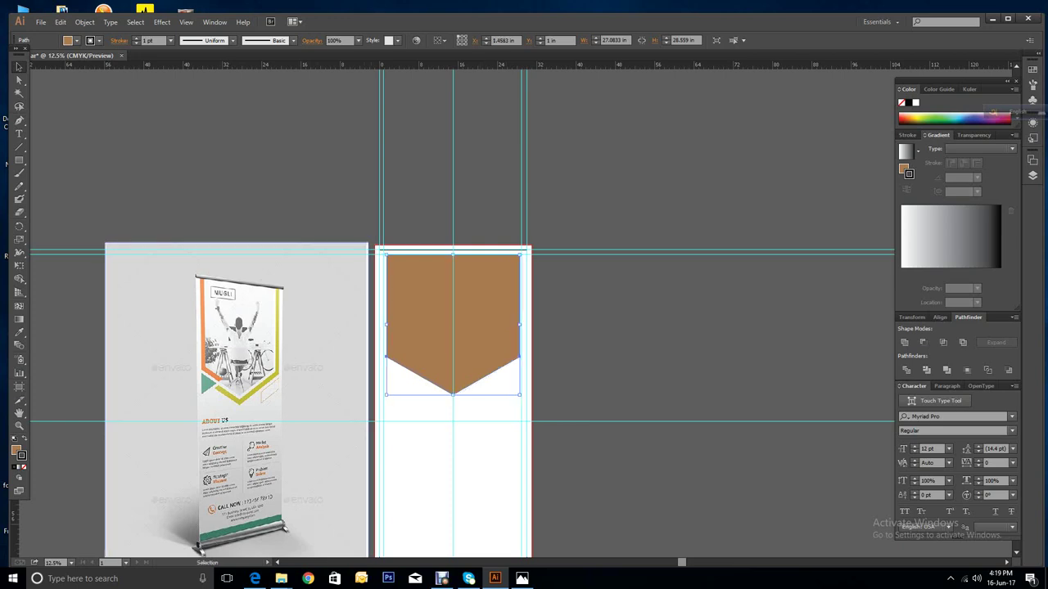
# Step: Move the brown shape horizontally off the artboard into the empty canvas beside it and deselect it
pyautogui.scroll(-1, 462, 407)
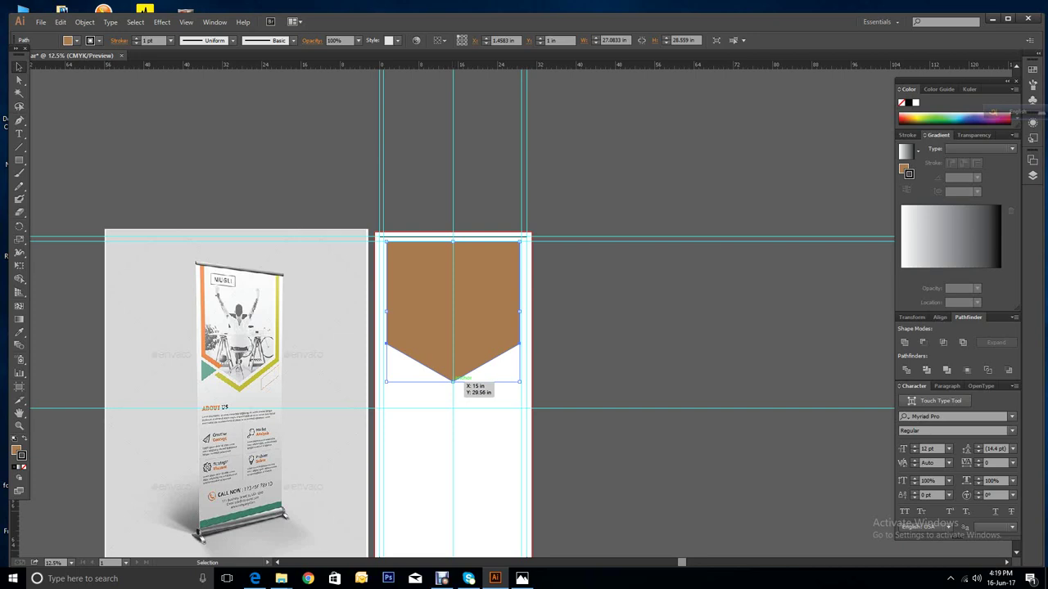
pyautogui.scroll(-3, 454, 381)
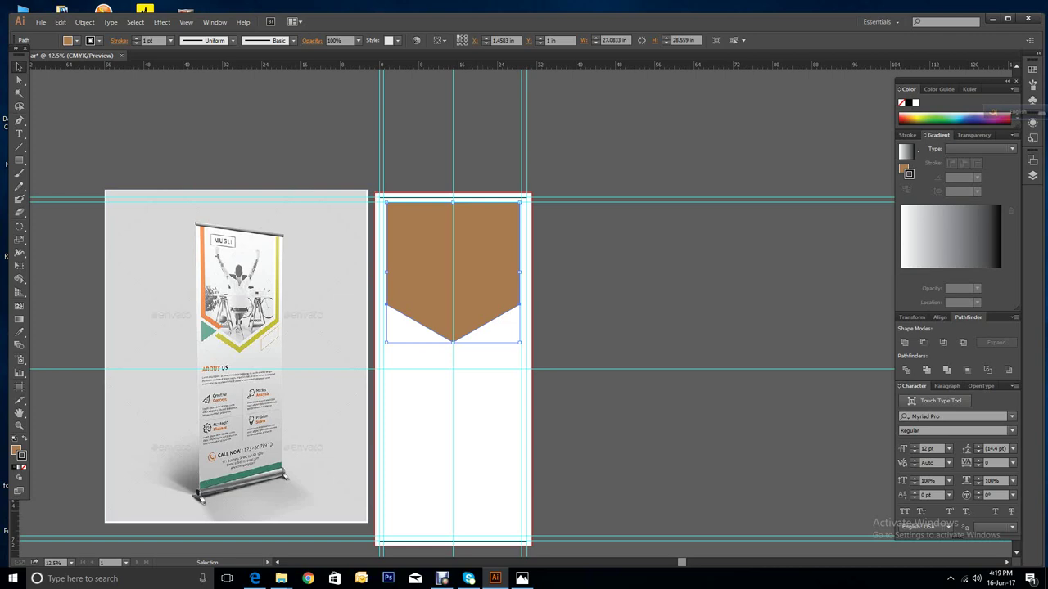
pyautogui.moveTo(466, 270); pyautogui.dragTo(680, 270)
pyautogui.hotkey('ctrl', 'shift', 'a')
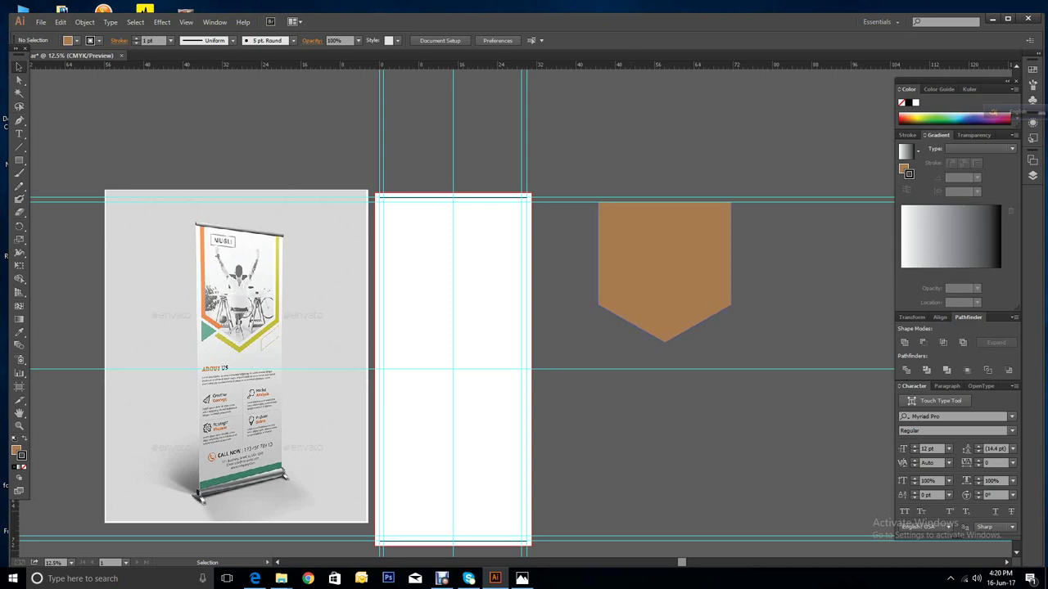
# Step: Duplicate the brown shape twice above the original, and lower the original until its point touches the horizontal middle guide
pyautogui.press('alt')
pyautogui.click(664, 270)
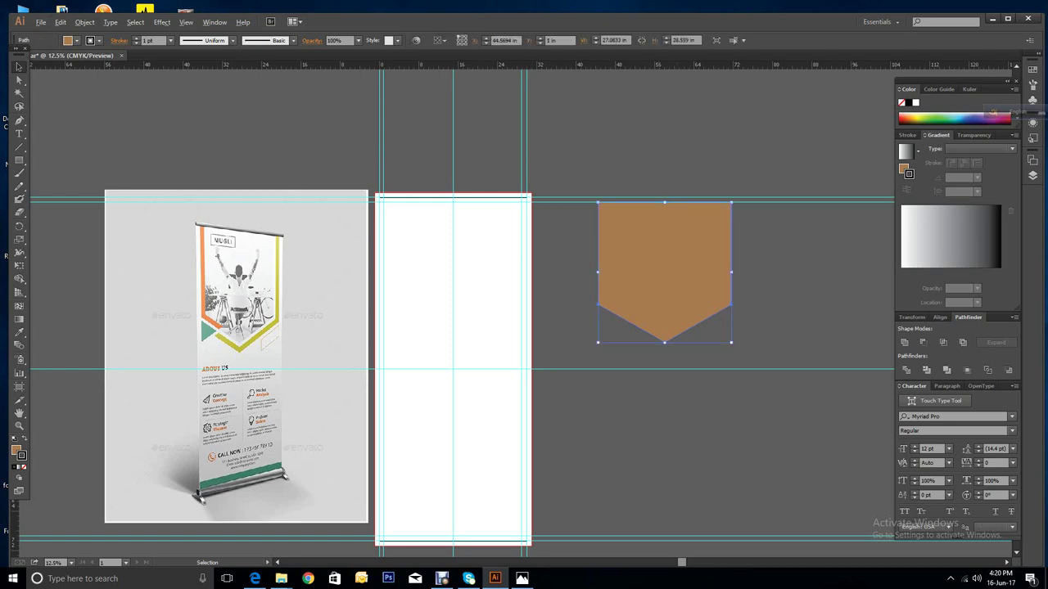
pyautogui.moveTo(664, 332); pyautogui.dragTo(770, 196)
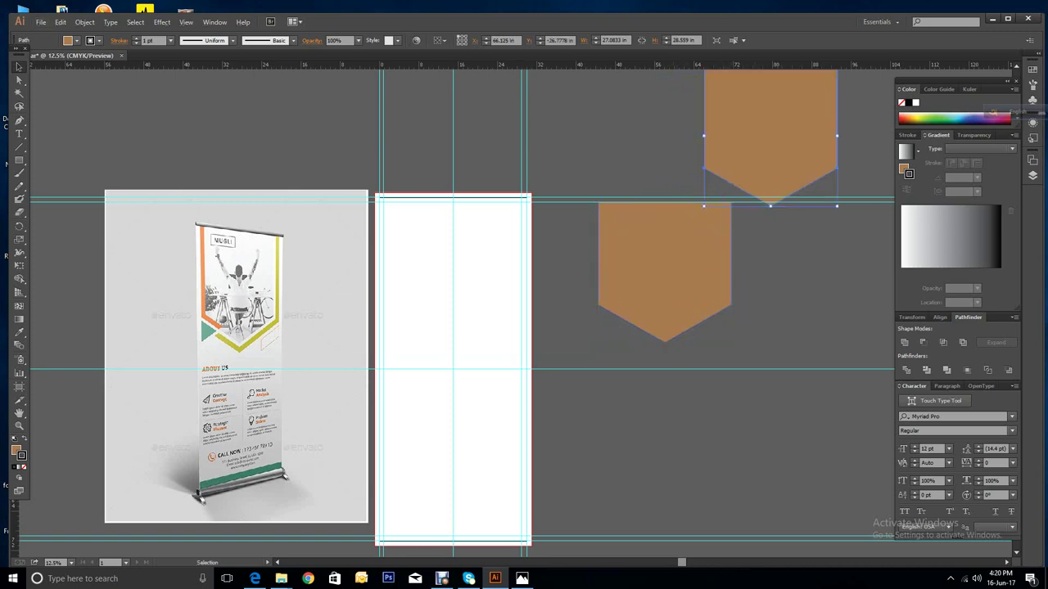
pyautogui.click(669, 295)
pyautogui.moveTo(670, 295); pyautogui.dragTo(612, 131)
pyautogui.hotkey('ctrl', 'shift', 'a')
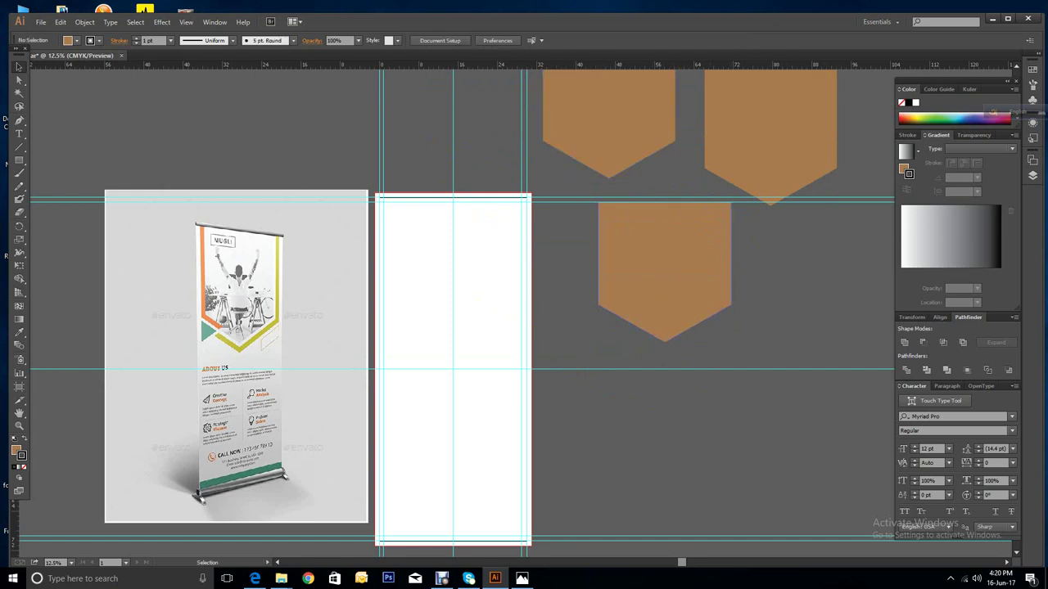
pyautogui.moveTo(691, 291); pyautogui.dragTo(692, 318)
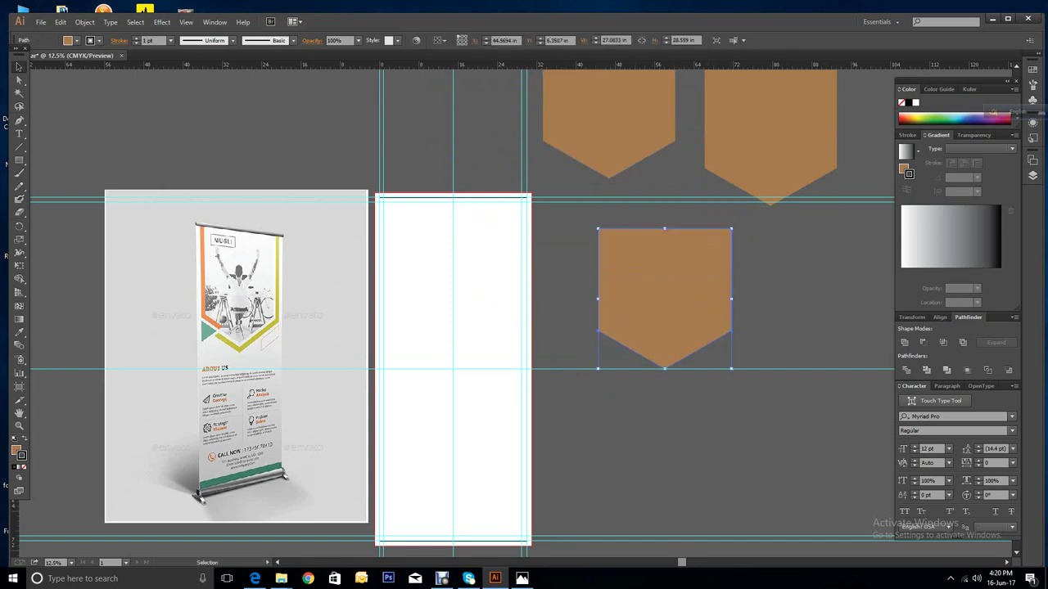
# Step: Place the pexels-photo image from the Desktop at the artboard's upper corner, scaled across its full bleed width of 32 in
pyautogui.click(40, 22)
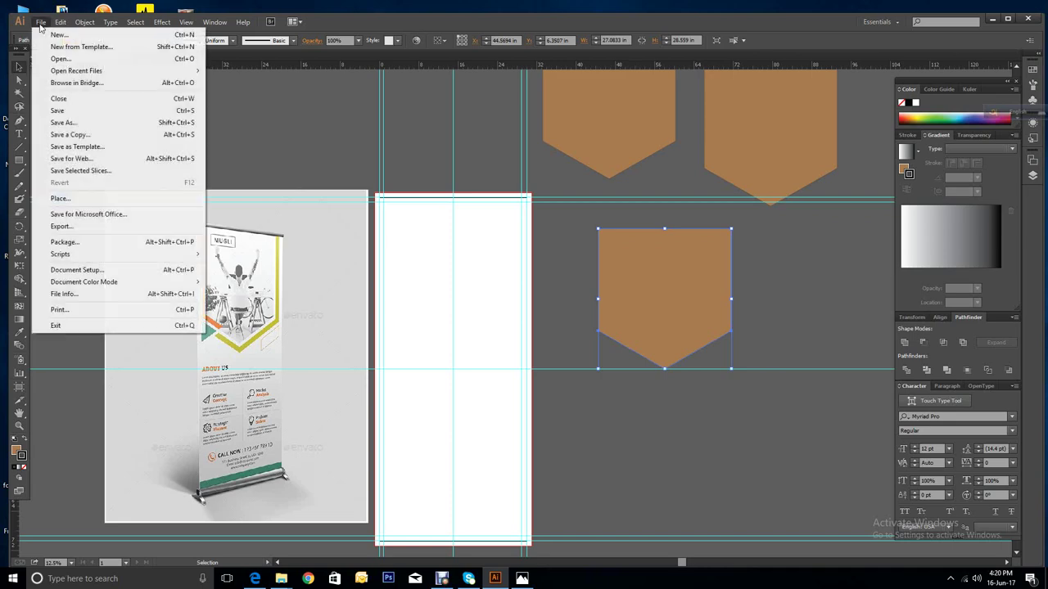
pyautogui.click(60, 201)
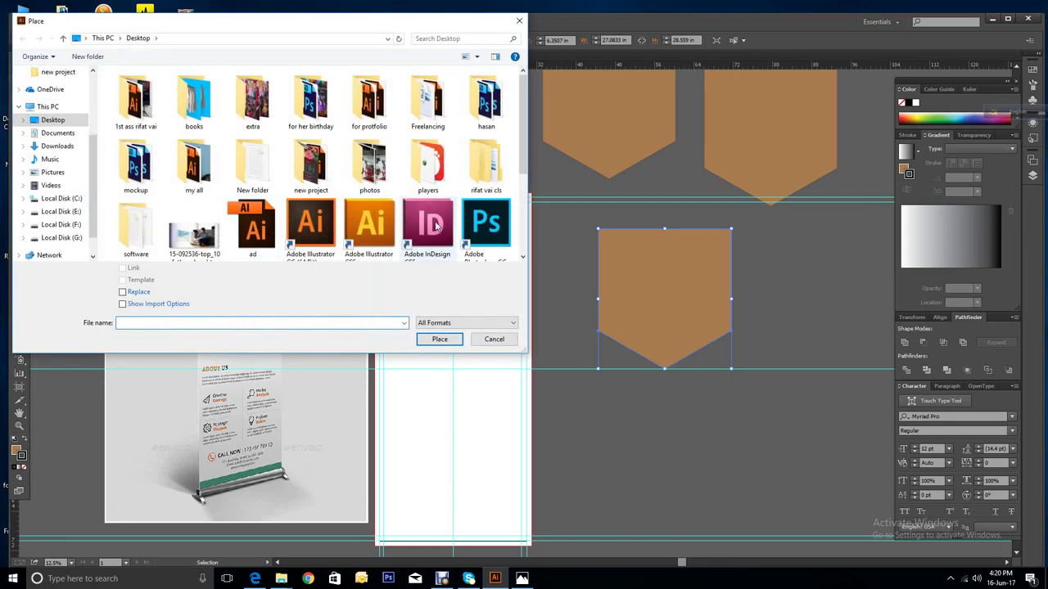
pyautogui.click(252, 215)
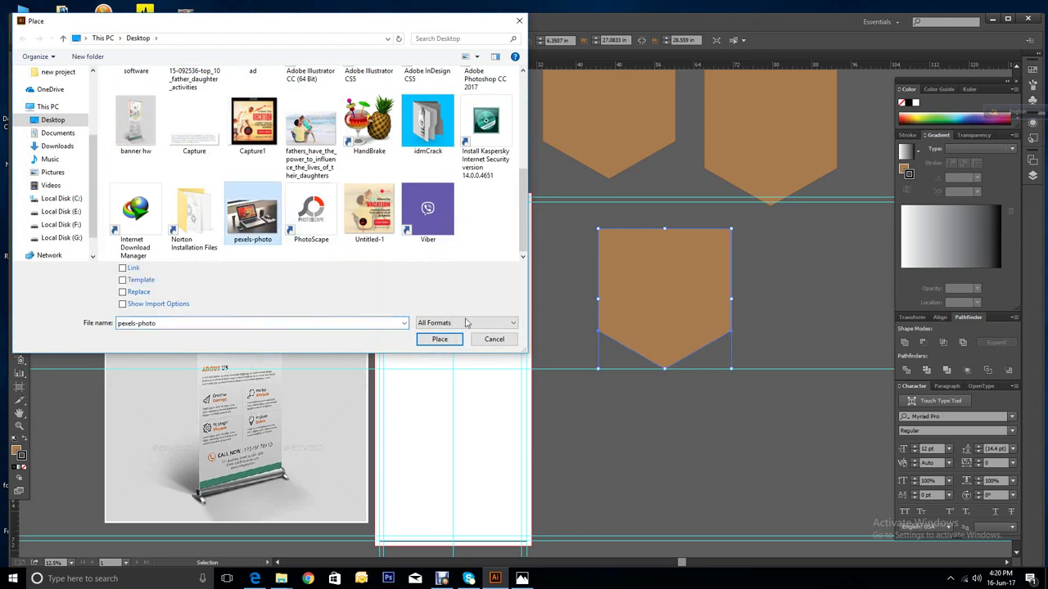
pyautogui.click(440, 340)
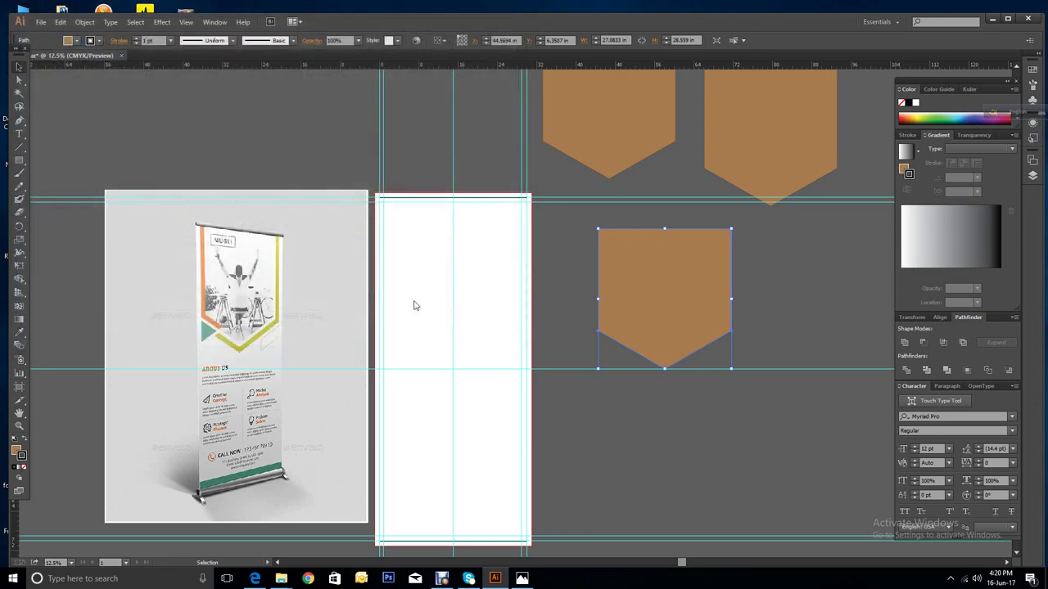
pyautogui.click(414, 304)
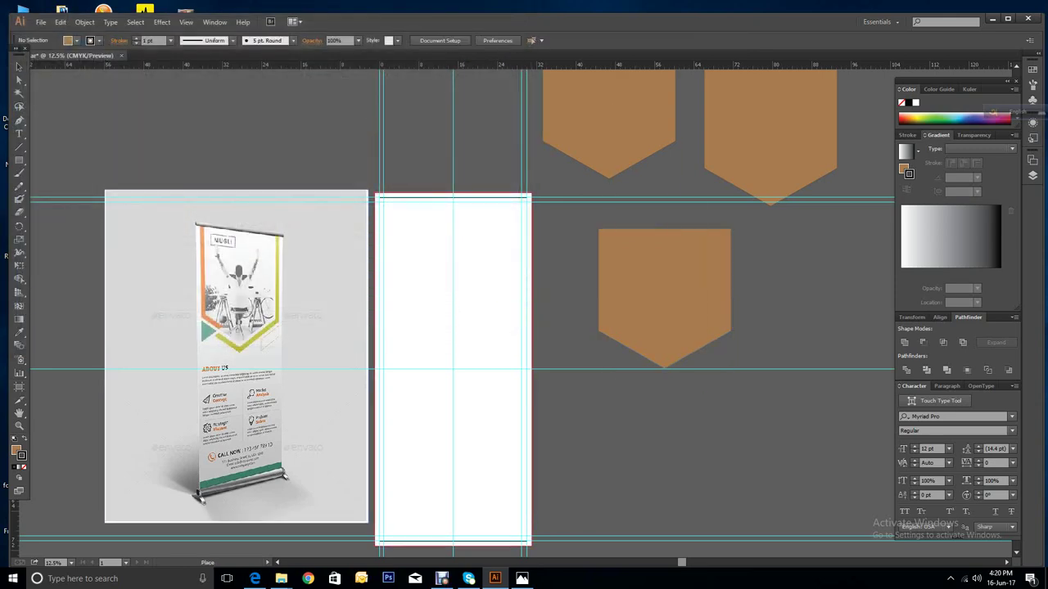
pyautogui.moveTo(680, 563); pyautogui.dragTo(742, 570)
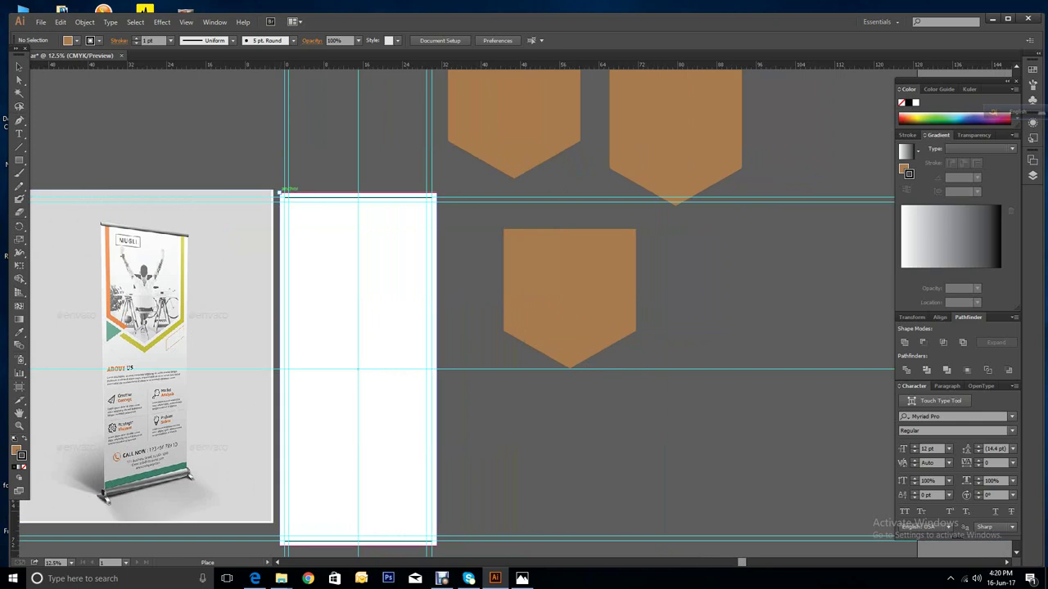
pyautogui.moveTo(280, 198); pyautogui.dragTo(423, 288)
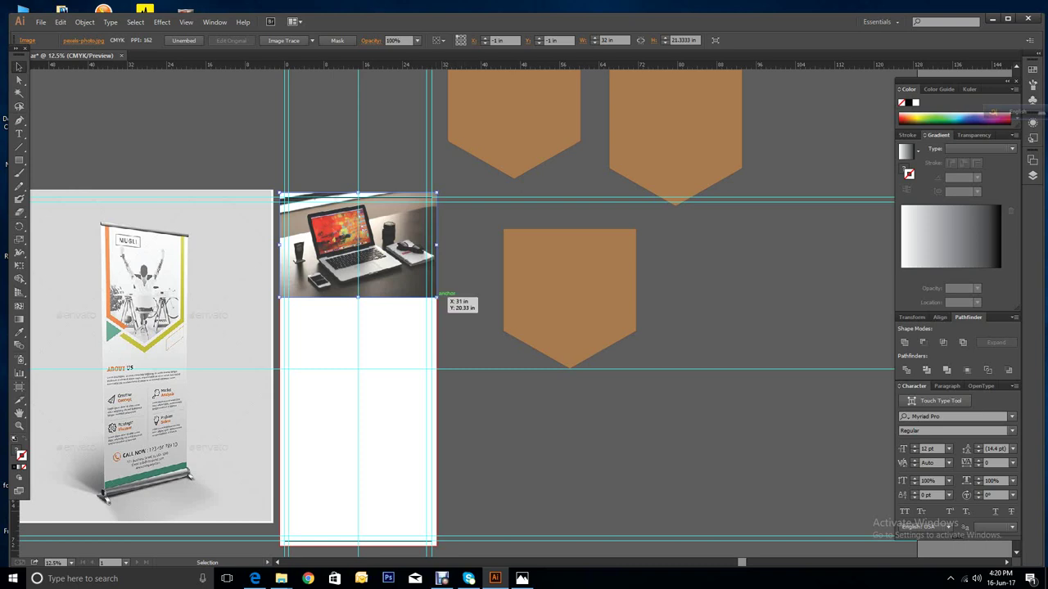
# Step: Enlarge the photo proportionally to about 41.1 in wide and centre it horizontally on the vertical centre guide
pyautogui.moveTo(437, 296); pyautogui.dragTo(482, 327)
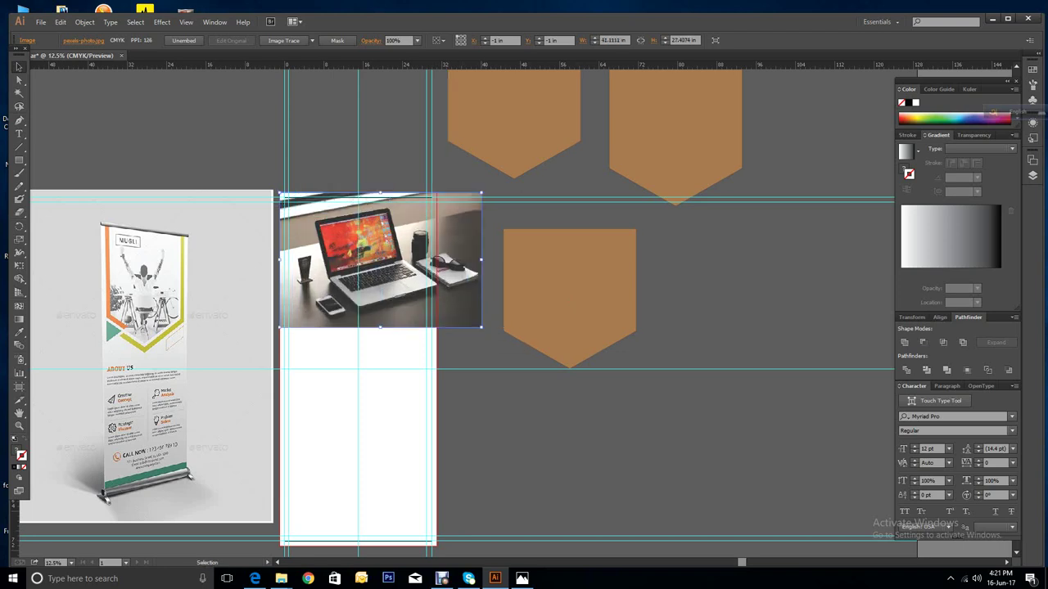
pyautogui.hotkey('ctrl', 'shift', 'a')
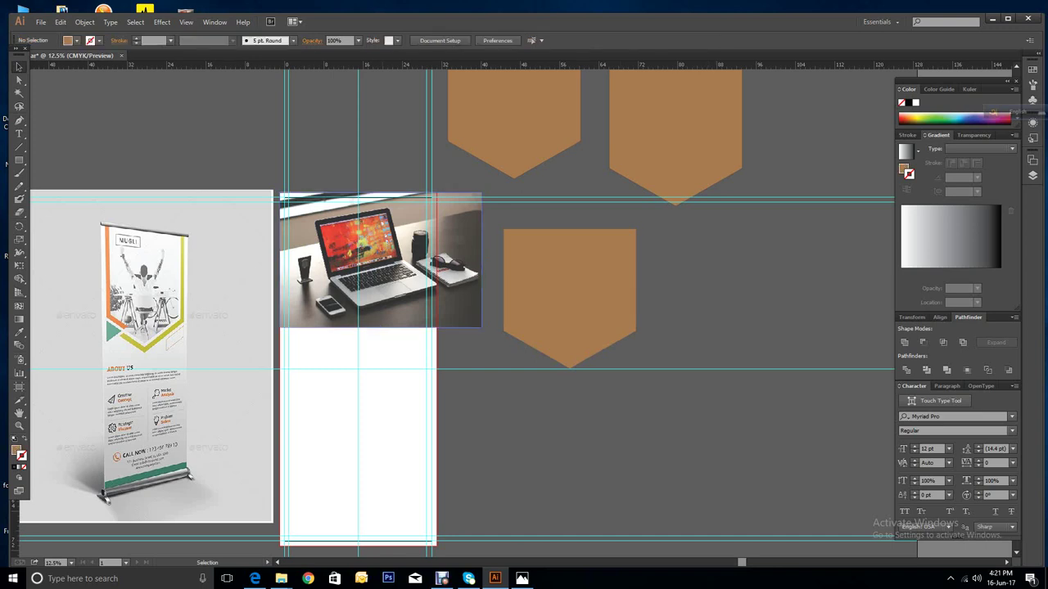
pyautogui.moveTo(389, 263); pyautogui.dragTo(359, 264)
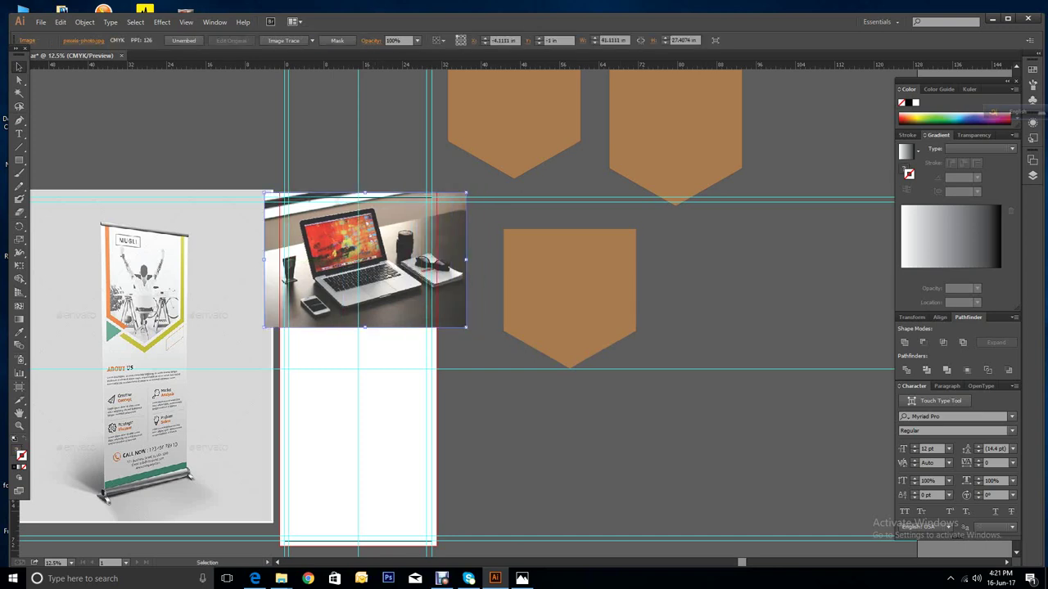
pyautogui.press('Left')
pyautogui.press('Left')
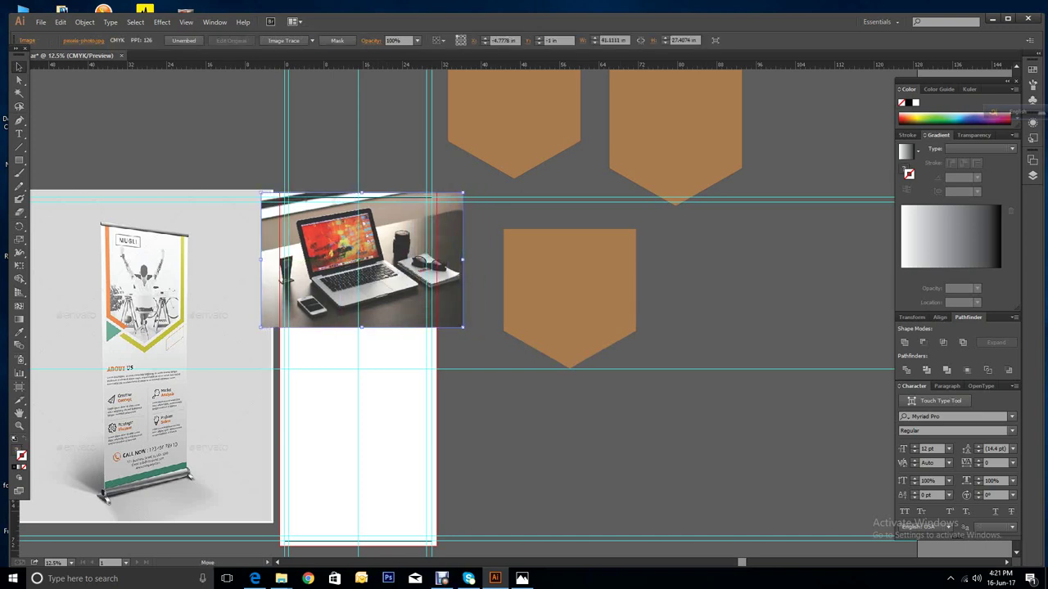
pyautogui.press('Left')
pyautogui.press('Left')
pyautogui.hotkey('ctrl', 'shift', 'a')
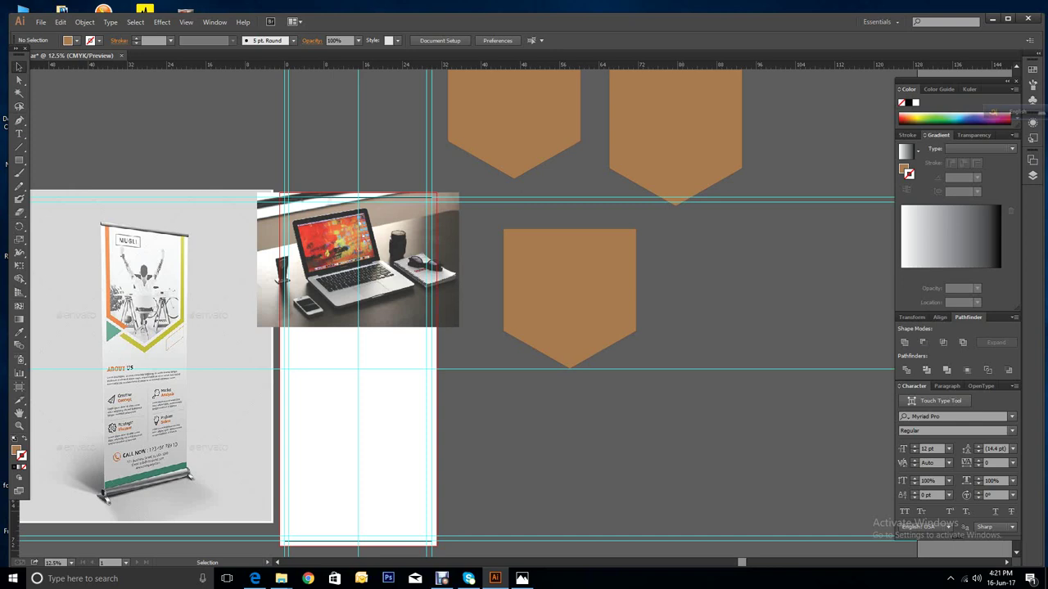
# Step: Move the brown shape behind the photo at the artboard's upper bleed edge, and enlarge the photo around its centre to about 44.9 in wide
pyautogui.click(569, 294)
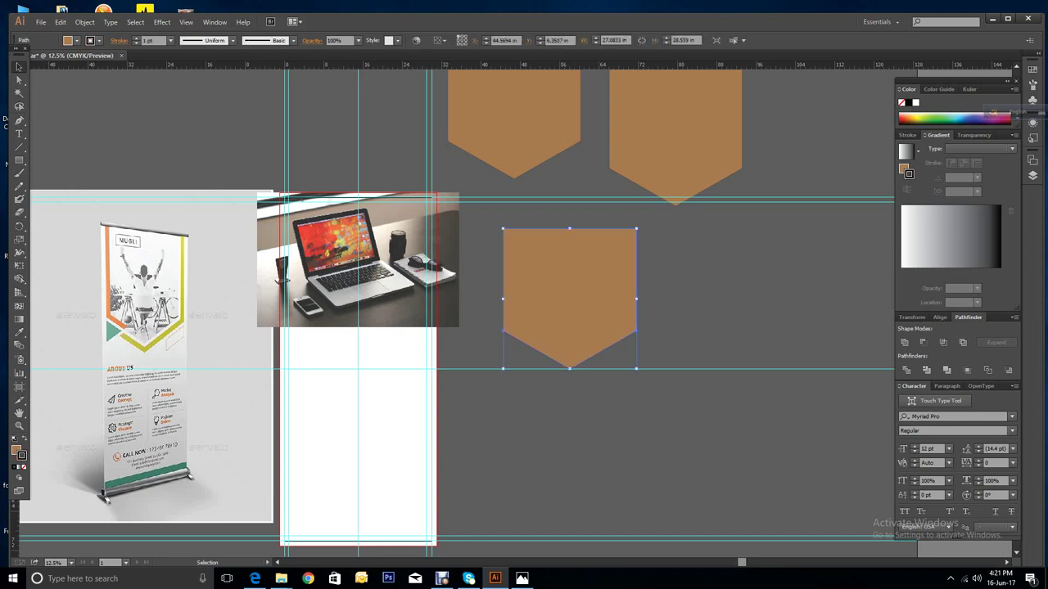
pyautogui.moveTo(569, 295); pyautogui.dragTo(358, 259)
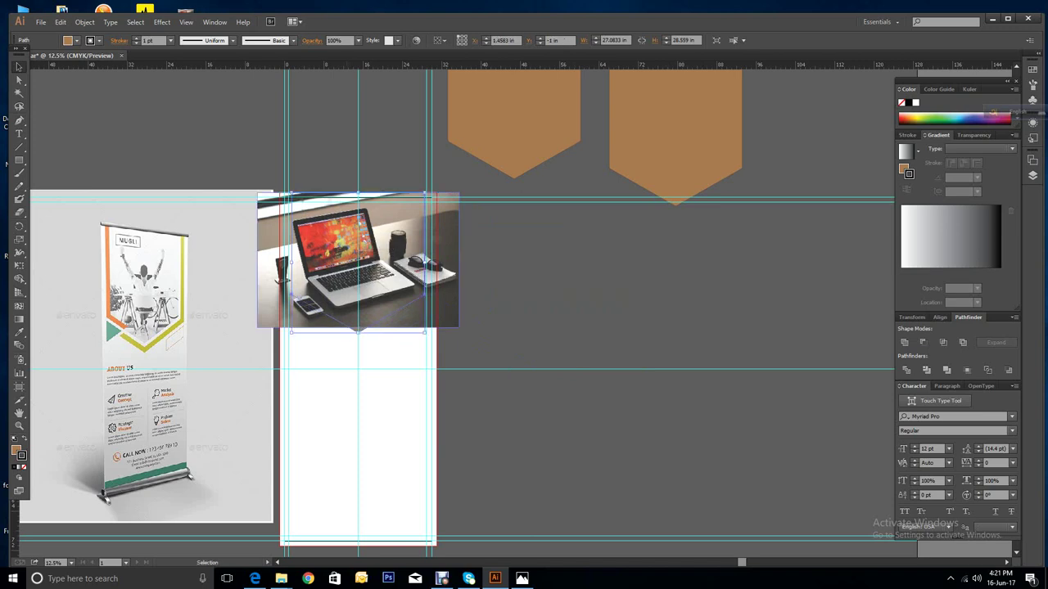
pyautogui.click(458, 301)
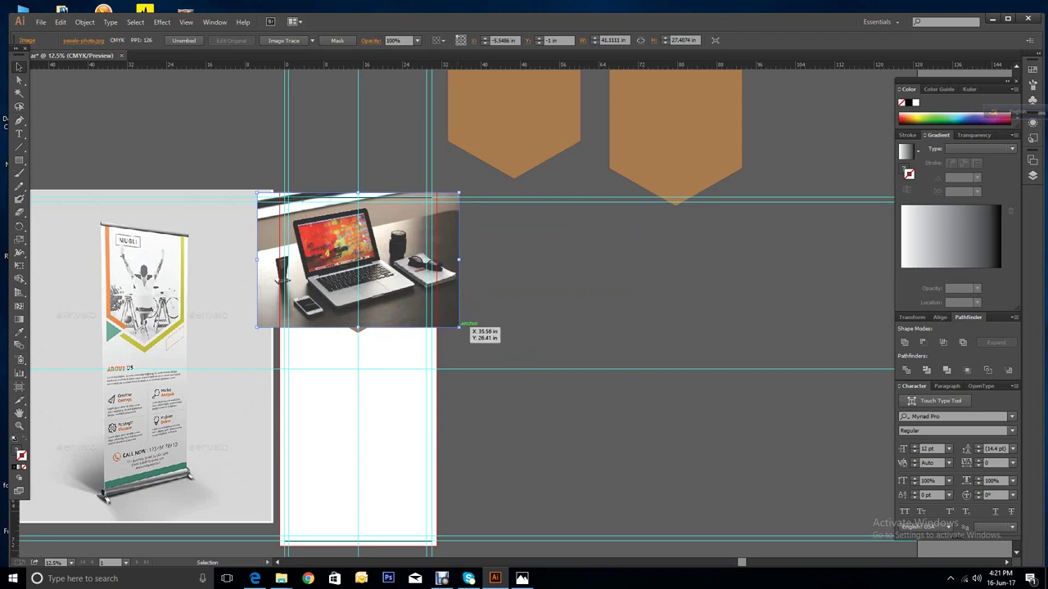
pyautogui.press('shift')
pyautogui.moveTo(459, 327); pyautogui.dragTo(468, 334)
pyautogui.hotkey('ctrl', 'shift', 'a')
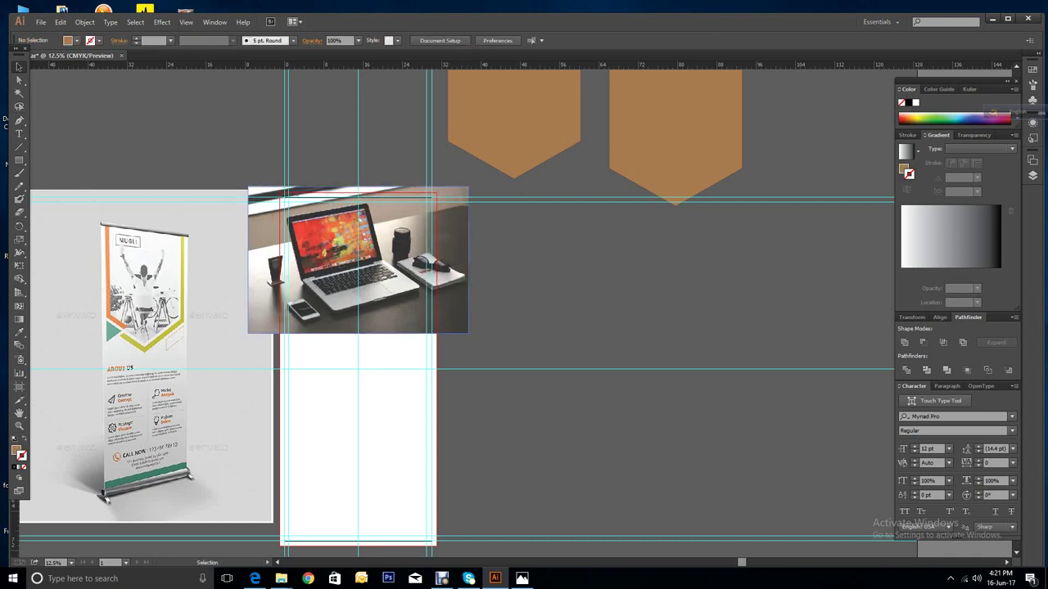
# Step: Move the photo down to the artboard's middle and the brown shape back into the empty canvas beside the artboard
pyautogui.click(385, 324)
pyautogui.moveTo(385, 324); pyautogui.dragTo(385, 397)
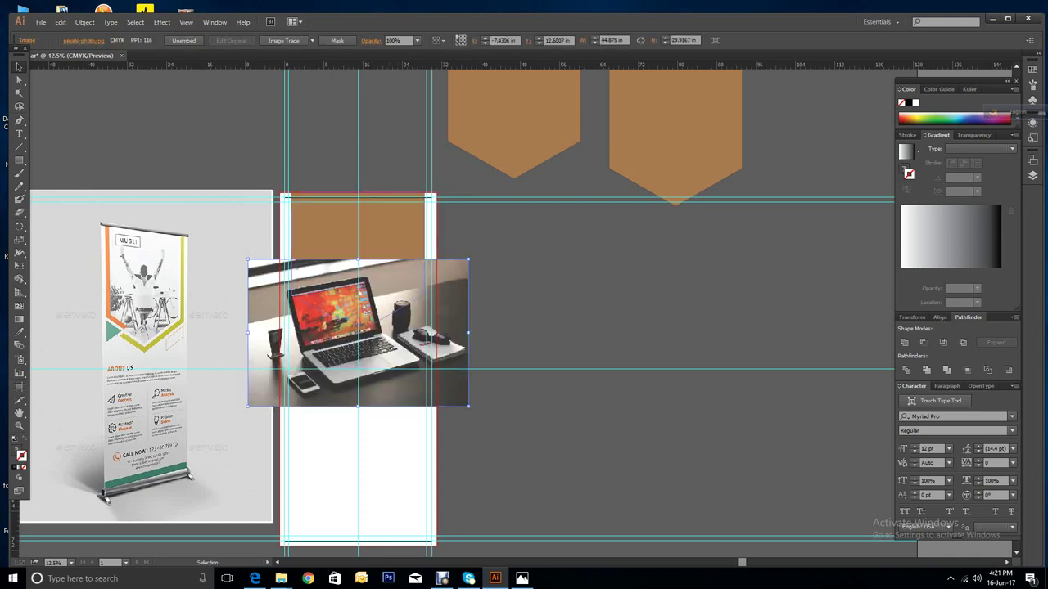
pyautogui.moveTo(397, 244); pyautogui.dragTo(616, 281)
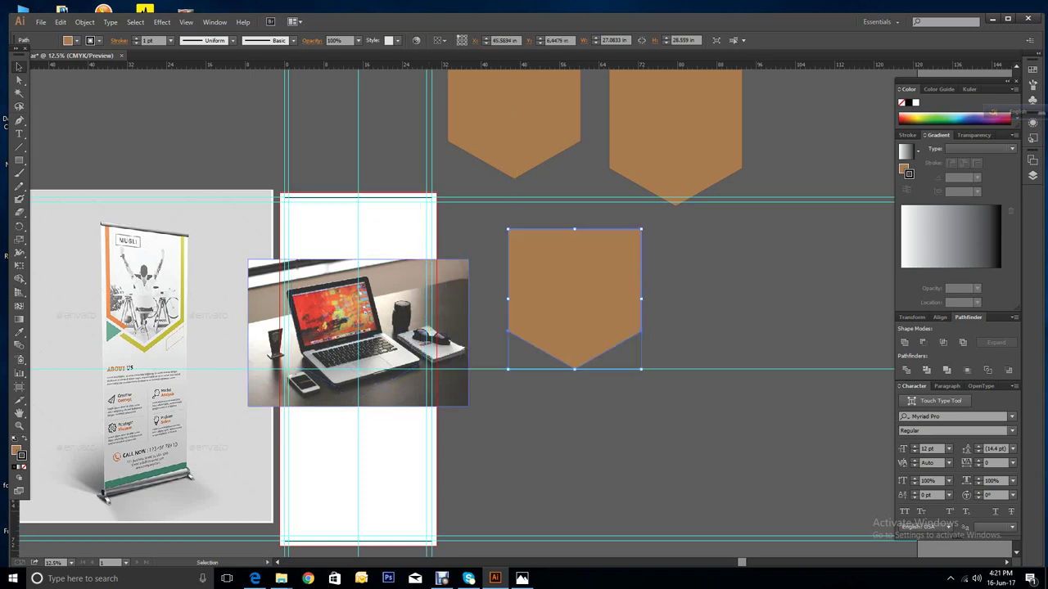
# Step: Reduce the photo to about 42.6 in wide and bring the brown shape to the front of the stacking order
pyautogui.click(463, 399)
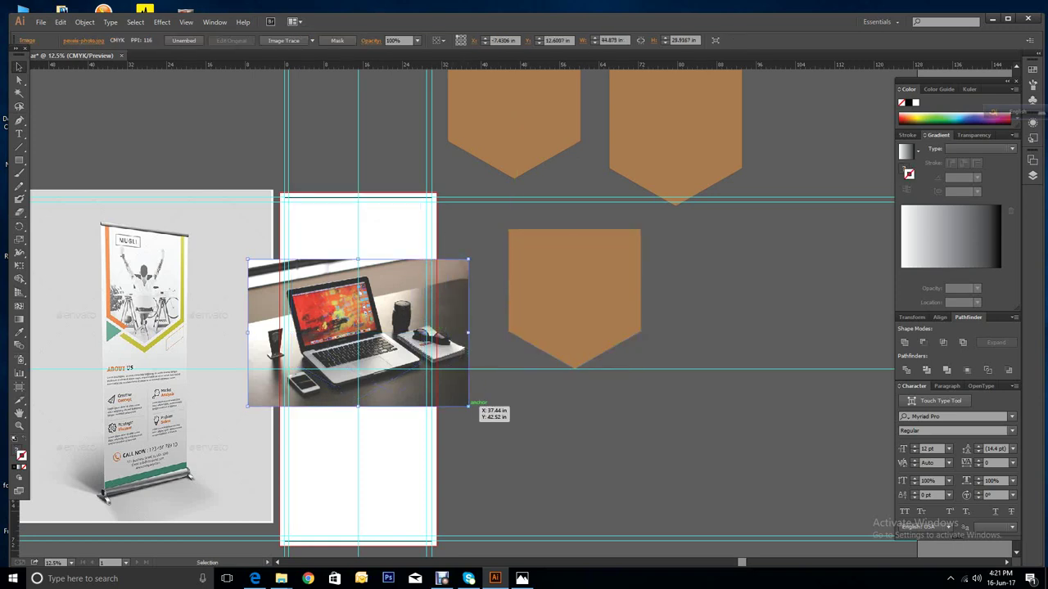
pyautogui.moveTo(469, 405); pyautogui.dragTo(457, 399)
pyautogui.moveTo(564, 308); pyautogui.dragTo(496, 334)
pyautogui.rightClick(571, 311)
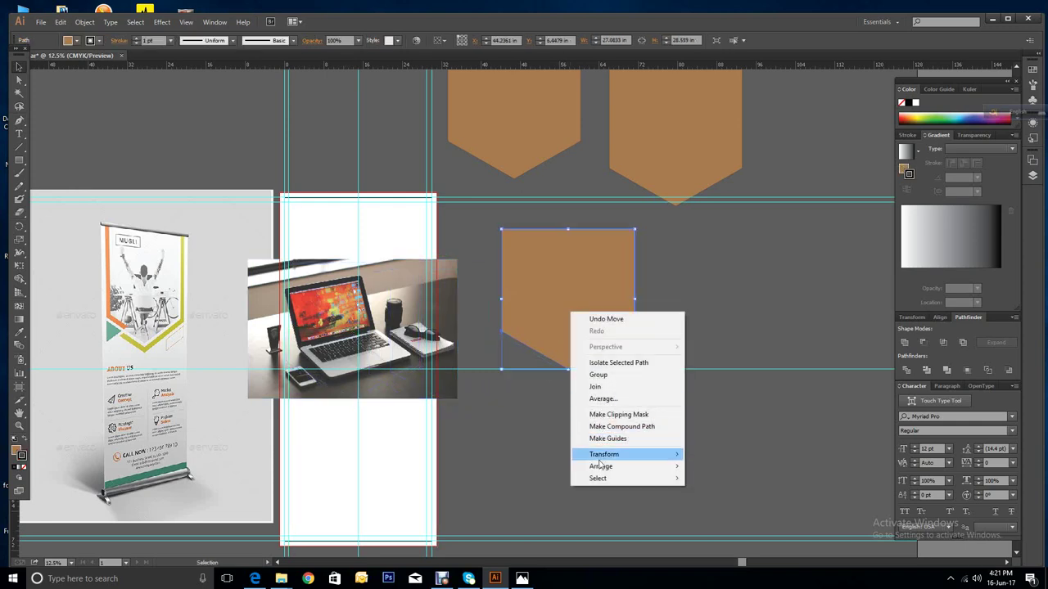
pyautogui.moveTo(600, 469)
pyautogui.click(696, 466)
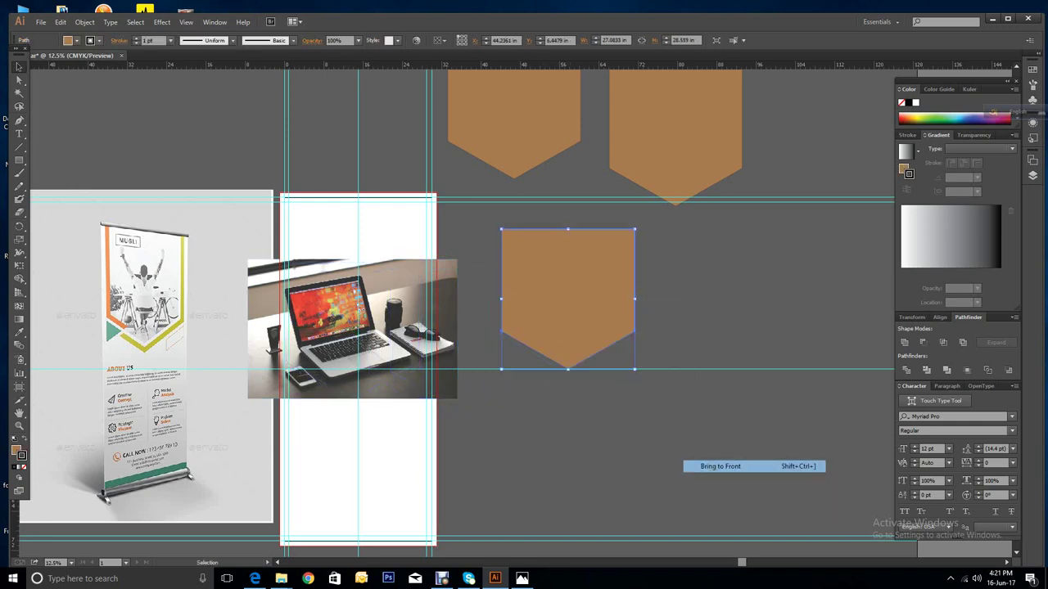
# Step: Move the brown shape over the photo so their upper edges align, and deselect it
pyautogui.hotkey('ctrl', 'shift', 'a')
pyautogui.moveTo(412, 304); pyautogui.dragTo(372, 303)
pyautogui.hotkey('ctrl', 'shift', 'a')
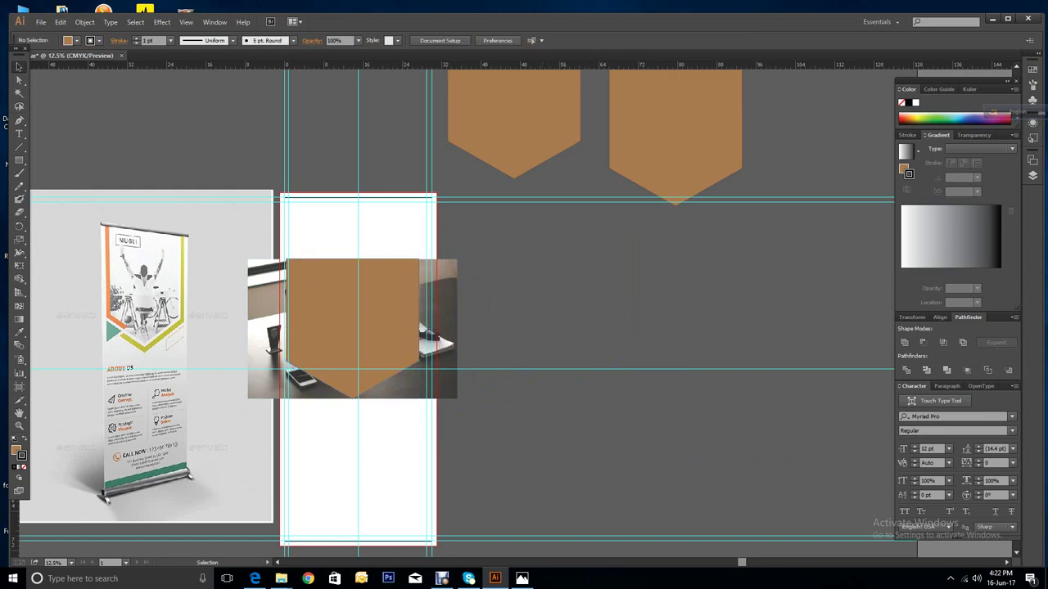
# Step: Shift the reference image clear of the photo and make a clipping mask from the brown shape and the photo
pyautogui.moveTo(245, 254); pyautogui.dragTo(316, 254)
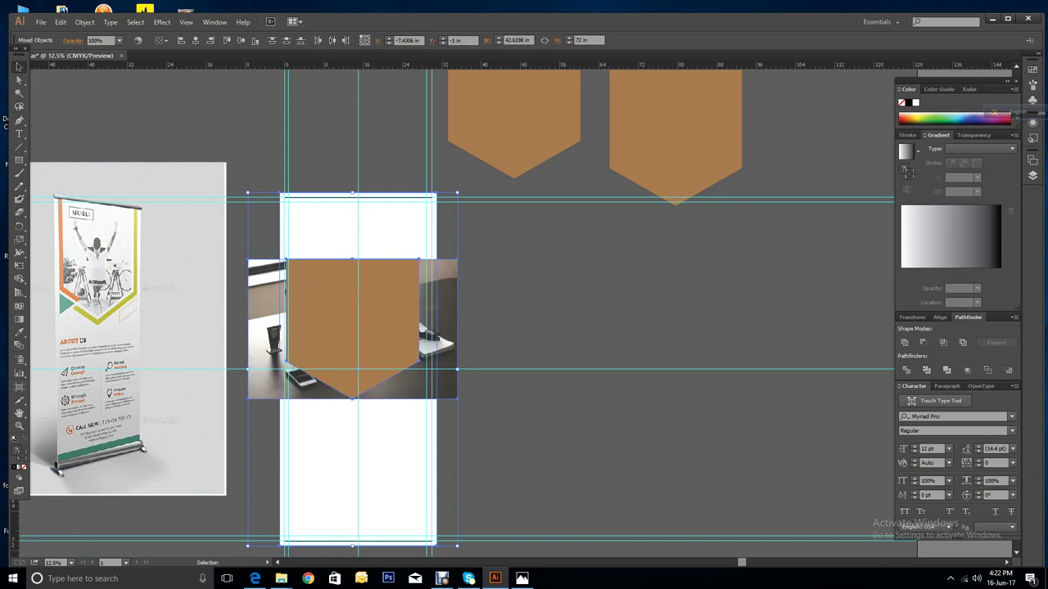
pyautogui.keyDown('shift'); pyautogui.click(438, 287); pyautogui.keyUp('shift')
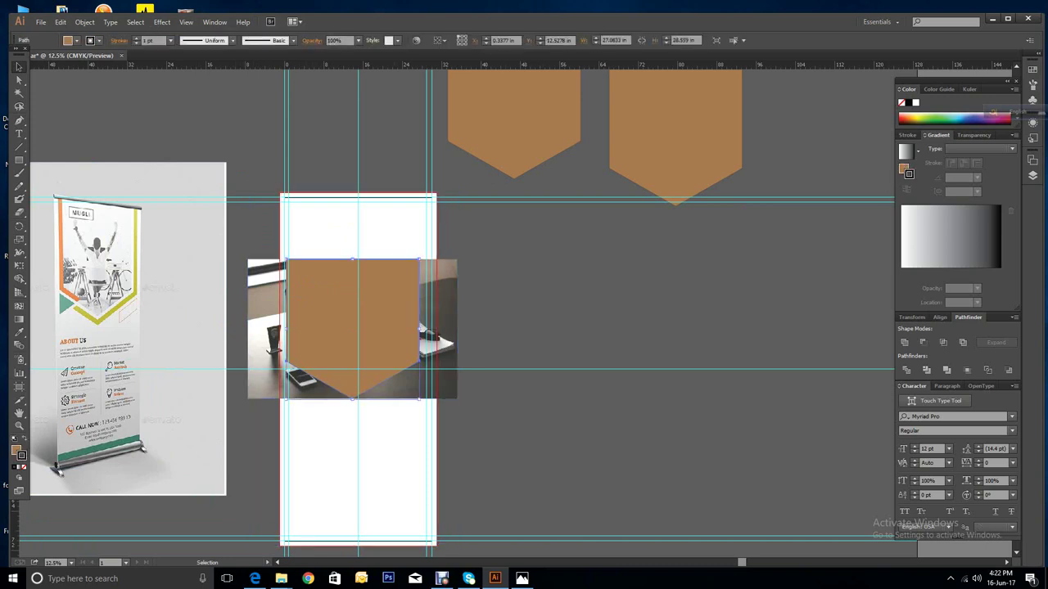
pyautogui.keyDown('shift'); pyautogui.click(437, 287); pyautogui.keyUp('shift')
pyautogui.rightClick(411, 329)
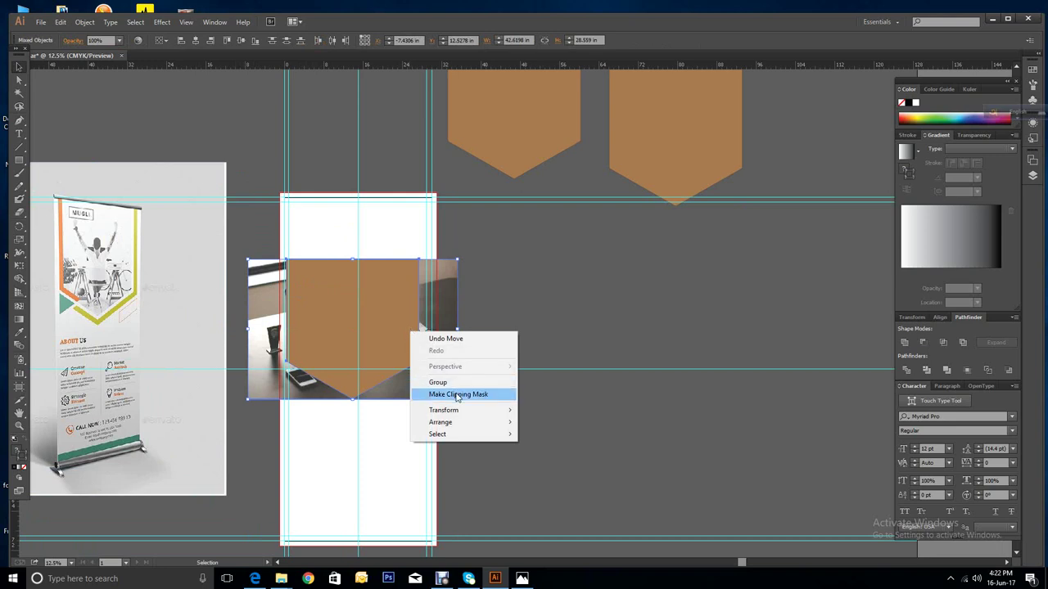
pyautogui.click(573, 294)
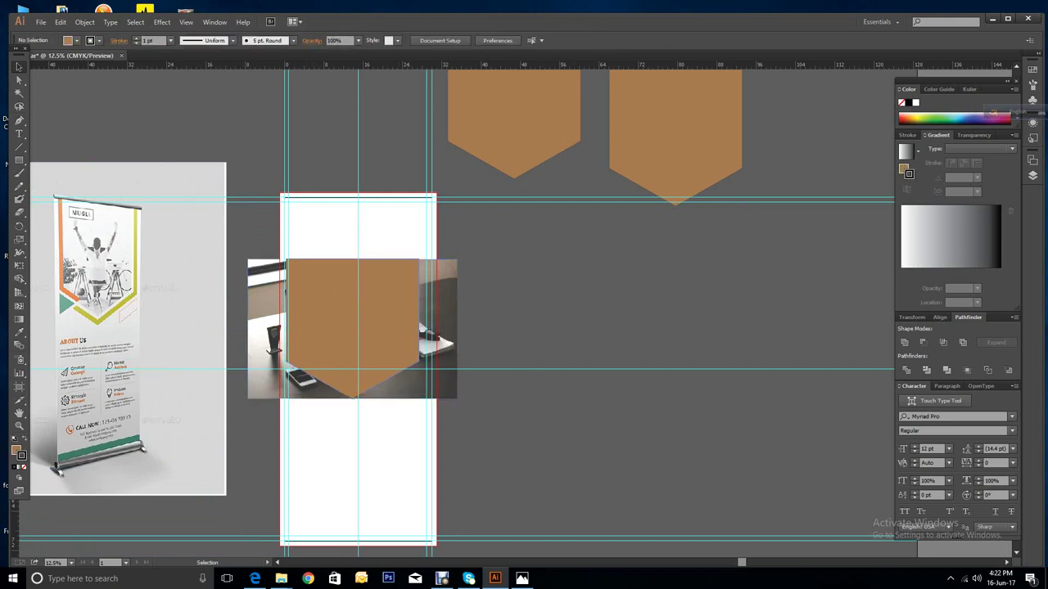
pyautogui.click(413, 330)
pyautogui.keyDown('shift'); pyautogui.click(422, 330); pyautogui.keyUp('shift')
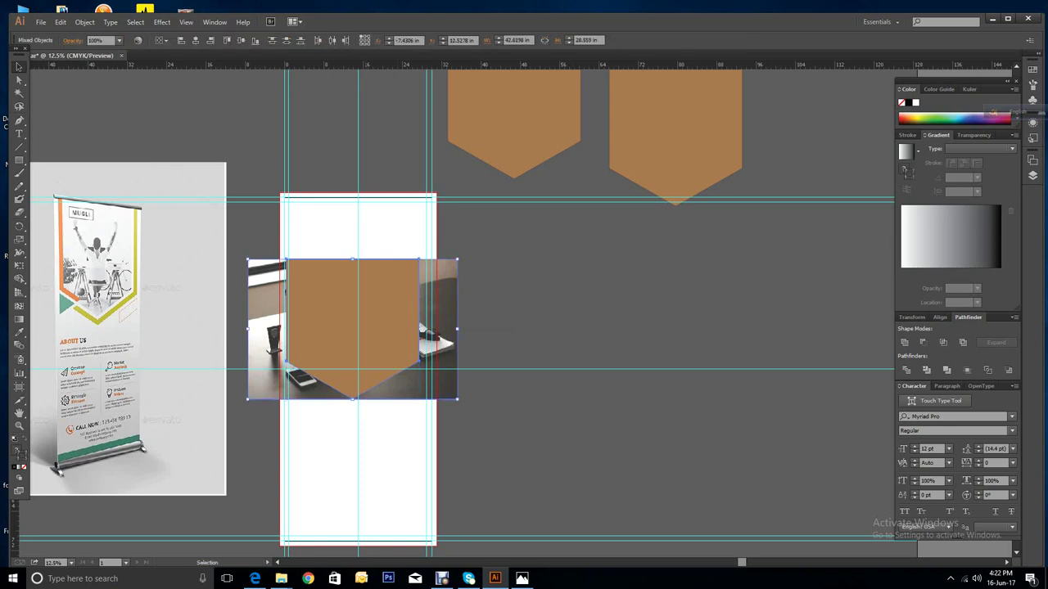
pyautogui.rightClick(368, 316)
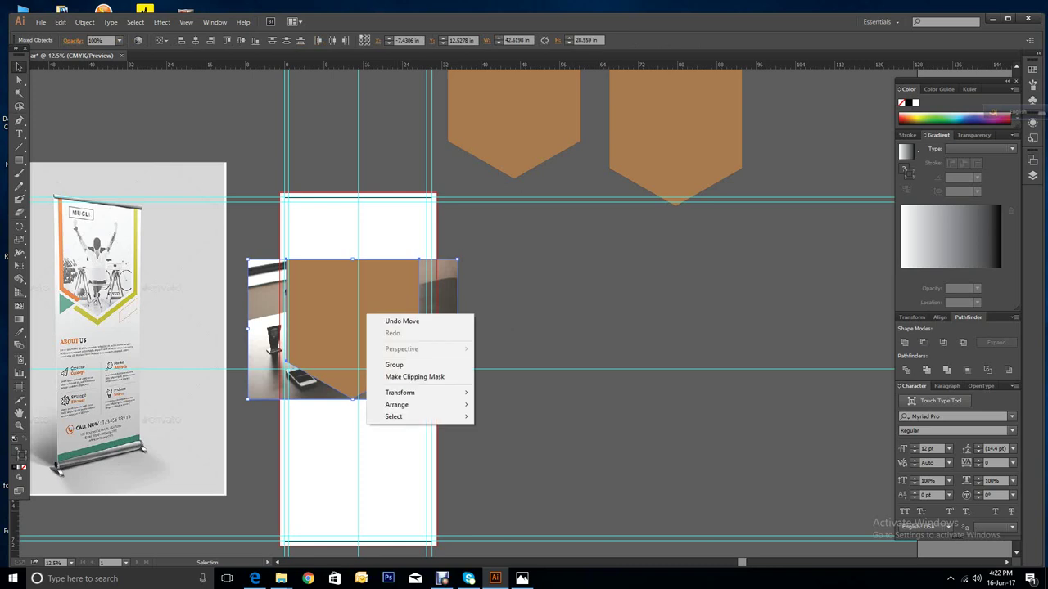
pyautogui.click(418, 377)
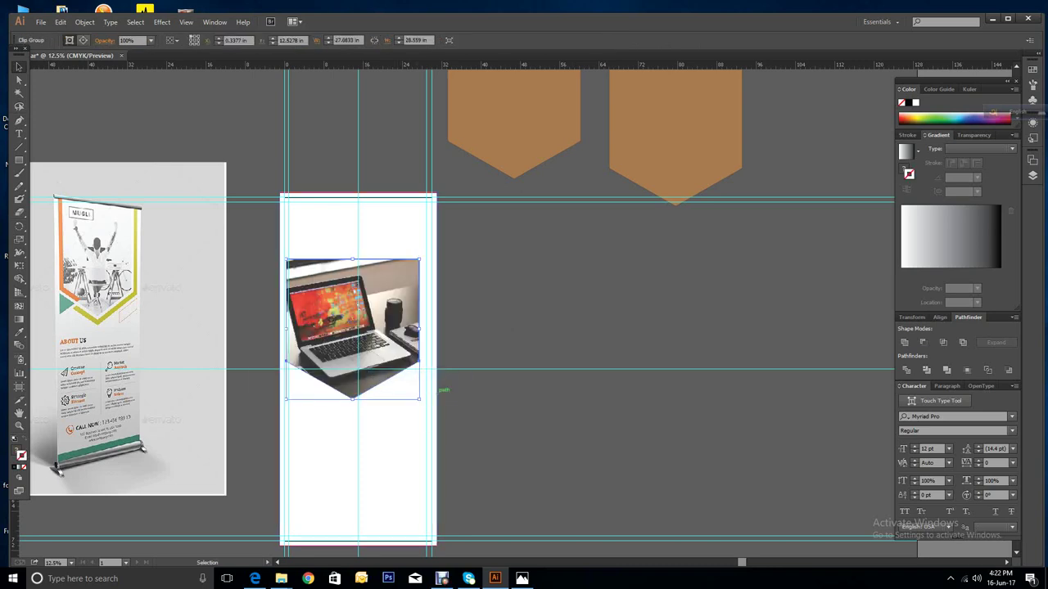
# Step: Move the clipped photo up to the artboard's upper bleed edge, centred on the vertical centre guide, and deselect it
pyautogui.hotkey('ctrl', 'shift', 'a')
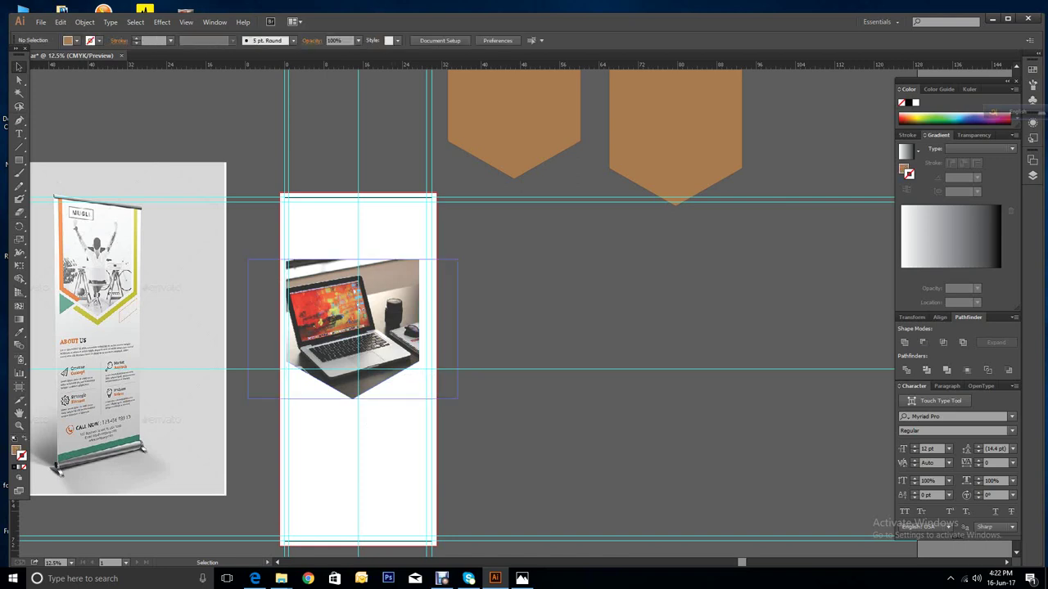
pyautogui.moveTo(400, 294); pyautogui.dragTo(406, 233)
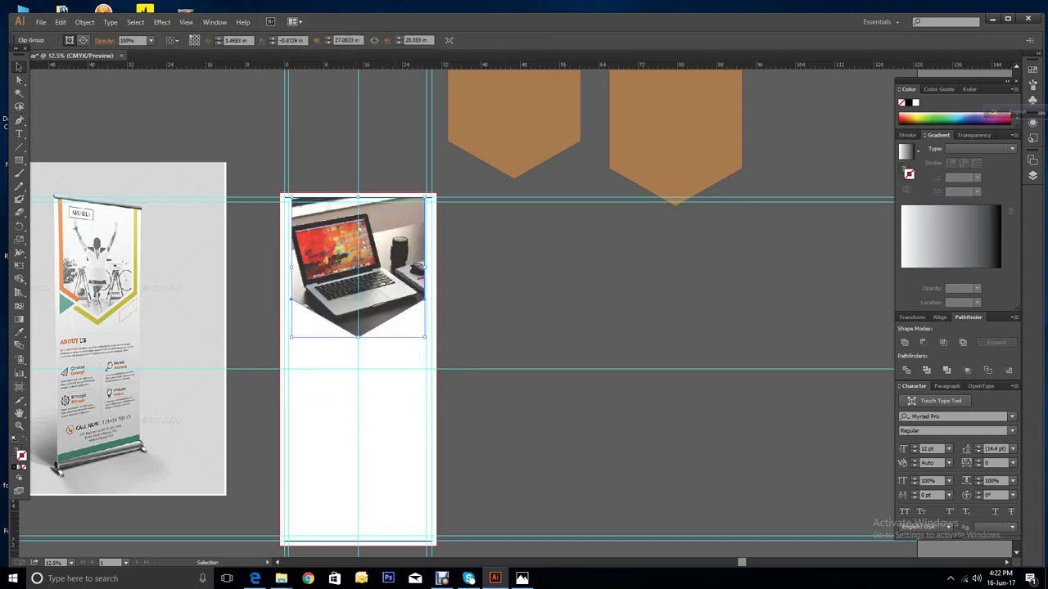
pyautogui.hotkey('ctrl', 'shift', 'a')
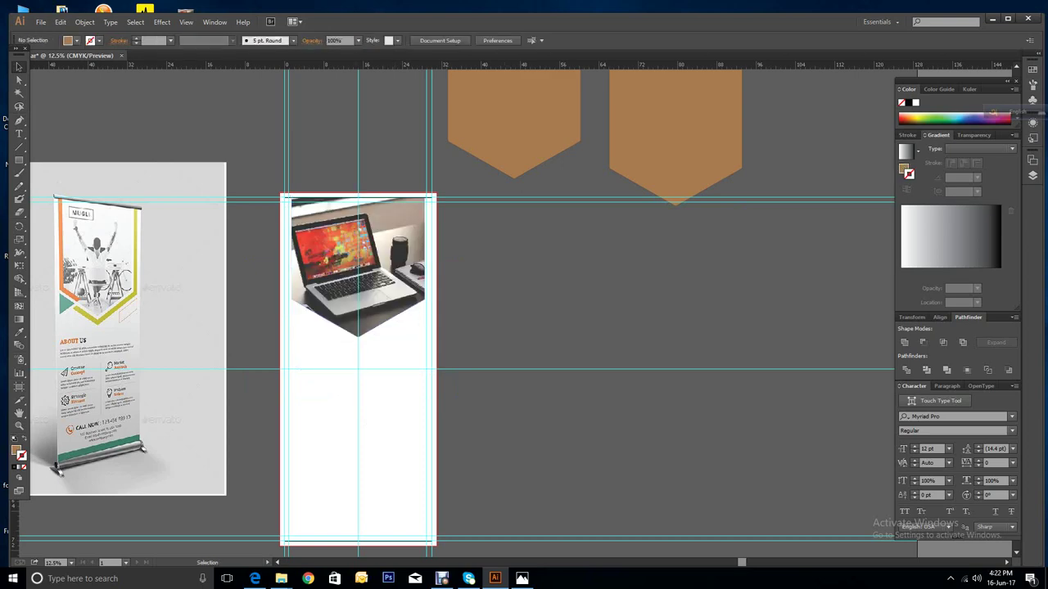
pyautogui.moveTo(358, 271); pyautogui.dragTo(379, 249)
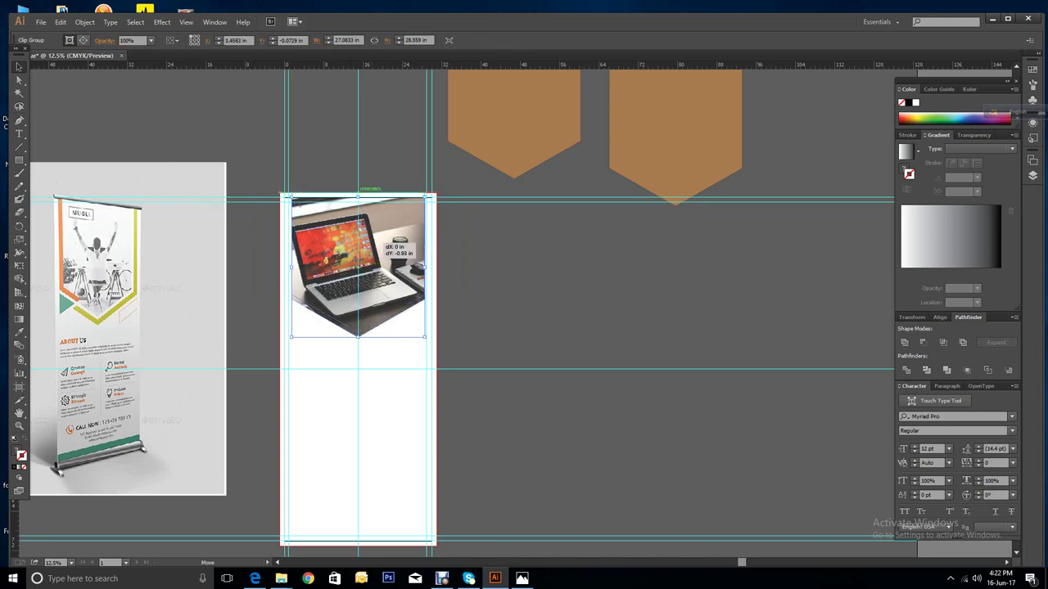
pyautogui.hotkey('ctrl', 'z')
pyautogui.hotkey('ctrl', 'shift', 'a')
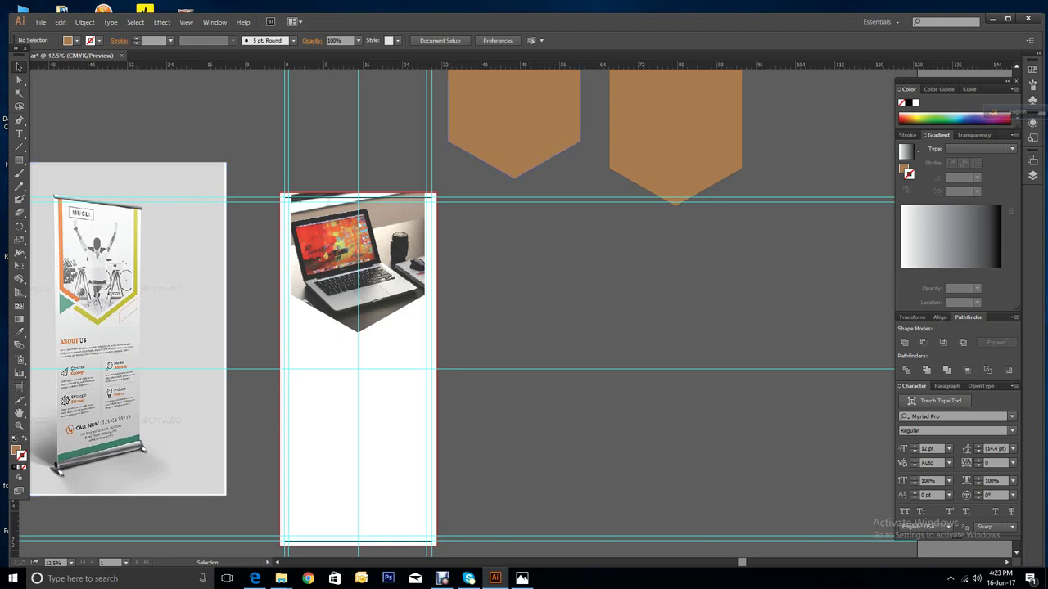
# Step: Move a brown pointed shape into the empty space beside the artboard, swap its fill and stroke, and set its fill to none
pyautogui.moveTo(514, 123); pyautogui.dragTo(562, 357)
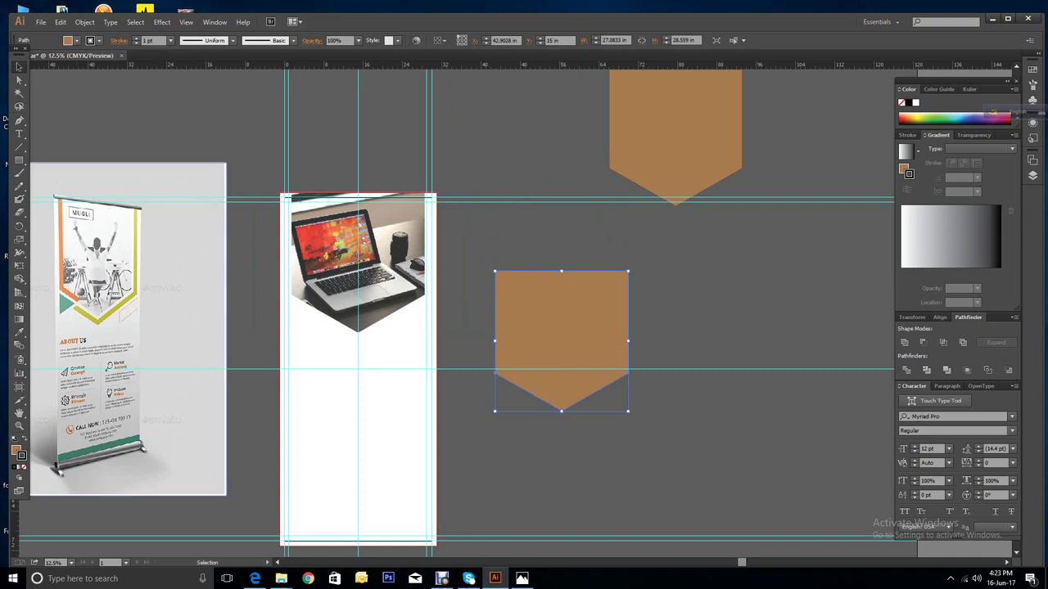
pyautogui.click(22, 448)
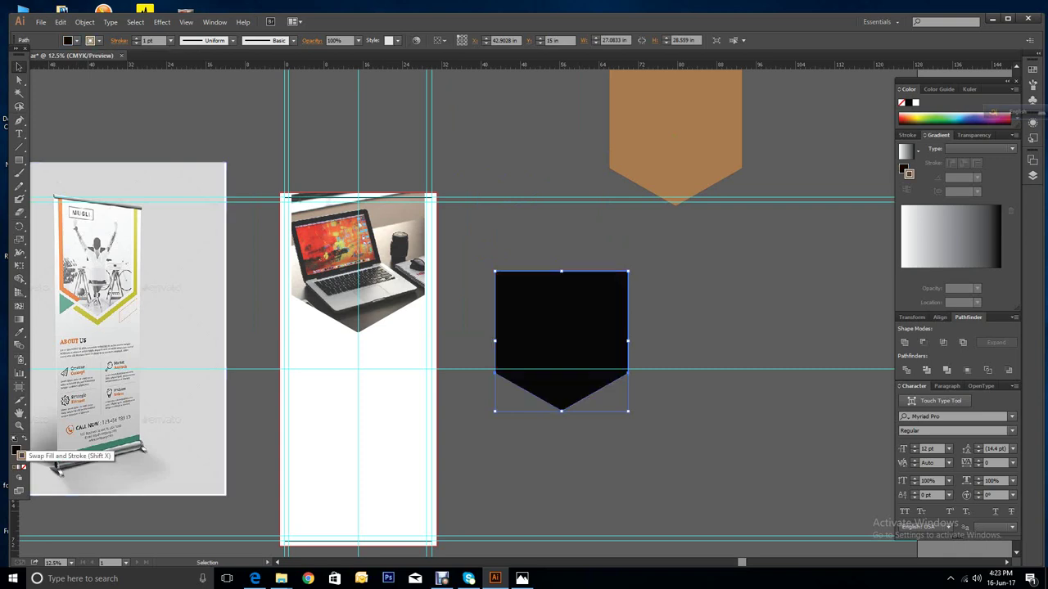
pyautogui.click(77, 41)
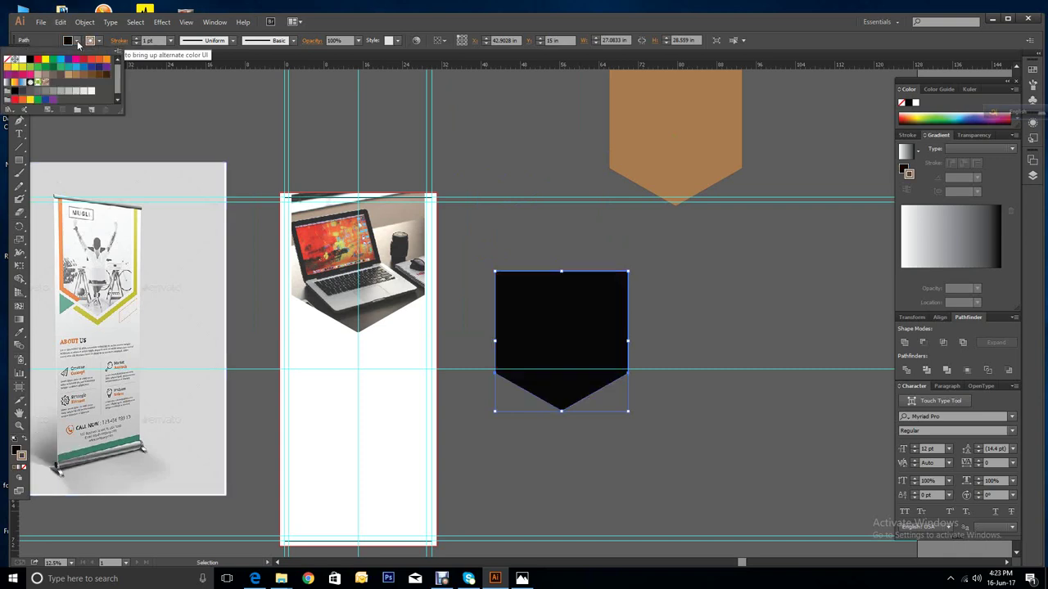
pyautogui.click(12, 59)
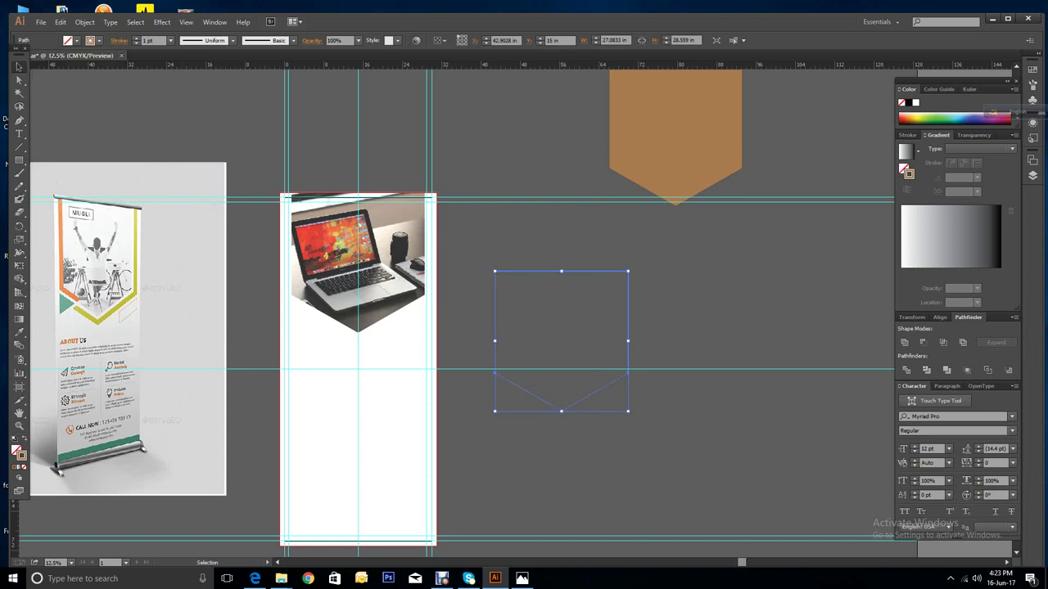
# Step: Raise the pointed outline's stroke weight to 100 pt and deselect it
pyautogui.click(137, 38)
pyautogui.click(137, 39)
pyautogui.click(137, 39)
pyautogui.click(136, 38)
pyautogui.click(137, 39)
pyautogui.click(136, 38)
pyautogui.click(137, 38)
pyautogui.click(137, 39)
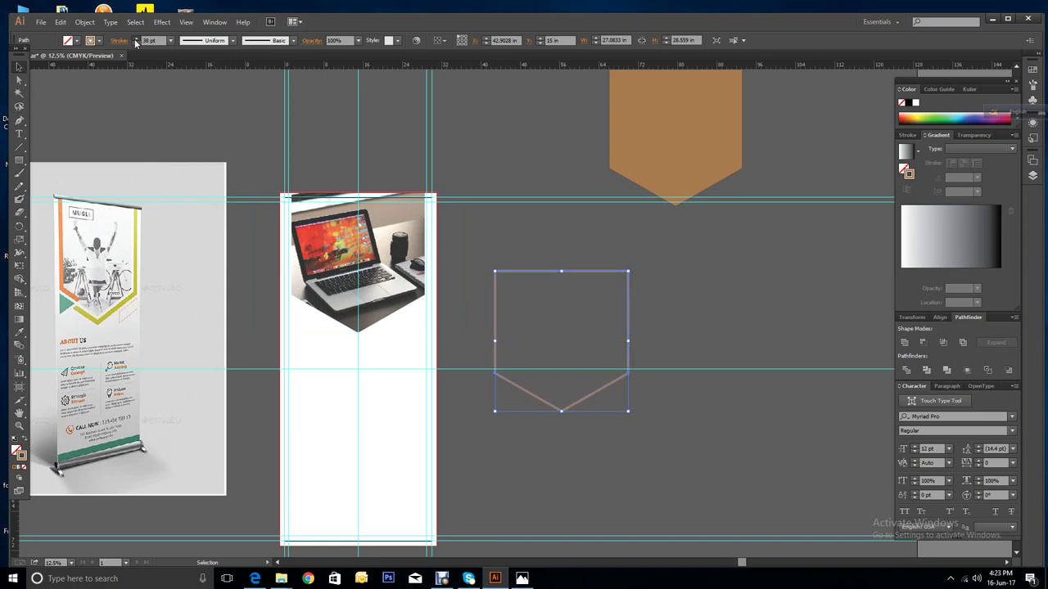
pyautogui.click(136, 41)
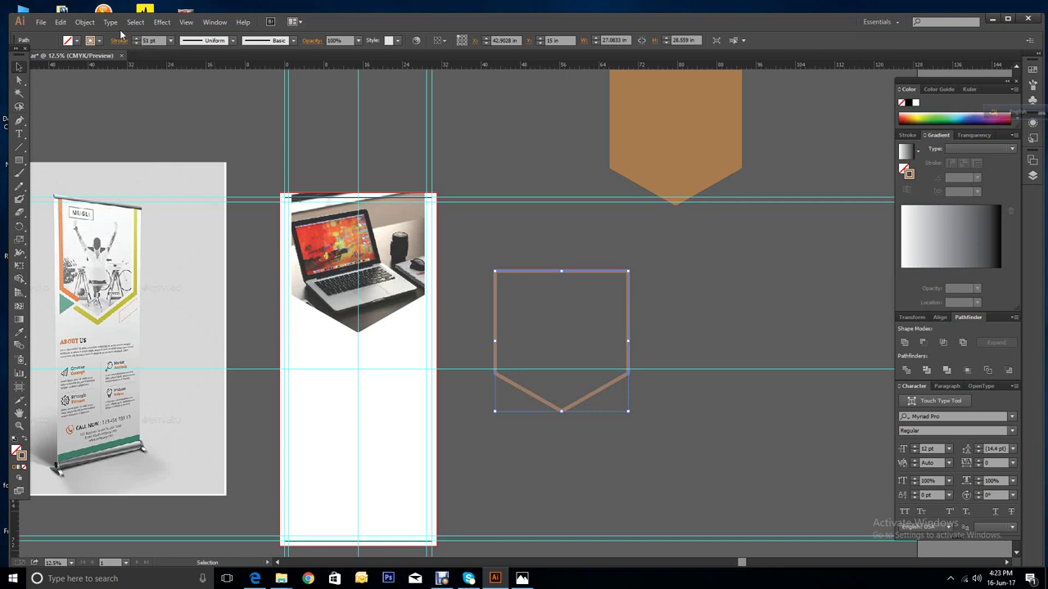
pyautogui.click(138, 44)
pyautogui.click(137, 38)
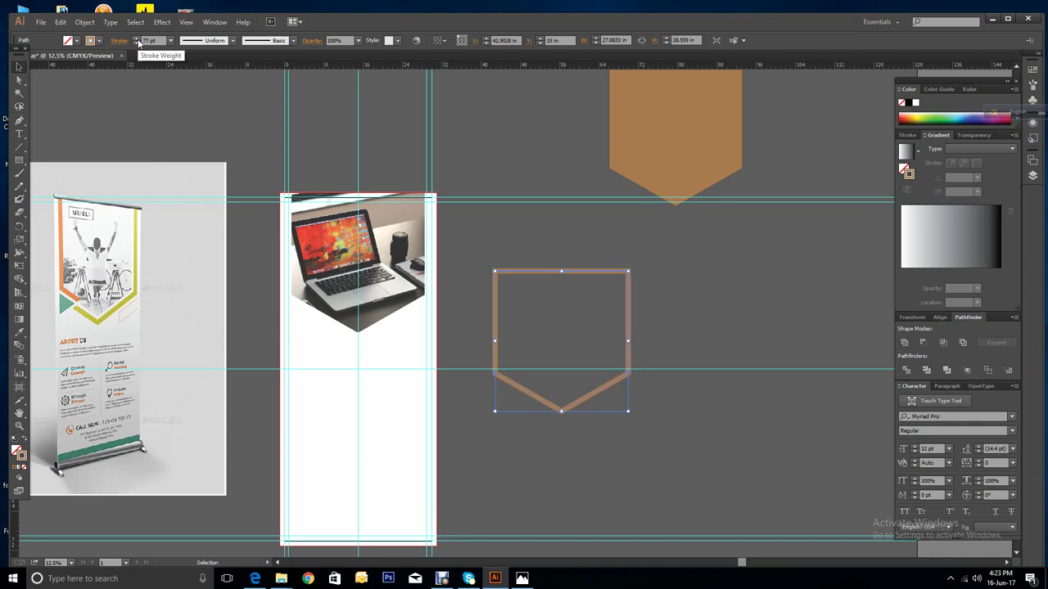
pyautogui.click(138, 39)
pyautogui.click(137, 39)
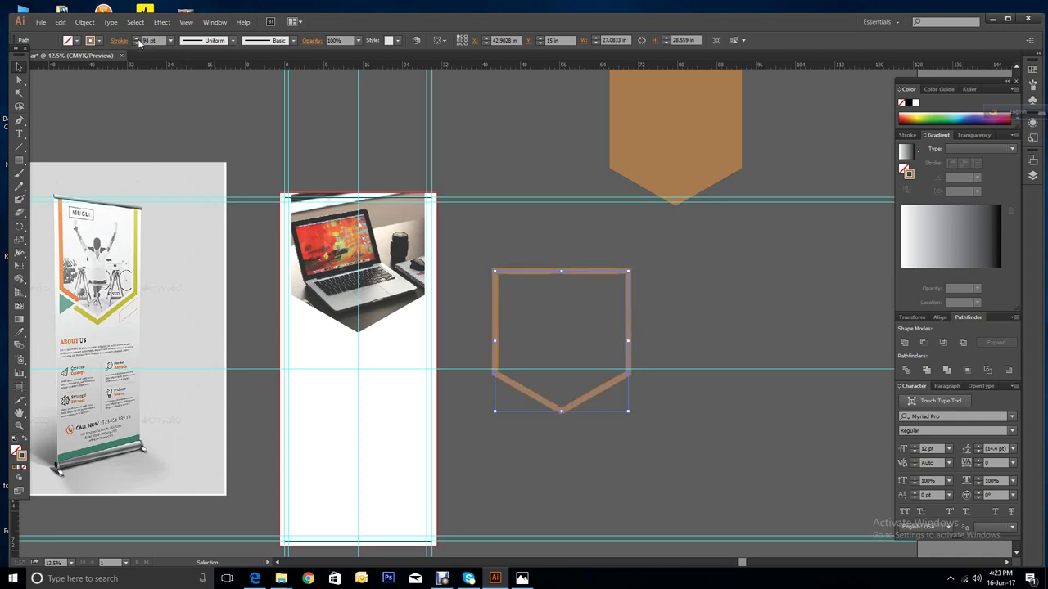
pyautogui.click(138, 39)
pyautogui.hotkey('ctrl', 'shift', 'a')
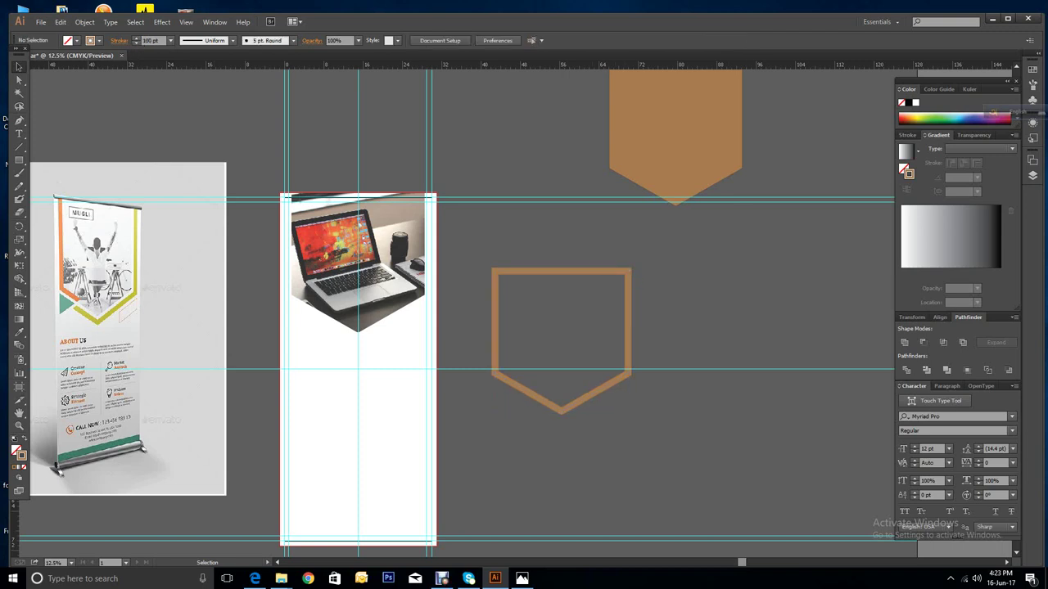
# Step: Bring the brown outline in front of the photo in the stacking order and place it over the photo, centred on the vertical guide
pyautogui.moveTo(598, 270); pyautogui.dragTo(395, 194)
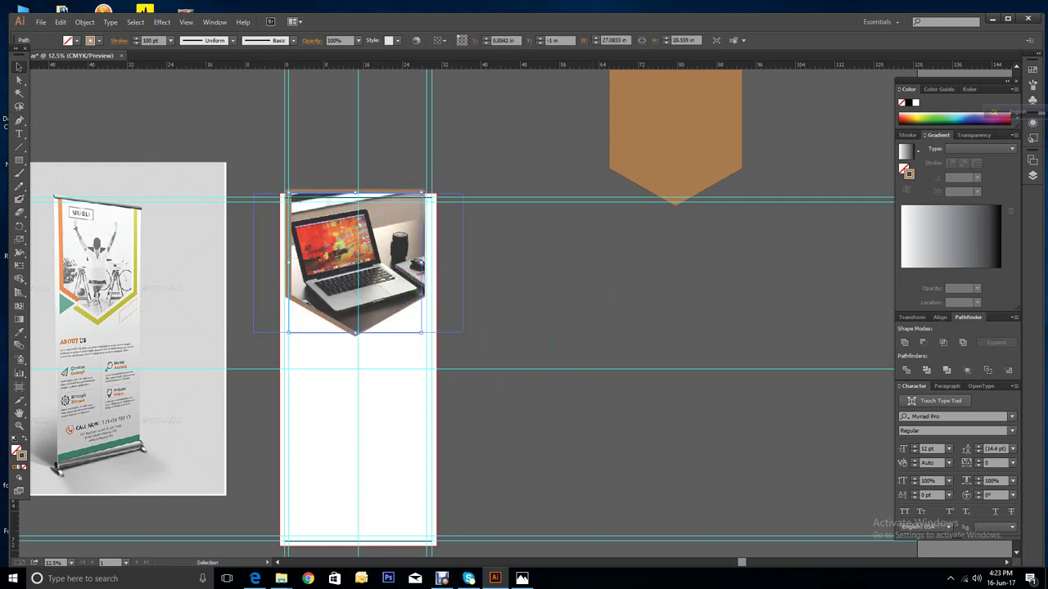
pyautogui.click(619, 301)
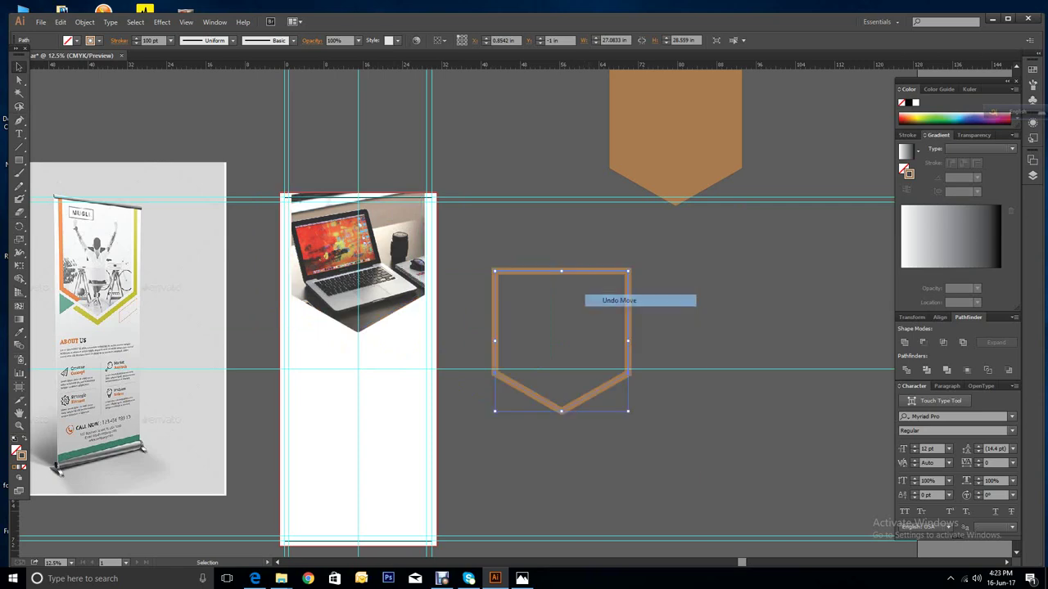
pyautogui.rightClick(588, 295)
pyautogui.moveTo(671, 453)
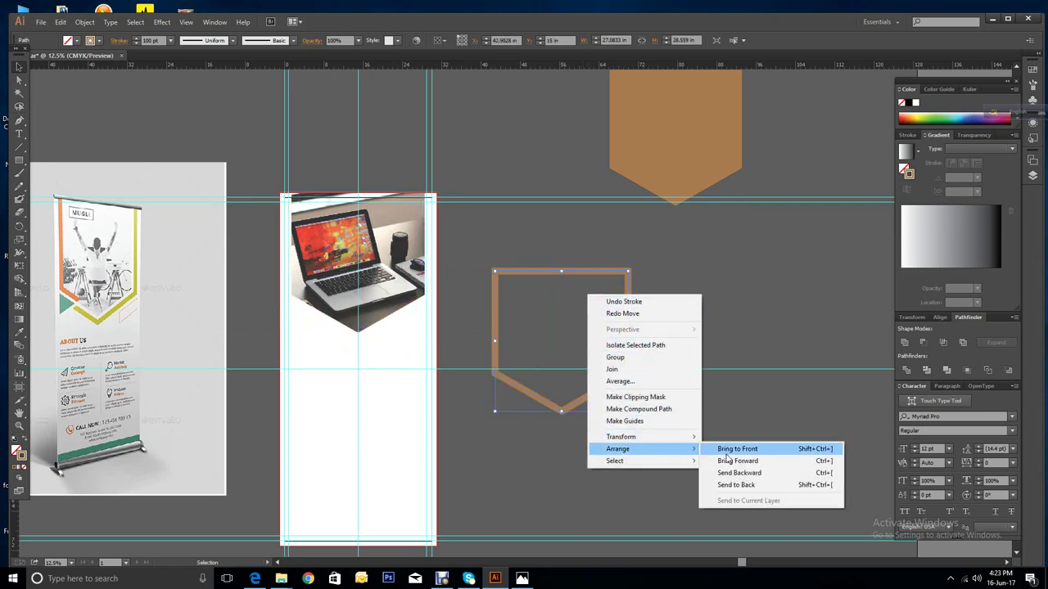
pyautogui.click(726, 460)
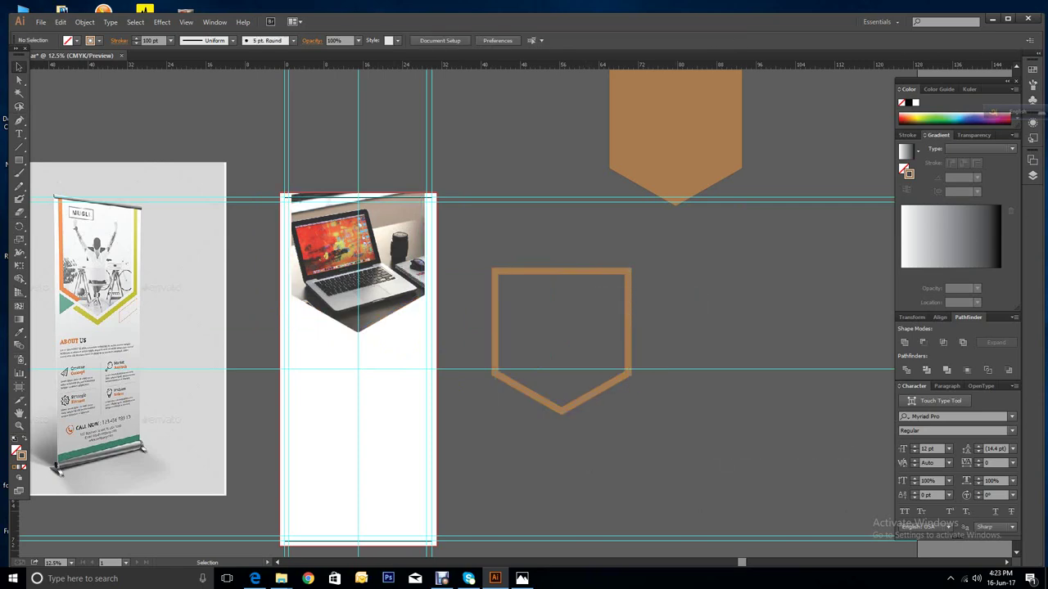
pyautogui.moveTo(549, 268); pyautogui.dragTo(354, 196)
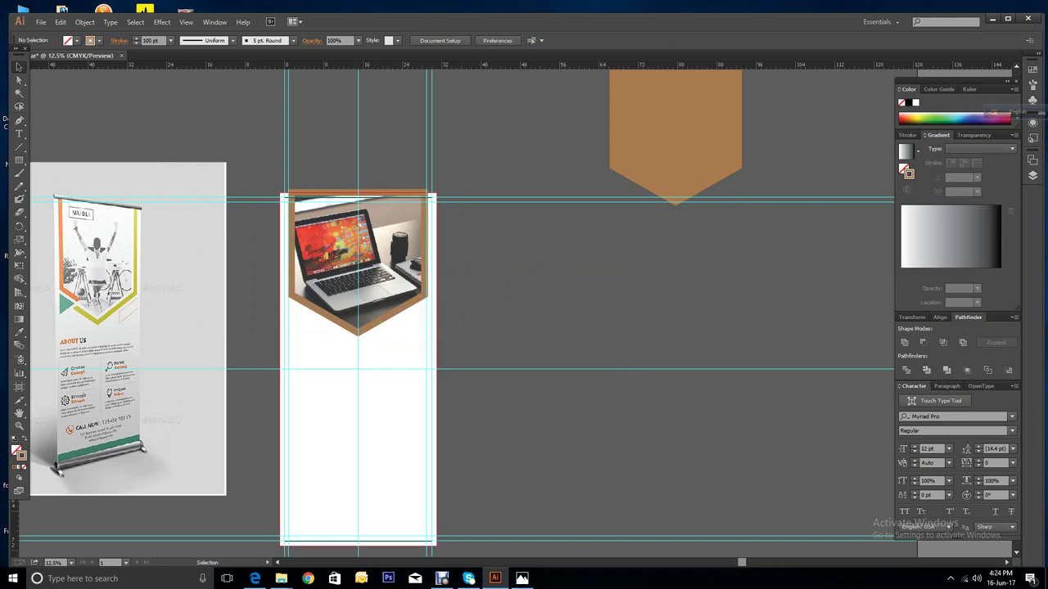
# Step: Shift the brown outline off the artboard and nudge the clipped photo slightly down along the centre guide
pyautogui.moveTo(398, 311); pyautogui.dragTo(619, 323)
pyautogui.moveTo(360, 313); pyautogui.dragTo(360, 316)
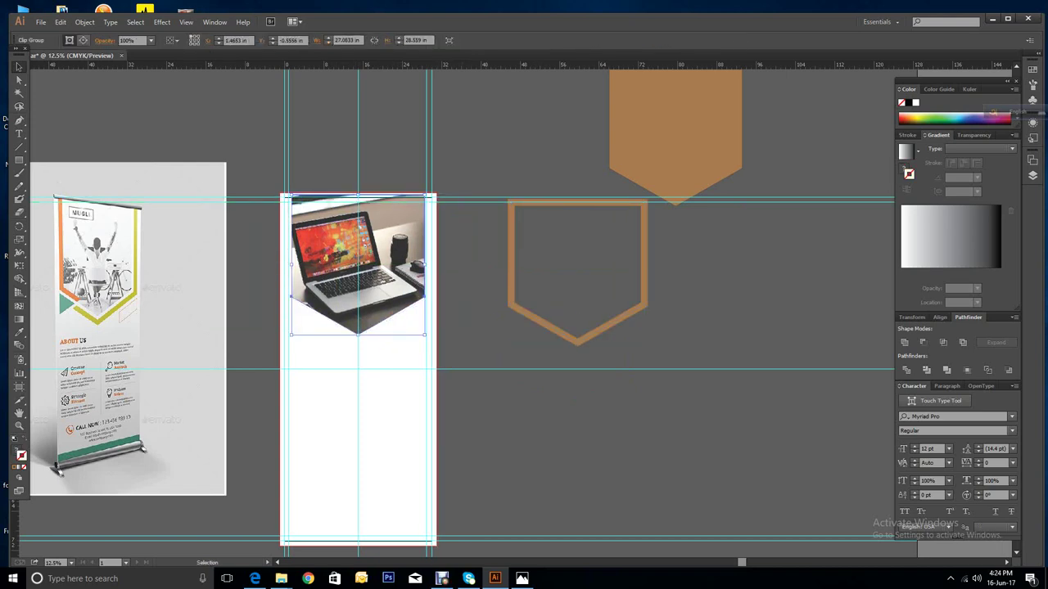
pyautogui.hotkey('ctrl', 'shift', 'a')
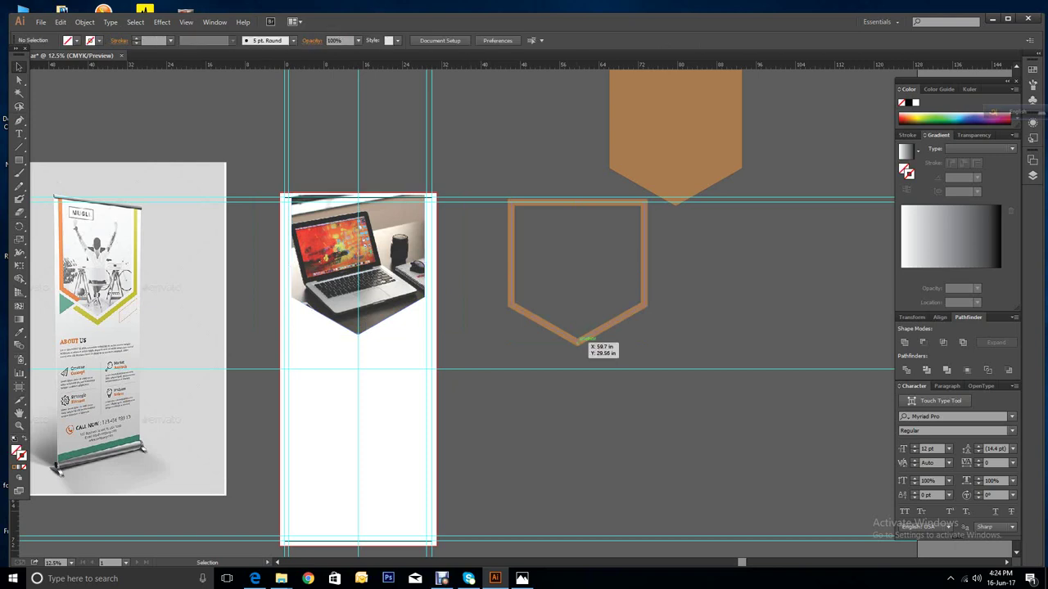
# Step: Expand the brown outline's fill and stroke into a solid frame shape
pyautogui.click(578, 340)
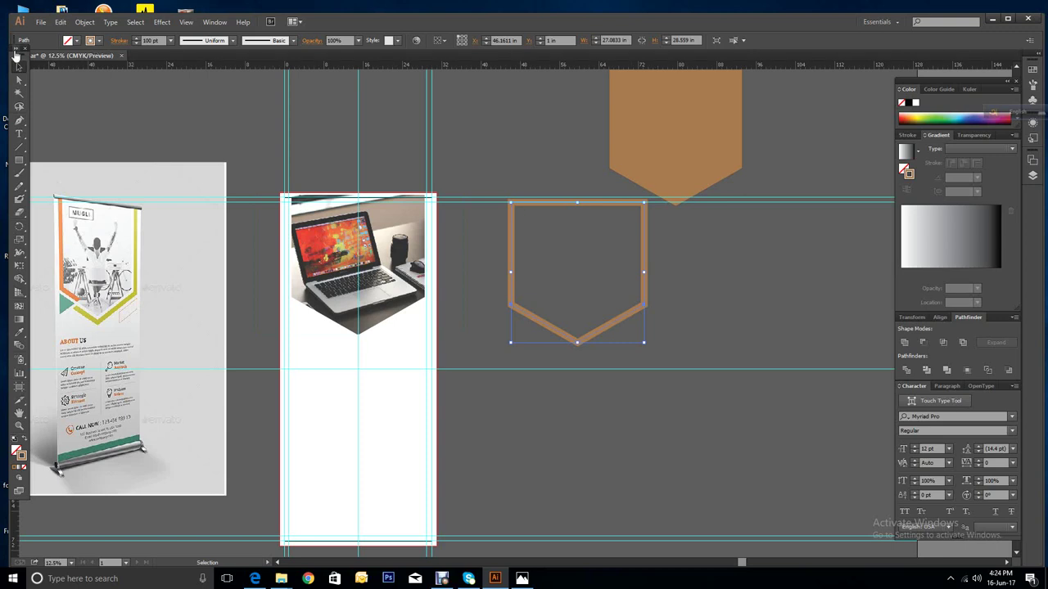
pyautogui.click(86, 24)
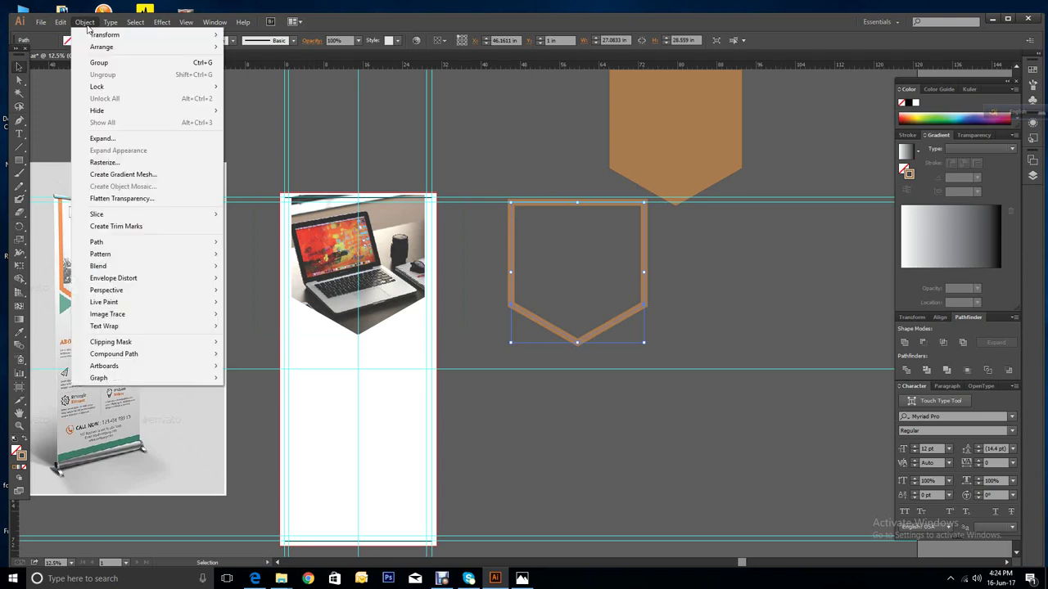
pyautogui.click(127, 139)
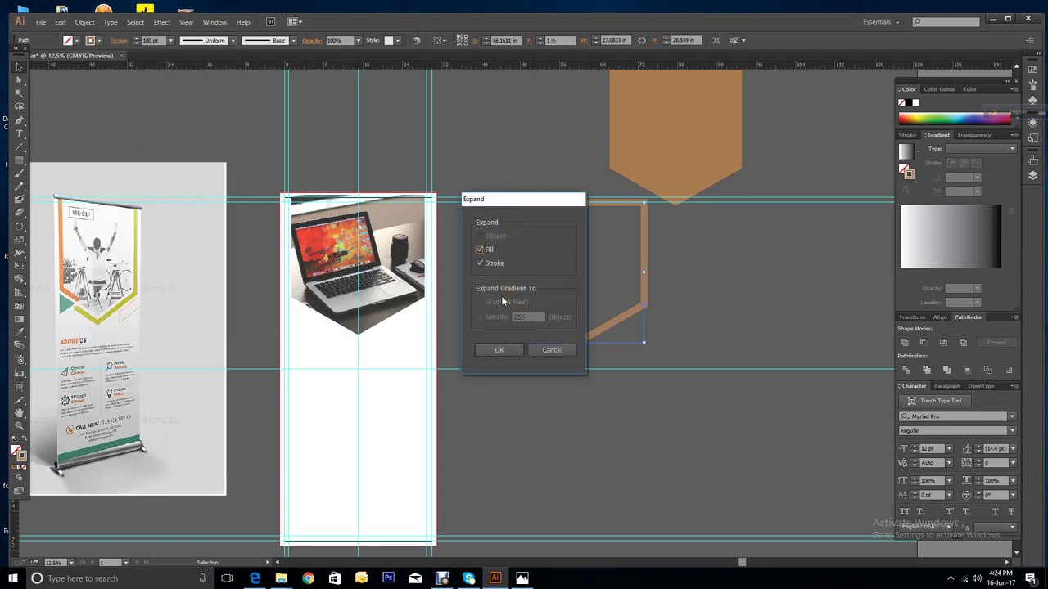
pyautogui.click(509, 353)
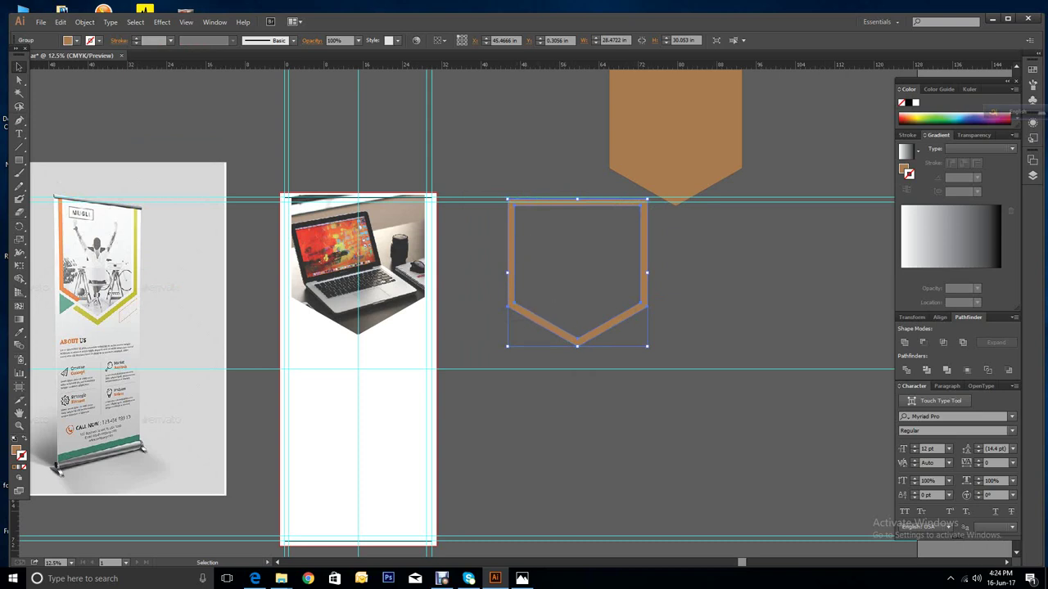
# Step: Try a darker brown swatch as the expanded frame's fill
pyautogui.click(77, 41)
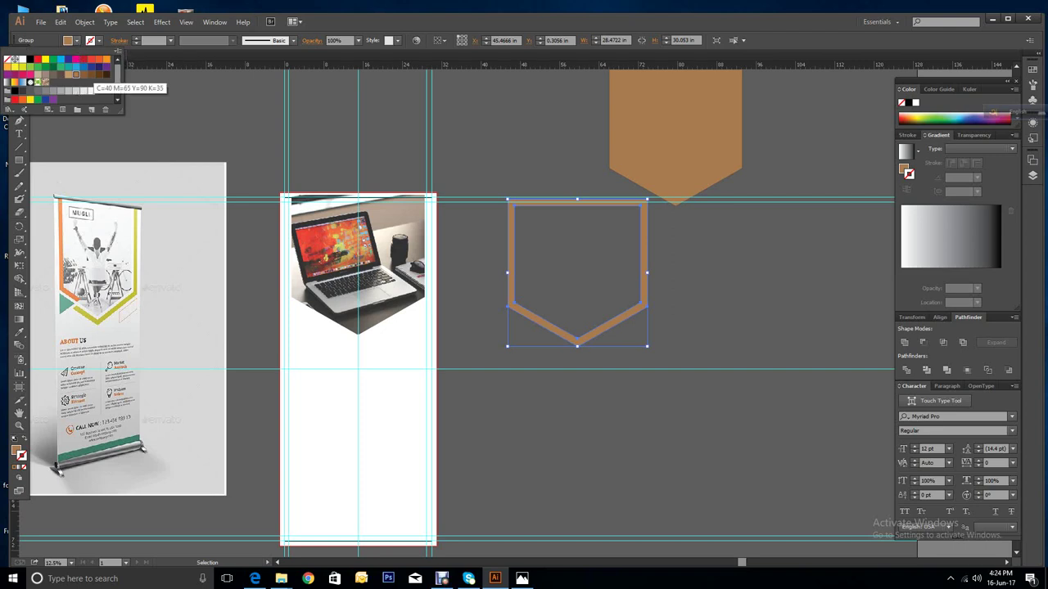
pyautogui.click(91, 75)
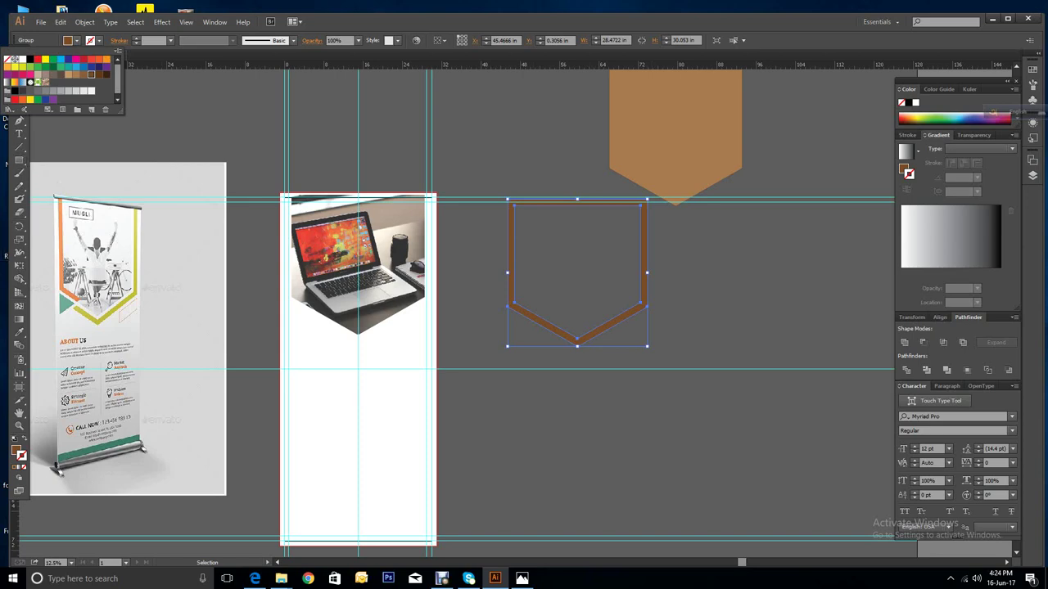
pyautogui.press('Escape')
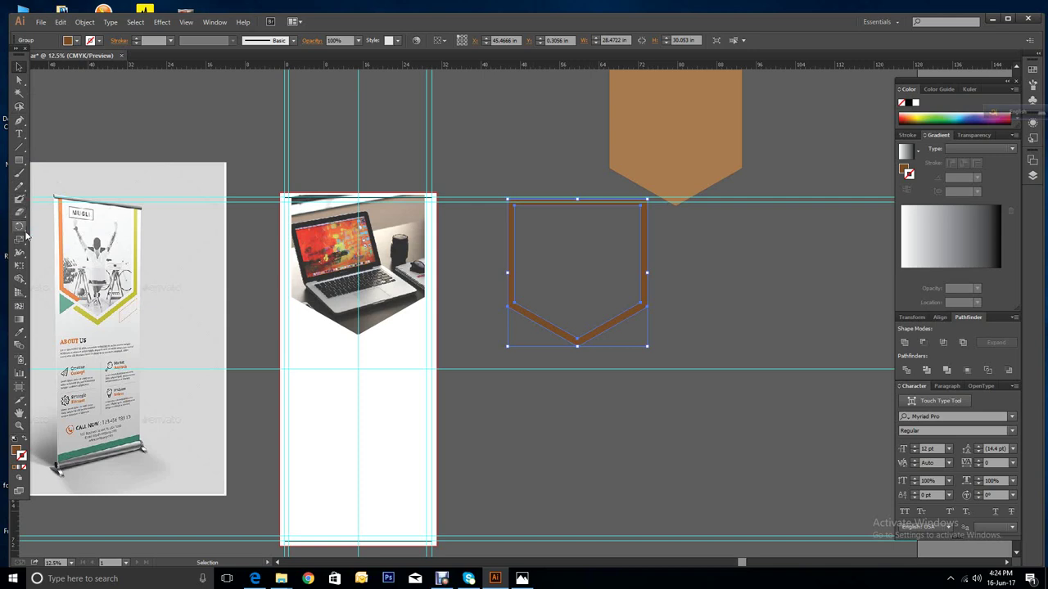
# Step: Fill the frame with the orange sampled from the reference banner's frame, then shift it slightly down clear of the brown shape
pyautogui.press('i')
pyautogui.click(62, 270)
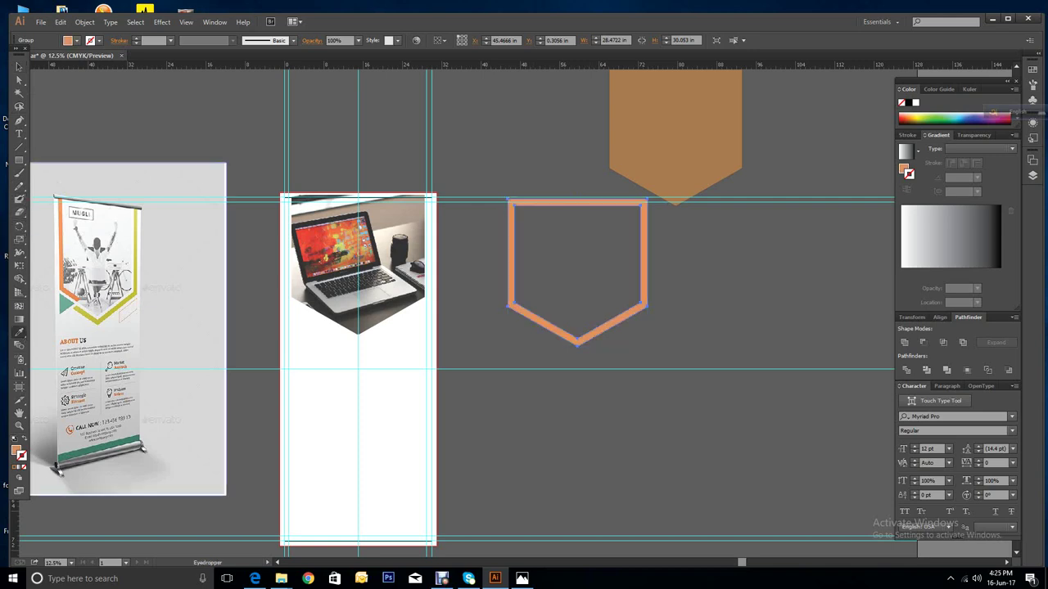
pyautogui.click(19, 66)
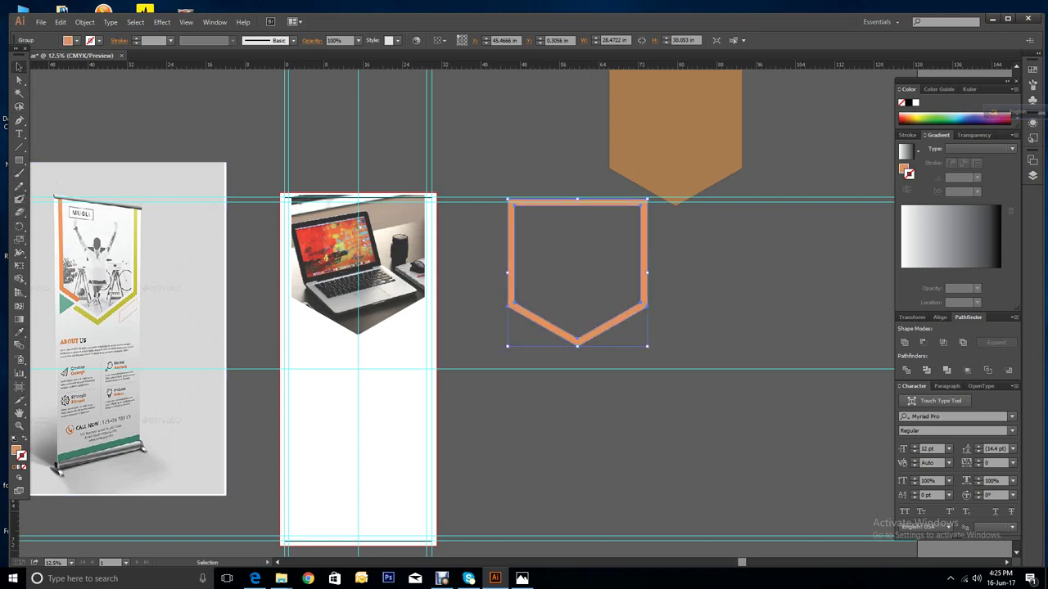
pyautogui.hotkey('ctrl', 'shift', 'a')
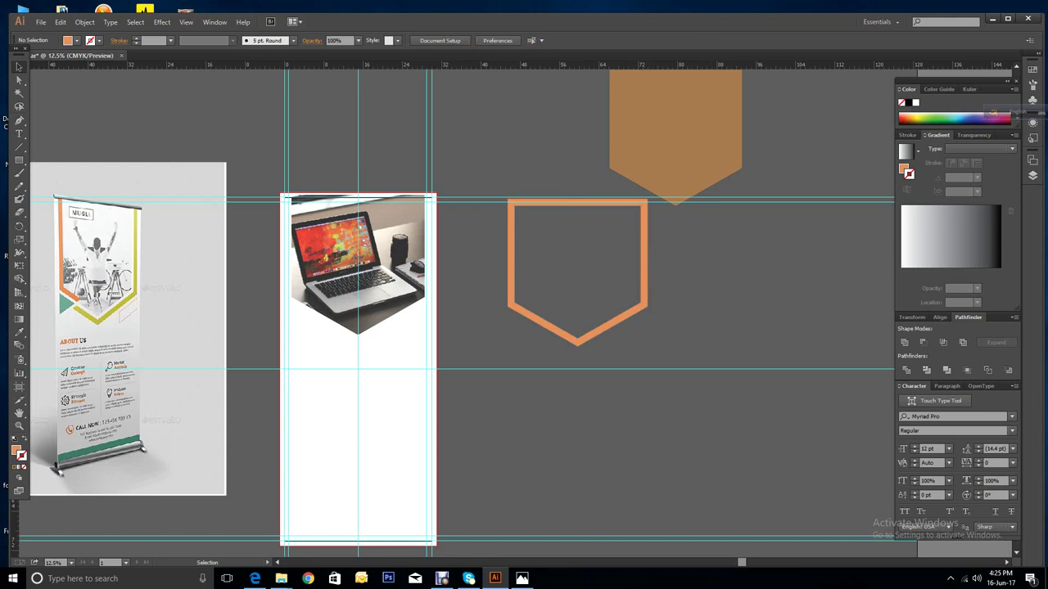
pyautogui.moveTo(647, 308); pyautogui.dragTo(653, 323)
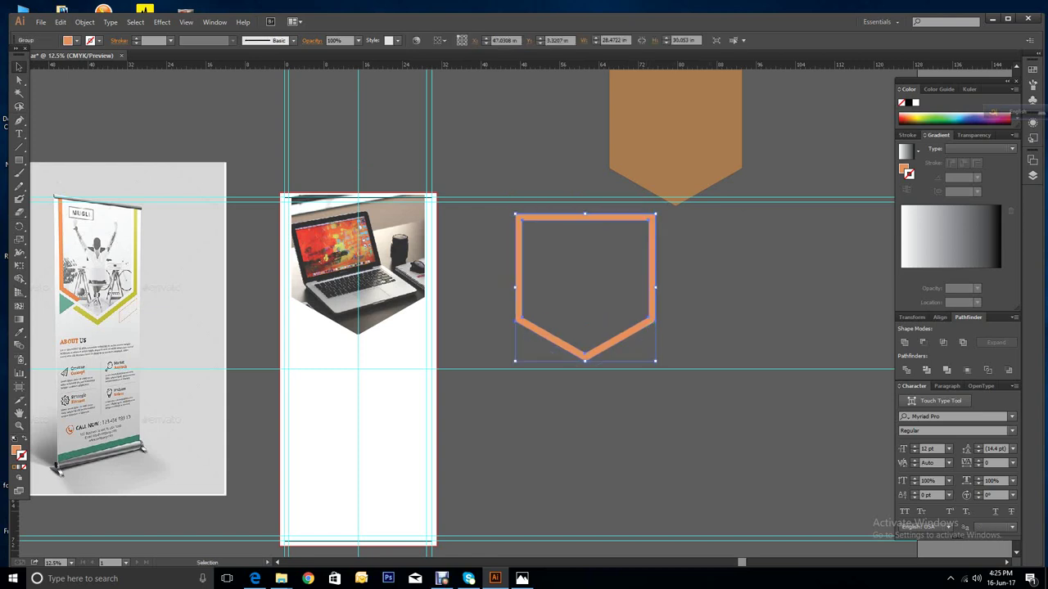
pyautogui.hotkey('ctrl', 'shift', 'a')
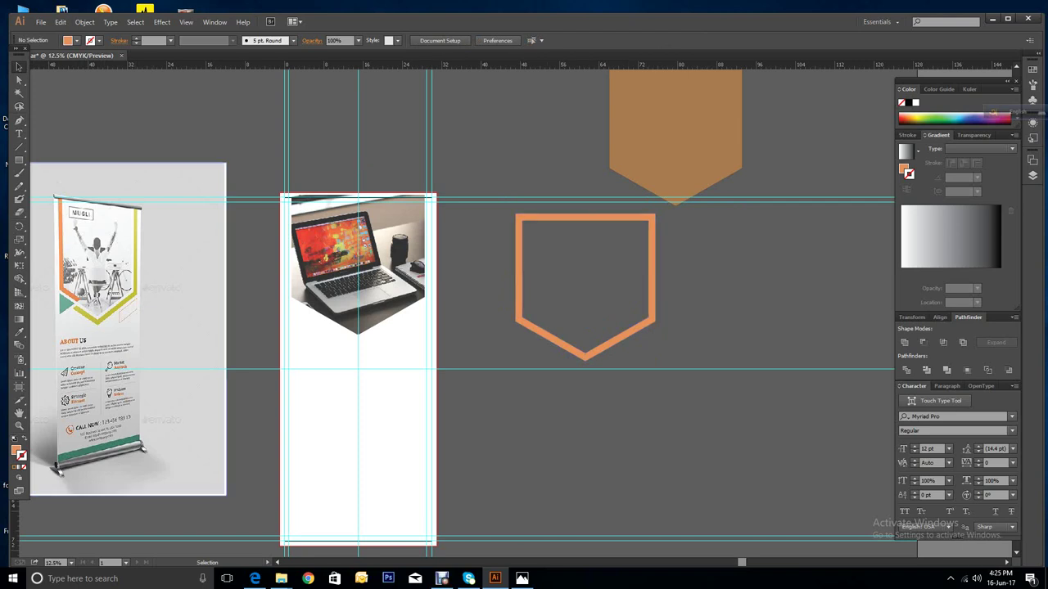
# Step: Draw a diagonal line about 9.19 in long at 225° across the frame's lower-left edge, with a CMYK Magenta stroke
pyautogui.click(20, 148)
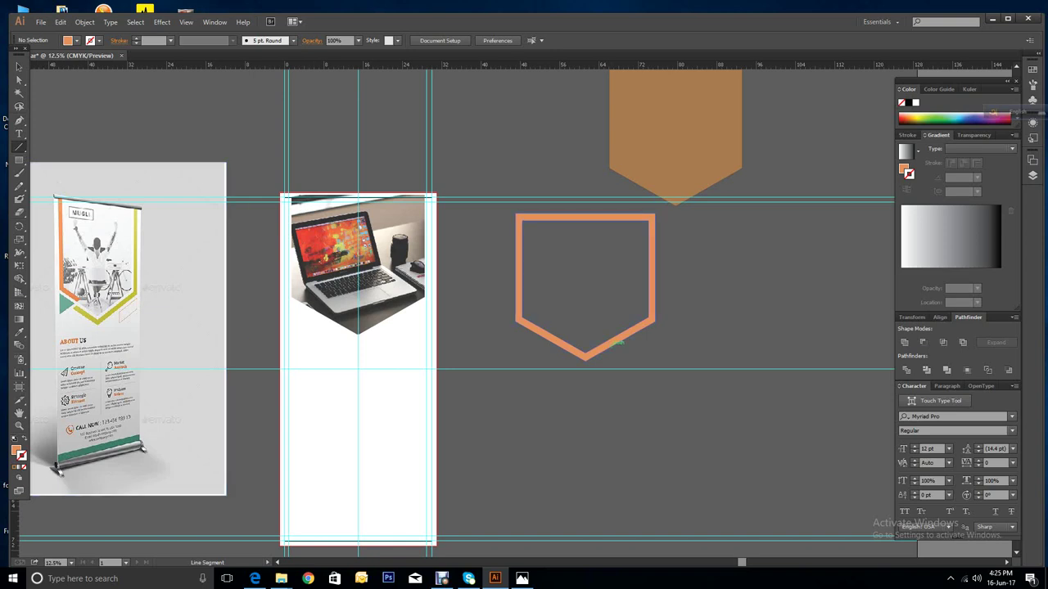
pyautogui.moveTo(573, 335); pyautogui.dragTo(533, 355)
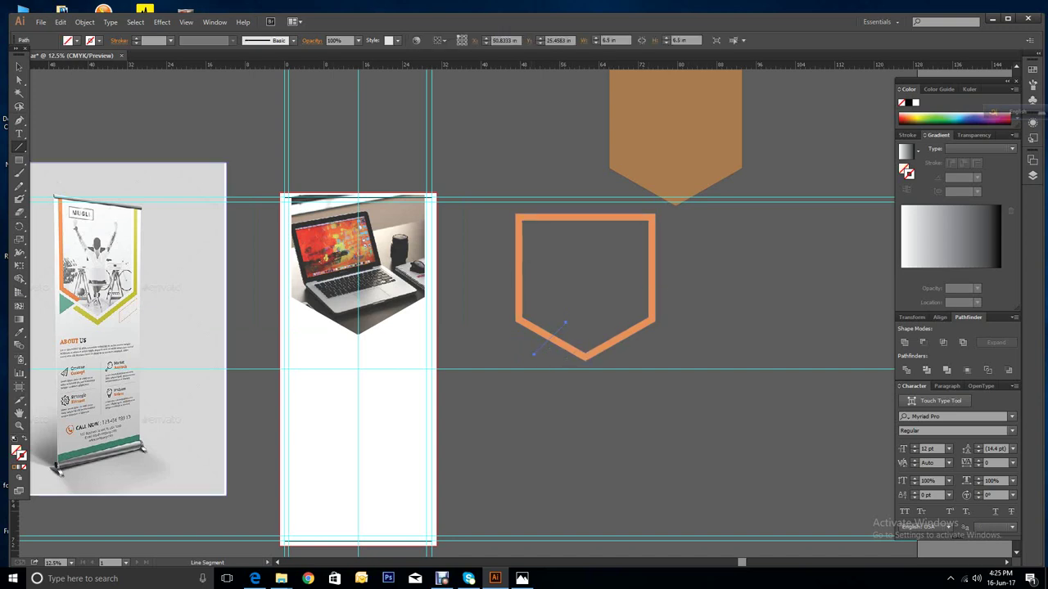
pyautogui.press('v')
pyautogui.click(99, 40)
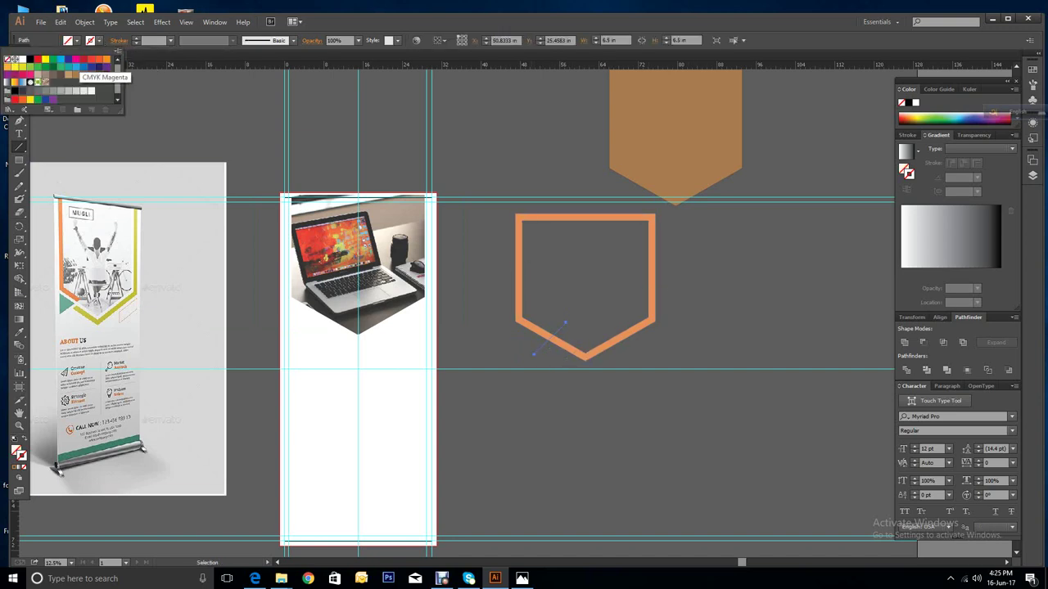
pyautogui.click(75, 59)
# Step: Set the diagonal line's stroke weight to 5 pt and keep the line selected for moving
pyautogui.click(136, 38)
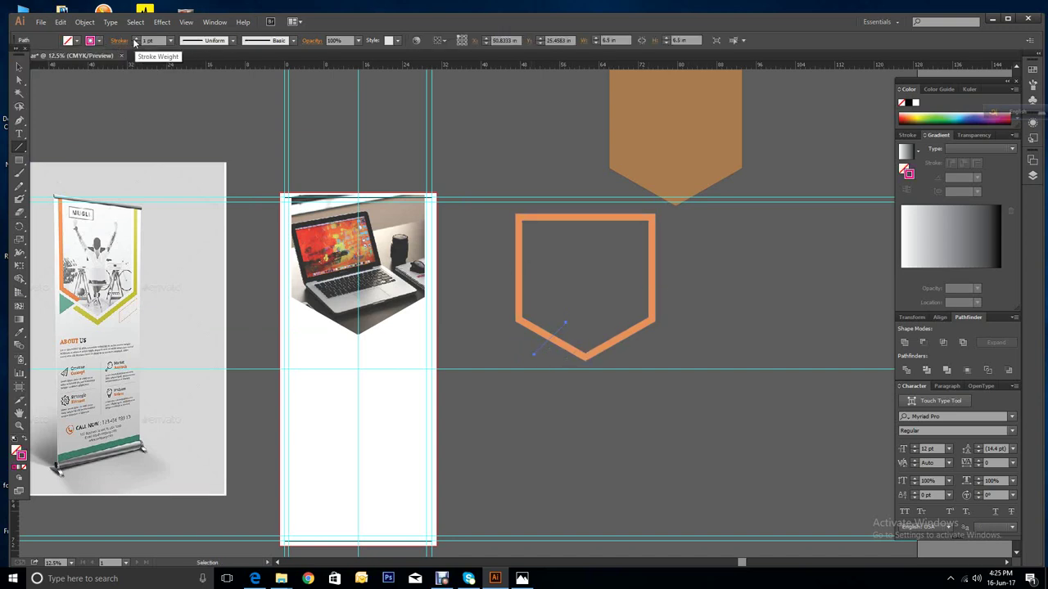
pyautogui.click(136, 37)
pyautogui.click(136, 38)
pyautogui.click(136, 37)
pyautogui.press('\\')
pyautogui.click(534, 354)
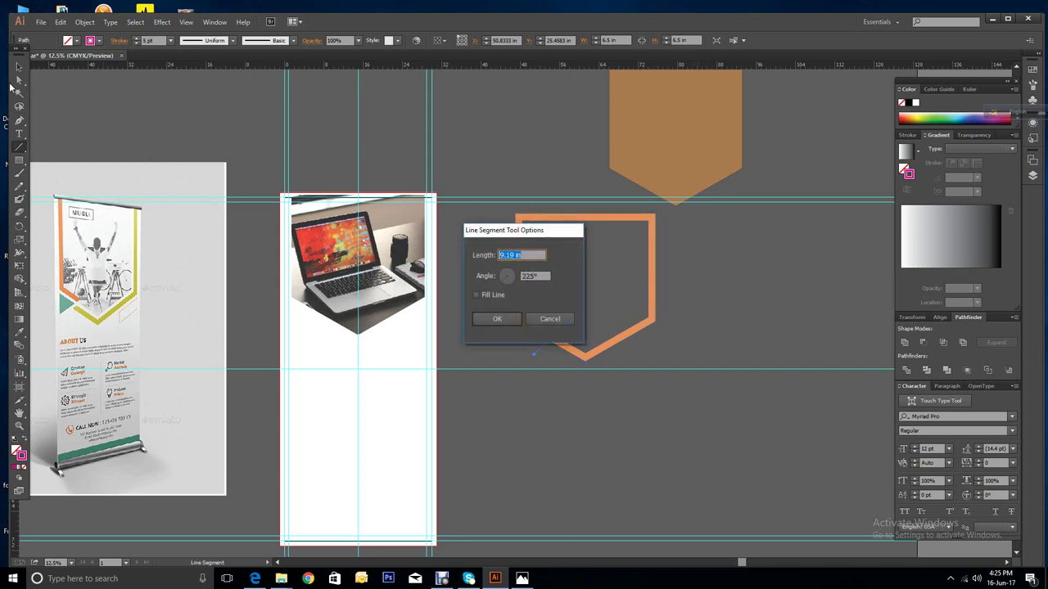
pyautogui.press('Return')
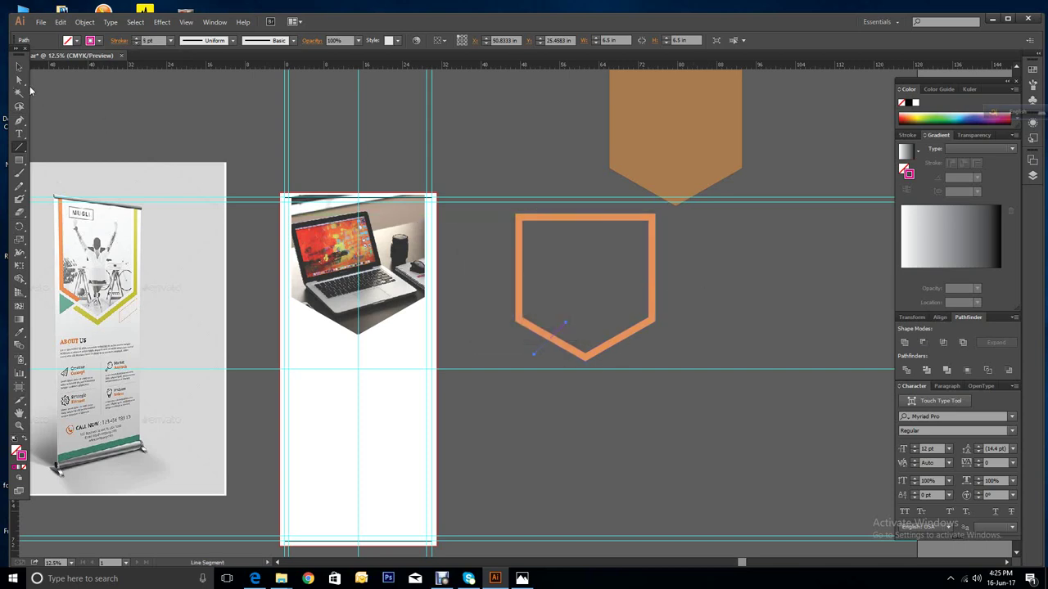
pyautogui.press('v')
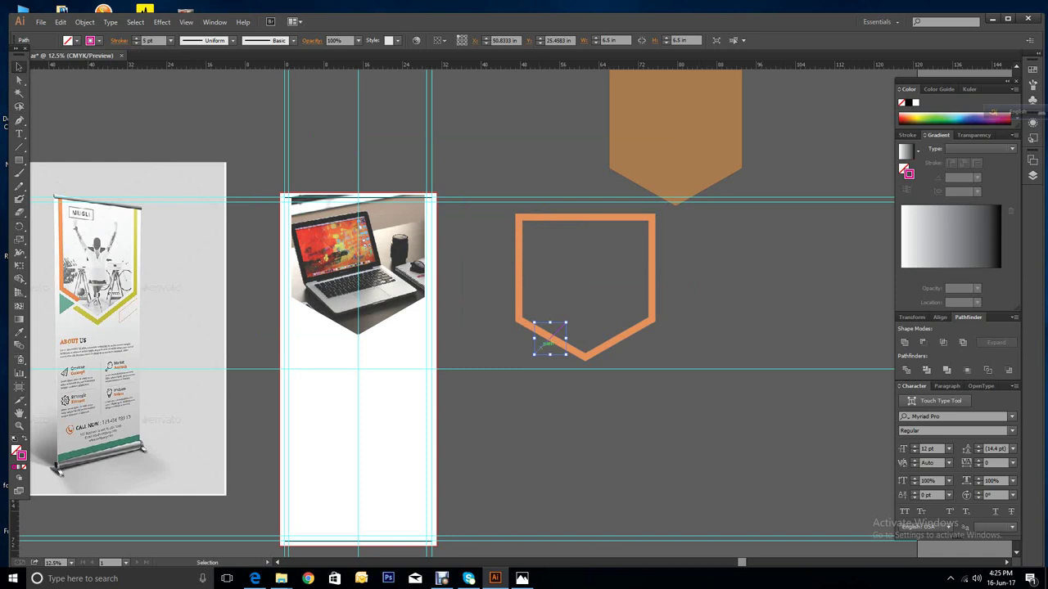
# Step: Try to split the orange frame at its lower-left edge by dividing it with the diagonal line using the Pathfinder
pyautogui.moveTo(542, 345); pyautogui.dragTo(537, 341)
pyautogui.hotkey('ctrl', 'shift', 'a')
pyautogui.moveTo(490, 219); pyautogui.dragTo(677, 368)
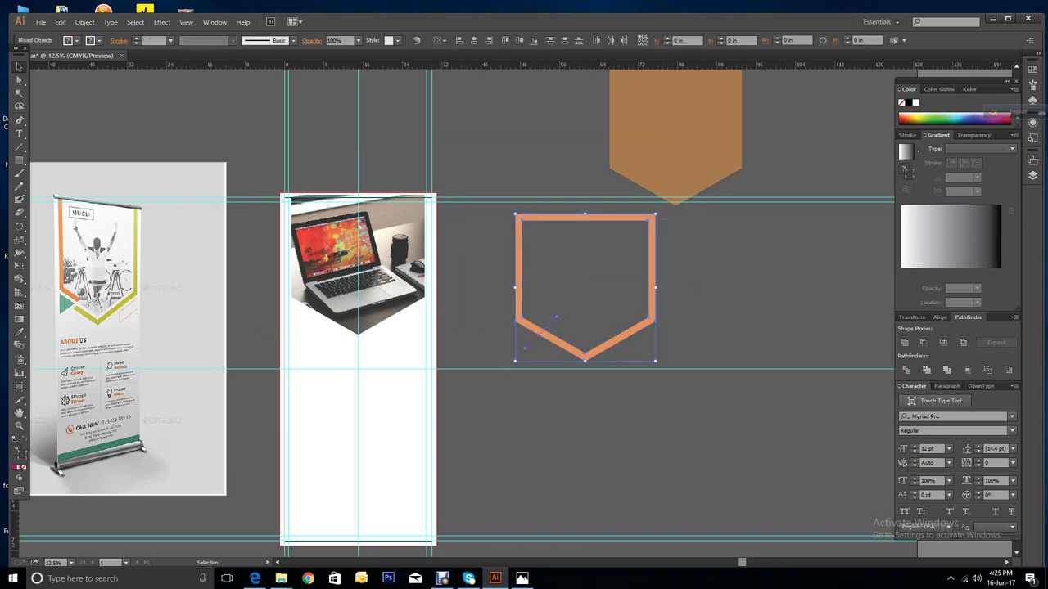
pyautogui.click(907, 372)
pyautogui.hotkey('ctrl', 'shift', 'a')
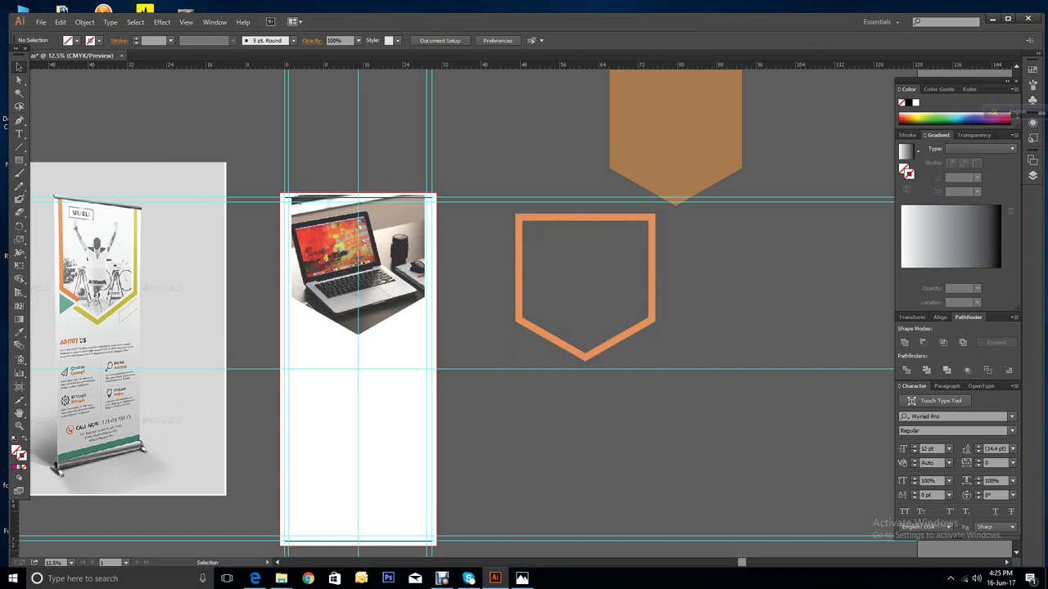
# Step: Ungroup the divided frame and try to pull its right and lower-left parts away separately
pyautogui.click(556, 341)
pyautogui.rightClick(555, 342)
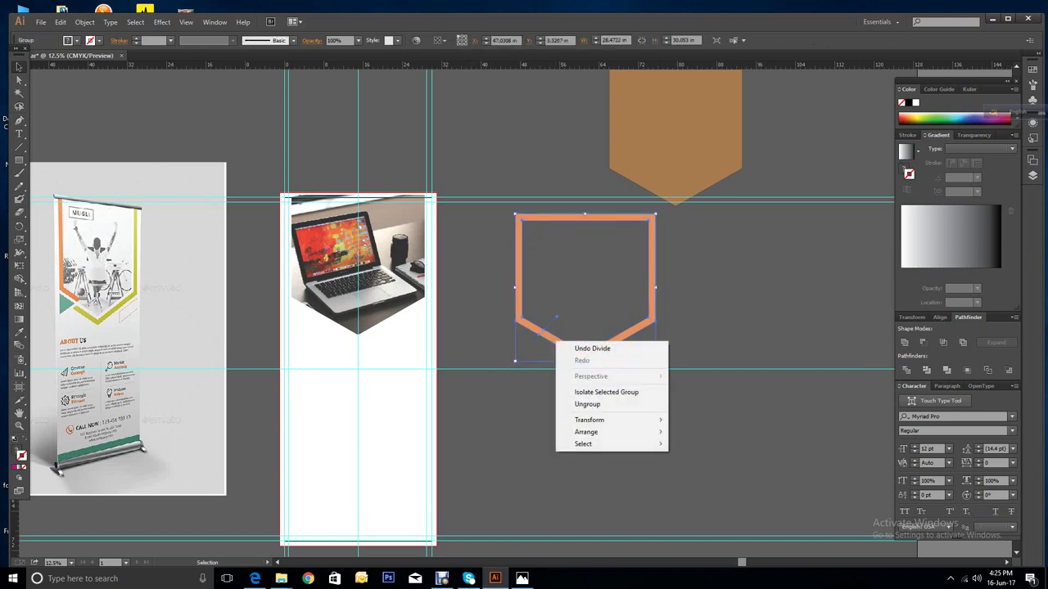
pyautogui.click(588, 403)
pyautogui.hotkey('ctrl', 'shift', 'a')
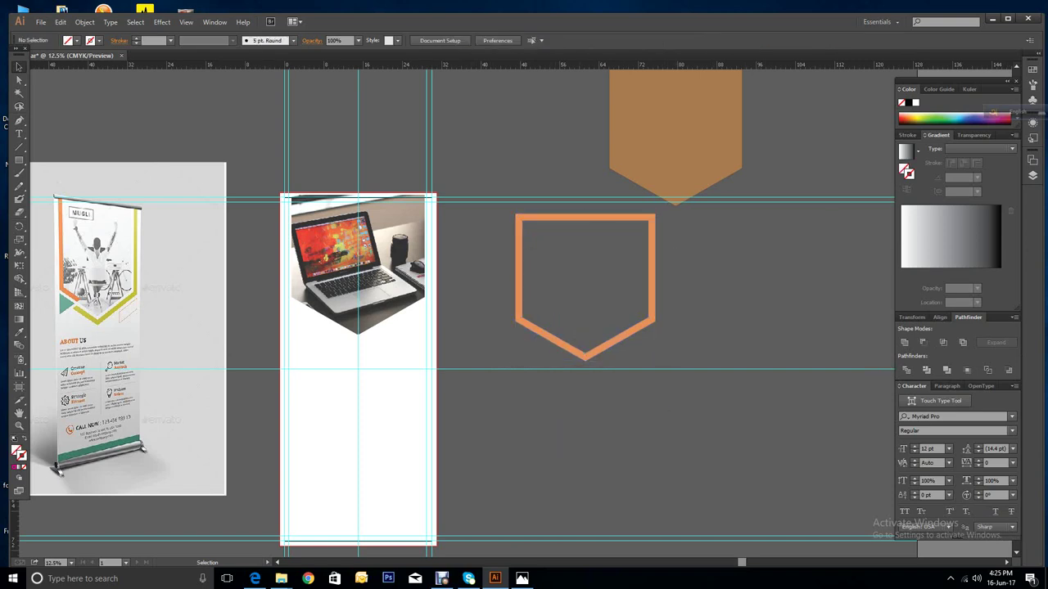
pyautogui.moveTo(652, 318); pyautogui.dragTo(719, 346)
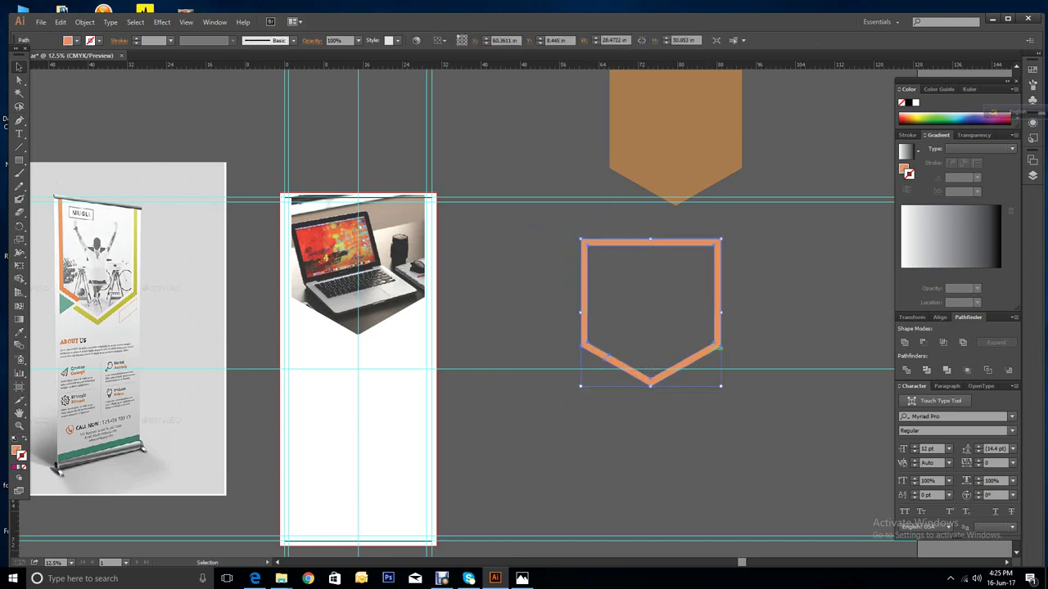
pyautogui.rightClick(711, 353)
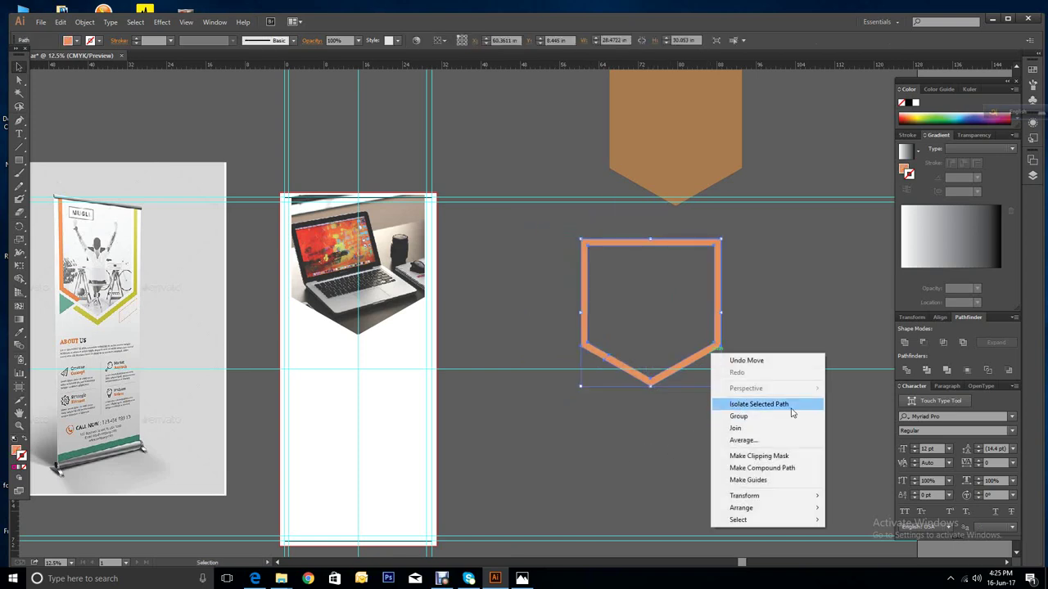
pyautogui.click(624, 483)
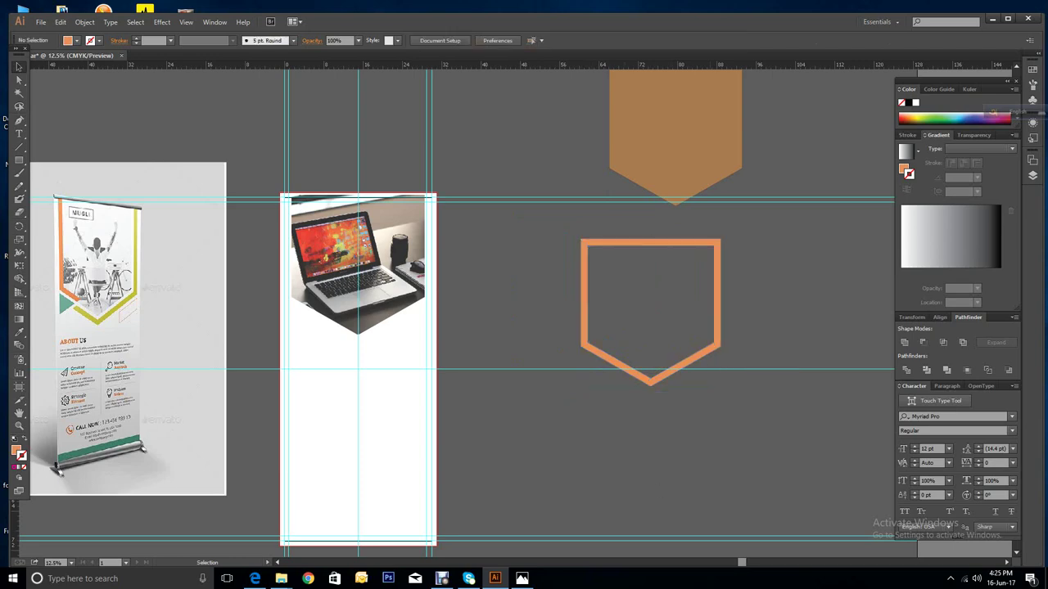
pyautogui.moveTo(612, 358); pyautogui.dragTo(538, 309)
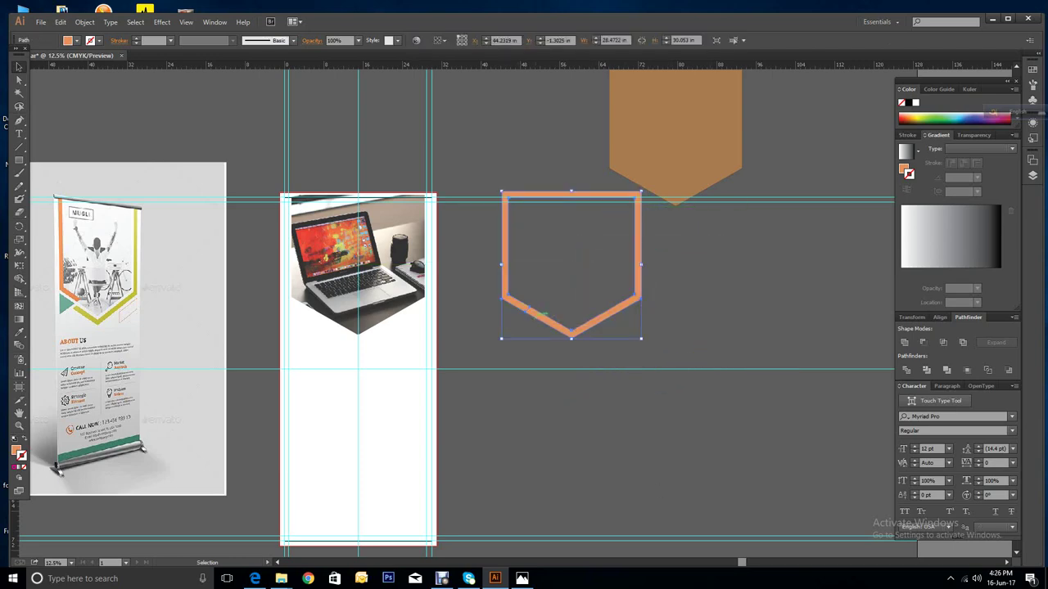
pyautogui.rightClick(539, 316)
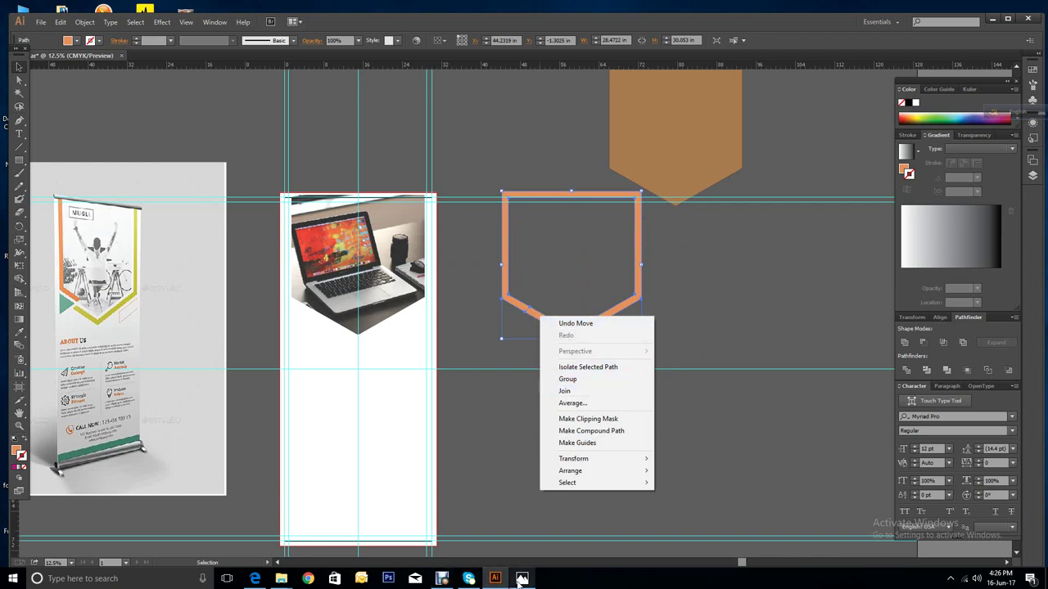
pyautogui.click(443, 579)
pyautogui.click(407, 468)
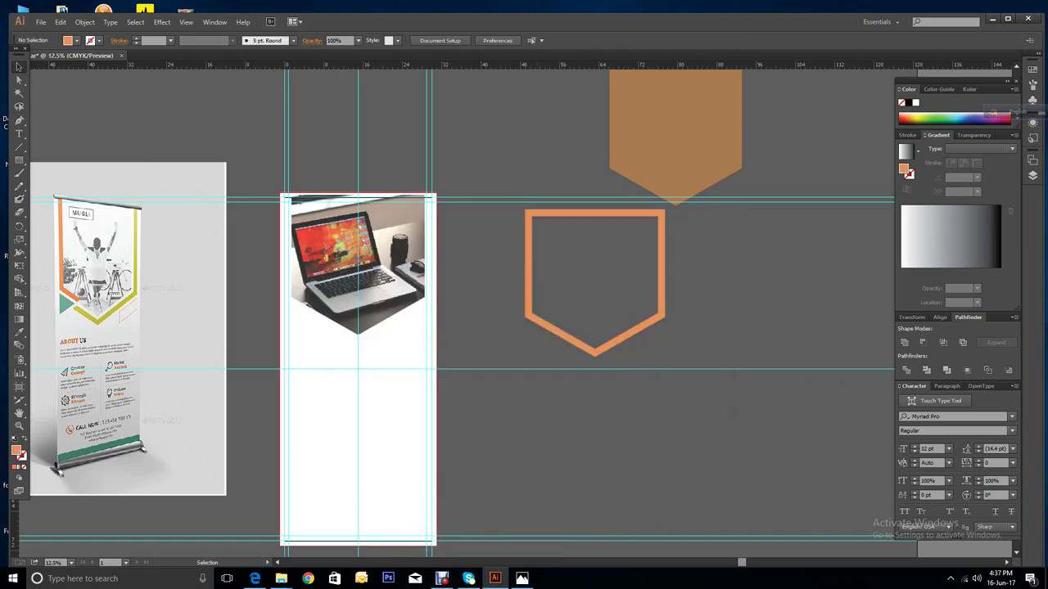
# Step: Draw a horizontal orange rectangle about 16.67 in wide and 2 in high below the frame
pyautogui.click(18, 160)
pyautogui.moveTo(615, 435); pyautogui.dragTo(697, 443)
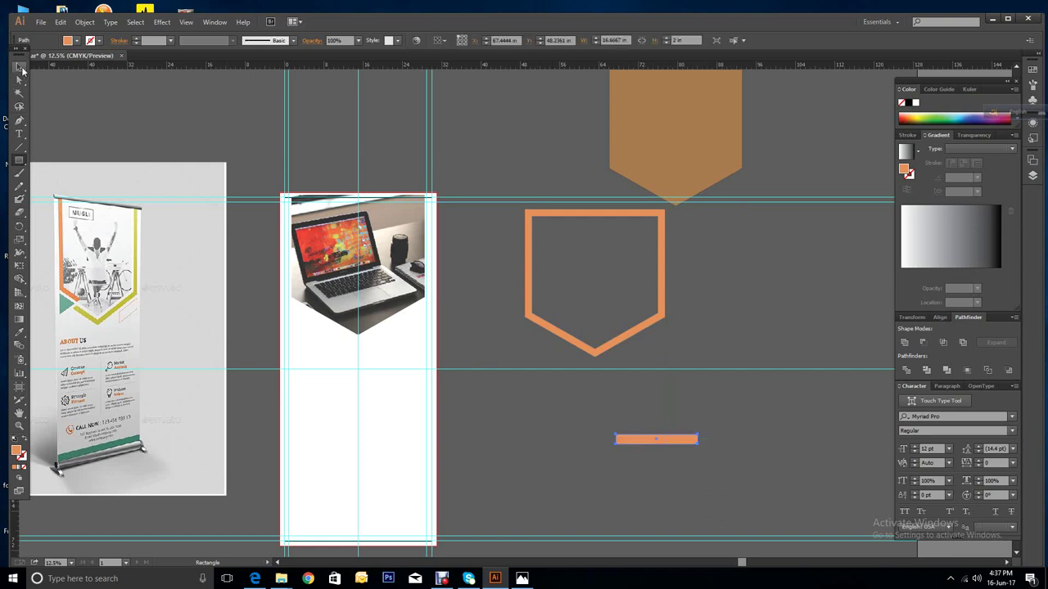
pyautogui.press('v')
pyautogui.moveTo(701, 445); pyautogui.dragTo(696, 475)
pyautogui.click(736, 491)
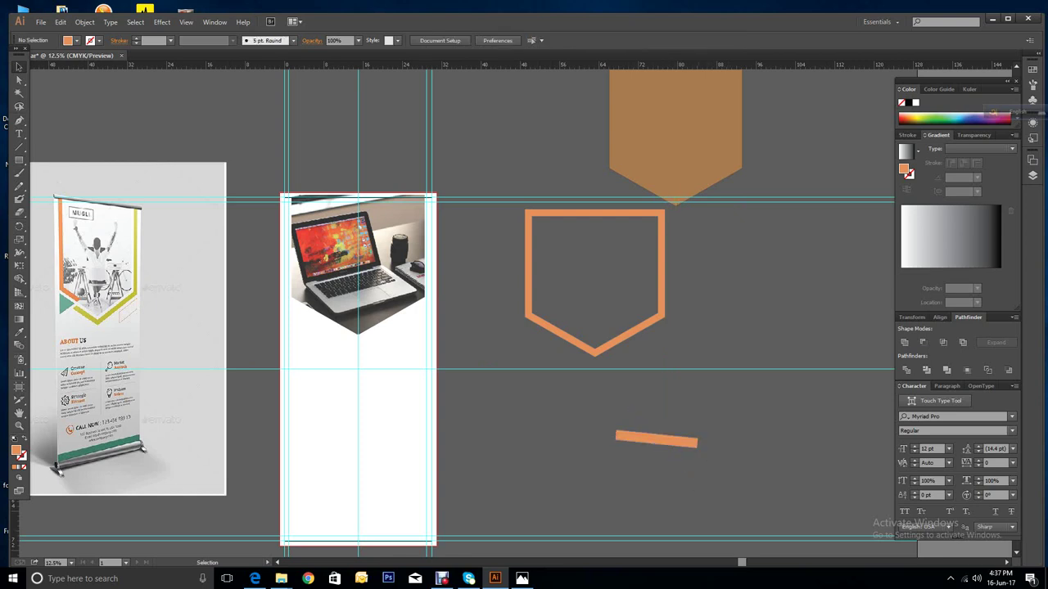
pyautogui.click(696, 442)
pyautogui.rightClick(745, 250)
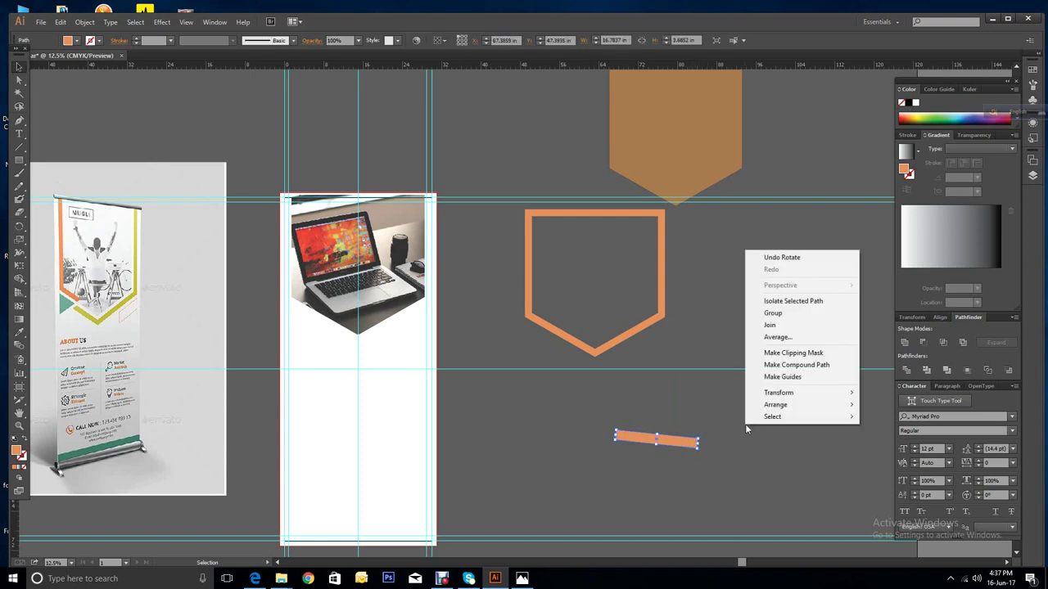
pyautogui.click(790, 259)
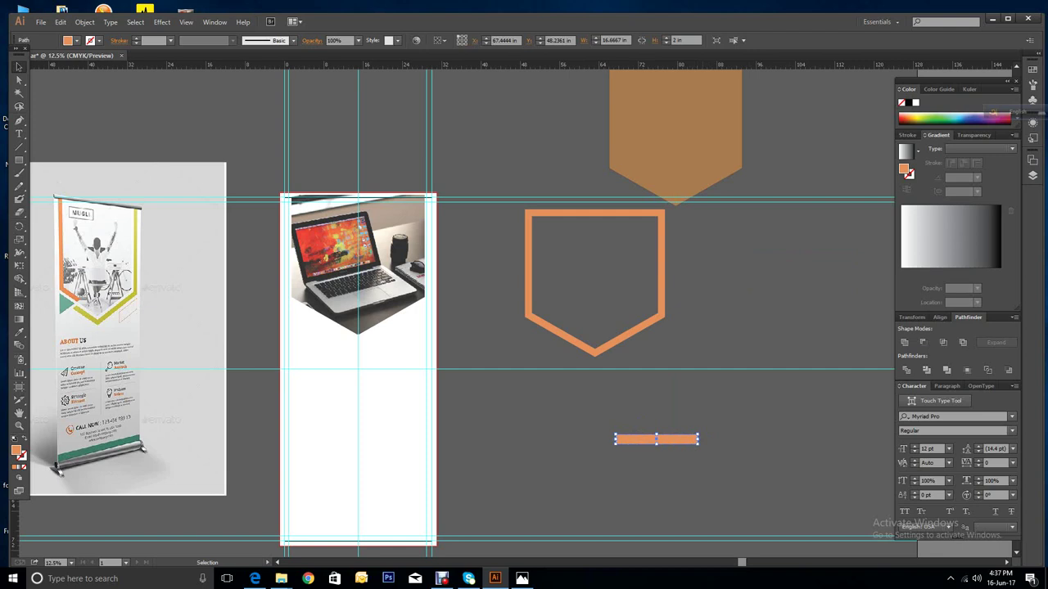
# Step: Rotate the orange bar to a 45° diagonal and move it across the frame's lower-left edge
pyautogui.moveTo(697, 440); pyautogui.dragTo(705, 486)
pyautogui.moveTo(721, 434); pyautogui.dragTo(733, 406)
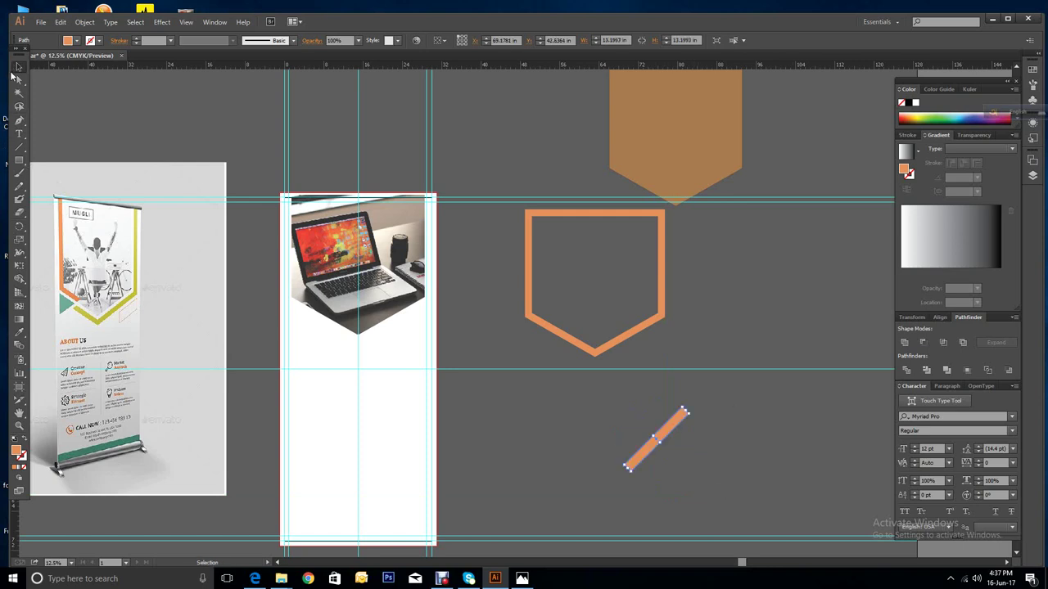
pyautogui.hotkey('ctrl', 'shift', 'a')
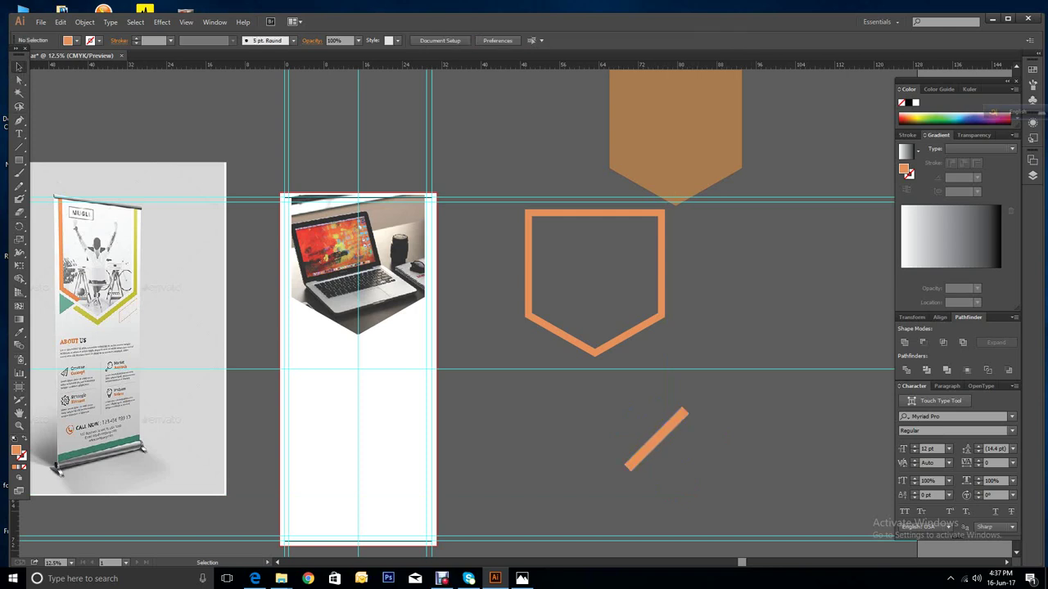
pyautogui.moveTo(655, 439); pyautogui.dragTo(573, 320)
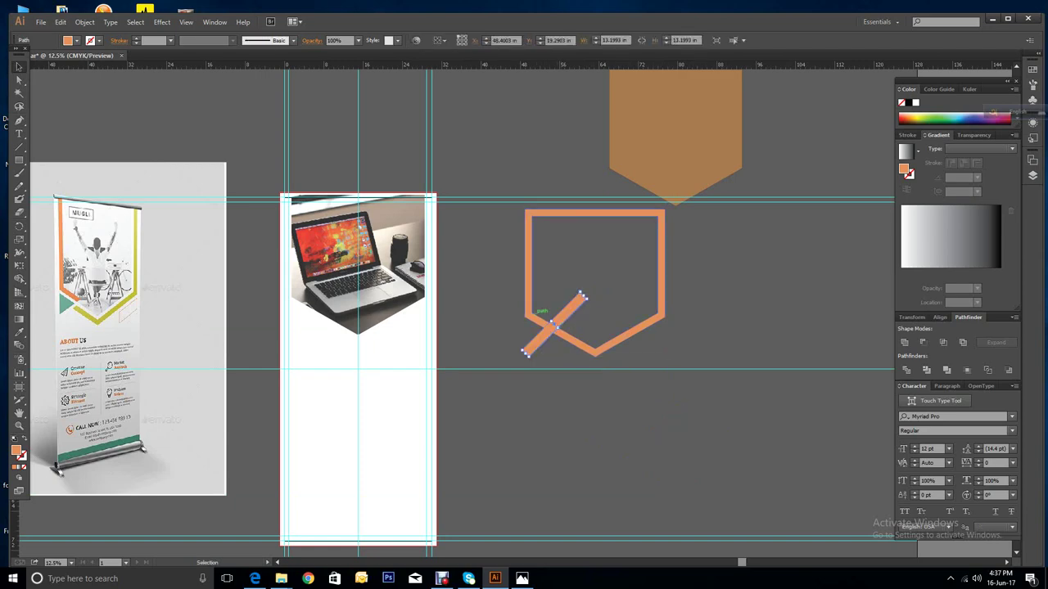
# Step: Place a copy of the diagonal bar below the frame and make the bar crossing the frame thinner
pyautogui.keyDown('alt'); pyautogui.moveTo(555, 325); pyautogui.dragTo(597, 450); pyautogui.keyUp('alt')
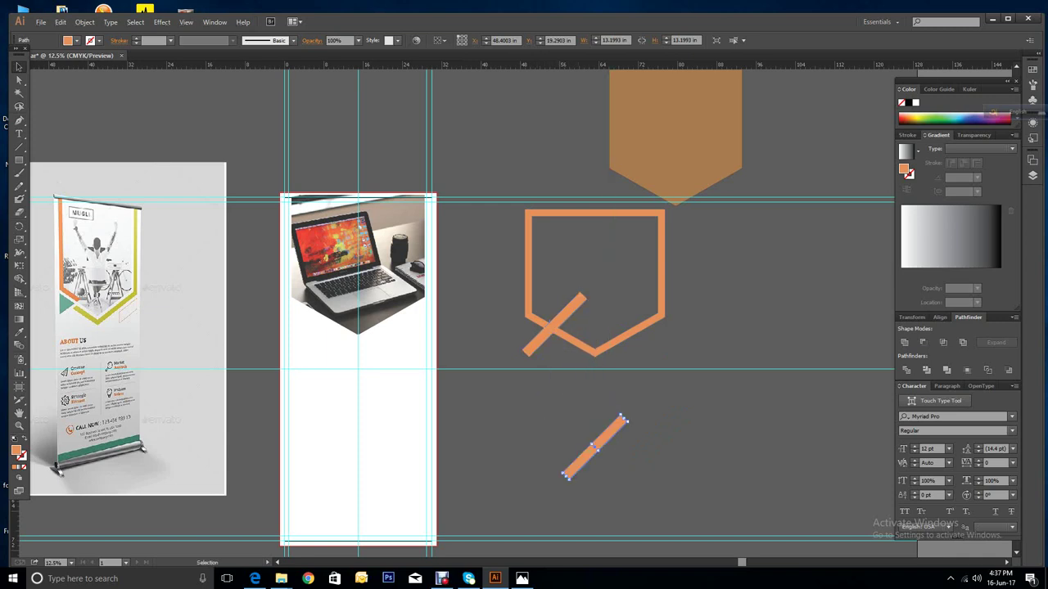
pyautogui.click(559, 326)
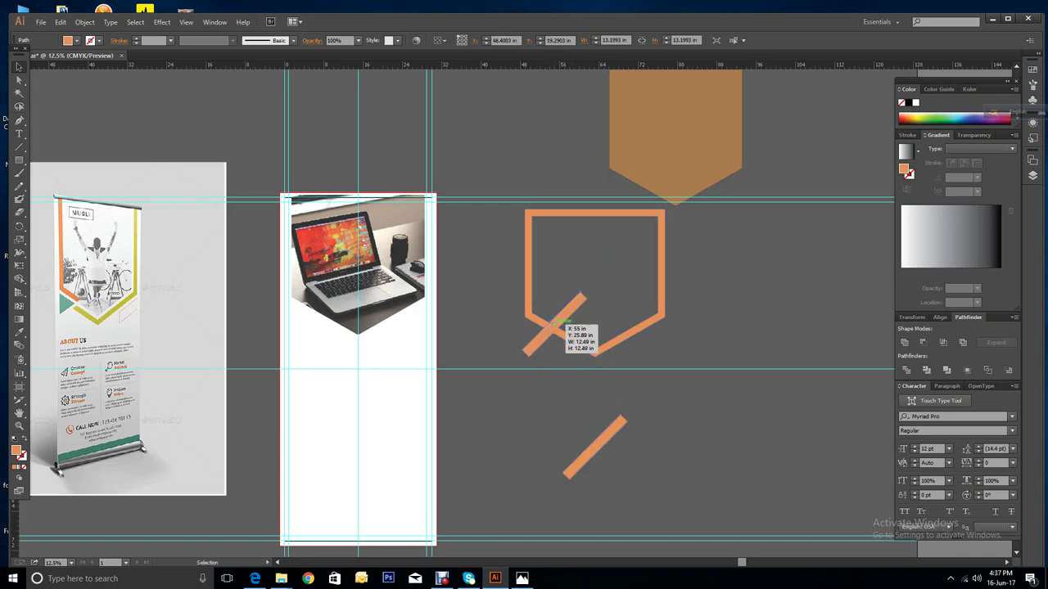
pyautogui.hotkey('ctrl', 'z')
pyautogui.hotkey('ctrl', 'shift', 'a')
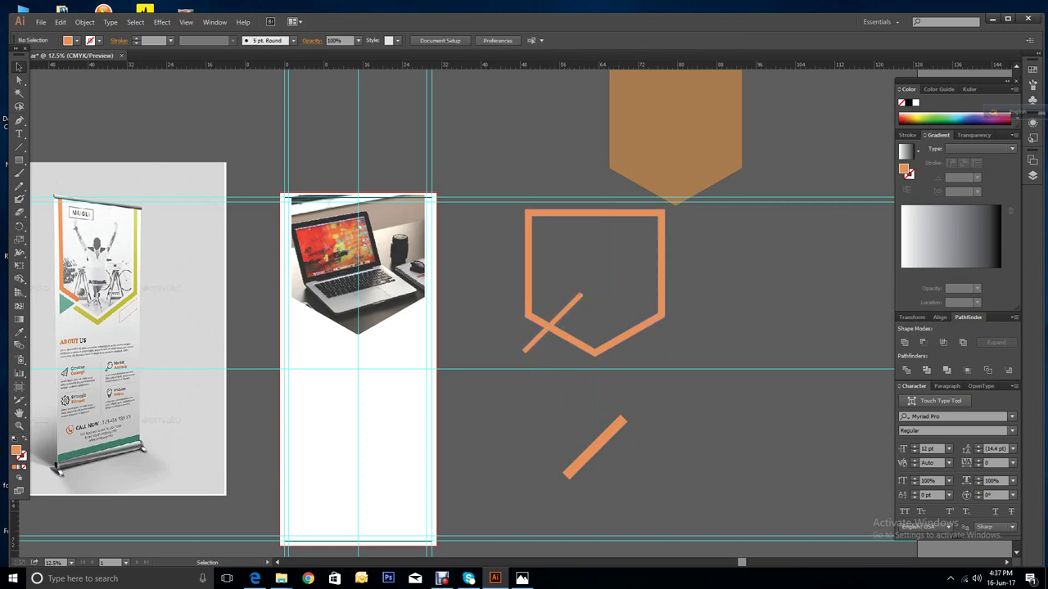
# Step: Rotate the spare diagonal bar below the frame until it stands vertical
pyautogui.scroll(2, 469, 313)
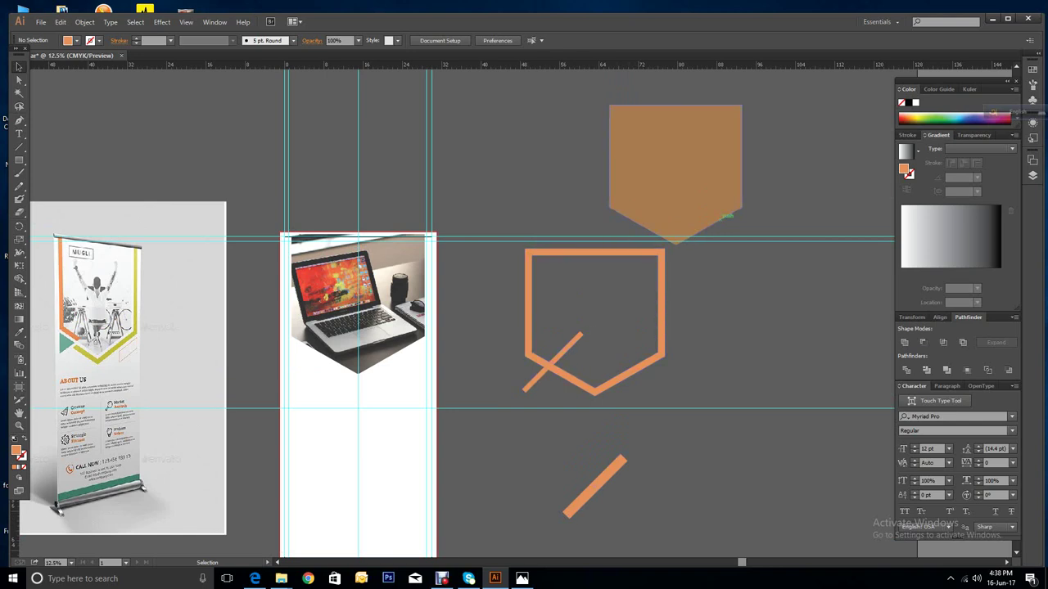
pyautogui.click(595, 486)
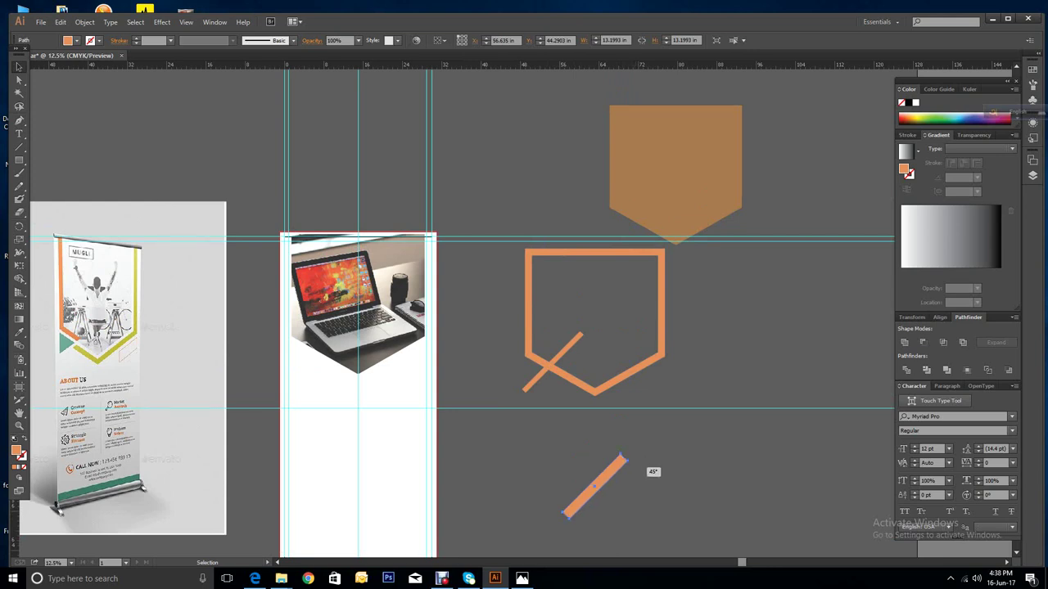
pyautogui.moveTo(659, 478); pyautogui.dragTo(665, 493)
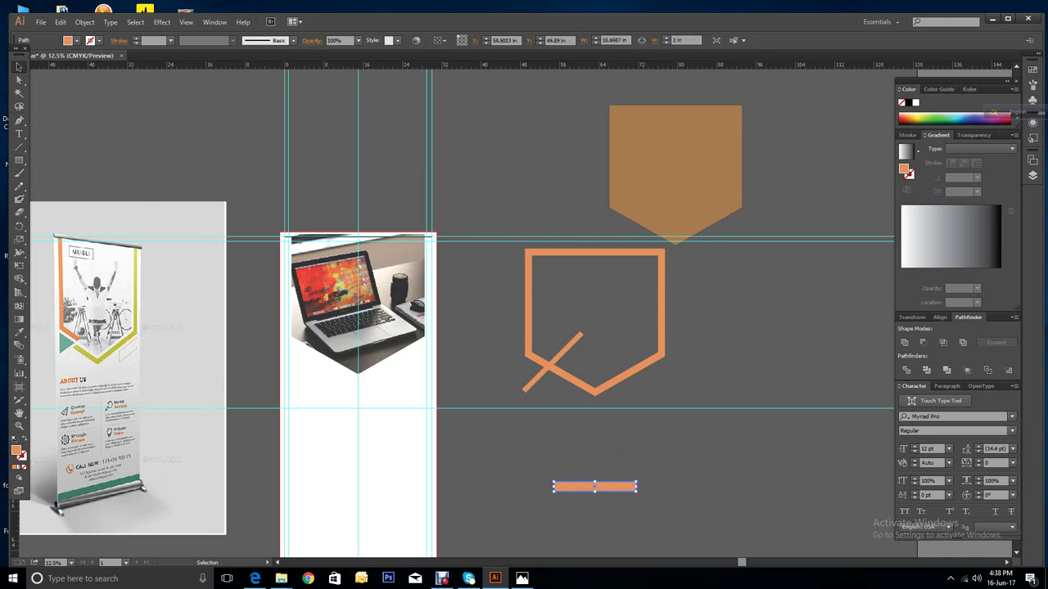
pyautogui.moveTo(642, 486); pyautogui.dragTo(602, 425)
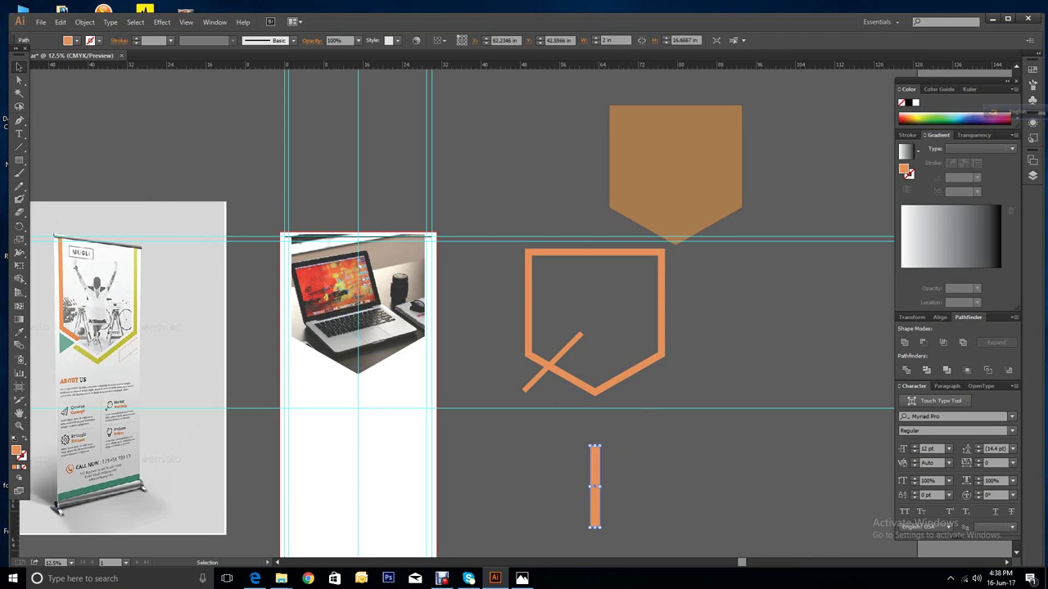
# Step: Place copies of the vertical bar across the frame's top-left and top-right corners, and move the brown shape clear of the frame
pyautogui.moveTo(595, 488); pyautogui.dragTo(536, 235)
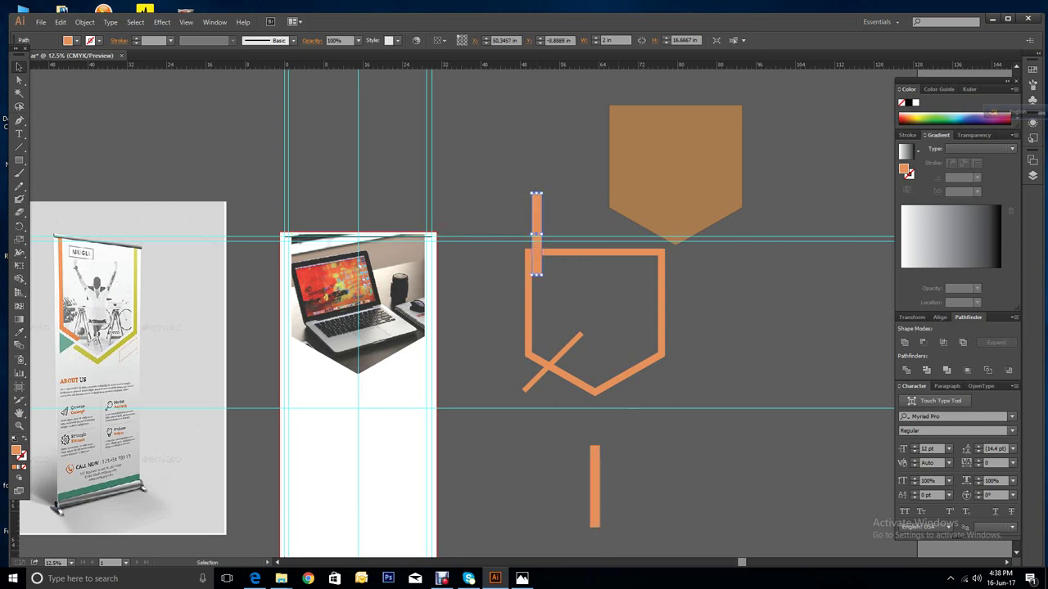
pyautogui.moveTo(596, 485); pyautogui.dragTo(658, 233)
pyautogui.click(696, 262)
pyautogui.moveTo(723, 155); pyautogui.dragTo(889, 510)
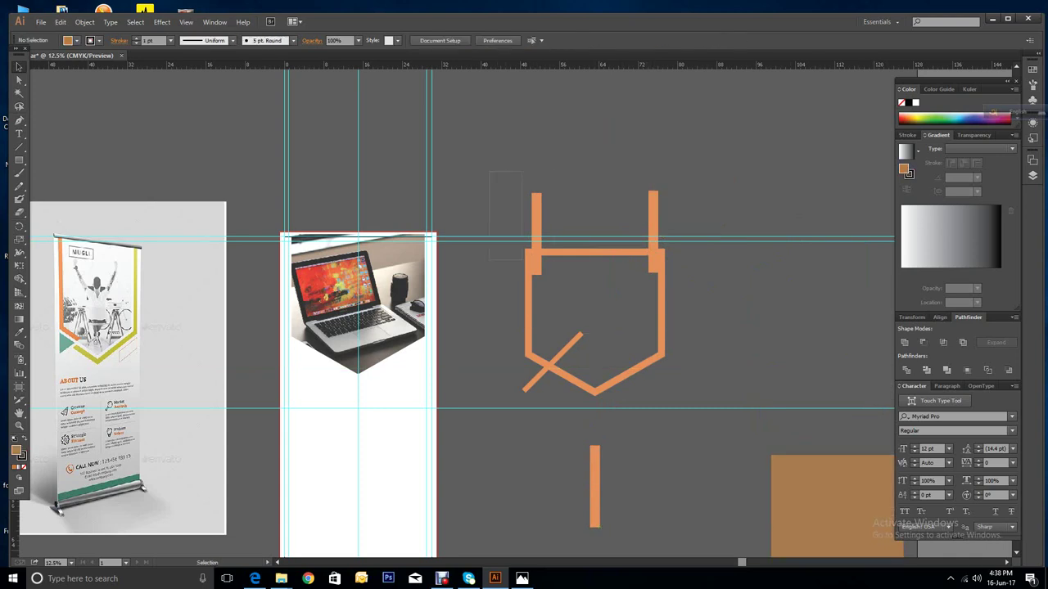
# Step: Divide the frame with the three overlapping bars using the Pathfinder and ungroup the resulting pieces
pyautogui.moveTo(697, 381); pyautogui.dragTo(670, 383)
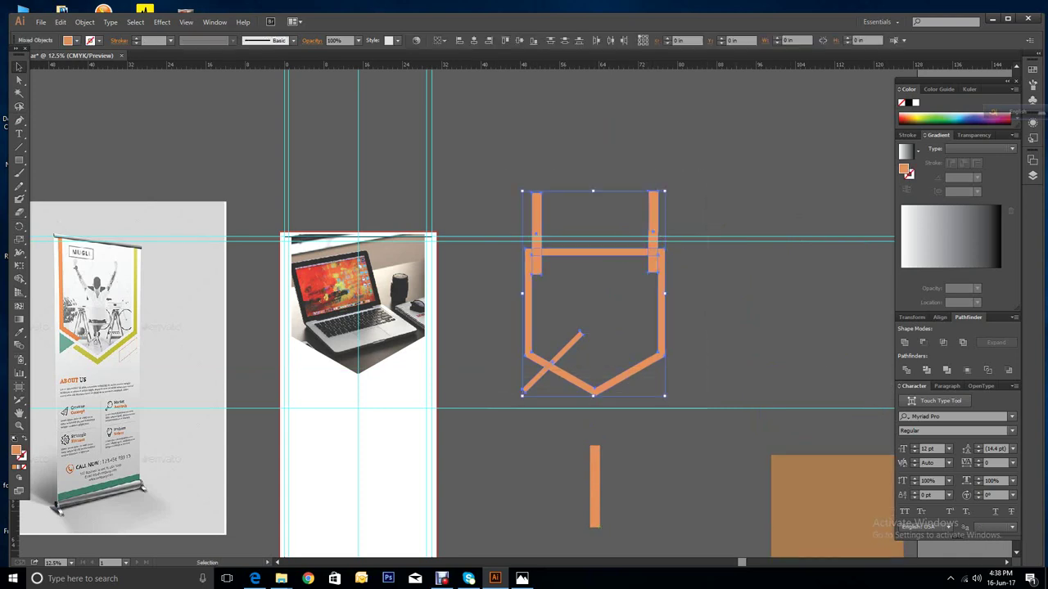
pyautogui.click(906, 371)
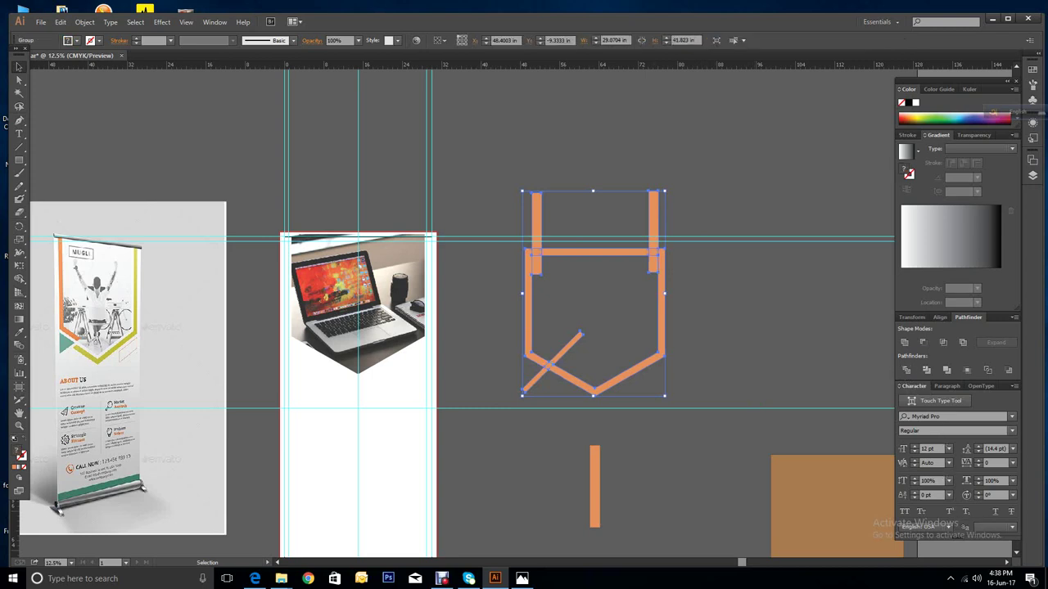
pyautogui.rightClick(606, 325)
pyautogui.click(644, 391)
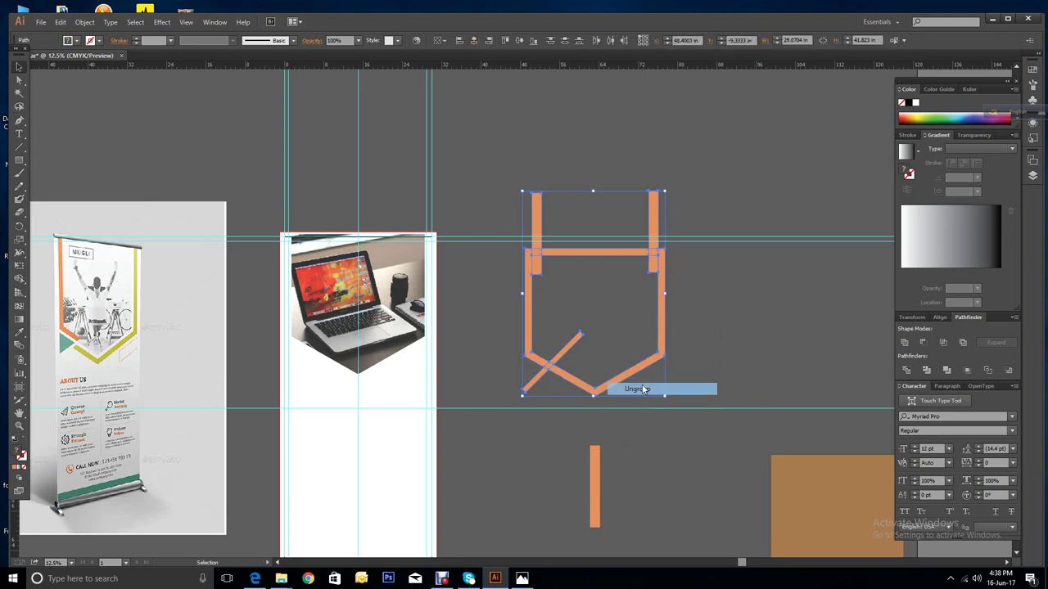
pyautogui.hotkey('ctrl', 'shift', 'a')
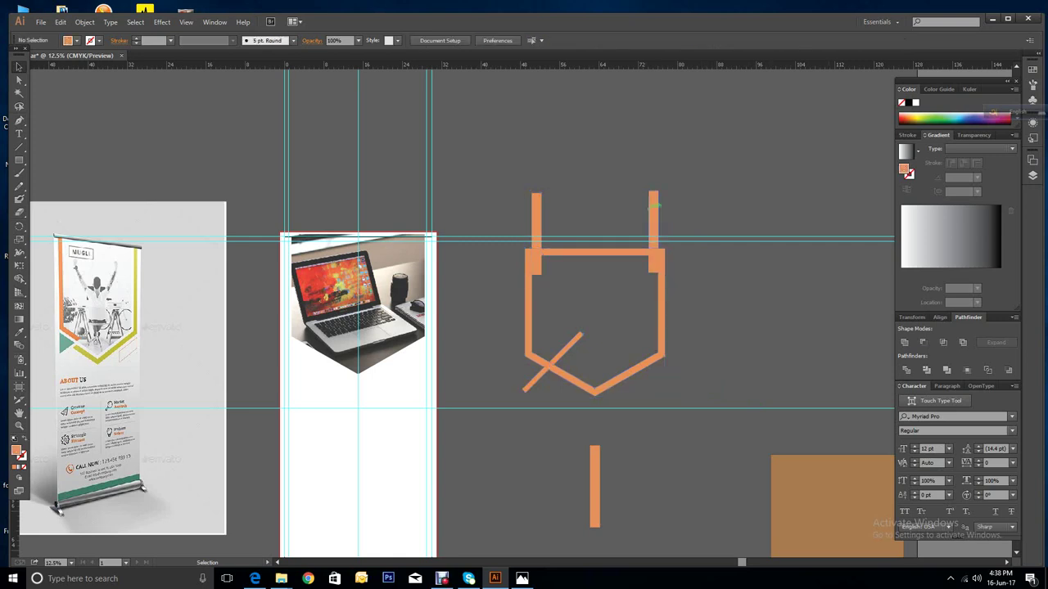
# Step: Pull the top-right cutting pieces, the frame's right V-shaped section and its left section apart from one another
pyautogui.moveTo(653, 217); pyautogui.dragTo(673, 152)
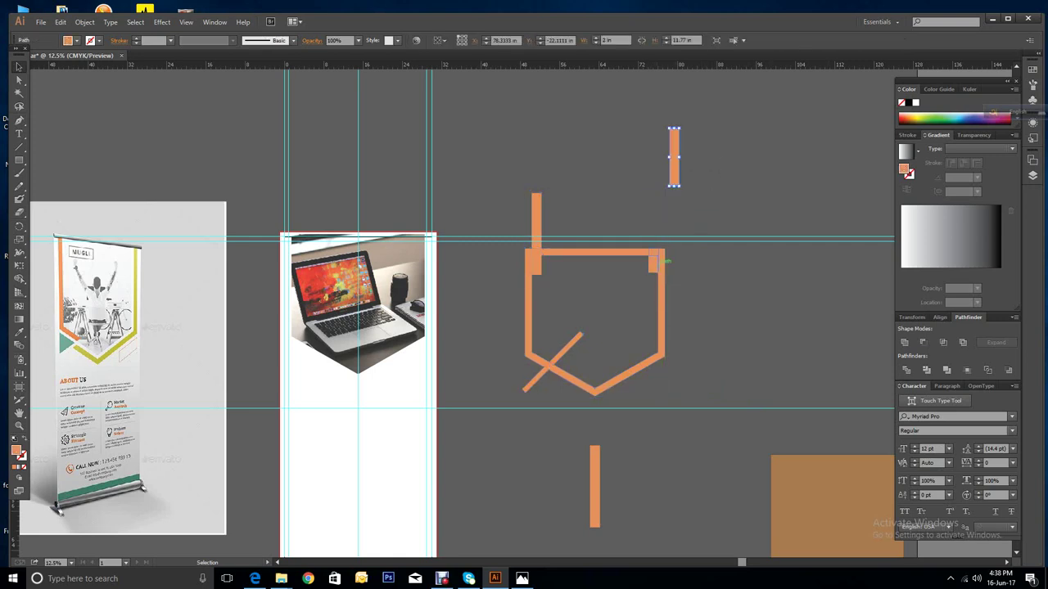
pyautogui.moveTo(660, 258); pyautogui.dragTo(631, 271)
pyautogui.click(672, 331)
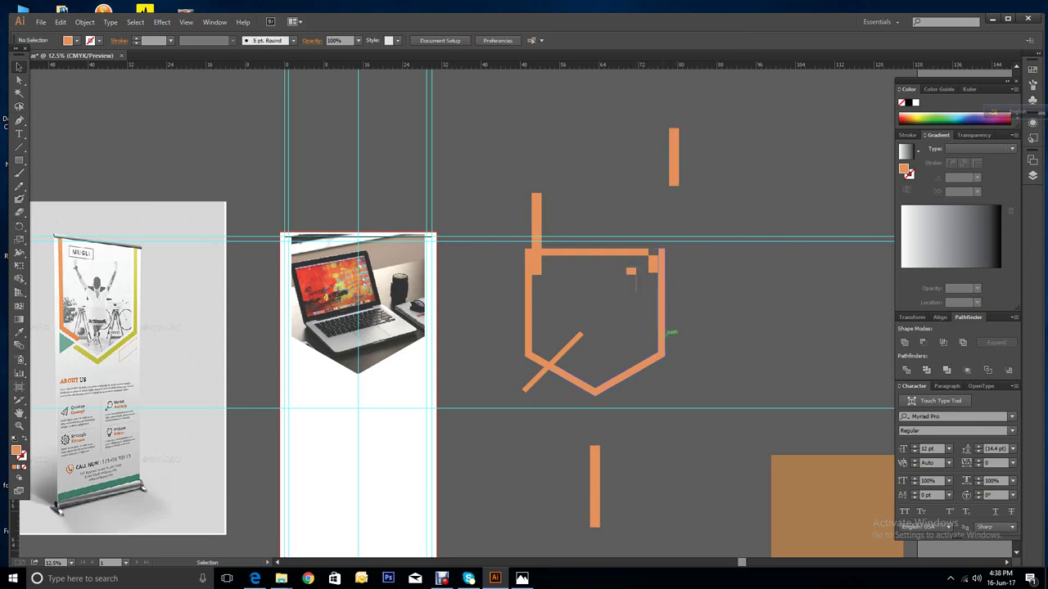
pyautogui.moveTo(667, 332); pyautogui.dragTo(832, 323)
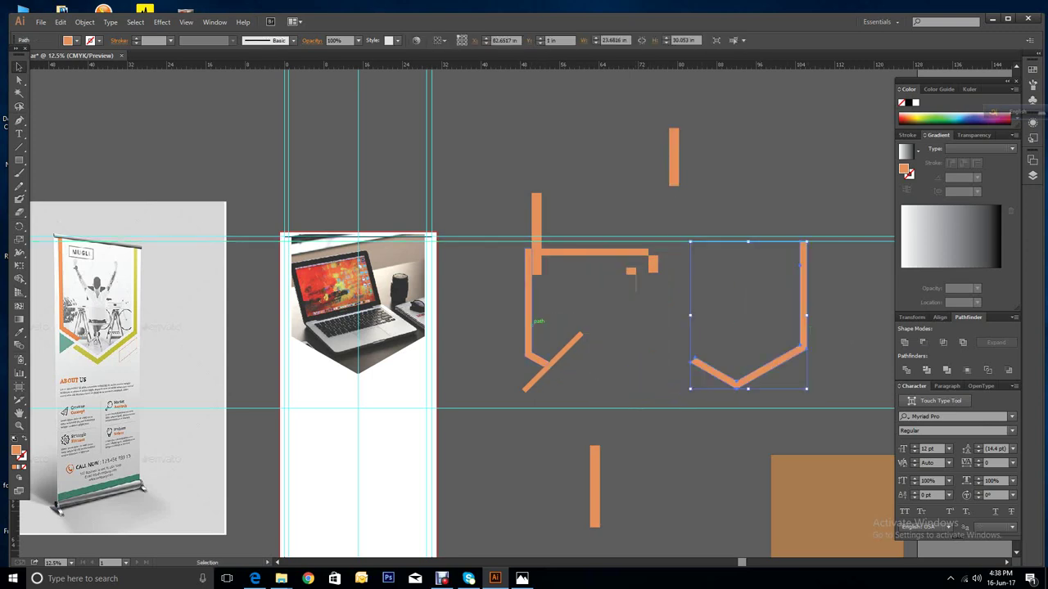
pyautogui.moveTo(533, 321); pyautogui.dragTo(485, 500)
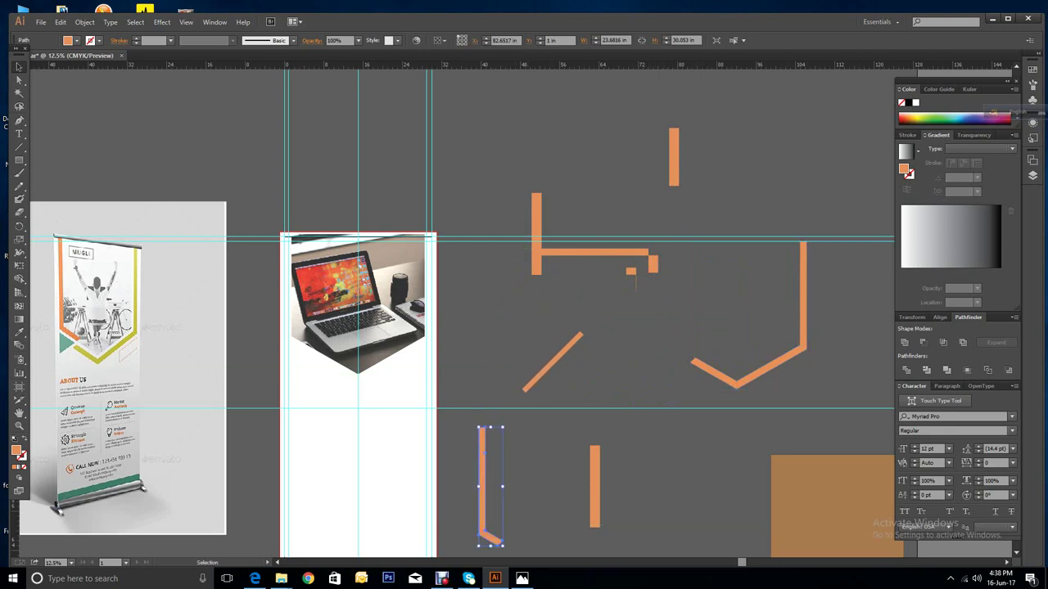
pyautogui.hotkey('ctrl', 'shift', 'a')
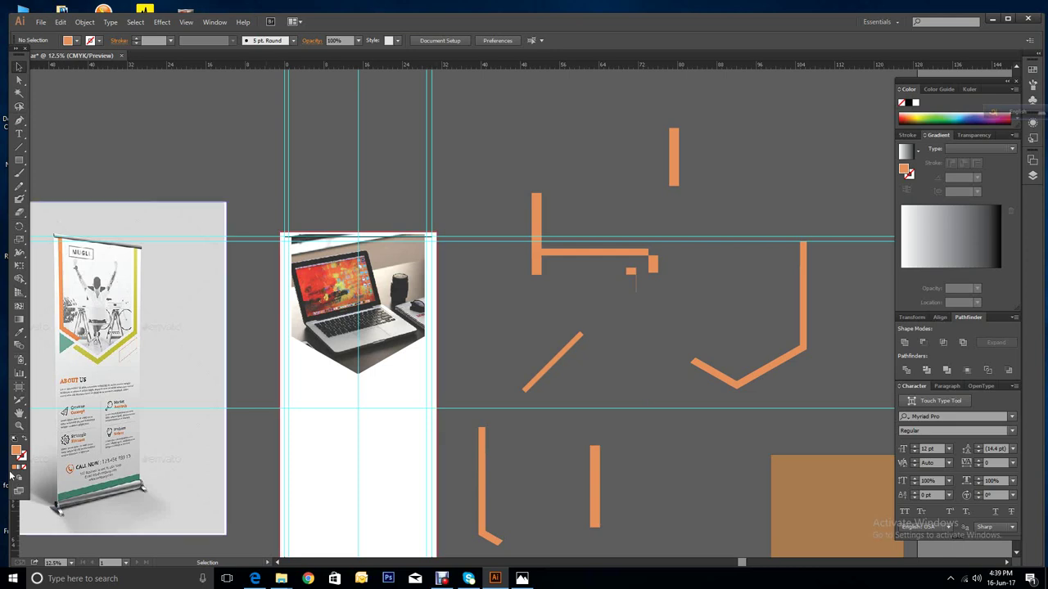
# Step: Move the clipped laptop photo up so that its top edge meets the artboard's top edge
pyautogui.press('z')
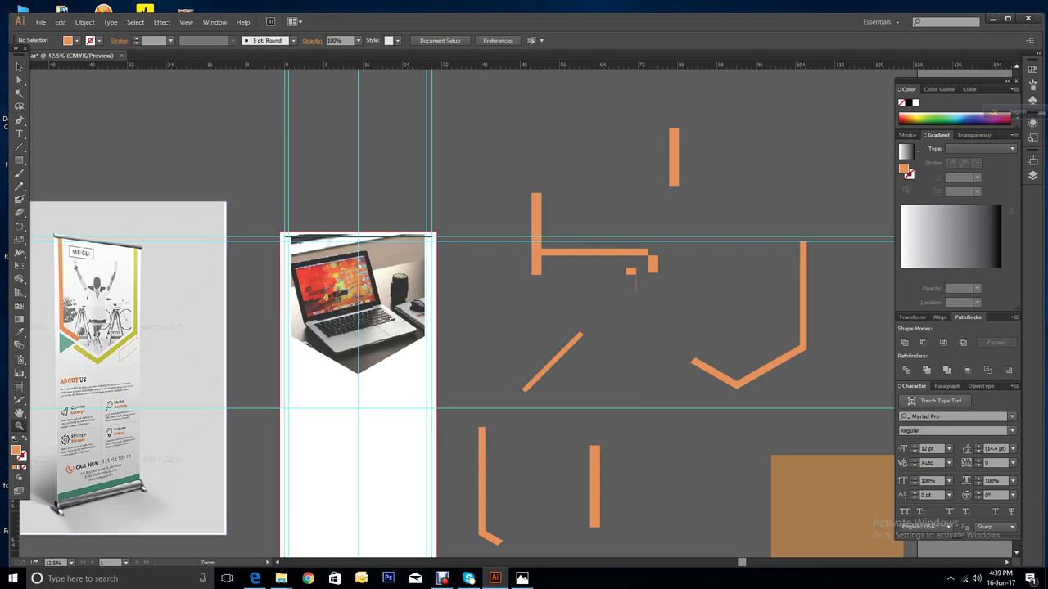
pyautogui.click(159, 353)
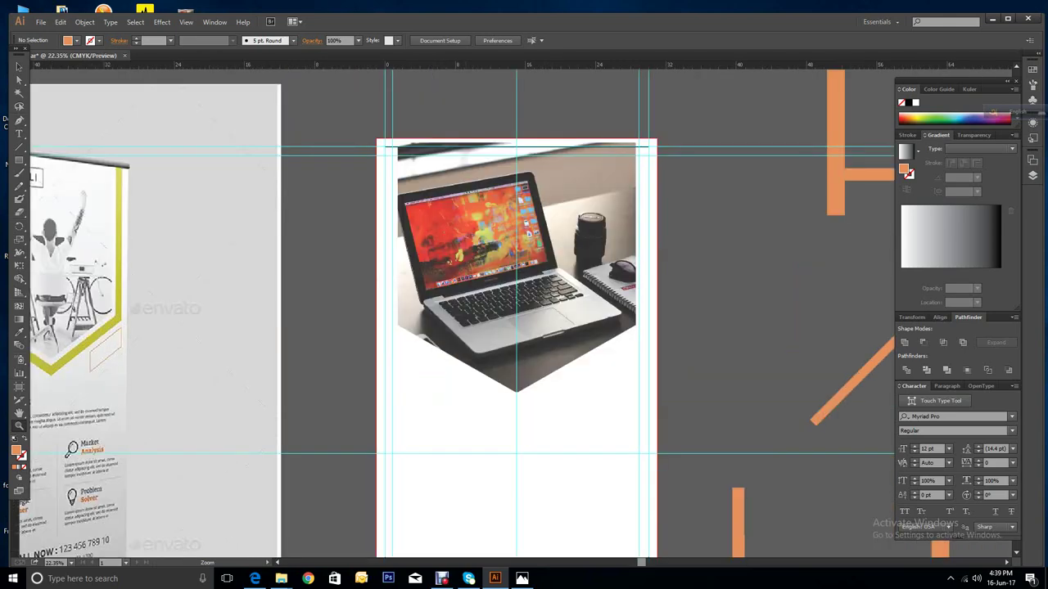
pyautogui.press('v')
pyautogui.moveTo(516, 270); pyautogui.dragTo(516, 266)
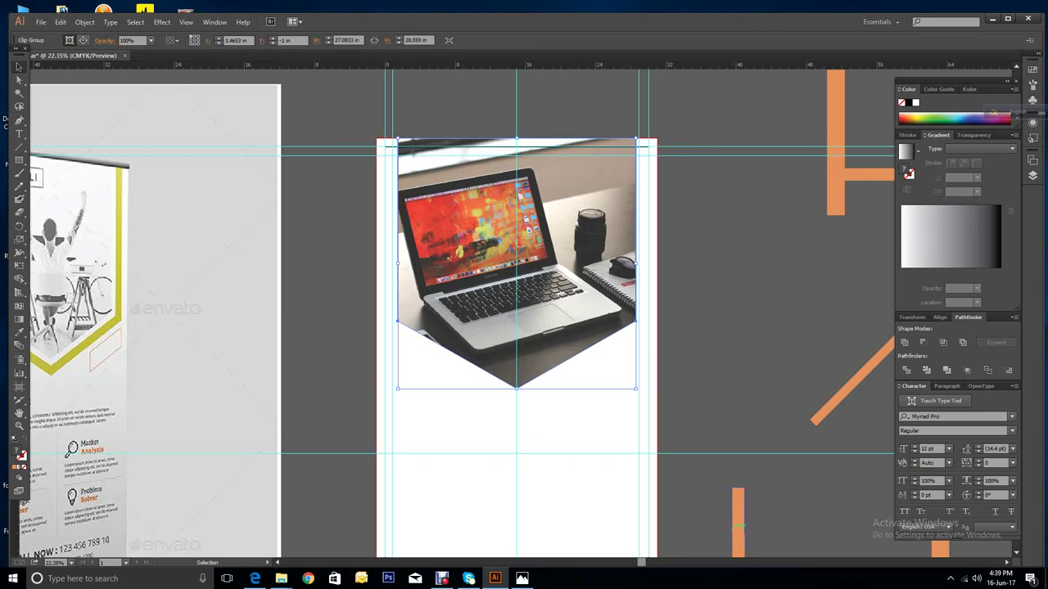
# Step: Move the frame's left section onto the banner and line it up with the photo's left edge and lower-left slope
pyautogui.moveTo(746, 530); pyautogui.dragTo(393, 172)
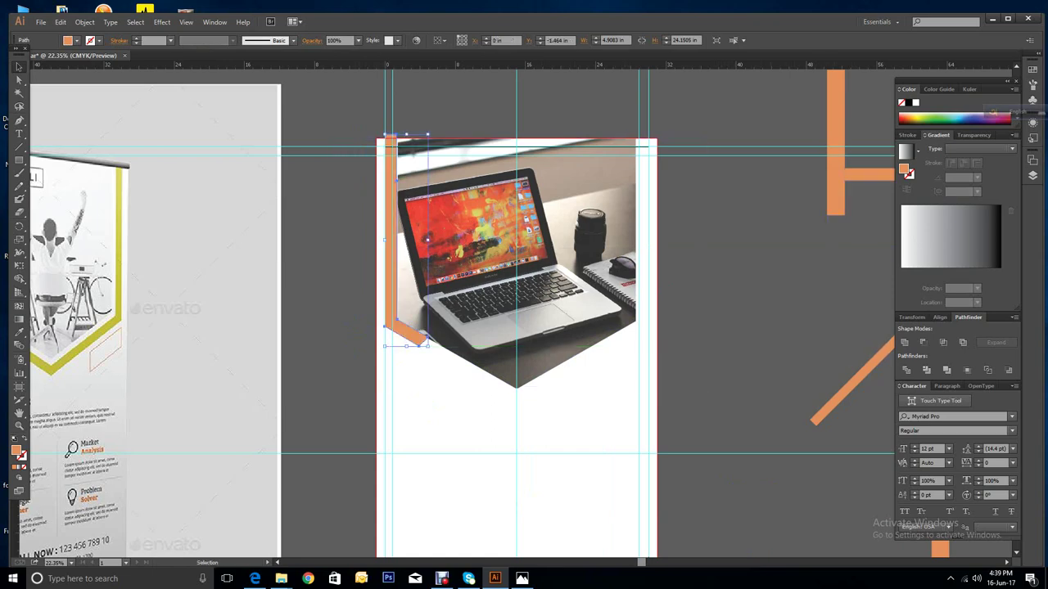
pyautogui.hotkey('ctrl', 'shift', 'a')
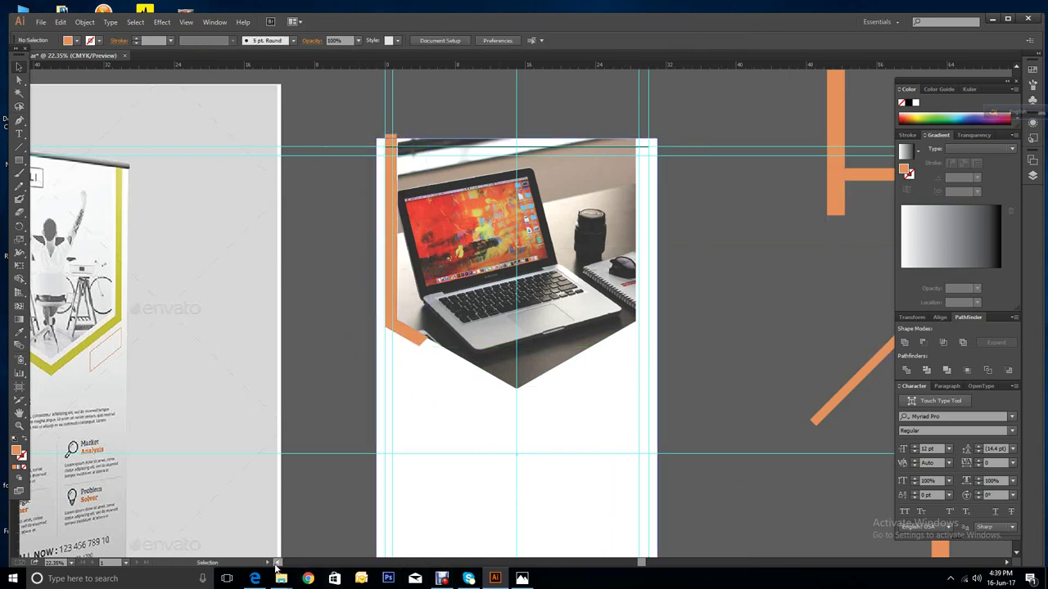
pyautogui.click(277, 563)
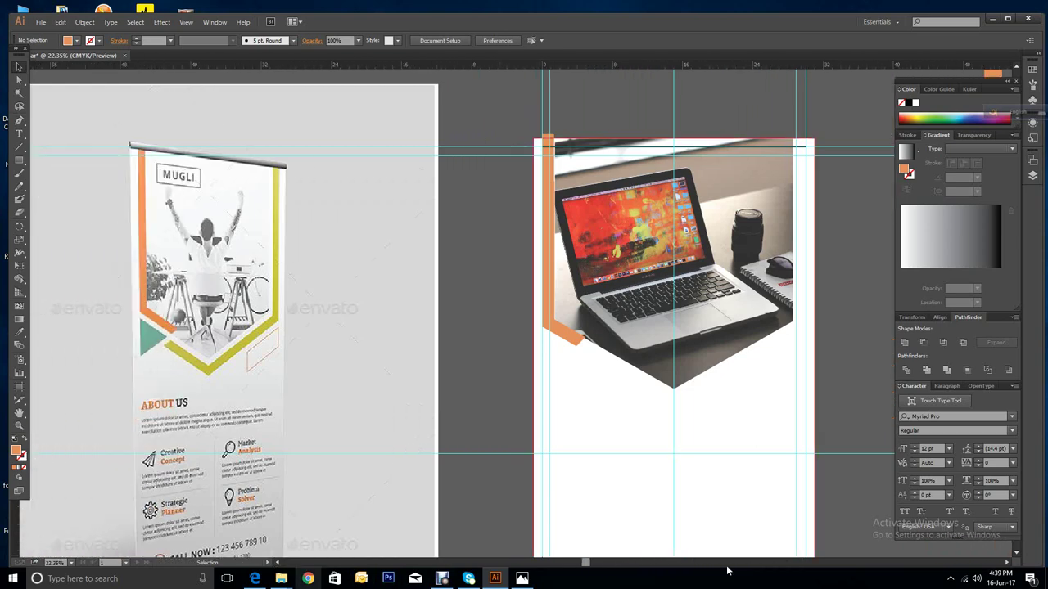
pyautogui.click(1009, 565)
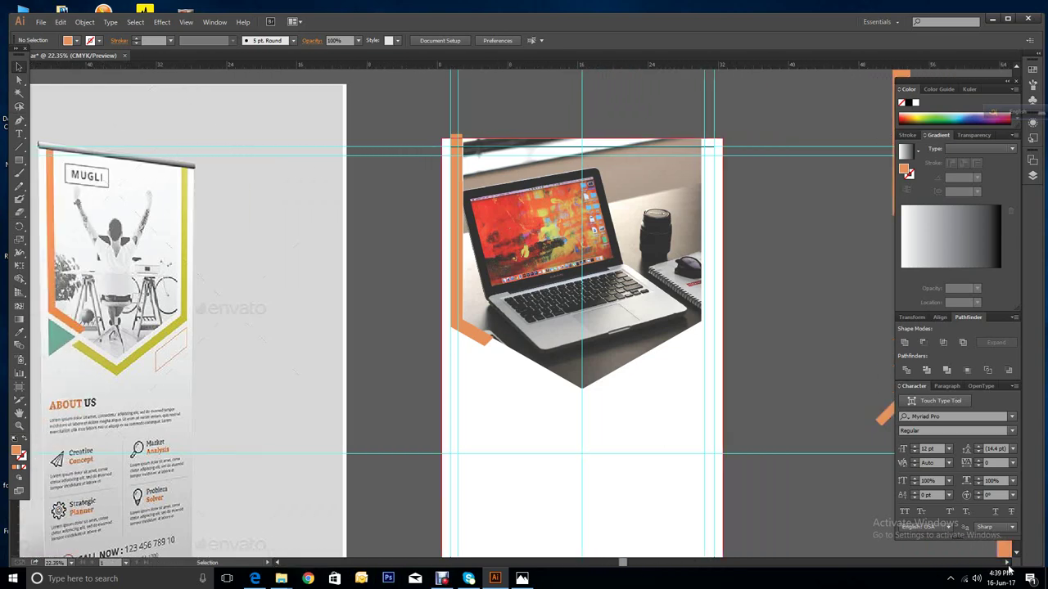
pyautogui.click(1008, 565)
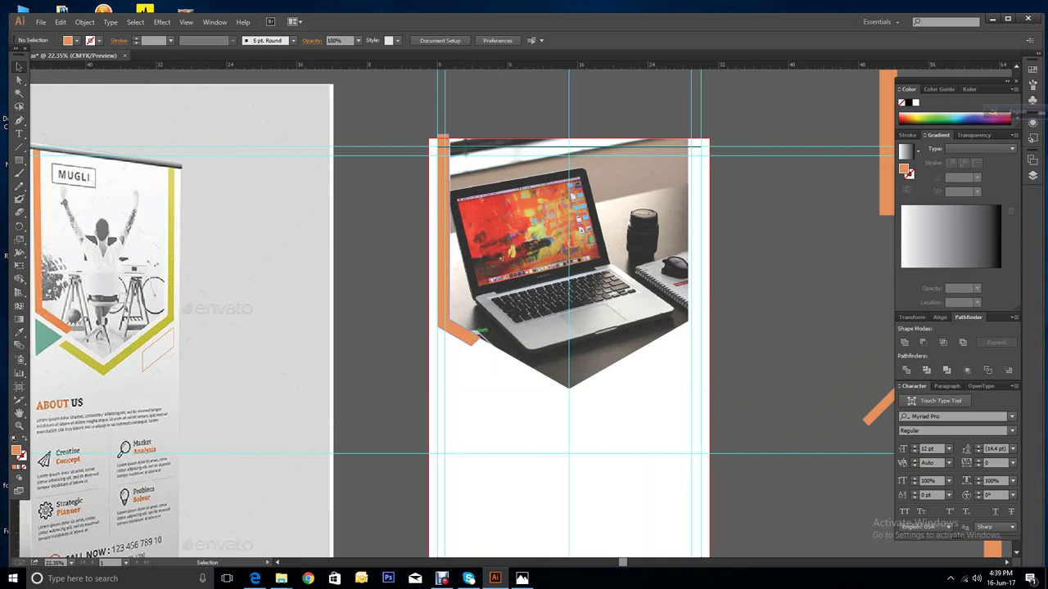
pyautogui.moveTo(478, 331); pyautogui.dragTo(489, 337)
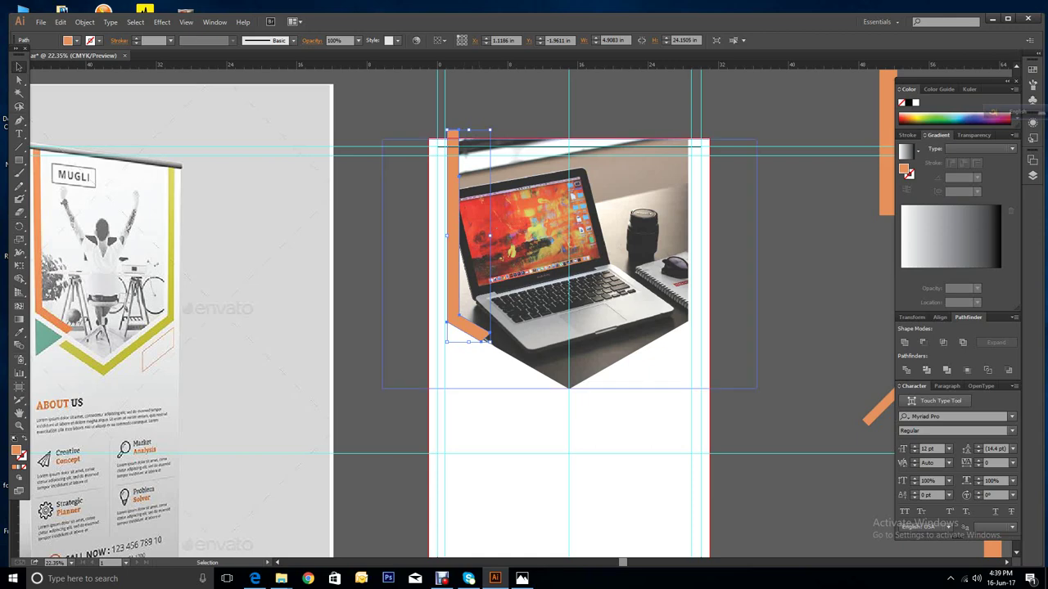
pyautogui.moveTo(488, 337); pyautogui.dragTo(493, 336)
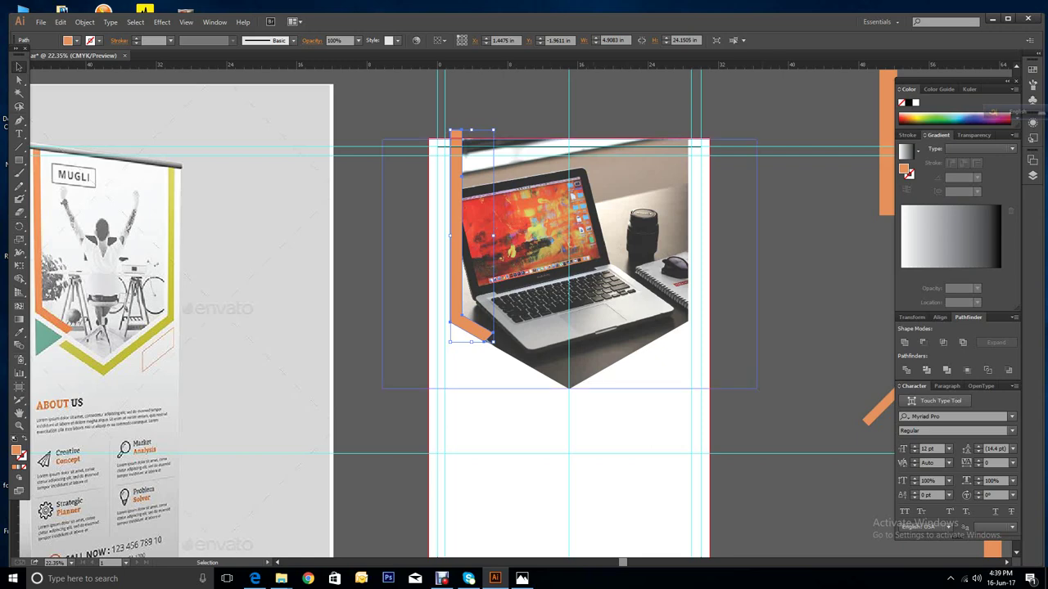
# Step: Try narrowing the clipped photo from its sides and shrinking it from its lower-right corner, undoing each scaling
pyautogui.click(573, 245)
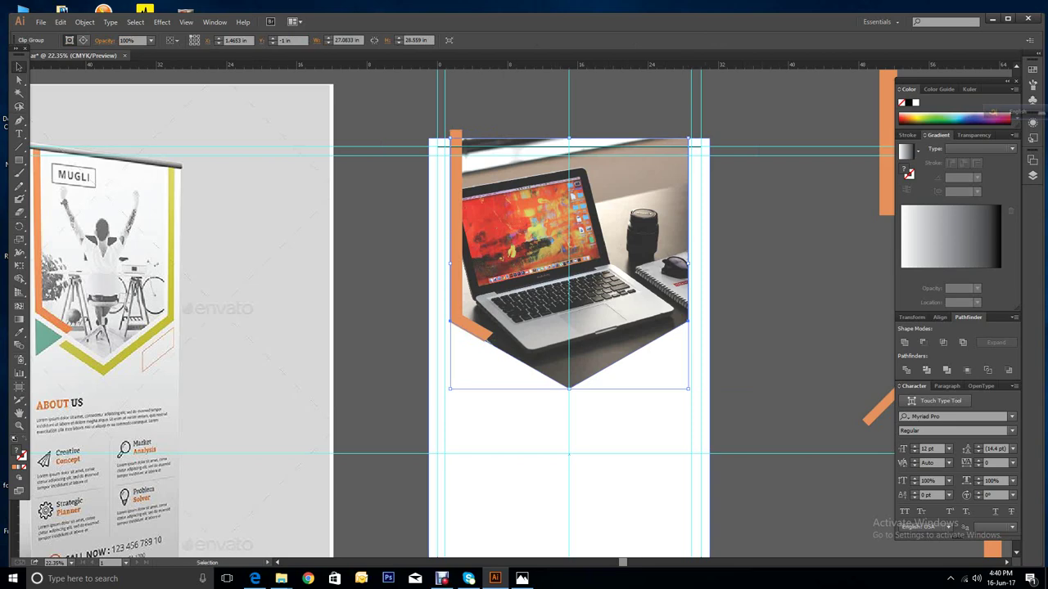
pyautogui.moveTo(690, 262); pyautogui.dragTo(676, 262)
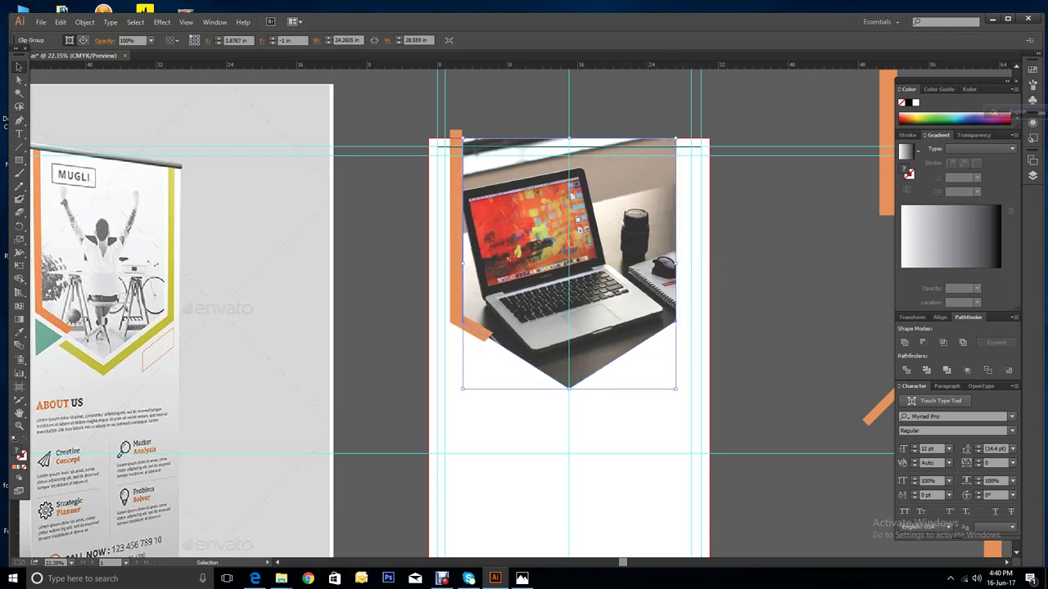
pyautogui.rightClick(638, 305)
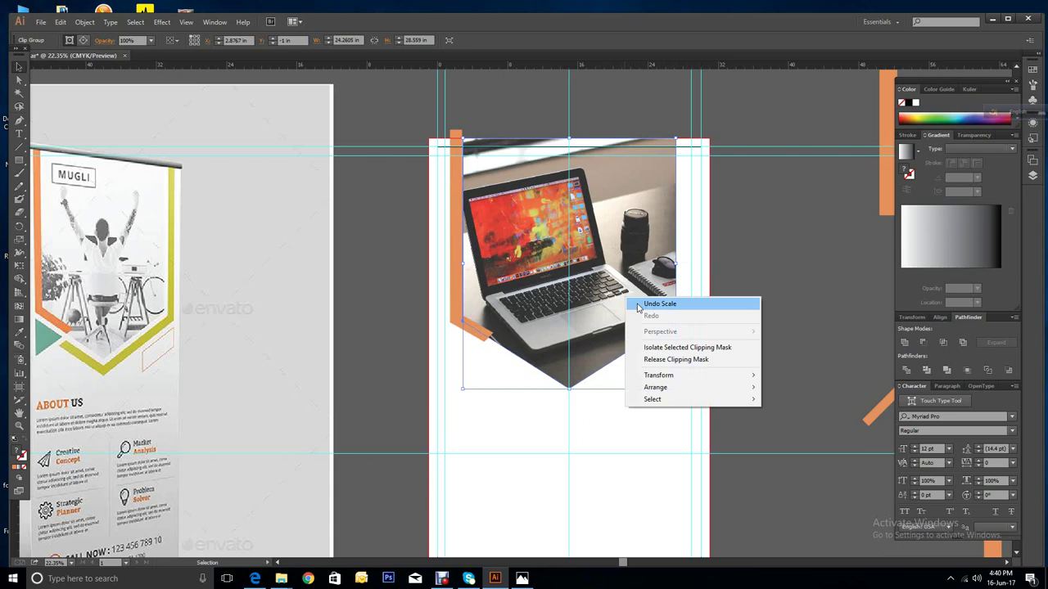
pyautogui.click(640, 305)
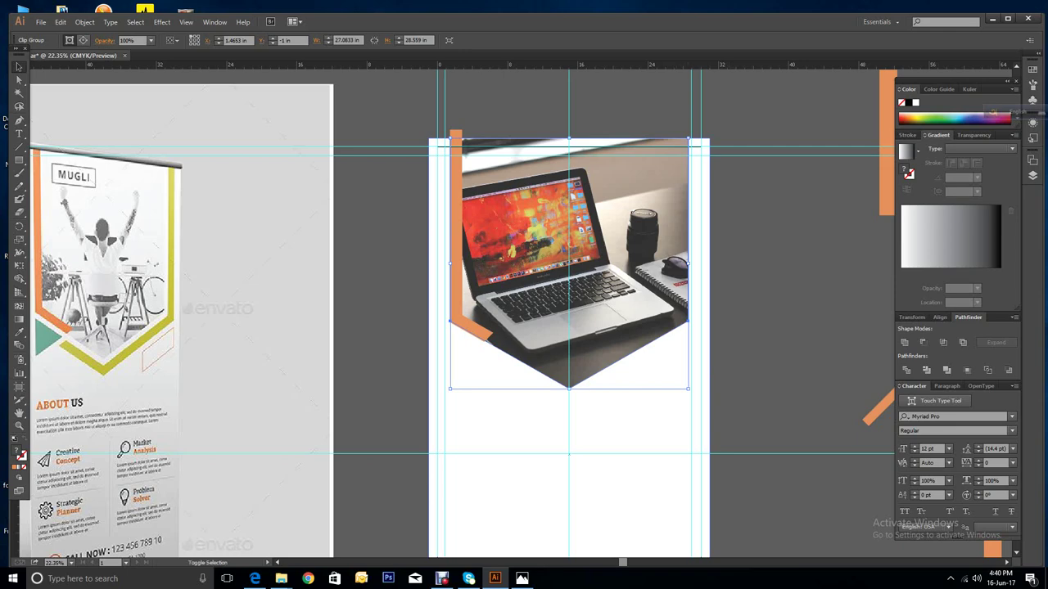
pyautogui.moveTo(688, 389); pyautogui.dragTo(679, 379)
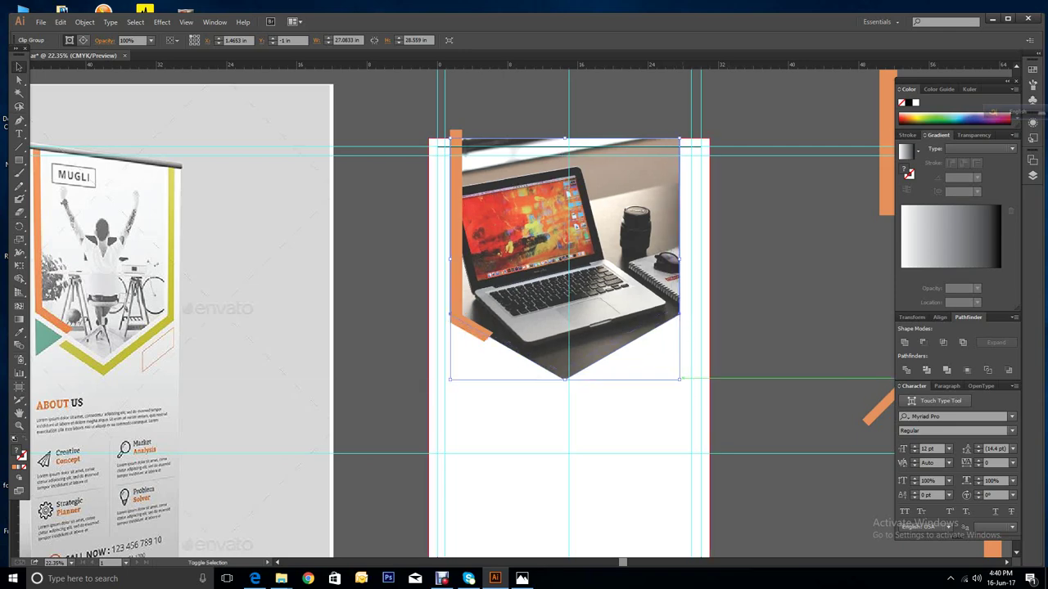
pyautogui.rightClick(791, 311)
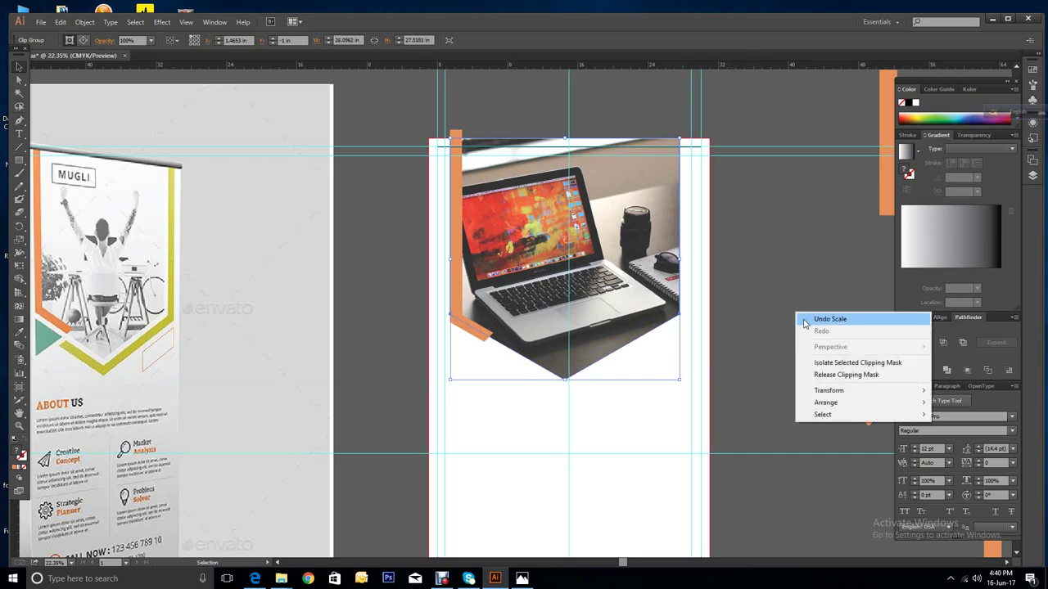
pyautogui.click(806, 316)
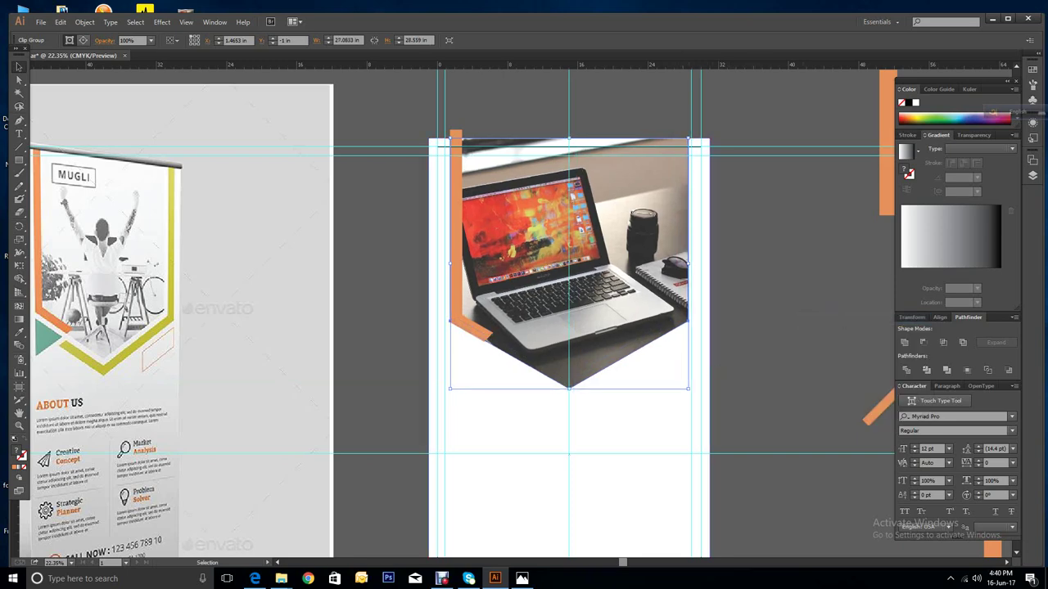
# Step: Scale the clipped photo down proportionally about its centre to about 25 in wide
pyautogui.press('shift')
pyautogui.moveTo(688, 388); pyautogui.dragTo(689, 379)
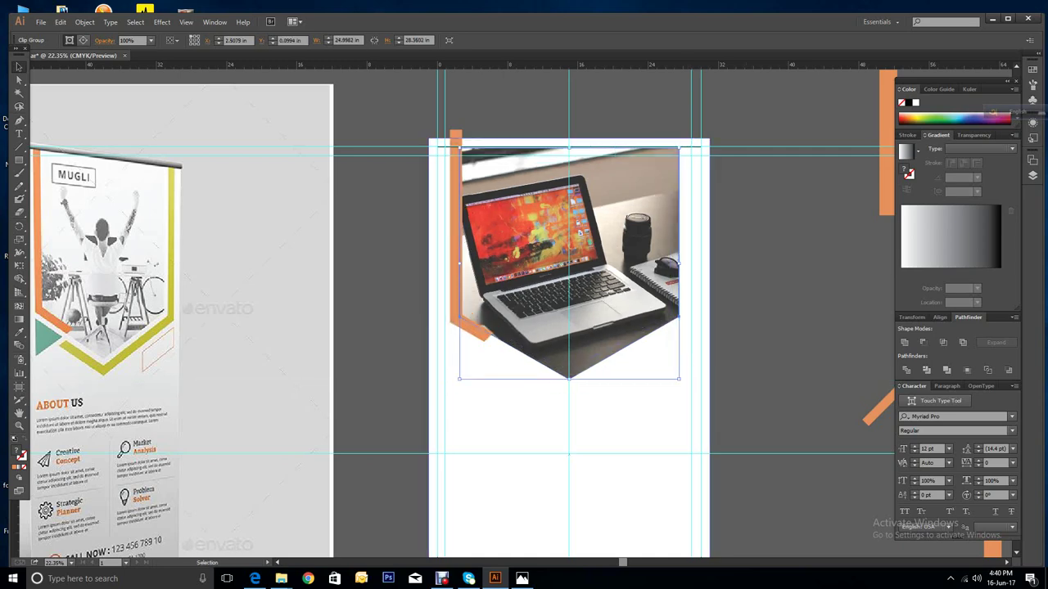
pyautogui.hotkey('ctrl', 'shift', 'a')
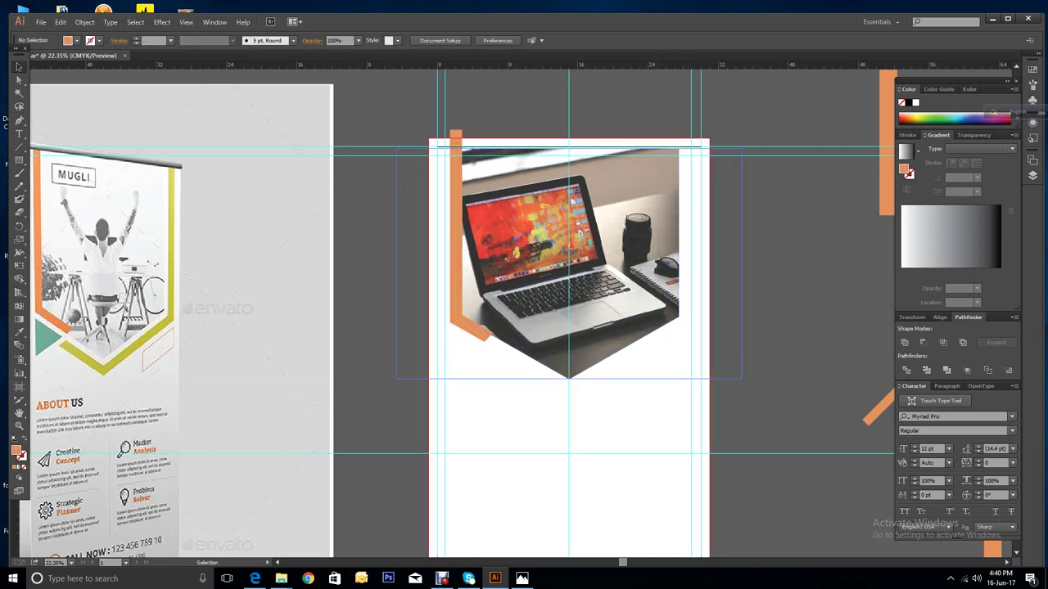
# Step: Move the smaller photo up to the artboard's top edge and fit the left frame section over its left edge
pyautogui.moveTo(667, 264); pyautogui.dragTo(667, 254)
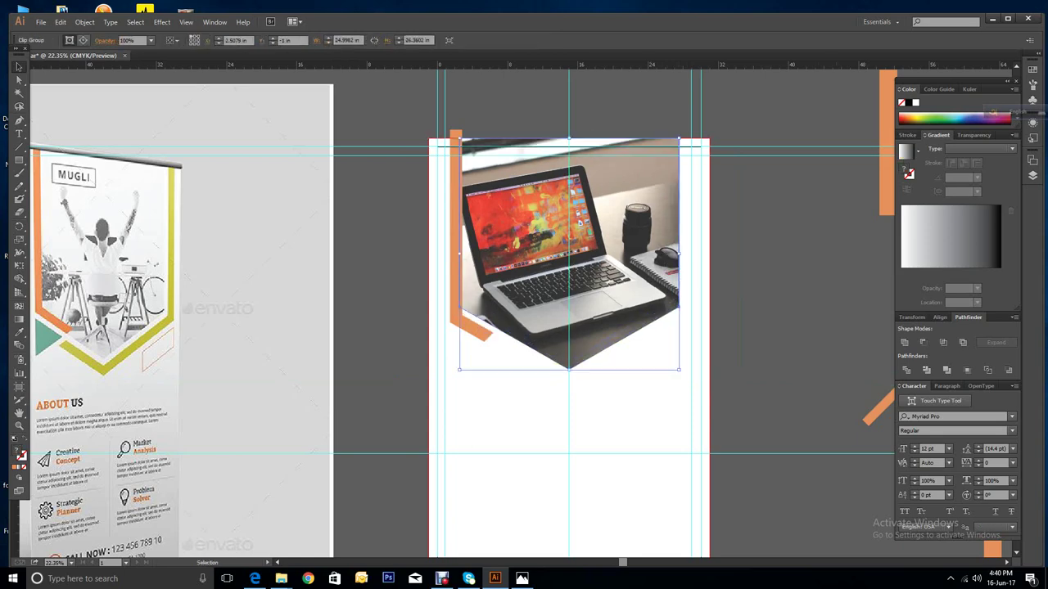
pyautogui.hotkey('ctrl', 'shift', 'a')
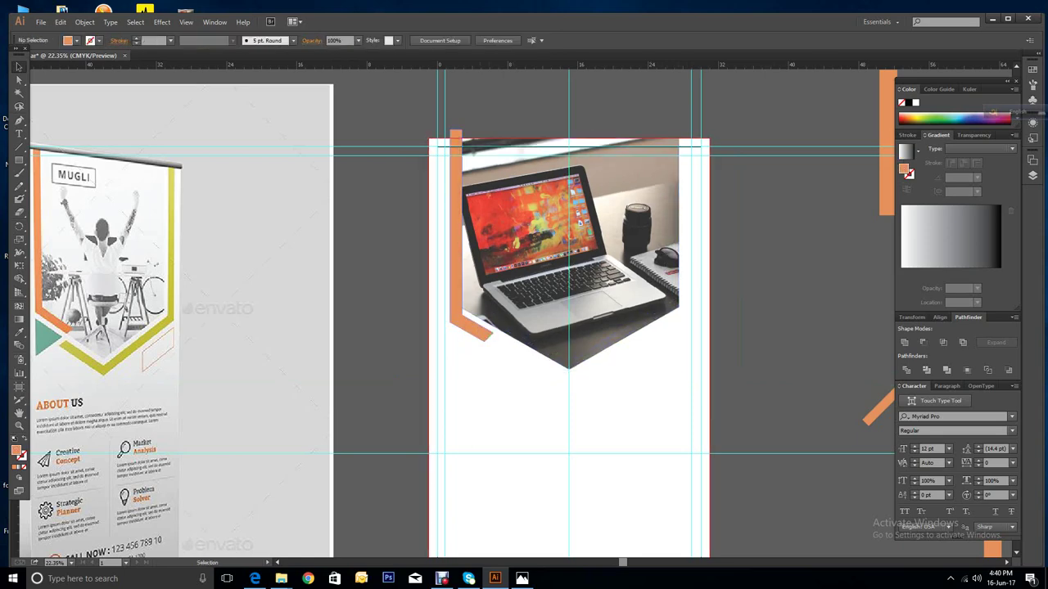
pyautogui.moveTo(489, 336); pyautogui.dragTo(501, 319)
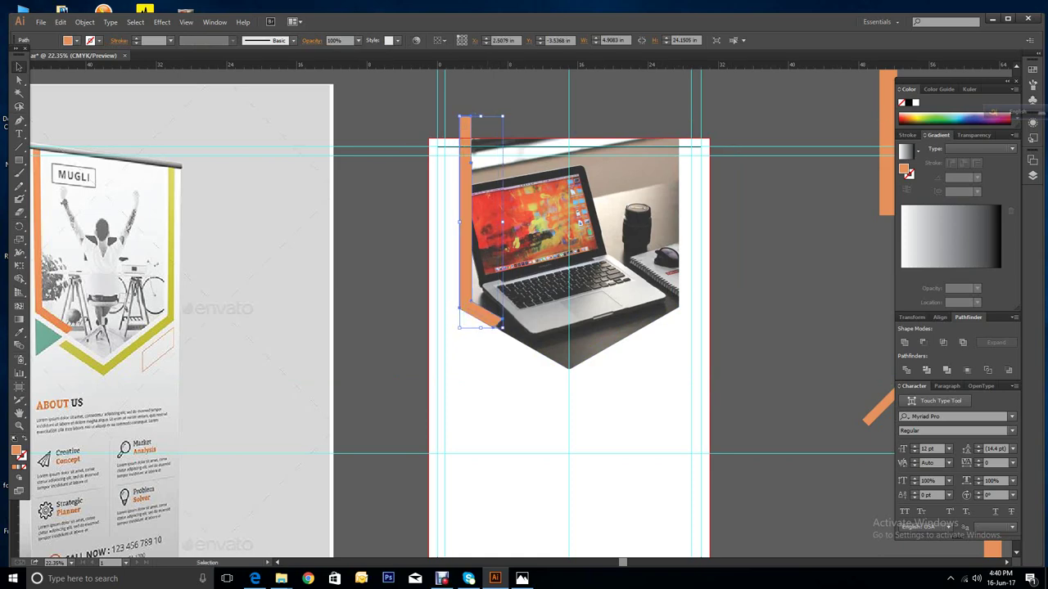
pyautogui.hotkey('ctrl', 'shift', 'a')
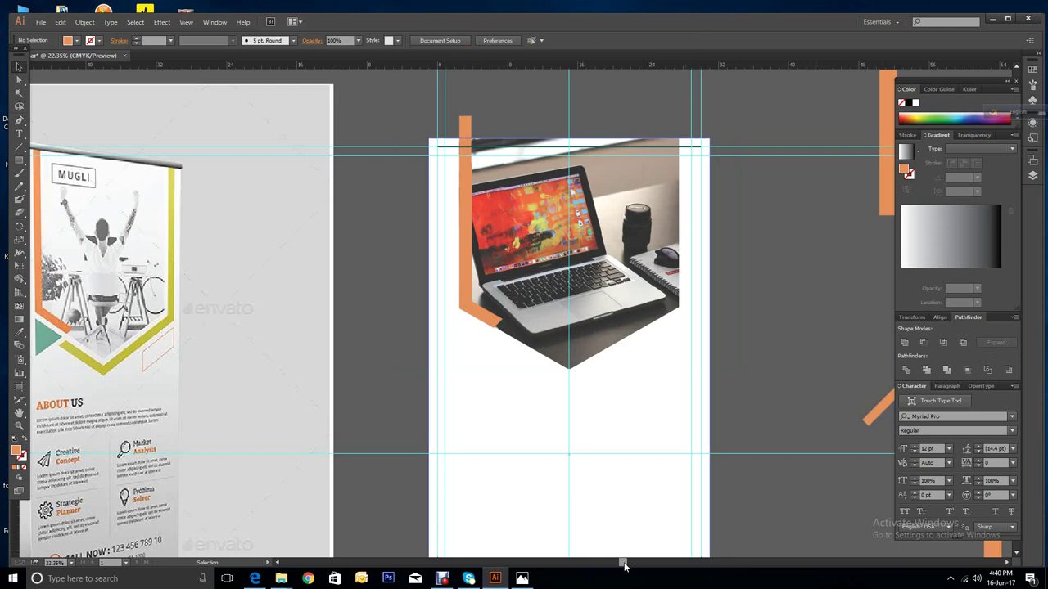
# Step: Bring the frame's right V-shaped section onto the banner and place it along the photo's right and lower edges
pyautogui.moveTo(622, 562); pyautogui.dragTo(775, 565)
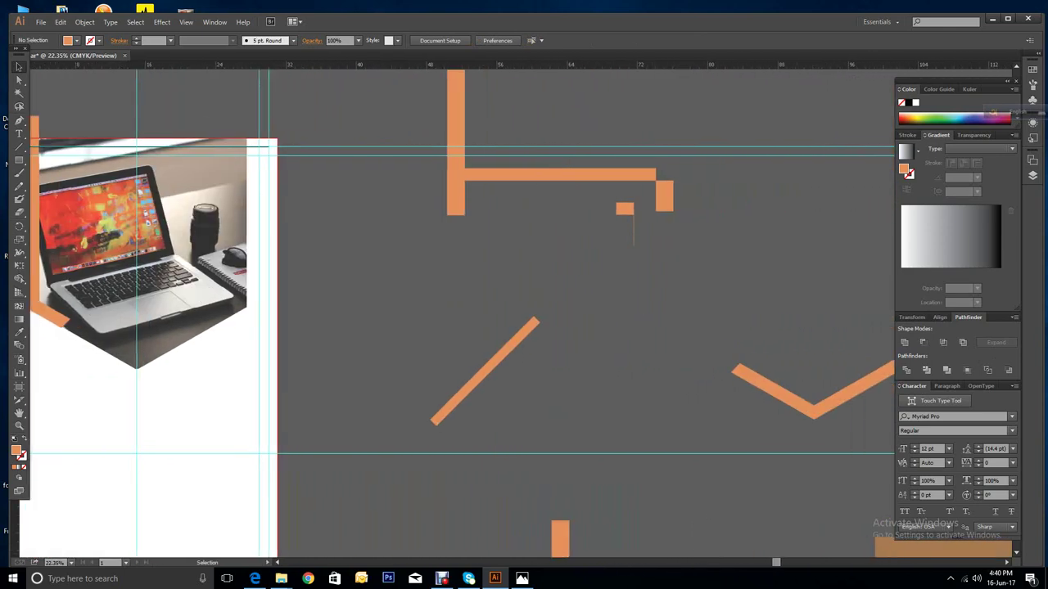
pyautogui.moveTo(810, 412); pyautogui.dragTo(182, 422)
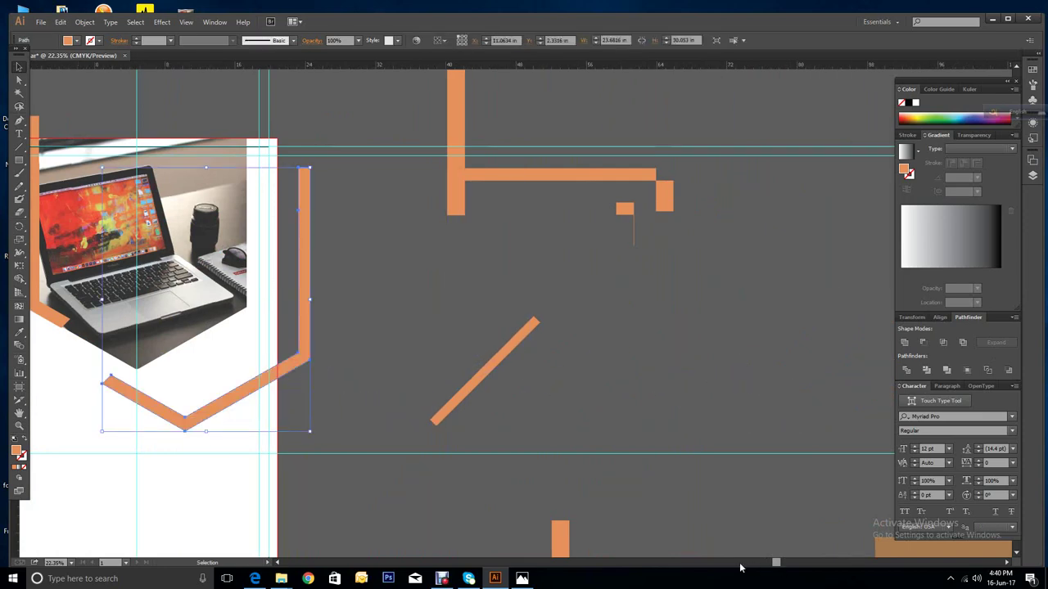
pyautogui.moveTo(775, 564); pyautogui.dragTo(663, 564)
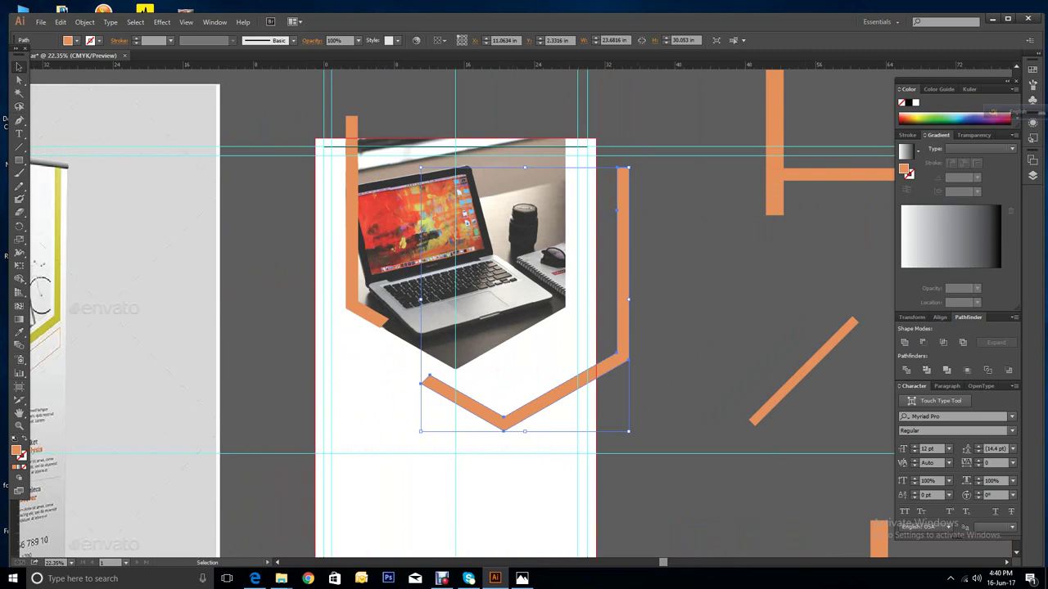
pyautogui.moveTo(627, 358); pyautogui.dragTo(576, 311)
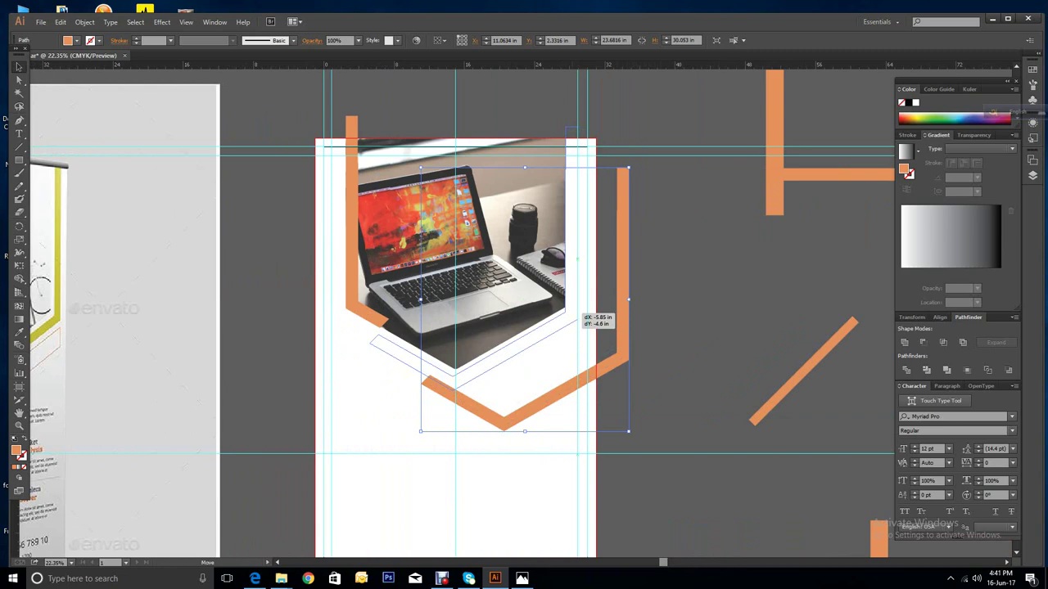
pyautogui.moveTo(576, 311); pyautogui.dragTo(577, 314)
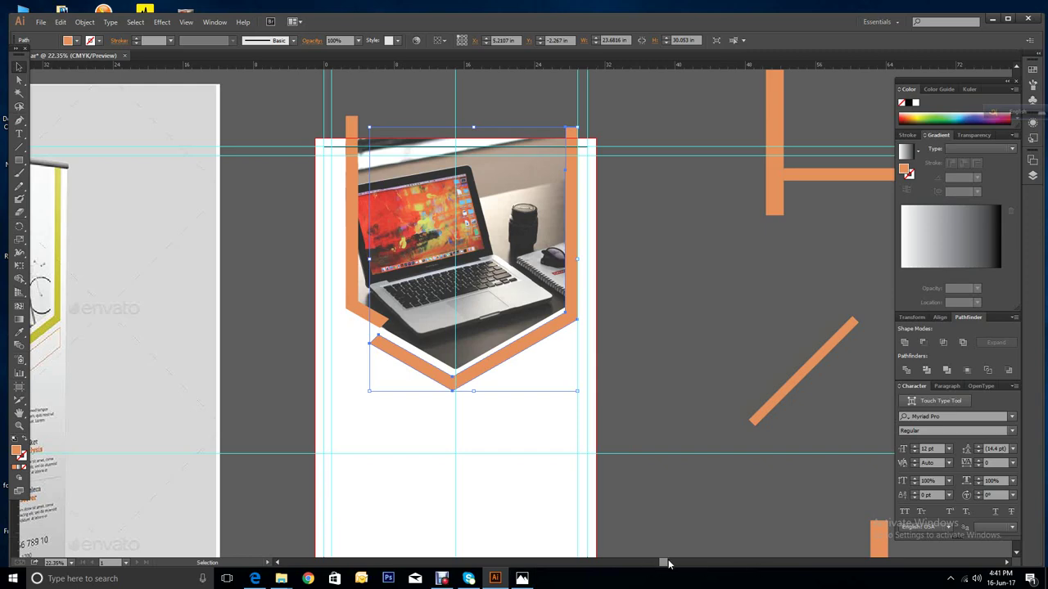
# Step: Nudge the V-shaped section so its point sits on the vertical centre guide and closer beneath the photo's tip
pyautogui.moveTo(662, 563); pyautogui.dragTo(676, 582)
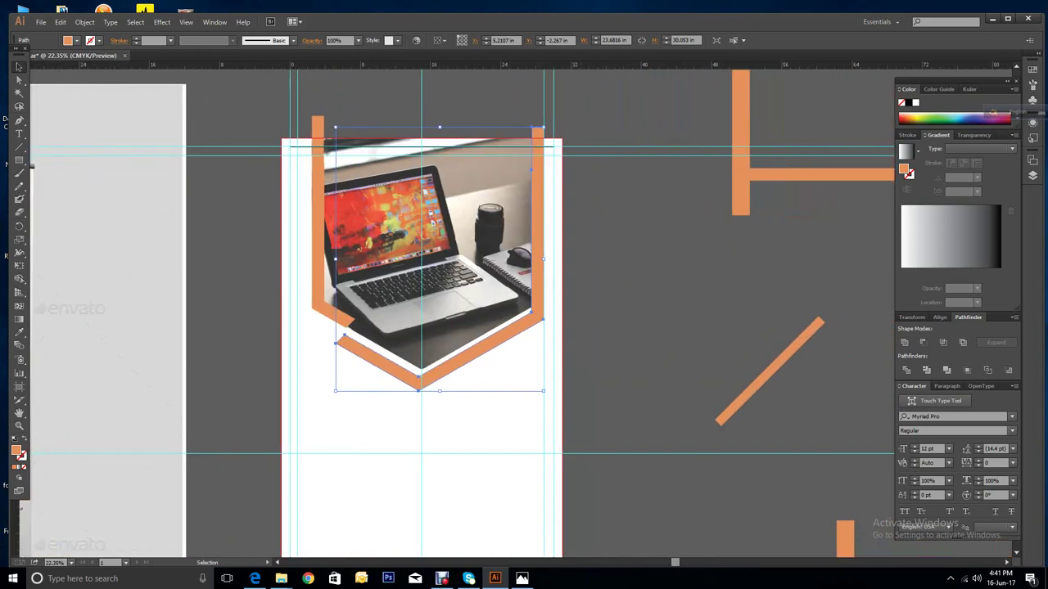
pyautogui.moveTo(544, 300); pyautogui.dragTo(548, 300)
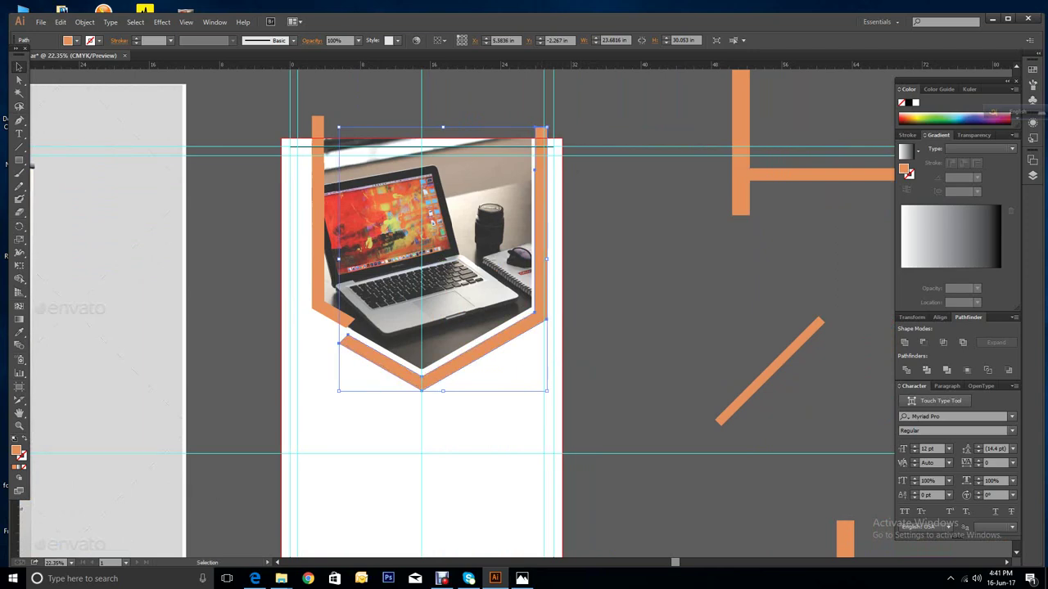
pyautogui.moveTo(546, 316); pyautogui.dragTo(546, 314)
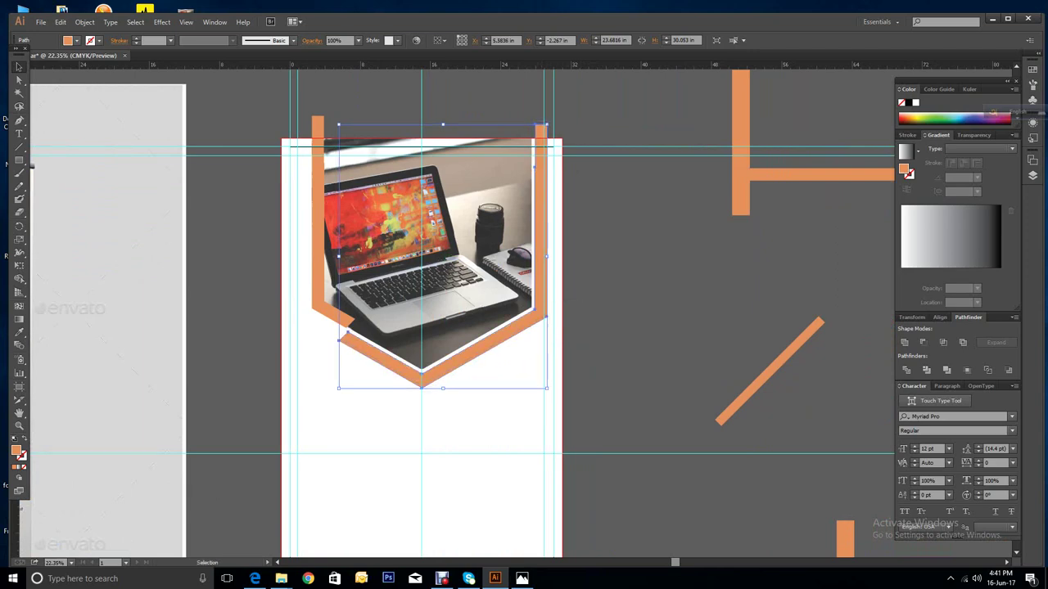
pyautogui.hotkey('ctrl', 'shift', 'a')
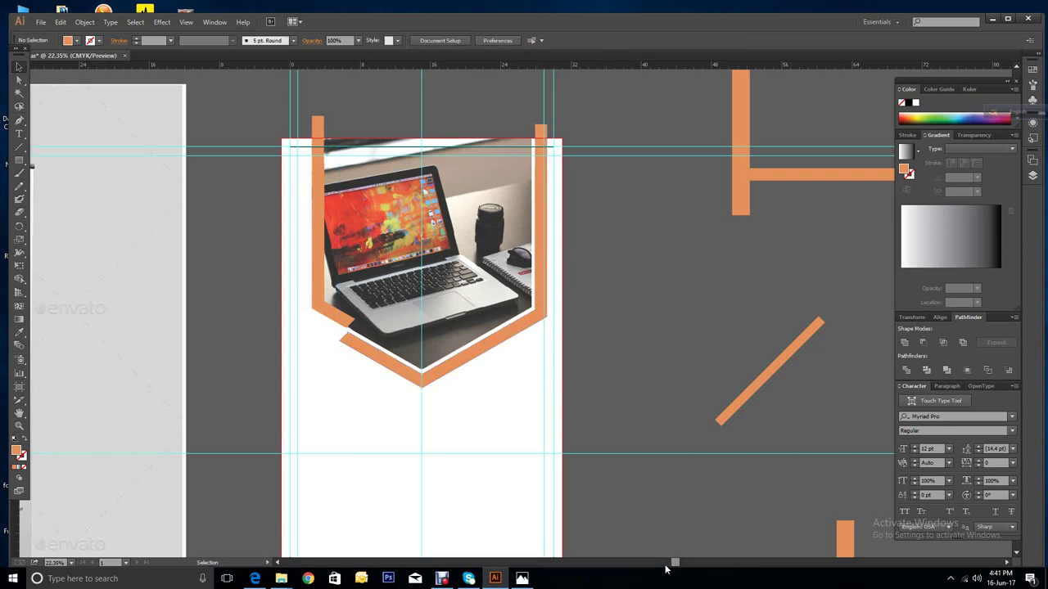
# Step: Recolour the V-shaped frame section with the yellow-green sampled from the matching frame in the reference banner
pyautogui.moveTo(675, 563); pyautogui.dragTo(637, 565)
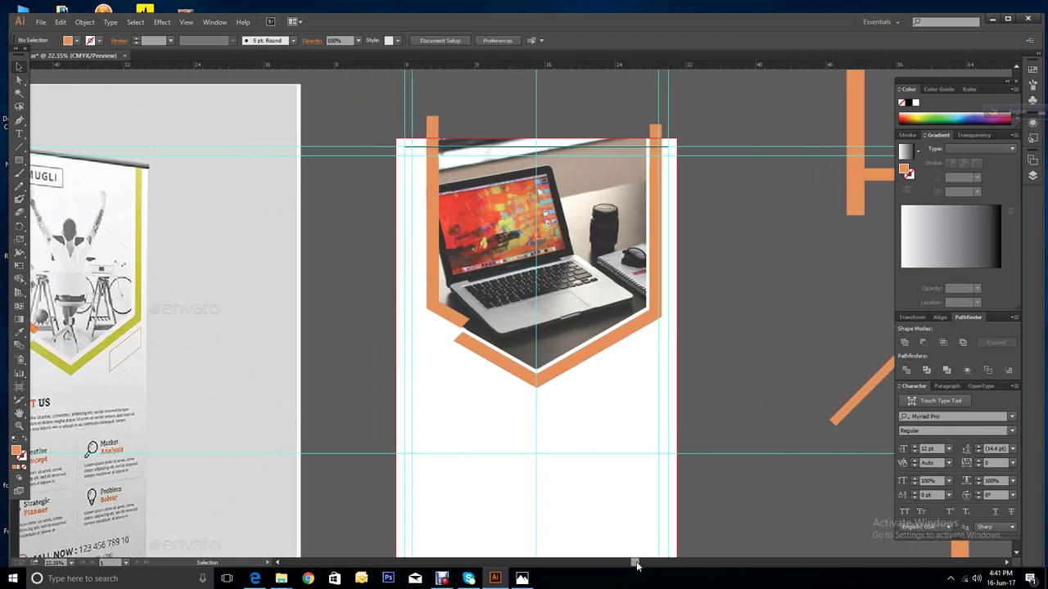
pyautogui.click(18, 331)
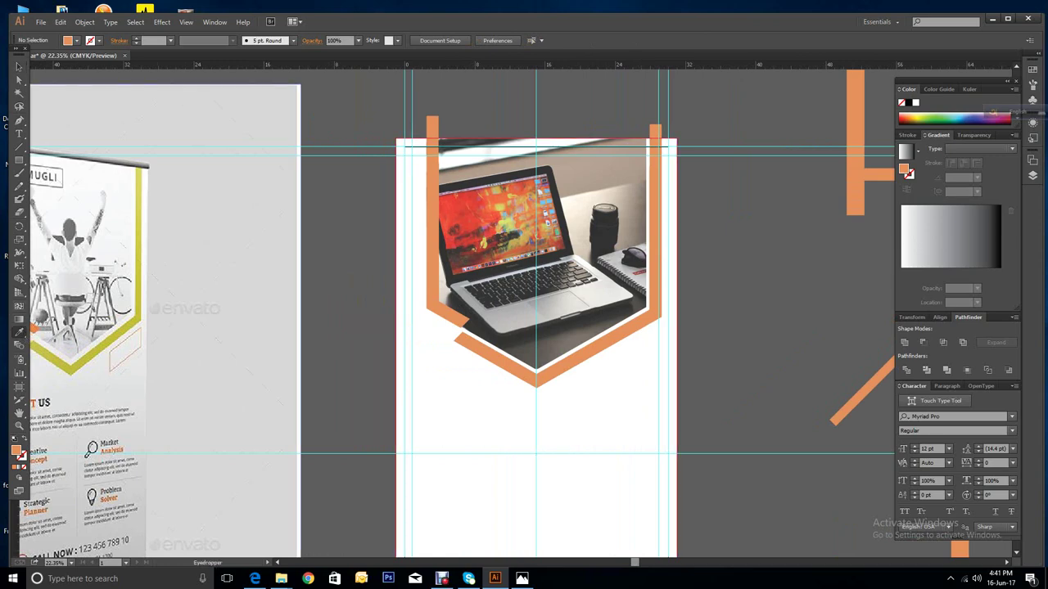
pyautogui.click(19, 65)
pyautogui.click(598, 348)
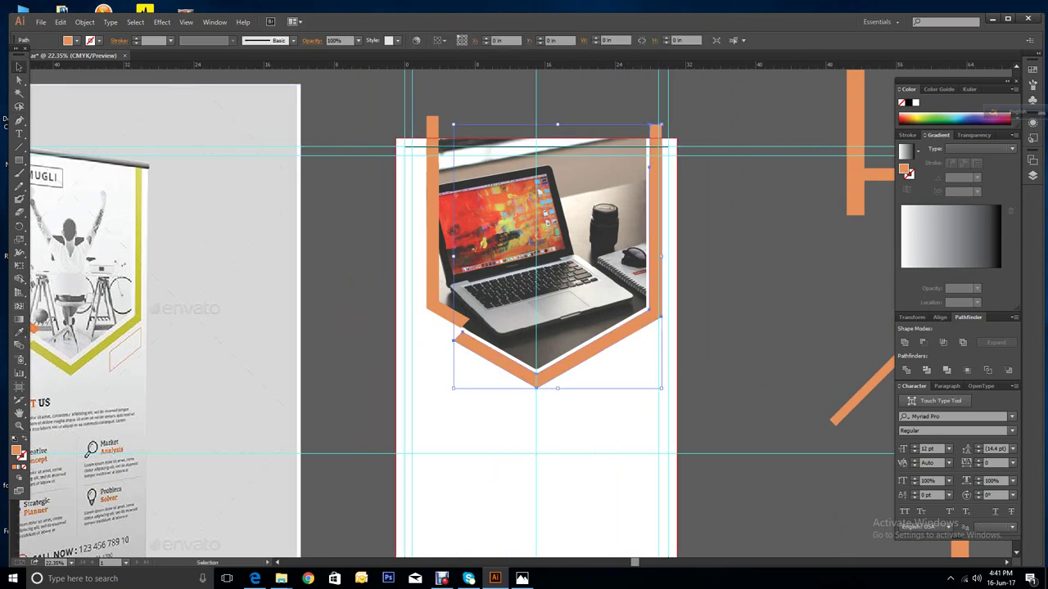
pyautogui.click(139, 245)
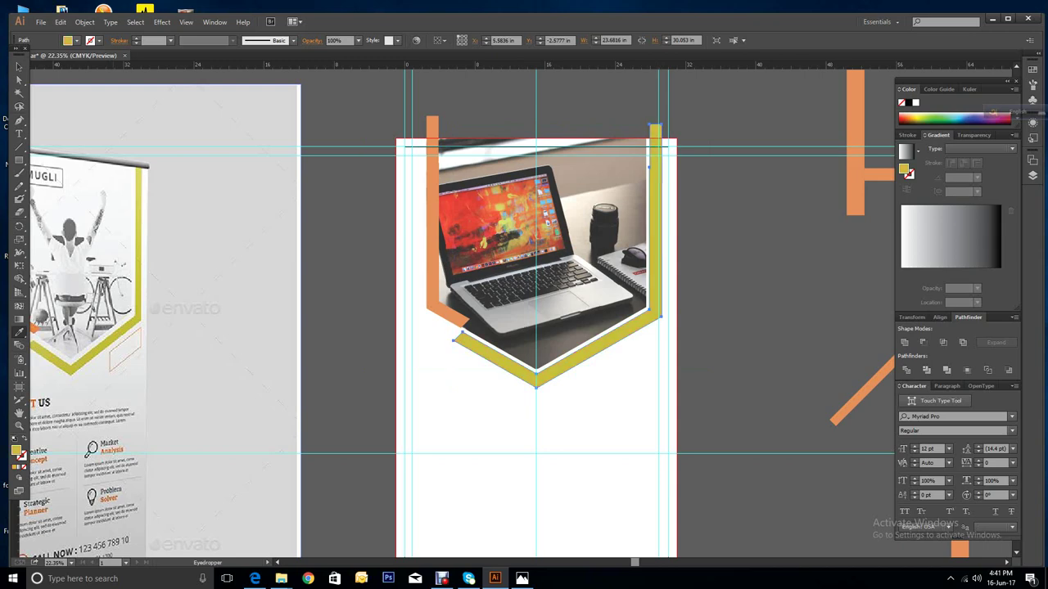
pyautogui.click(19, 66)
pyautogui.hotkey('ctrl', 'shift', 'a')
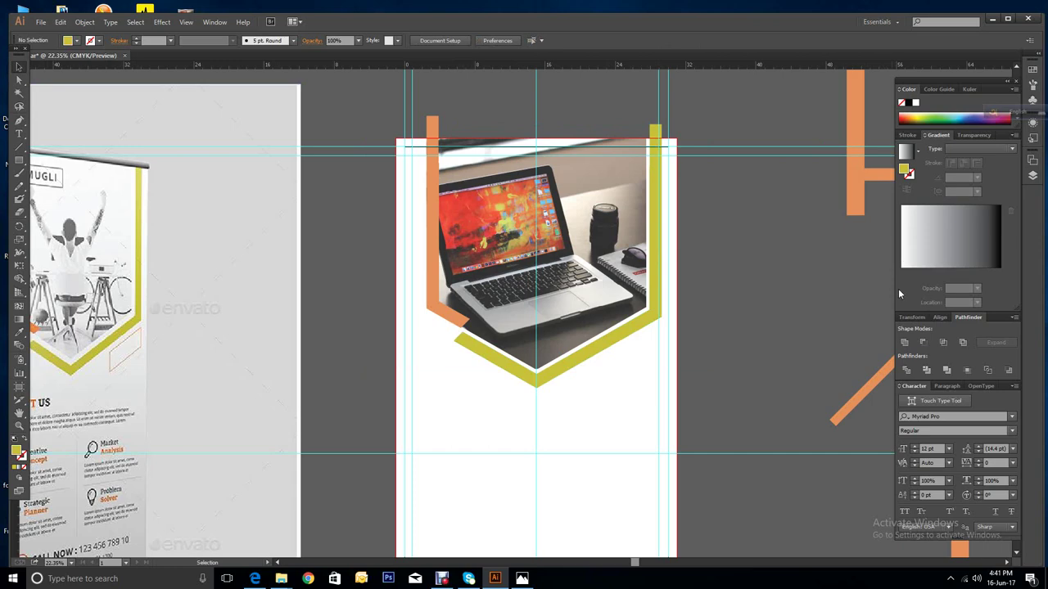
# Step: Move the small cut piece of the diagonal orange bar out to the empty area beside the banner
pyautogui.moveTo(888, 376); pyautogui.dragTo(742, 346)
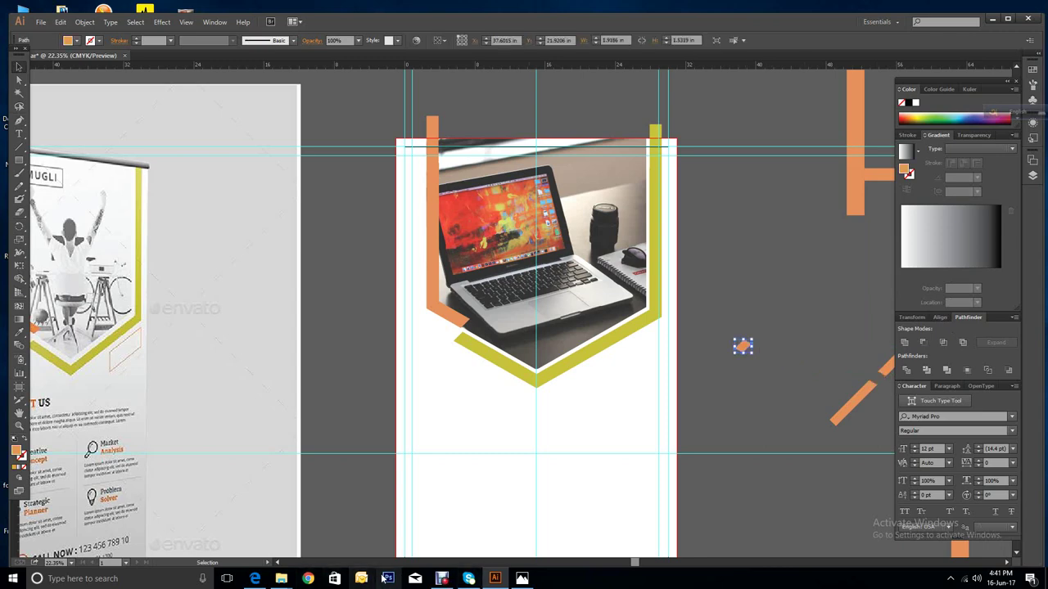
pyautogui.click(442, 578)
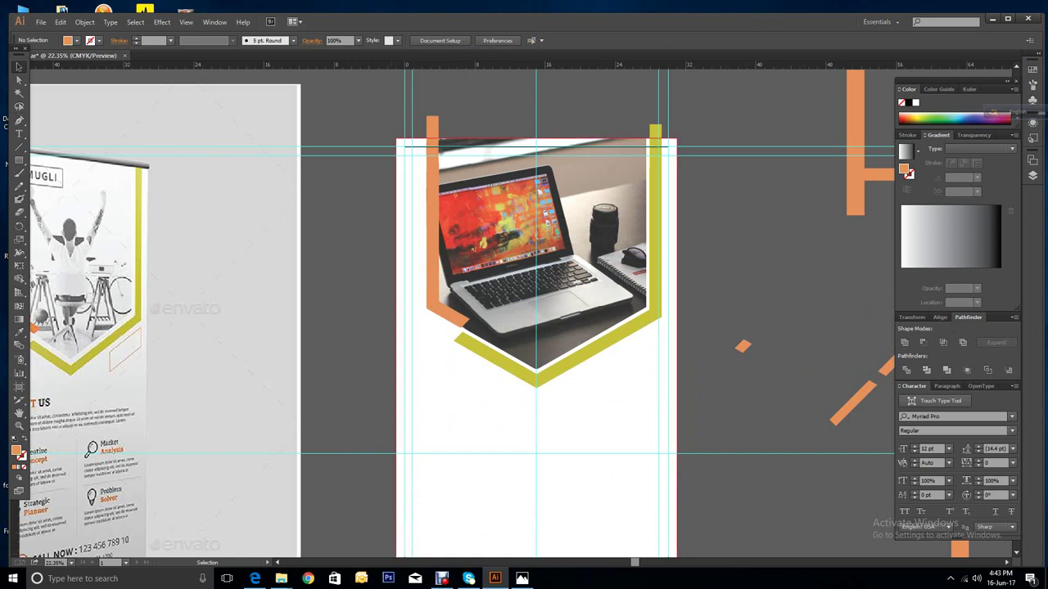
# Step: Draw an orange rectangle about 6.56 by 3.85 in and rest it on the artboard's top edge over the left frame section's overhang
pyautogui.click(18, 160)
pyautogui.moveTo(734, 244); pyautogui.dragTo(791, 276)
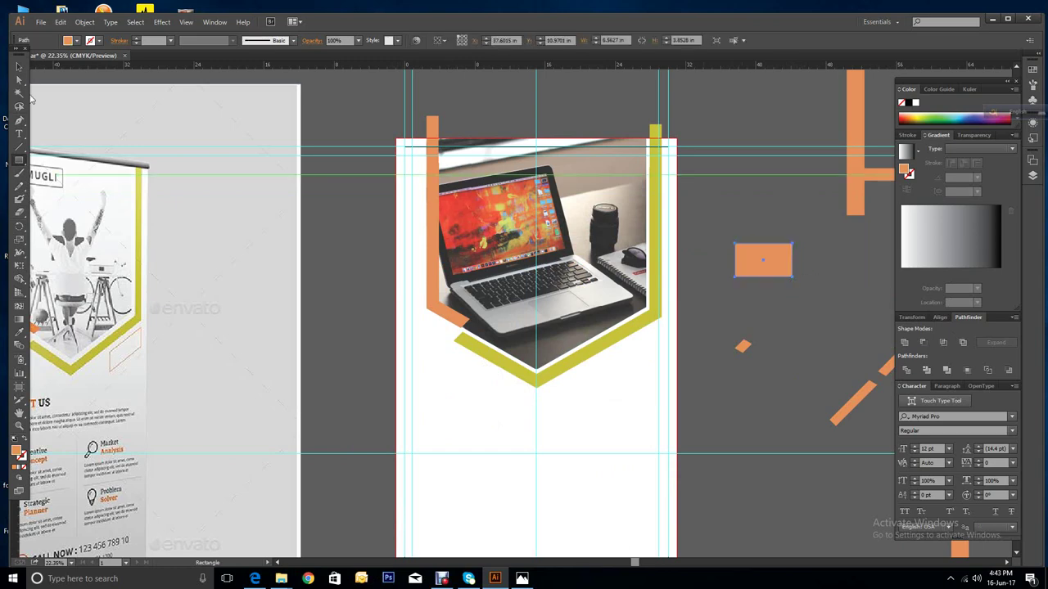
pyautogui.click(19, 65)
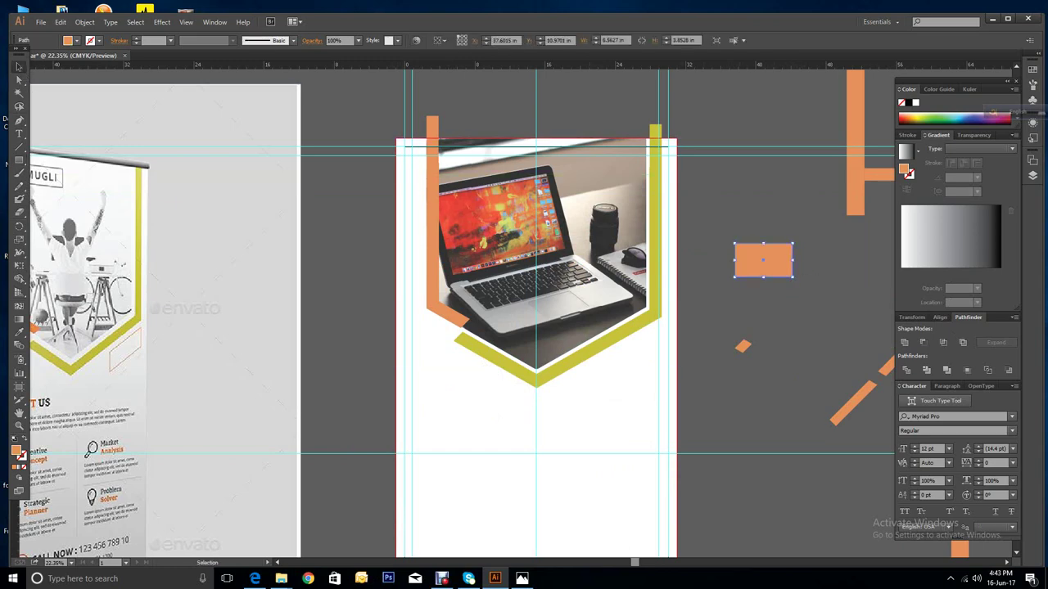
pyautogui.moveTo(774, 260); pyautogui.dragTo(443, 120)
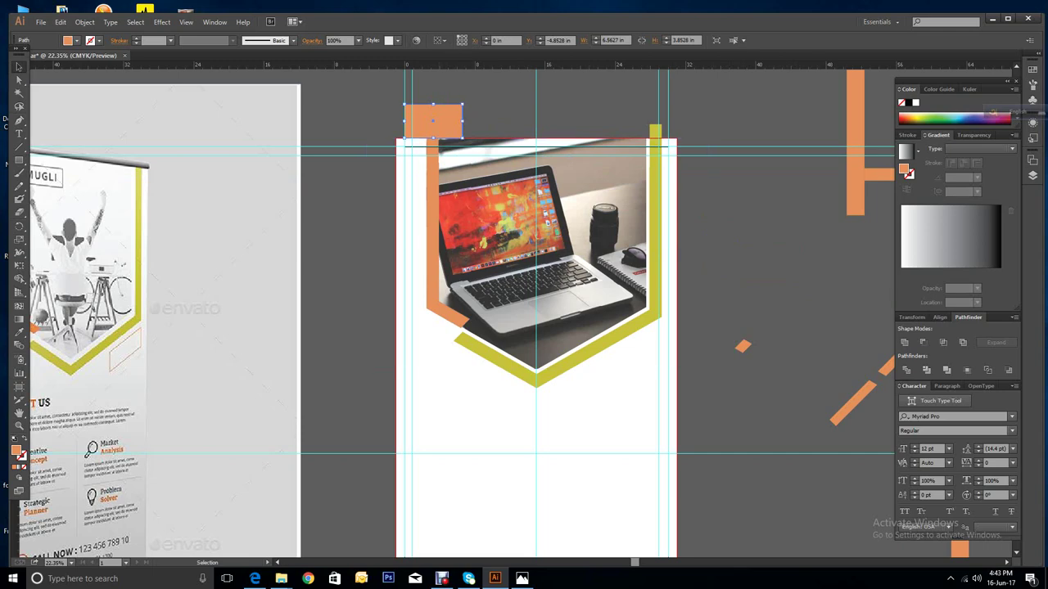
pyautogui.moveTo(457, 106)
pyautogui.mouseDown()
pyautogui.moveTo(463, 74)
pyautogui.moveTo(458, 125)
pyautogui.mouseUp()
# Step: Trim the left frame section's overhang at the artboard's top edge against the rectangle with Shape Builder
pyautogui.keyDown('shift'); pyautogui.click(431, 237); pyautogui.keyUp('shift')
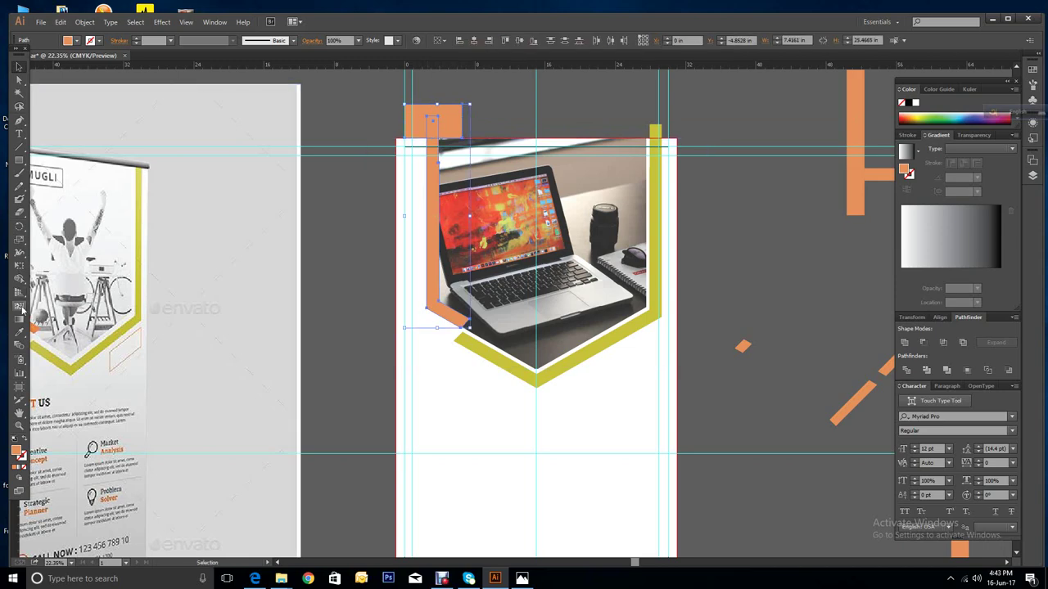
pyautogui.click(20, 279)
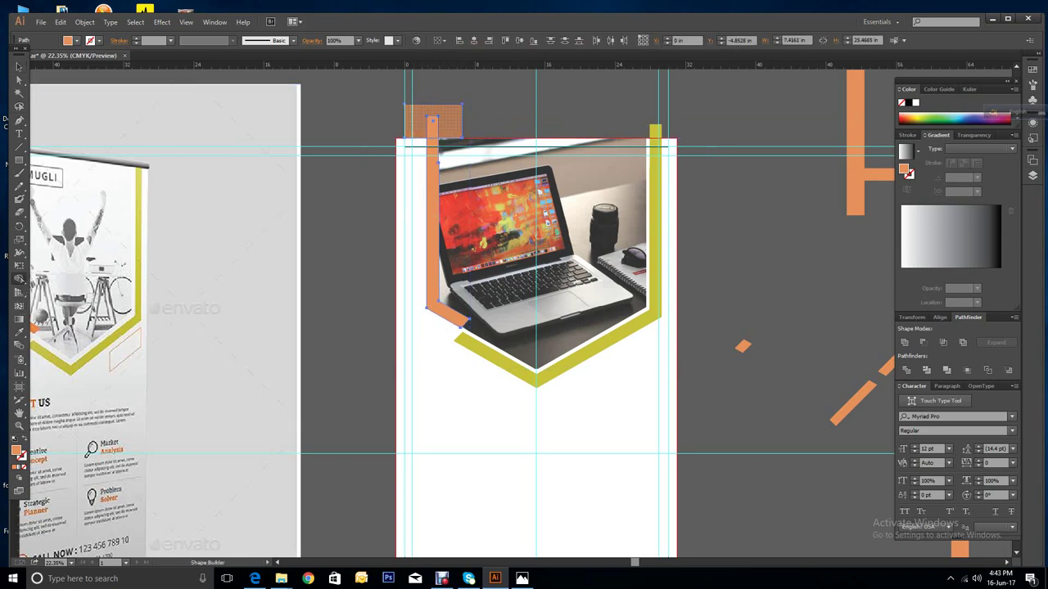
pyautogui.click(431, 123)
pyautogui.click(19, 67)
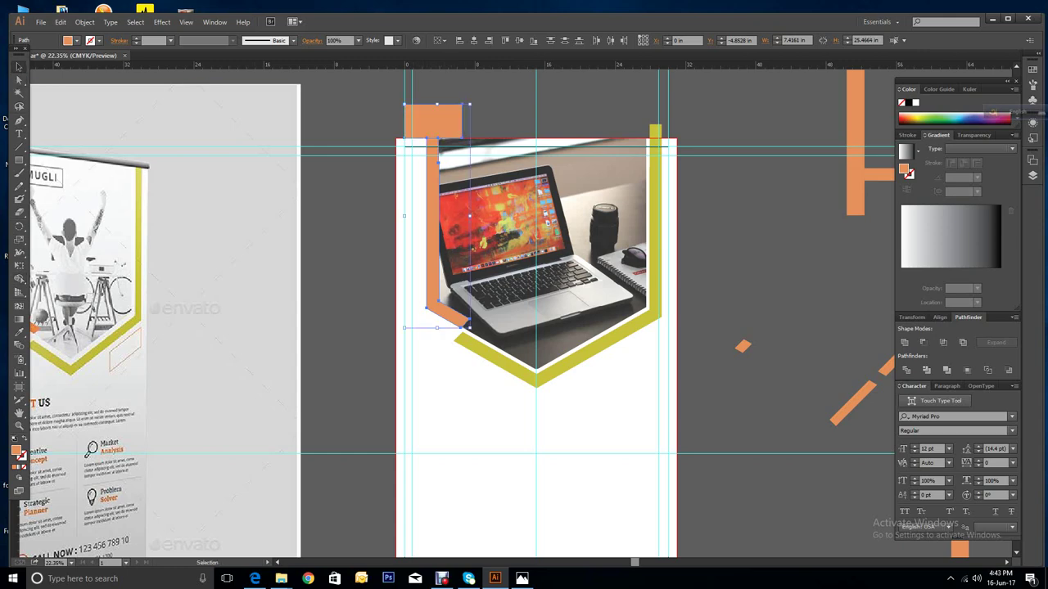
# Step: Move the rectangle over the yellow-green section's overhang and trim that overhang at the artboard's top edge with Shape Builder
pyautogui.click(452, 101)
pyautogui.moveTo(419, 112); pyautogui.dragTo(668, 147)
pyautogui.scroll(1, 524, 315)
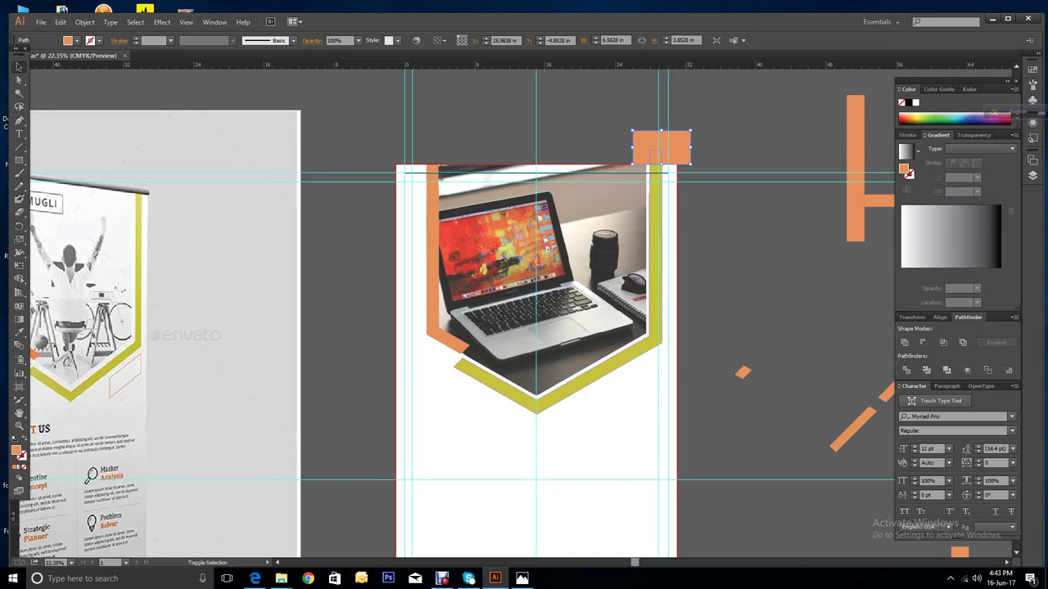
pyautogui.keyDown('shift'); pyautogui.click(657, 226); pyautogui.keyUp('shift')
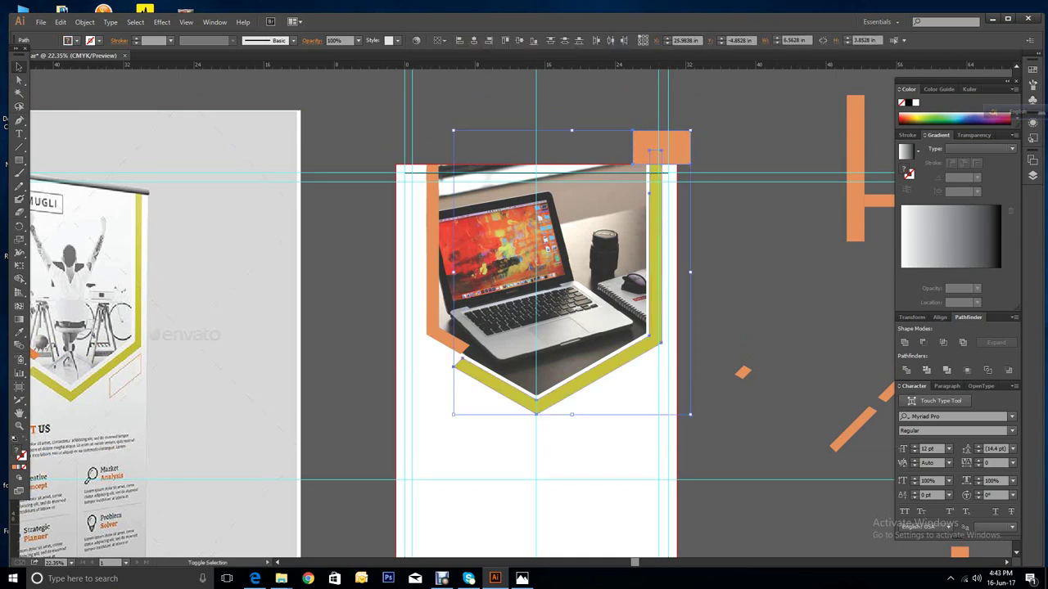
pyautogui.click(18, 280)
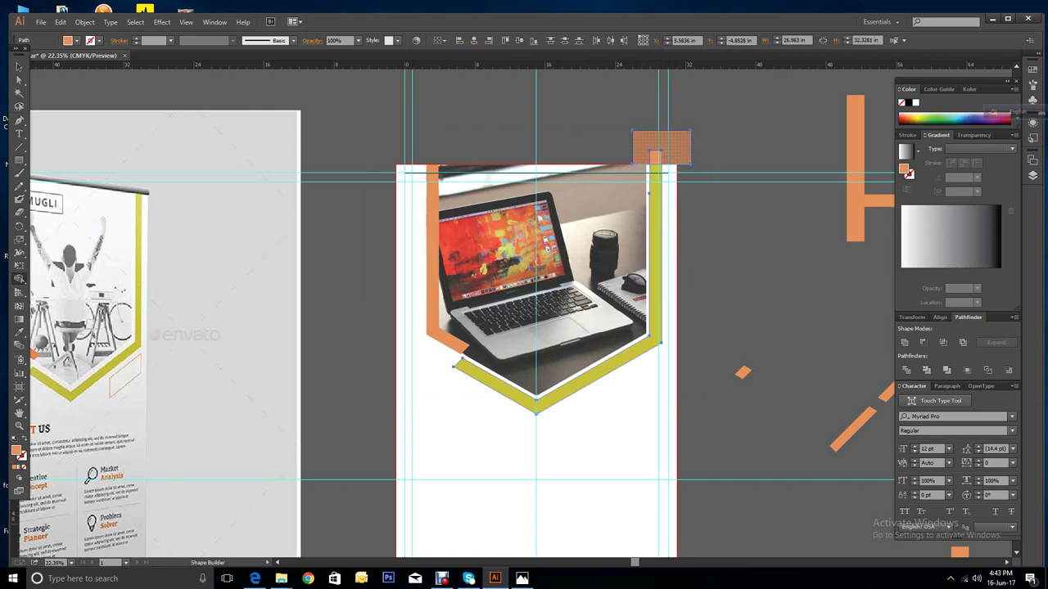
pyautogui.click(655, 155)
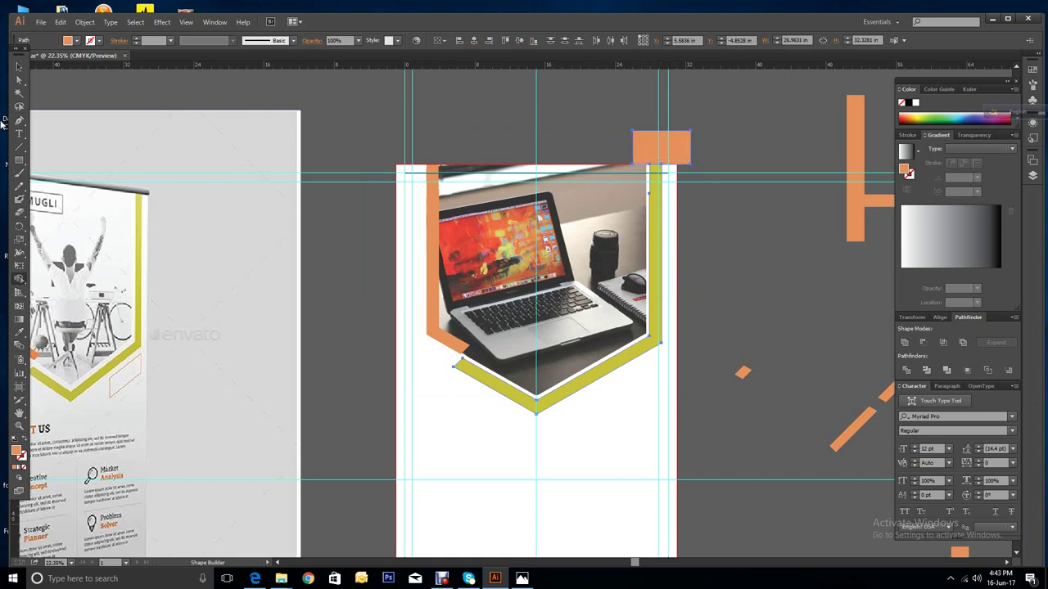
pyautogui.click(19, 67)
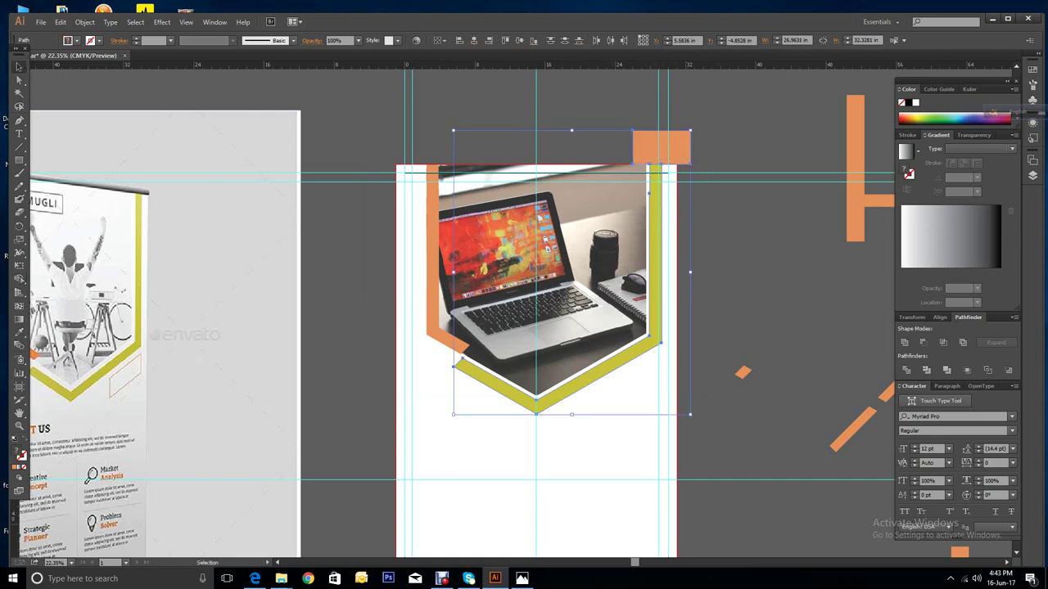
# Step: Move the orange rectangle away from the frame to the empty area outside the banner's upper right corner
pyautogui.hotkey('ctrl', 'shift', 'a')
pyautogui.moveTo(661, 148); pyautogui.dragTo(711, 124)
pyautogui.hotkey('ctrl', 'shift', 'a')
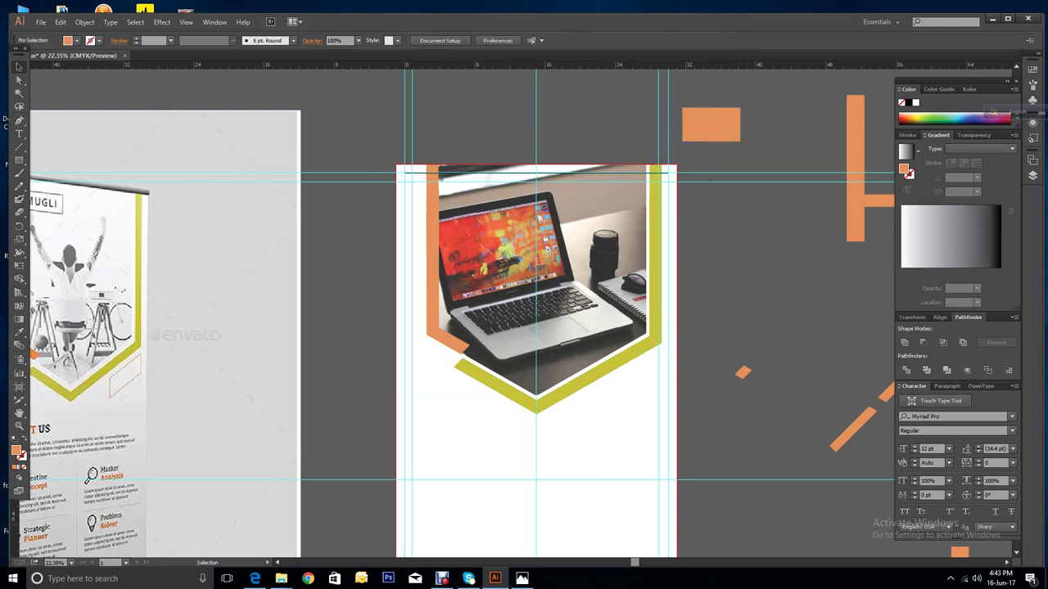
# Step: Draw an orange triangle about 8.84 by 8.4 in with the Polygon tool between the reference image and the banner
pyautogui.scroll(-3, 743, 292)
pyautogui.scroll(1, 744, 292)
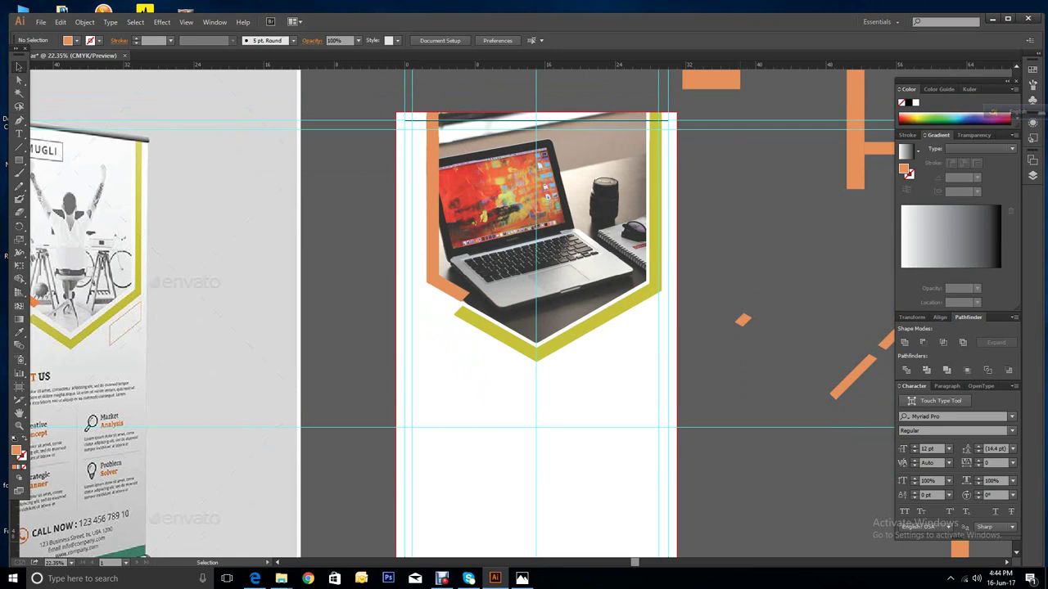
pyautogui.moveTo(635, 563); pyautogui.dragTo(619, 564)
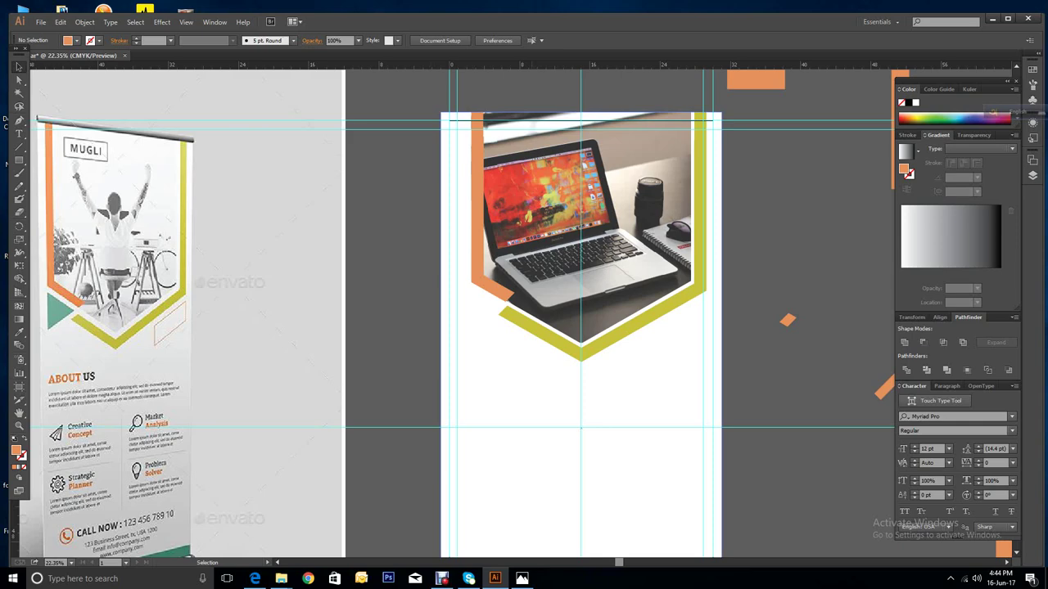
pyautogui.click(20, 161)
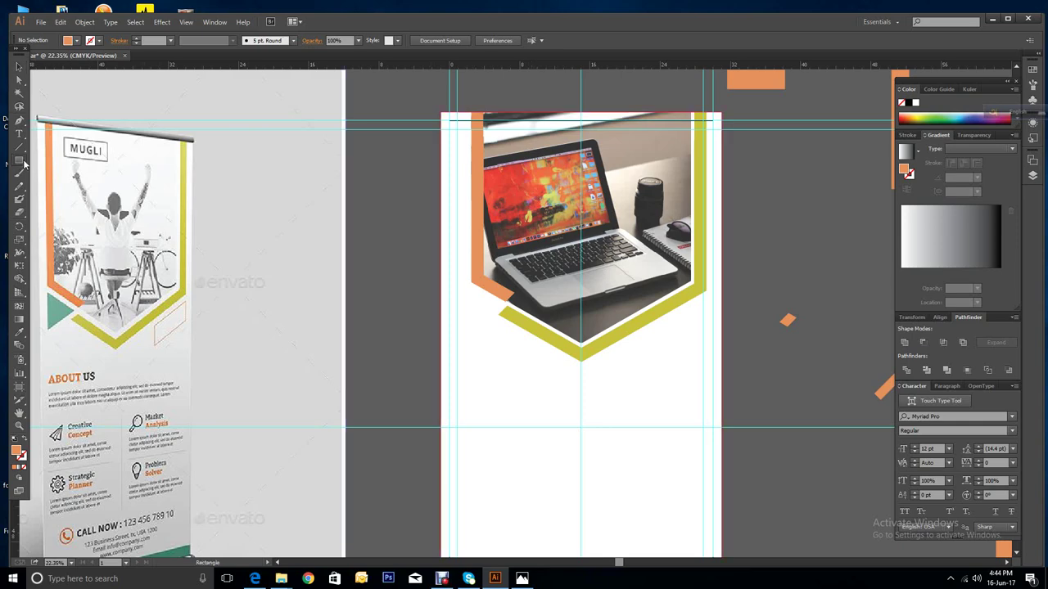
pyautogui.moveTo(25, 163); pyautogui.dragTo(58, 201)
pyautogui.moveTo(369, 260); pyautogui.dragTo(403, 279)
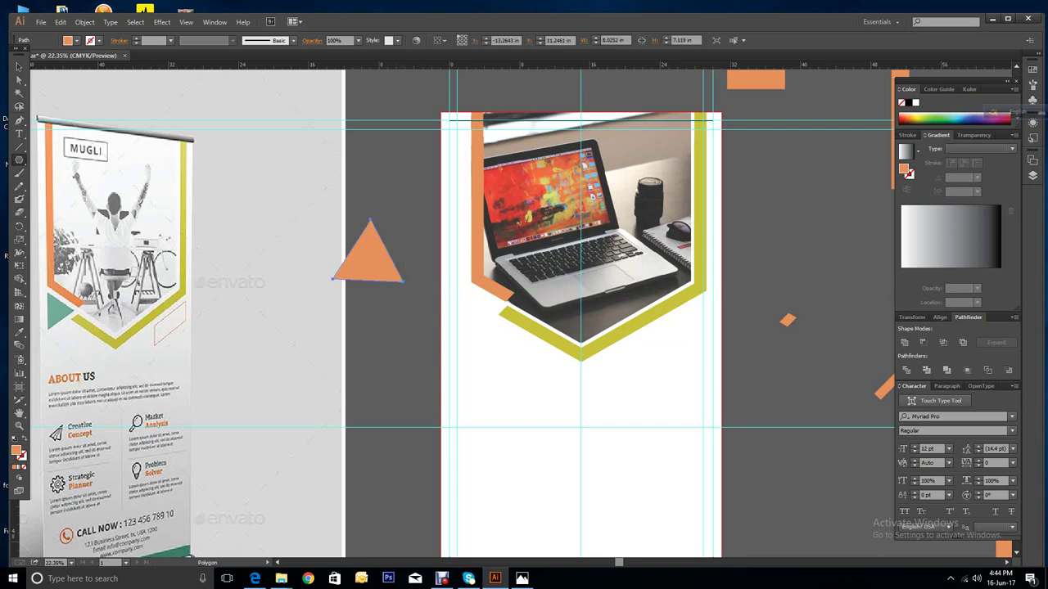
pyautogui.press('Delete')
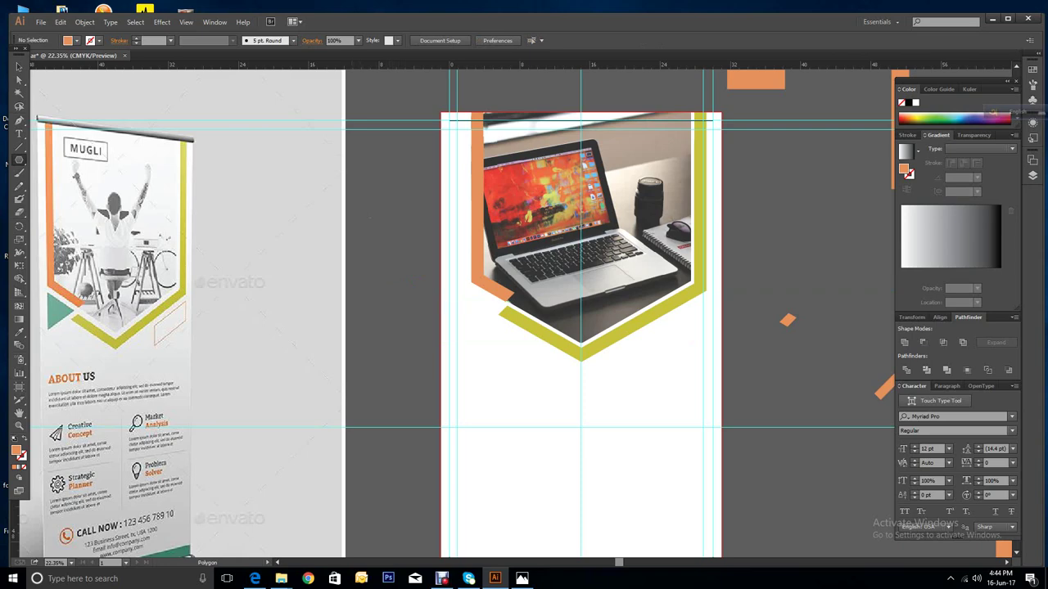
pyautogui.moveTo(352, 297); pyautogui.dragTo(394, 315)
pyautogui.press('Up')
pyautogui.press('Up')
pyautogui.press('Up')
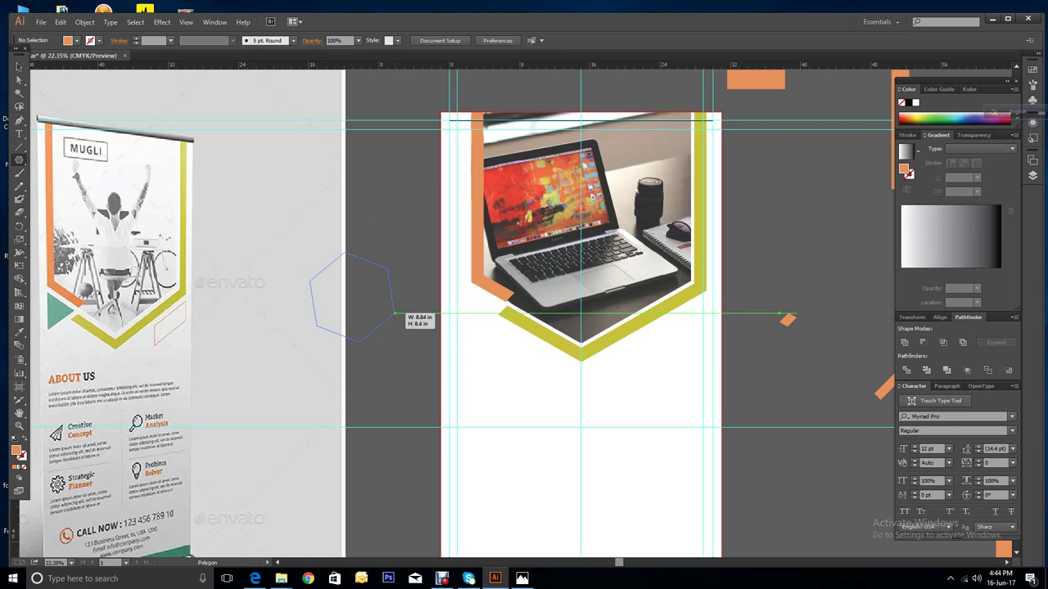
pyautogui.press('Up')
pyautogui.press('Up')
pyautogui.moveTo(394, 313); pyautogui.dragTo(395, 314)
pyautogui.press('Down')
pyautogui.press('Down')
pyautogui.press('Down')
pyautogui.press('Down')
pyautogui.press('Down')
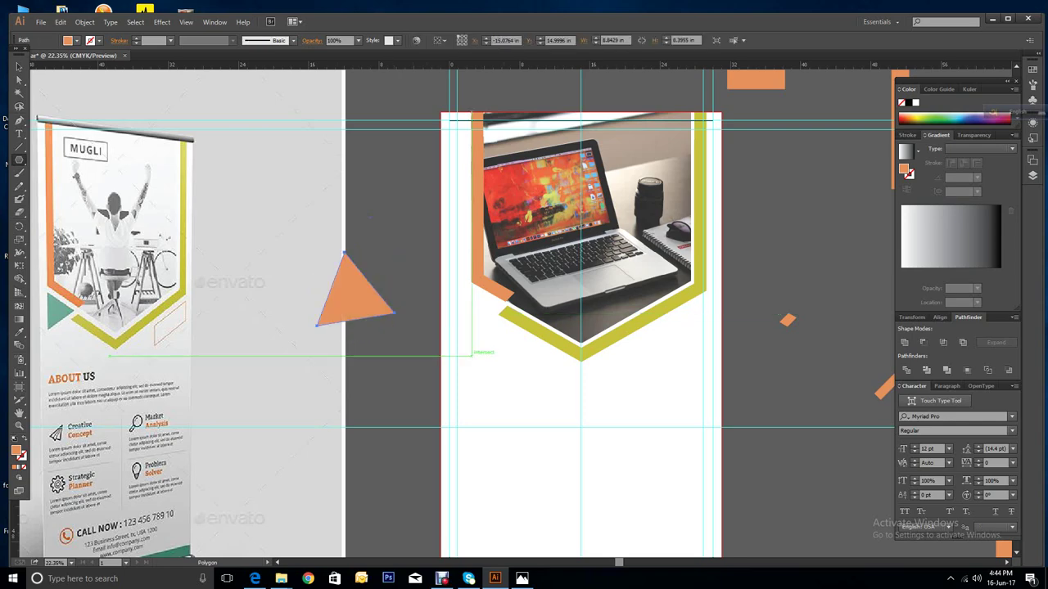
# Step: Delete the large tilted orange triangle and draw a smaller upright one, about 4.98 in wide, beside the artboard
pyautogui.click(19, 66)
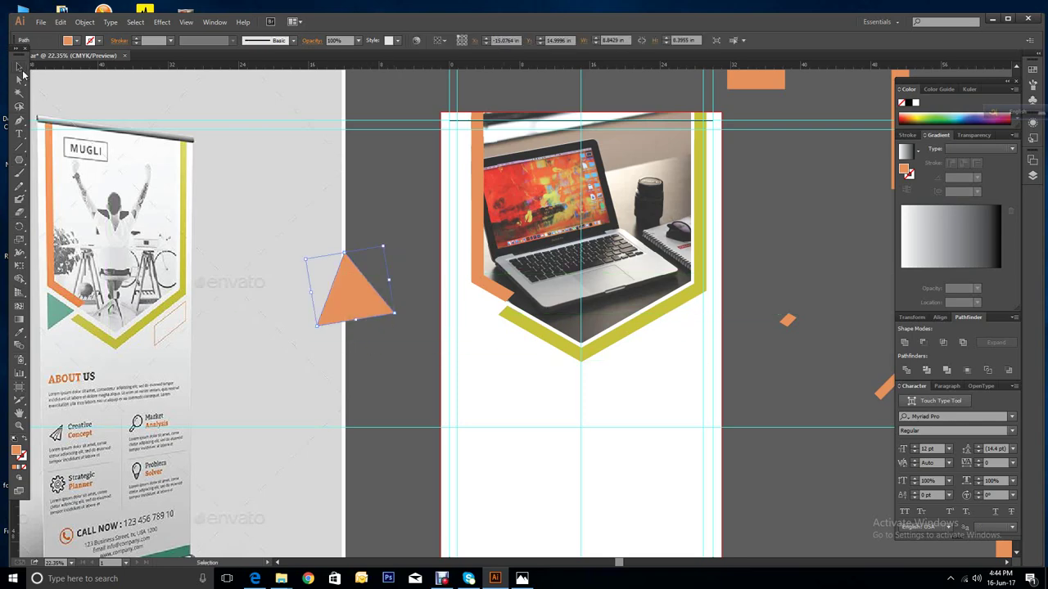
pyautogui.press('Delete')
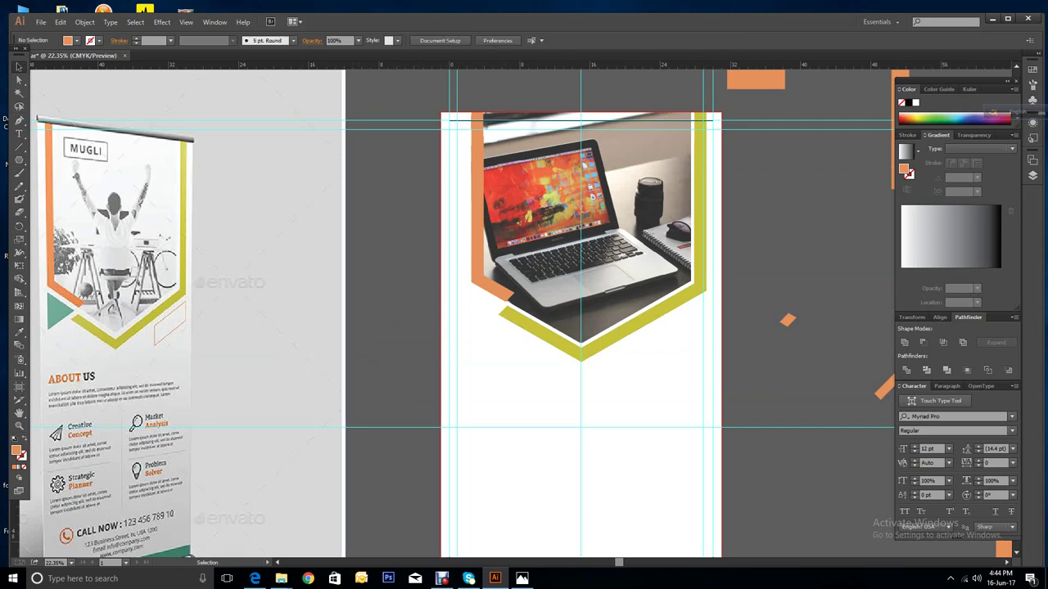
pyautogui.click(19, 160)
pyautogui.moveTo(379, 280); pyautogui.dragTo(401, 291)
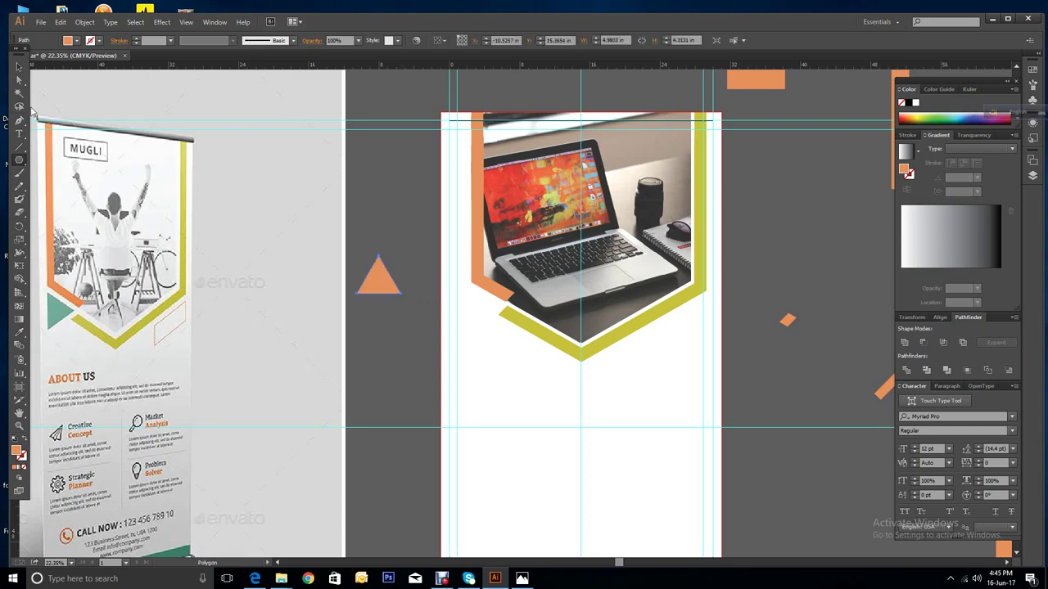
# Step: Turn the triangle to point right, place it below the orange band's lower-left corner and scale it to about 3.5 × 4.04 in
pyautogui.click(19, 65)
pyautogui.moveTo(384, 270); pyautogui.dragTo(486, 306)
pyautogui.hotkey('ctrl', 'shift', 'a')
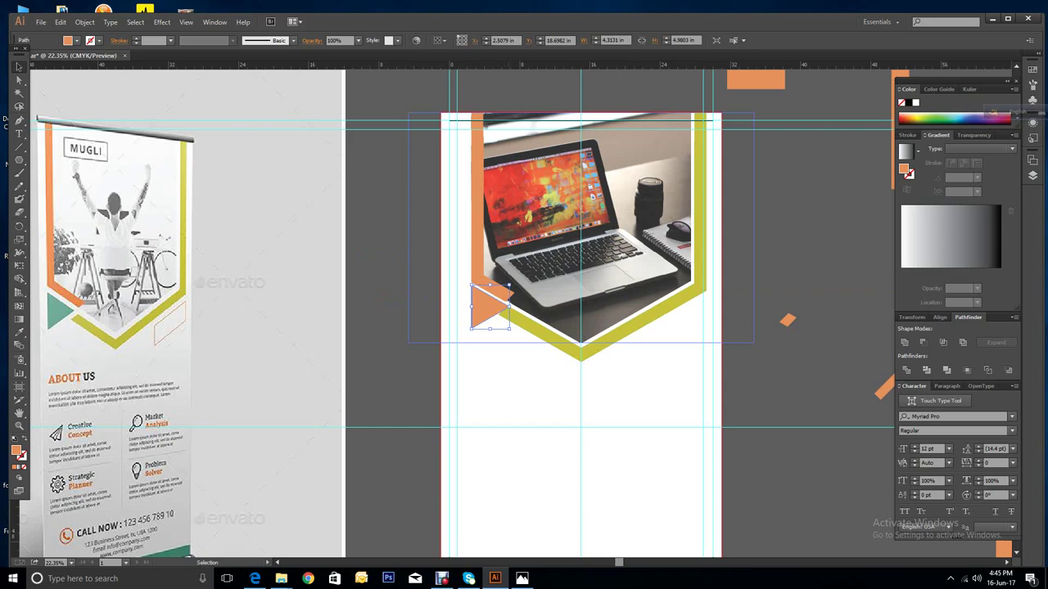
pyautogui.press('shift')
pyautogui.moveTo(508, 285); pyautogui.dragTo(488, 305)
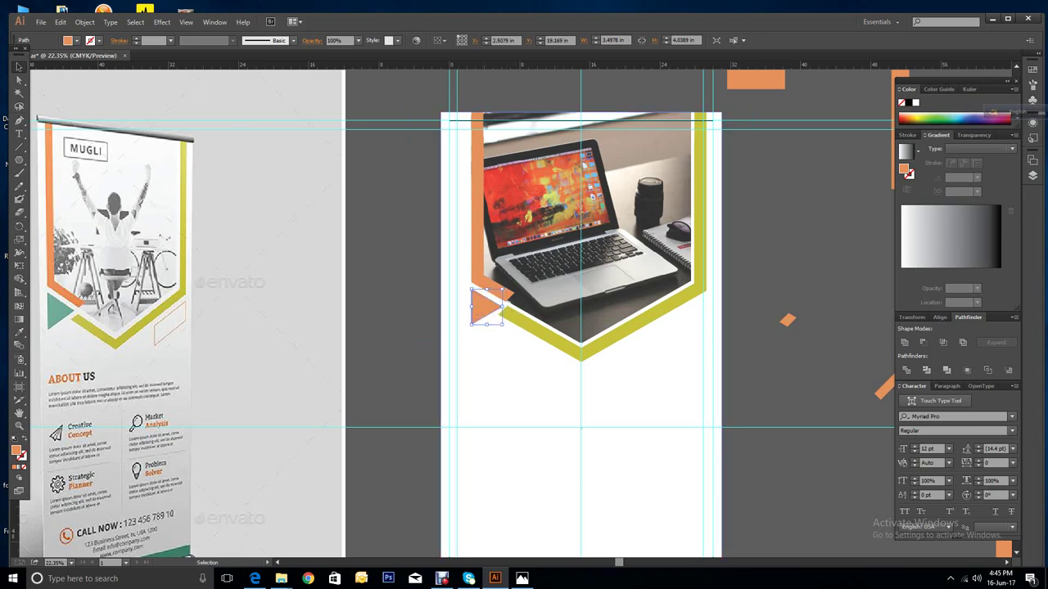
# Step: Recolor the triangle with the green sampled from the matching triangle in the reference banner
pyautogui.hotkey('ctrl', 'alt', '[')
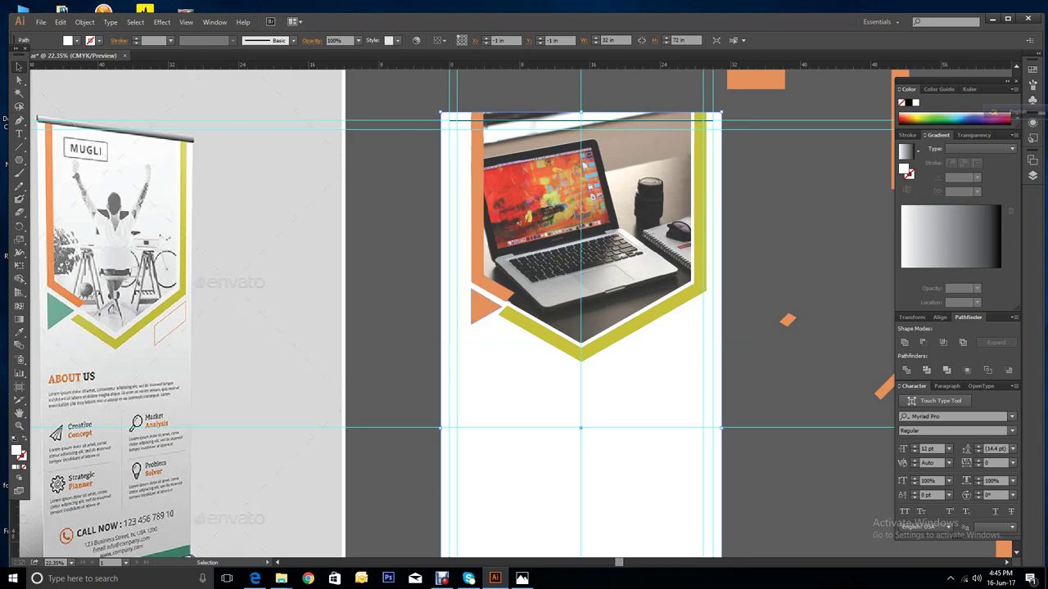
pyautogui.click(485, 307)
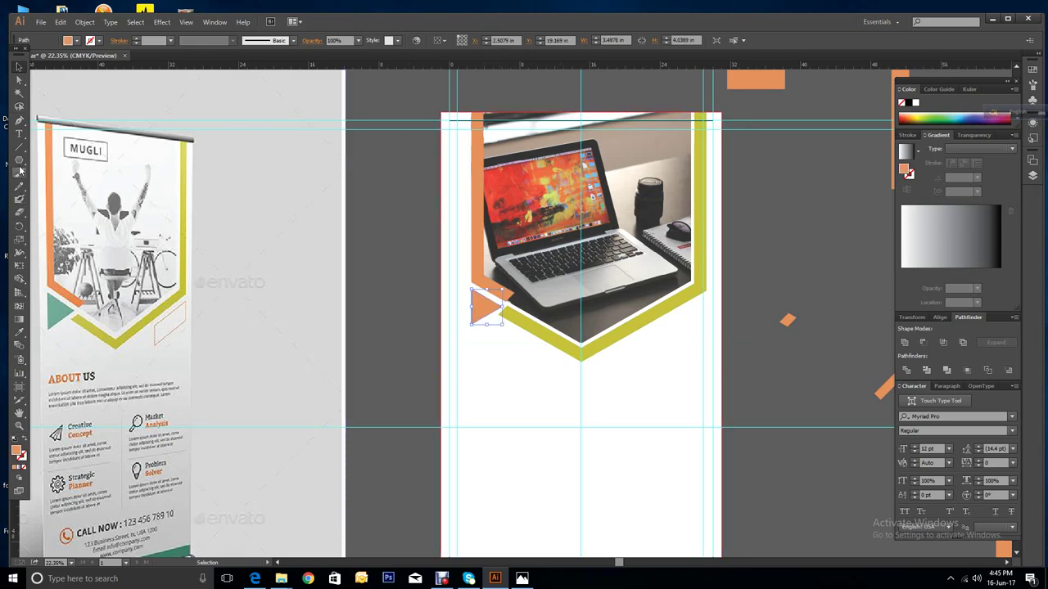
pyautogui.click(20, 334)
pyautogui.click(56, 312)
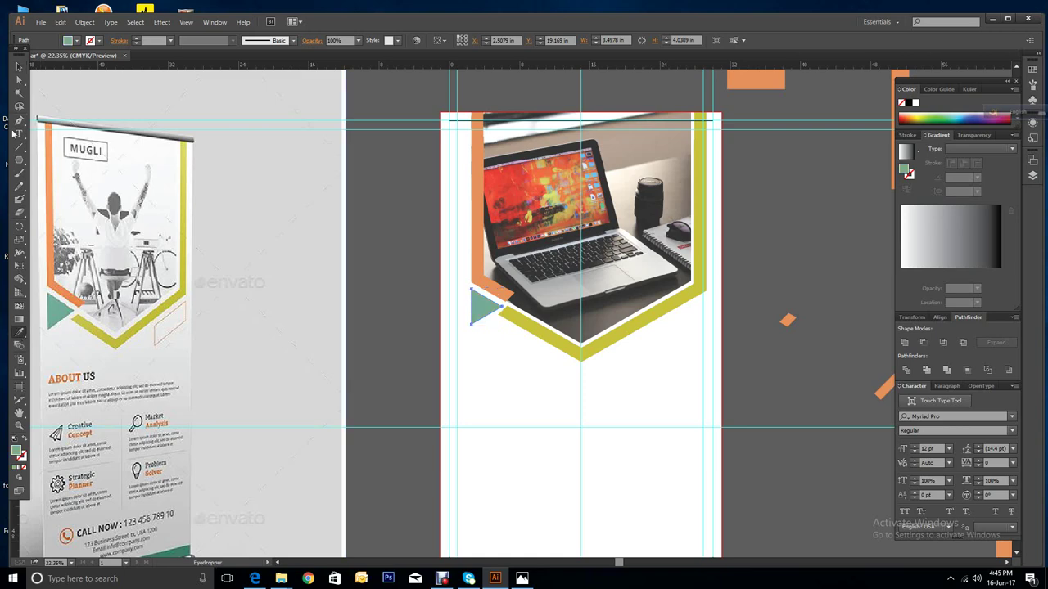
pyautogui.click(18, 67)
pyautogui.hotkey('ctrl', 'shift', 'a')
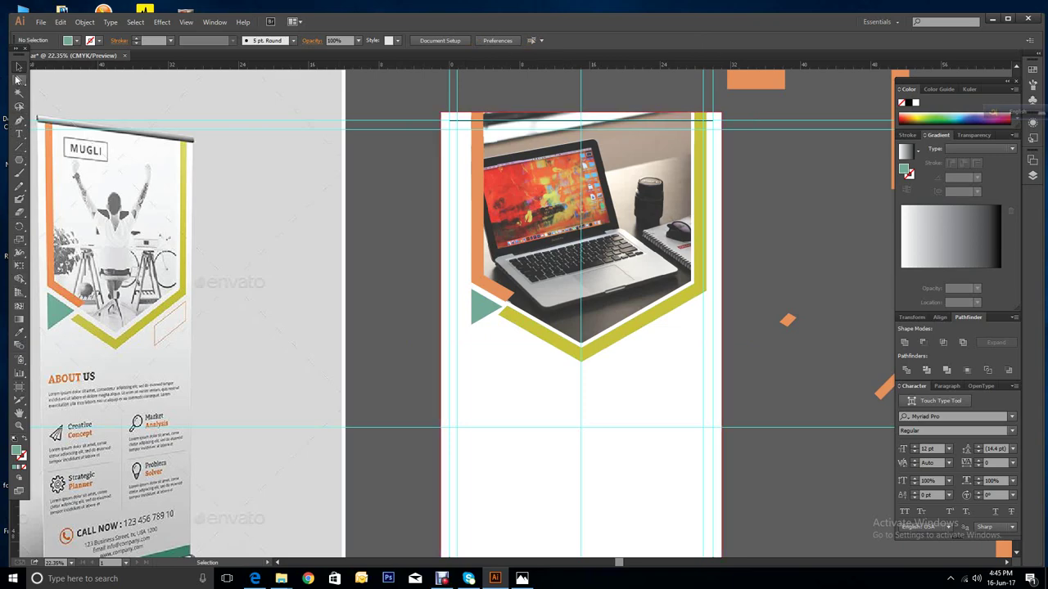
# Step: Draw a guide line along the green triangle's lower edge, extending past its tip onto the photo, about 5.96 in wide by 3.42 in high
pyautogui.click(18, 426)
pyautogui.moveTo(446, 243); pyautogui.dragTo(537, 342)
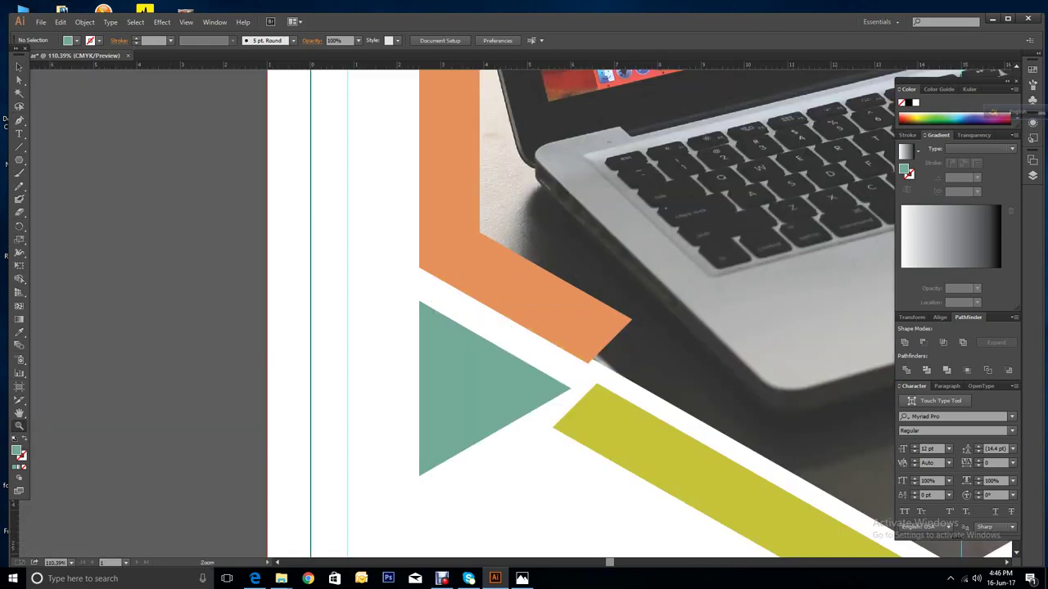
pyautogui.click(24, 70)
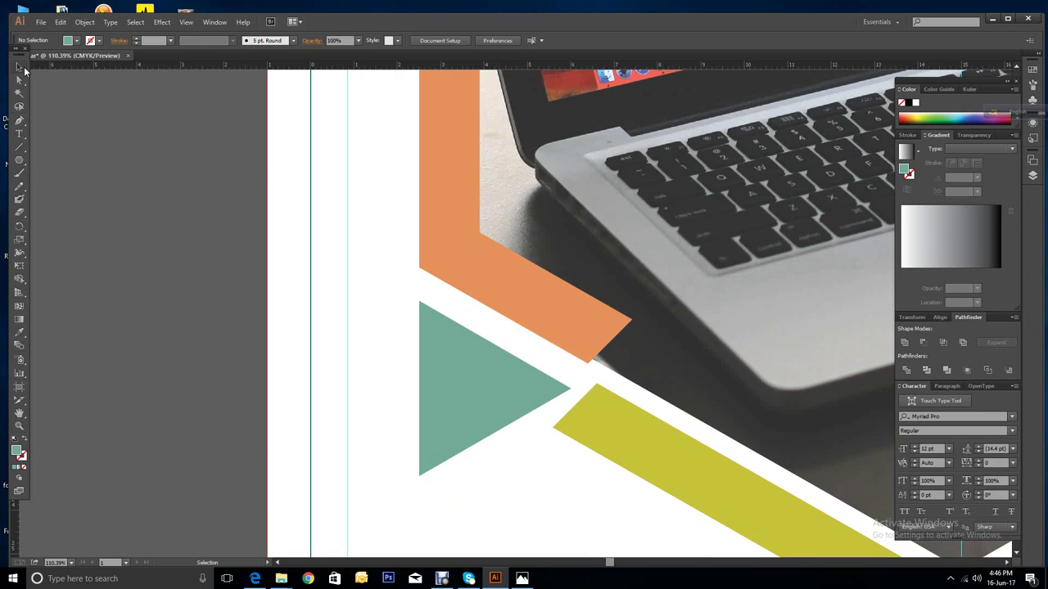
pyautogui.click(26, 148)
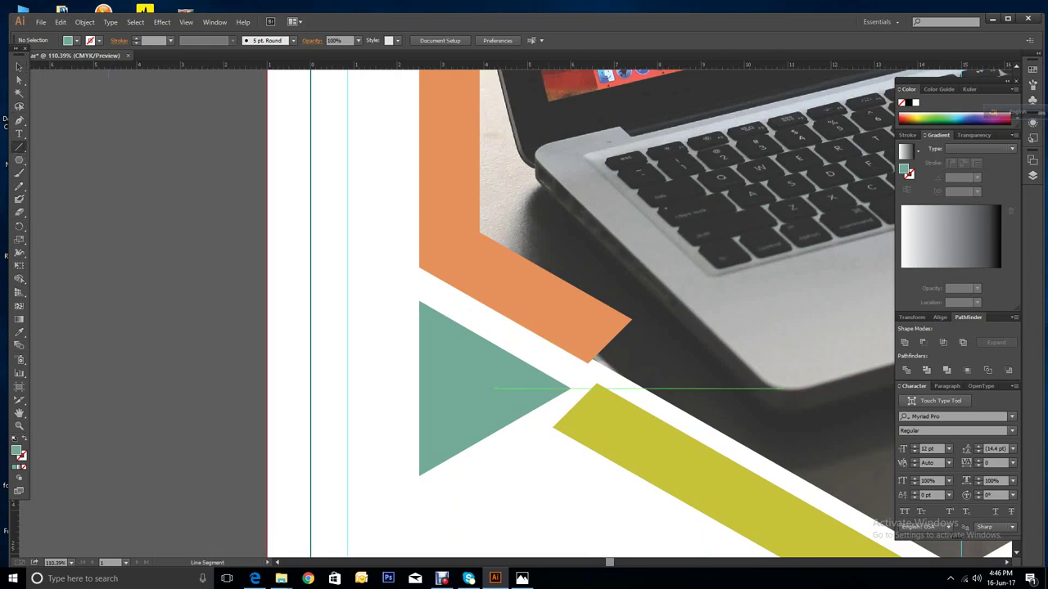
pyautogui.moveTo(419, 475); pyautogui.dragTo(677, 329)
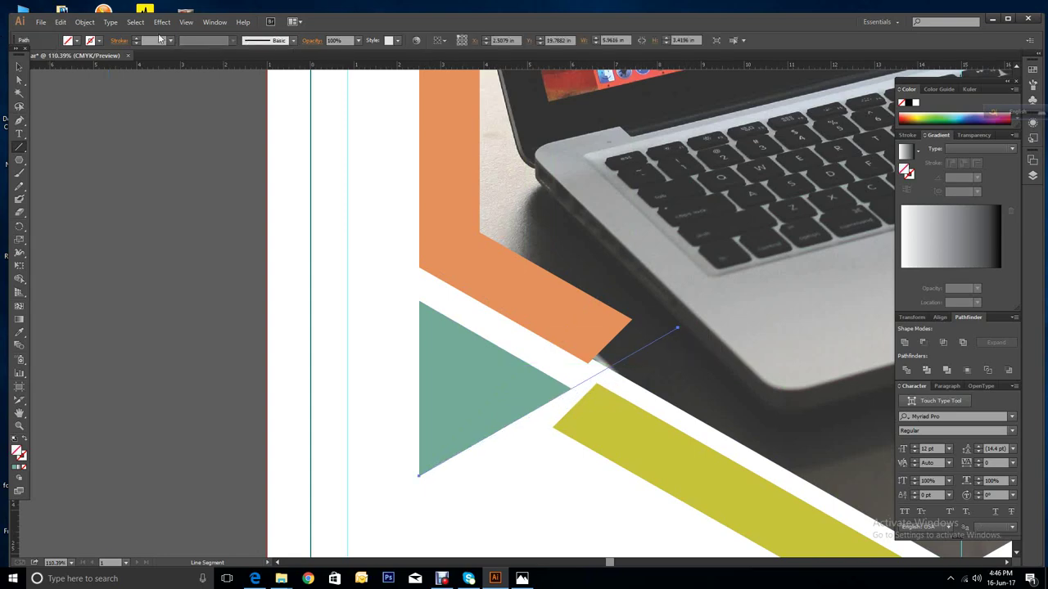
# Step: Give the diagonal guide line a red stroke with a weight of 3 pt
pyautogui.click(100, 40)
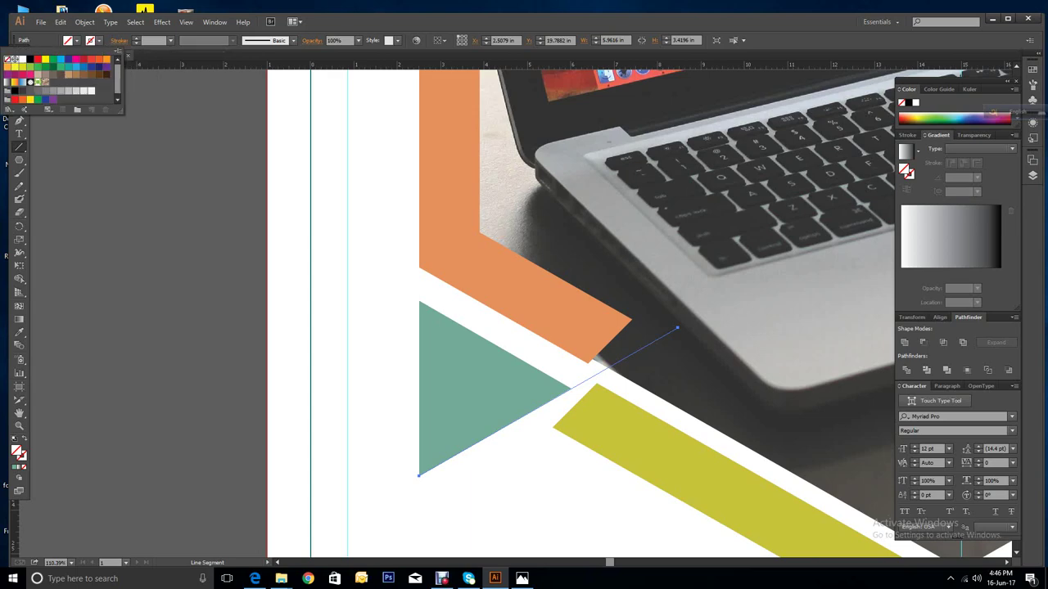
pyautogui.click(37, 59)
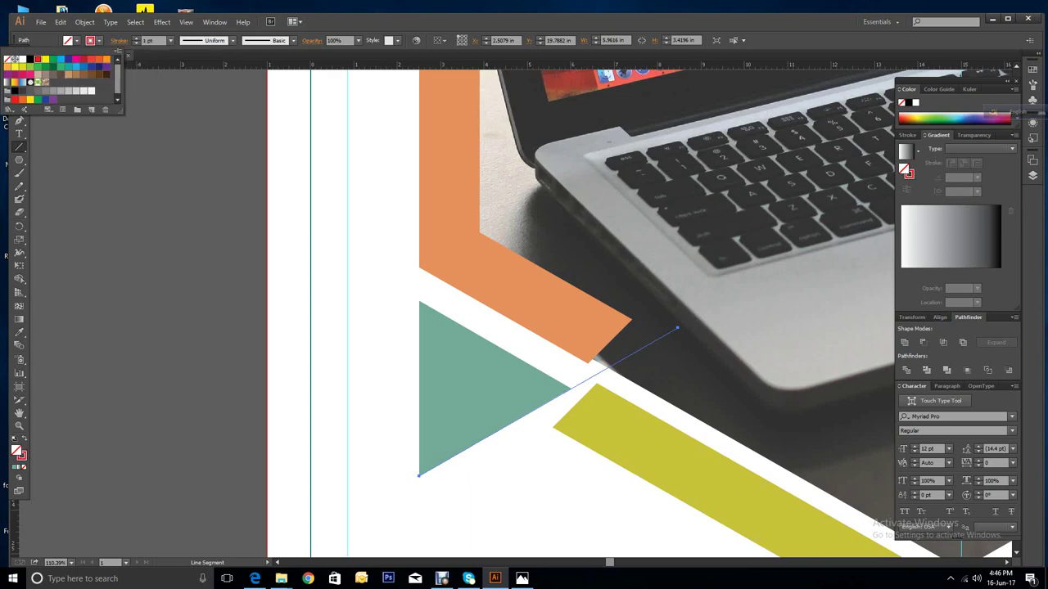
pyautogui.click(136, 39)
pyautogui.click(137, 40)
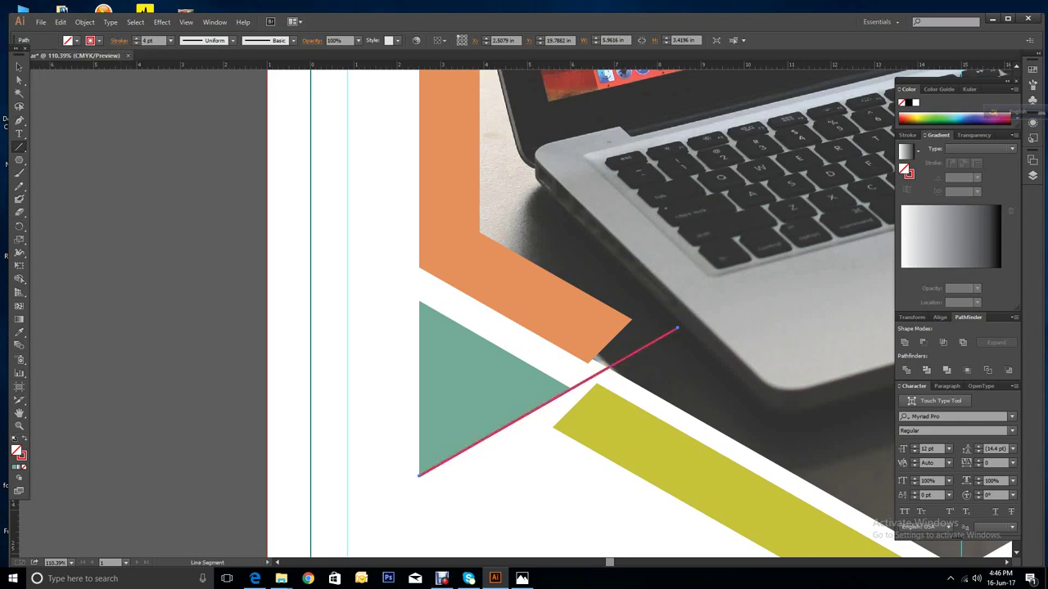
pyautogui.press('\\')
pyautogui.click(127, 167)
pyautogui.click(549, 320)
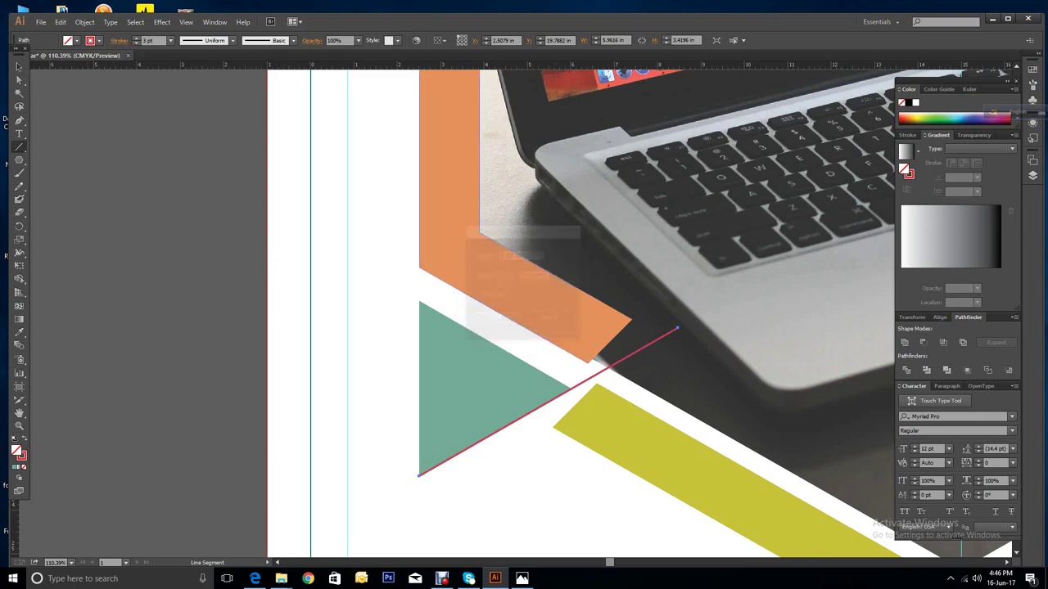
# Step: Duplicate the red line parallel to itself so the copy passes through the lower corner of the olive band's left end
pyautogui.press('v')
pyautogui.click(20, 147)
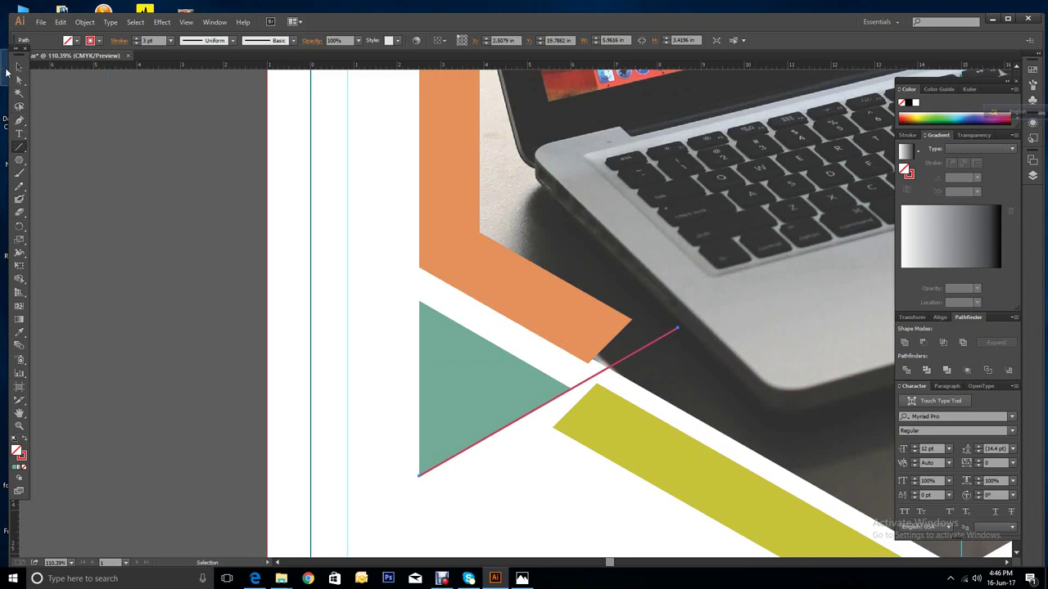
pyautogui.click(19, 67)
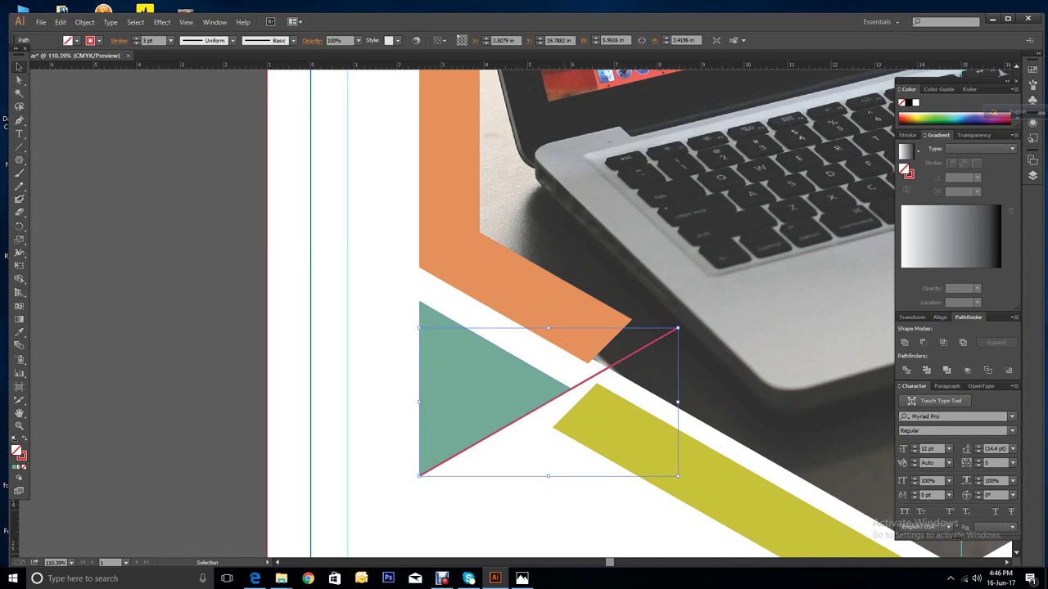
pyautogui.moveTo(573, 388); pyautogui.dragTo(590, 410)
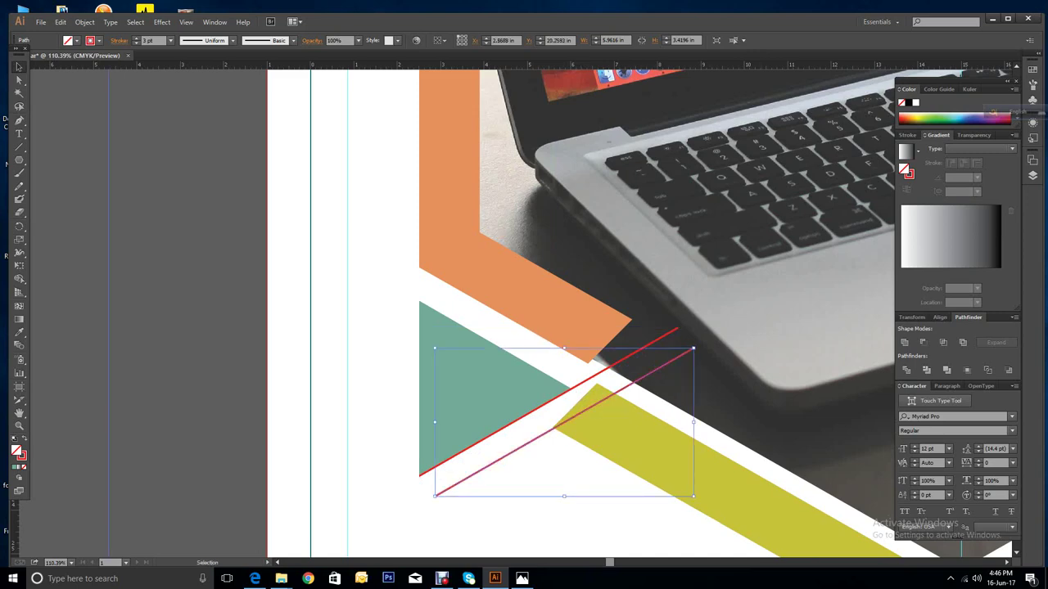
pyautogui.hotkey('ctrl', 'shift', 'a')
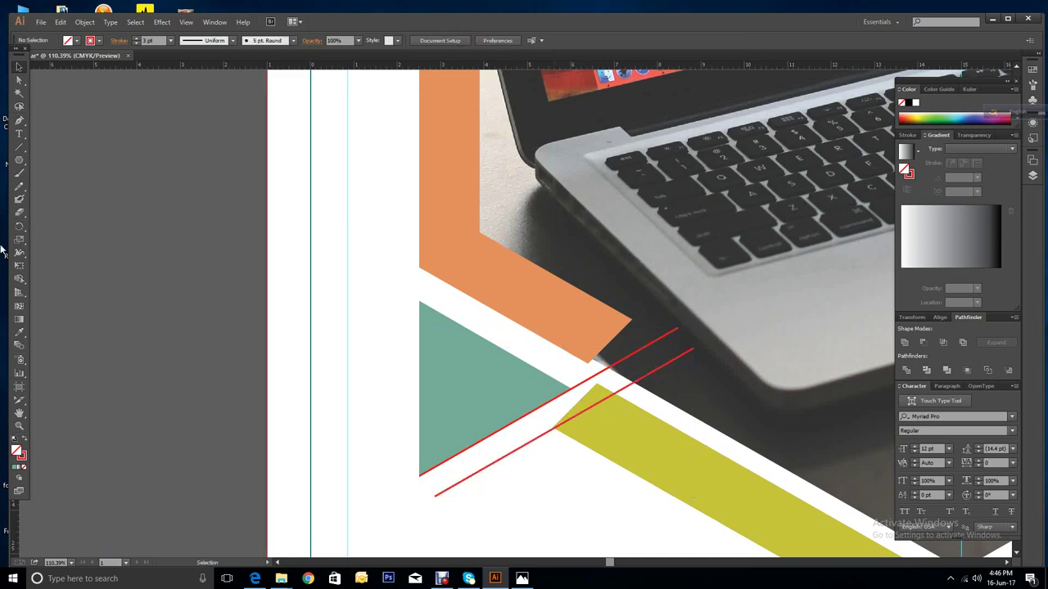
# Step: Reshape the cut ends of the orange and olive bands by moving their corner points onto the two parallel red lines
pyautogui.click(20, 79)
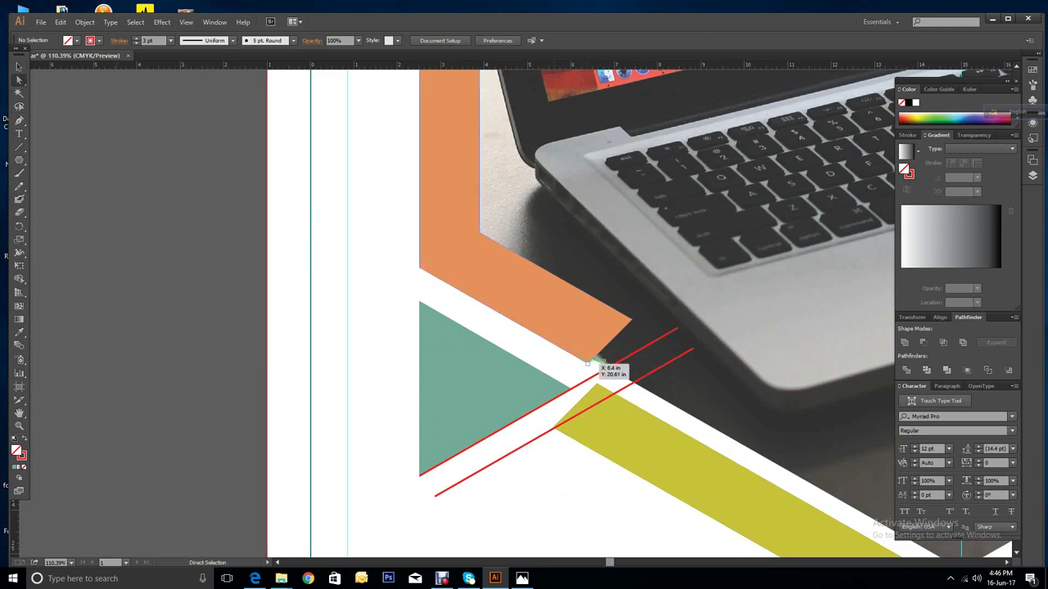
pyautogui.click(587, 361)
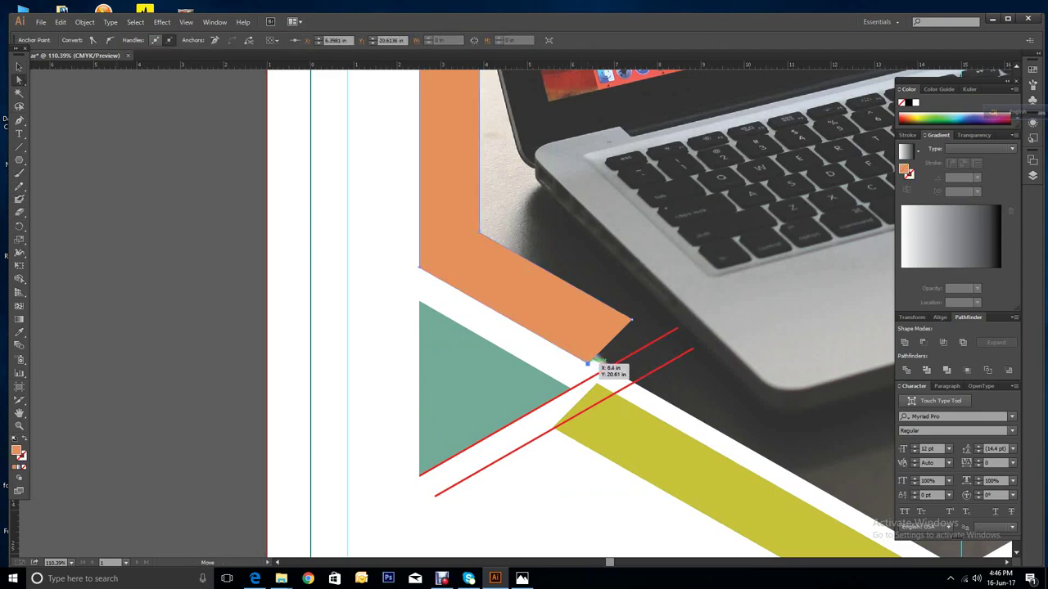
pyautogui.moveTo(588, 362); pyautogui.dragTo(606, 369)
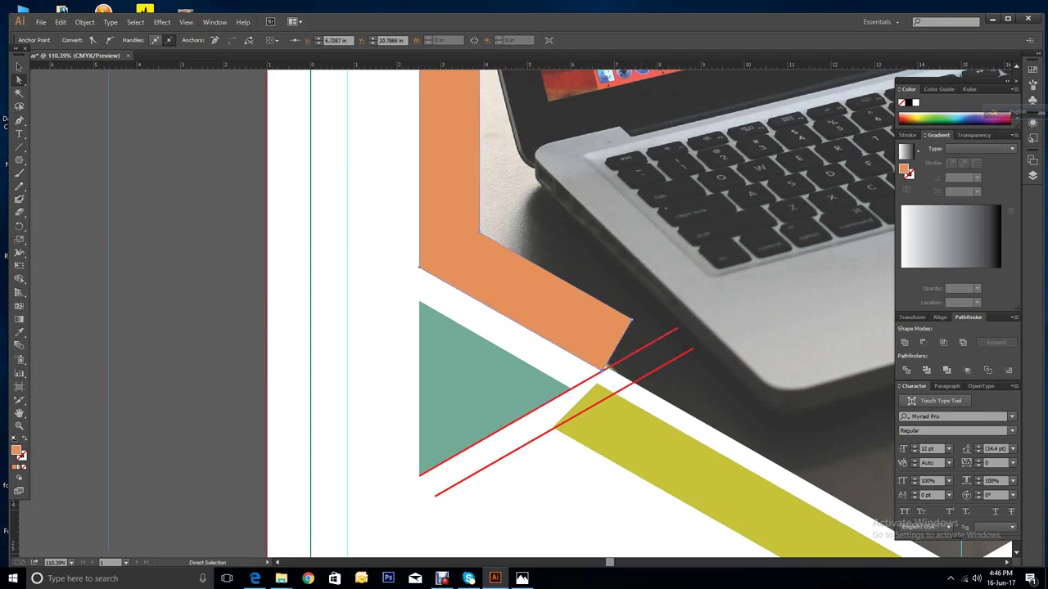
pyautogui.moveTo(631, 320); pyautogui.dragTo(667, 333)
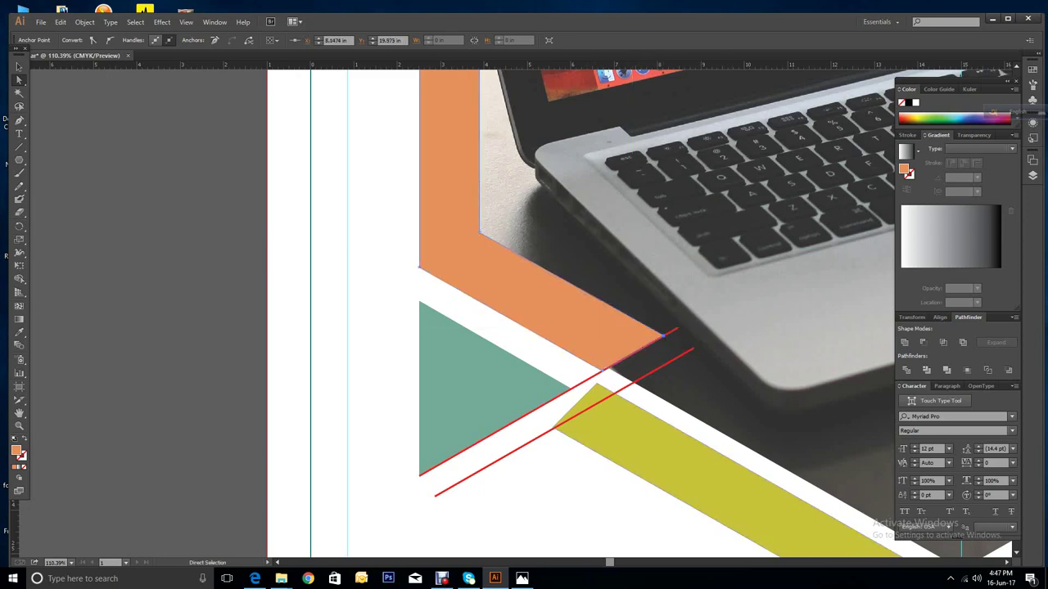
pyautogui.moveTo(603, 381); pyautogui.dragTo(615, 391)
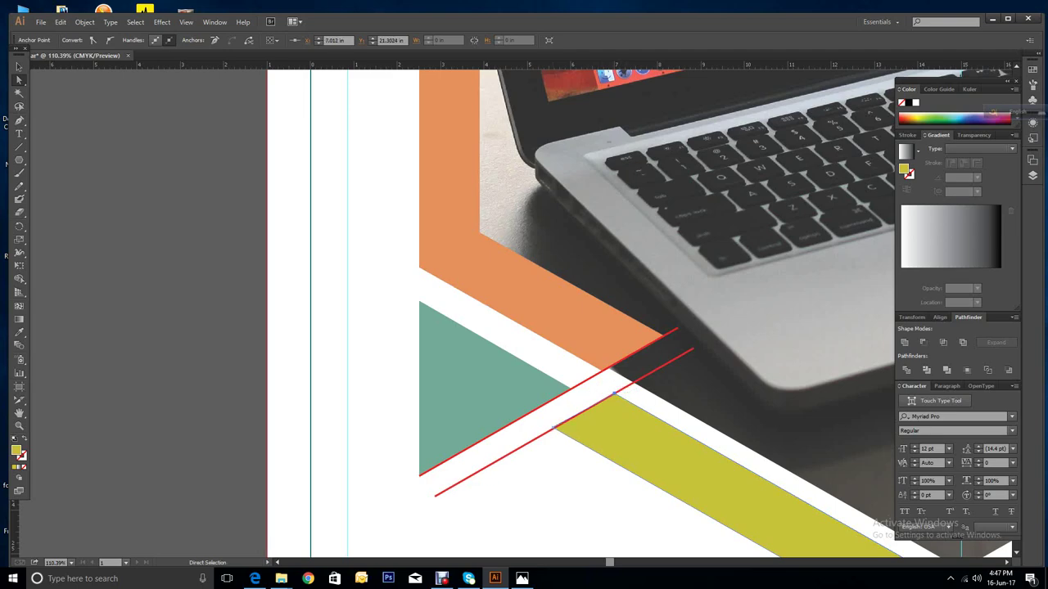
# Step: Delete both red guide lines from between the green triangle and the olive band
pyautogui.hotkey('ctrl', '-')
pyautogui.hotkey('ctrl', '-')
pyautogui.hotkey('ctrl', '-')
pyautogui.hotkey('ctrl', '-')
pyautogui.hotkey('ctrl', '-')
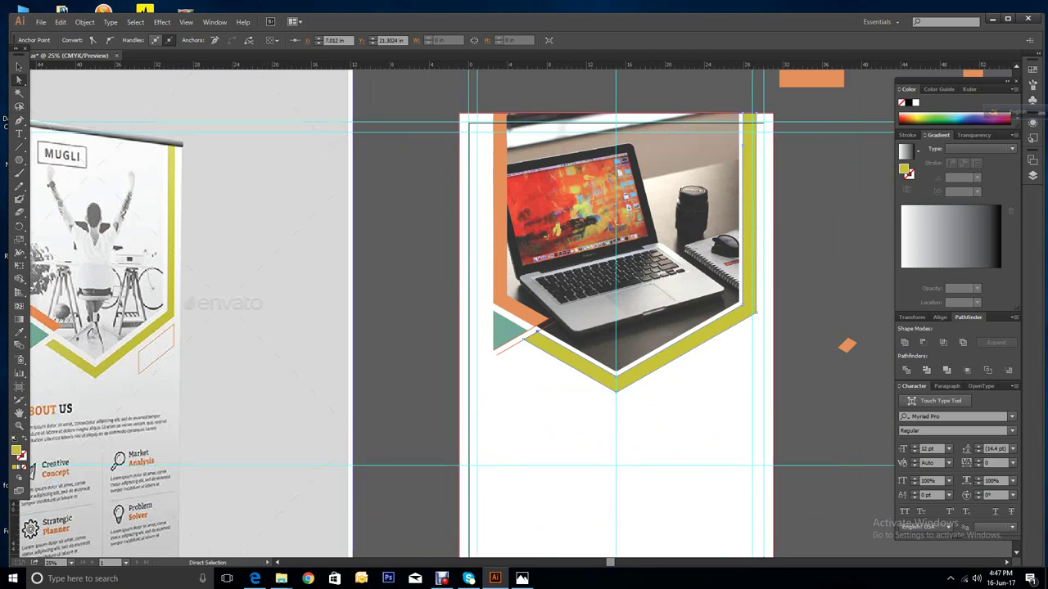
pyautogui.press('v')
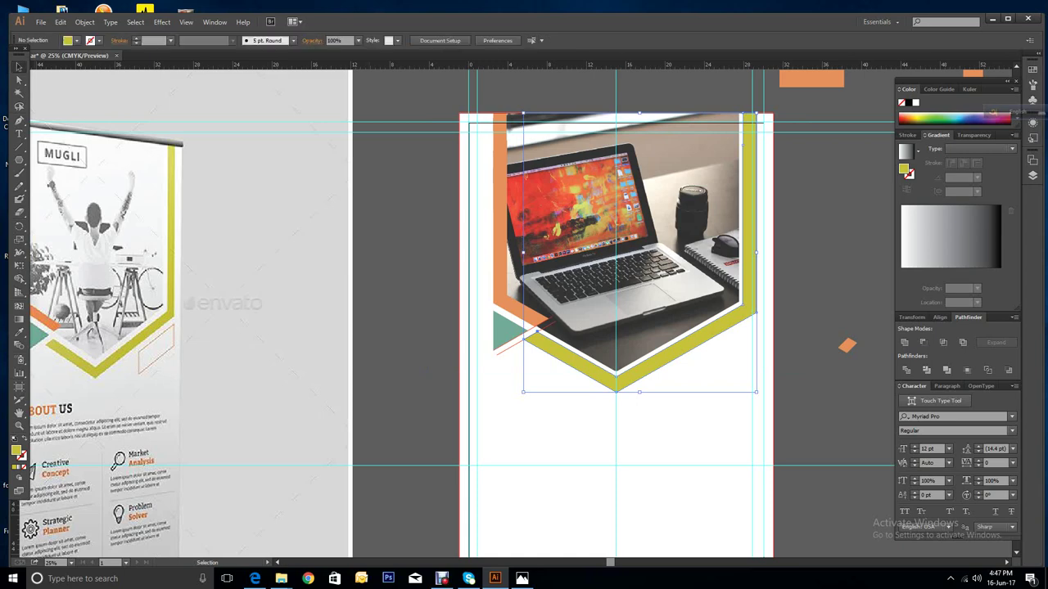
pyautogui.click(502, 351)
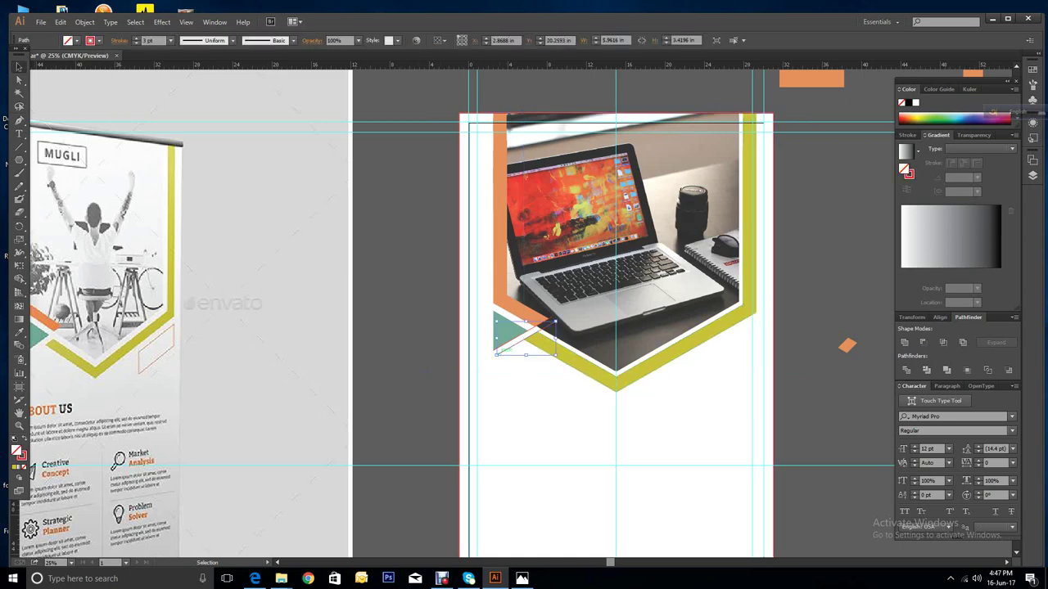
pyautogui.hotkey('ctrl', 'shift', 'a')
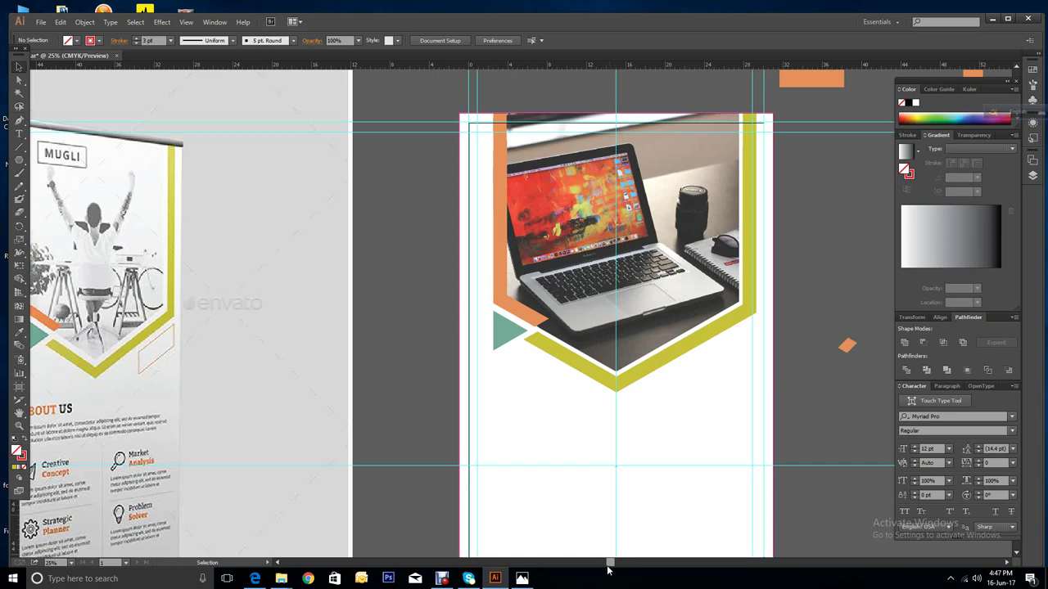
# Step: Draw a rectangle about 7.39 in wide by 2.33 in high in the empty area between the reference image and the artboard
pyautogui.moveTo(609, 562); pyautogui.dragTo(584, 562)
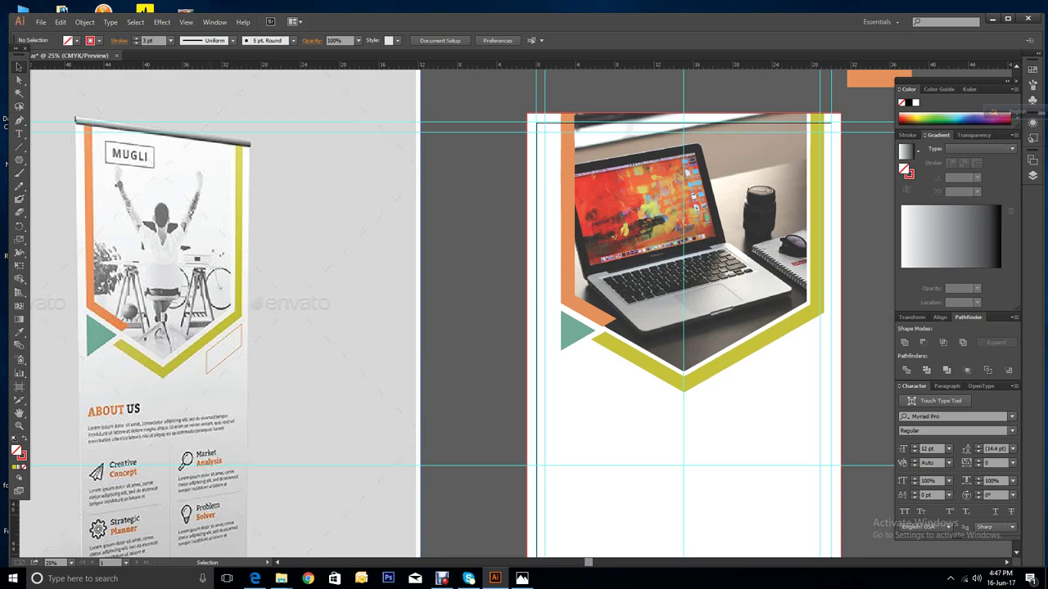
pyautogui.click(18, 161)
pyautogui.click(45, 161)
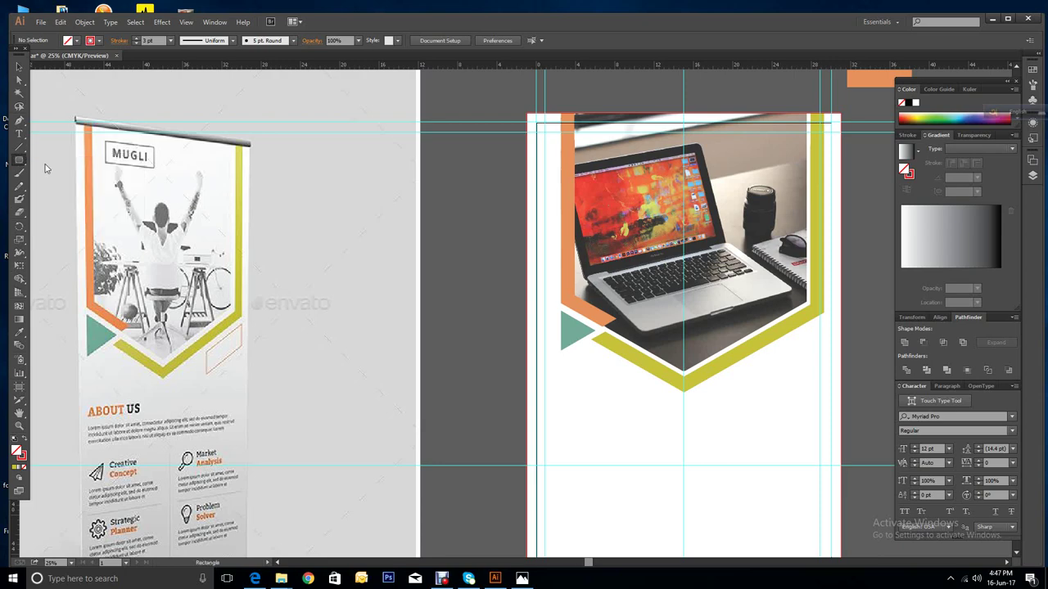
pyautogui.moveTo(445, 342); pyautogui.dragTo(517, 362)
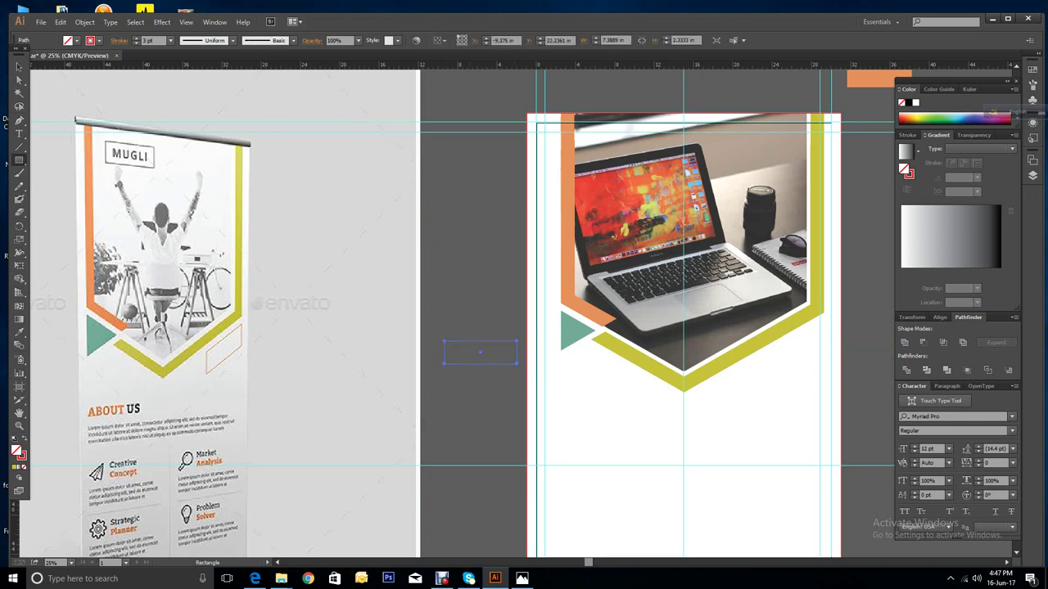
# Step: Apply the orange sampled from the spare orange rectangle to the new rectangle and swap it to the stroke, leaving no fill
pyautogui.click(19, 66)
pyautogui.press('m')
pyautogui.click(18, 332)
pyautogui.click(876, 79)
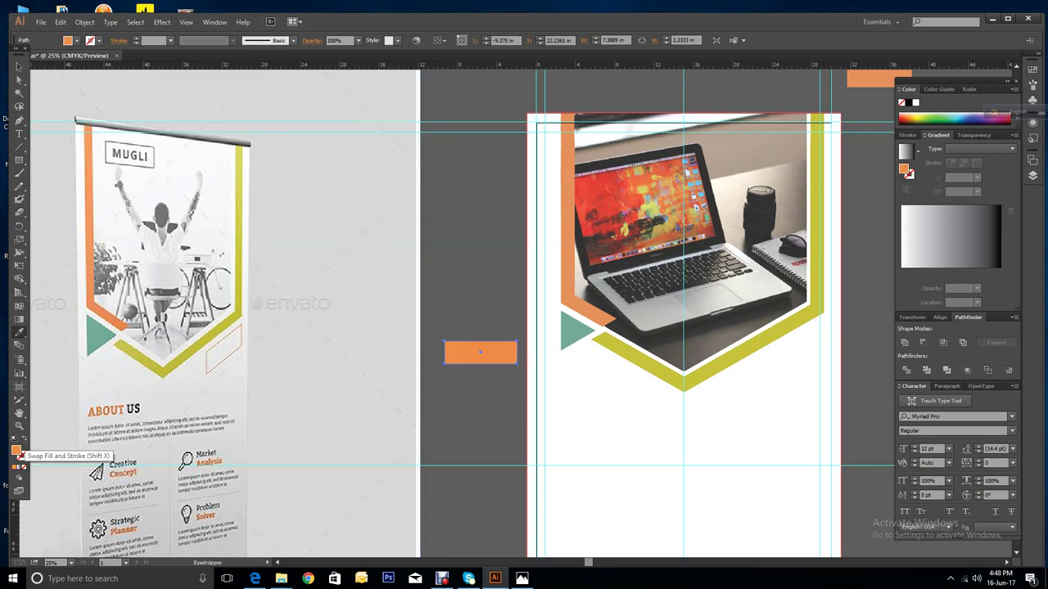
pyautogui.click(27, 443)
pyautogui.press('v')
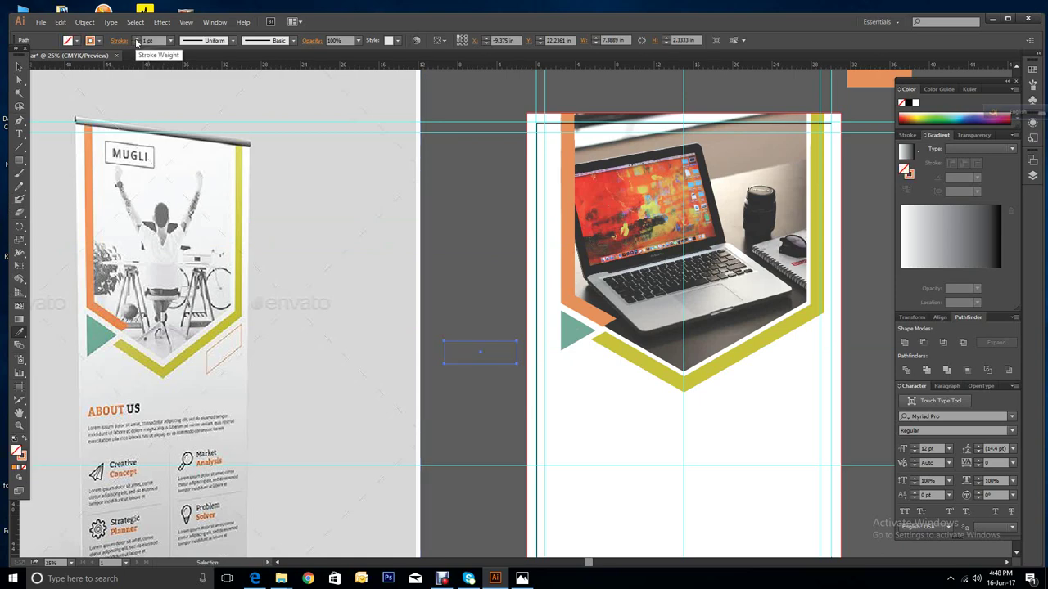
# Step: Set the orange rectangle's stroke weight to 6 pt
pyautogui.click(136, 38)
pyautogui.click(136, 38)
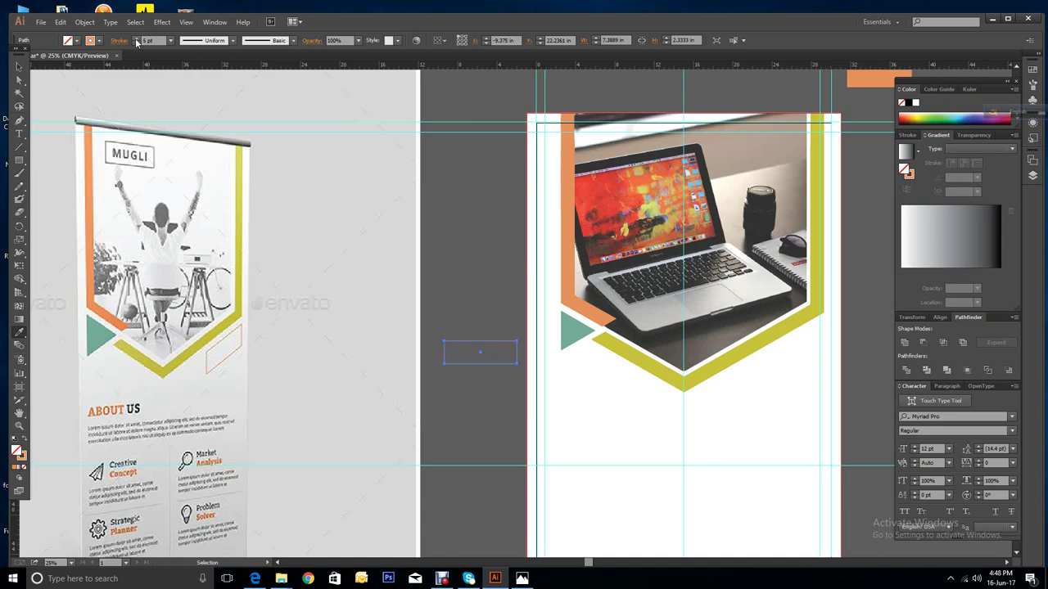
pyautogui.click(136, 38)
# Step: Rotate the orange rectangle counter-clockwise to slope like the olive band and place it just beneath the band's right-hand diagonal
pyautogui.press('i')
pyautogui.click(20, 67)
pyautogui.moveTo(531, 352); pyautogui.dragTo(522, 329)
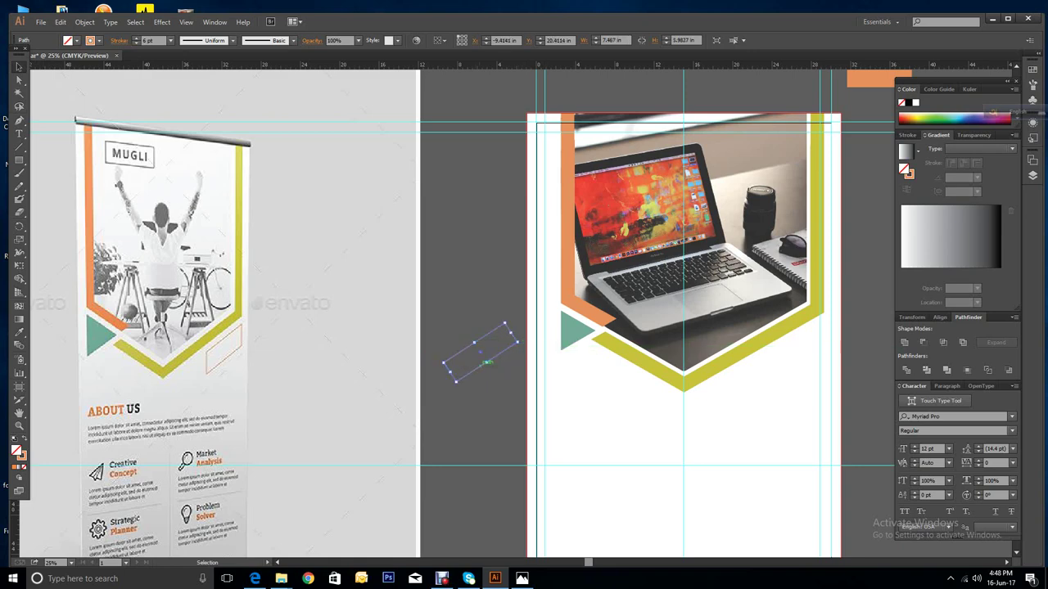
pyautogui.moveTo(490, 362); pyautogui.dragTo(794, 369)
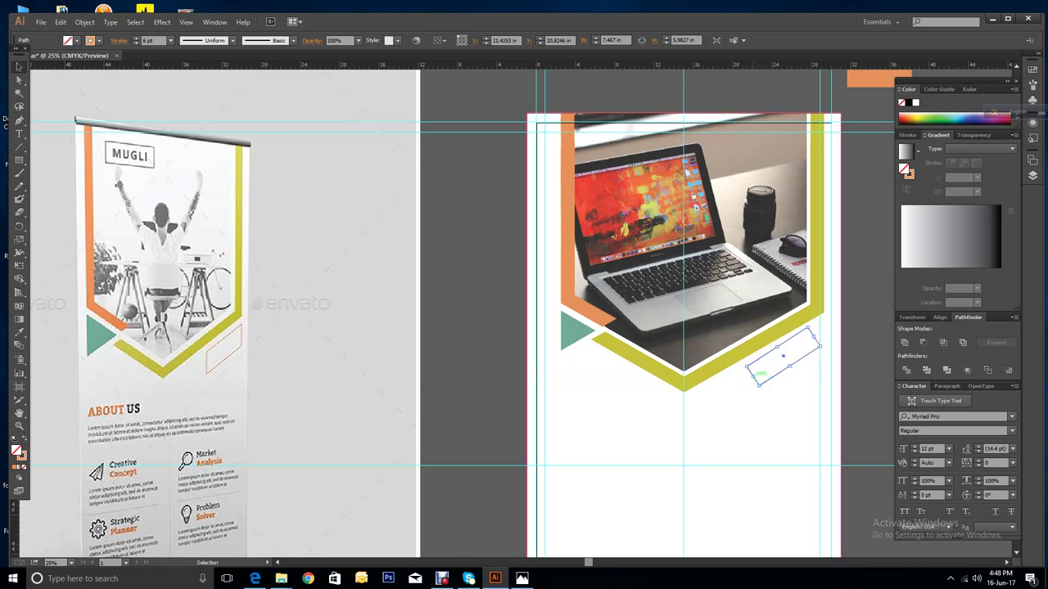
# Step: Shorten the tilted rectangle at its lower end and fine-tune its rotation so its long sides run parallel to the olive band
pyautogui.moveTo(758, 374); pyautogui.dragTo(772, 358)
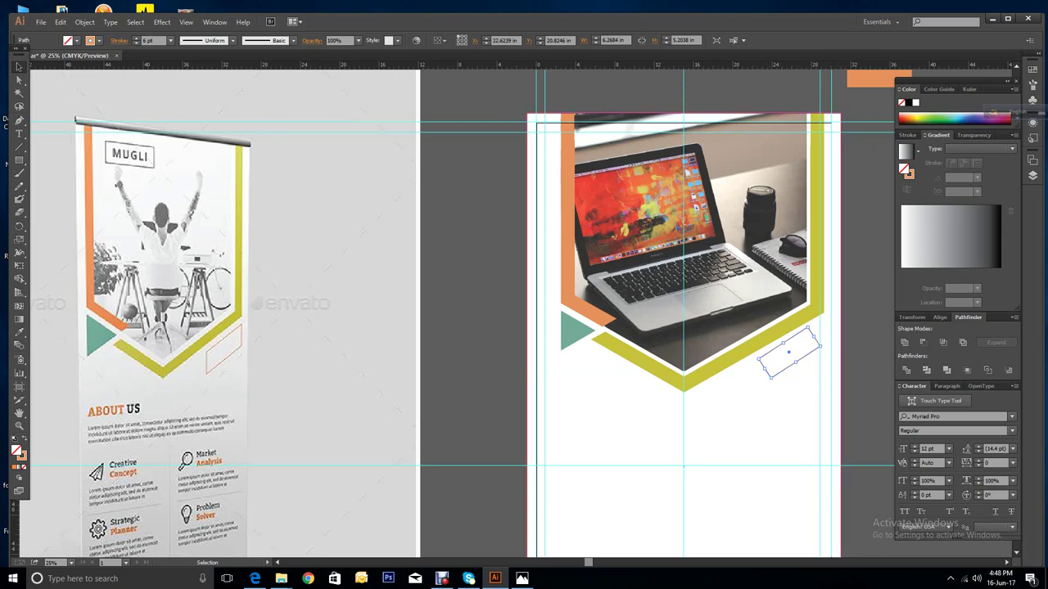
pyautogui.moveTo(774, 374); pyautogui.dragTo(771, 378)
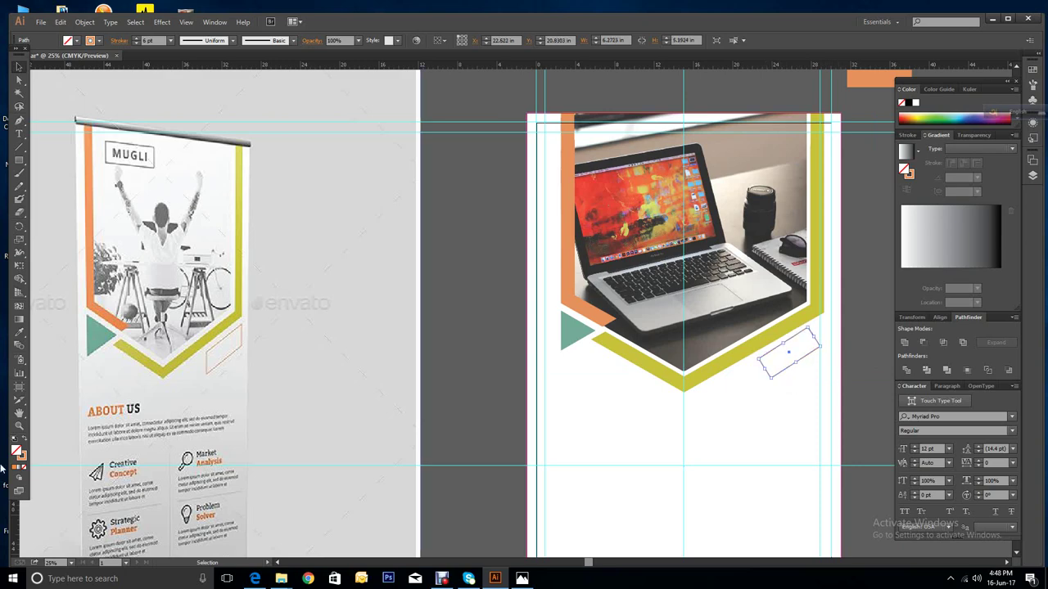
pyautogui.press('z')
pyautogui.moveTo(744, 381); pyautogui.dragTo(840, 324)
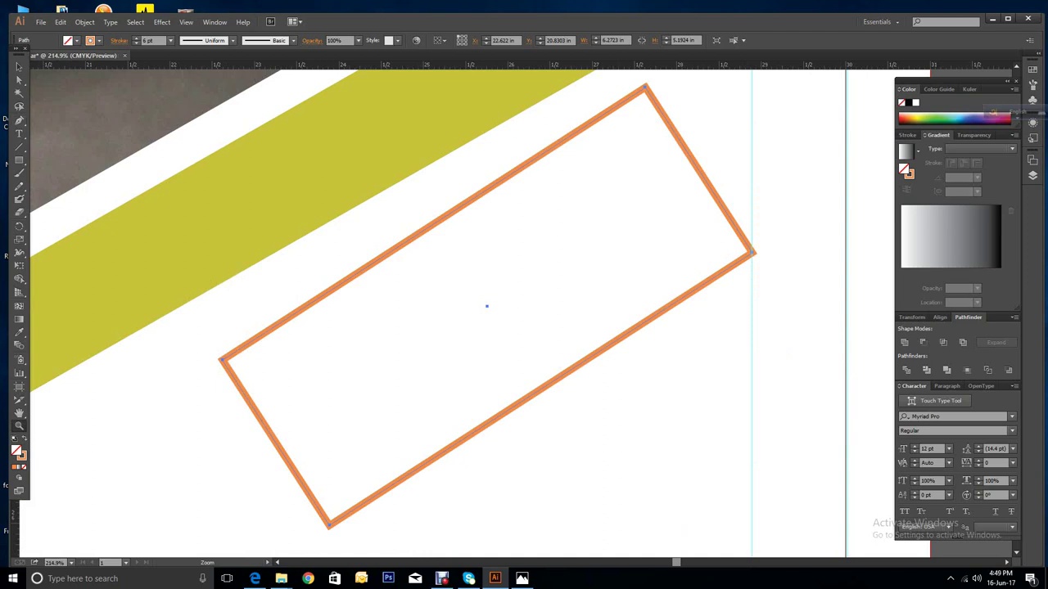
pyautogui.scroll(2, 385, 305)
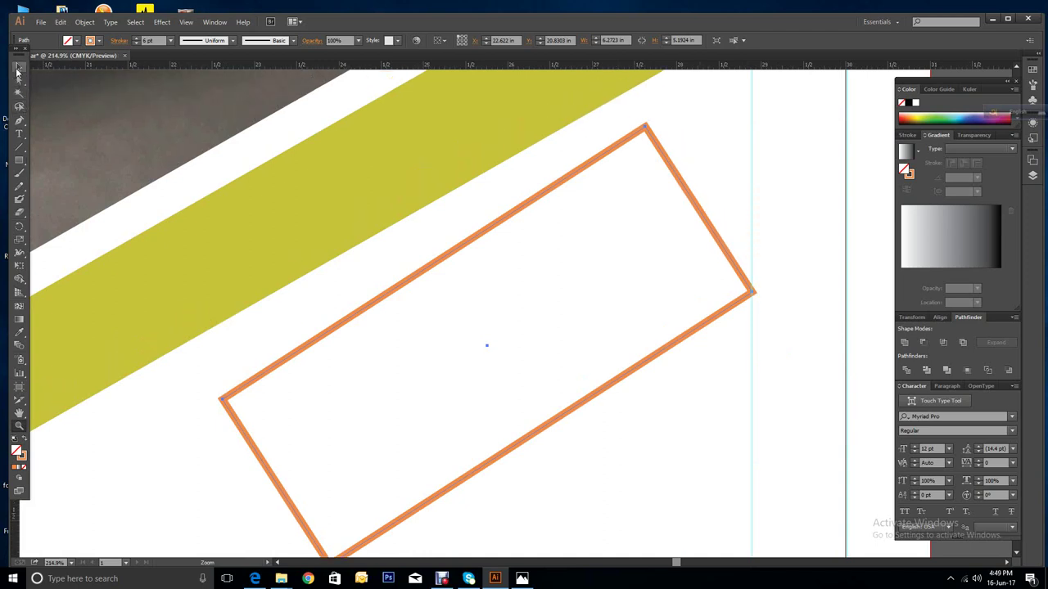
pyautogui.click(18, 69)
pyautogui.hotkey('ctrl', '-')
pyautogui.hotkey('ctrl', '-')
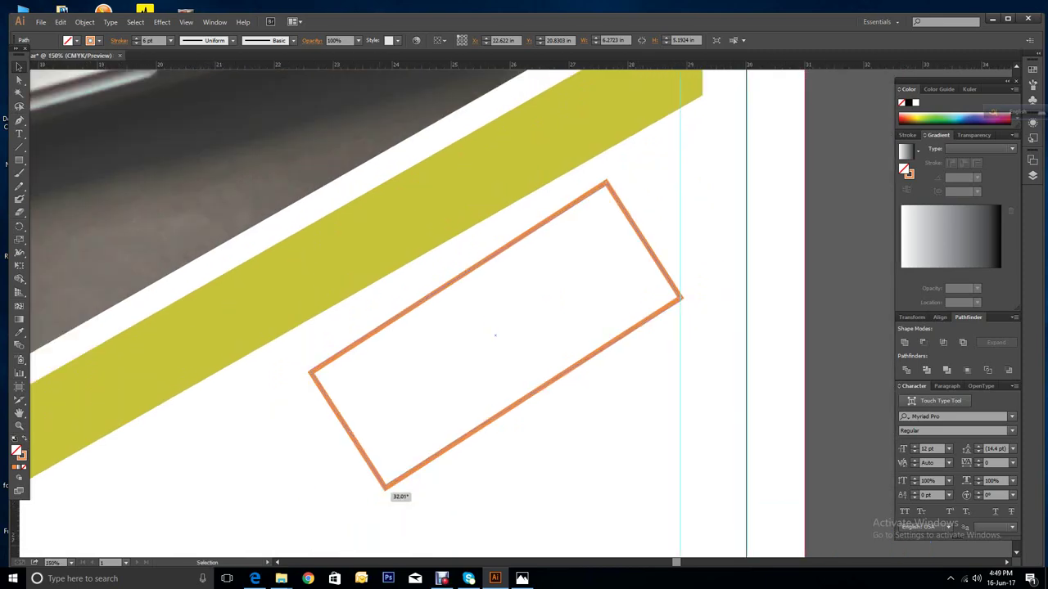
pyautogui.moveTo(388, 492); pyautogui.dragTo(379, 484)
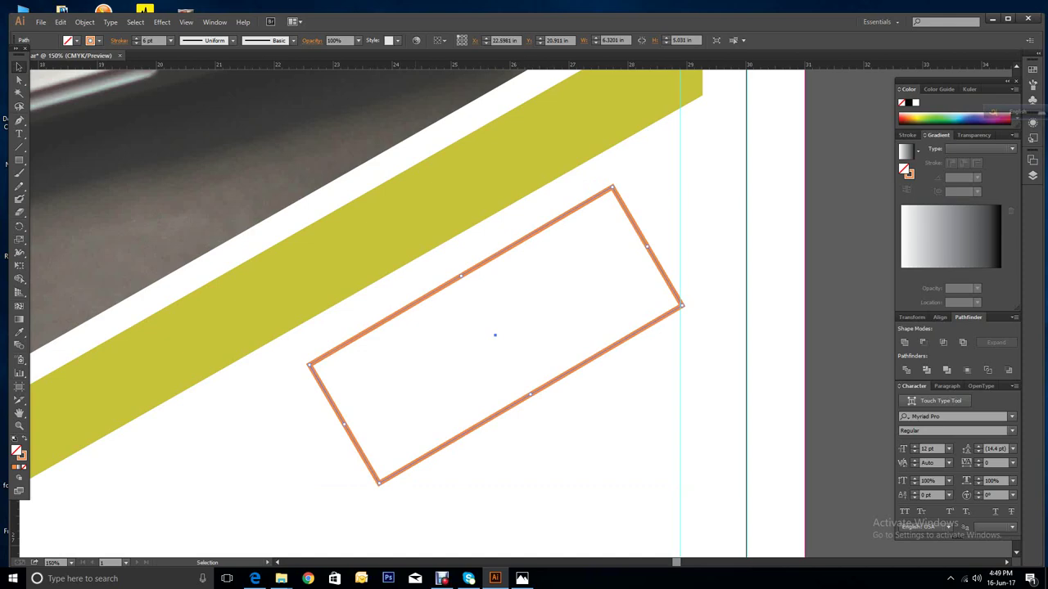
# Step: Expand the tilted rectangle's appearance and its stroke into an orange filled outline shape, and deselect it
pyautogui.hotkey('ctrl', '-')
pyautogui.hotkey('ctrl', '+')
pyautogui.hotkey('ctrl', '+')
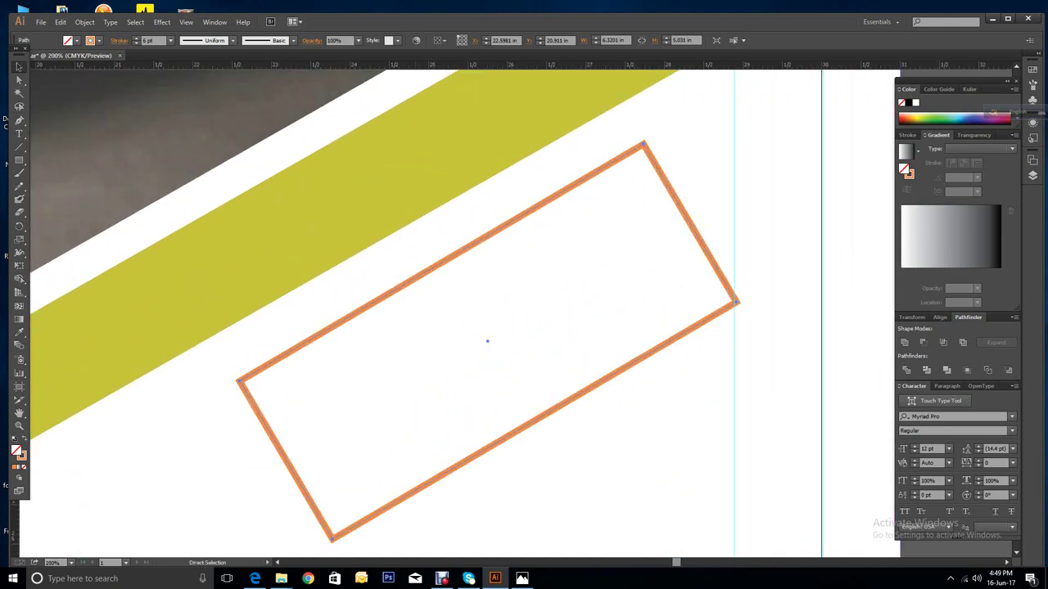
pyautogui.hotkey('ctrl', '-')
pyautogui.hotkey('ctrl', '-')
pyautogui.hotkey('ctrl', '-')
pyautogui.hotkey('ctrl', '-')
pyautogui.hotkey('ctrl', '-')
pyautogui.hotkey('ctrl', '-')
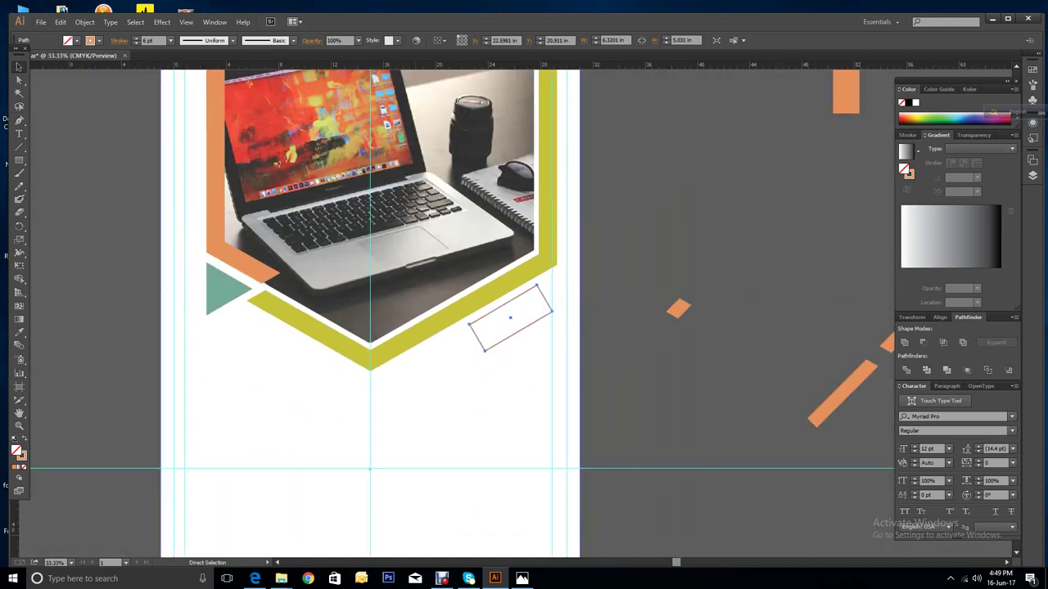
pyautogui.hotkey('ctrl', '-')
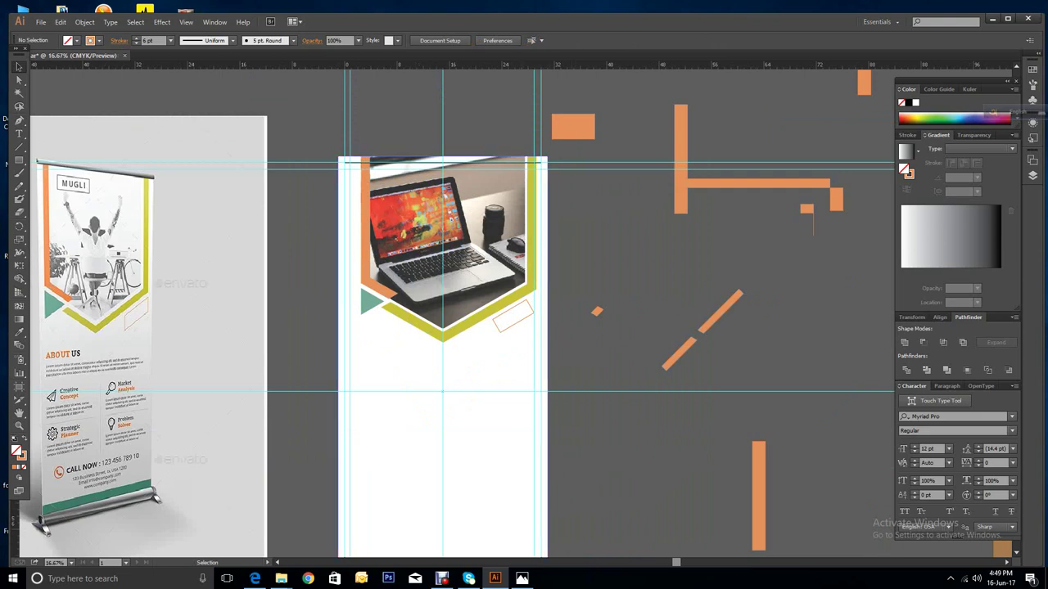
pyautogui.click(512, 316)
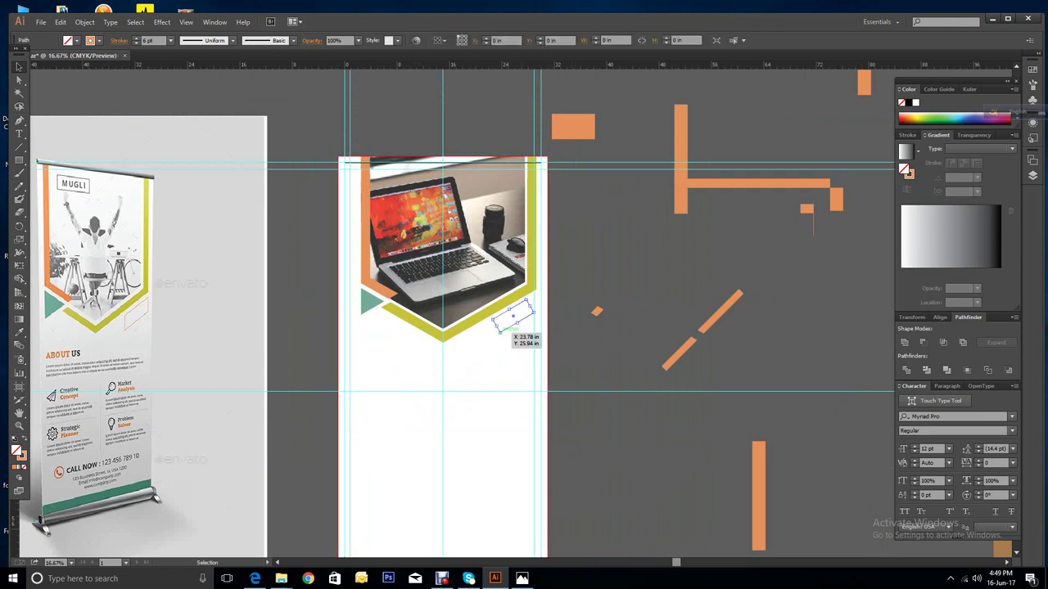
pyautogui.click(84, 23)
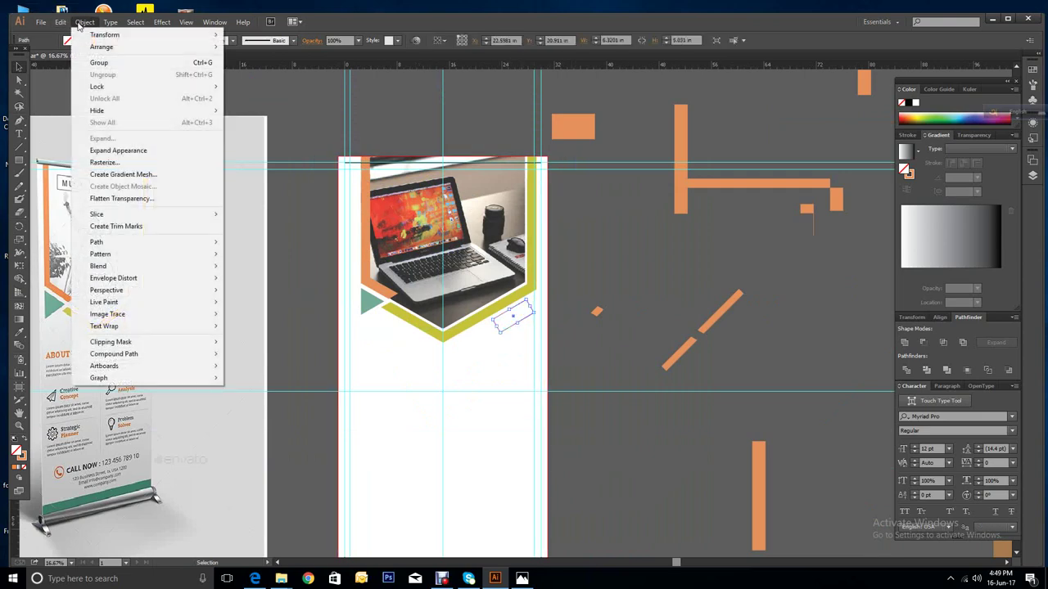
pyautogui.click(110, 153)
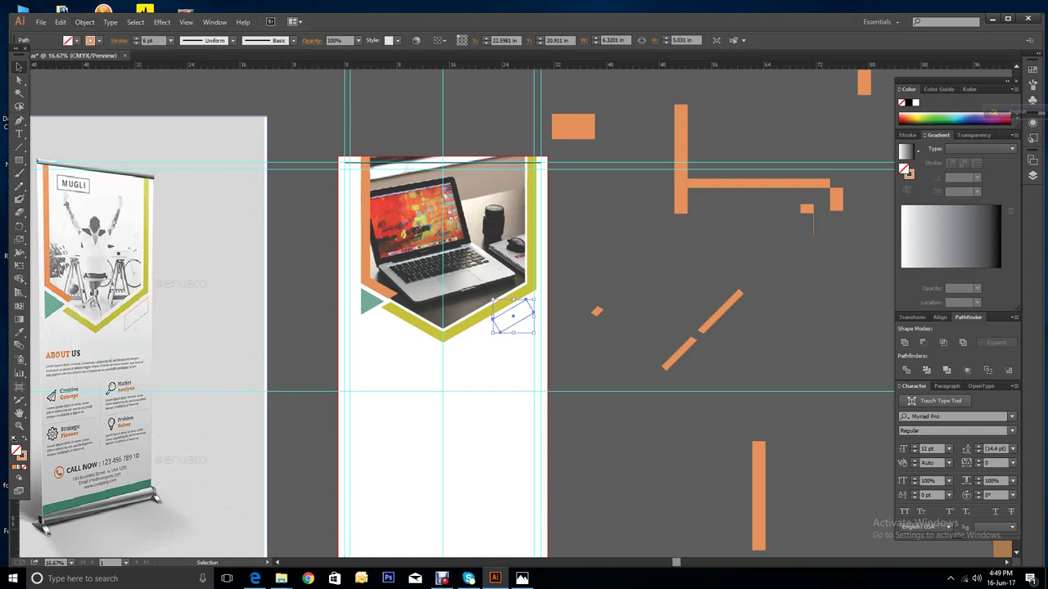
pyautogui.click(84, 22)
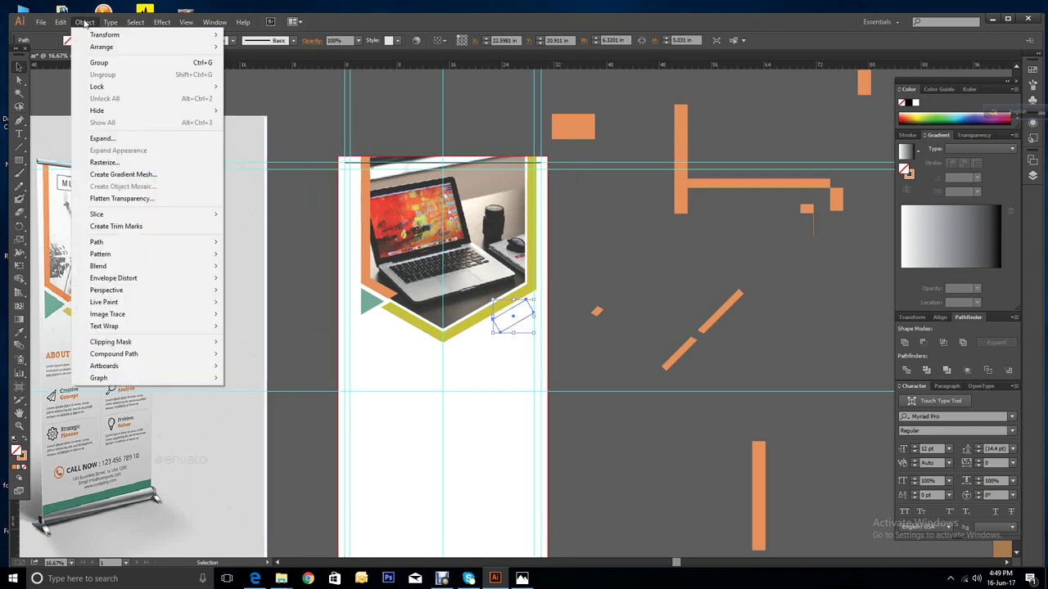
pyautogui.click(103, 138)
pyautogui.click(495, 352)
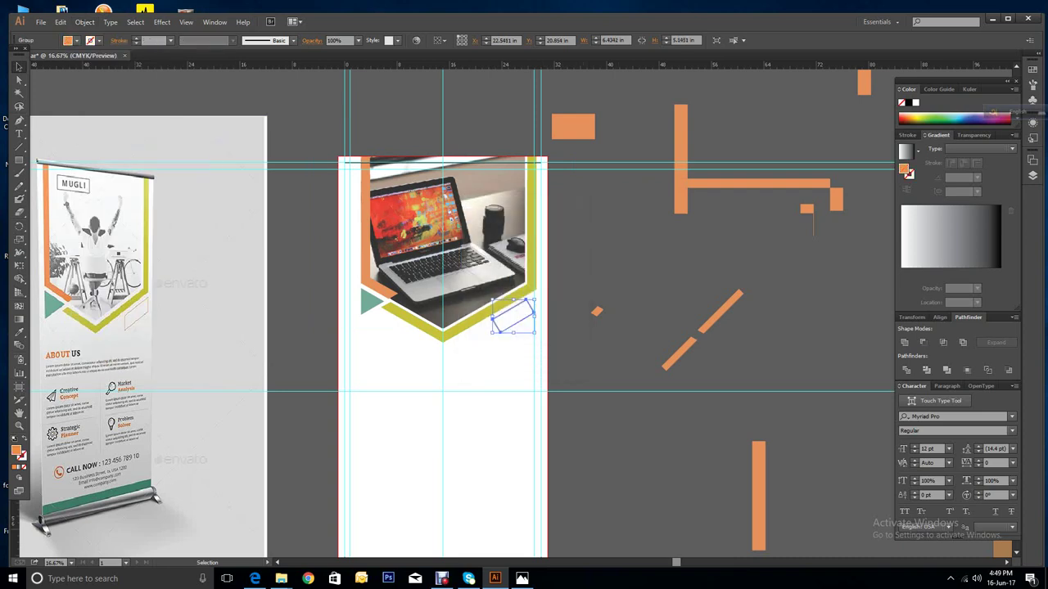
pyautogui.hotkey('ctrl', 'shift', 'a')
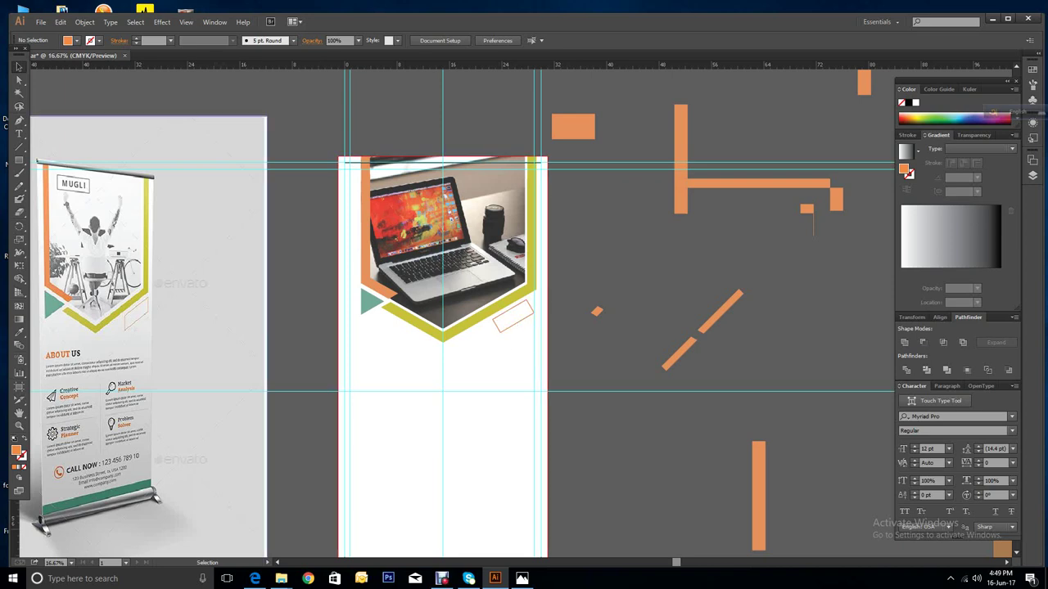
# Step: Add a vertical guide beside the outline's leftmost corner and shift the outline slightly left to fit between the two vertical guides
pyautogui.moveTo(31, 368); pyautogui.dragTo(492, 369)
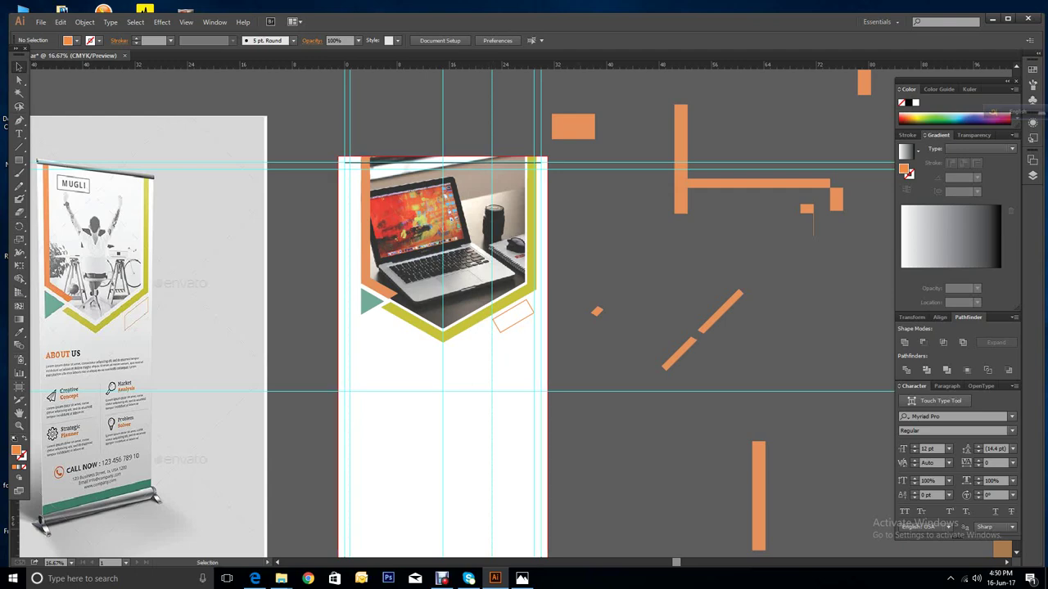
pyautogui.click(18, 426)
pyautogui.moveTo(469, 284); pyautogui.dragTo(550, 346)
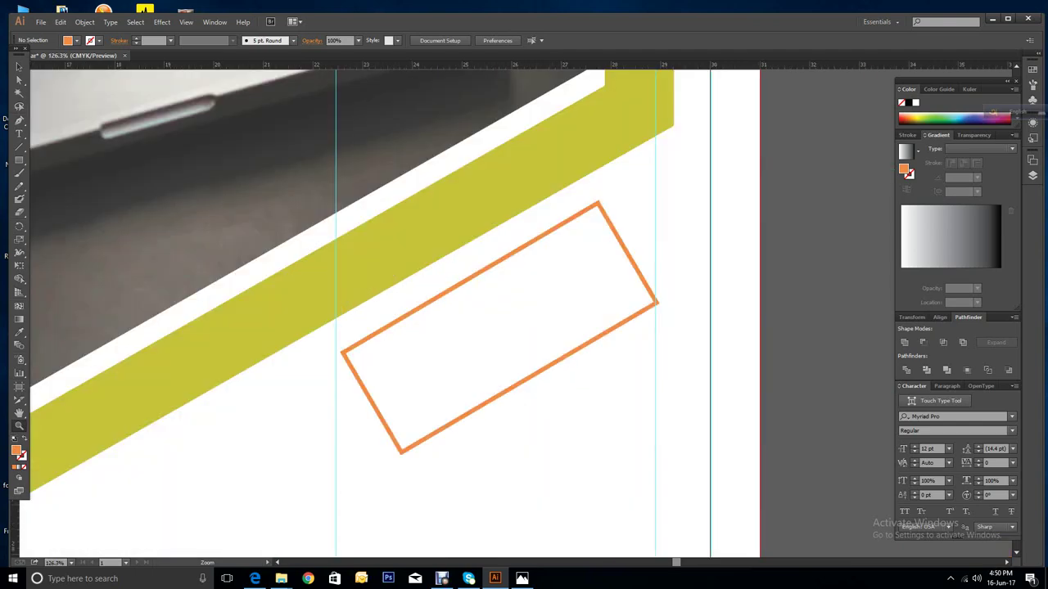
pyautogui.click(19, 66)
pyautogui.moveTo(495, 394); pyautogui.dragTo(489, 394)
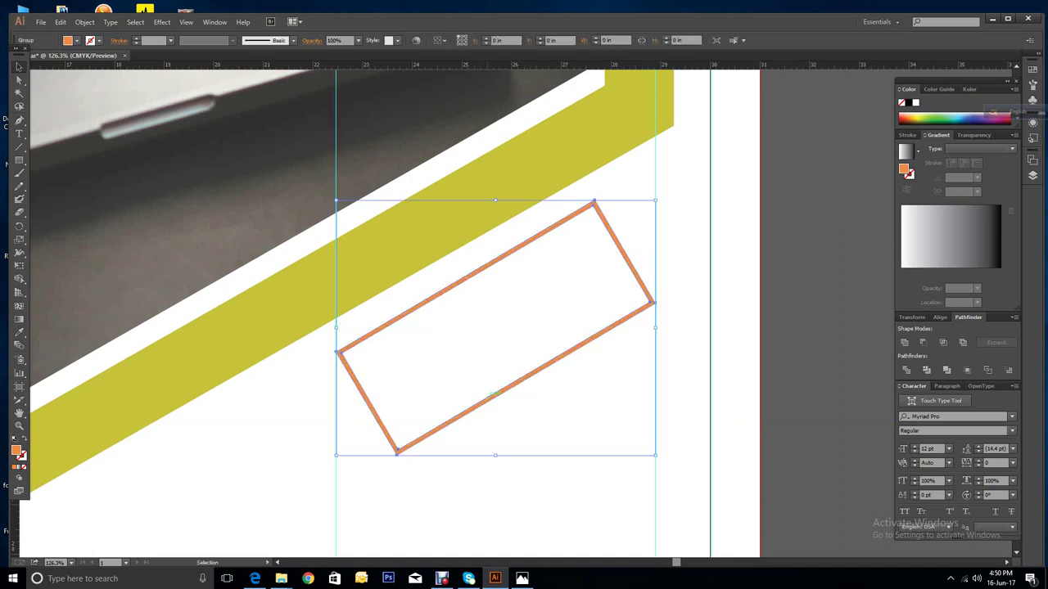
pyautogui.hotkey('ctrl', 'shift', 'a')
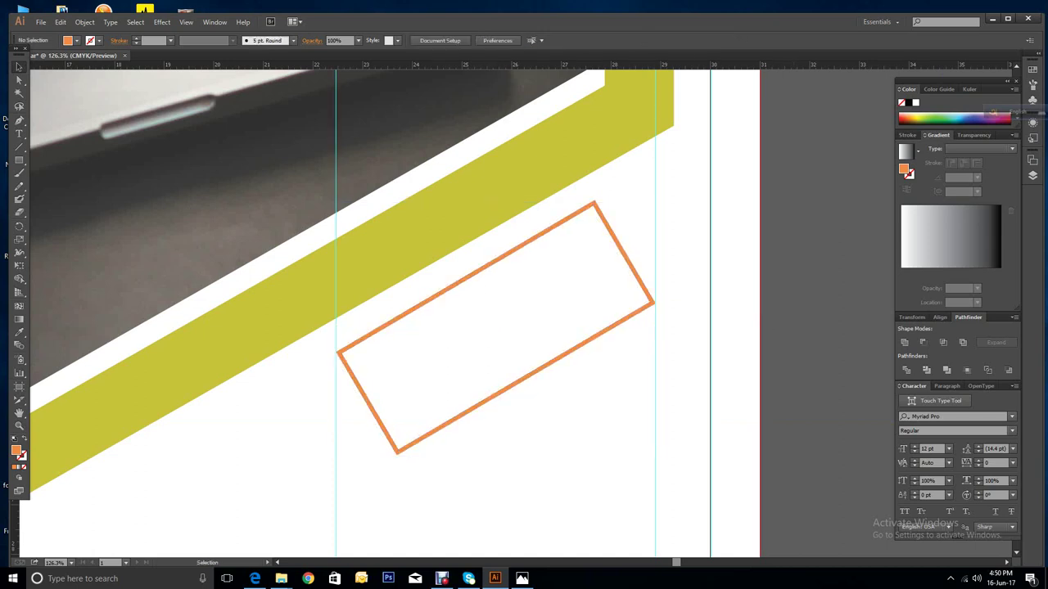
# Step: Try to move only the outer bottom corner point of the orange outline onto the new vertical guide, and undo the move
pyautogui.scroll(-1, 352, 311)
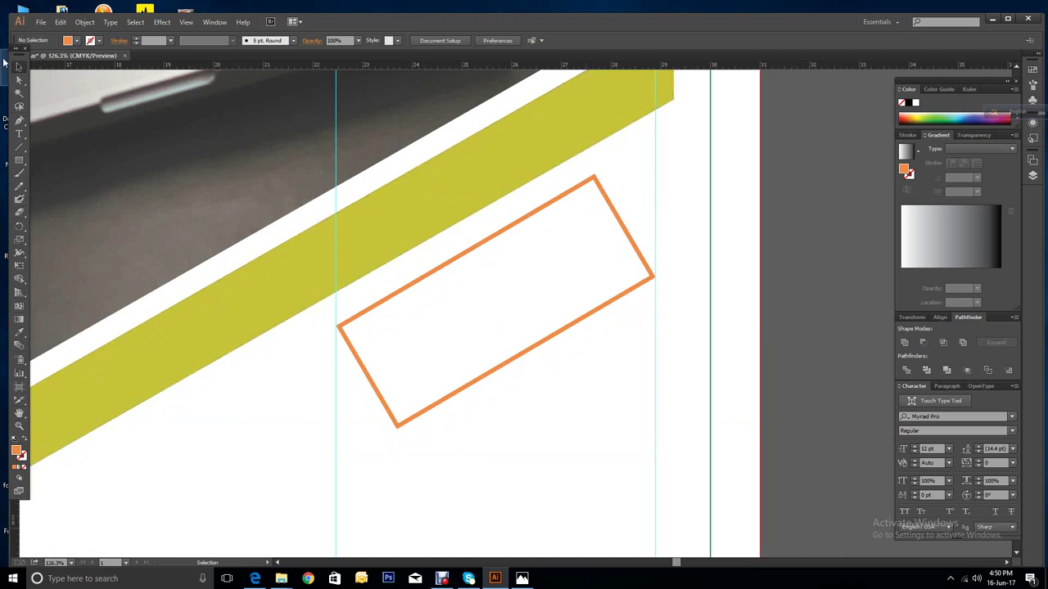
pyautogui.click(19, 79)
pyautogui.click(396, 427)
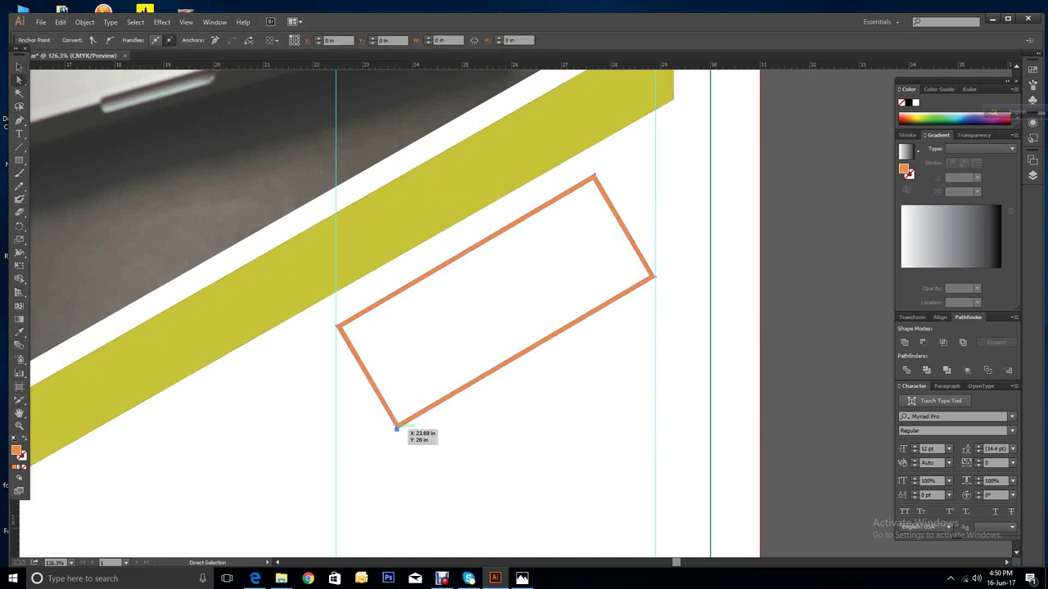
pyautogui.moveTo(397, 426); pyautogui.dragTo(335, 462)
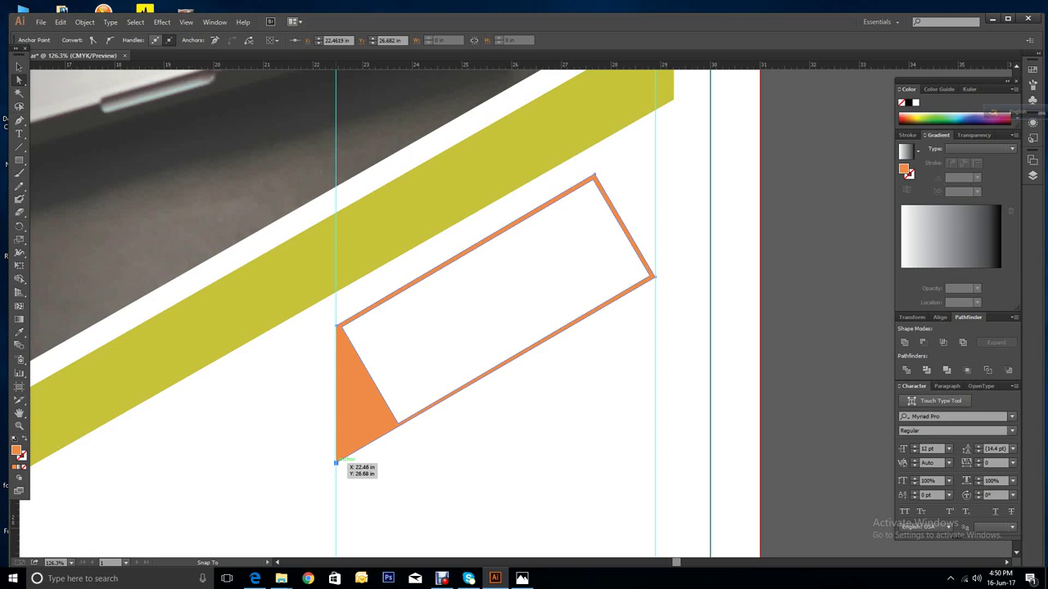
pyautogui.rightClick(828, 342)
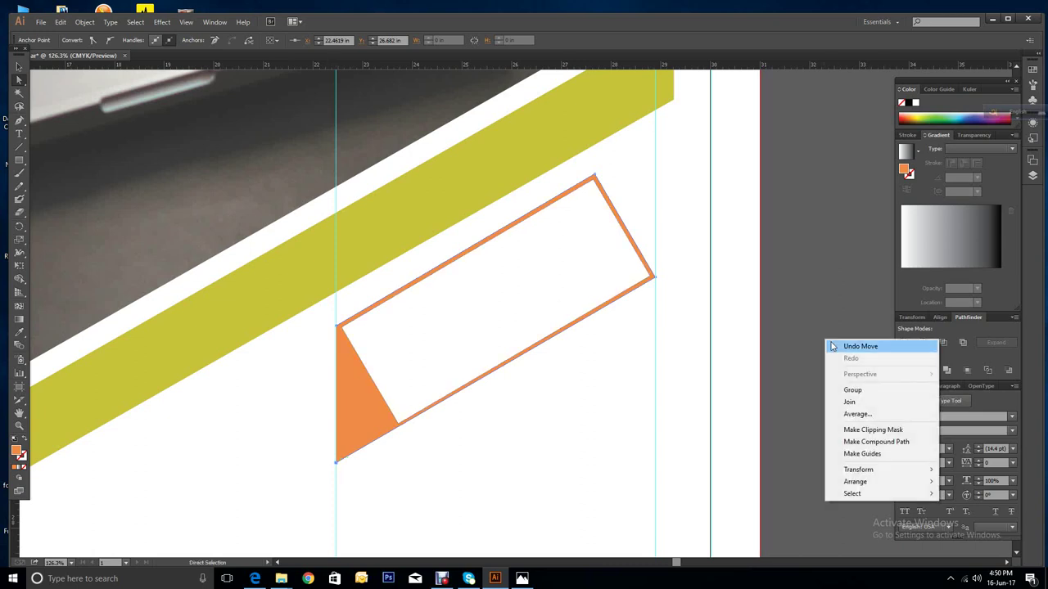
pyautogui.click(831, 346)
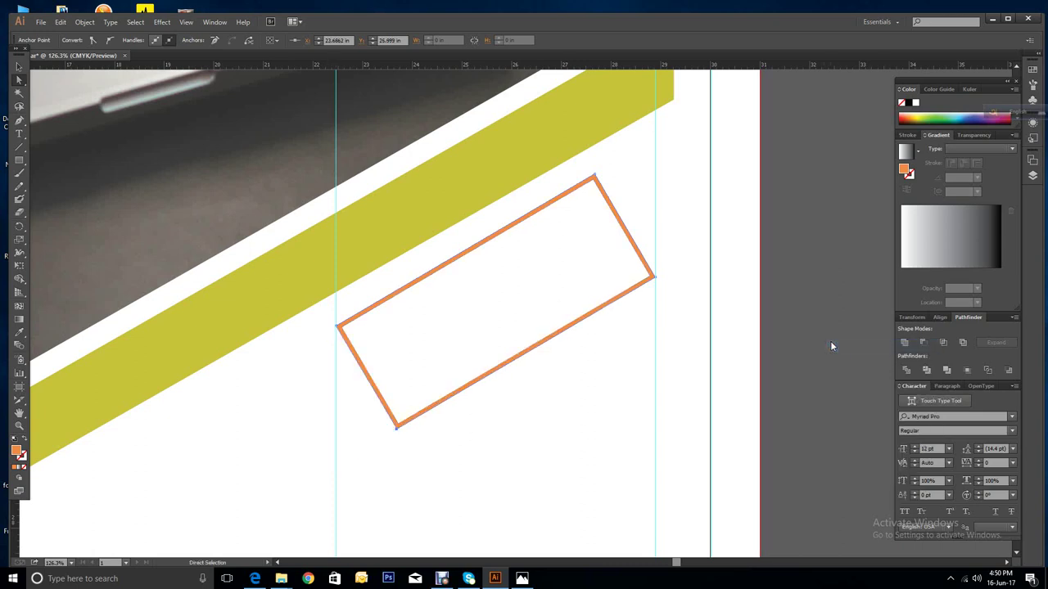
# Step: Select both the outer and inner points of the outline's bottom corner and move them together onto the left vertical guide
pyautogui.click(19, 66)
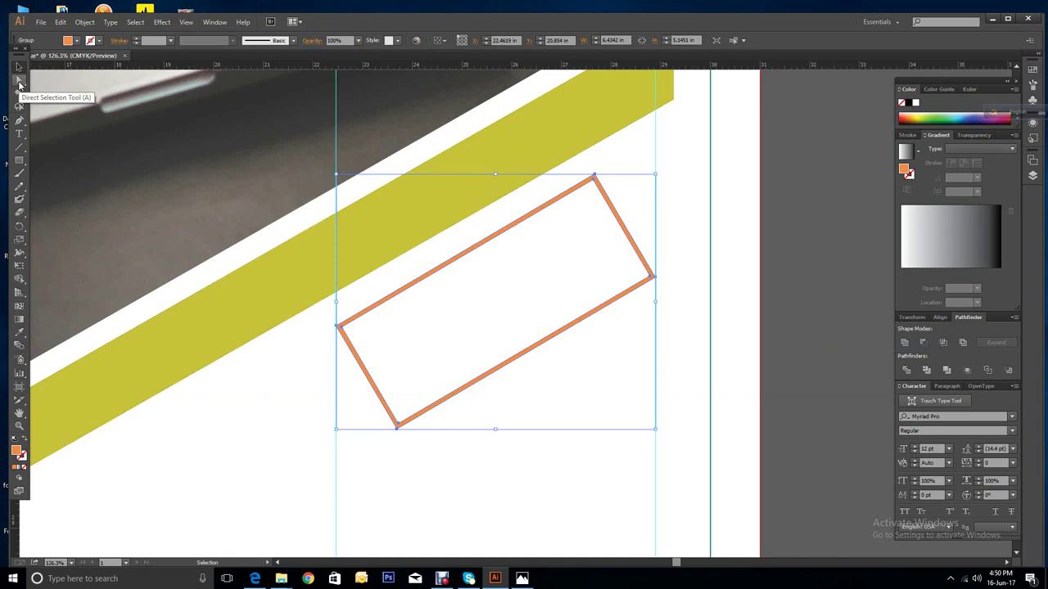
pyautogui.click(19, 83)
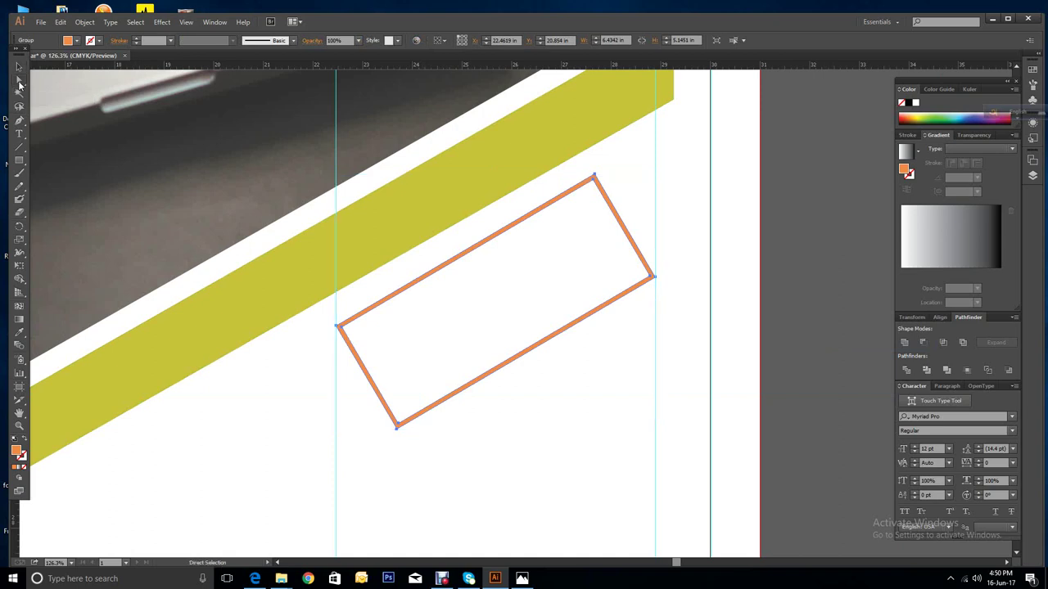
pyautogui.click(397, 426)
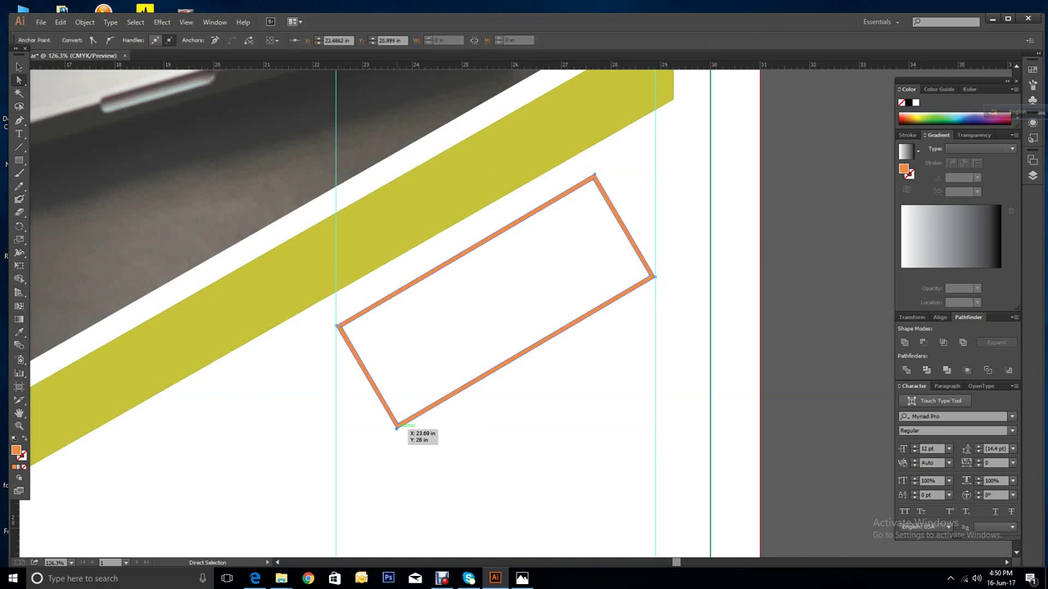
pyautogui.keyDown('alt'); pyautogui.click(397, 426); pyautogui.keyUp('alt')
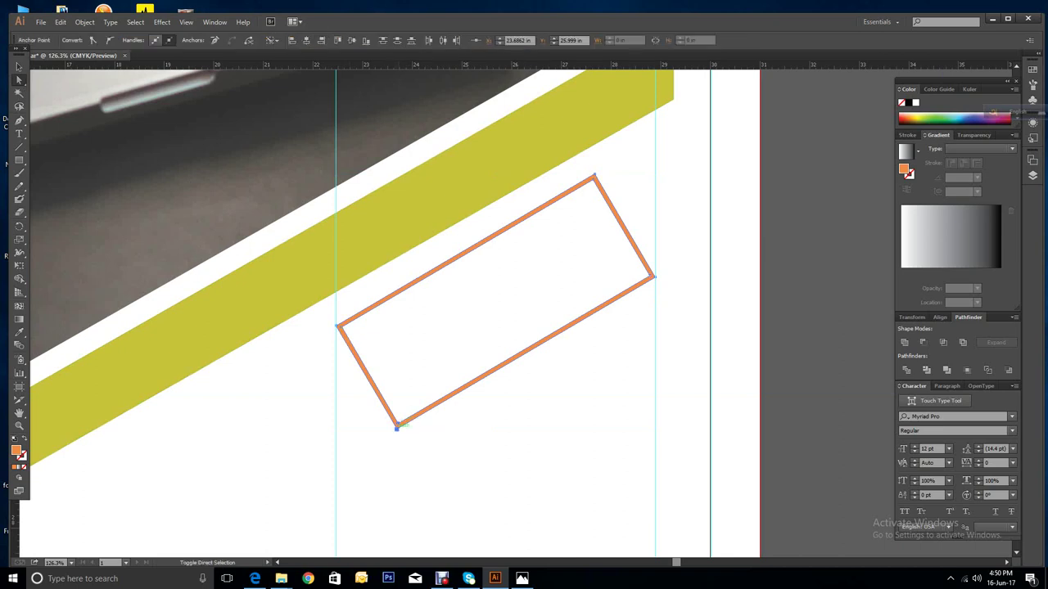
pyautogui.click(397, 427)
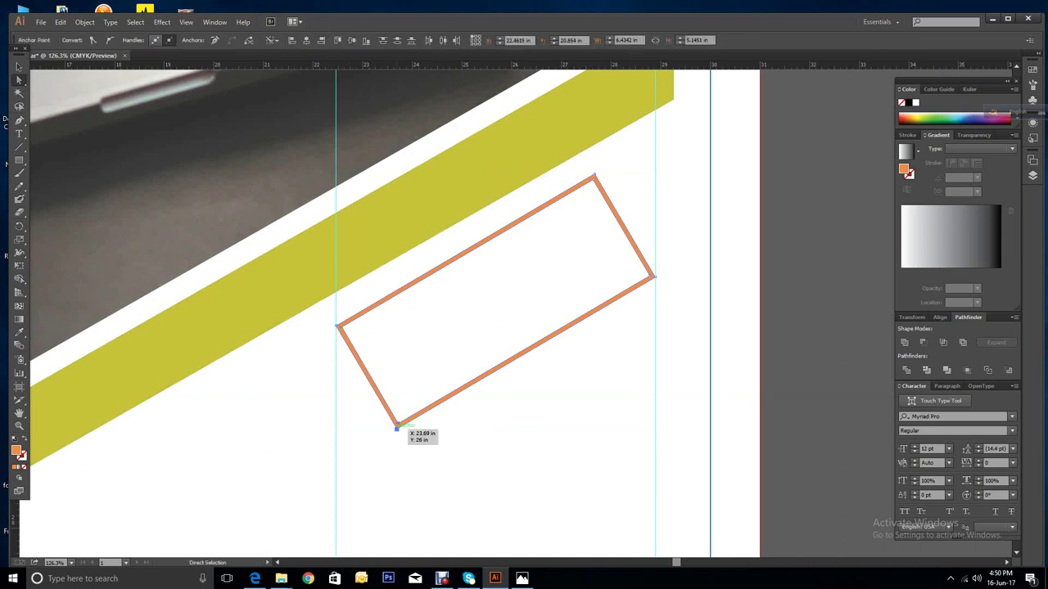
pyautogui.moveTo(397, 427); pyautogui.dragTo(337, 462)
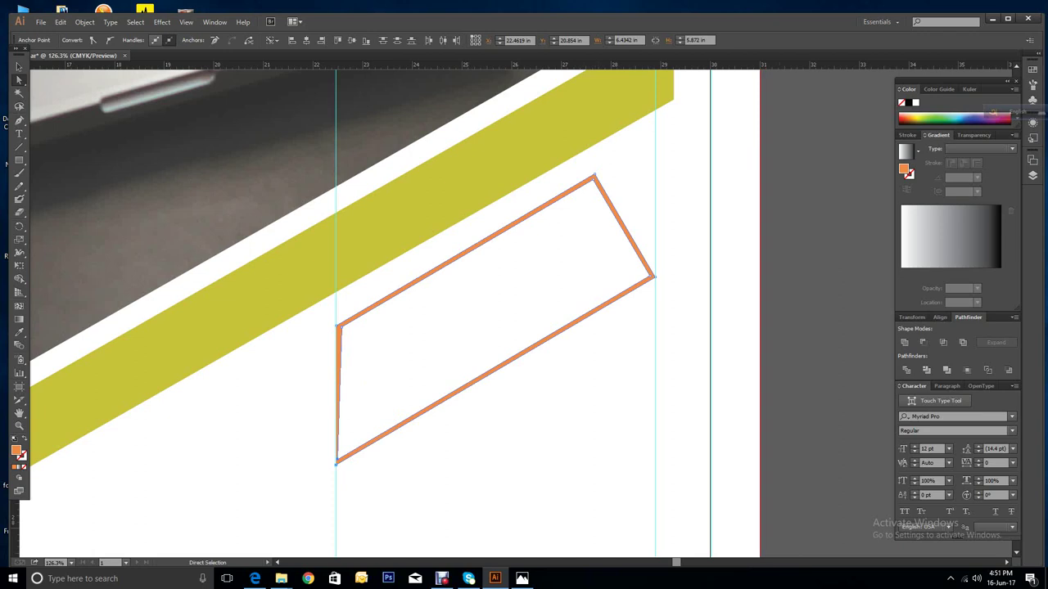
# Step: Delete the outer anchor point at the orange outline's upper-left corner
pyautogui.press('+')
pyautogui.press('-')
pyautogui.hotkey('ctrl', 'z')
pyautogui.press('p')
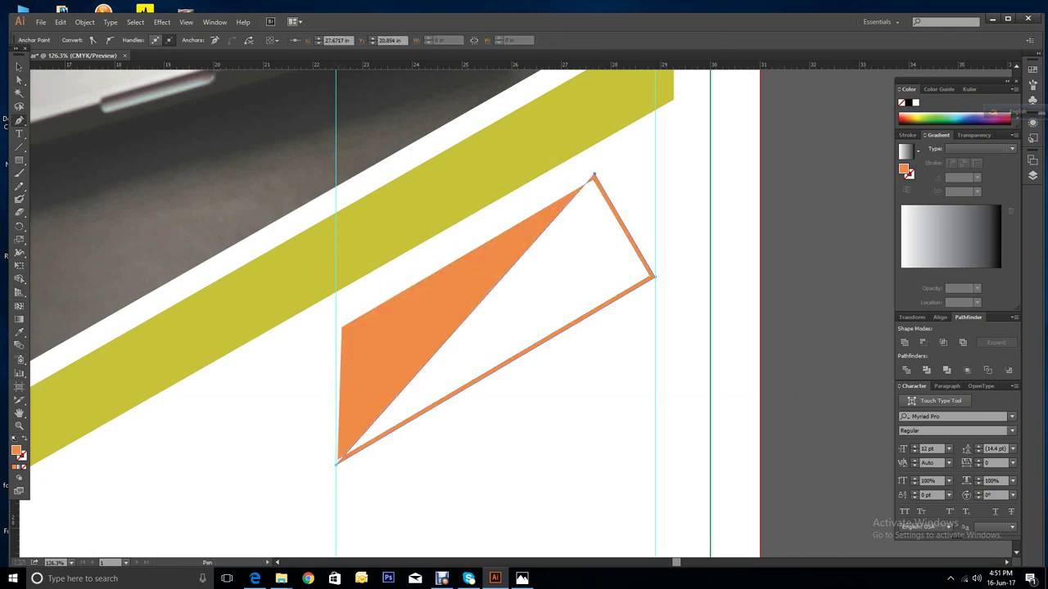
pyautogui.click(19, 67)
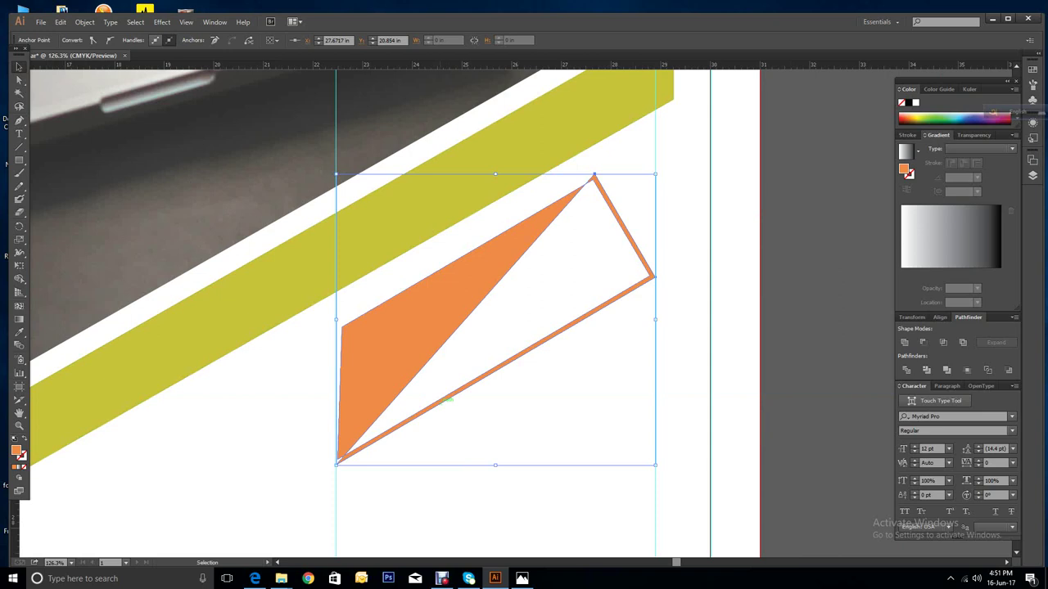
# Step: Delete the distorted orange outline and start a replacement with the Pen tool, drawing its upper and right edges between the two vertical guides beneath the olive band
pyautogui.moveTo(449, 399); pyautogui.dragTo(769, 461)
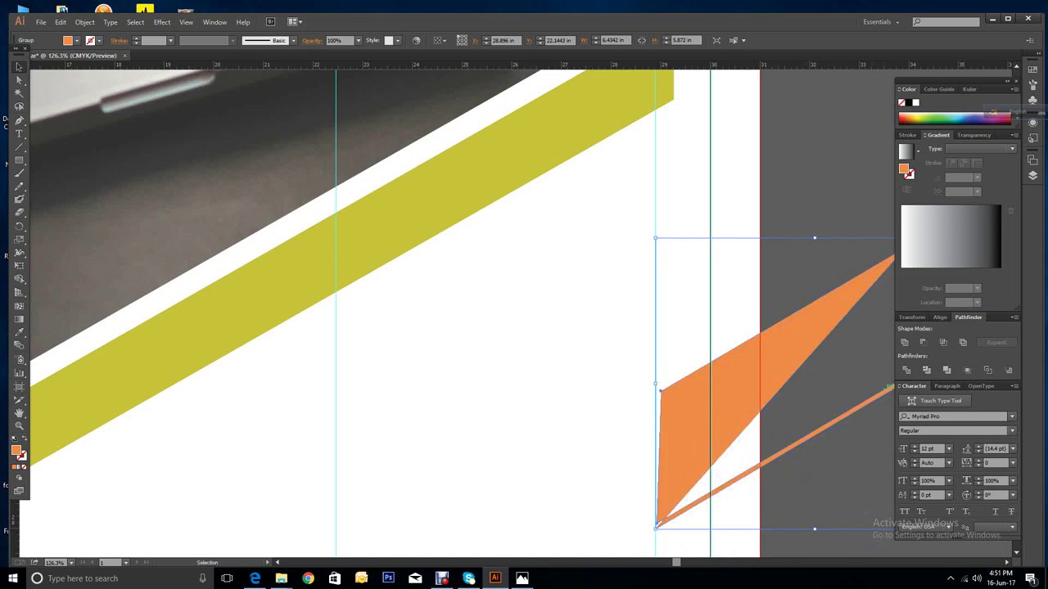
pyautogui.press('Delete')
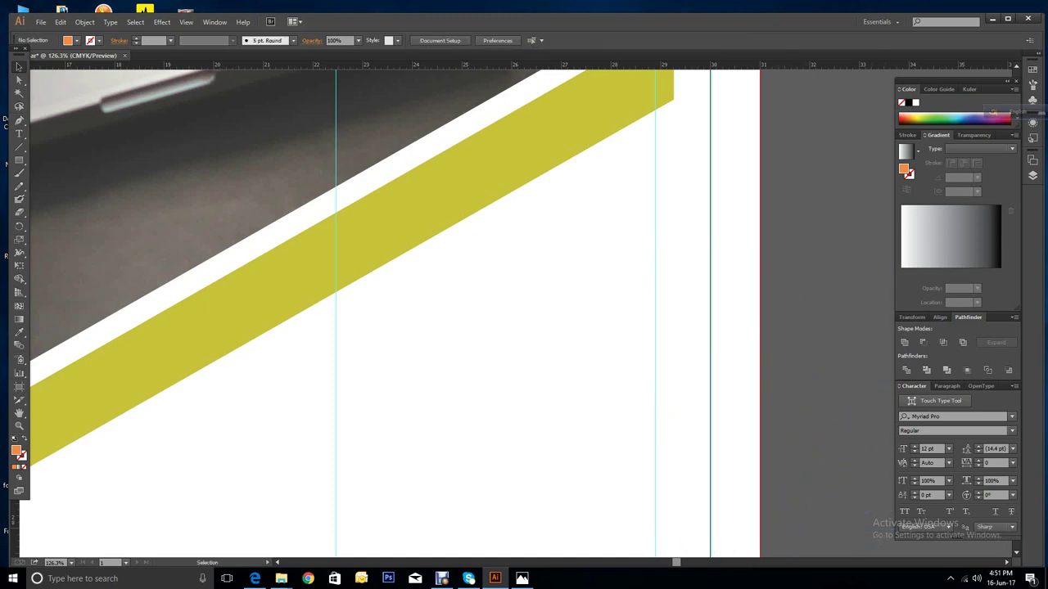
pyautogui.click(19, 120)
pyautogui.click(335, 330)
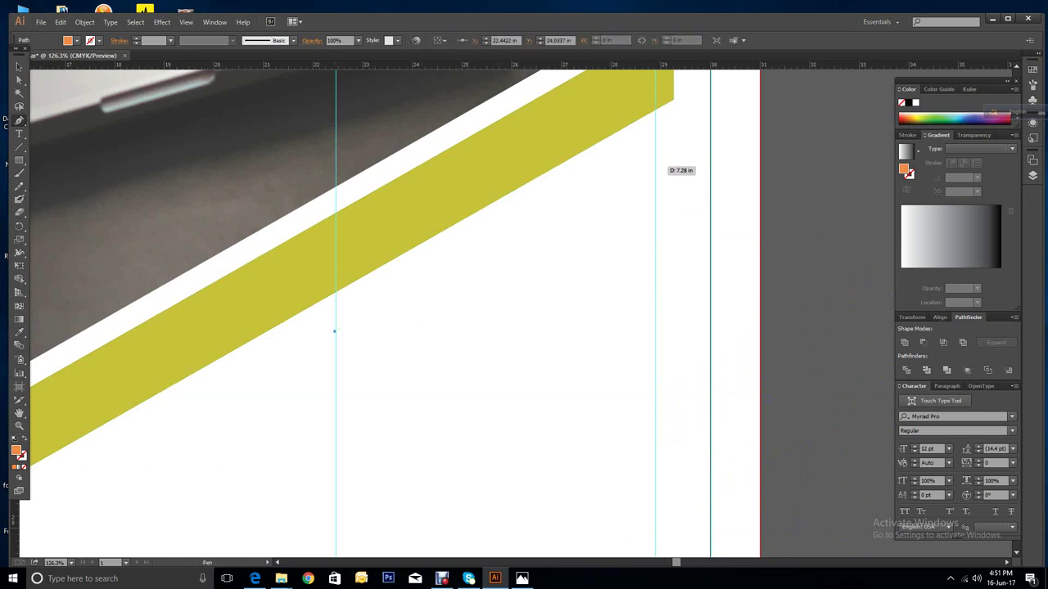
pyautogui.click(655, 148)
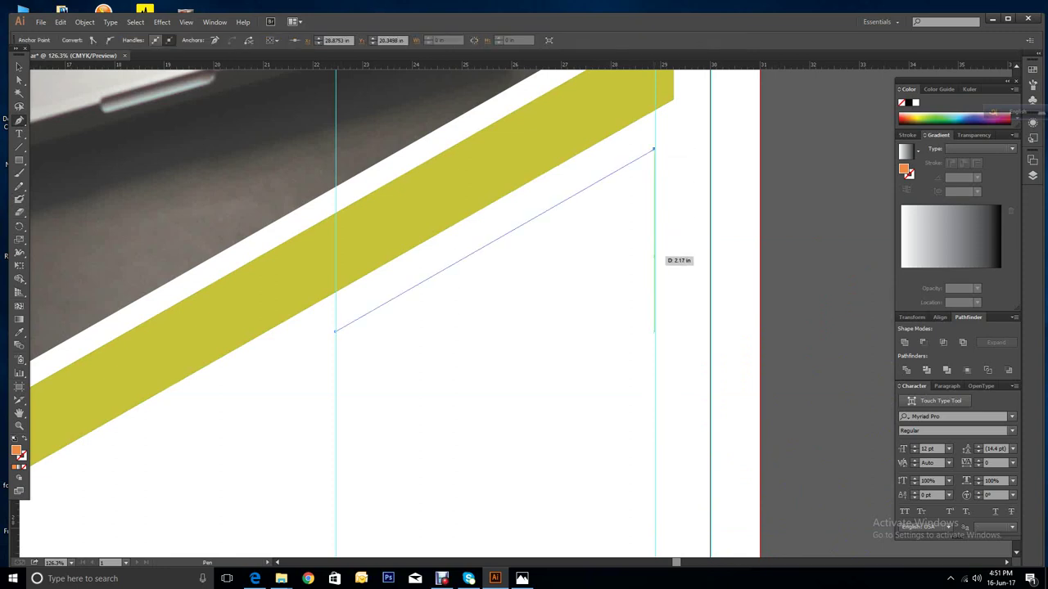
pyautogui.click(654, 256)
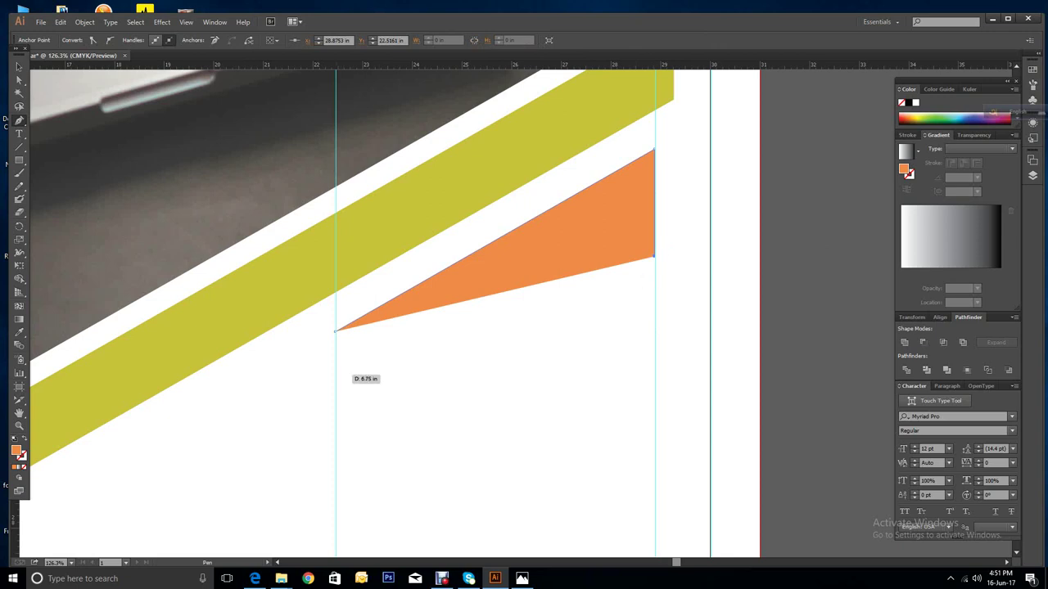
pyautogui.click(336, 397)
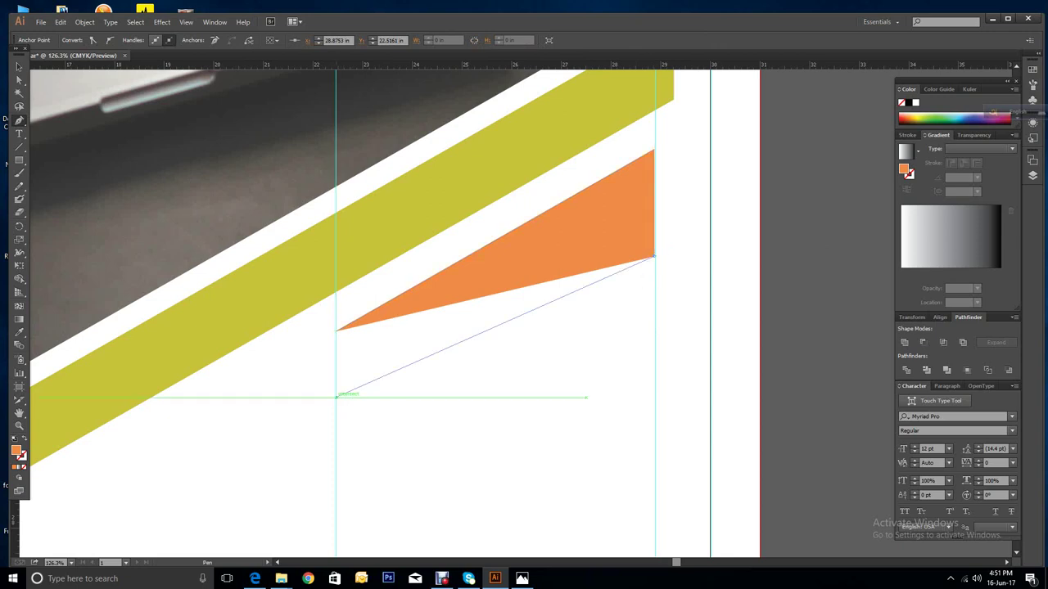
pyautogui.rightClick(824, 246)
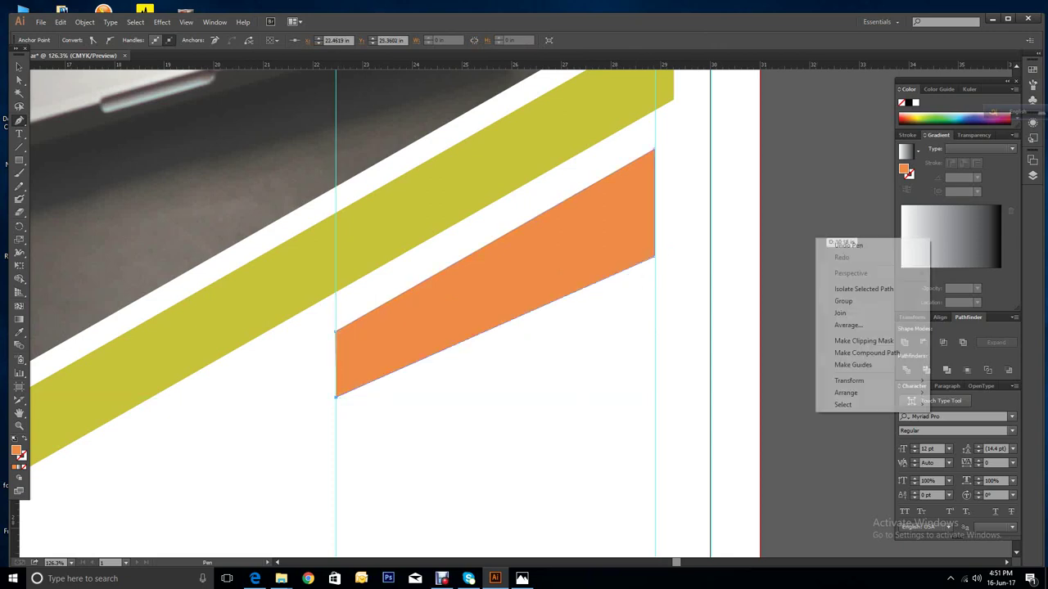
pyautogui.click(848, 245)
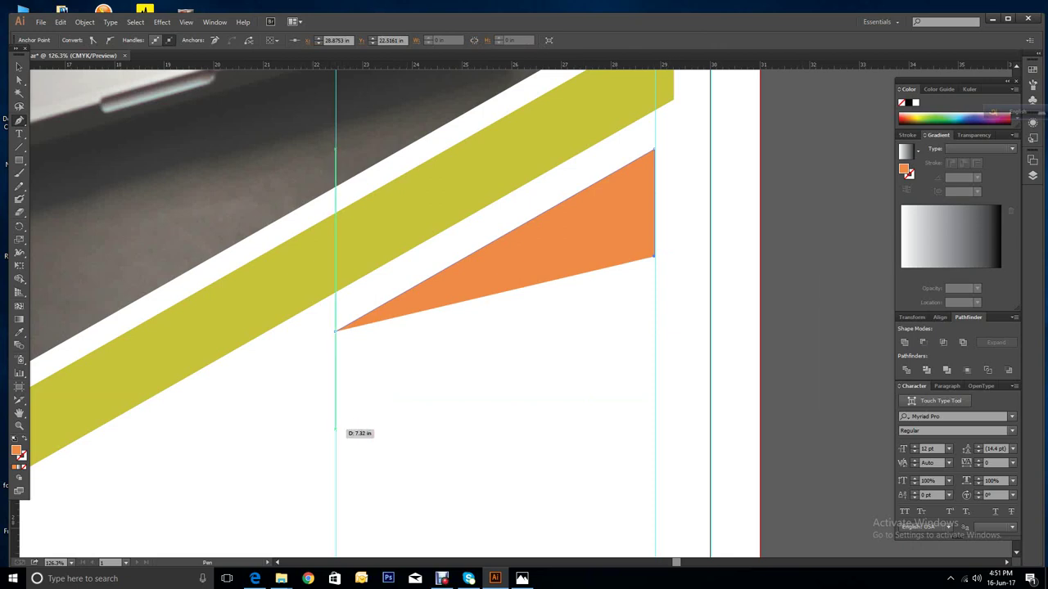
pyautogui.click(335, 428)
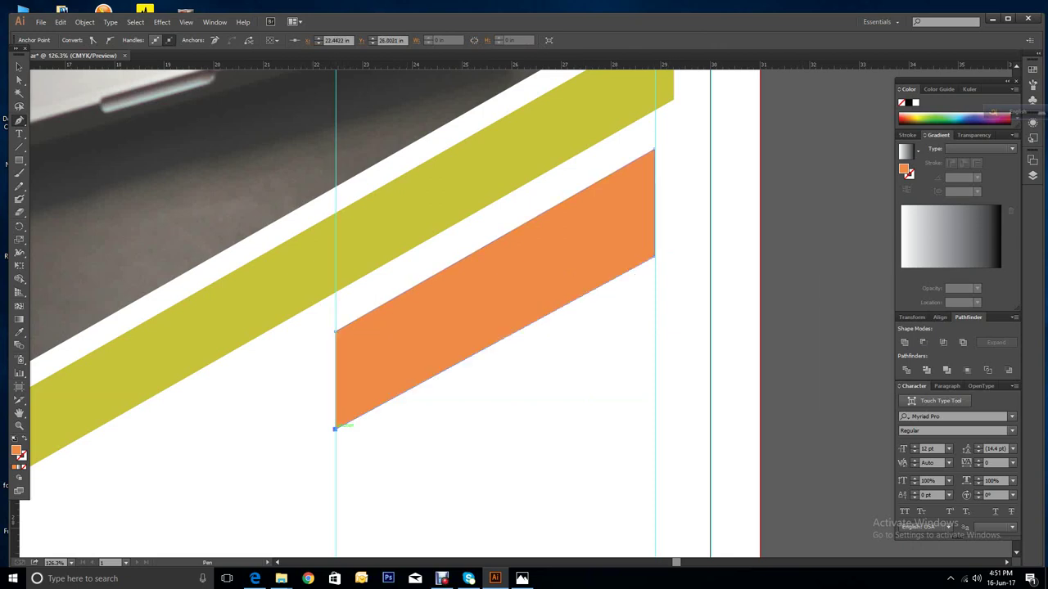
pyautogui.rightClick(853, 242)
pyautogui.click(869, 250)
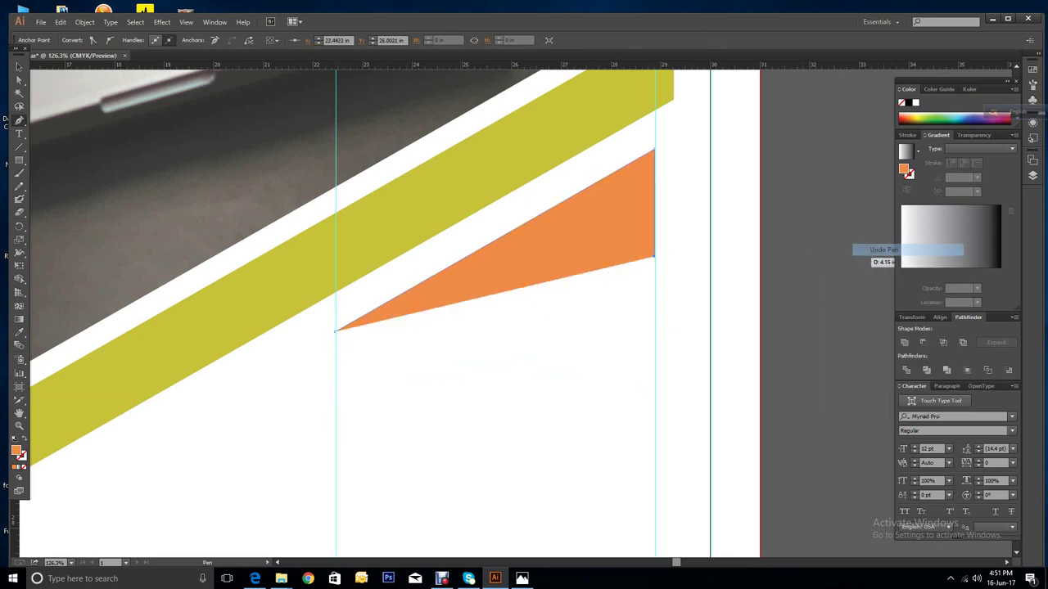
# Step: Place the orange shape's lower-left corner on the left vertical guide and close the path at its starting point
pyautogui.click(336, 425)
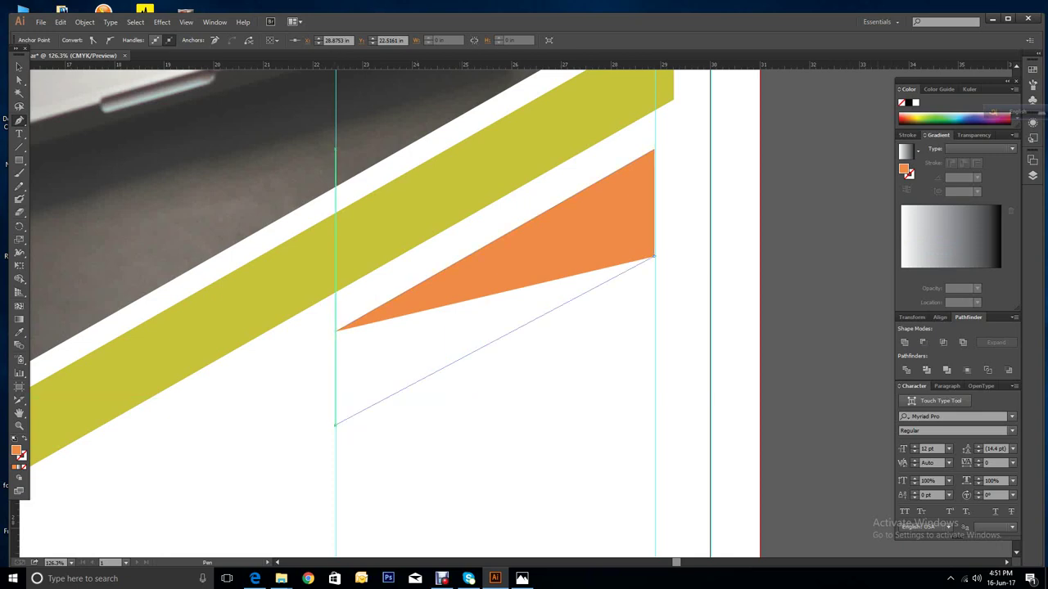
pyautogui.click(336, 425)
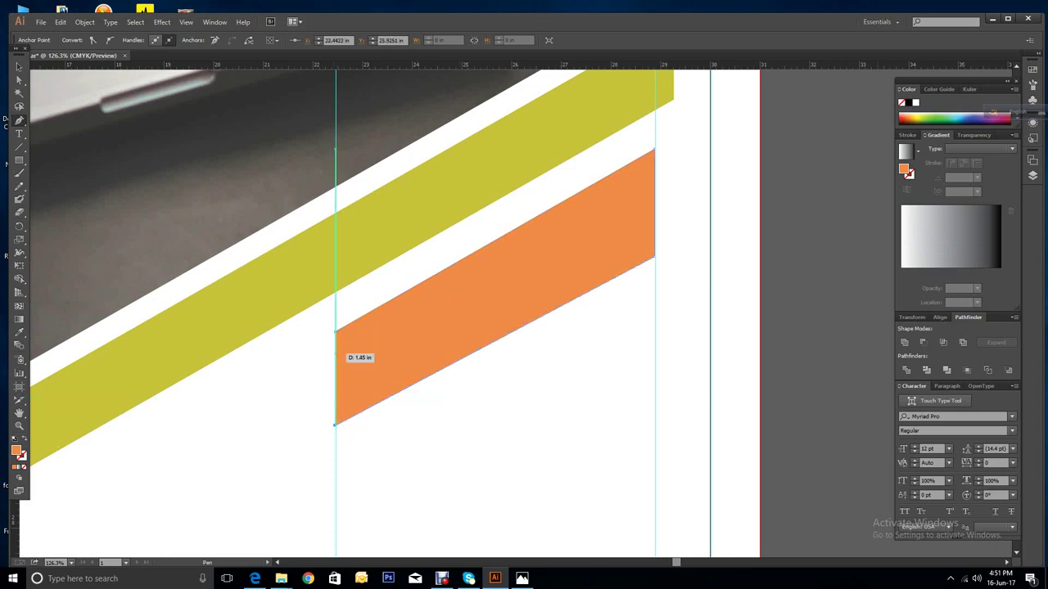
pyautogui.click(336, 332)
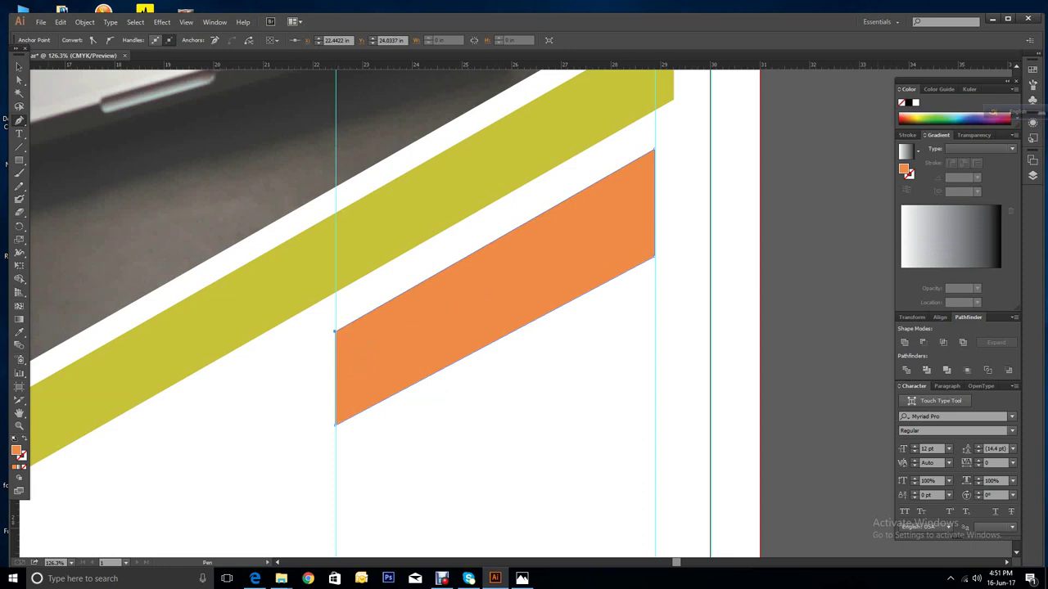
# Step: Move the orange shape's lower-left corner point down along the left guide so the lower edge runs parallel to the upper edge
pyautogui.click(19, 79)
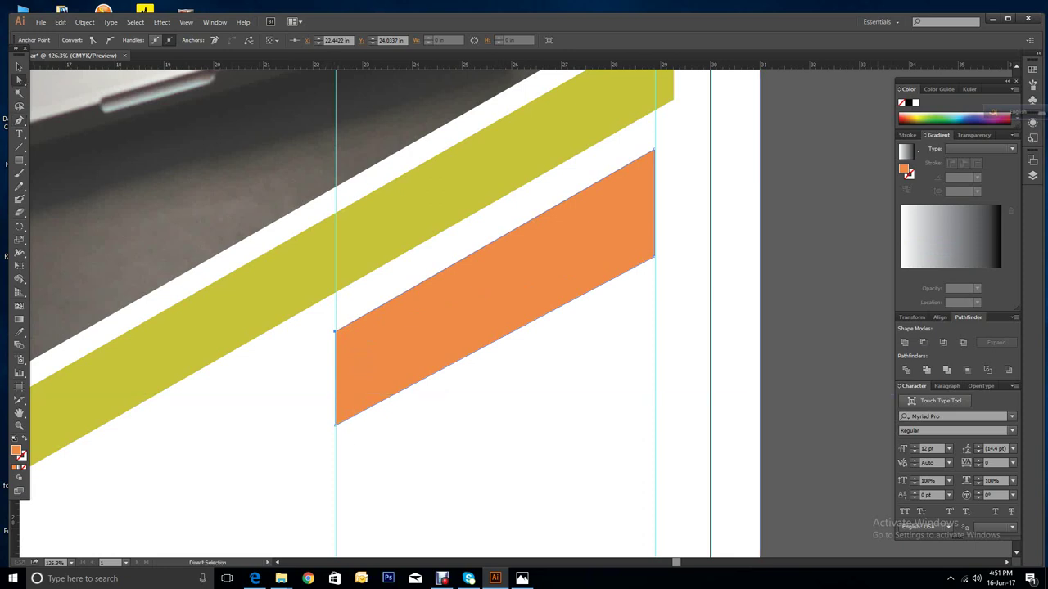
pyautogui.moveTo(336, 425); pyautogui.dragTo(336, 430)
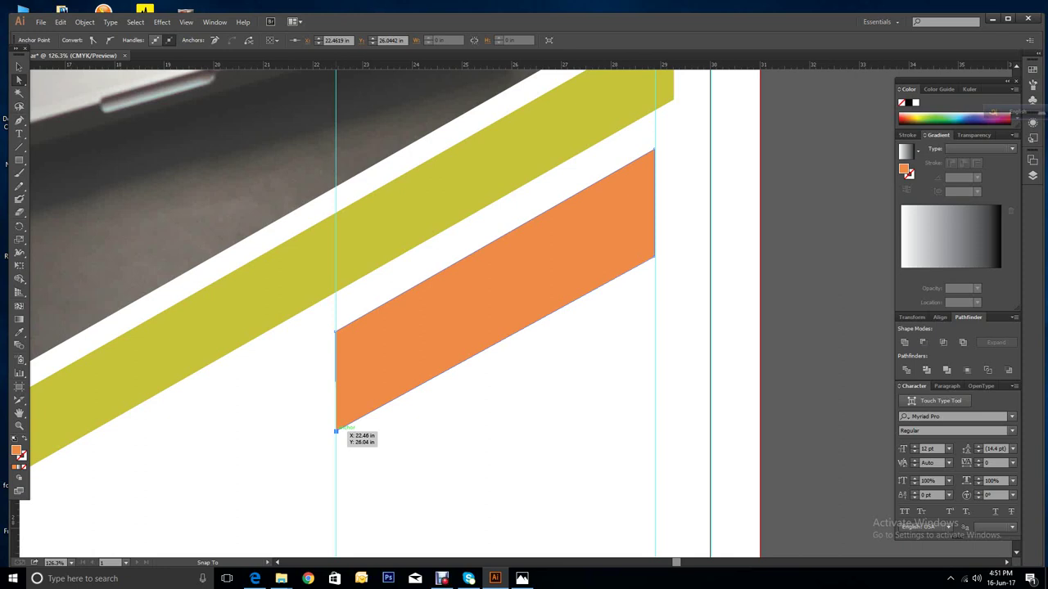
pyautogui.moveTo(335, 431); pyautogui.dragTo(335, 439)
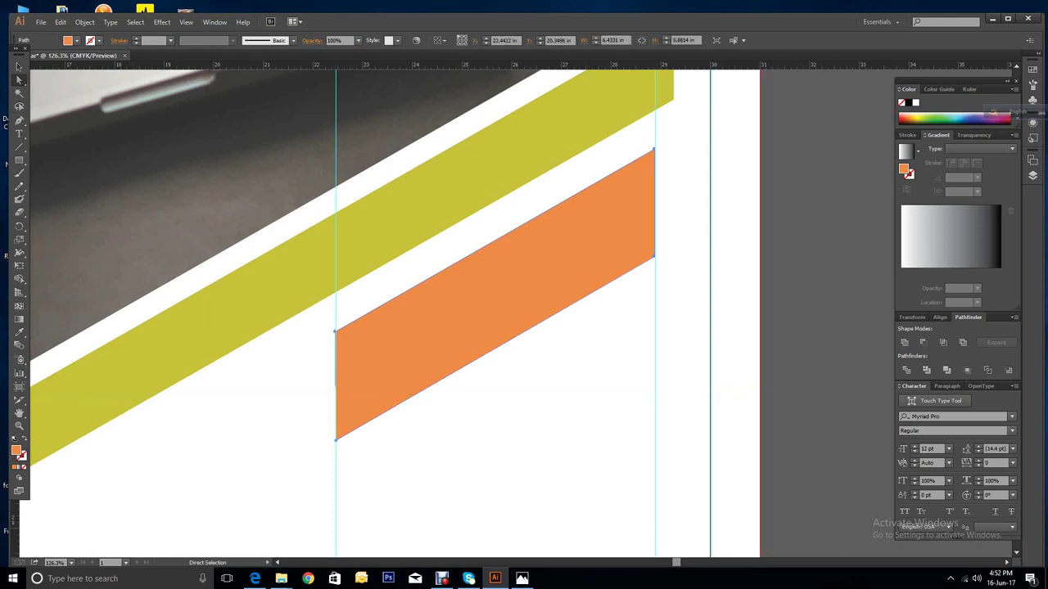
# Step: Swap the parallelogram's fill and stroke so it has no fill, set the orange stroke to 5 pt, and deselect it
pyautogui.click(25, 446)
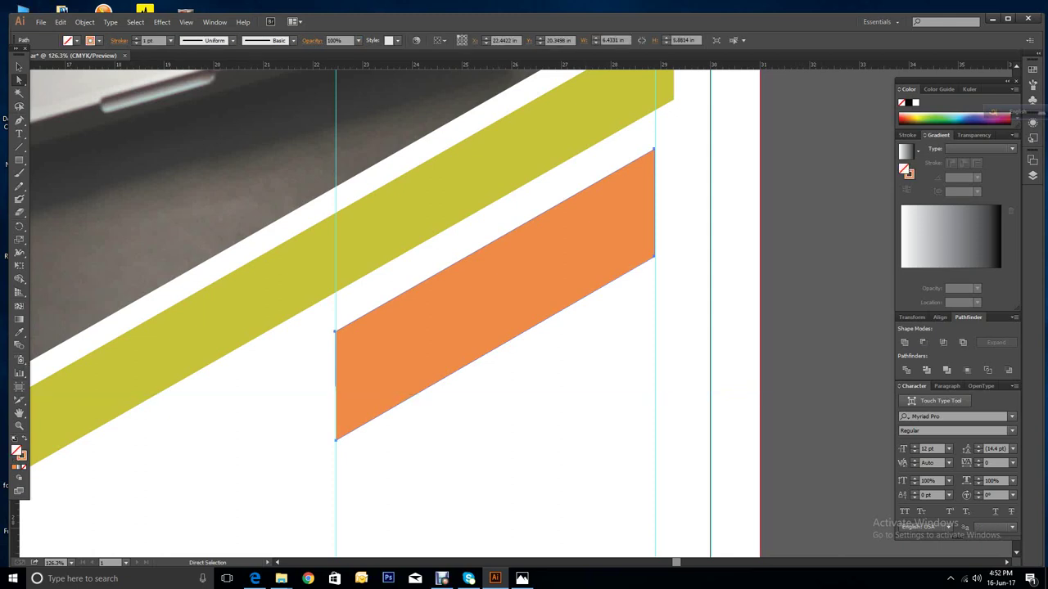
pyautogui.click(136, 40)
pyautogui.click(136, 40)
pyautogui.click(137, 40)
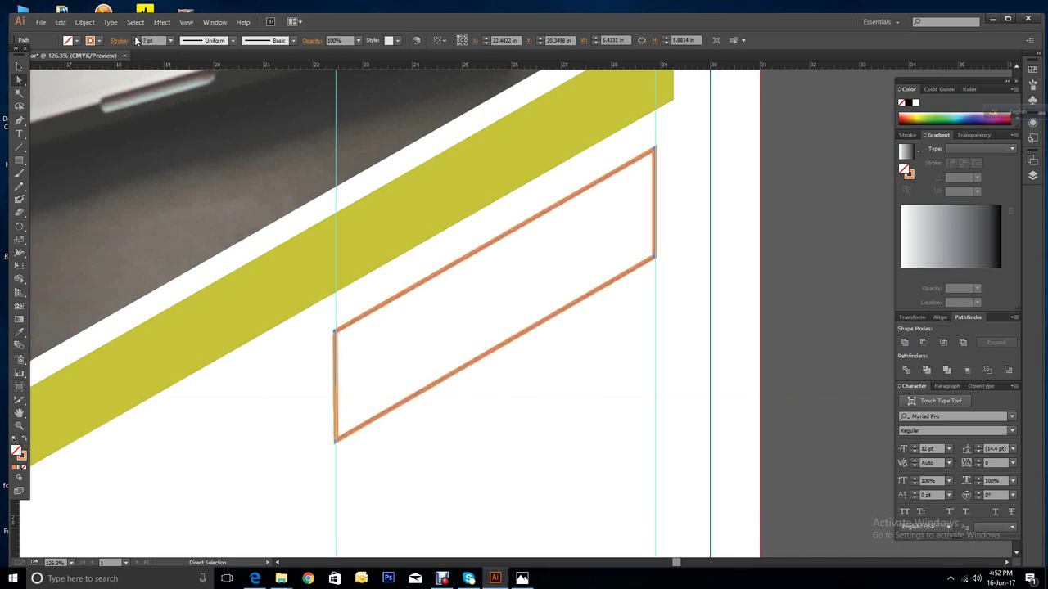
pyautogui.click(136, 40)
pyautogui.hotkey('ctrl', 'shift', 'a')
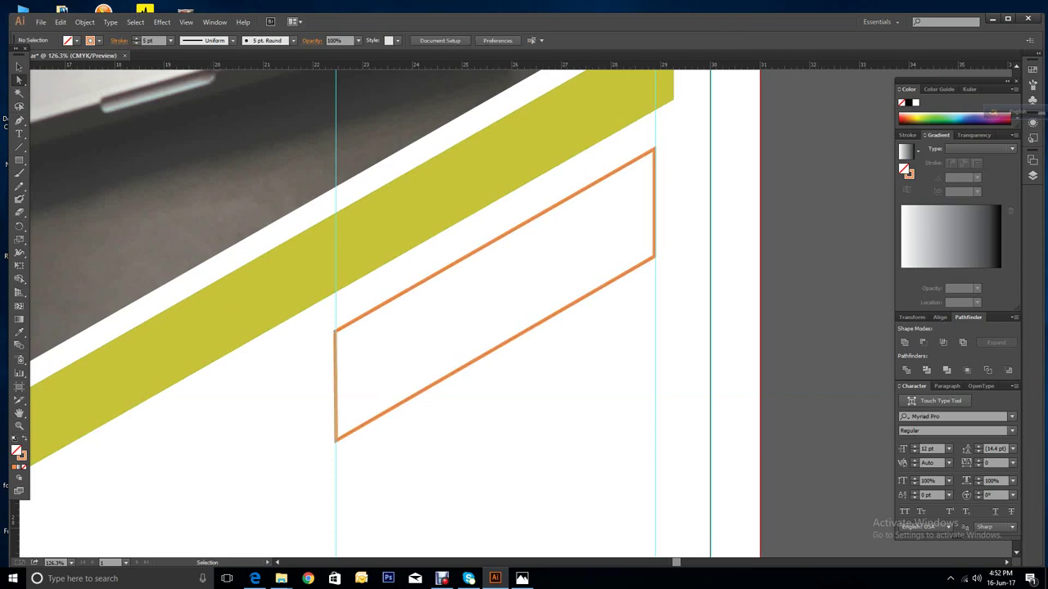
# Step: Delete the leftover orange rectangles, diagonal strips and stray paths lying on the pasteboard beside the banner artboard
pyautogui.hotkey('ctrl', '-')
pyautogui.hotkey('ctrl', '-')
pyautogui.hotkey('ctrl', '-')
pyautogui.hotkey('ctrl', '-')
pyautogui.hotkey('ctrl', '-')
pyautogui.hotkey('ctrl', '-')
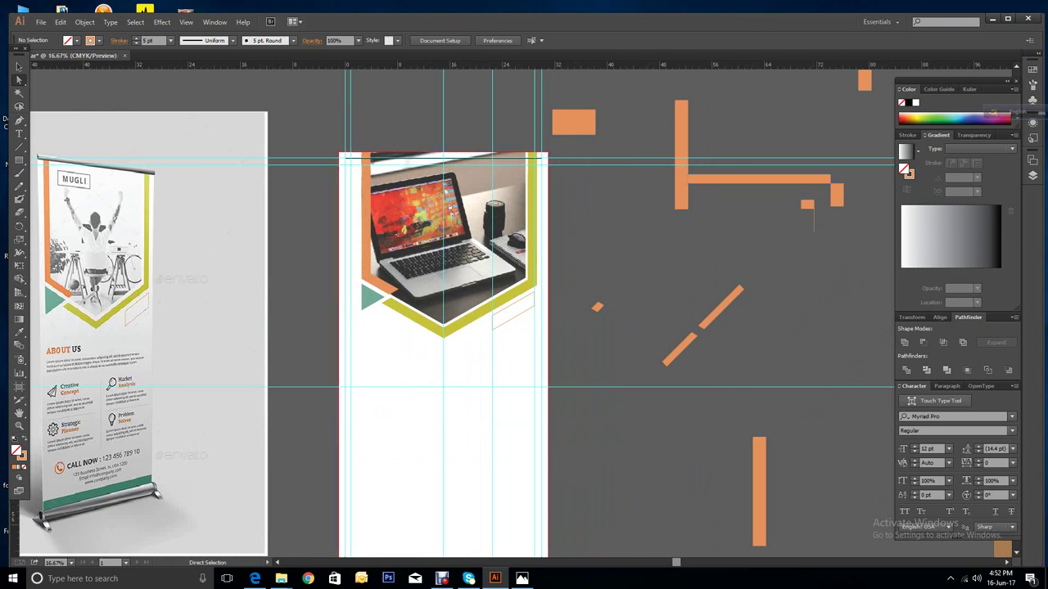
pyautogui.click(18, 65)
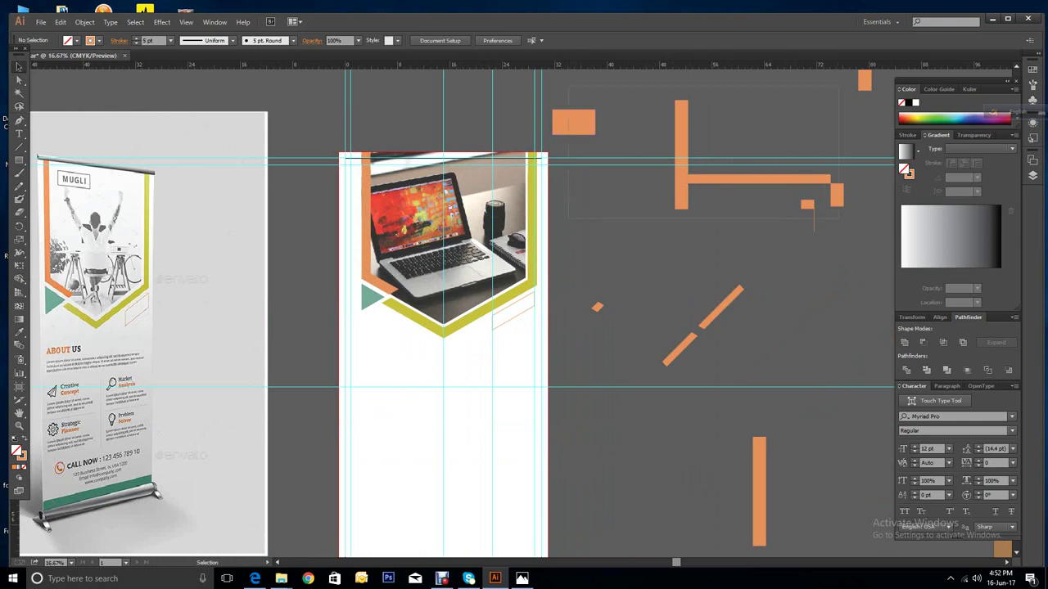
pyautogui.click(845, 213)
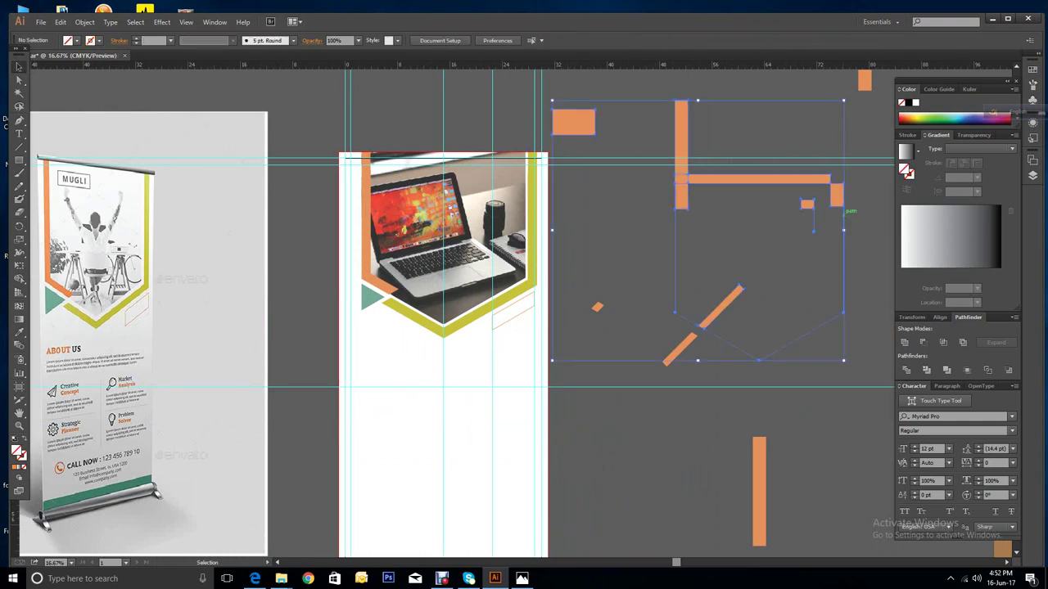
pyautogui.press('Delete')
pyautogui.moveTo(720, 340); pyautogui.dragTo(722, 341)
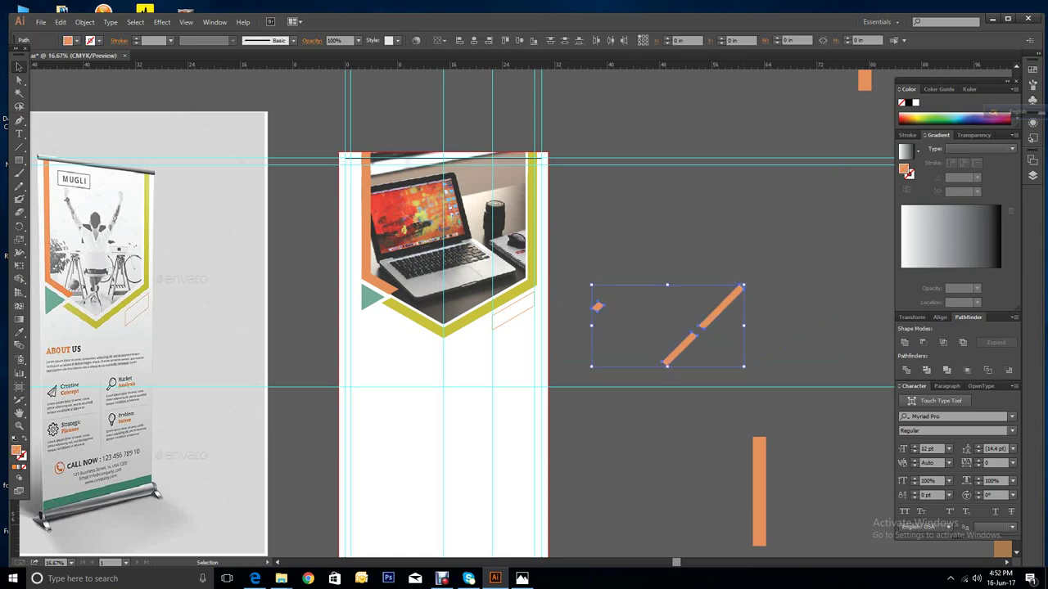
pyautogui.press('Delete')
# Step: Draw a rectangle about 32 in wide and 2.63 in high across the full width of the banner's bottom edge
pyautogui.scroll(2, 459, 328)
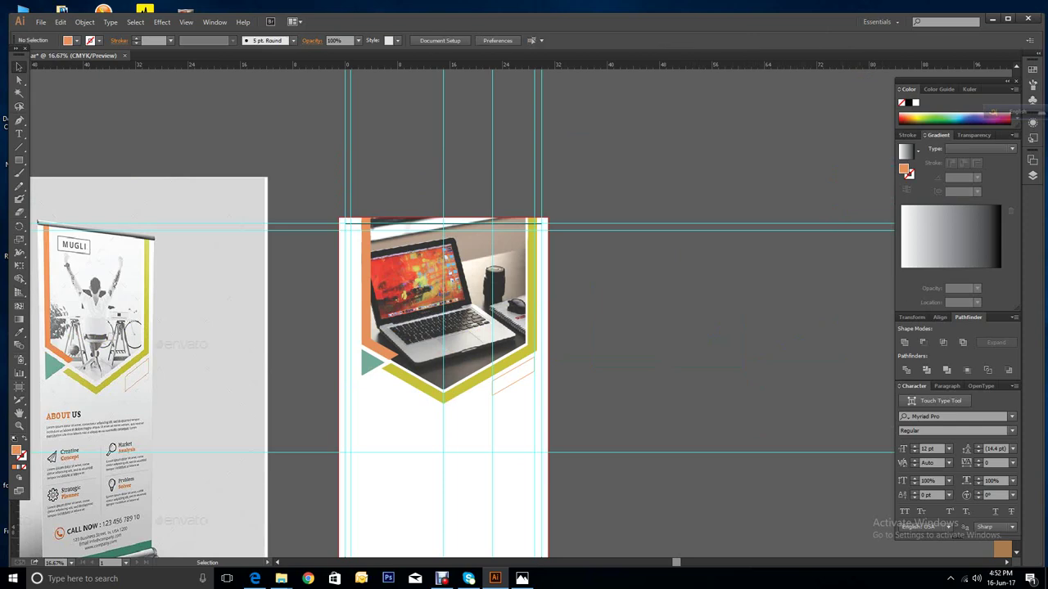
pyautogui.scroll(-2, 459, 328)
pyautogui.scroll(-1, 459, 328)
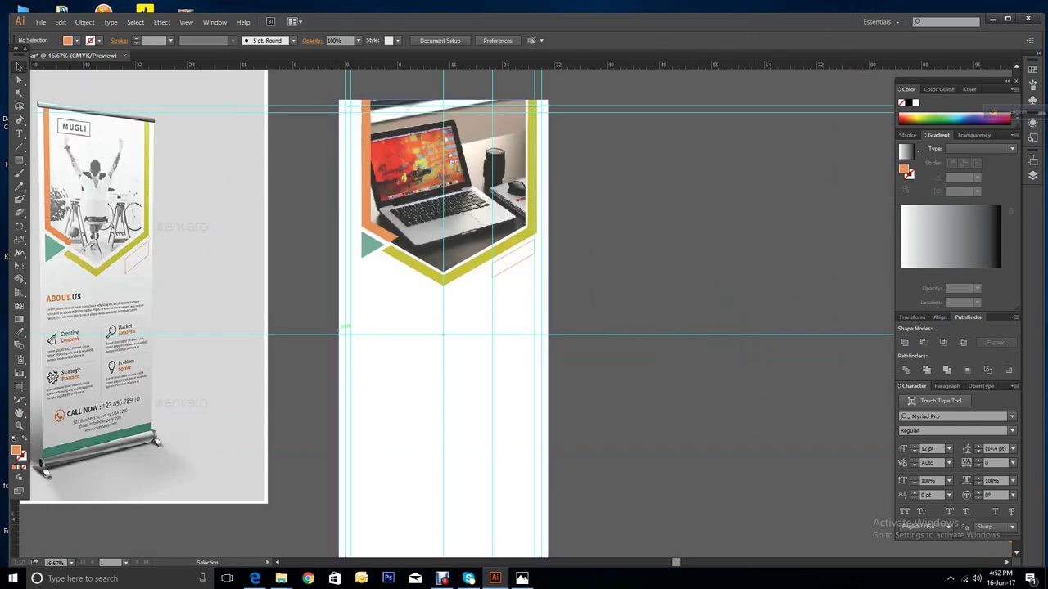
pyautogui.scroll(-2, 458, 327)
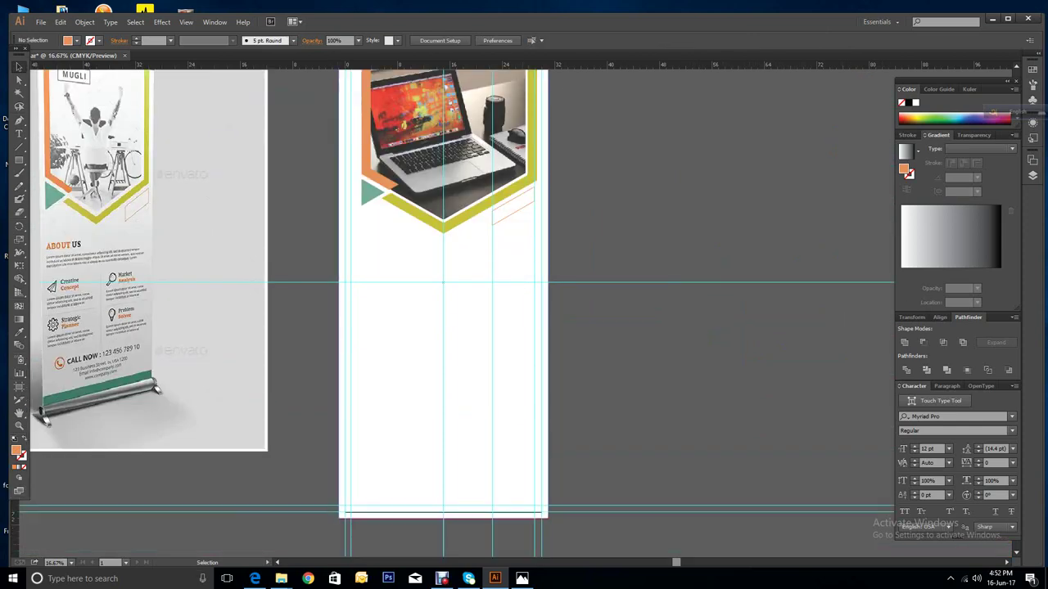
pyautogui.click(19, 160)
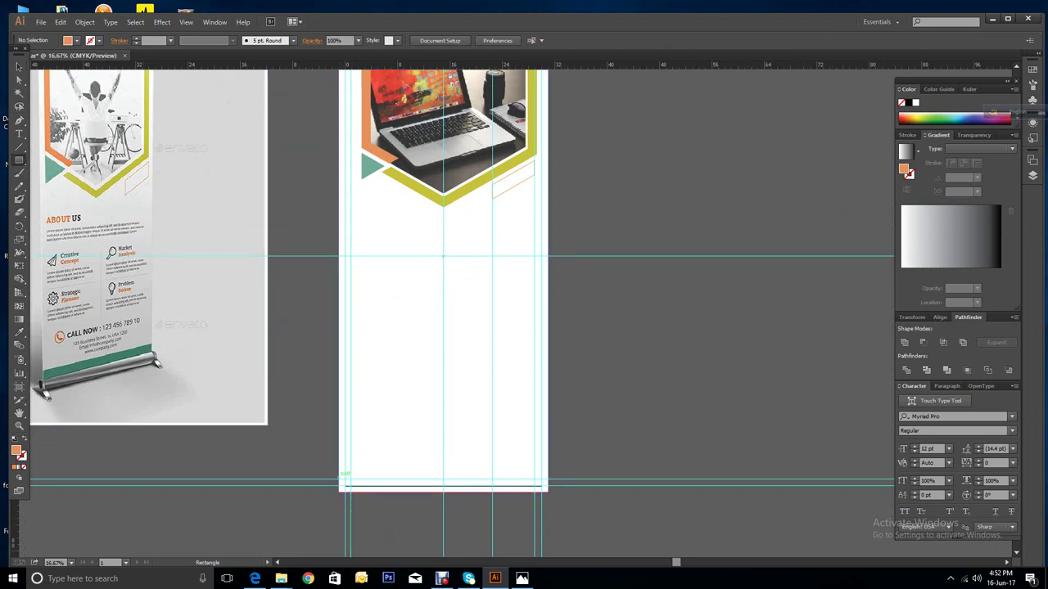
pyautogui.moveTo(341, 476); pyautogui.dragTo(547, 490)
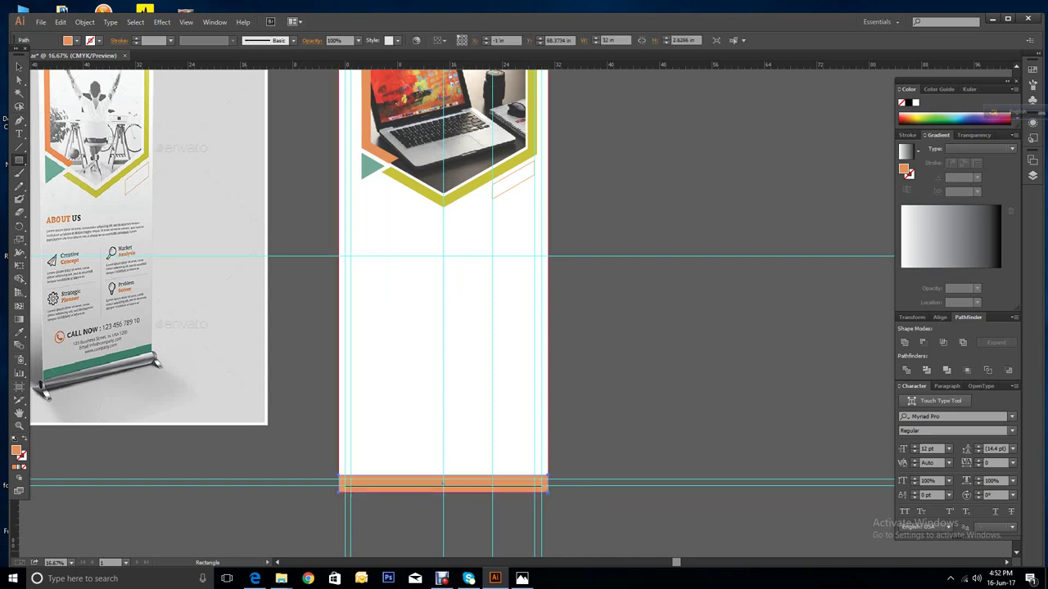
# Step: Recolour the bottom rectangle with the green sampled from the reference banner's footer strip, and deselect it
pyautogui.click(20, 332)
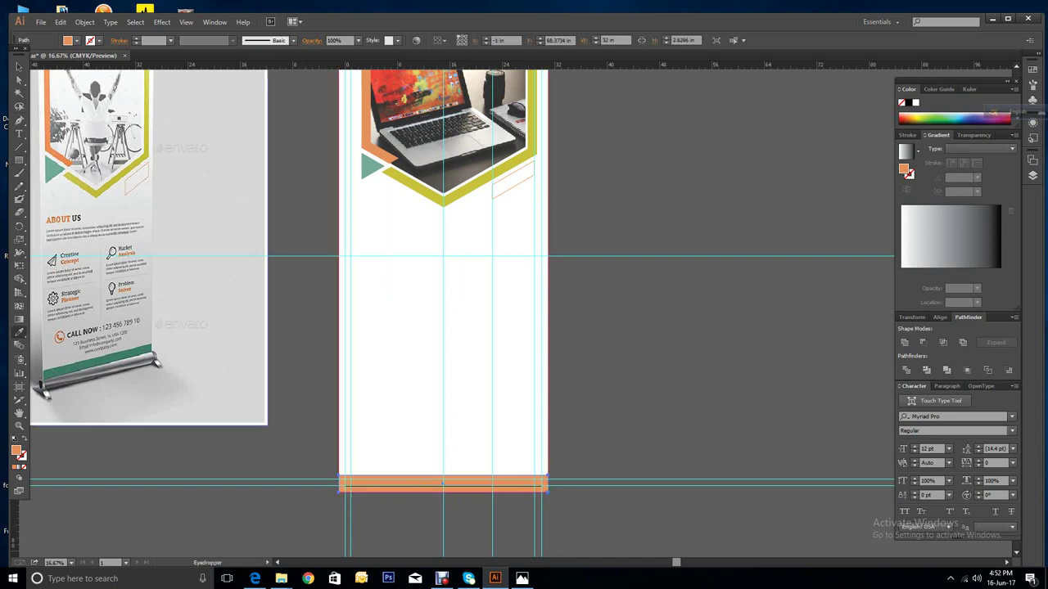
pyautogui.click(99, 366)
pyautogui.click(19, 65)
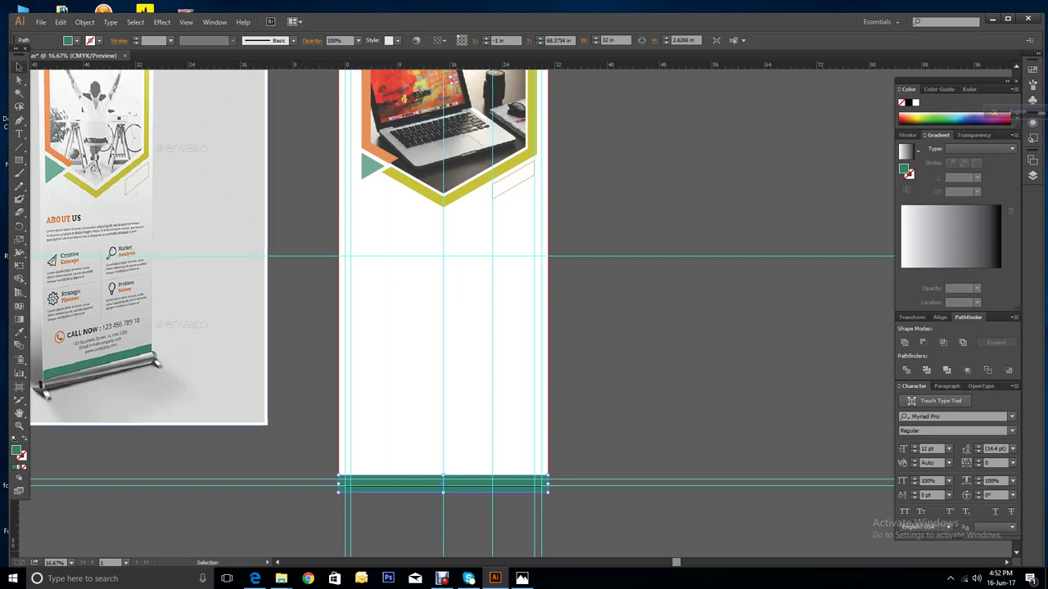
pyautogui.hotkey('ctrl', 'shift', 'a')
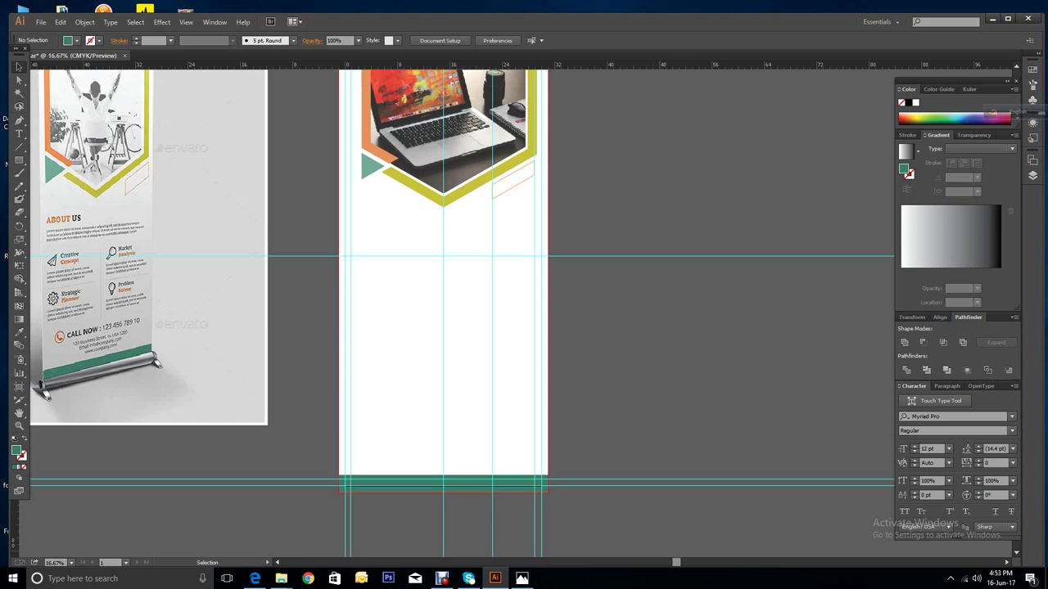
# Step: Save the document as the Illustrator file bannar in the first assignment folder on the Desktop, keeping the Illustrator CC (17.0) options
pyautogui.click(40, 22)
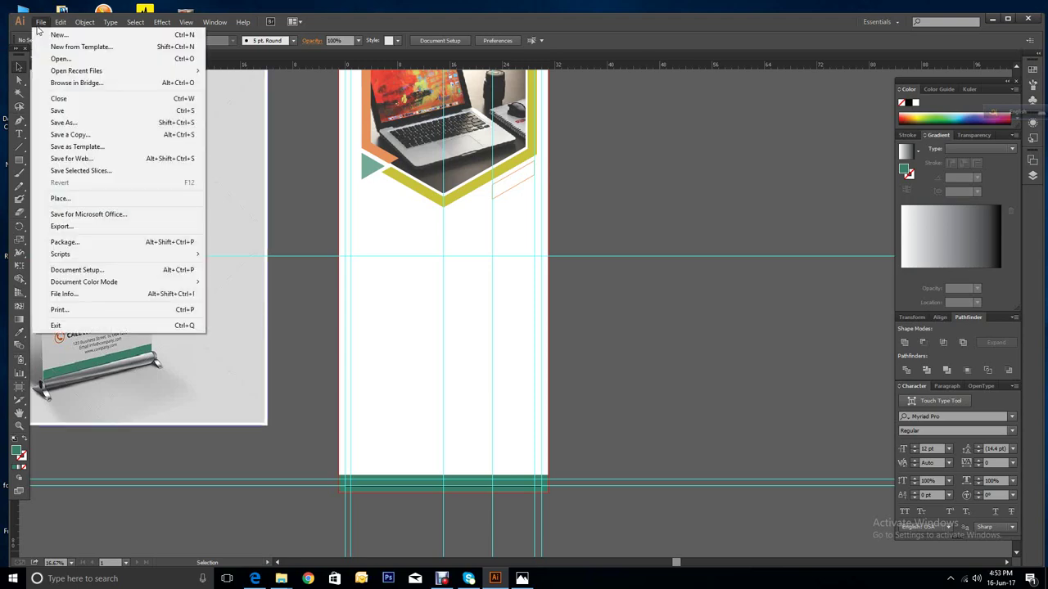
pyautogui.click(71, 111)
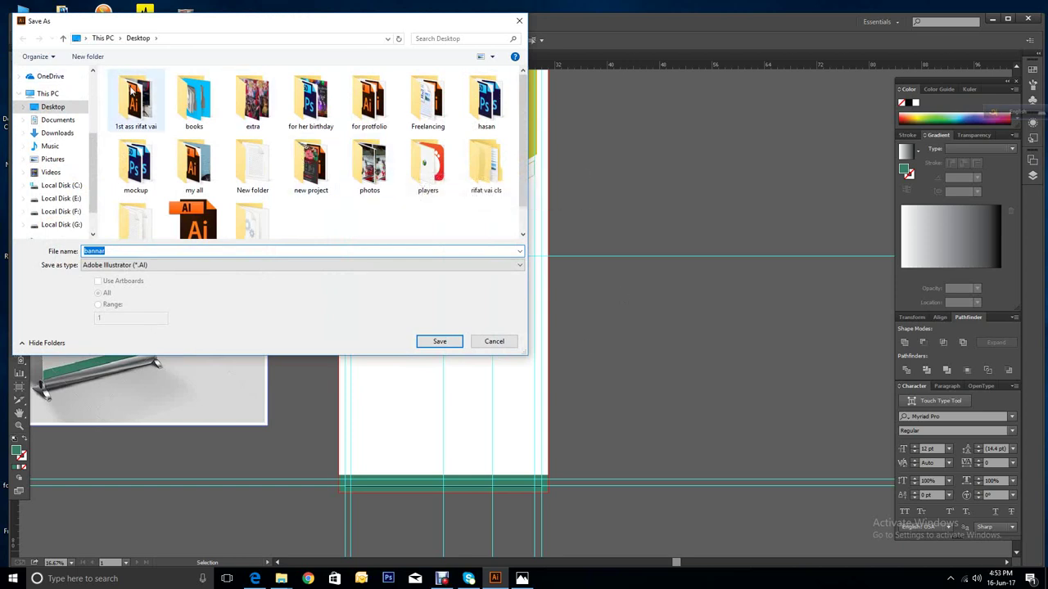
pyautogui.doubleClick(135, 98)
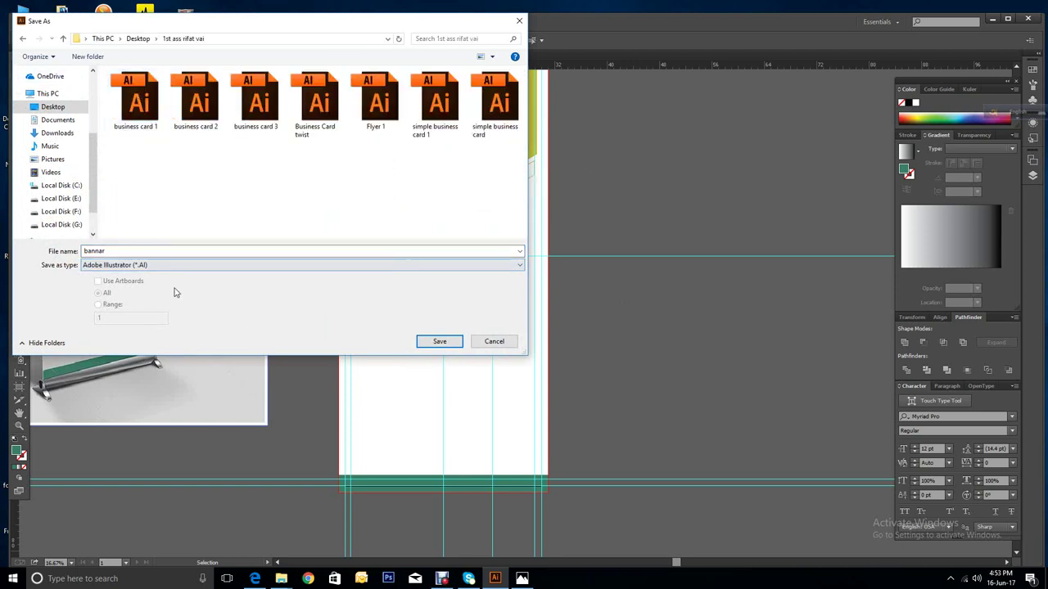
pyautogui.click(439, 341)
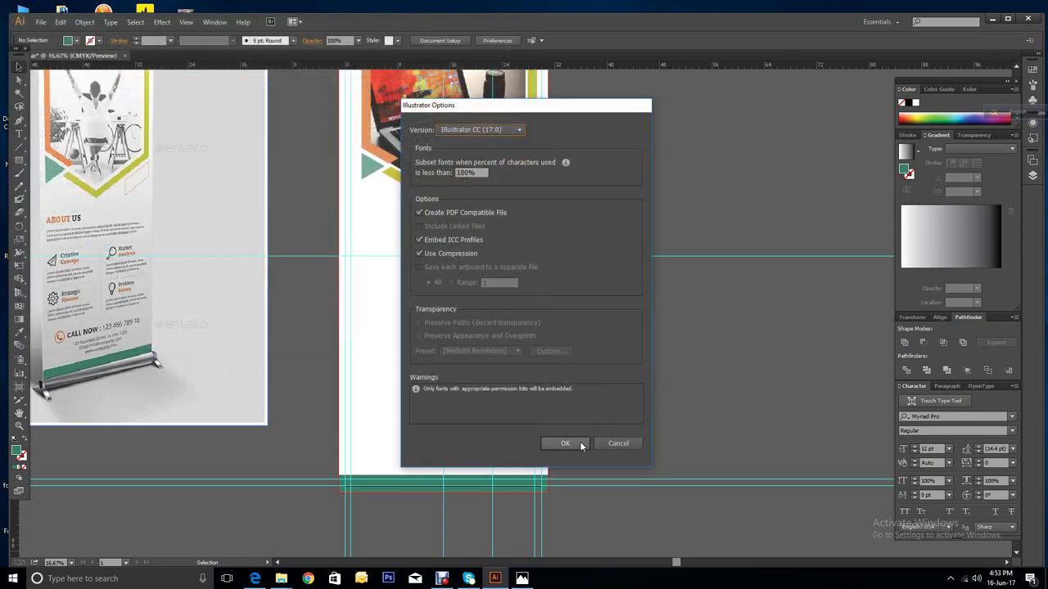
pyautogui.click(573, 442)
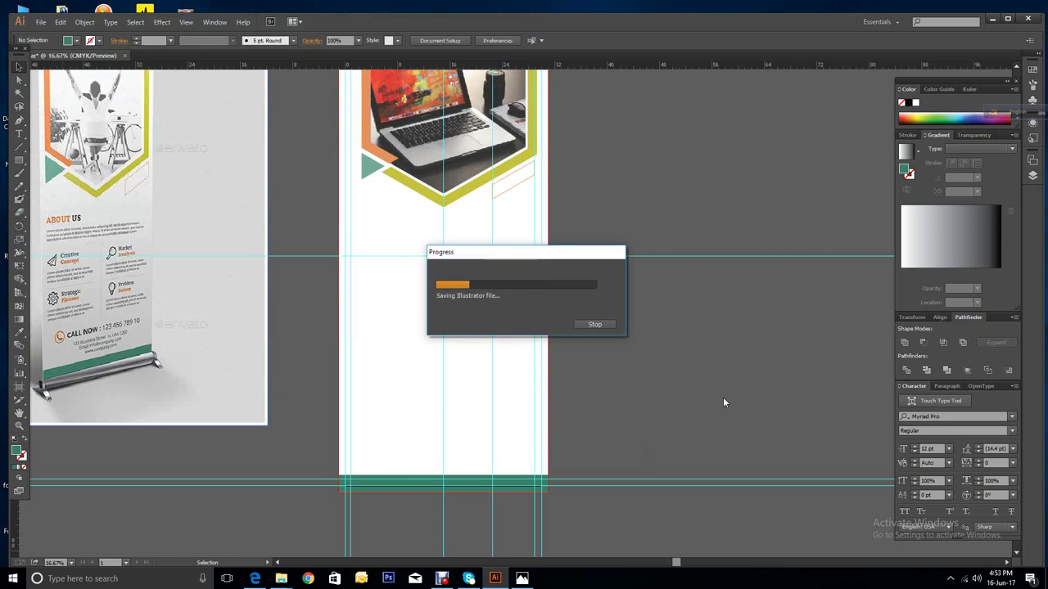
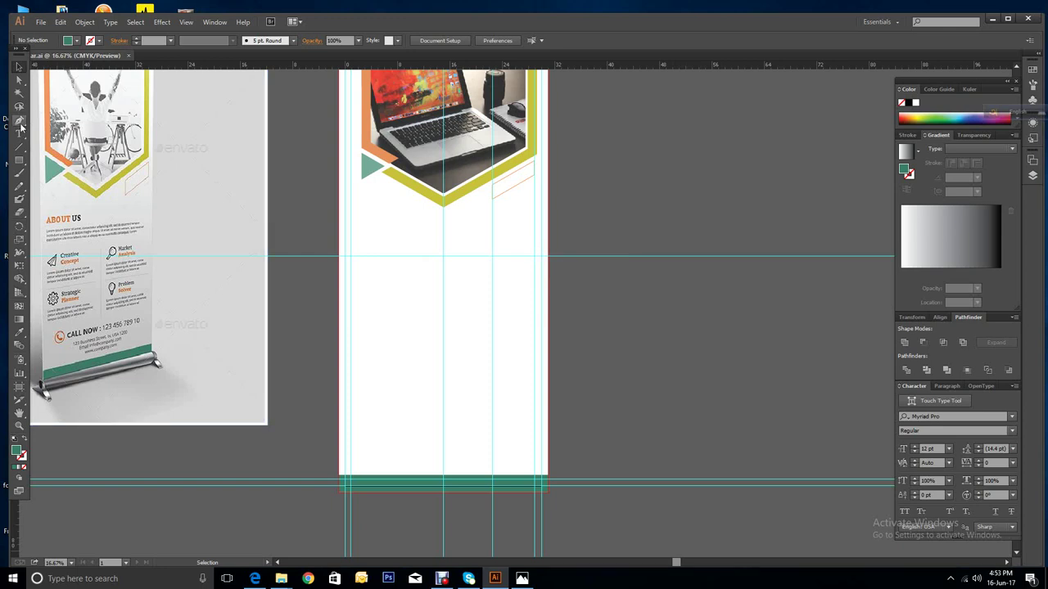
# Step: Add the point text "about us" on the pasteboard to the right of the banner artboard
pyautogui.press('t')
pyautogui.click(639, 343)
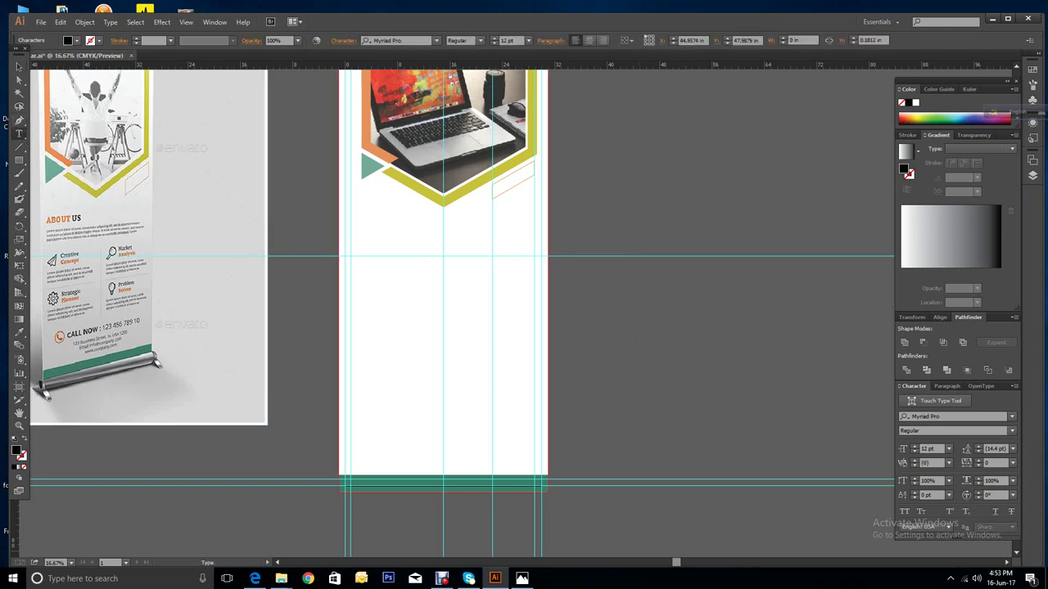
pyautogui.write('a')
pyautogui.press('Escape')
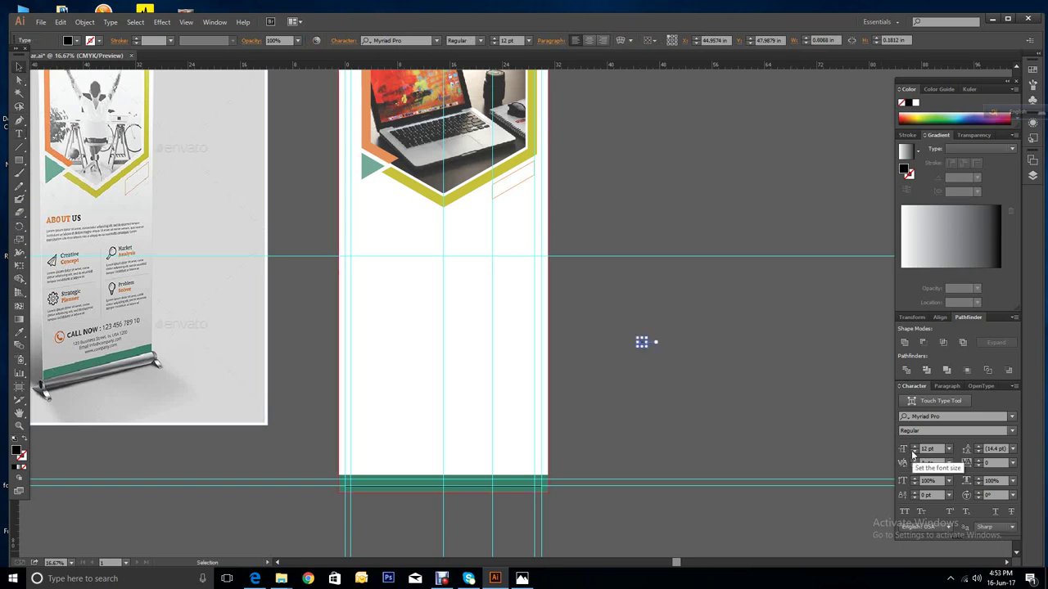
# Step: Enlarge the "about us" text on the pasteboard to a font size of 167 pt
pyautogui.click(915, 448)
pyautogui.click(915, 448)
pyautogui.click(914, 448)
pyautogui.click(914, 448)
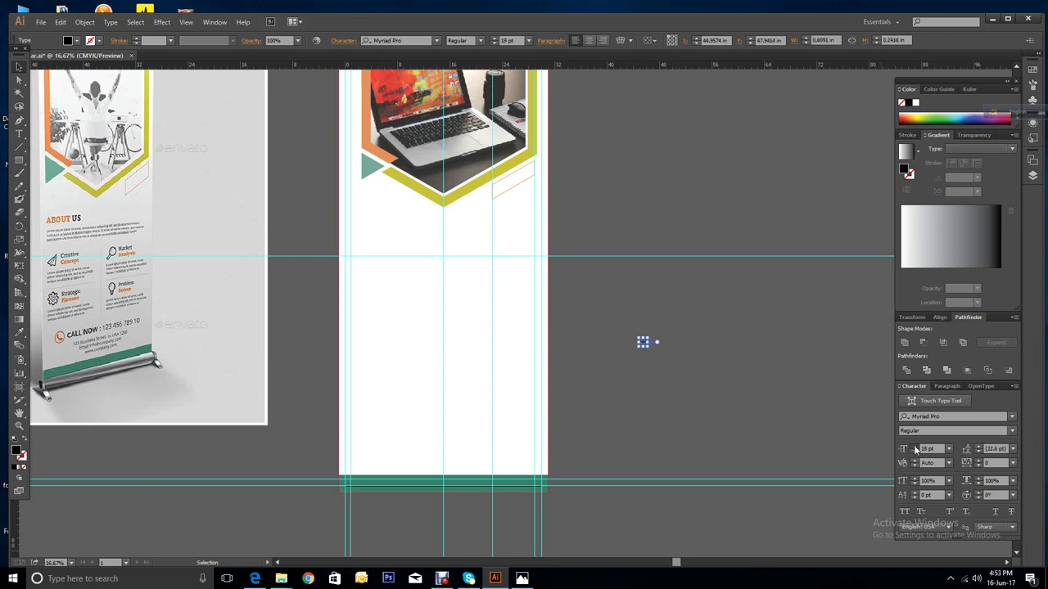
pyautogui.click(915, 448)
pyautogui.click(914, 447)
pyautogui.click(915, 448)
pyautogui.click(914, 447)
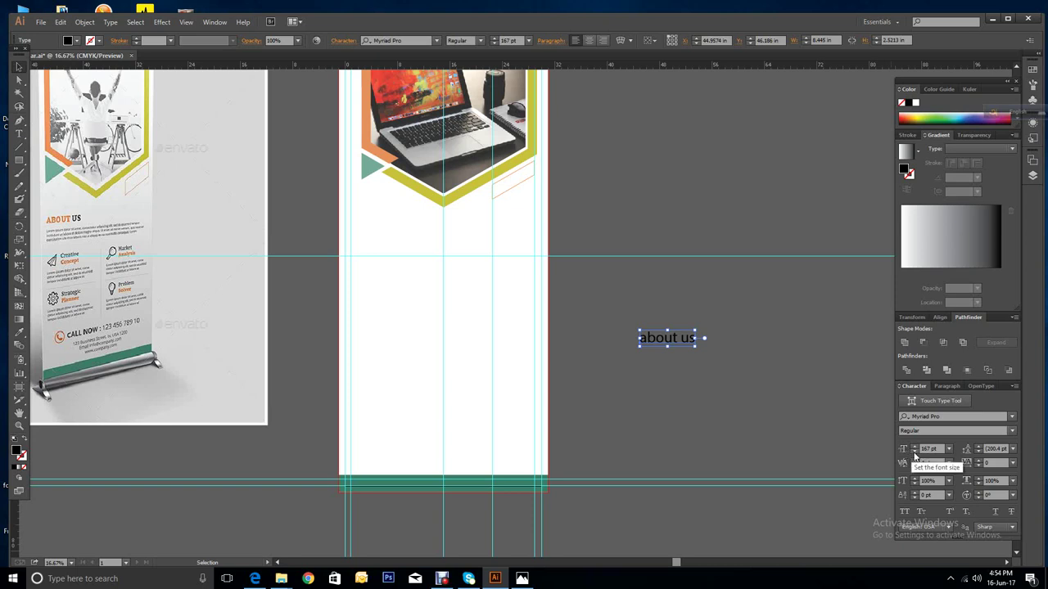
# Step: Set the "about us" text in Open Sans Bold and turn on All Caps for it
pyautogui.click(1012, 419)
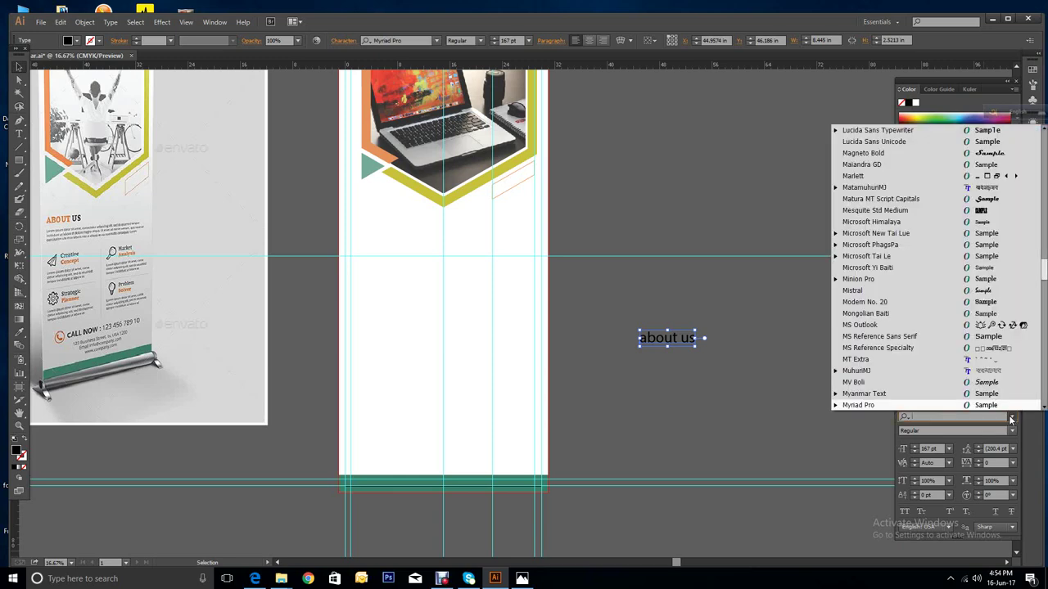
pyautogui.write('o')
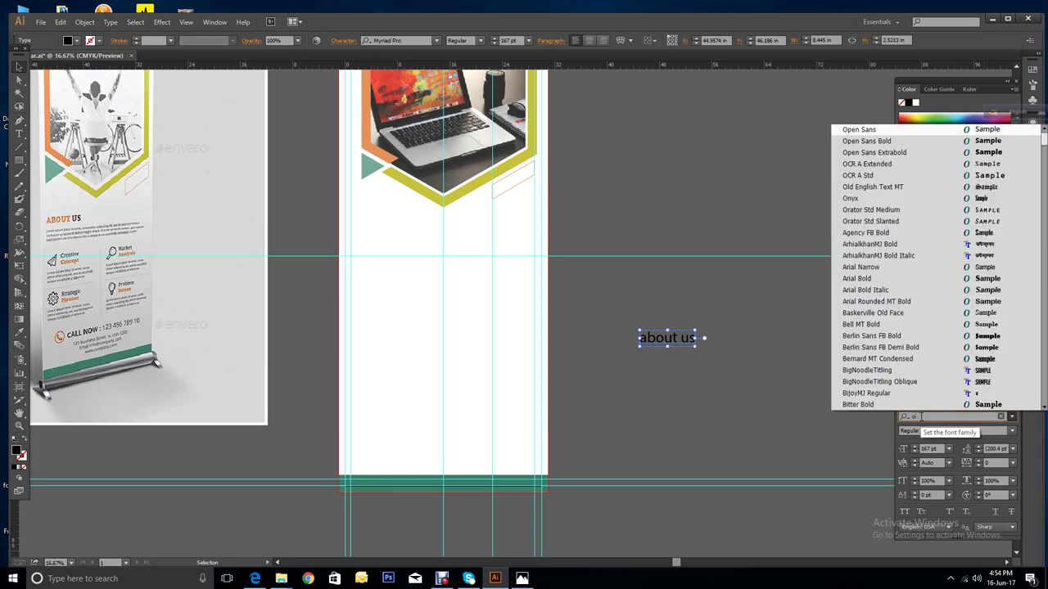
pyautogui.write('pen')
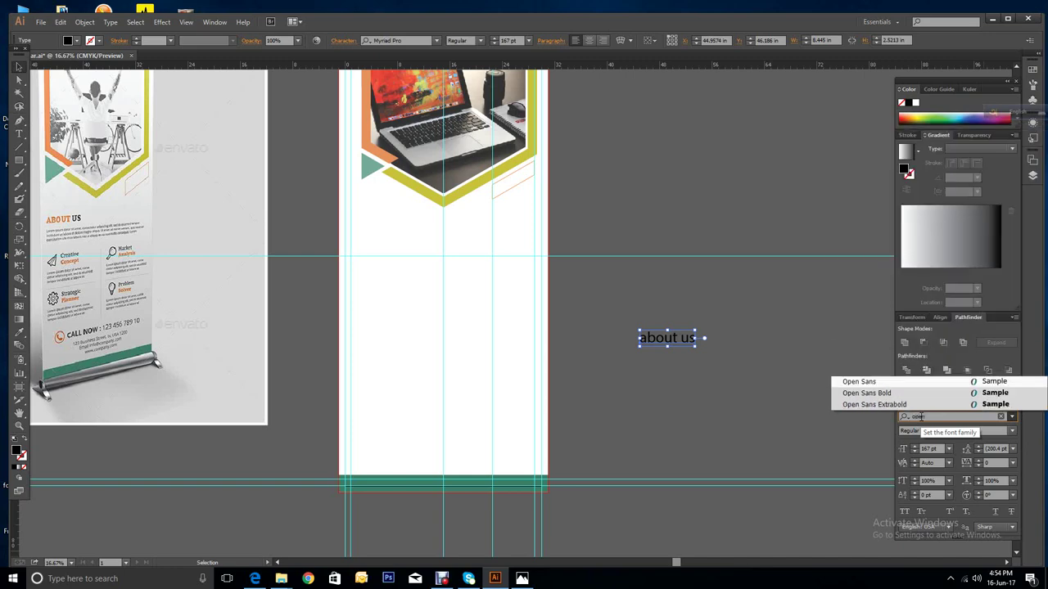
pyautogui.click(857, 393)
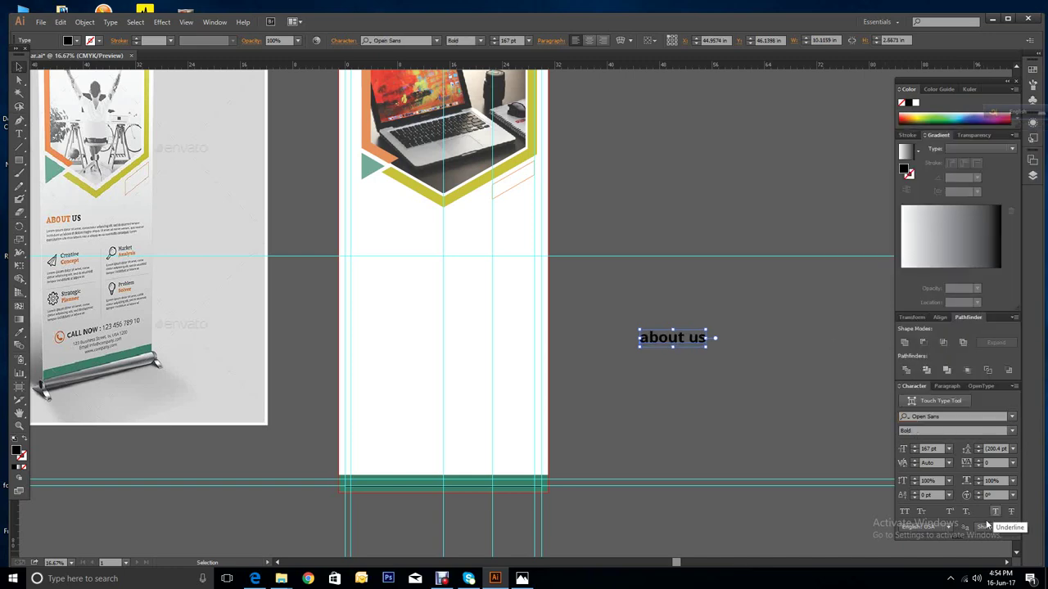
pyautogui.click(905, 512)
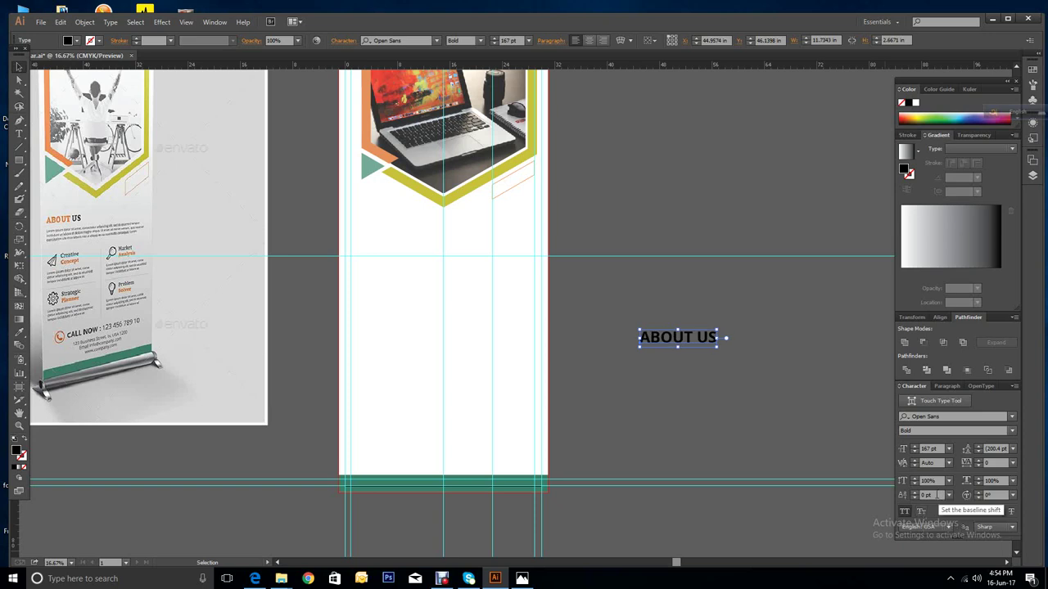
# Step: Recolour only the word ABOUT with the orange sampled from the reference banner's ABOUT US heading, and deselect the text
pyautogui.click(19, 134)
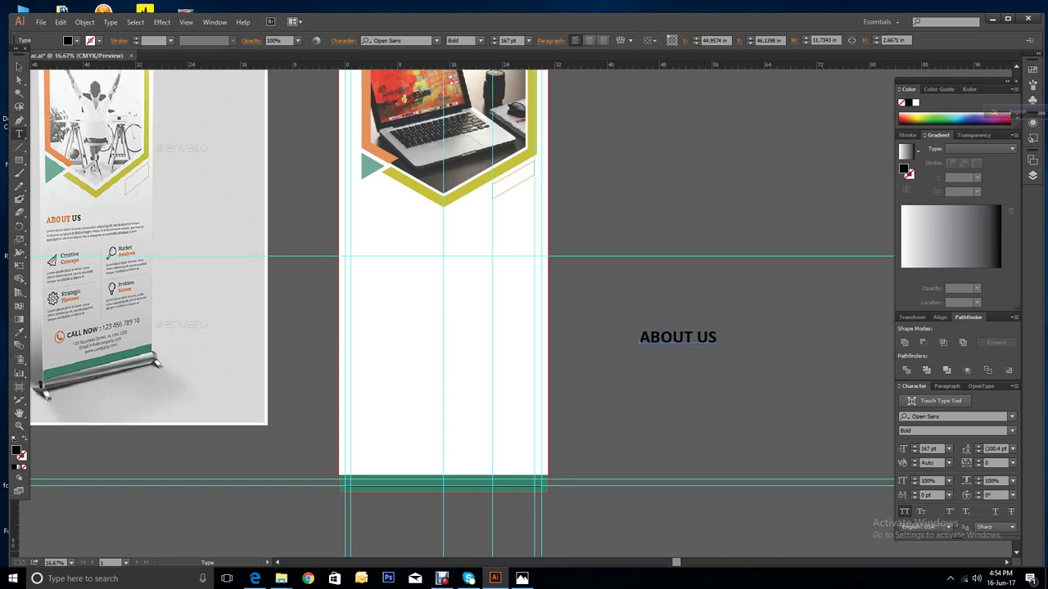
pyautogui.moveTo(695, 337); pyautogui.dragTo(639, 337)
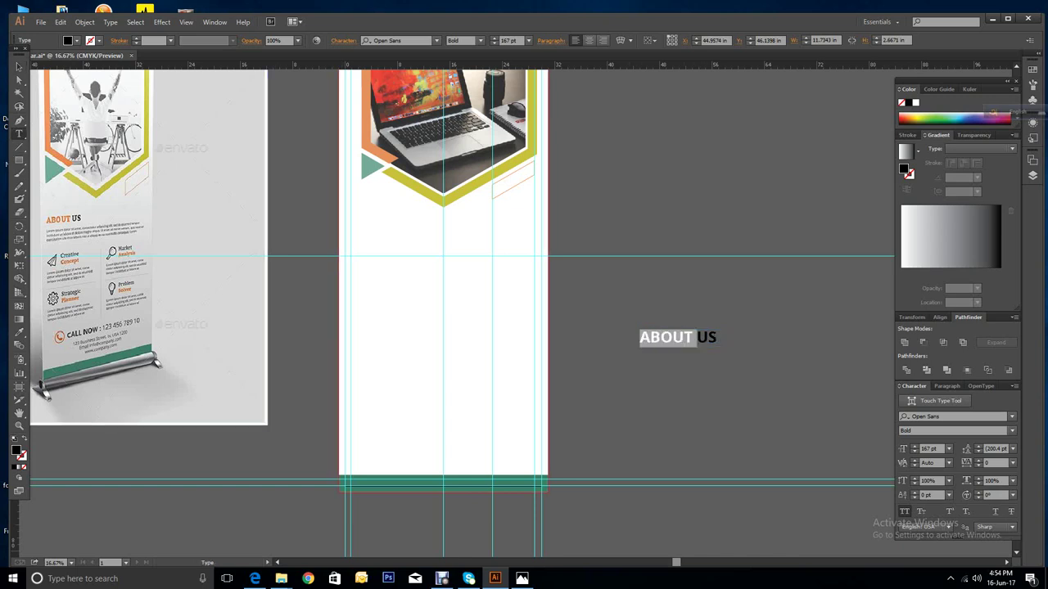
pyautogui.click(19, 332)
pyautogui.click(56, 219)
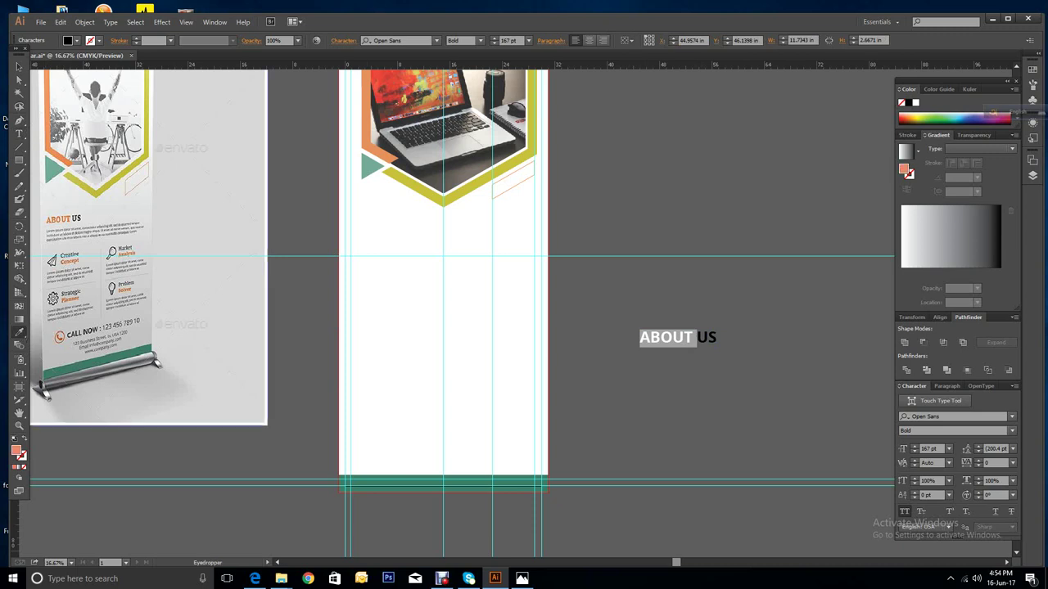
pyautogui.click(19, 66)
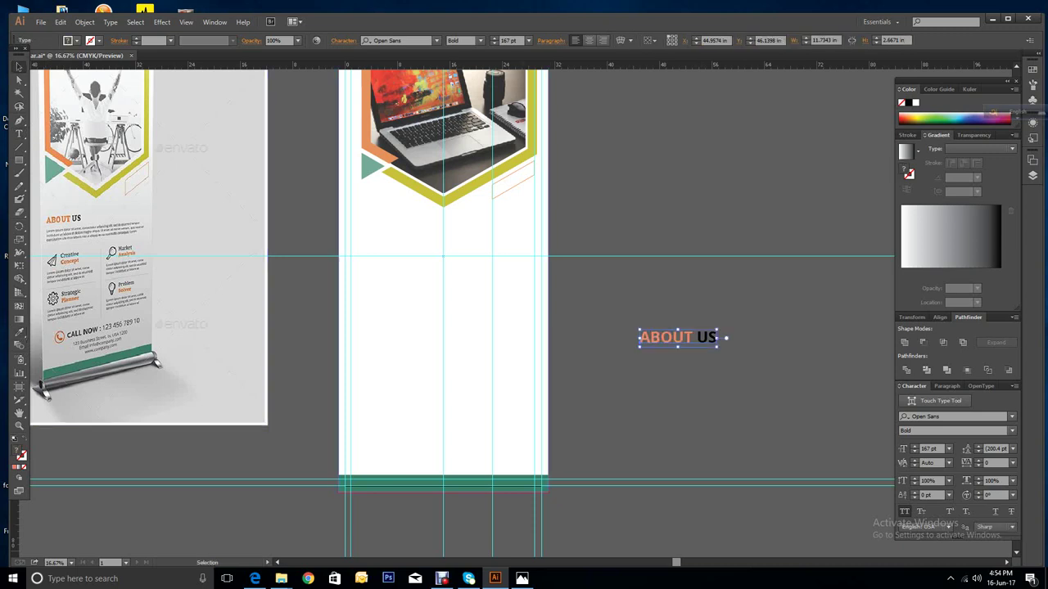
pyautogui.hotkey('ctrl', 'shift', 'a')
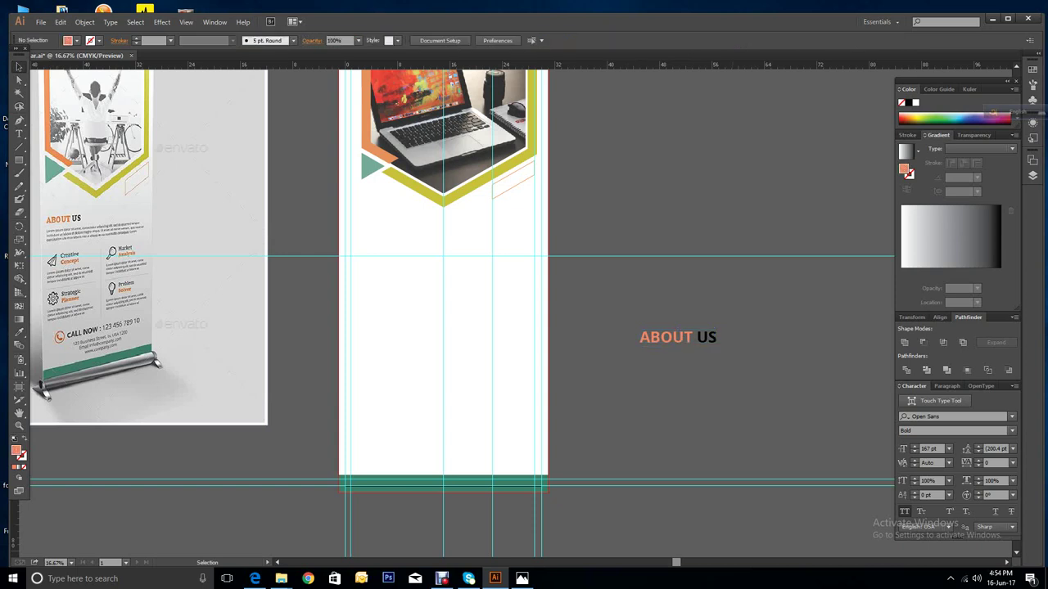
# Step: Move the ABOUT US heading onto the banner below the hexagon, flush with the green triangle's left edge, and change its font to Bitter Bold
pyautogui.moveTo(686, 338); pyautogui.dragTo(408, 240)
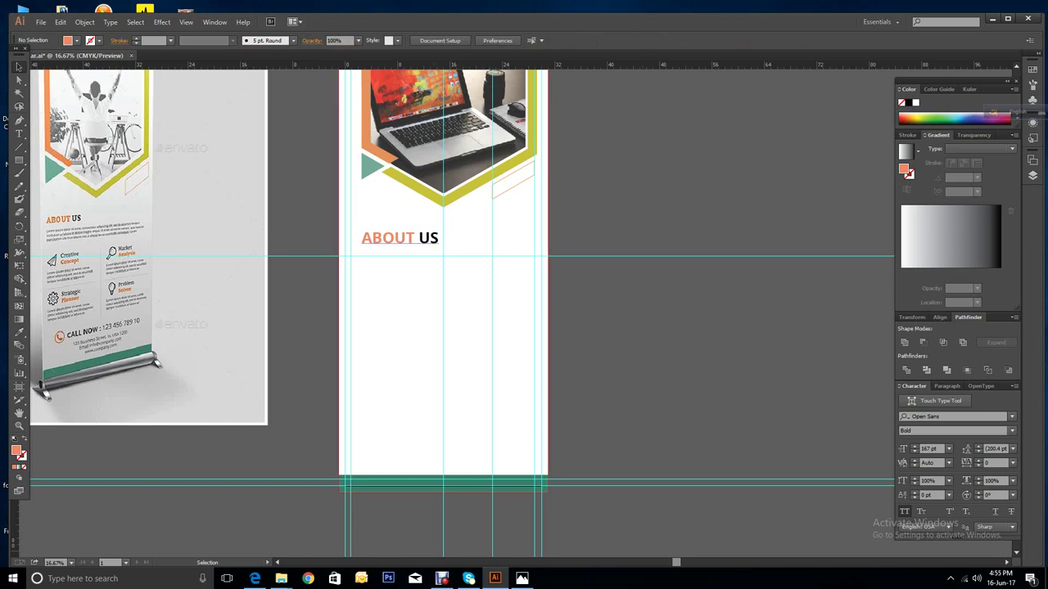
pyautogui.click(401, 237)
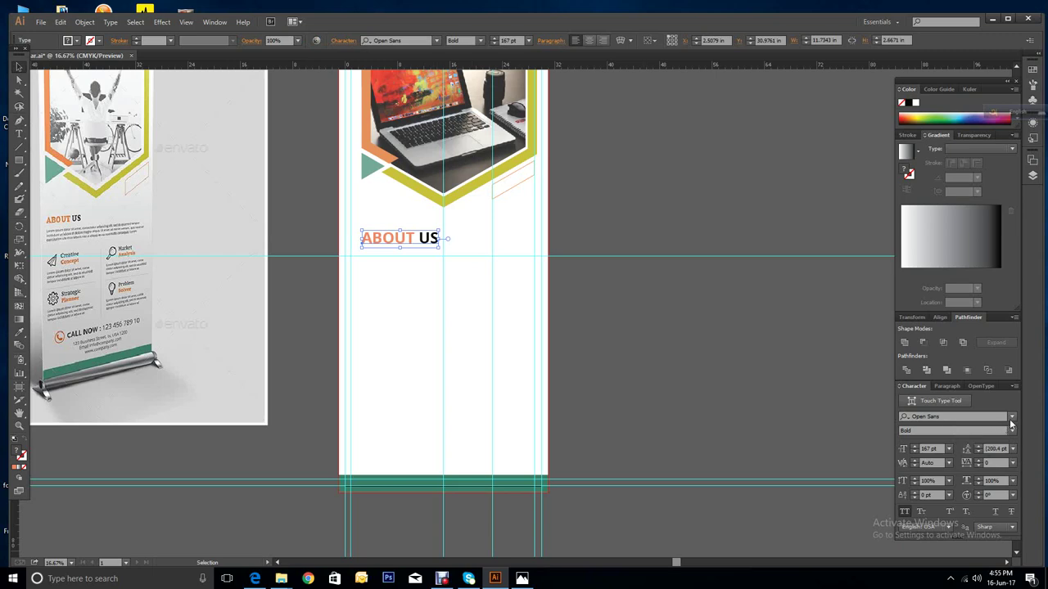
pyautogui.click(955, 416)
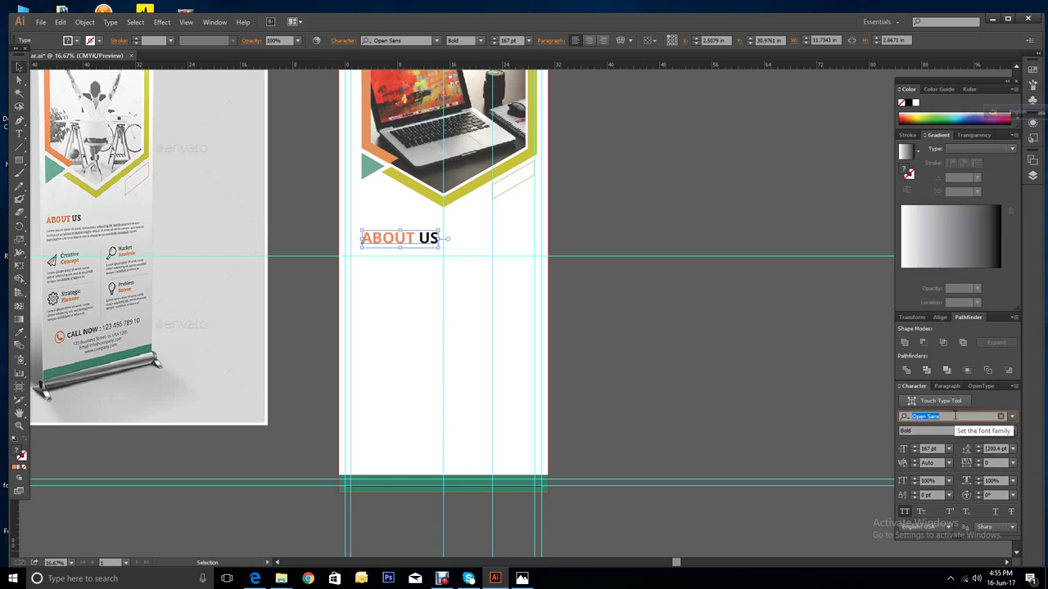
pyautogui.write('bitt')
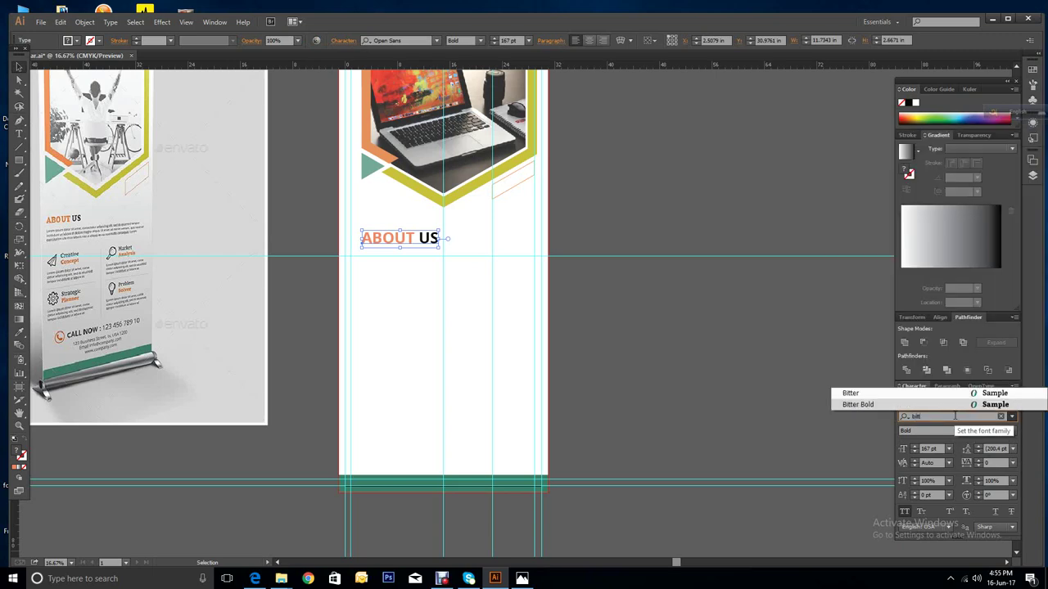
pyautogui.click(913, 401)
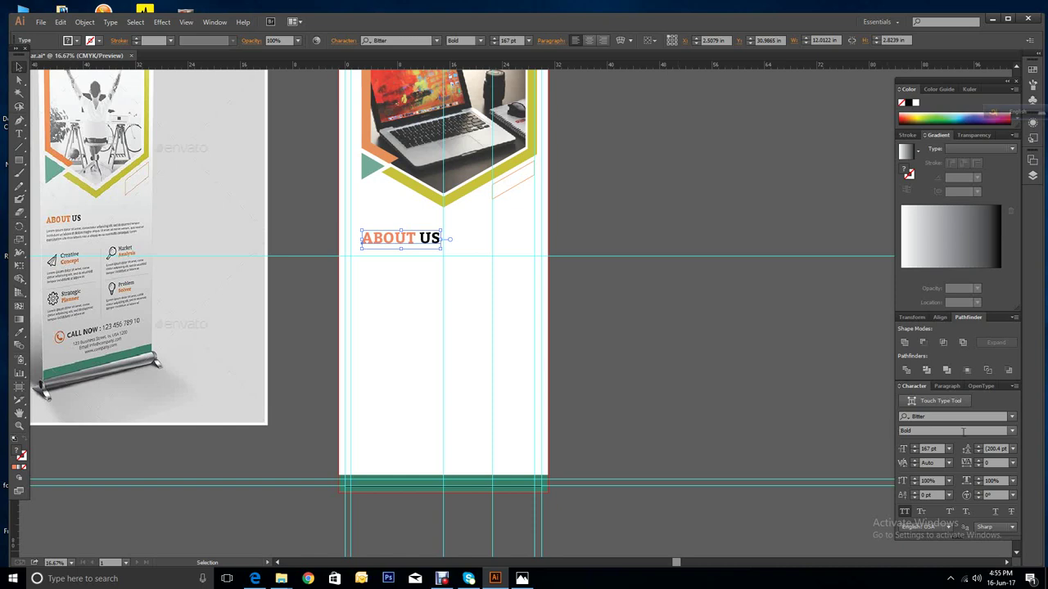
# Step: Reduce the ABOUT US heading on the banner to a font size of 150 pt and deselect it
pyautogui.click(915, 451)
pyautogui.click(916, 451)
pyautogui.click(915, 452)
pyautogui.click(915, 452)
pyautogui.click(916, 452)
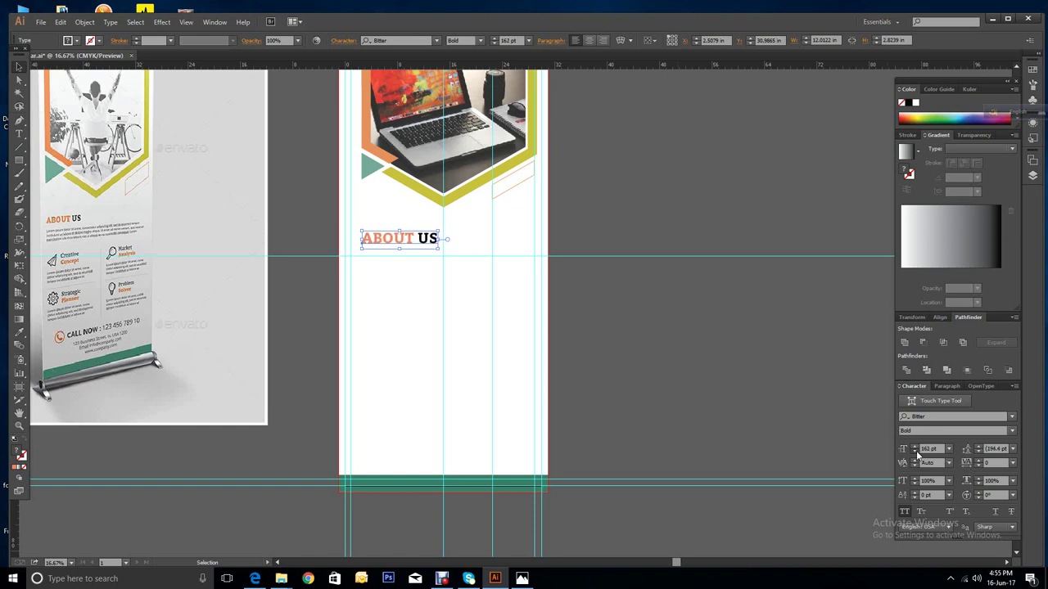
pyautogui.click(916, 452)
pyautogui.click(915, 452)
pyautogui.click(915, 452)
pyautogui.click(916, 451)
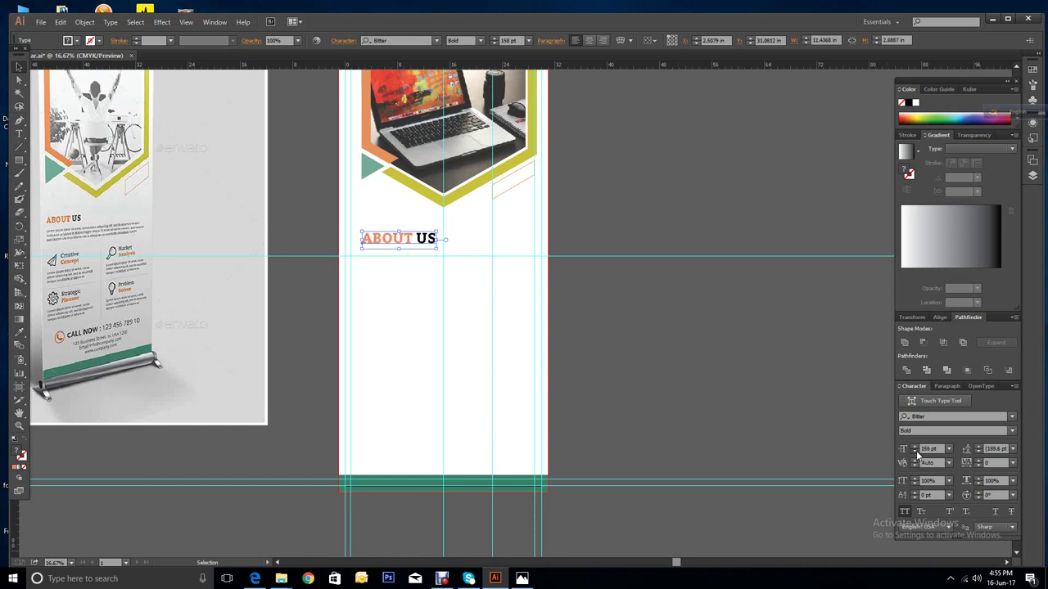
pyautogui.click(915, 452)
pyautogui.click(915, 451)
pyautogui.click(916, 451)
pyautogui.click(916, 452)
pyautogui.click(915, 452)
pyautogui.click(915, 452)
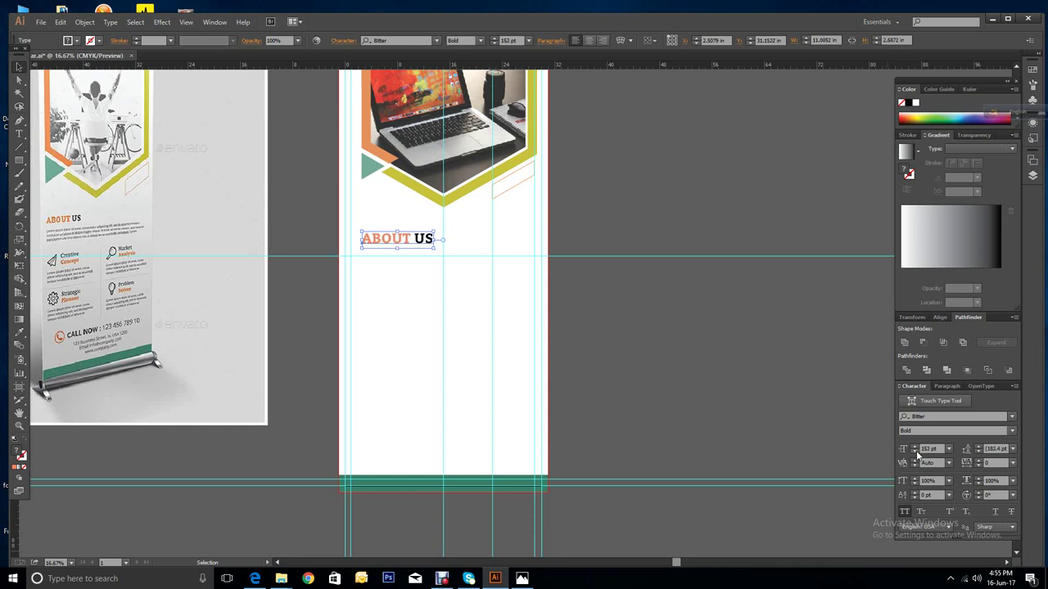
pyautogui.click(915, 452)
pyautogui.click(915, 452)
pyautogui.hotkey('ctrl', 'shift', 'a')
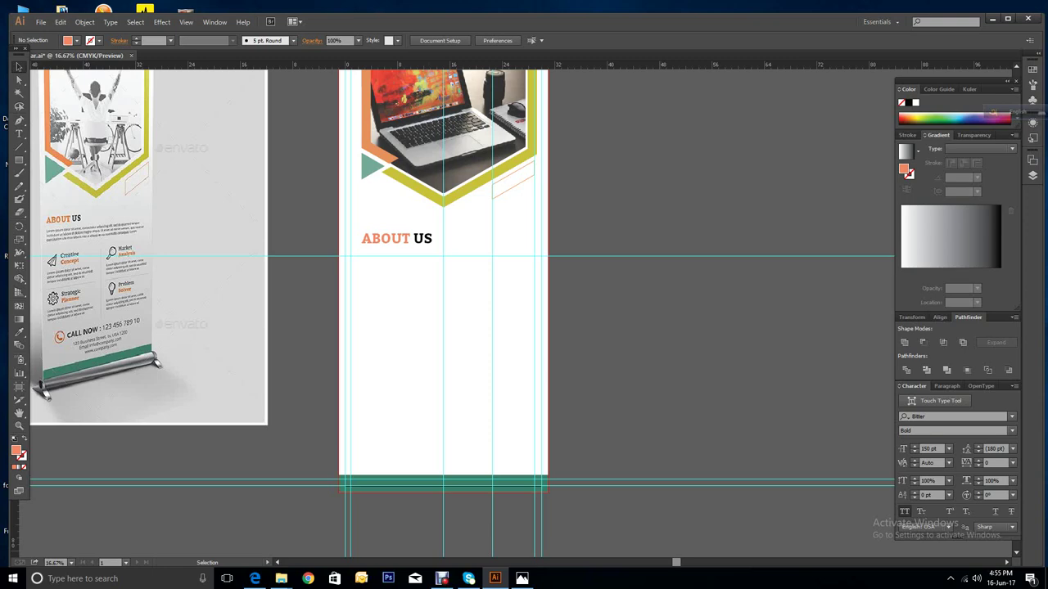
# Step: In the Edge browser, copy the "What is Lorem Ipsum?" paragraph on lipsum.com from its beginning through "remaining essentially unchanged."
pyautogui.click(255, 578)
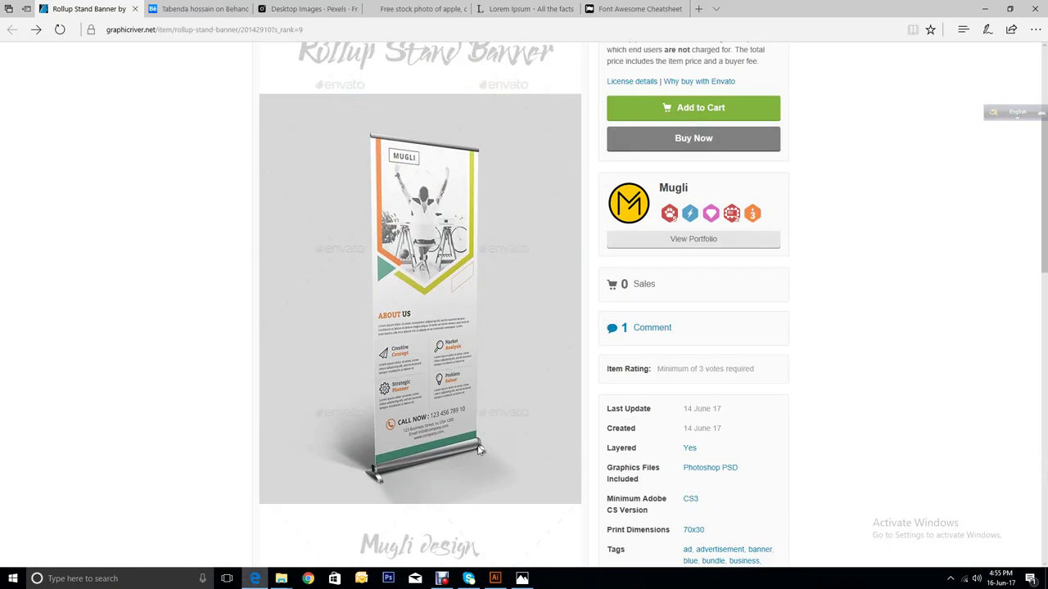
pyautogui.click(525, 10)
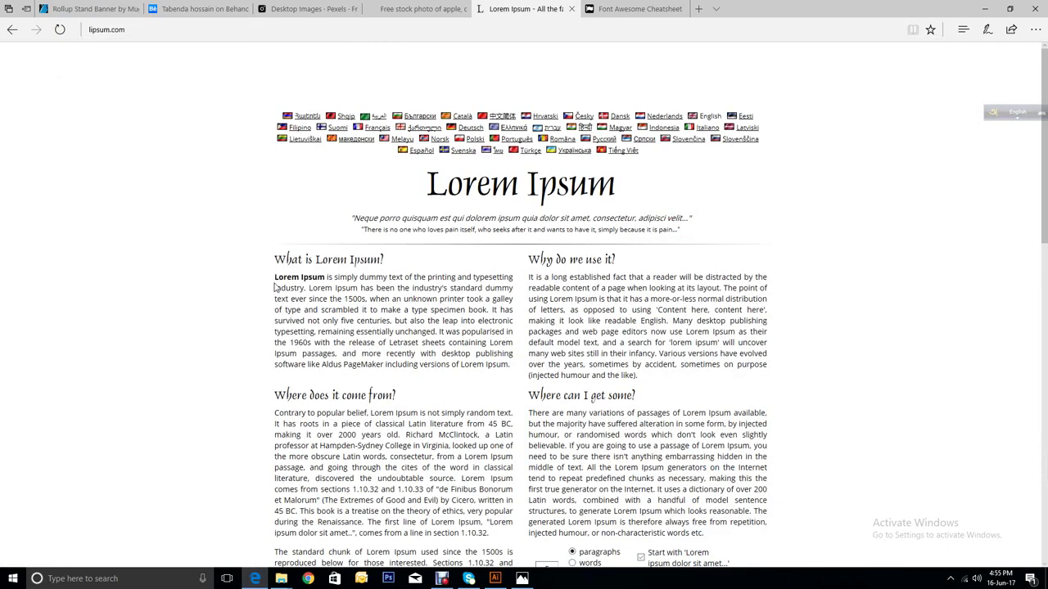
pyautogui.moveTo(275, 278); pyautogui.dragTo(440, 337)
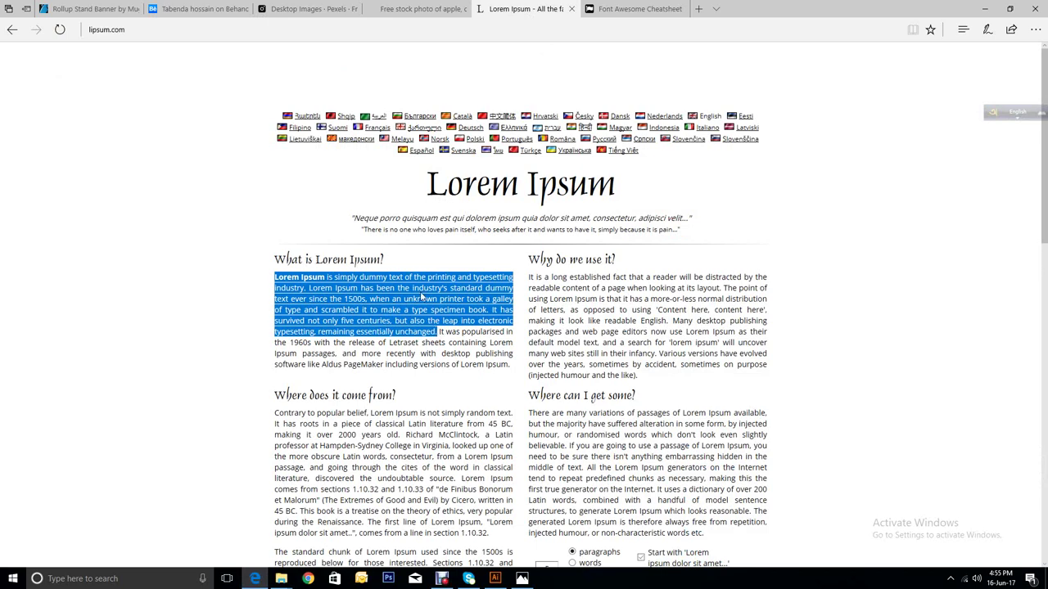
pyautogui.rightClick(420, 294)
pyautogui.click(440, 345)
# Step: Back in Illustrator, draw a text frame about 31.3 by 11.4 in beside the banner, with 80 pt type, and paste the copied Lorem Ipsum paragraph
pyautogui.click(494, 579)
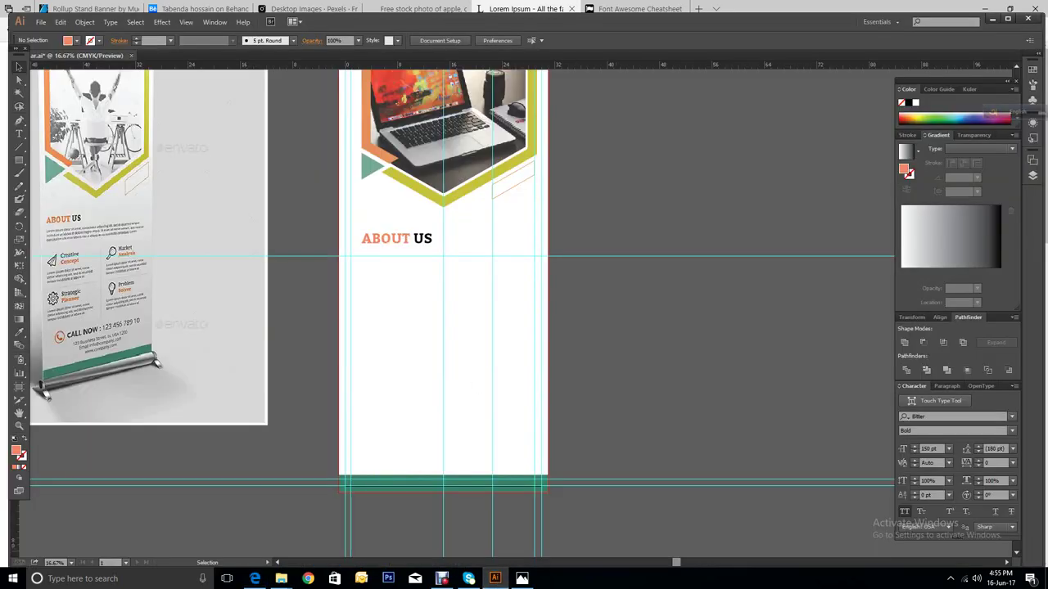
pyautogui.press('t')
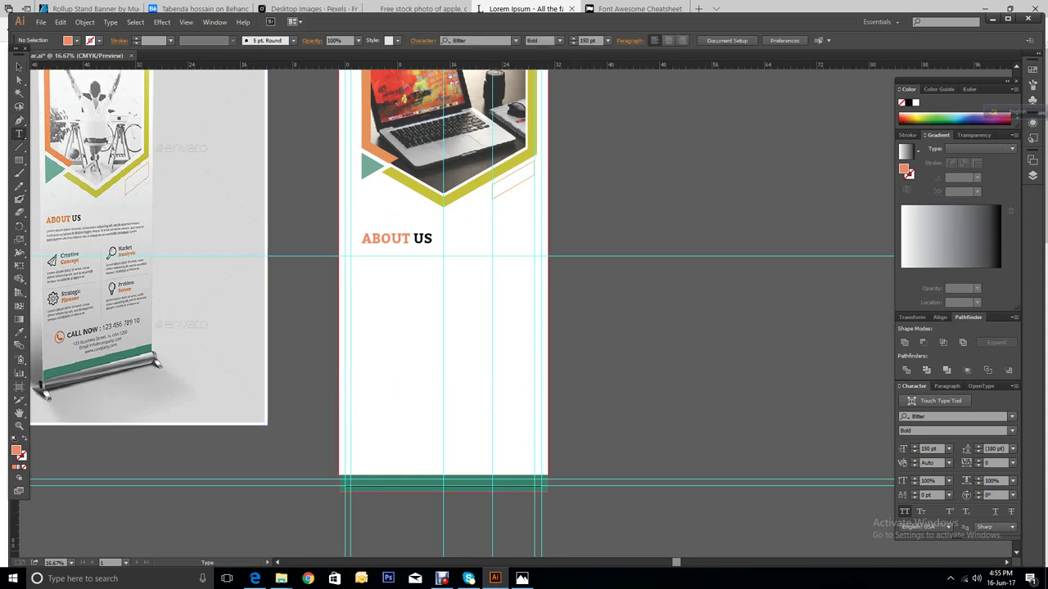
pyautogui.moveTo(576, 310); pyautogui.dragTo(781, 382)
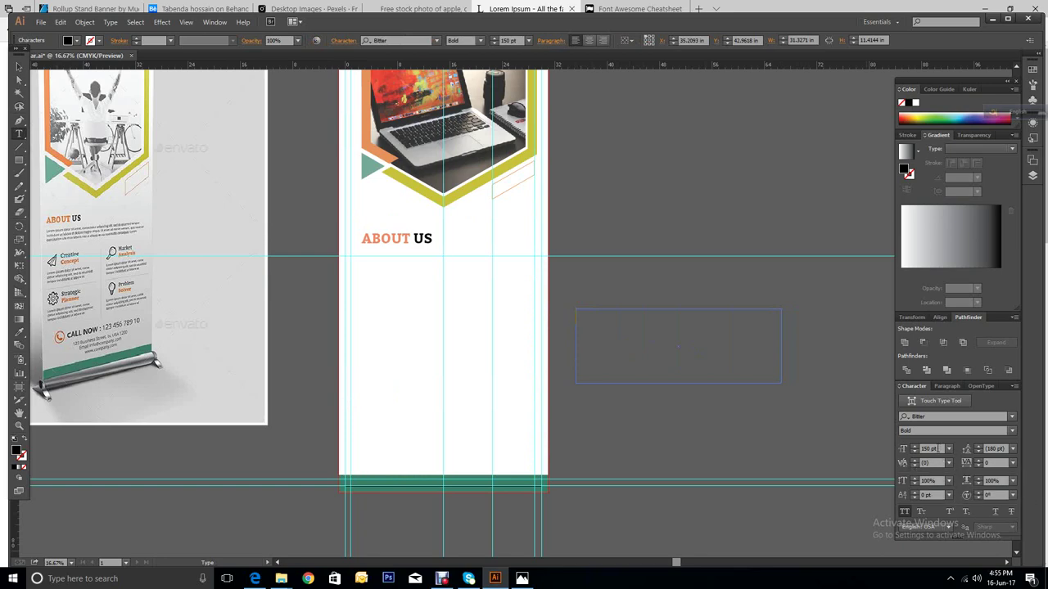
pyautogui.click(900, 448)
pyautogui.write('80')
pyautogui.press('Return')
pyautogui.press('Escape')
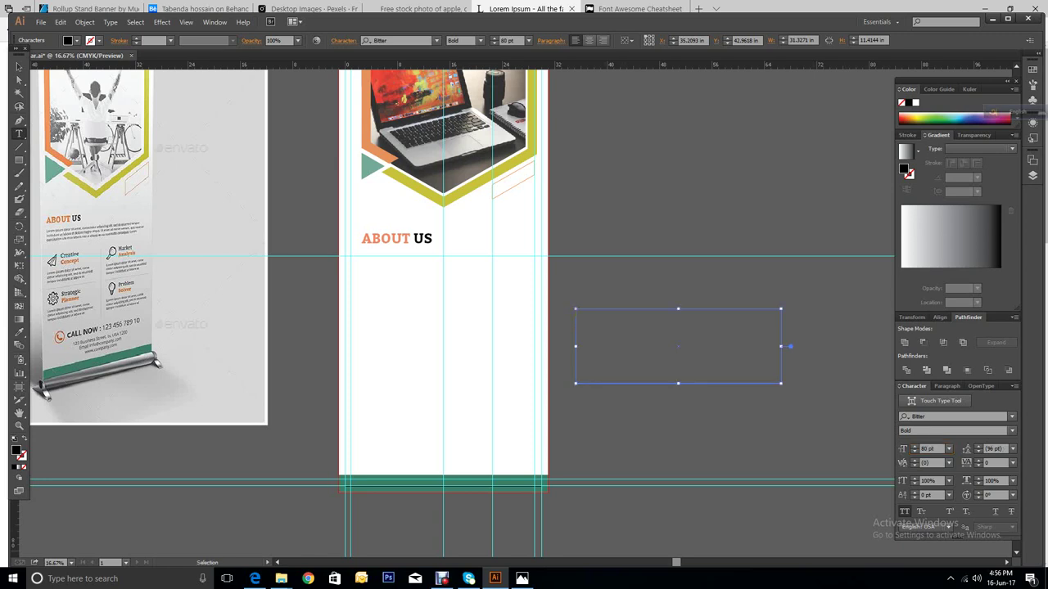
pyautogui.press('t')
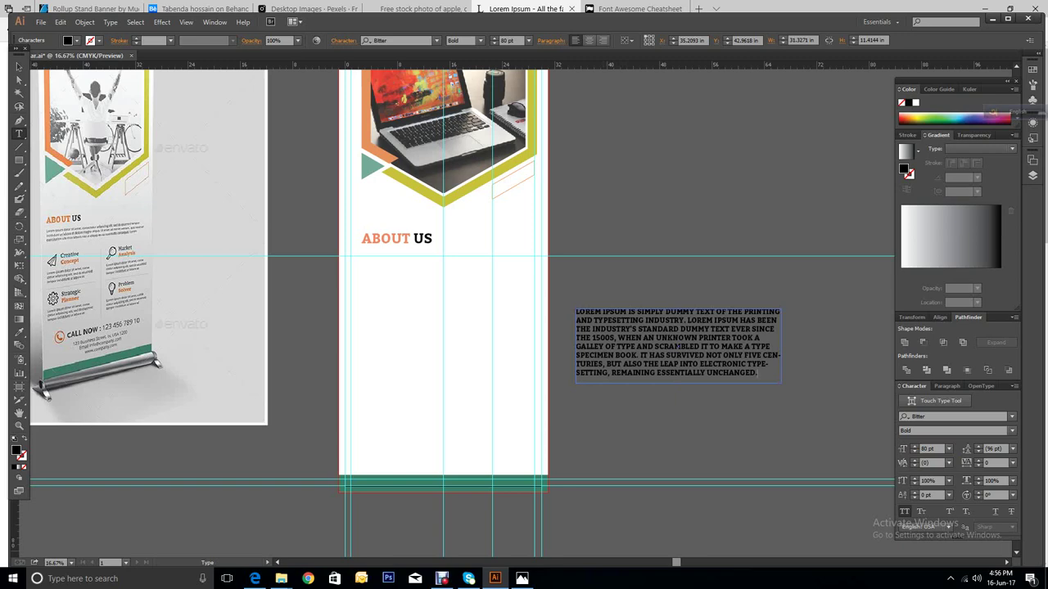
# Step: Turn off All Caps for the whole Lorem Ipsum paragraph and change its font style to Bitter Regular
pyautogui.hotkey('ctrl', 'a')
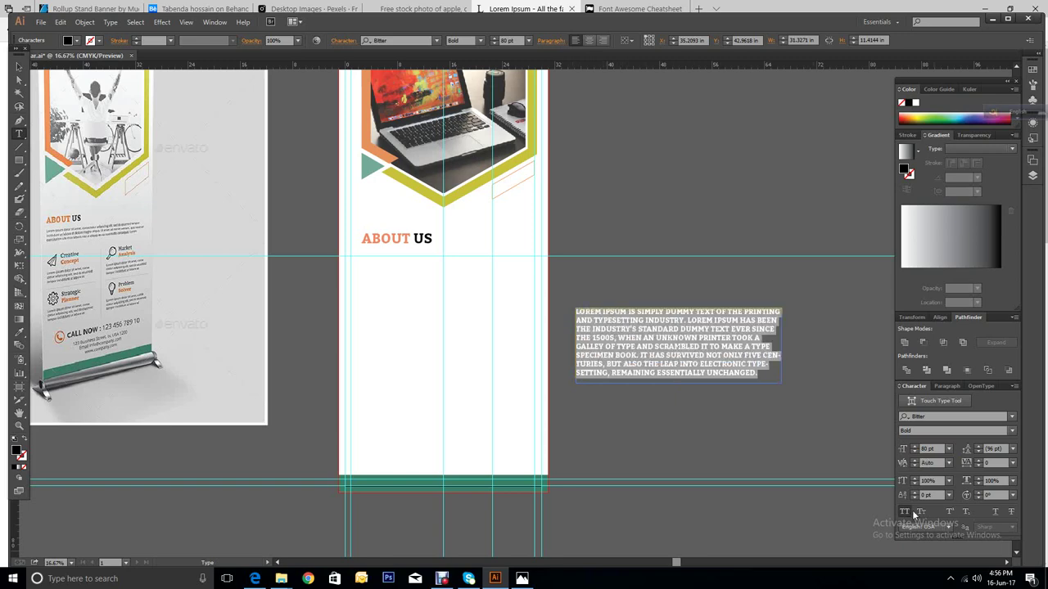
pyautogui.click(908, 512)
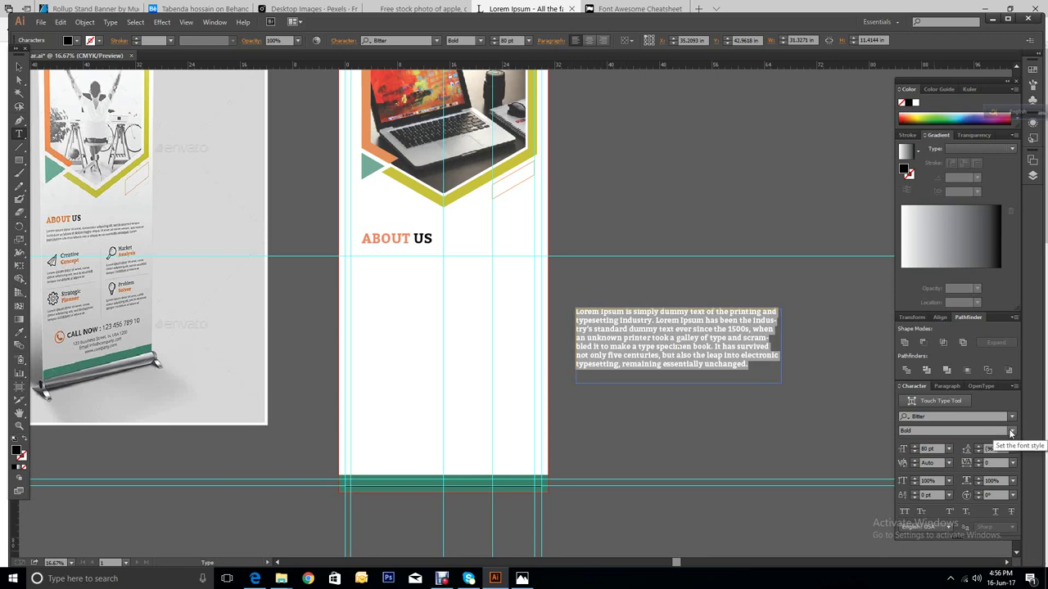
pyautogui.click(1011, 434)
pyautogui.click(929, 442)
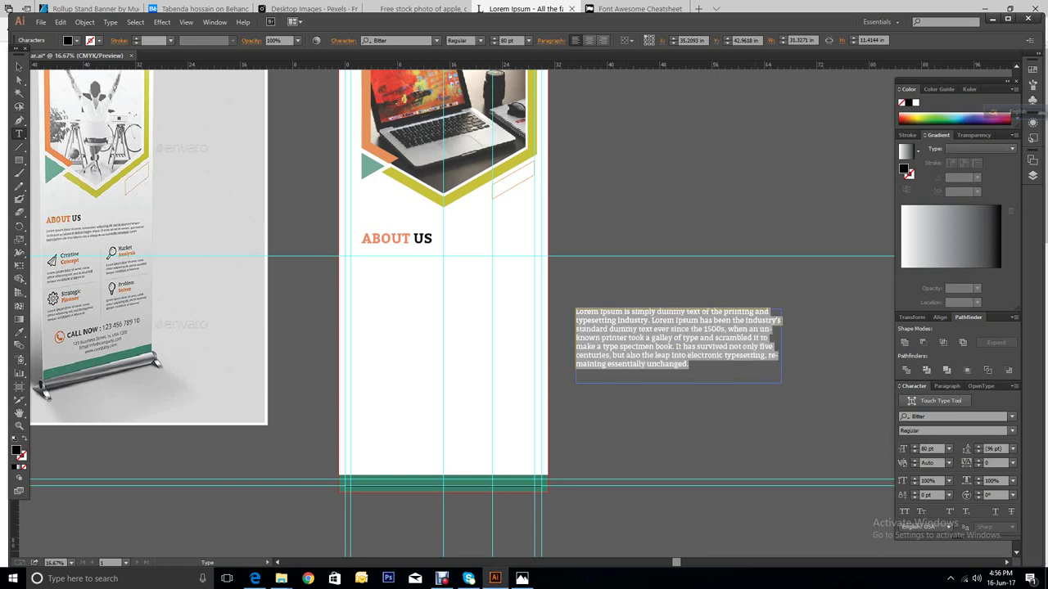
pyautogui.press('Escape')
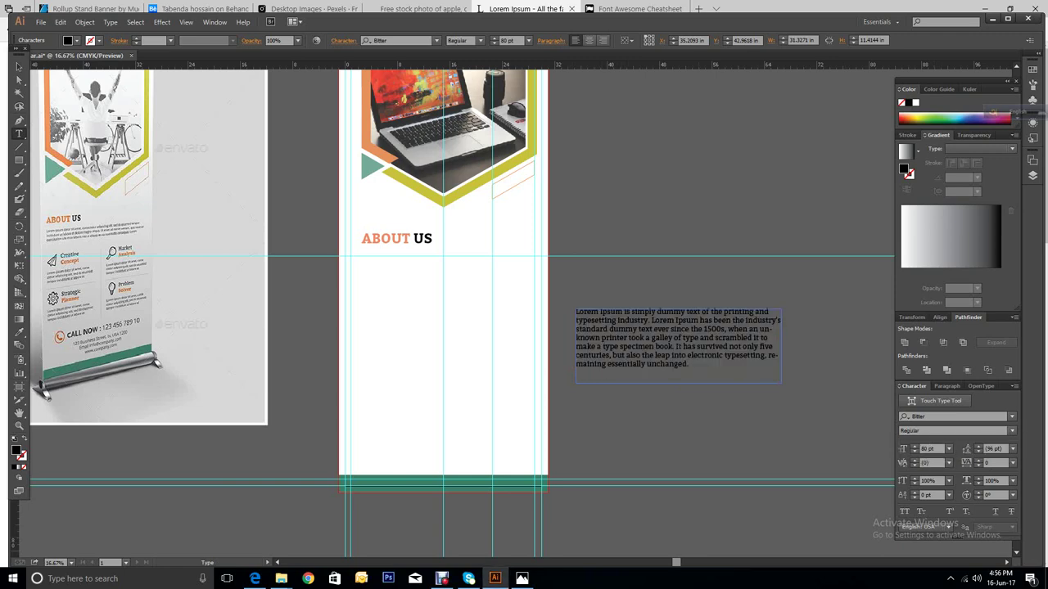
# Step: Reduce the font size of the entire Lorem Ipsum paragraph to 60 pt
pyautogui.moveTo(688, 366); pyautogui.dragTo(576, 312)
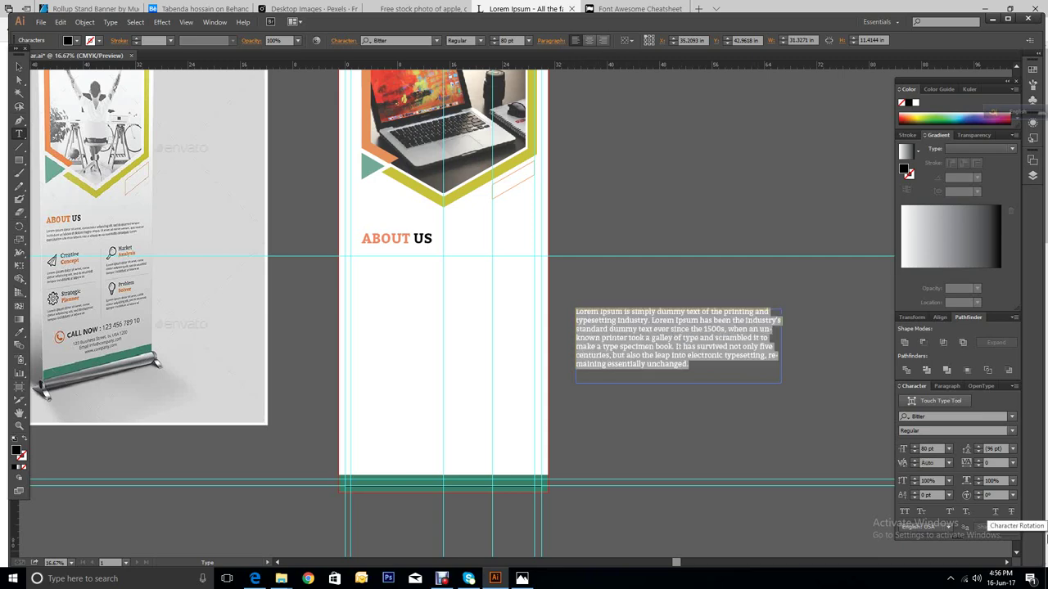
pyautogui.click(915, 453)
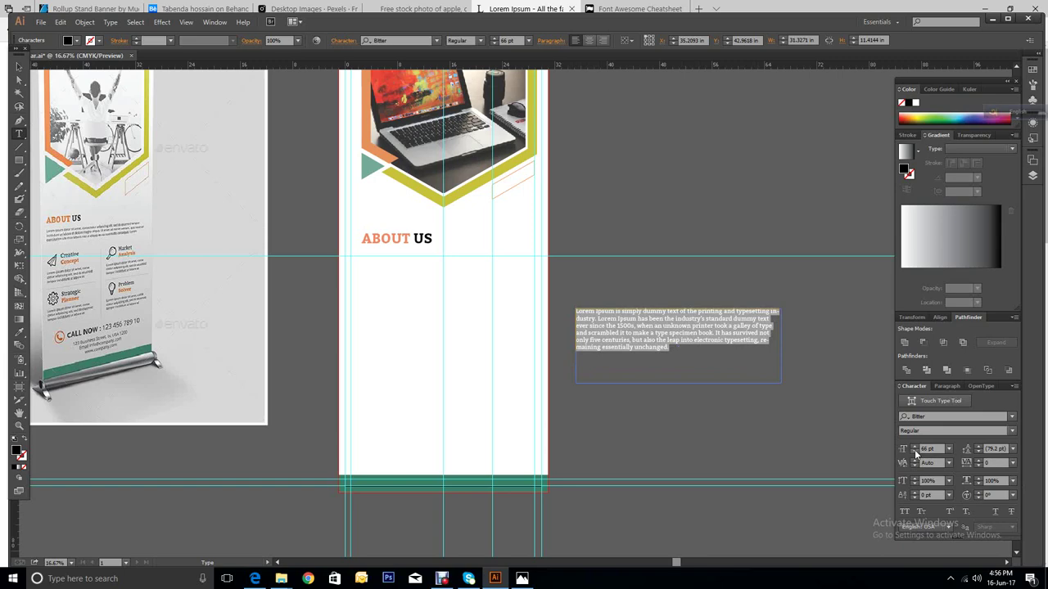
pyautogui.click(915, 453)
pyautogui.click(915, 452)
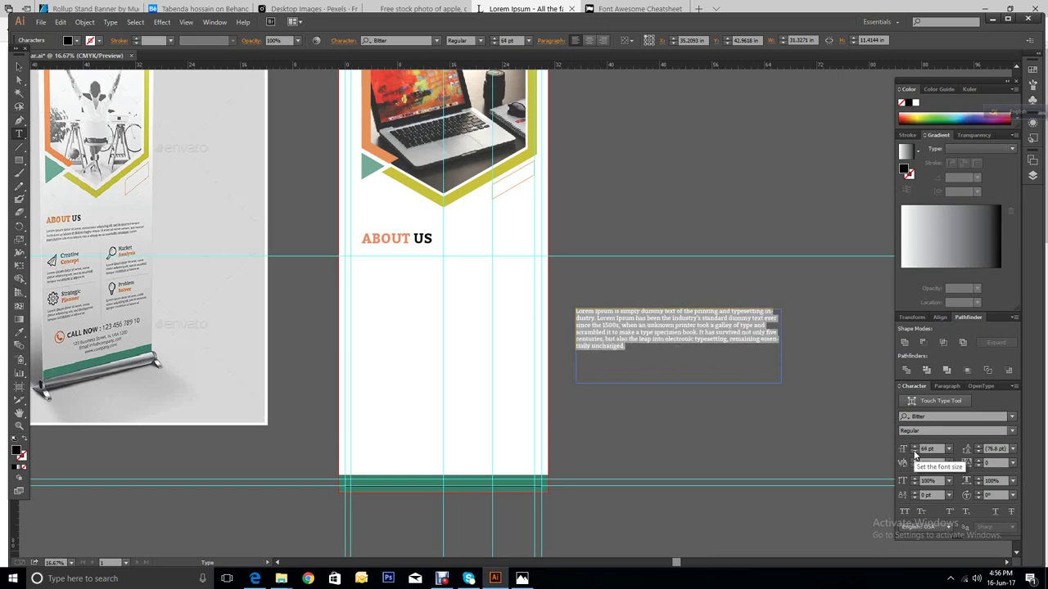
pyautogui.click(915, 453)
pyautogui.click(915, 452)
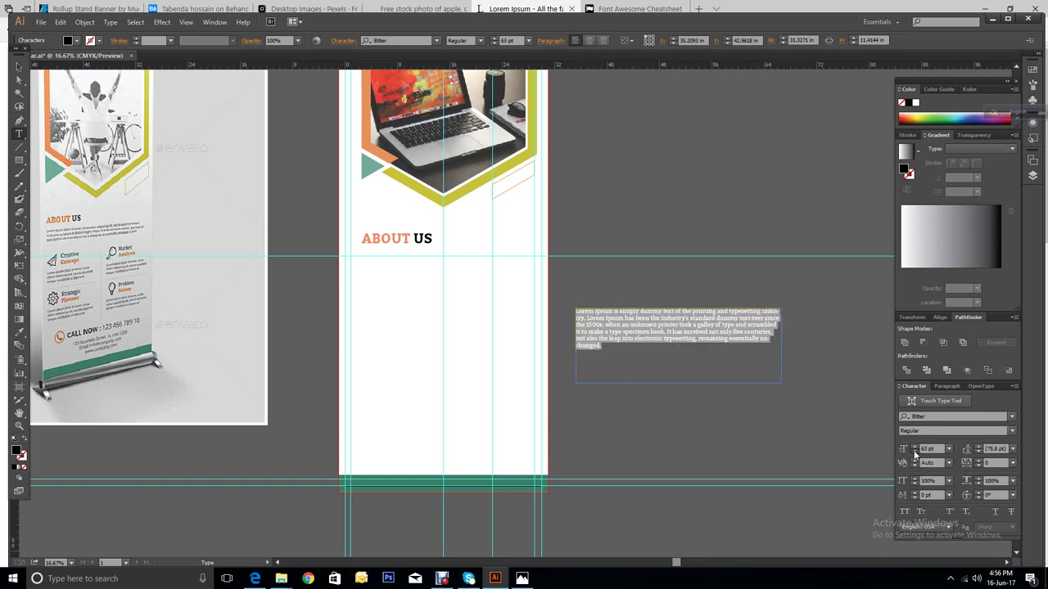
pyautogui.click(915, 452)
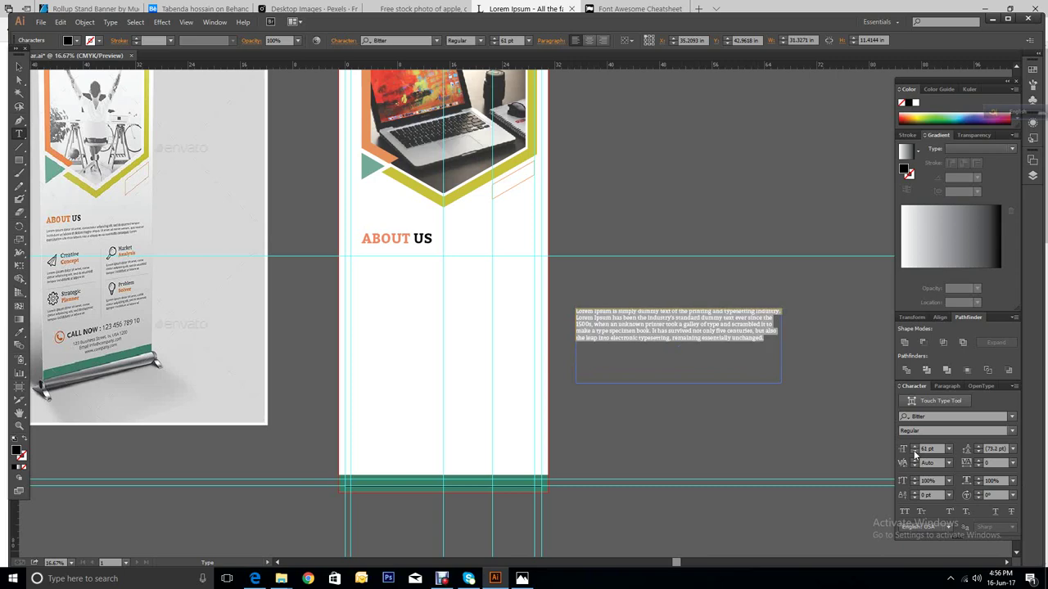
pyautogui.click(915, 453)
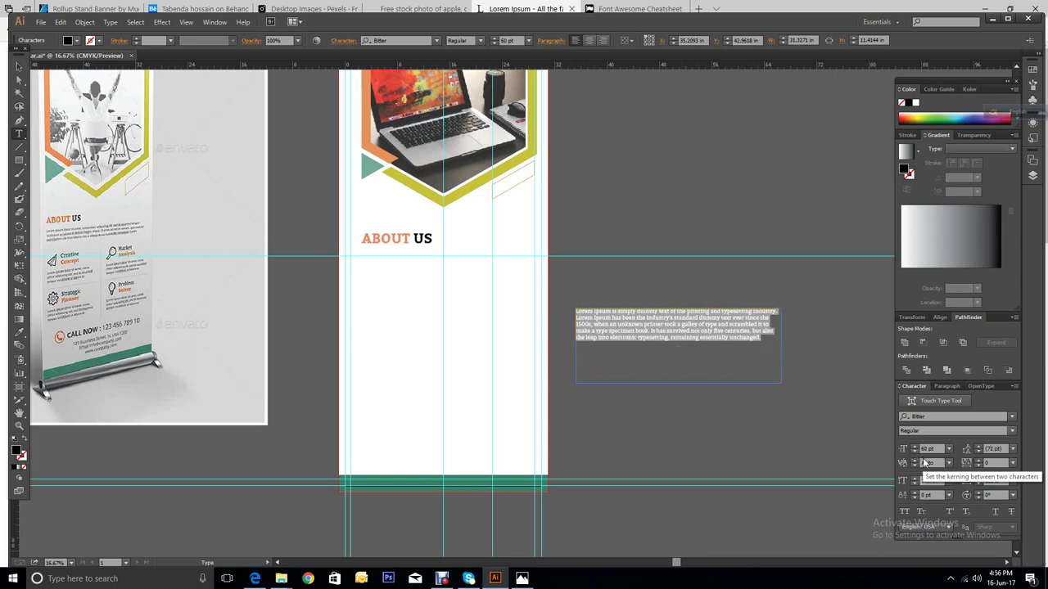
pyautogui.press('Escape')
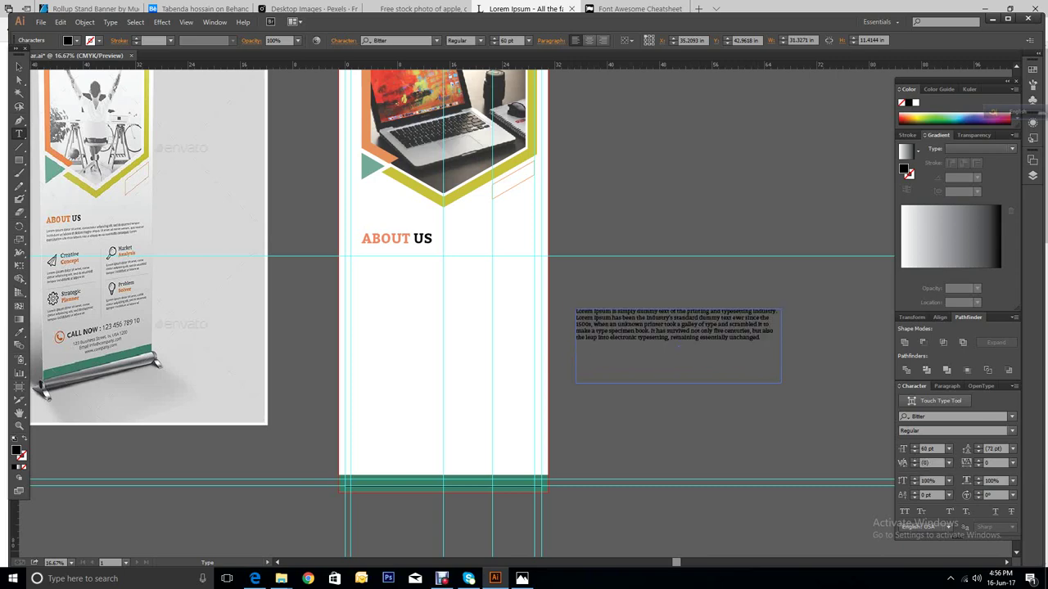
# Step: Move the Lorem Ipsum paragraph directly below the ABOUT US heading and resize its frame to about 26.5 by 7.6 in, within the banner's margin guide
pyautogui.click(19, 65)
pyautogui.click(667, 327)
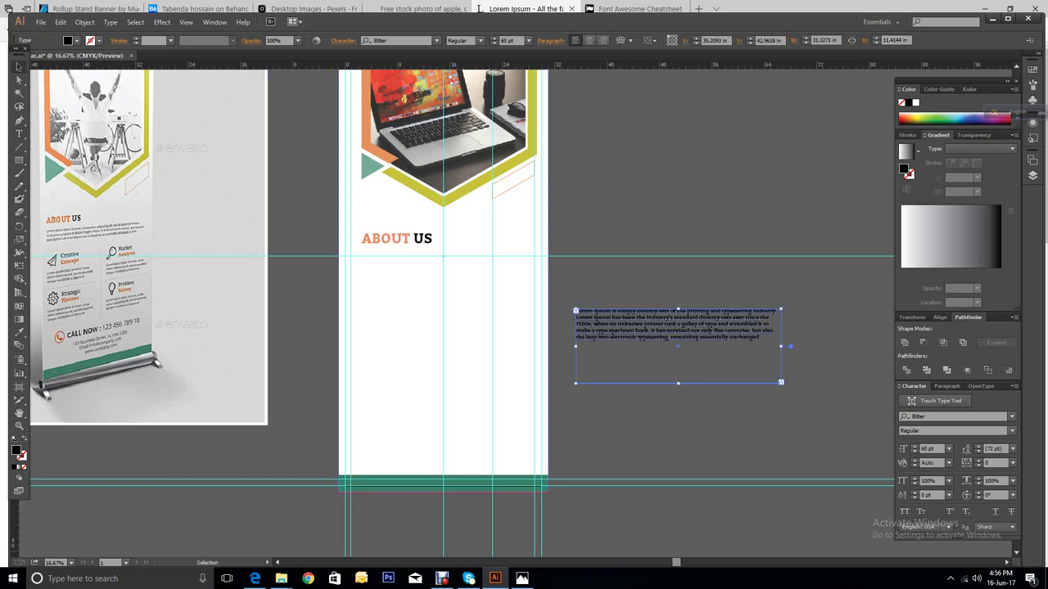
pyautogui.moveTo(666, 328); pyautogui.dragTo(452, 276)
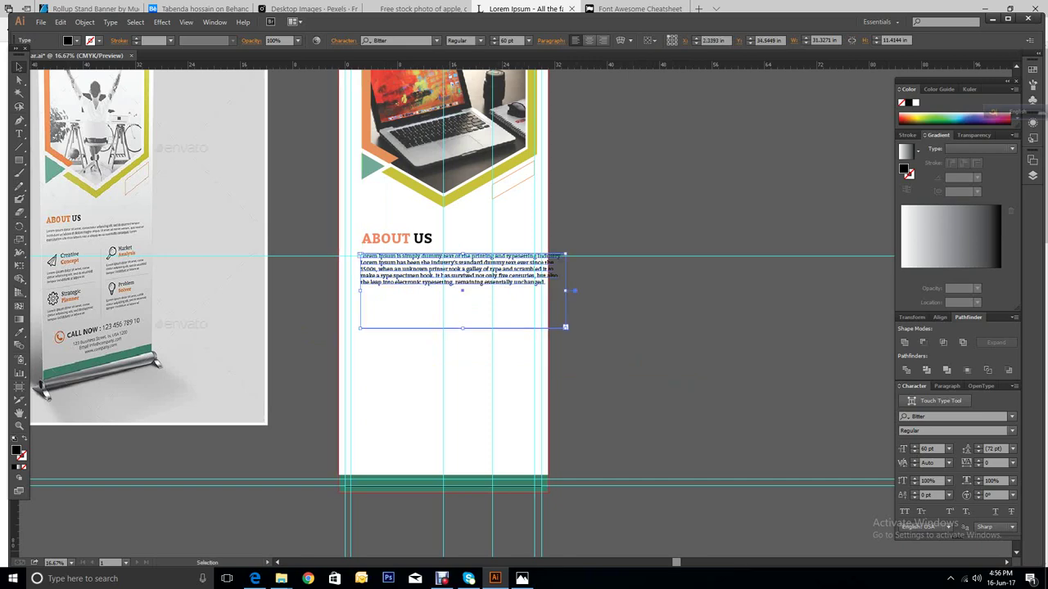
pyautogui.moveTo(570, 288); pyautogui.dragTo(532, 289)
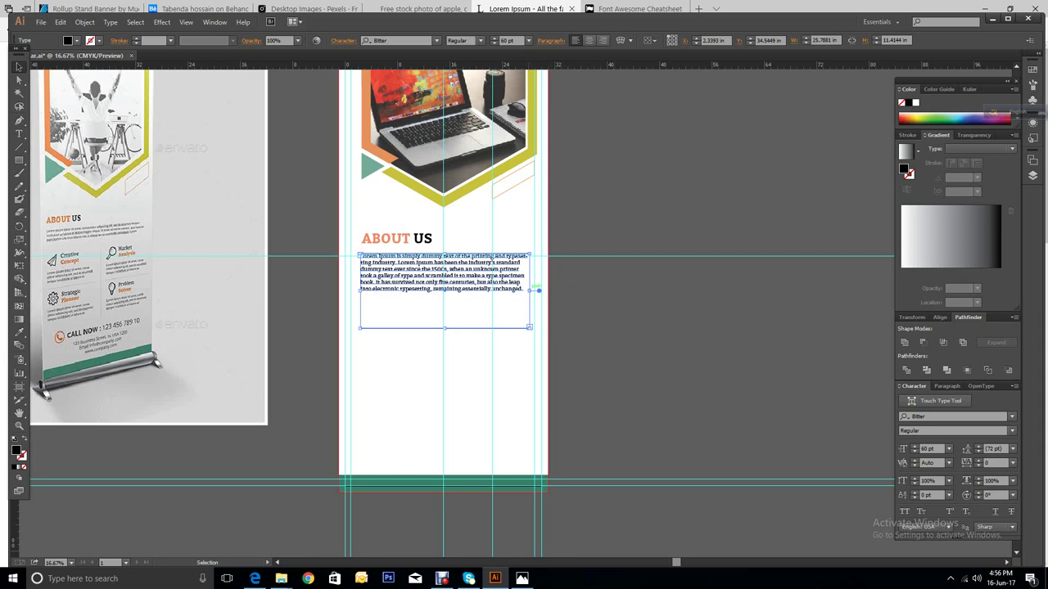
pyautogui.moveTo(539, 290); pyautogui.dragTo(543, 289)
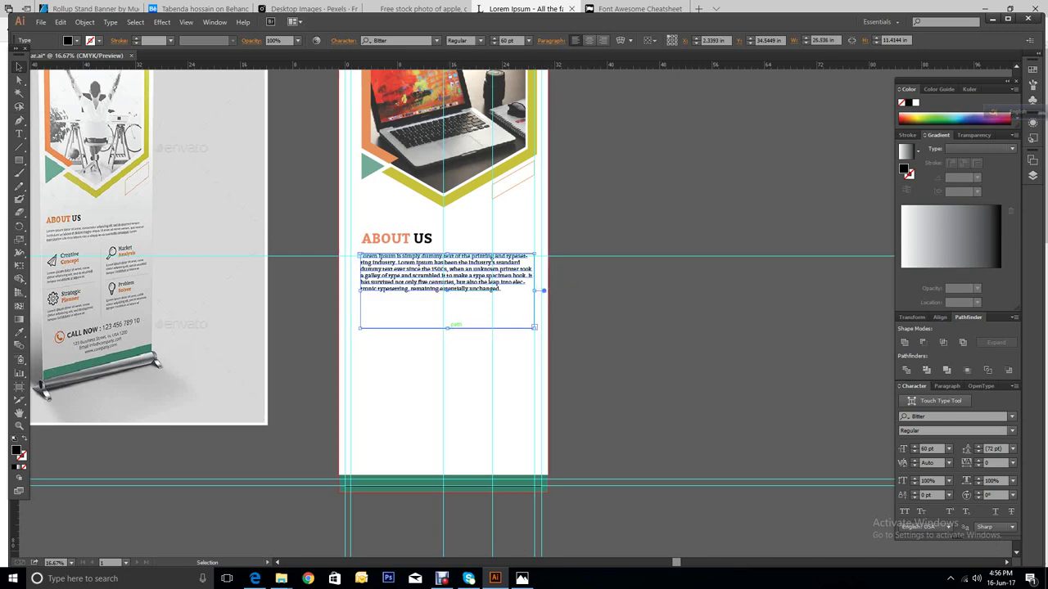
pyautogui.moveTo(448, 328); pyautogui.dragTo(448, 303)
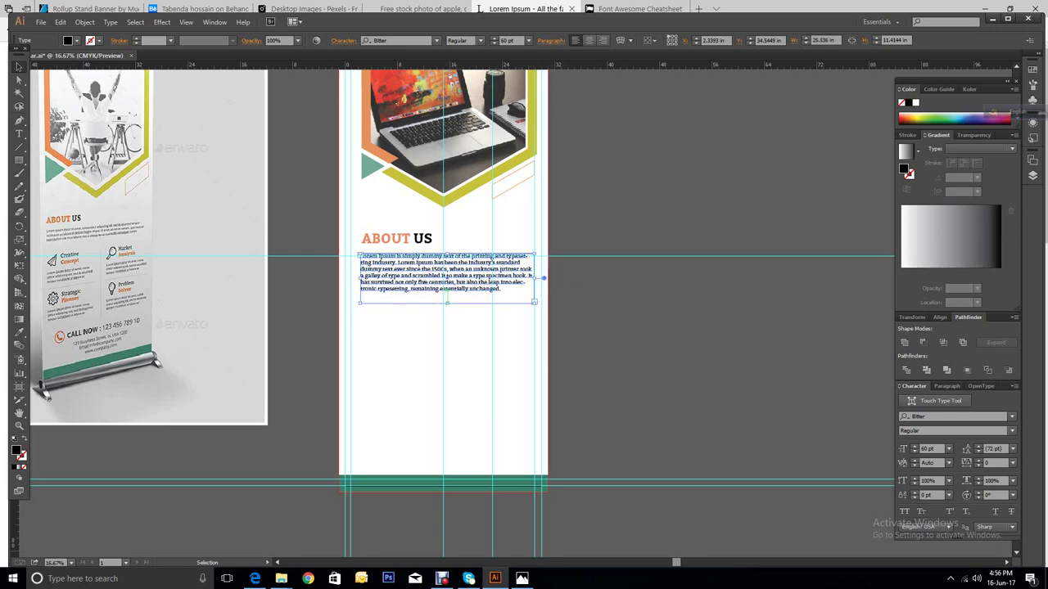
# Step: Delete the end of the Lorem Ipsum paragraph from "has survived not only five centuries" through "remaining essentially unchanged."
pyautogui.click(19, 134)
pyautogui.moveTo(489, 281); pyautogui.dragTo(360, 283)
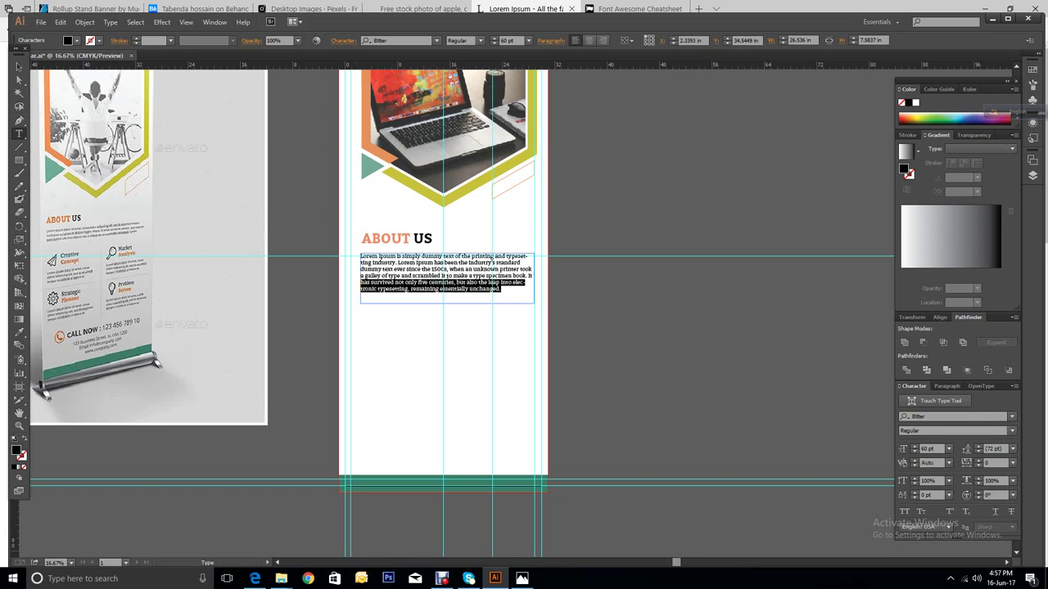
pyautogui.press('BackSpace')
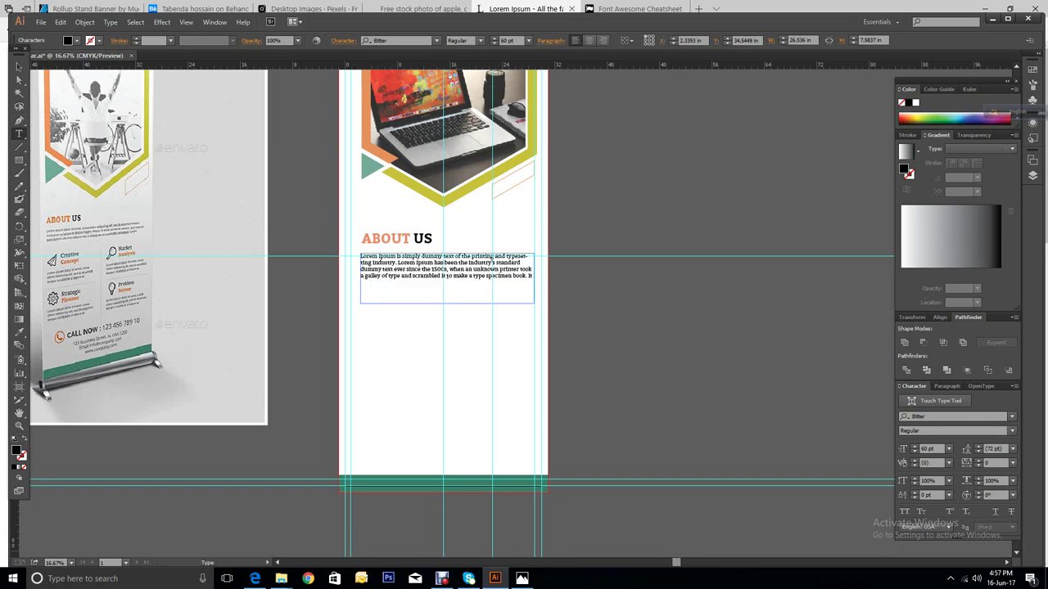
pyautogui.click(19, 66)
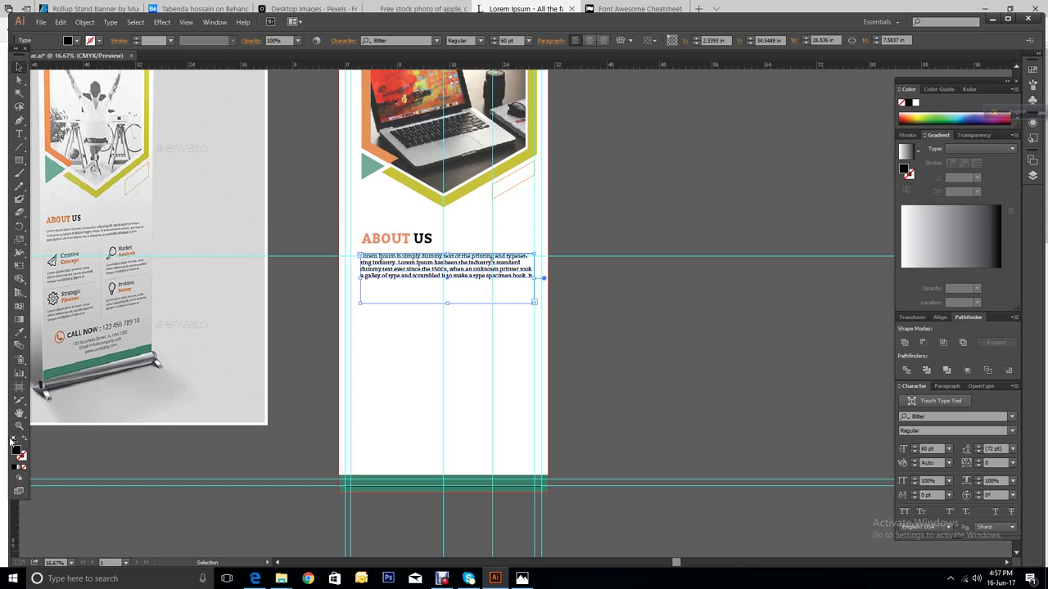
# Step: Recolour the shortened Lorem Ipsum paragraph from black to a medium-dark grey swatch
pyautogui.click(19, 426)
pyautogui.moveTo(319, 205); pyautogui.dragTo(621, 337)
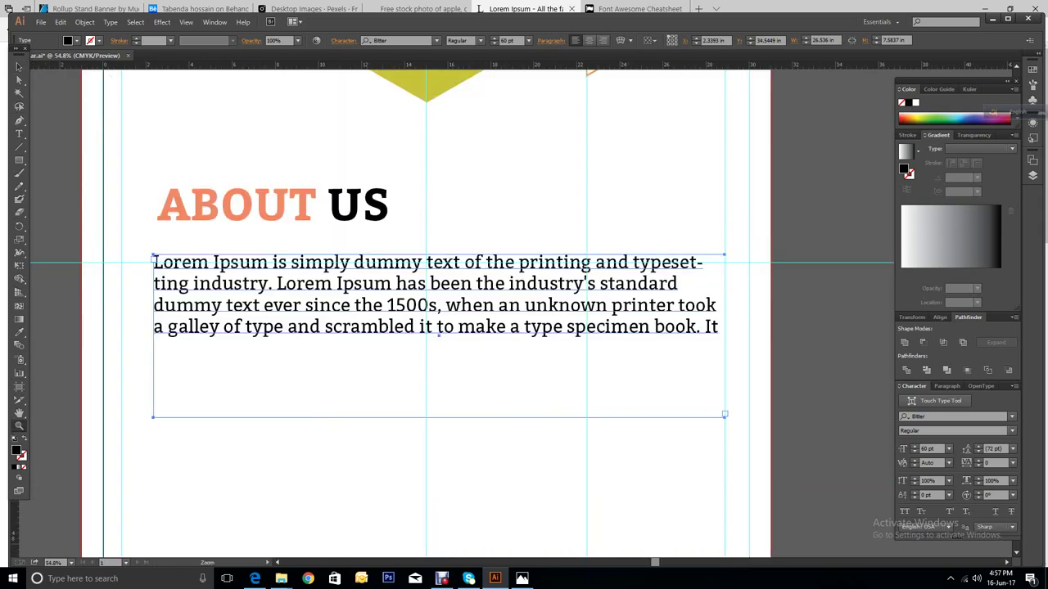
pyautogui.click(439, 305)
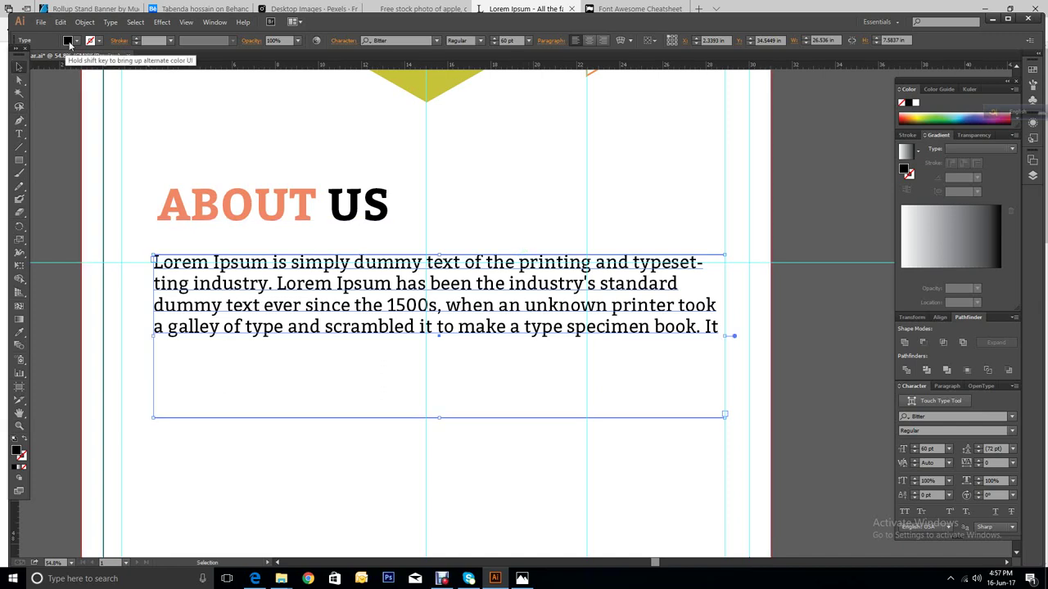
pyautogui.click(77, 41)
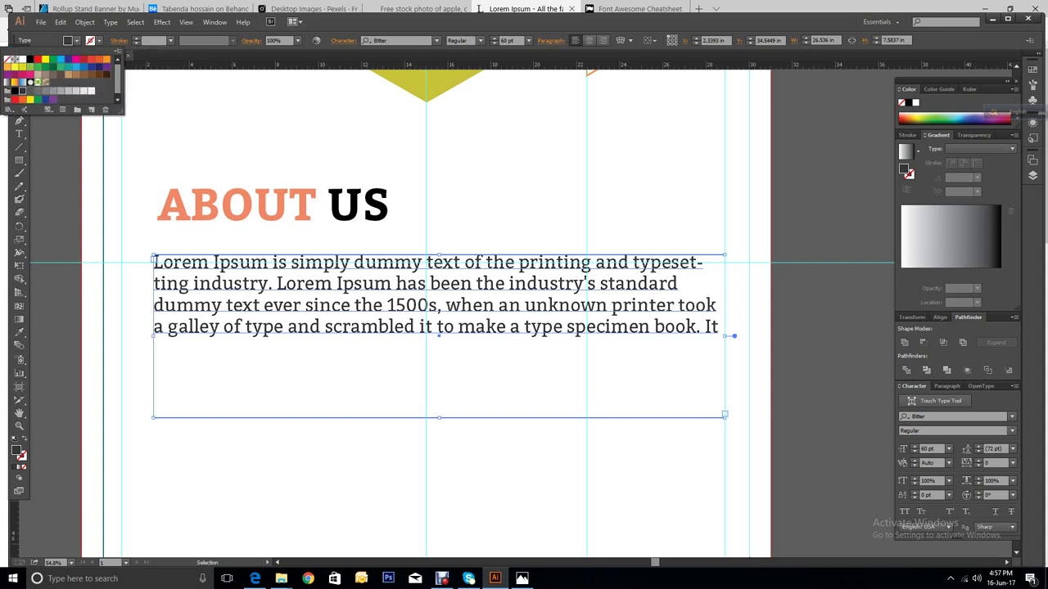
pyautogui.click(37, 82)
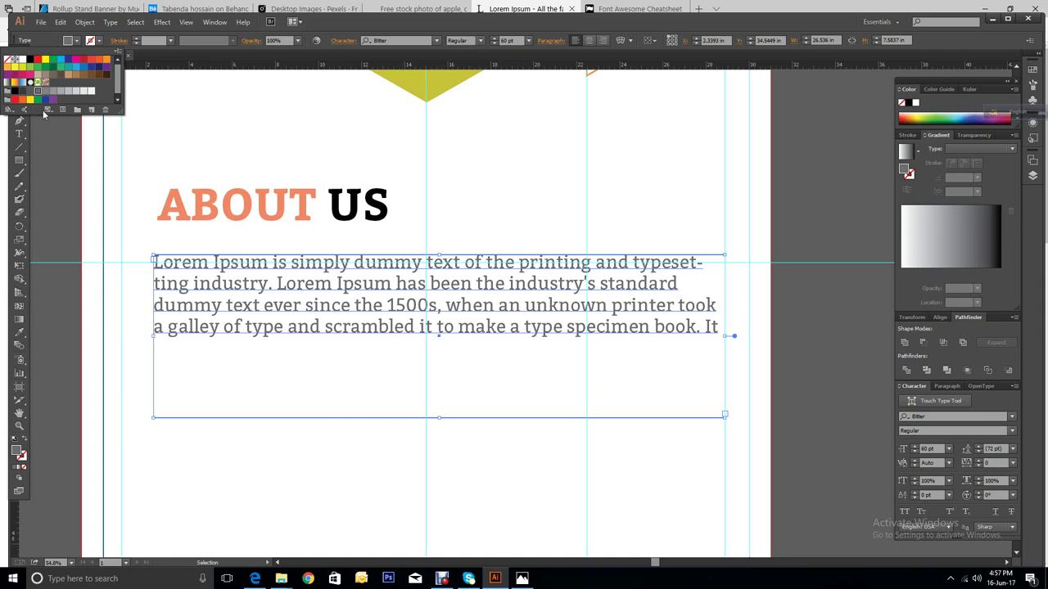
pyautogui.press('Escape')
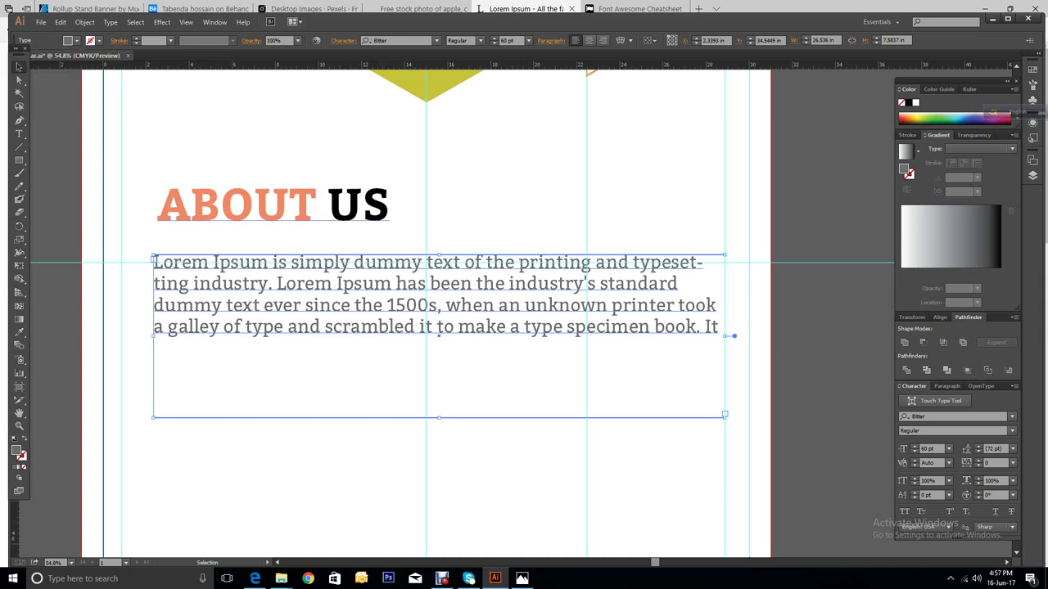
# Step: Recolour only the word US in the heading with the dark grey swatch C=0 M=0 Y=0 K=90
pyautogui.press('t')
pyautogui.moveTo(326, 205); pyautogui.dragTo(389, 206)
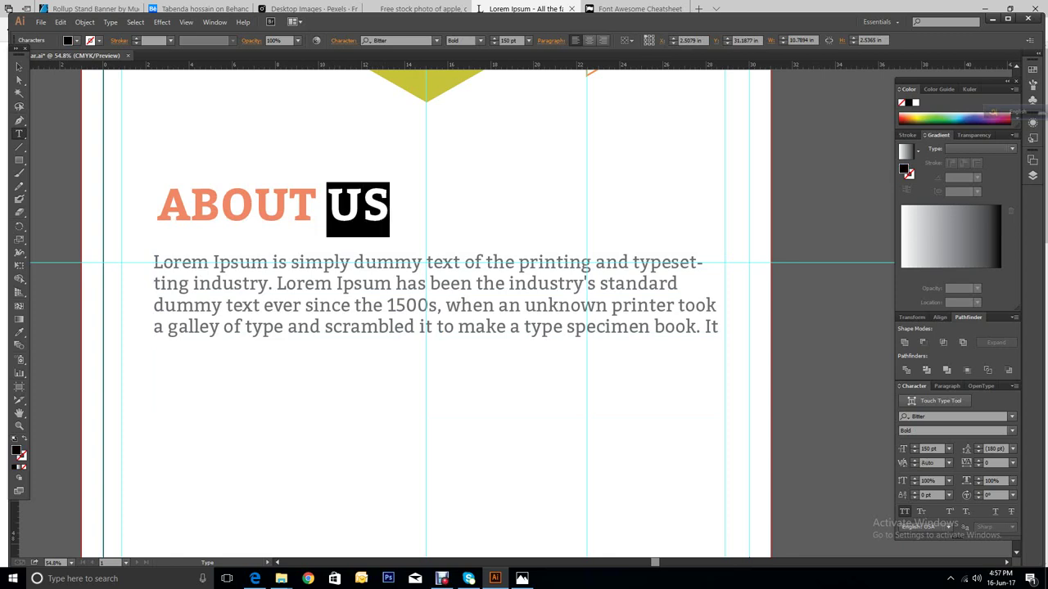
pyautogui.click(78, 40)
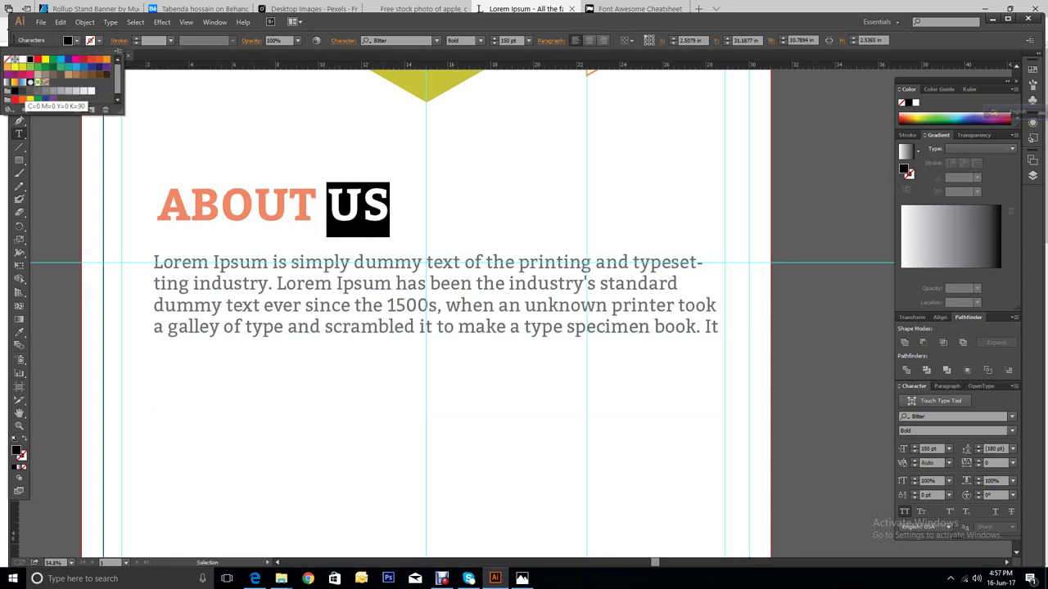
pyautogui.click(31, 90)
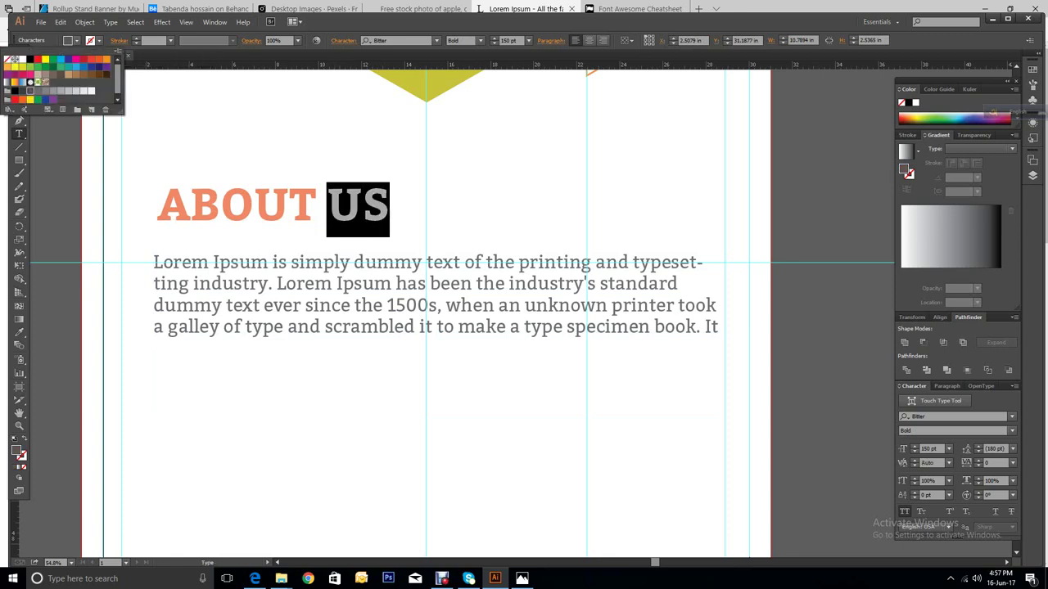
pyautogui.click(25, 90)
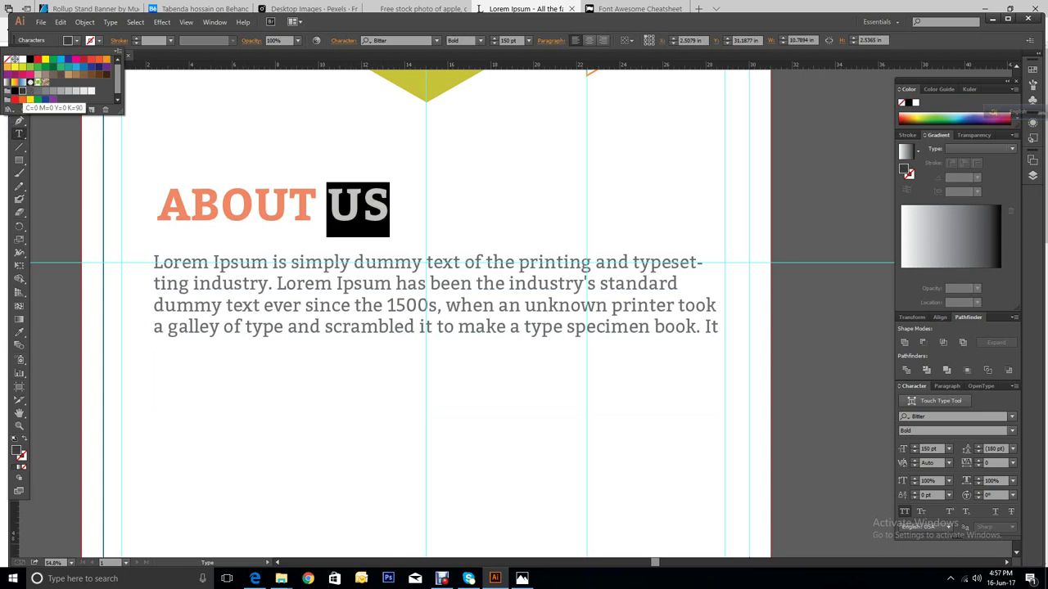
pyautogui.press('Escape')
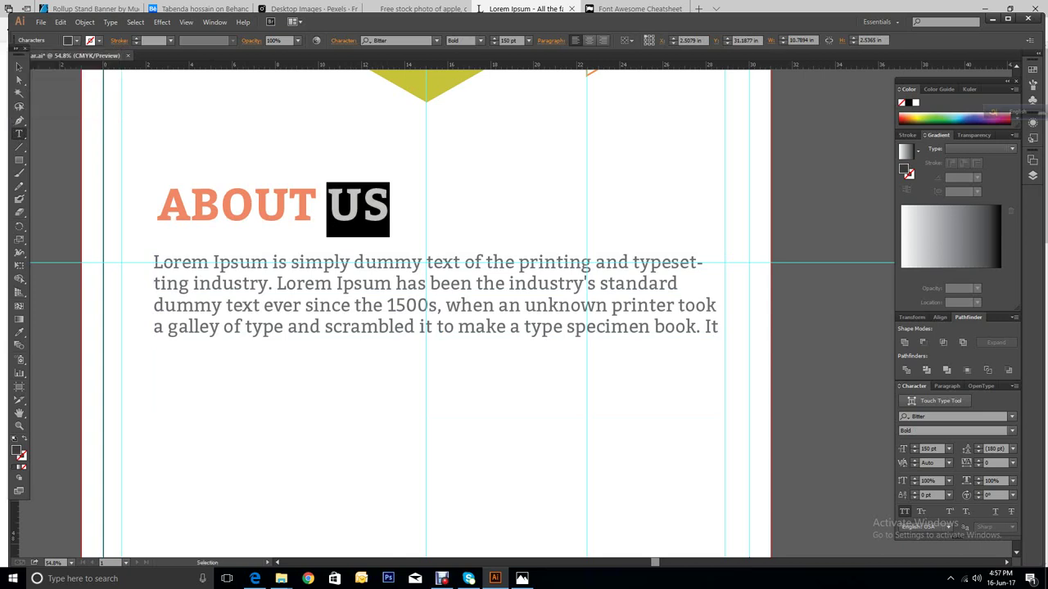
pyautogui.click(19, 66)
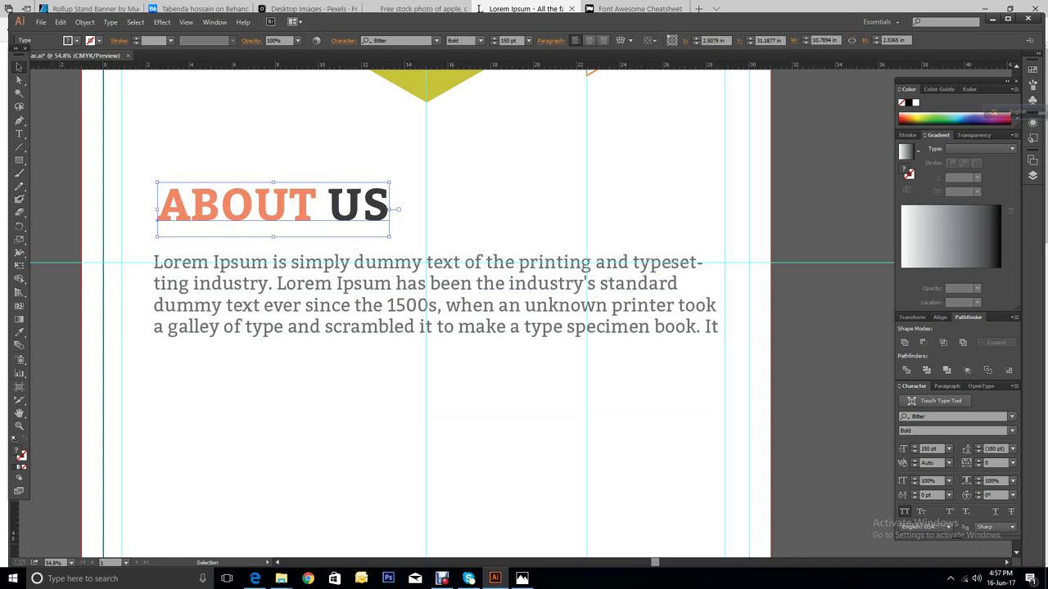
# Step: Justify the Lorem Ipsum paragraph below the ABOUT US heading with its last line aligned left
pyautogui.click(434, 305)
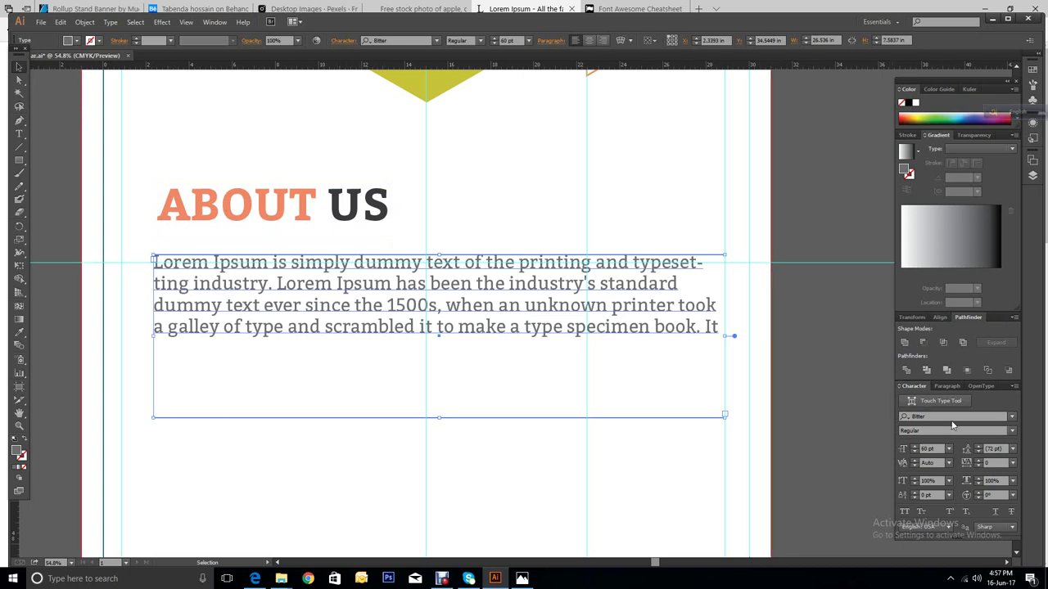
pyautogui.click(938, 387)
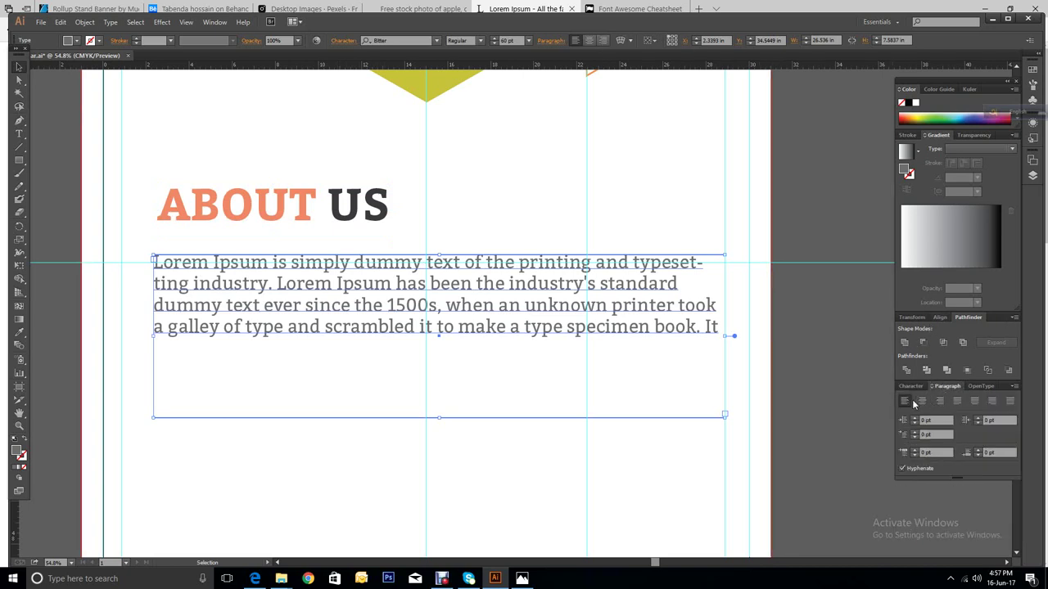
pyautogui.click(920, 401)
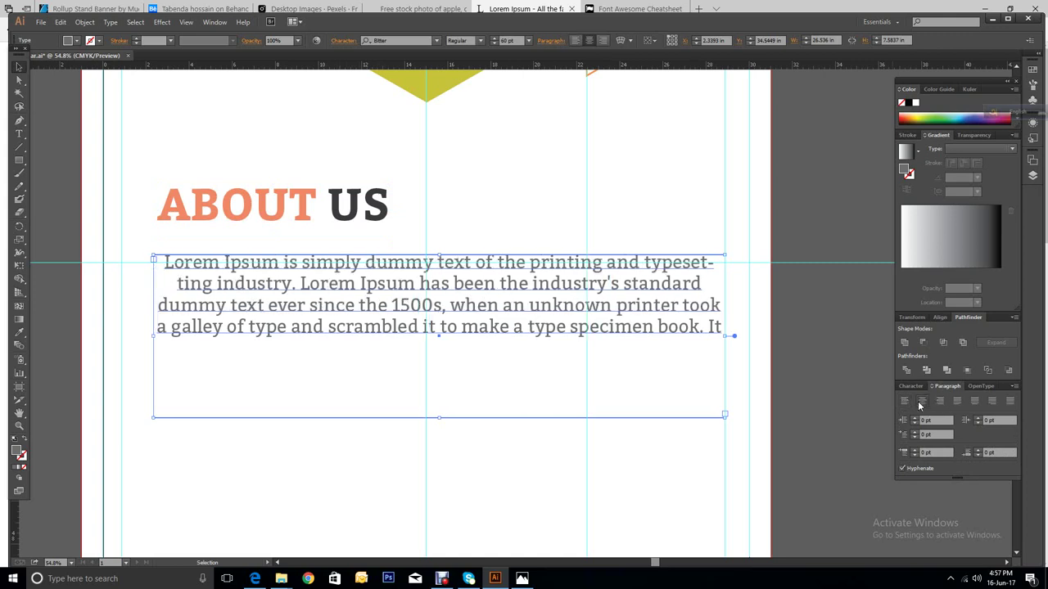
pyautogui.click(955, 406)
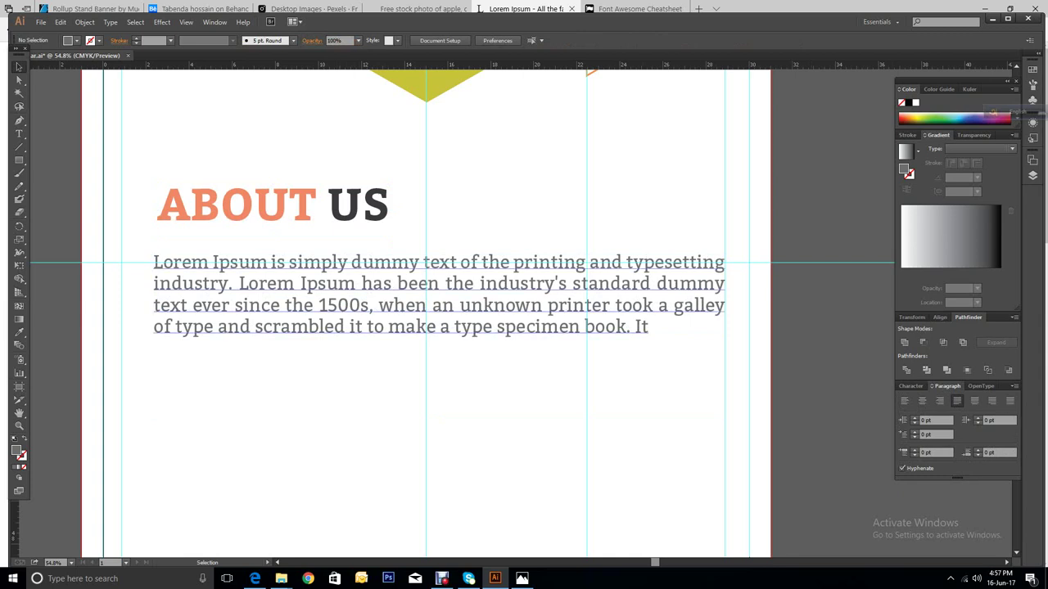
# Step: Delete the trailing word "It" from the Lorem Ipsum paragraph and shorten its frame to about 4.3 in tall
pyautogui.click(19, 133)
pyautogui.hotkey('ctrl', 'shift', 'Left')
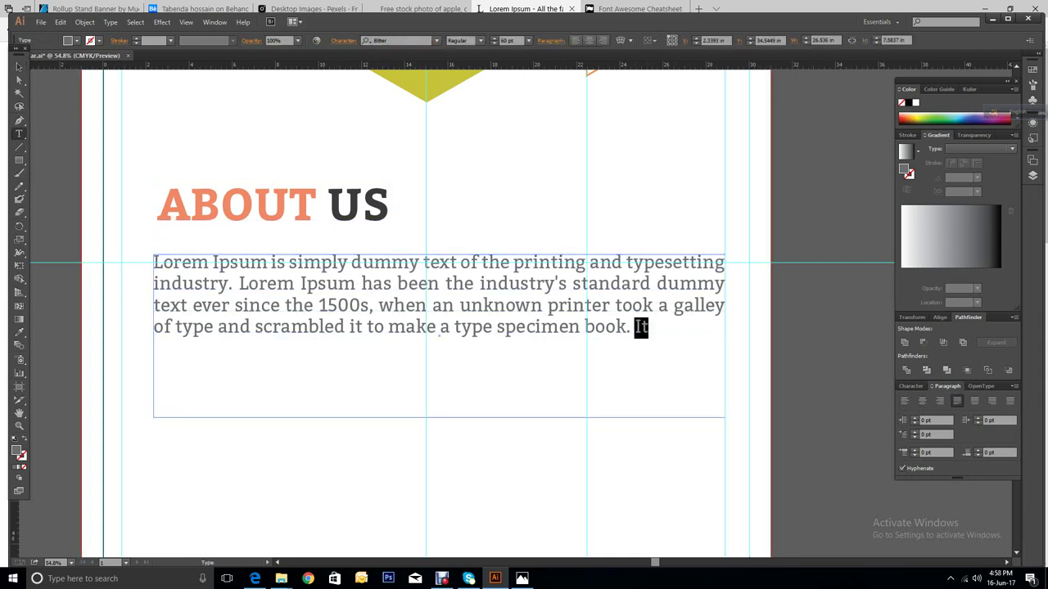
pyautogui.press('BackSpace')
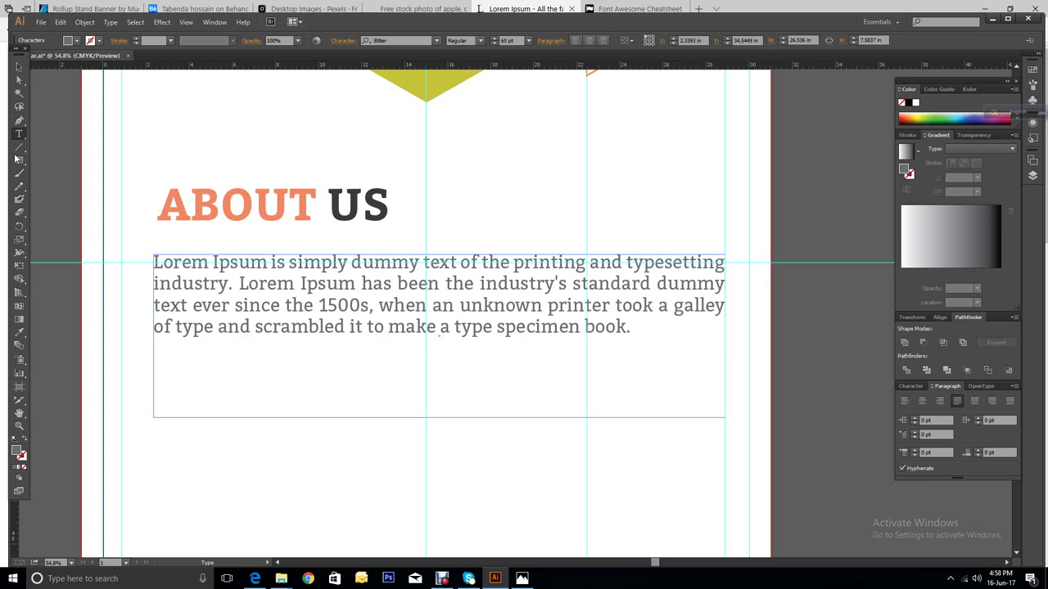
pyautogui.click(19, 67)
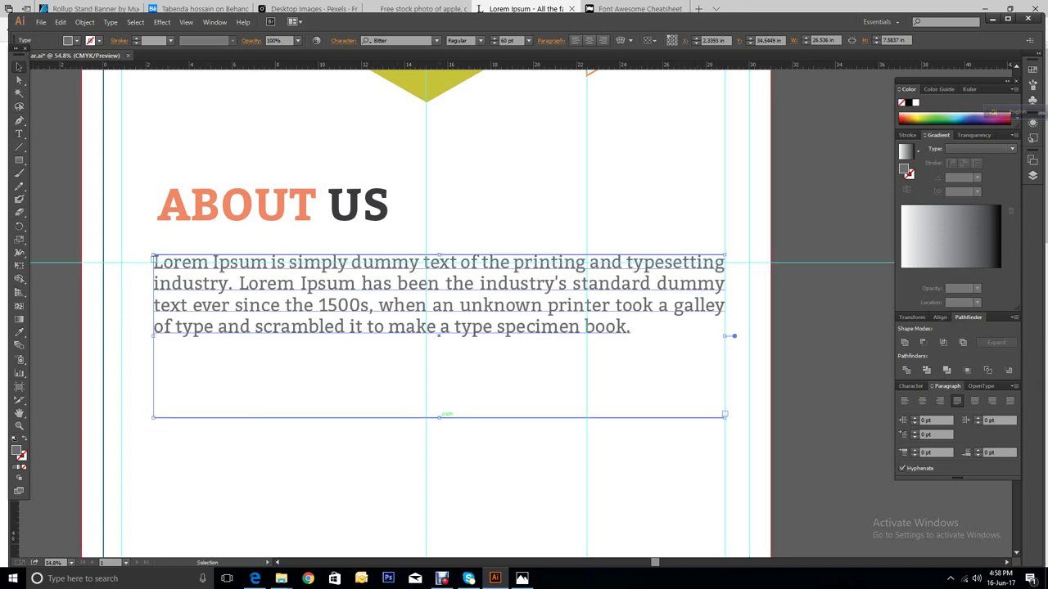
pyautogui.moveTo(438, 417); pyautogui.dragTo(439, 346)
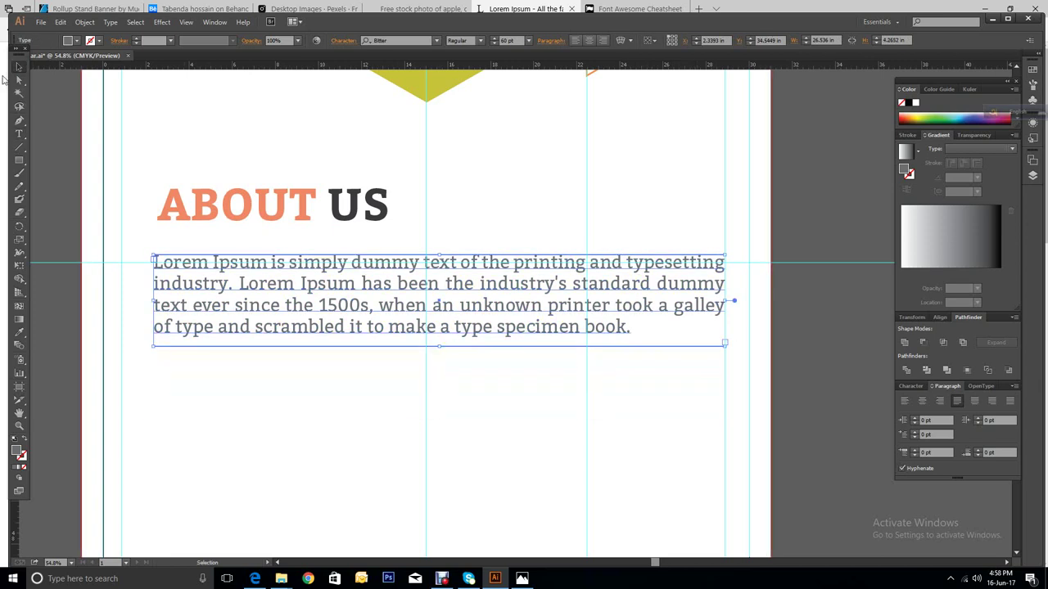
pyautogui.hotkey('ctrl', 'shift', 'a')
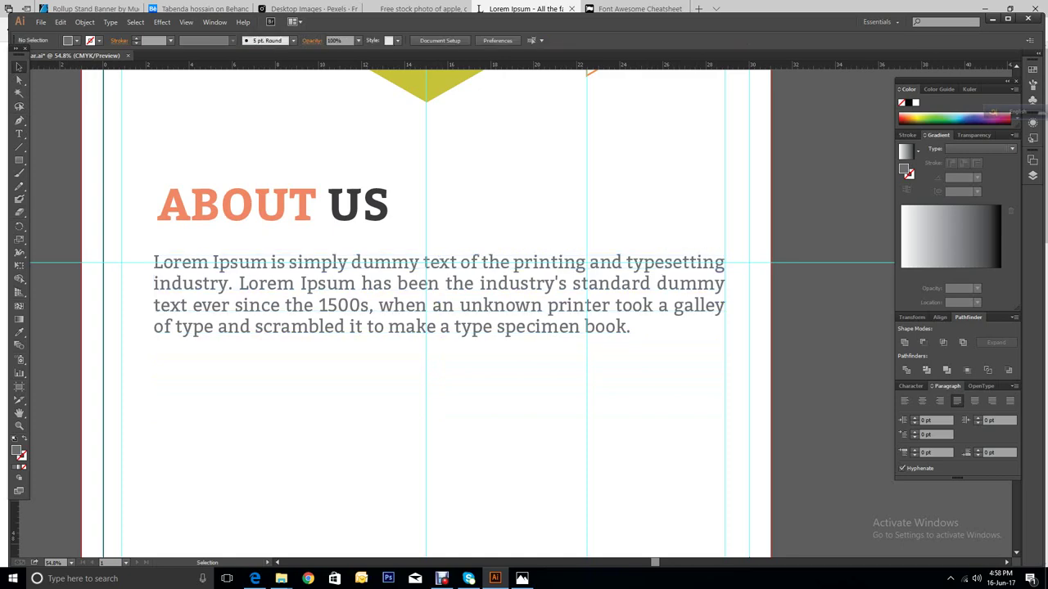
# Step: Review the hexagon photo frame and ABOUT US section, and compare the whole banner with the reference roll-up mockup
pyautogui.scroll(5, 426, 311)
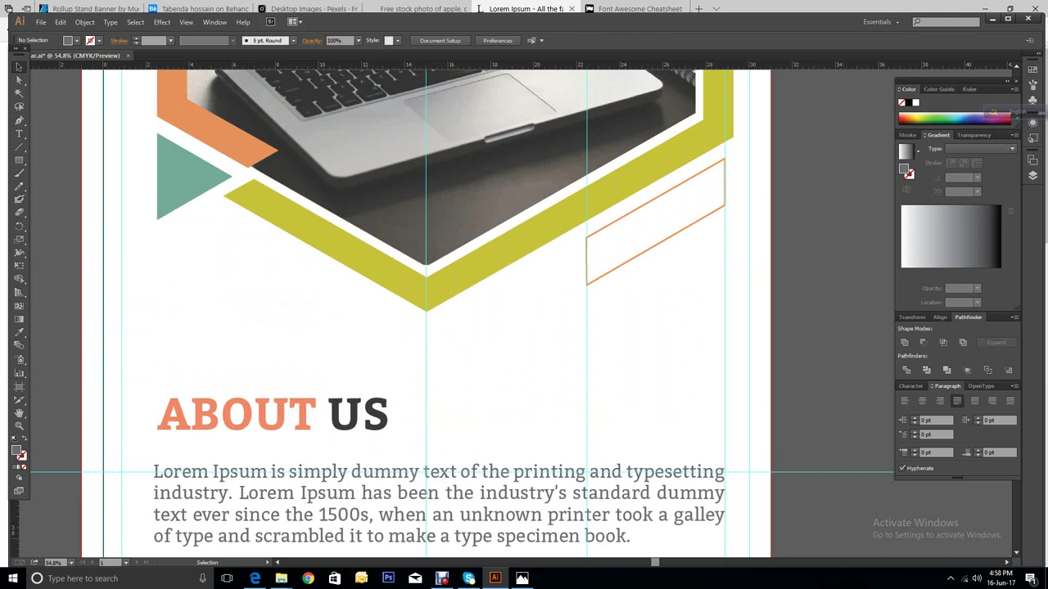
pyautogui.scroll(5, 425, 311)
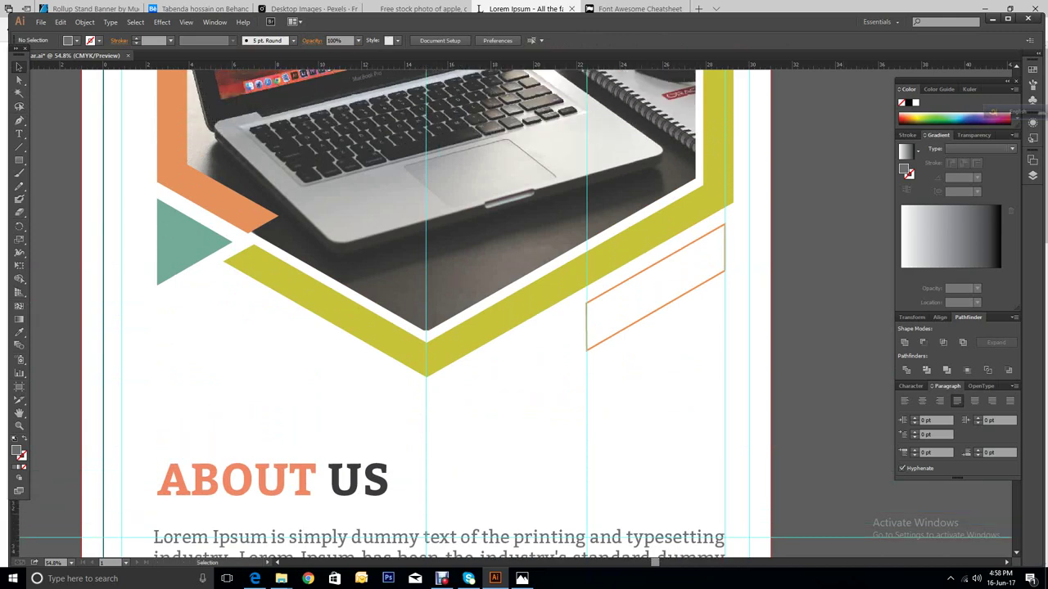
pyautogui.scroll(2, 426, 311)
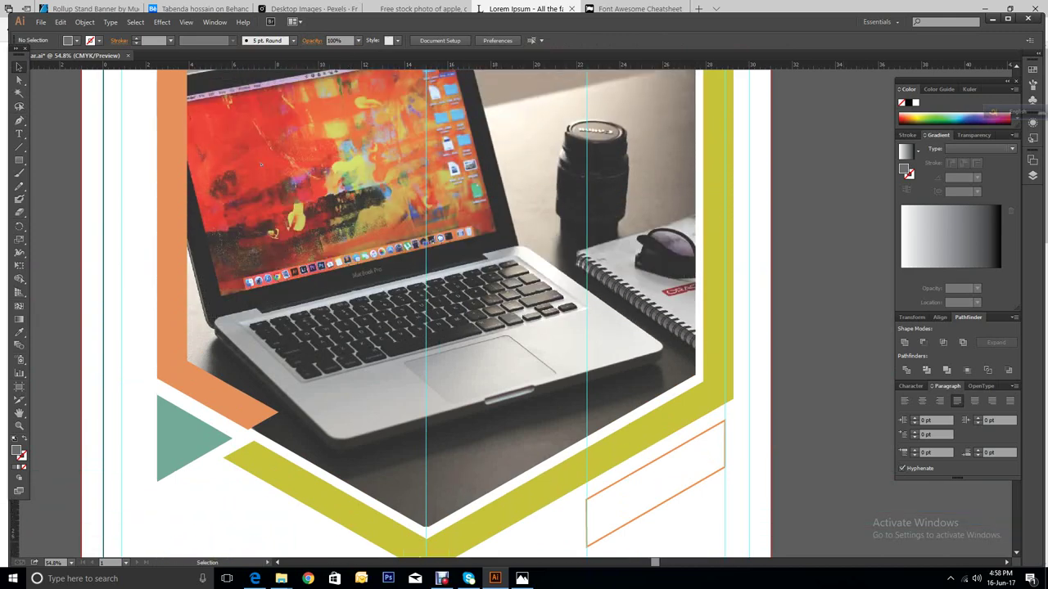
pyautogui.scroll(-6, 425, 312)
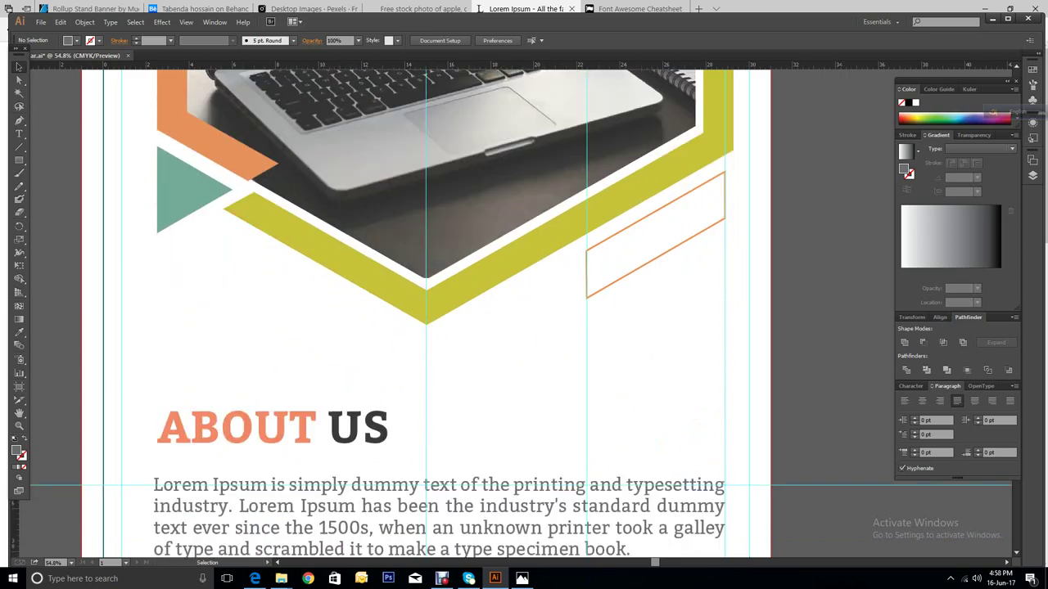
pyautogui.hotkey('ctrl', '-')
pyautogui.hotkey('ctrl', '-')
pyautogui.hotkey('ctrl', '-')
pyautogui.hotkey('ctrl', '-')
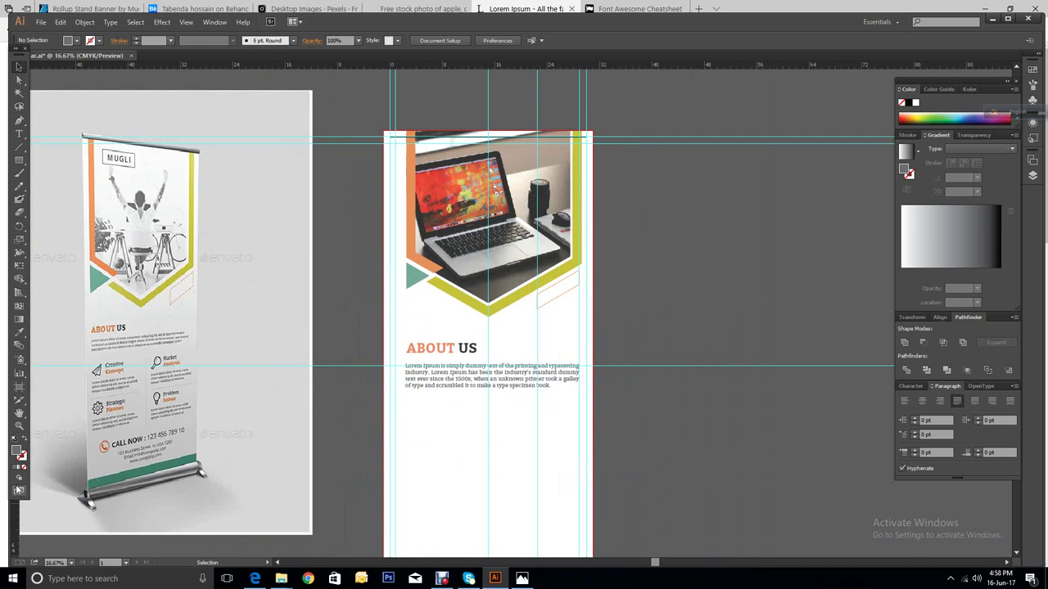
# Step: Move the green strip of the hexagon frame slightly outward from the photo, to about X 5.58 in, Y -1.15 in
pyautogui.click(20, 426)
pyautogui.moveTo(350, 198); pyautogui.dragTo(596, 302)
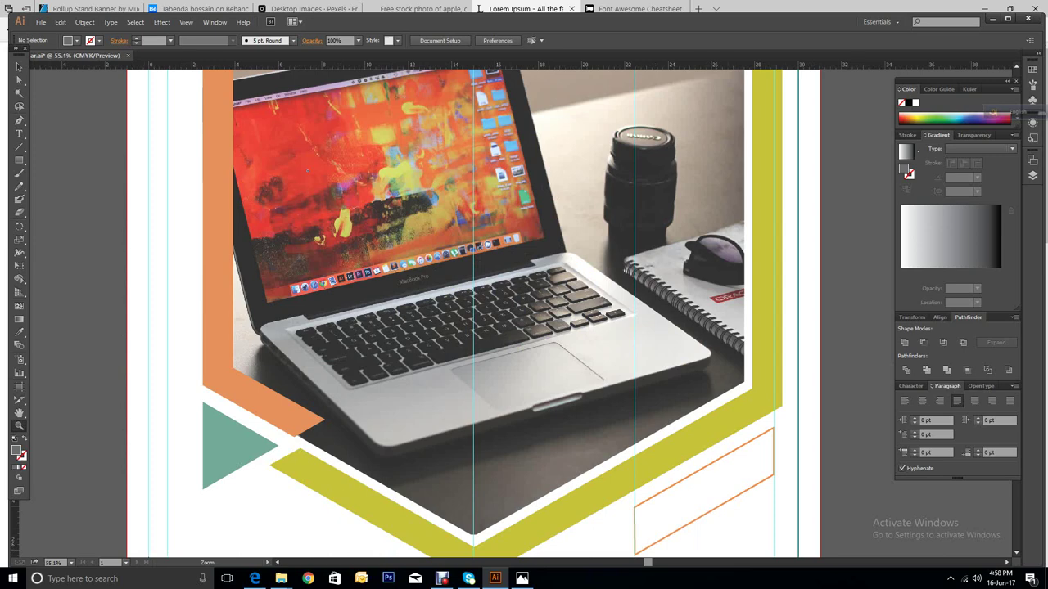
pyautogui.click(19, 65)
pyautogui.moveTo(47, 69); pyautogui.dragTo(901, 537)
pyautogui.click(776, 377)
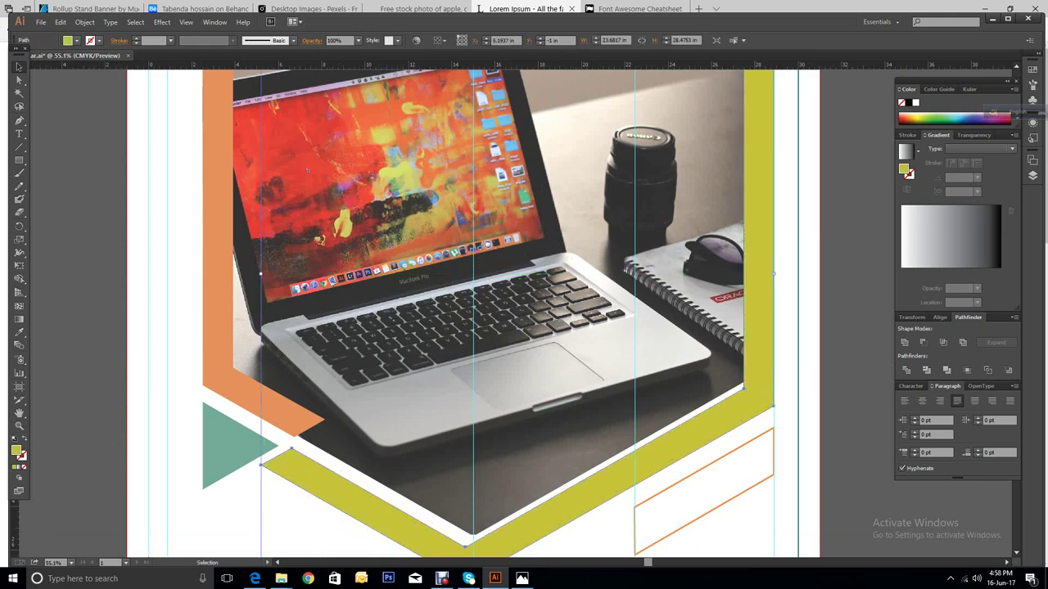
pyautogui.moveTo(773, 375)
pyautogui.mouseDown()
pyautogui.moveTo(783, 358)
pyautogui.moveTo(777, 371)
pyautogui.mouseUp()
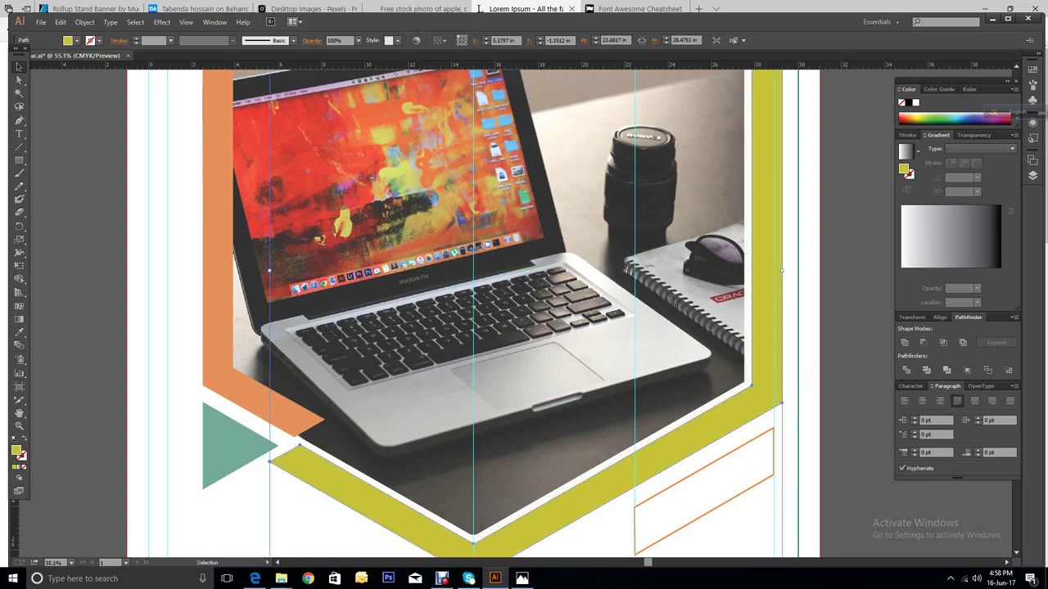
# Step: Move the orange outlined parallelogram up and right so its right edge lines up with the green strip's outer edge
pyautogui.click(777, 425)
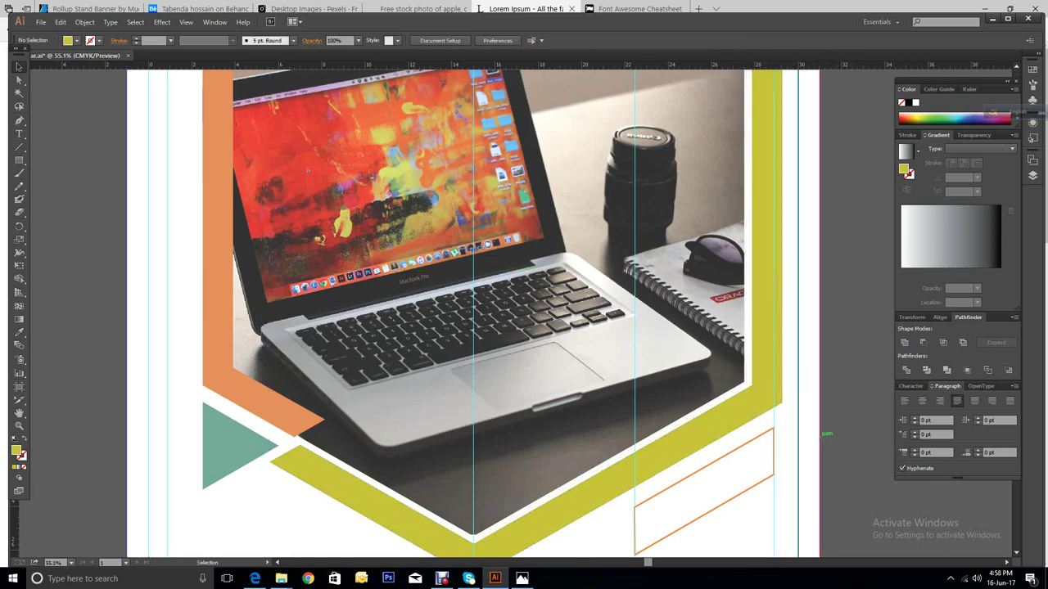
pyautogui.moveTo(776, 425); pyautogui.dragTo(788, 419)
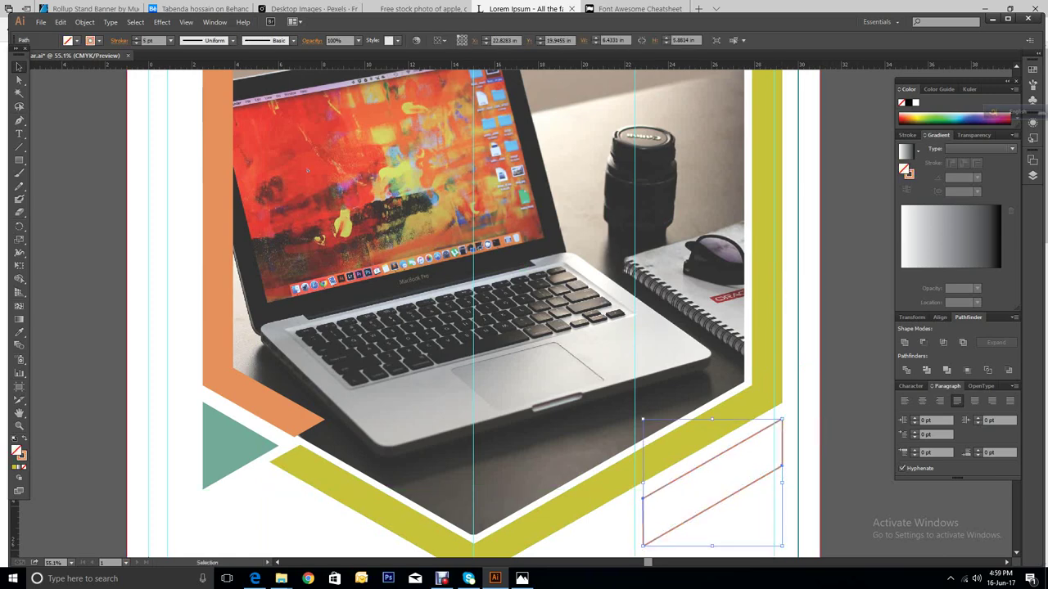
pyautogui.hotkey('ctrl', 'shift', 'a')
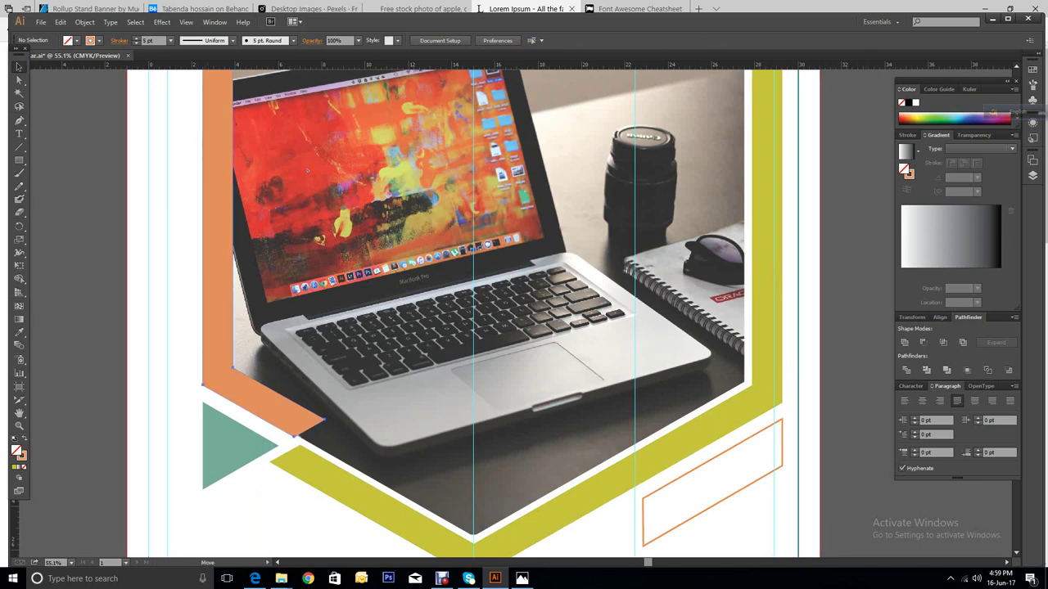
# Step: Shift the orange strip and the teal triangle left so both outer edges sit at about X 2.26 in
pyautogui.moveTo(215, 270); pyautogui.dragTo(210, 271)
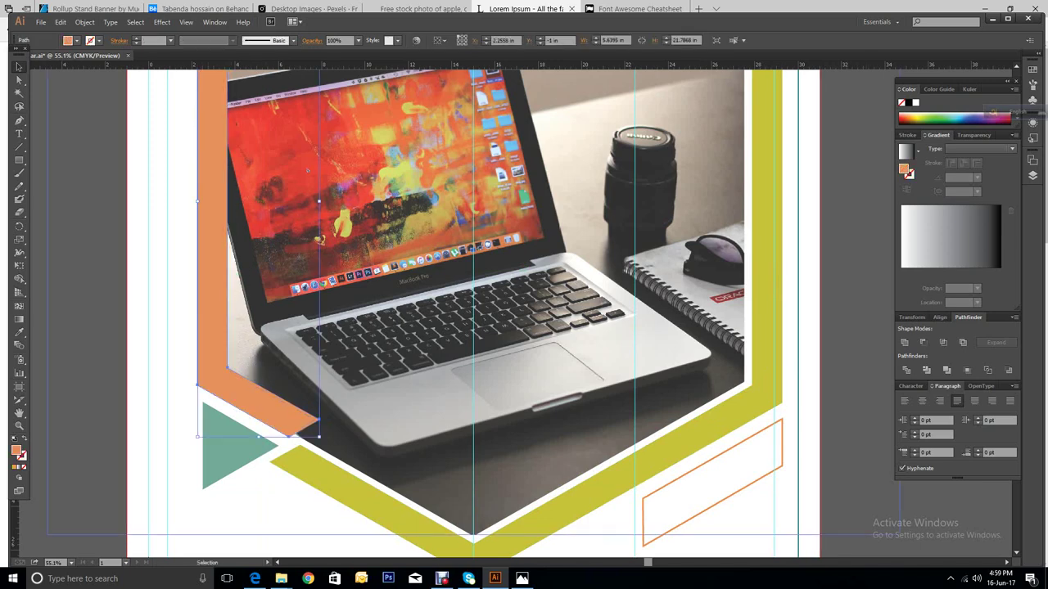
pyautogui.scroll(2, 475, 311)
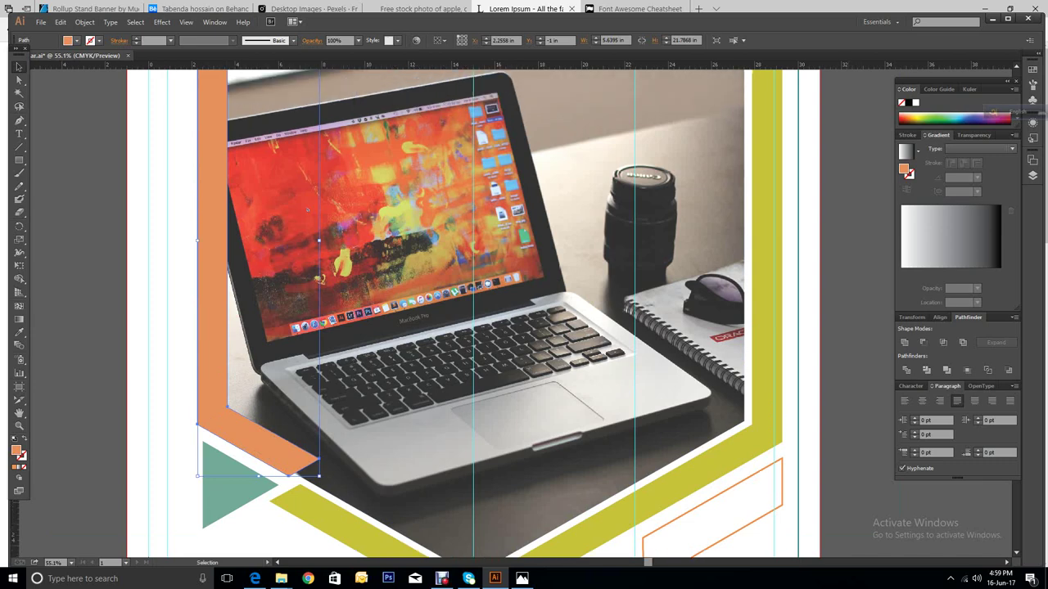
pyautogui.scroll(-1, 475, 311)
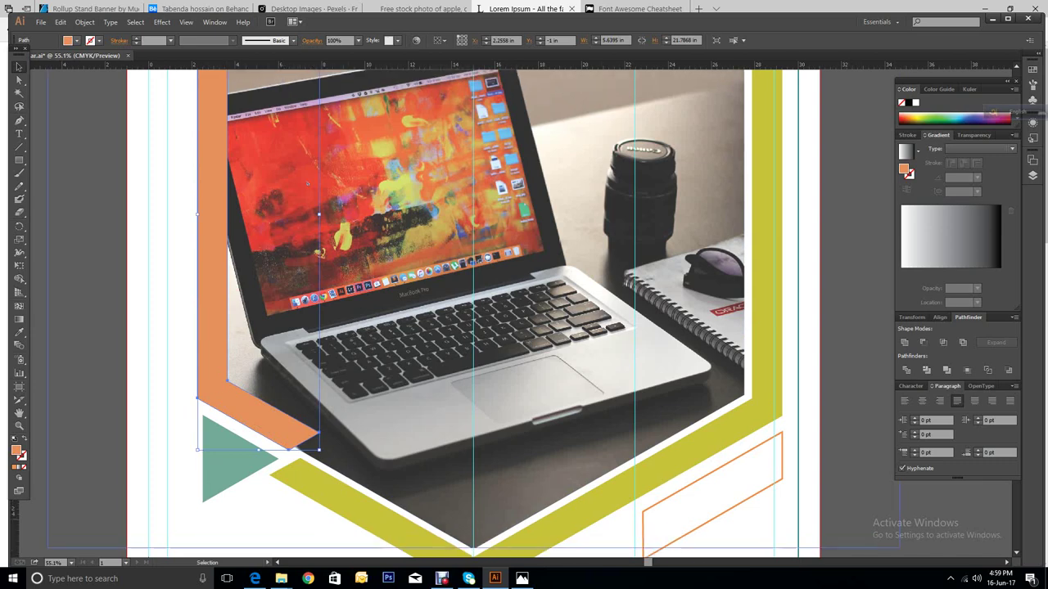
pyautogui.hotkey('ctrl', 'shift', 'a')
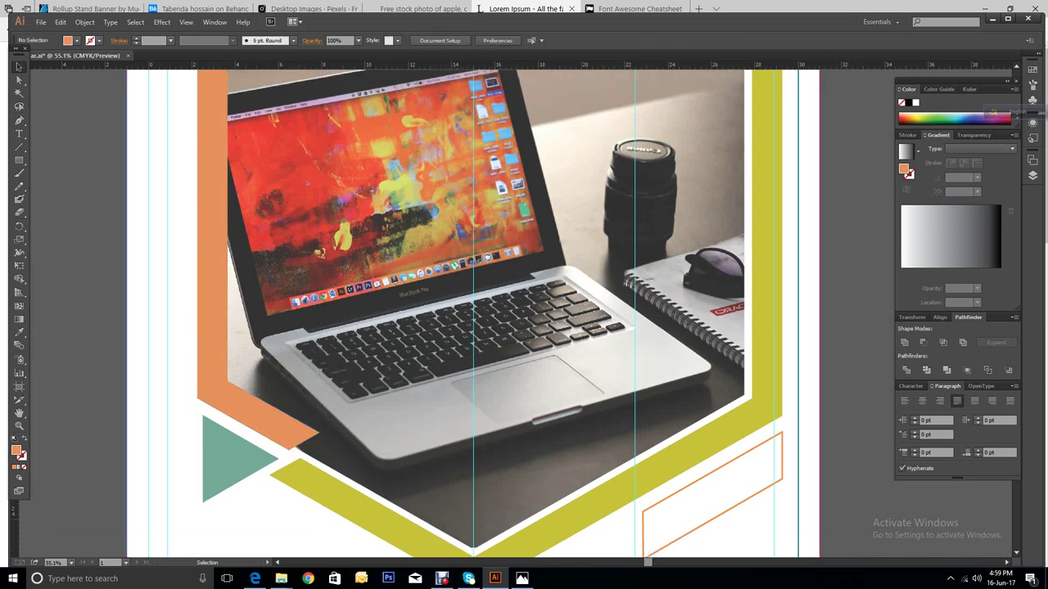
pyautogui.click(233, 458)
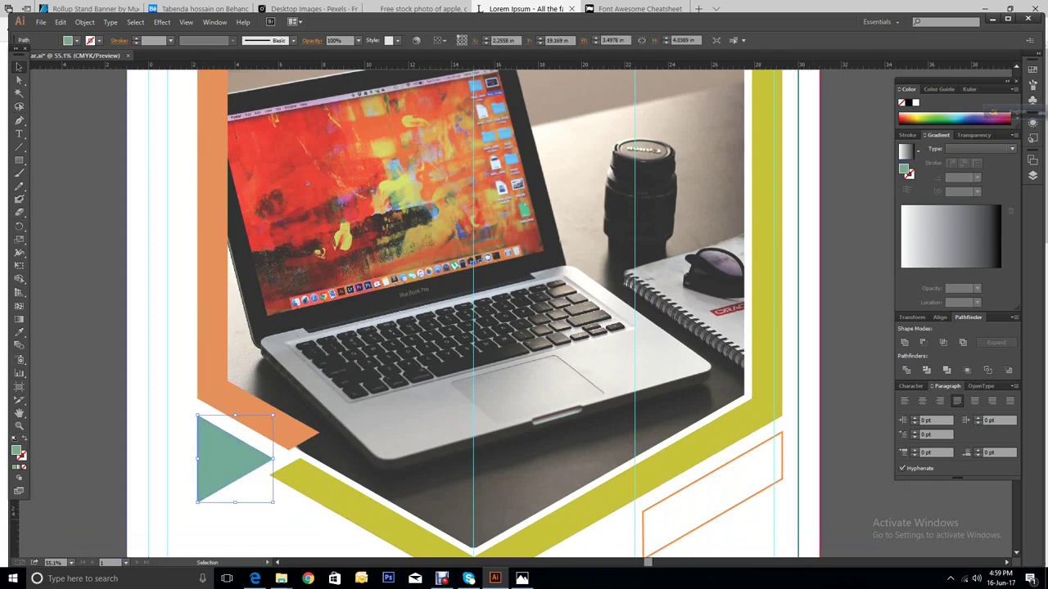
pyautogui.hotkey('ctrl', 'shift', 'a')
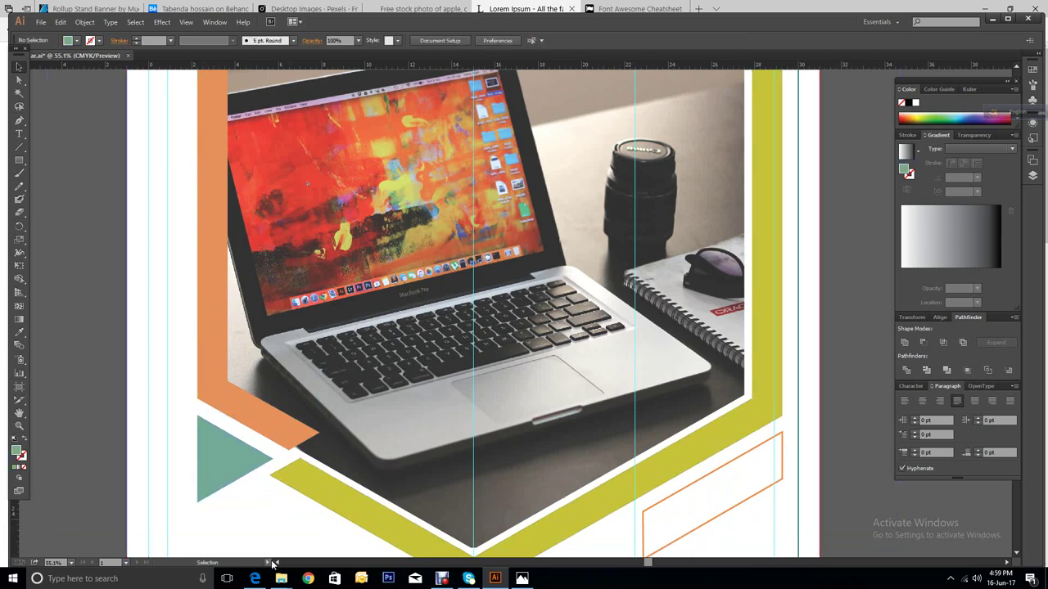
# Step: Check the reference banner's frame spacing, and move the orange strip and teal triangle further left to about X 1.93 in
pyautogui.hscroll(-10, 278, 564)
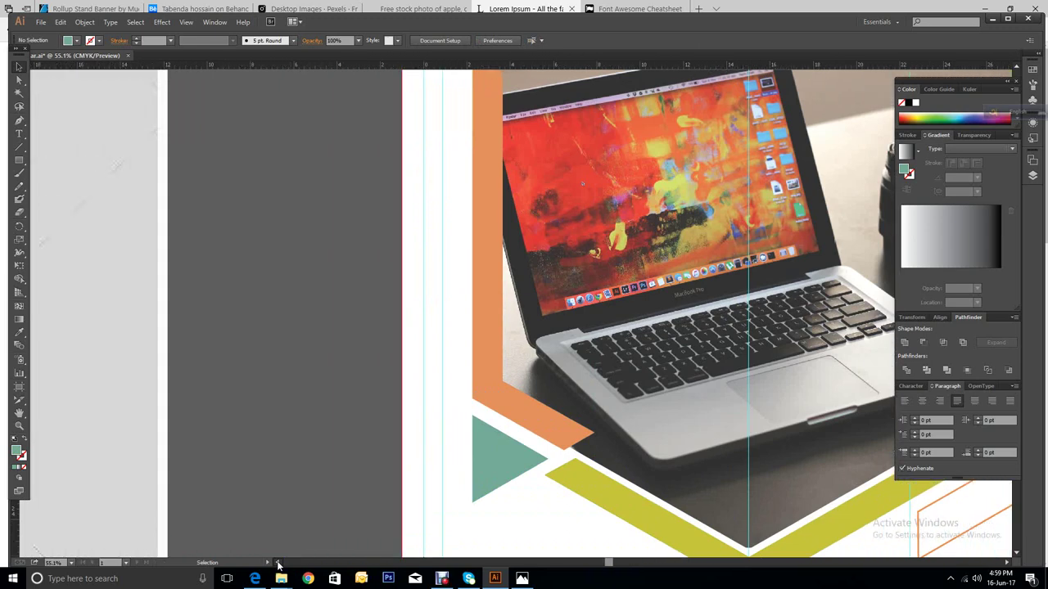
pyautogui.hscroll(-20, 278, 564)
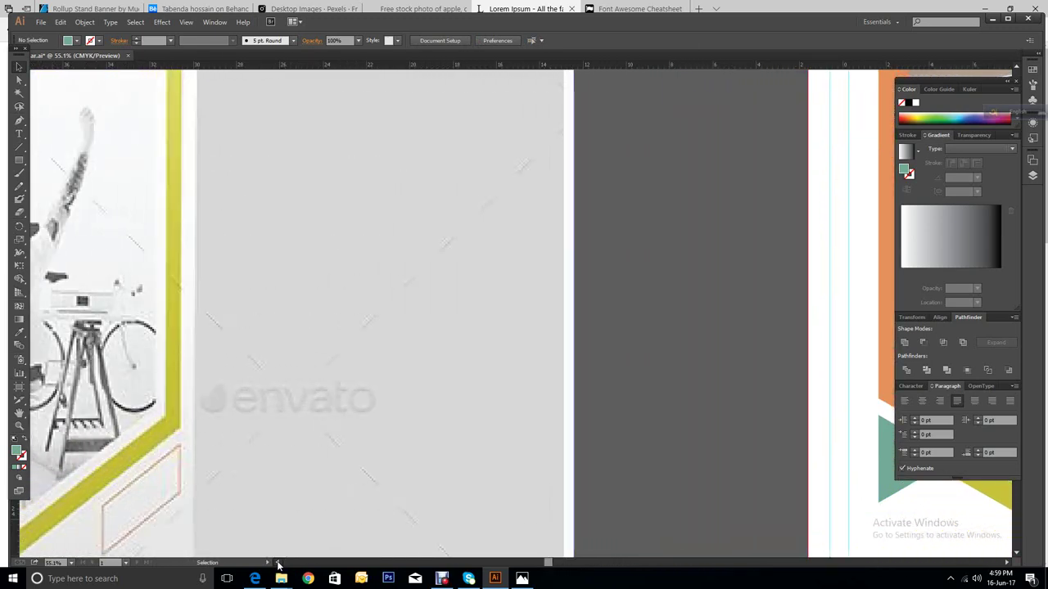
pyautogui.hscroll(-6, 278, 564)
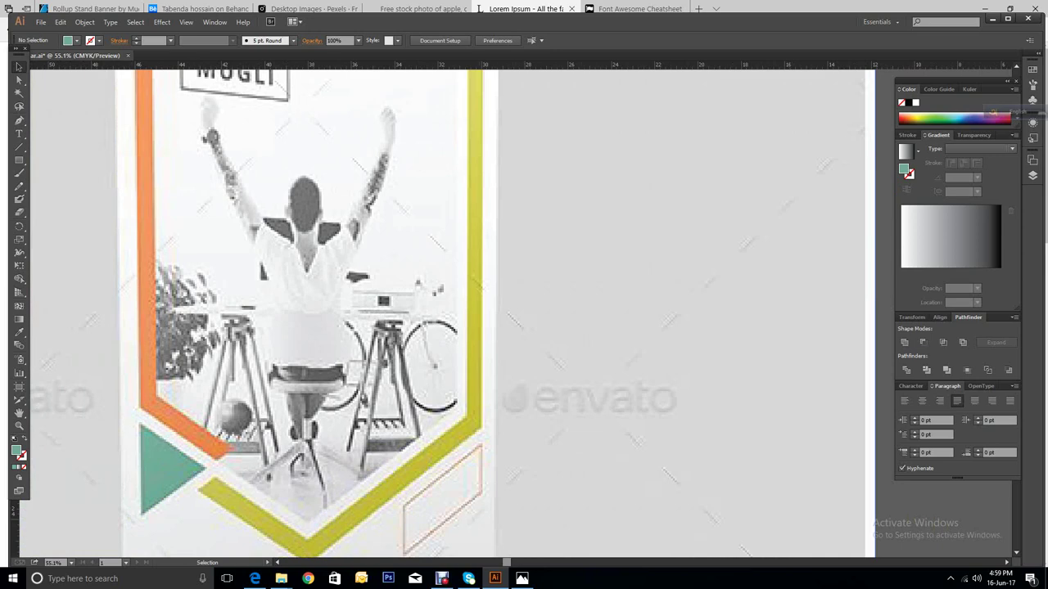
pyautogui.moveTo(511, 563); pyautogui.dragTo(657, 563)
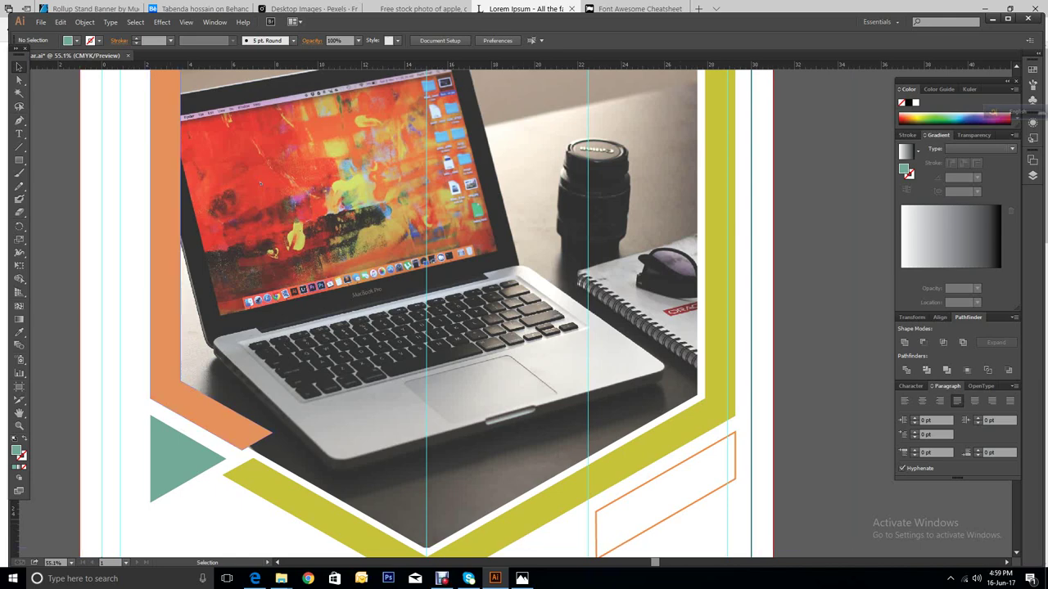
pyautogui.moveTo(180, 336); pyautogui.dragTo(174, 336)
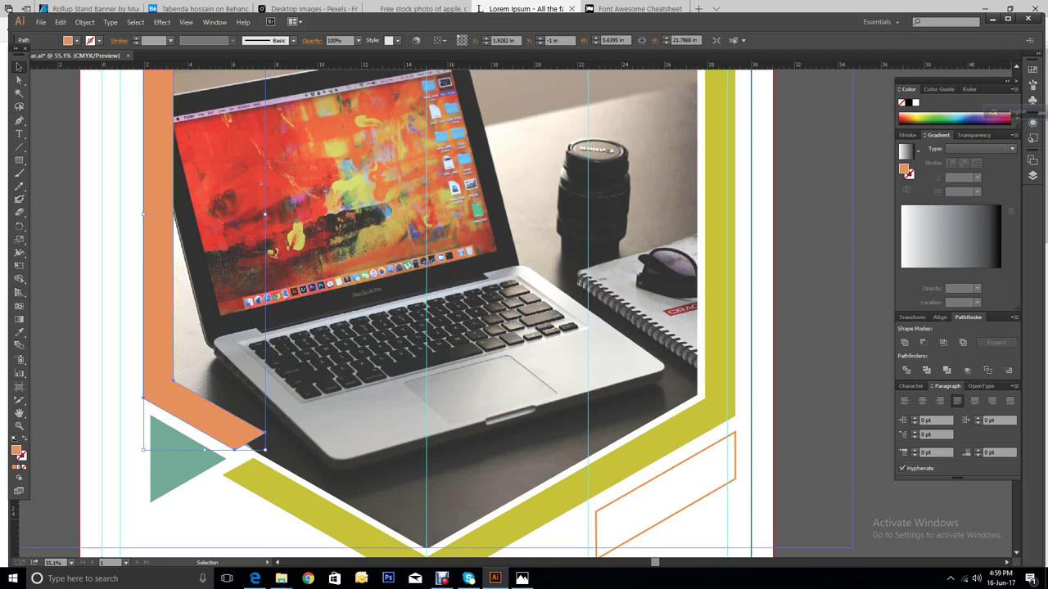
pyautogui.hotkey('ctrl', 'shift', 'a')
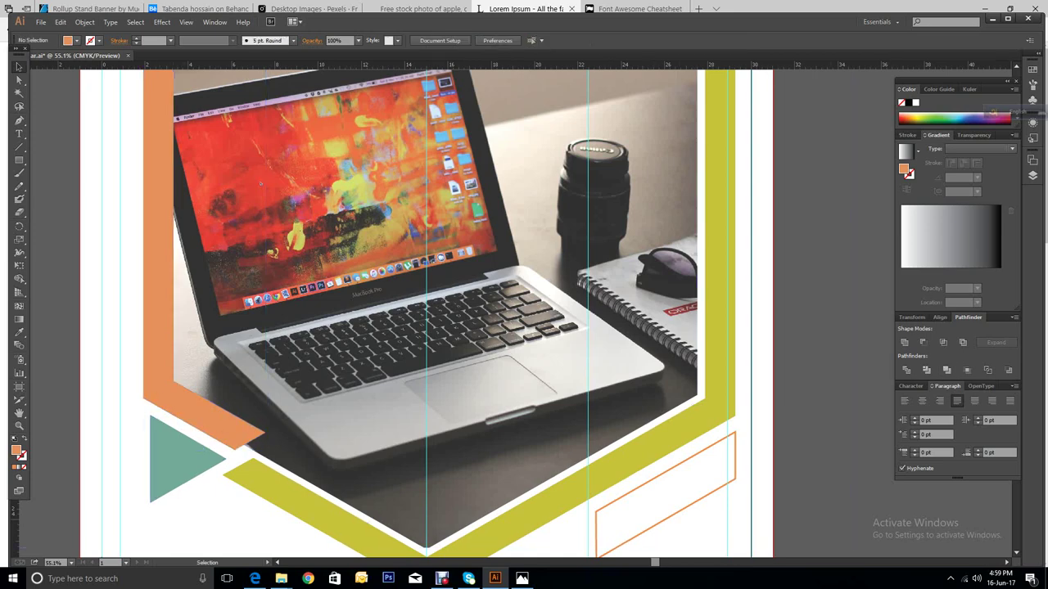
pyautogui.moveTo(182, 469); pyautogui.dragTo(167, 468)
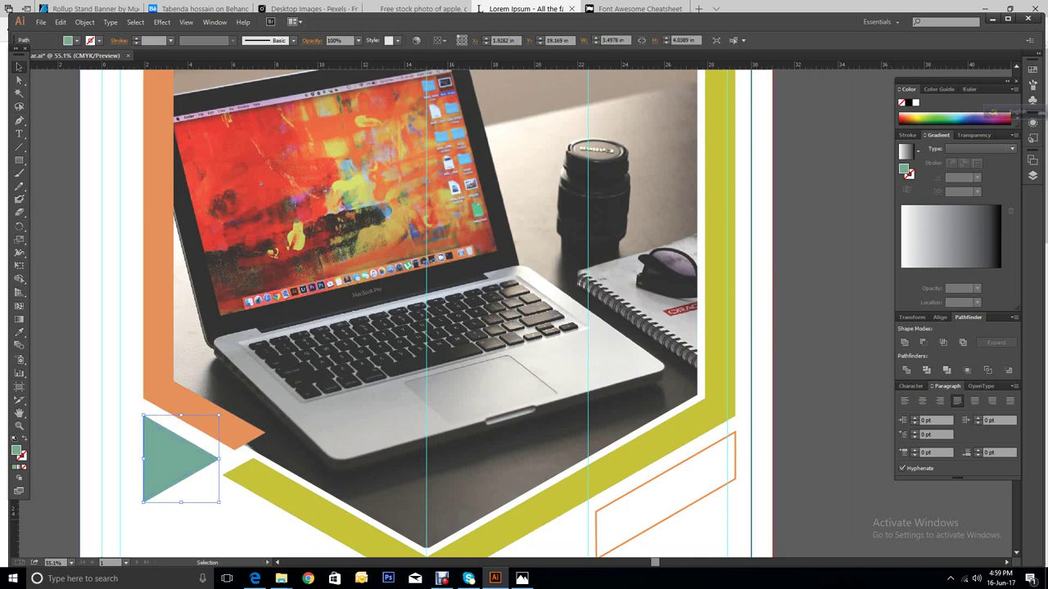
pyautogui.hotkey('ctrl', 'shift', 'a')
# Step: Try to adjust the outer corner of the green strip's cut end beside the teal triangle
pyautogui.scroll(-3, 426, 311)
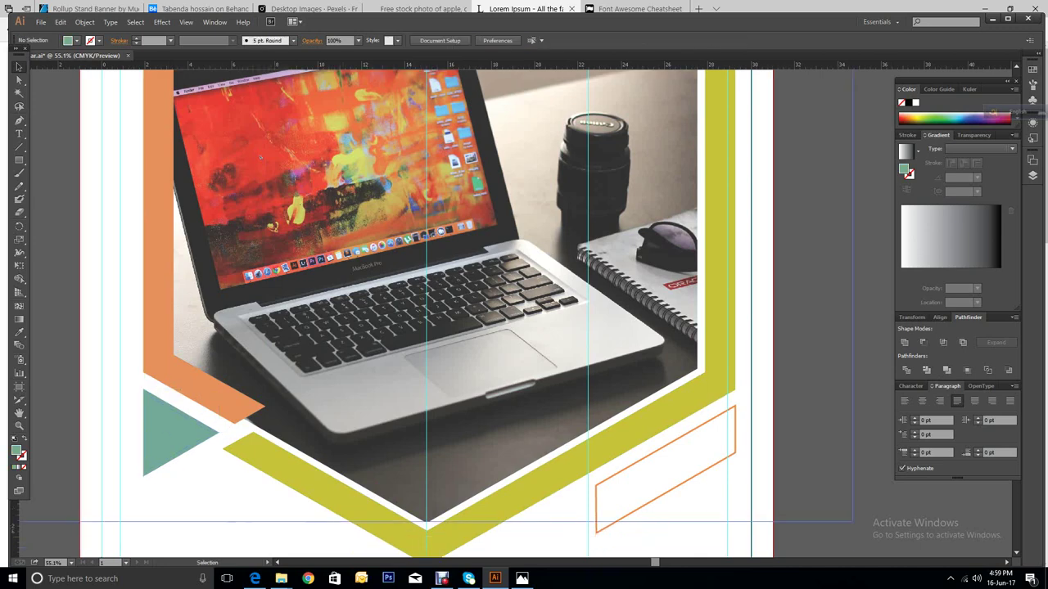
pyautogui.click(246, 426)
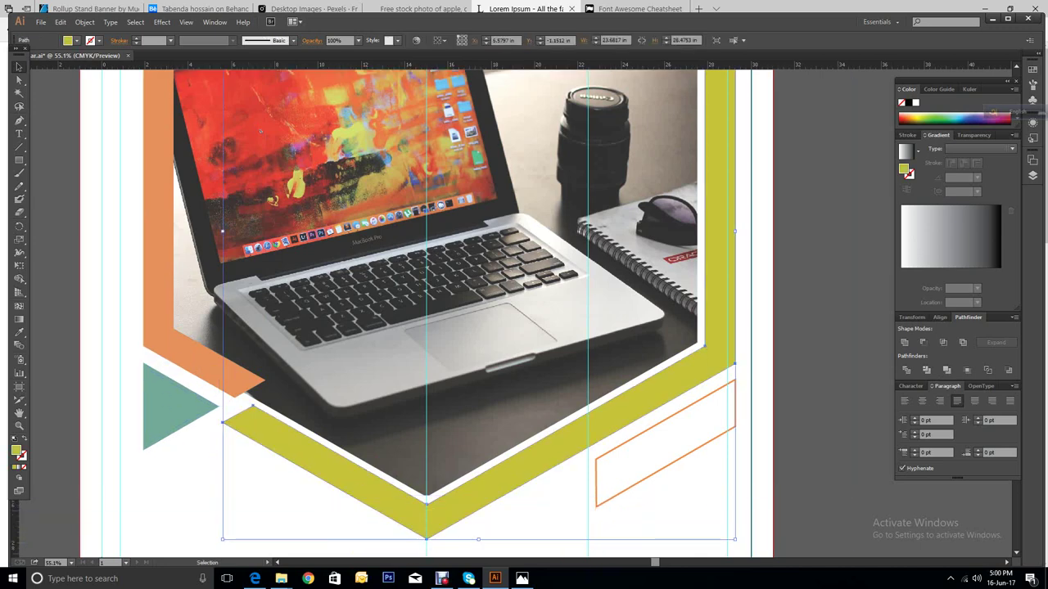
pyautogui.press('a')
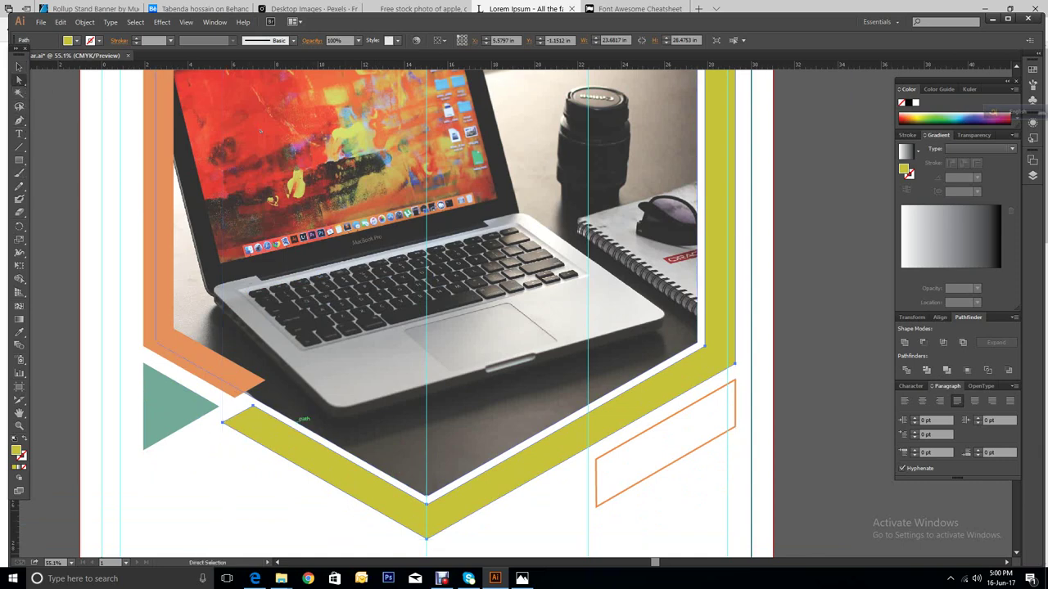
pyautogui.click(223, 422)
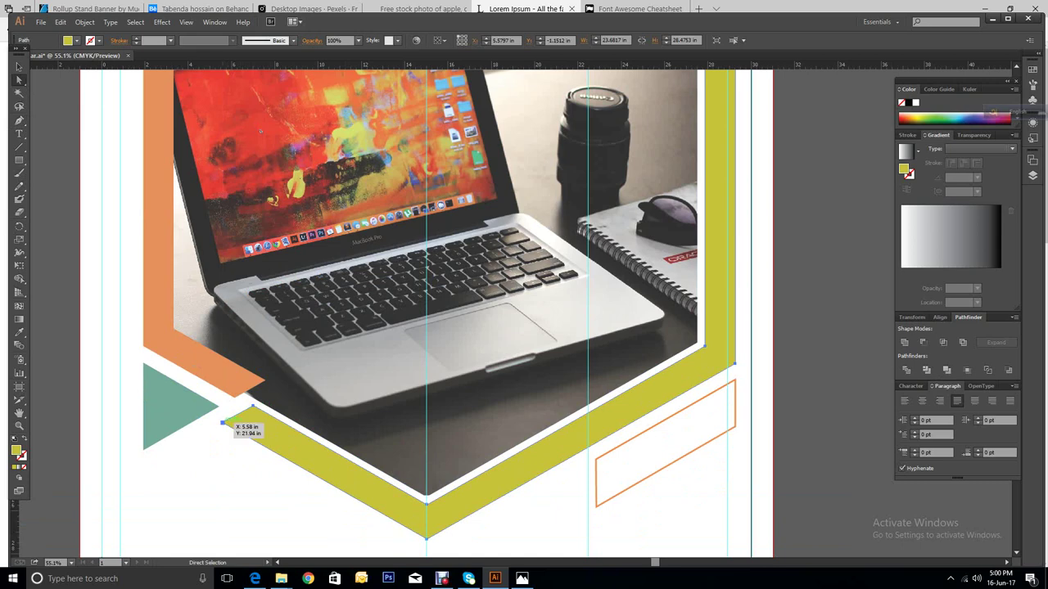
pyautogui.moveTo(223, 423); pyautogui.dragTo(226, 426)
pyautogui.rightClick(828, 366)
pyautogui.click(851, 370)
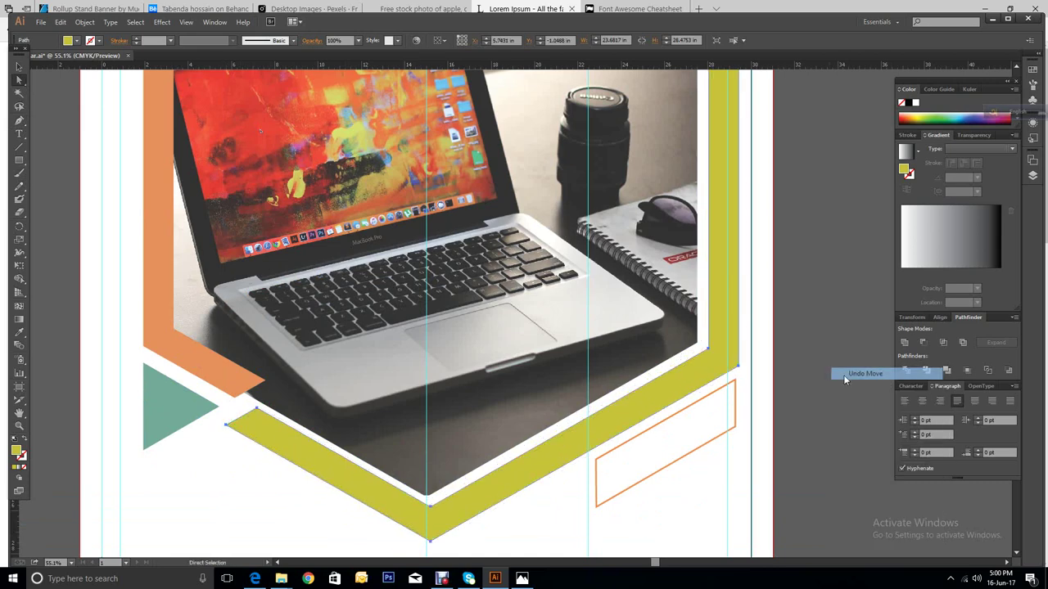
# Step: Nudge the outer and inner corner points of the green strip's cut end slightly to refine the gap beside the orange strip and teal triangle
pyautogui.click(222, 422)
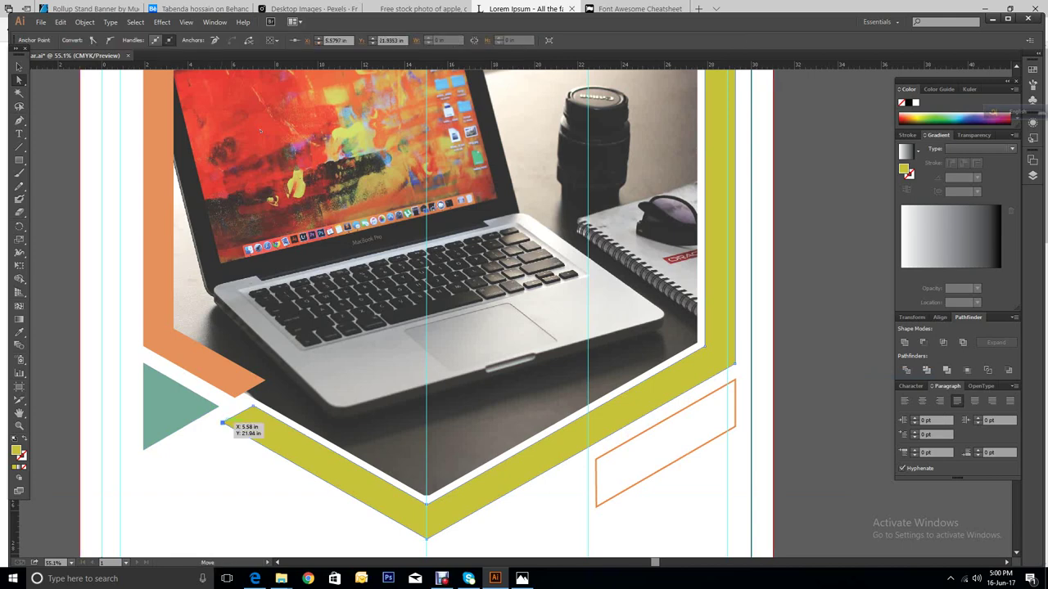
pyautogui.moveTo(222, 422); pyautogui.dragTo(226, 425)
pyautogui.hotkey('ctrl', 'shift', 'a')
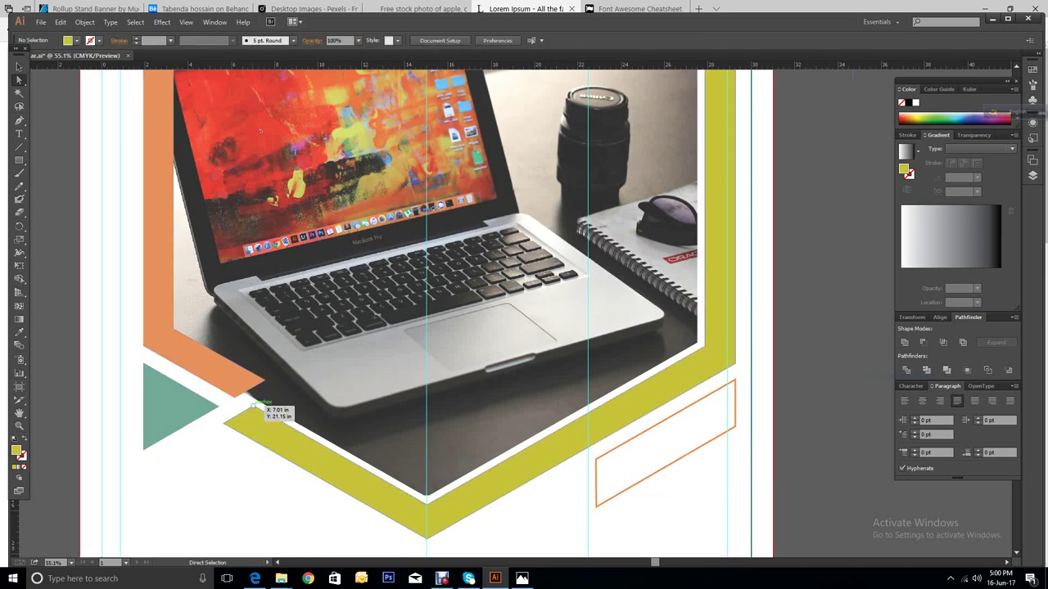
pyautogui.moveTo(252, 404); pyautogui.dragTo(252, 406)
pyautogui.hotkey('ctrl', 'shift', 'a')
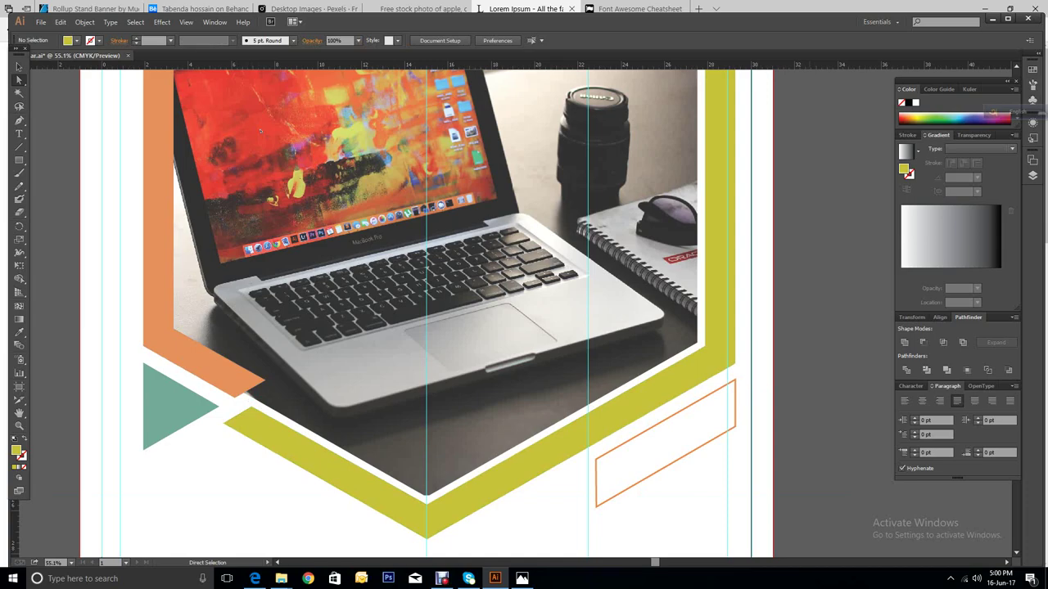
# Step: Compare the artboard with the reference banner and examine the reference's feature list below its ABOUT US paragraph
pyautogui.hotkey('ctrl', '-')
pyautogui.hotkey('ctrl', '-')
pyautogui.hotkey('ctrl', '-')
pyautogui.hotkey('ctrl', '-')
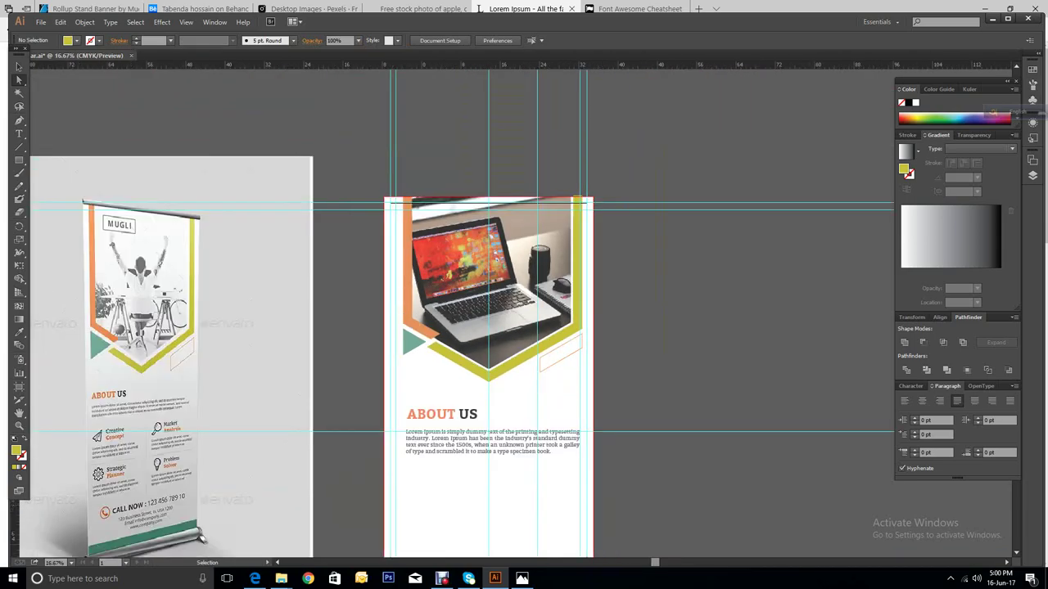
pyautogui.hotkey('ctrl', '-')
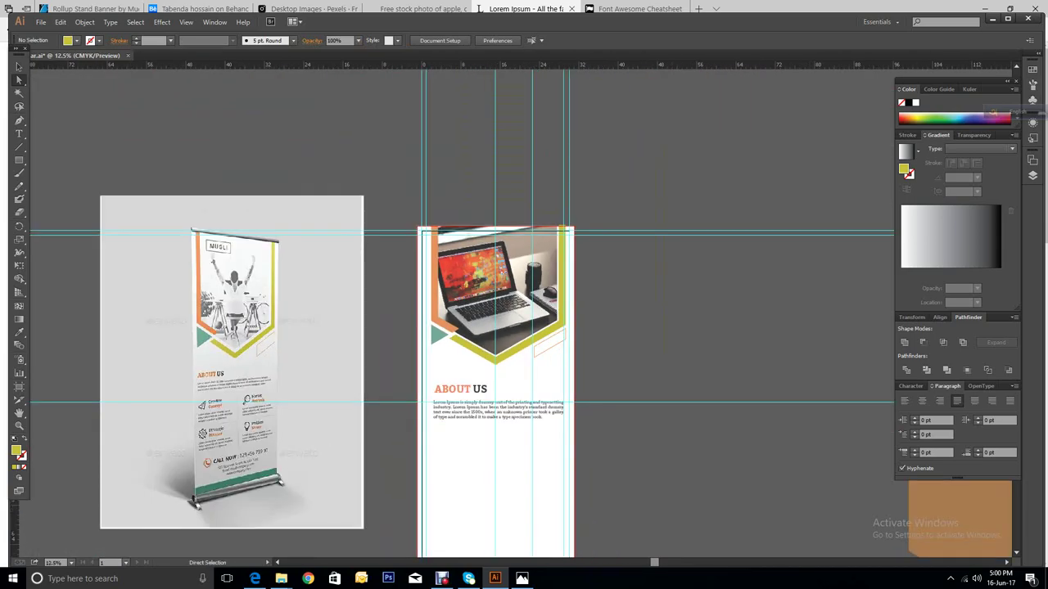
pyautogui.scroll(-2, 516, 352)
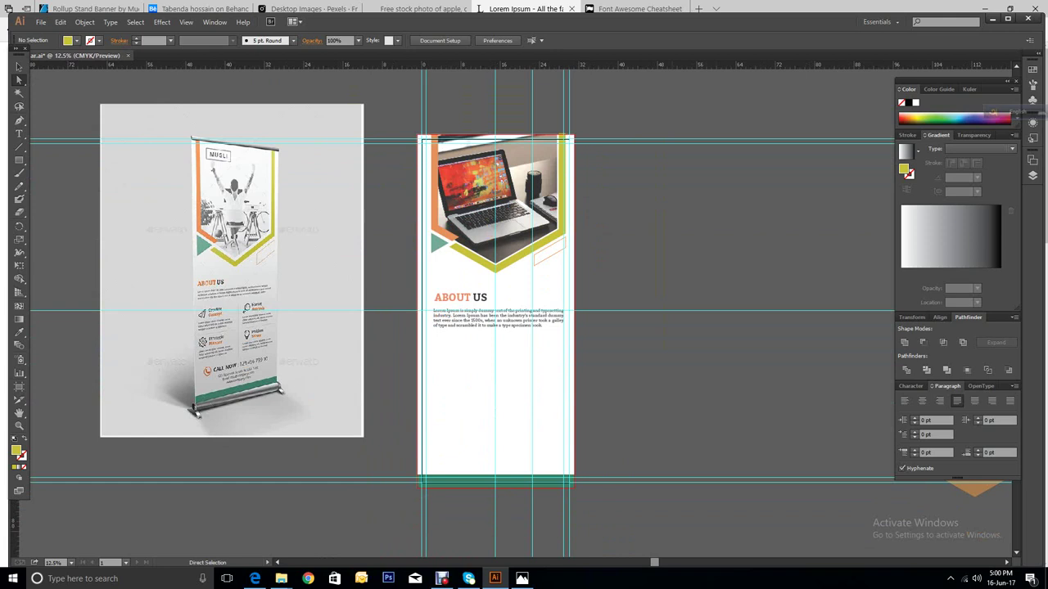
pyautogui.click(19, 425)
pyautogui.moveTo(162, 270); pyautogui.dragTo(304, 393)
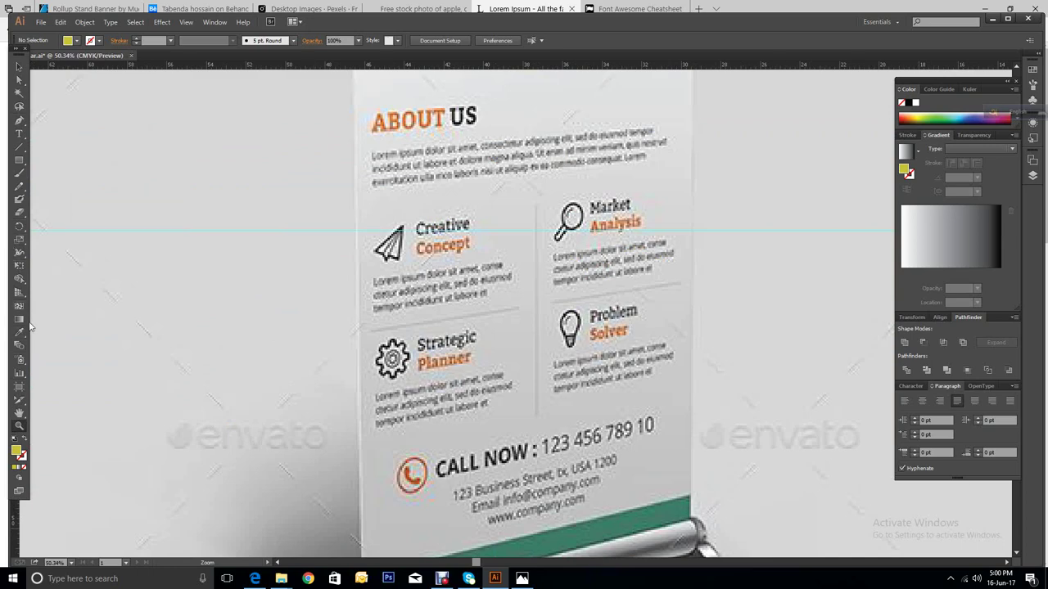
# Step: Add a two-line text reading "Creative" and "Concept" on the empty area beside the reference banner, placed above the horizontal guide
pyautogui.click(17, 135)
pyautogui.click(199, 292)
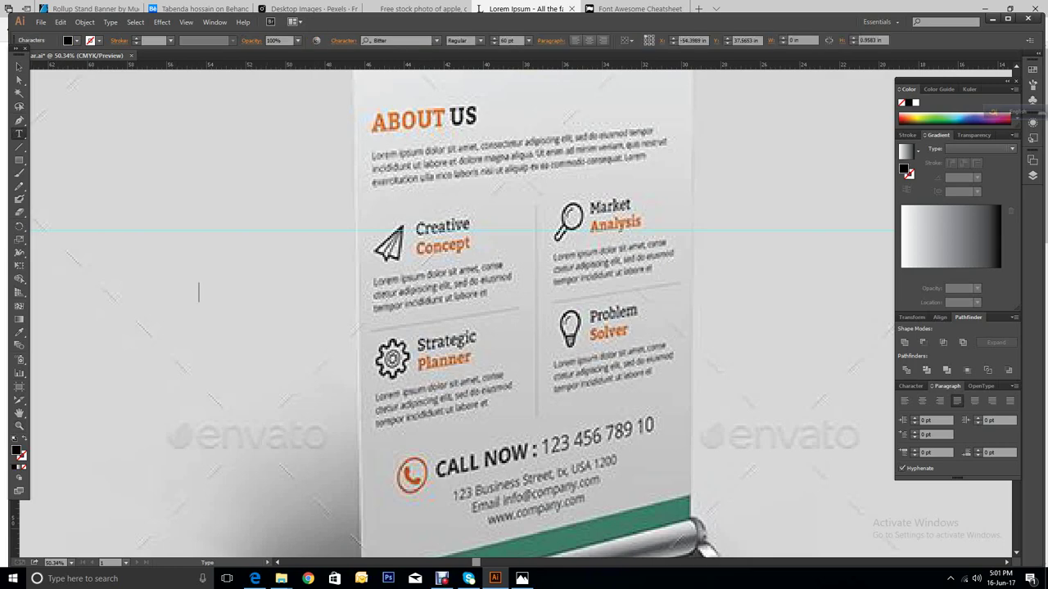
pyautogui.write('Creative')
pyautogui.press('Return')
pyautogui.write('Conc')
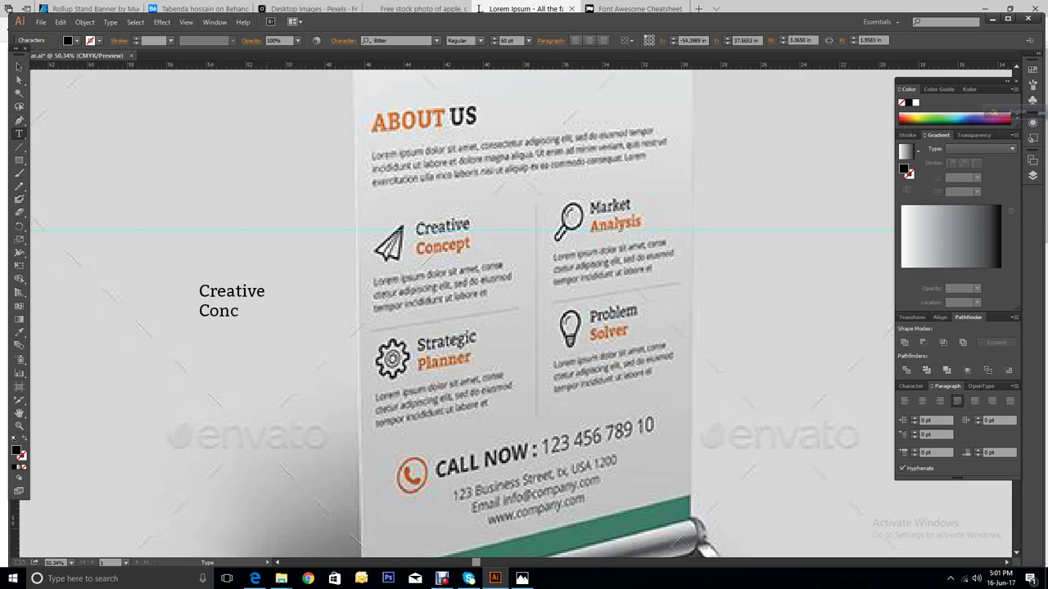
pyautogui.write('ept')
pyautogui.click(19, 66)
pyautogui.moveTo(245, 303); pyautogui.dragTo(176, 169)
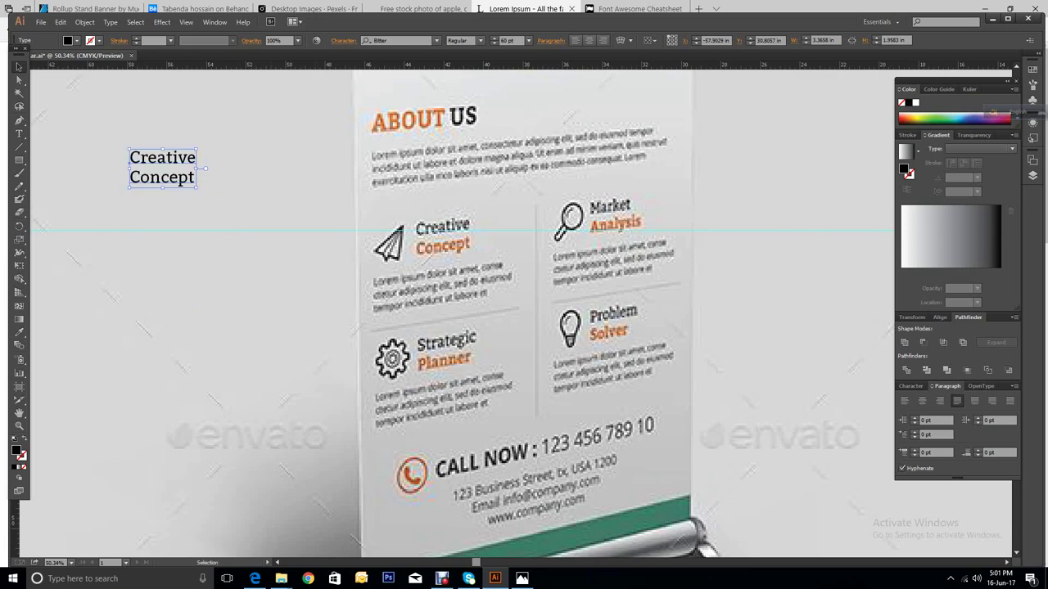
# Step: Set the Creative Concept heading's font style to Bitter Bold
pyautogui.click(910, 386)
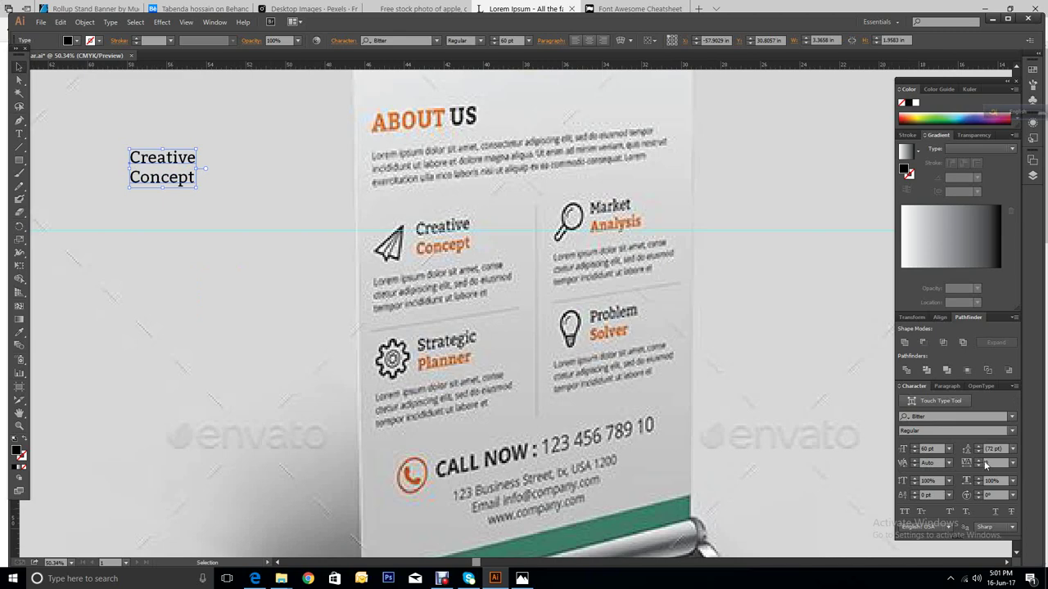
pyautogui.click(903, 513)
pyautogui.click(903, 513)
pyautogui.click(1000, 429)
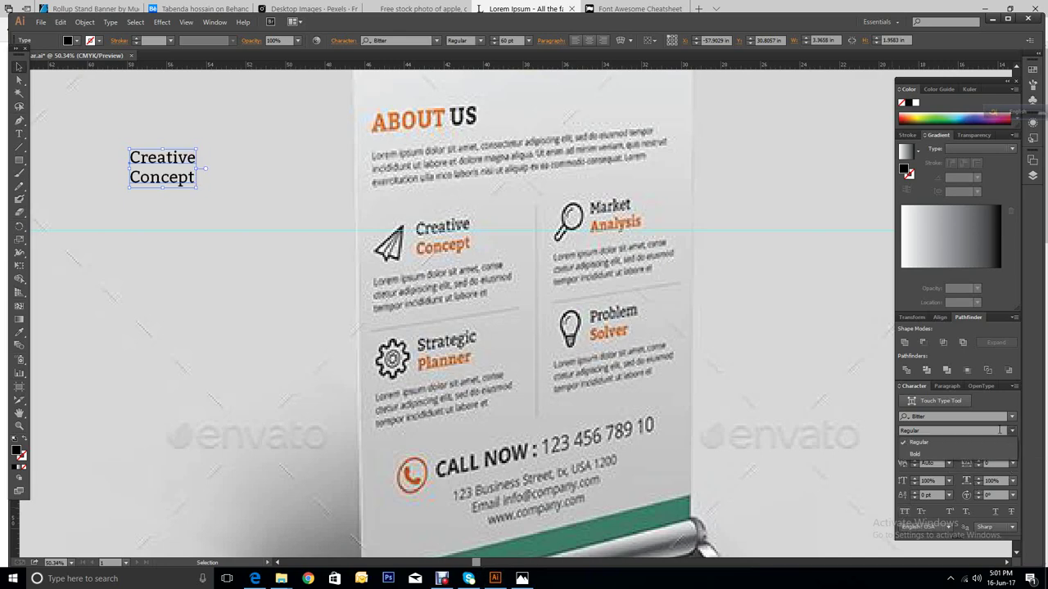
pyautogui.click(915, 454)
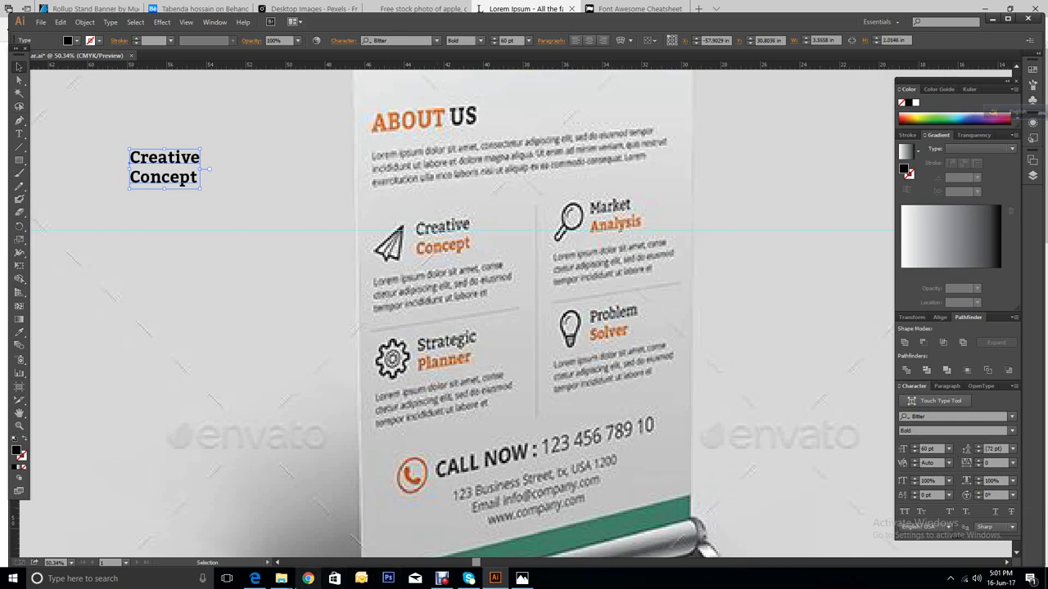
pyautogui.click(442, 579)
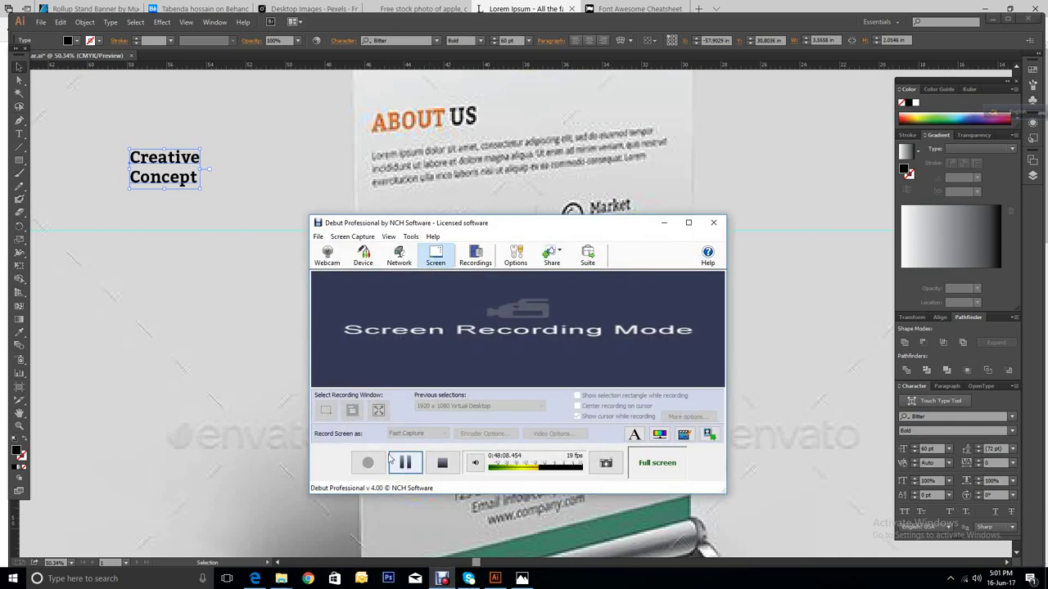
pyautogui.click(405, 463)
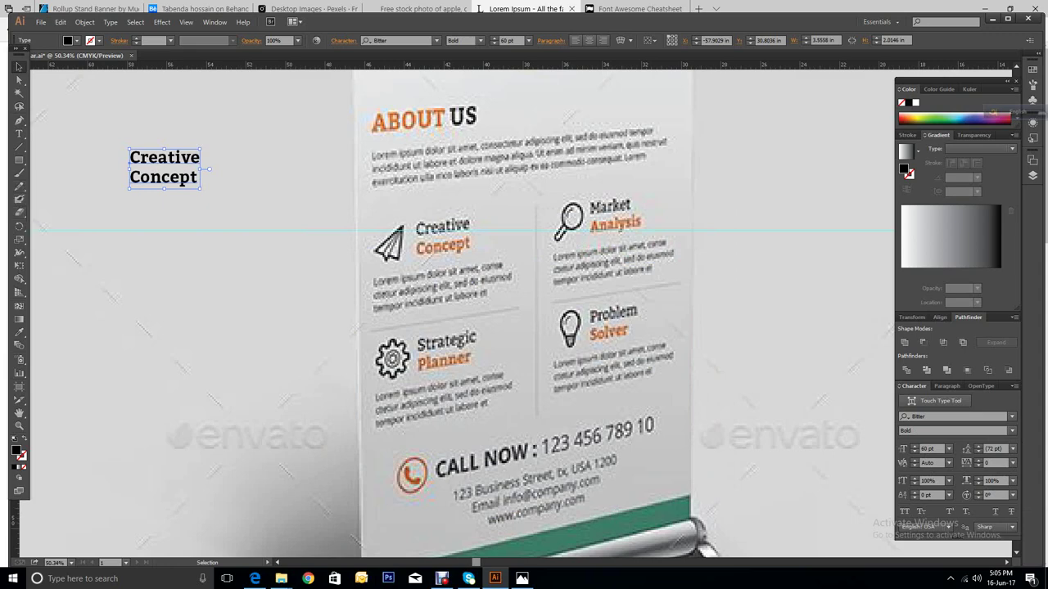
# Step: Colour only the word "Creative" in the heading with the dark gray swatch
pyautogui.click(19, 133)
pyautogui.click(158, 157)
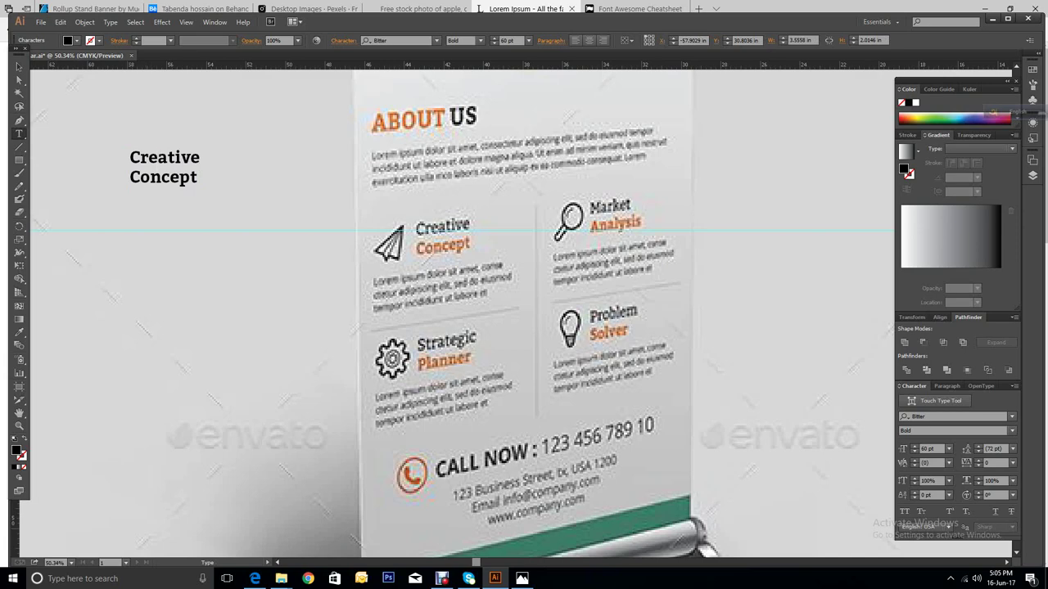
pyautogui.moveTo(130, 157); pyautogui.dragTo(200, 157)
pyautogui.click(77, 41)
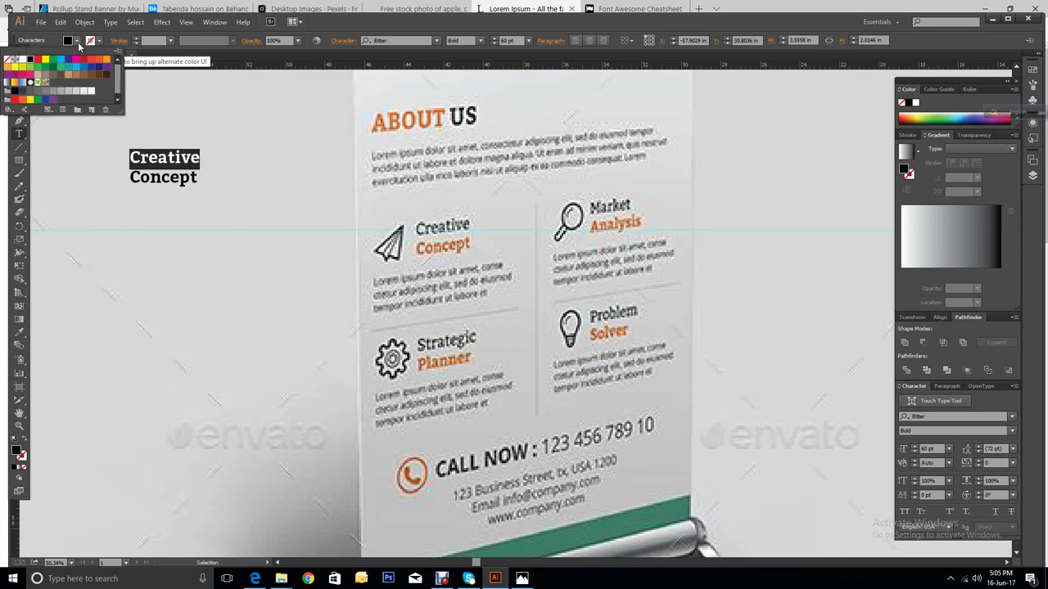
pyautogui.click(23, 88)
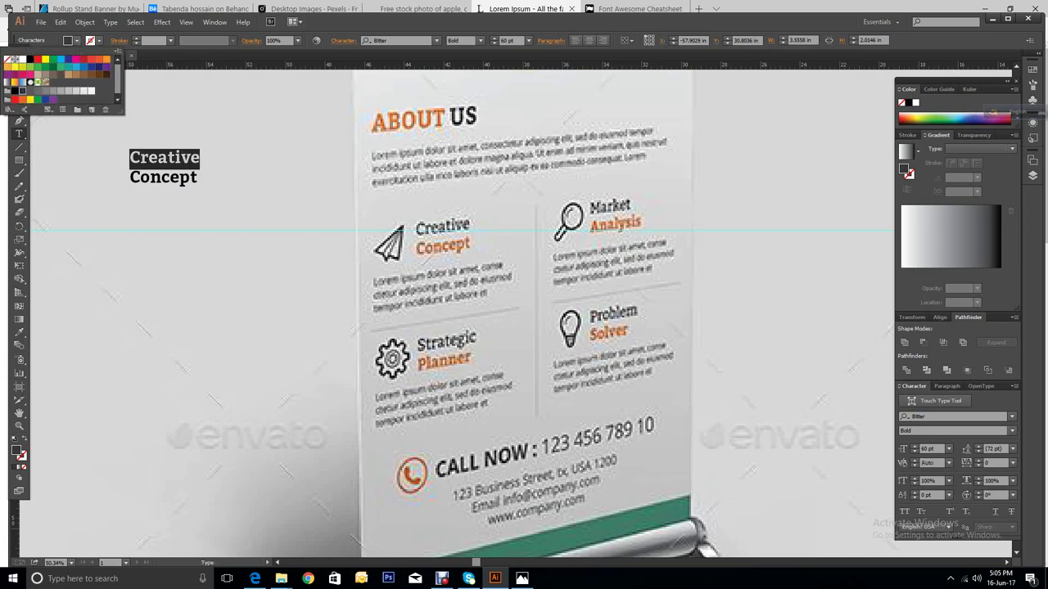
pyautogui.press('Escape')
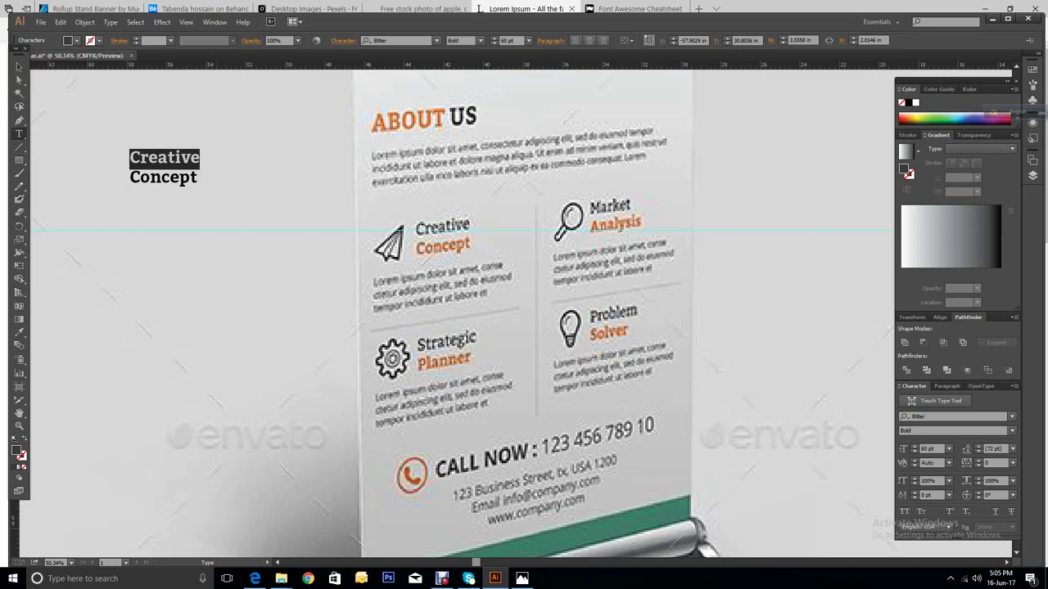
# Step: Colour the word "Concept" with the orange sampled from the reference heading, and place three copies of the heading below it
pyautogui.moveTo(129, 177); pyautogui.dragTo(199, 177)
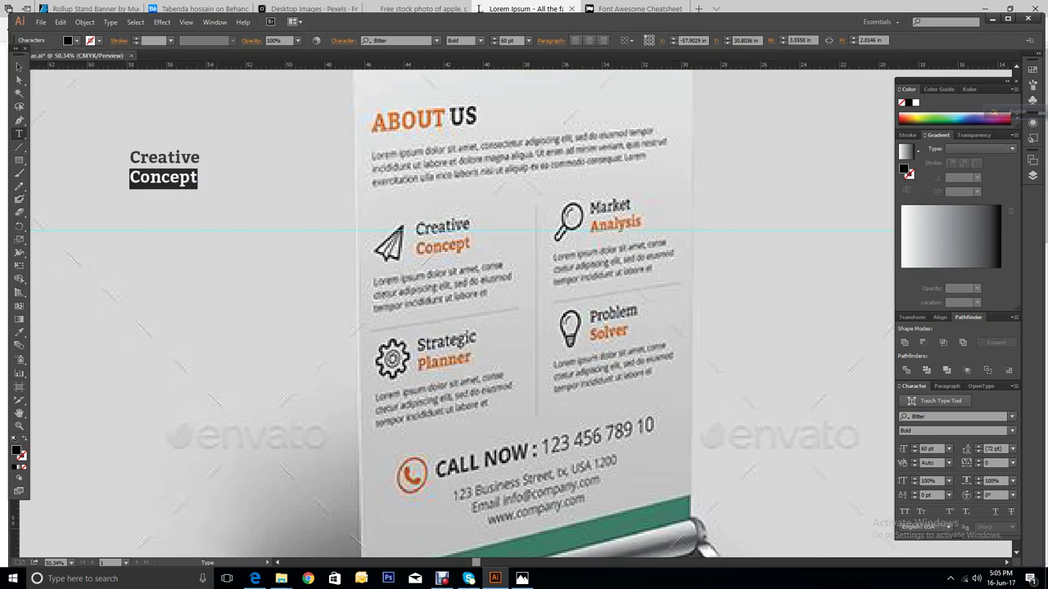
pyautogui.click(23, 335)
pyautogui.click(442, 243)
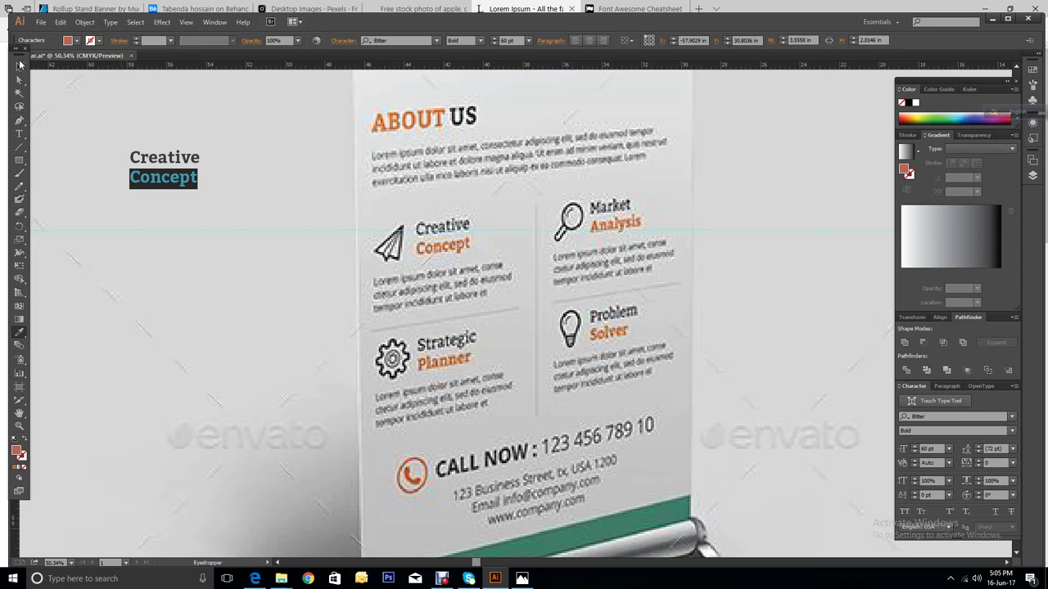
pyautogui.press('v')
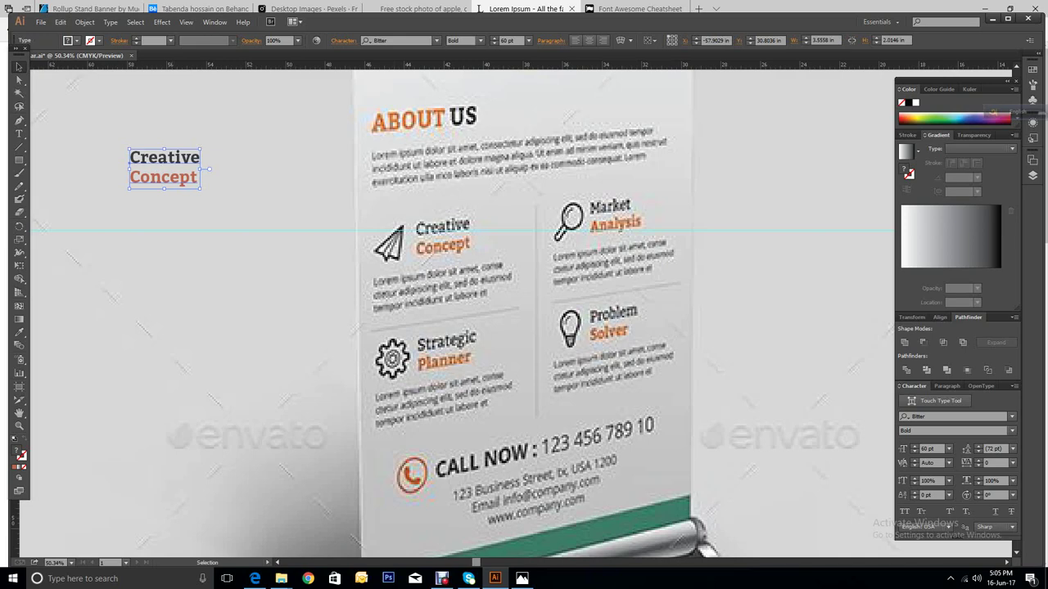
pyautogui.moveTo(180, 177); pyautogui.dragTo(175, 364)
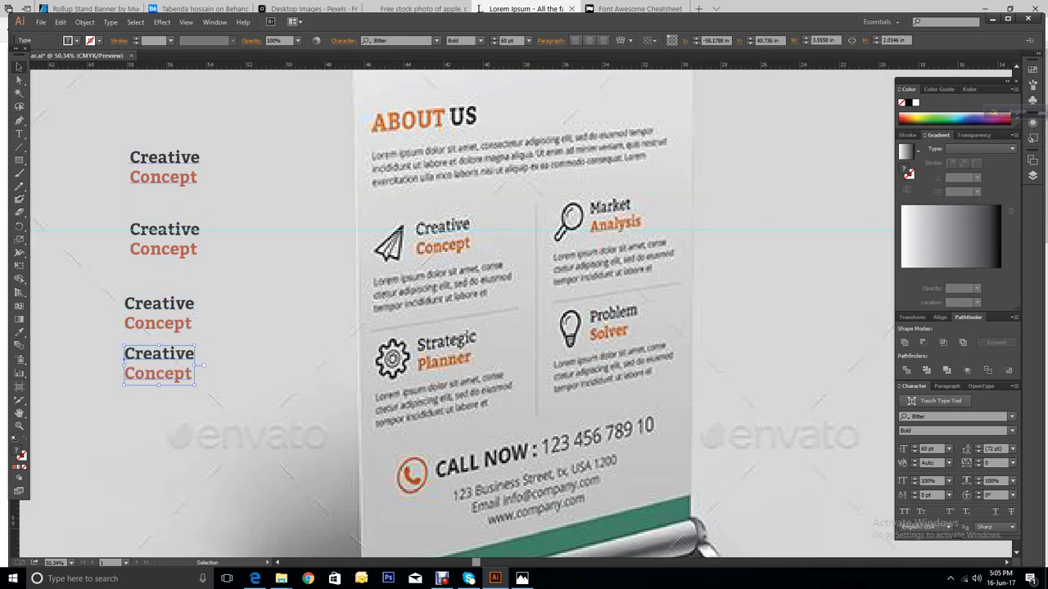
# Step: Replace the first line of the second heading with "Market"
pyautogui.click(164, 239)
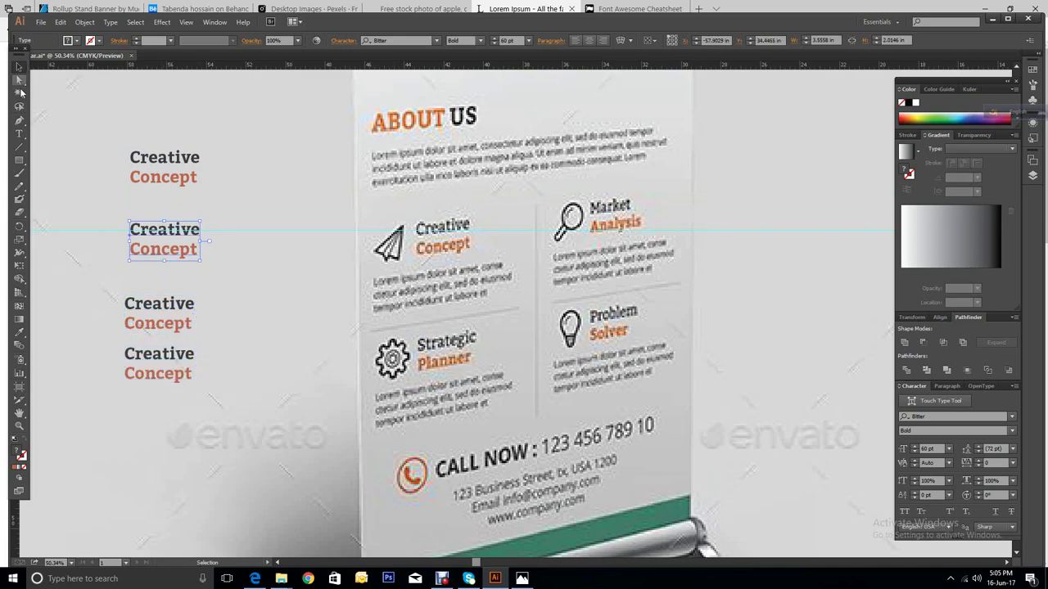
pyautogui.click(19, 134)
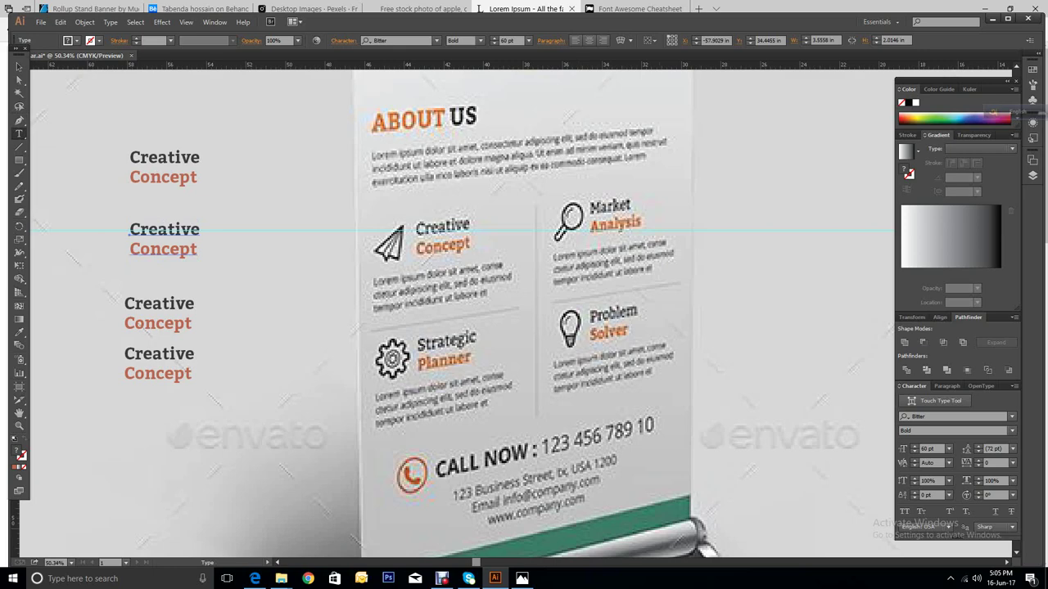
pyautogui.click(176, 232)
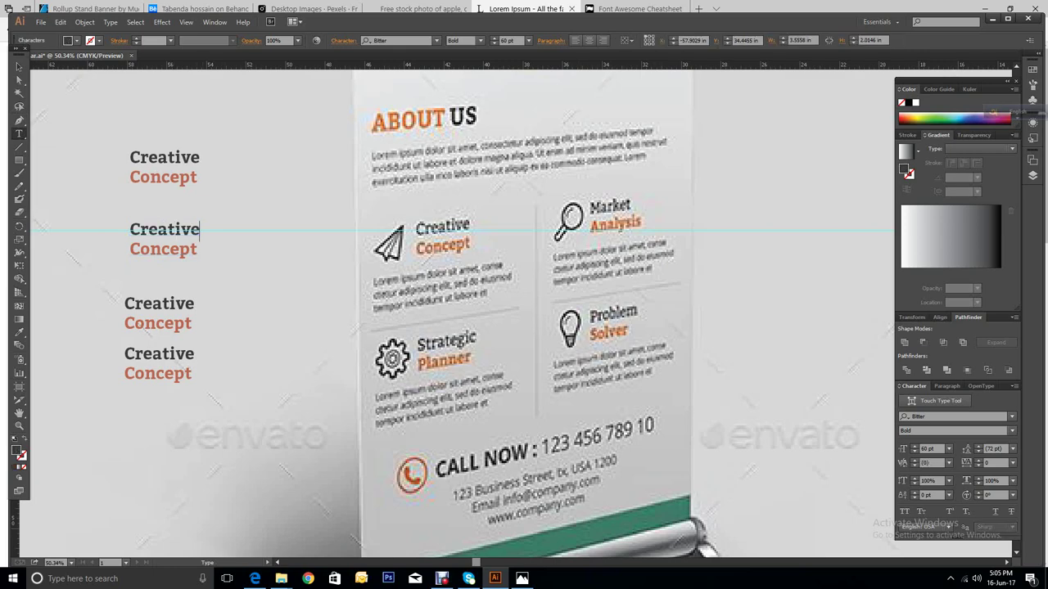
pyautogui.press('BackSpace')
pyautogui.press('BackSpace')
pyautogui.press('BackSpace')
pyautogui.press('BackSpace')
pyautogui.press('BackSpace')
pyautogui.press('BackSpace')
pyautogui.press('BackSpace')
pyautogui.press('BackSpace')
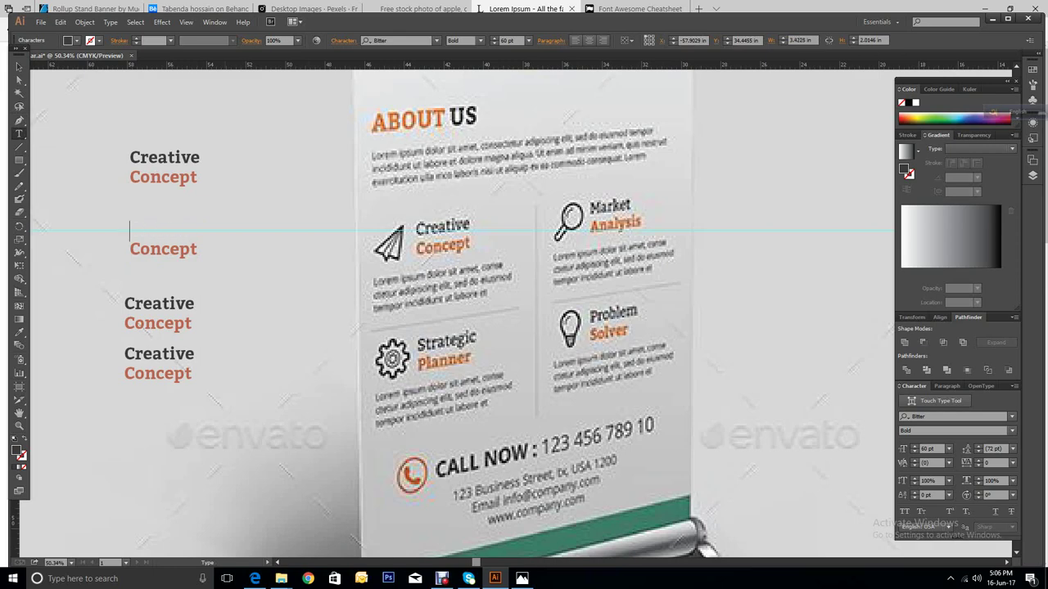
pyautogui.write('Market')
# Step: Replace the orange second line of the second heading with "Analysis"
pyautogui.click(198, 249)
pyautogui.press('BackSpace')
pyautogui.press('BackSpace')
pyautogui.press('BackSpace')
pyautogui.press('BackSpace')
pyautogui.press('BackSpace')
pyautogui.press('BackSpace')
pyautogui.press('BackSpace')
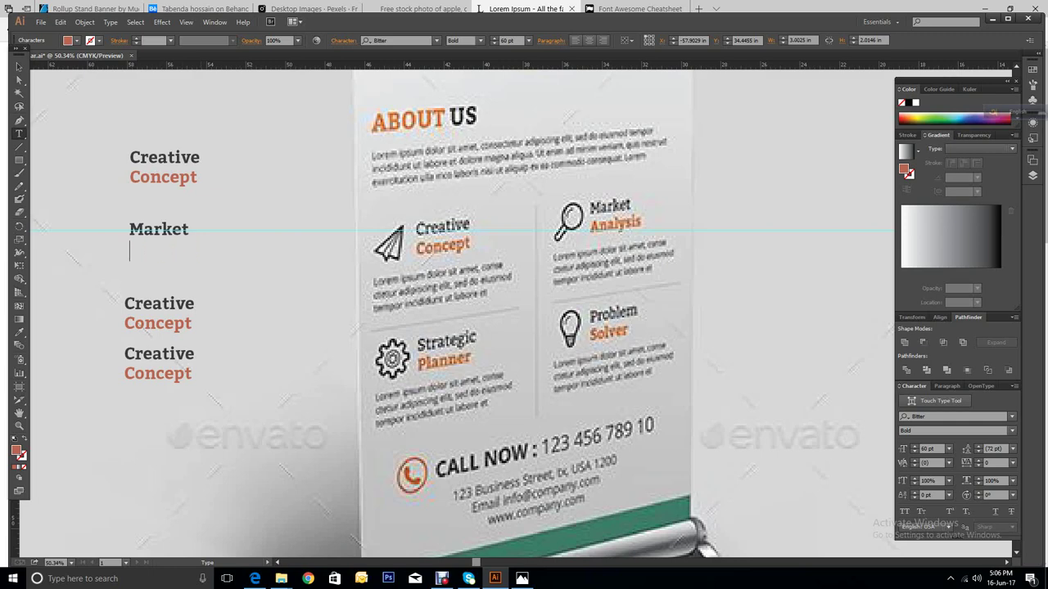
pyautogui.write('Analysis')
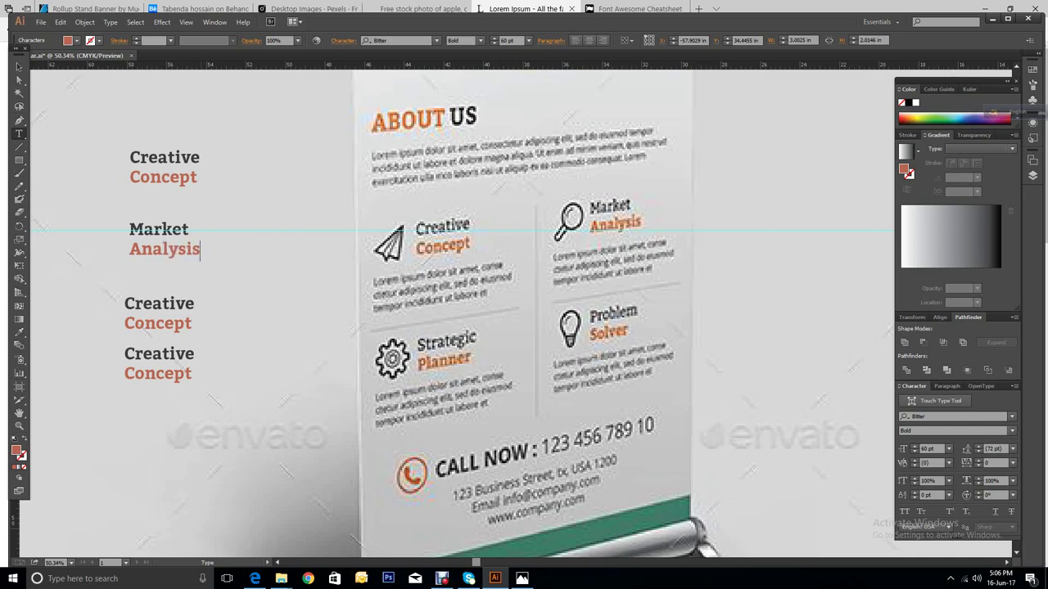
# Step: Replace the first line of the third heading with "Strategic"
pyautogui.click(194, 304)
pyautogui.press('BackSpace')
pyautogui.press('BackSpace')
pyautogui.press('BackSpace')
pyautogui.press('BackSpace')
pyautogui.press('BackSpace')
pyautogui.press('BackSpace')
pyautogui.press('BackSpace')
pyautogui.press('BackSpace')
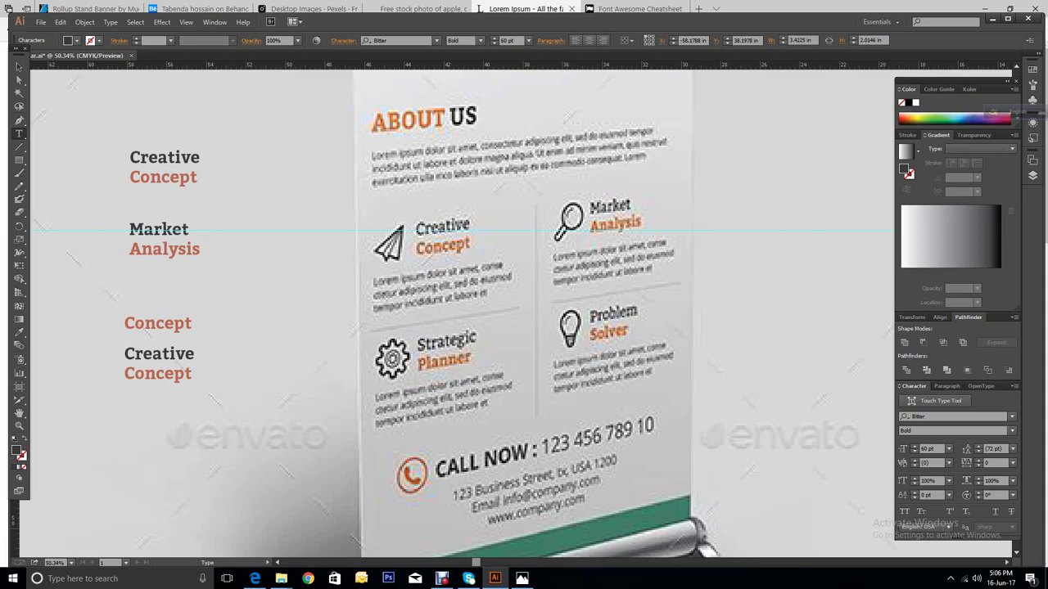
pyautogui.write('Strategic')
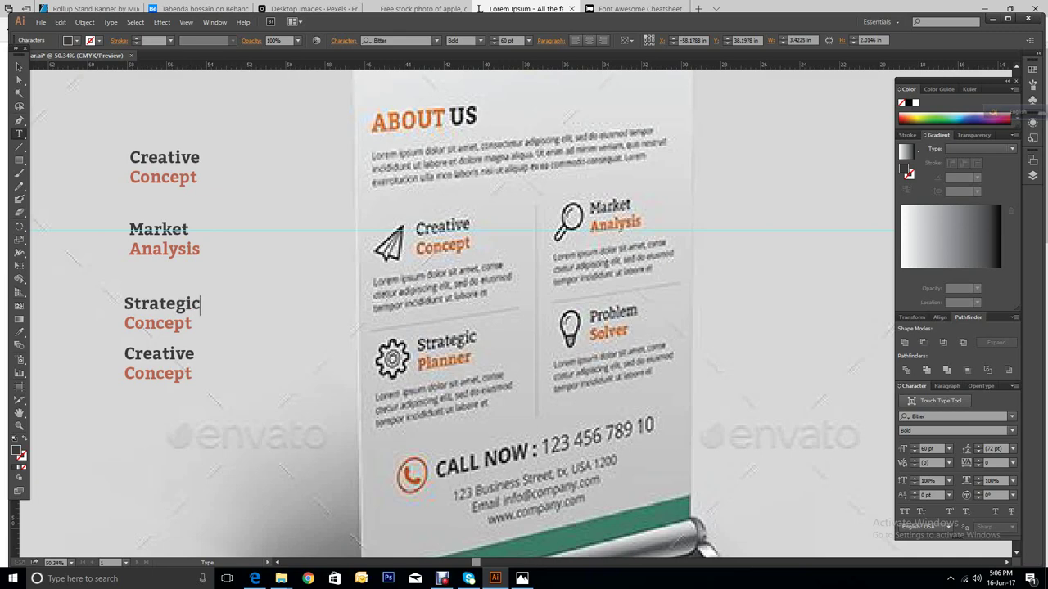
# Step: Replace the orange second line of the third heading with "Planner"
pyautogui.press('Down')
pyautogui.press('BackSpace')
pyautogui.press('BackSpace')
pyautogui.press('BackSpace')
pyautogui.press('BackSpace')
pyautogui.press('BackSpace')
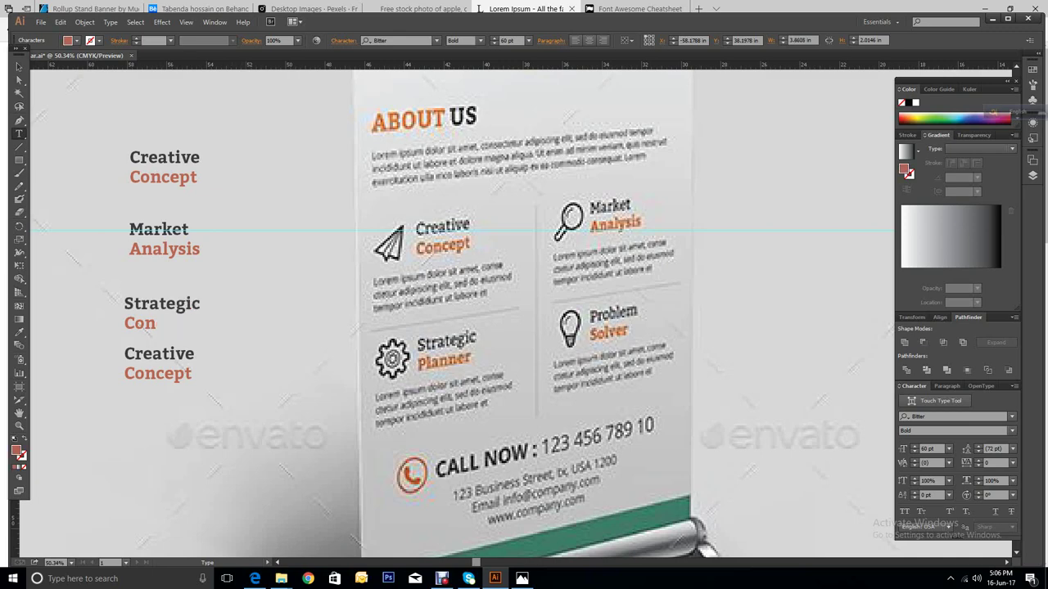
pyautogui.press('BackSpace')
pyautogui.press('BackSpace')
pyautogui.write('Planner')
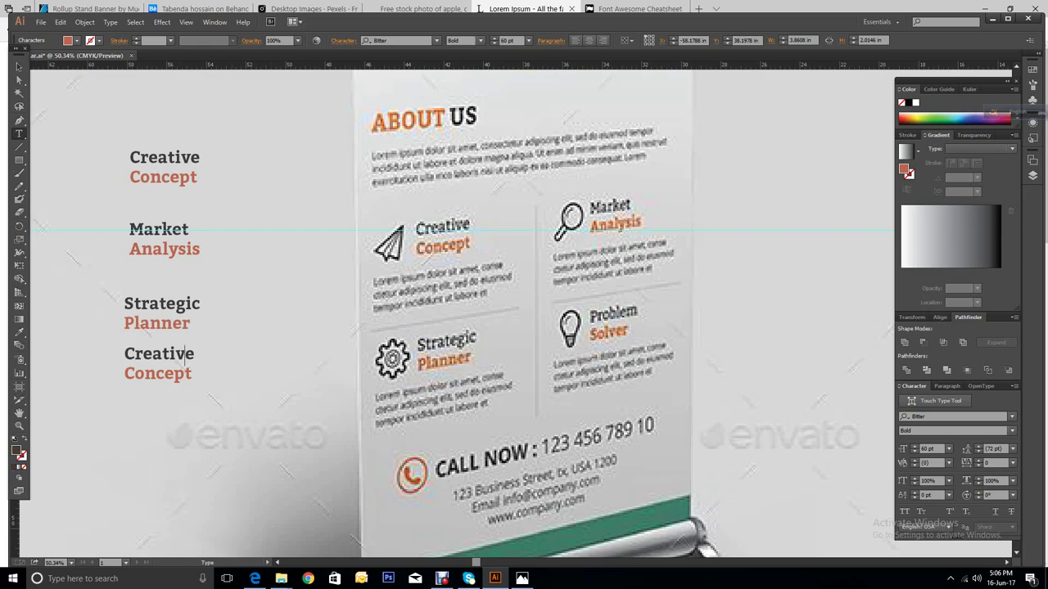
# Step: Replace the first line of the fourth heading with "Problem"
pyautogui.click(194, 356)
pyautogui.press('BackSpace')
pyautogui.press('BackSpace')
pyautogui.press('BackSpace')
pyautogui.press('BackSpace')
pyautogui.press('BackSpace')
pyautogui.press('BackSpace')
pyautogui.press('BackSpace')
pyautogui.press('BackSpace')
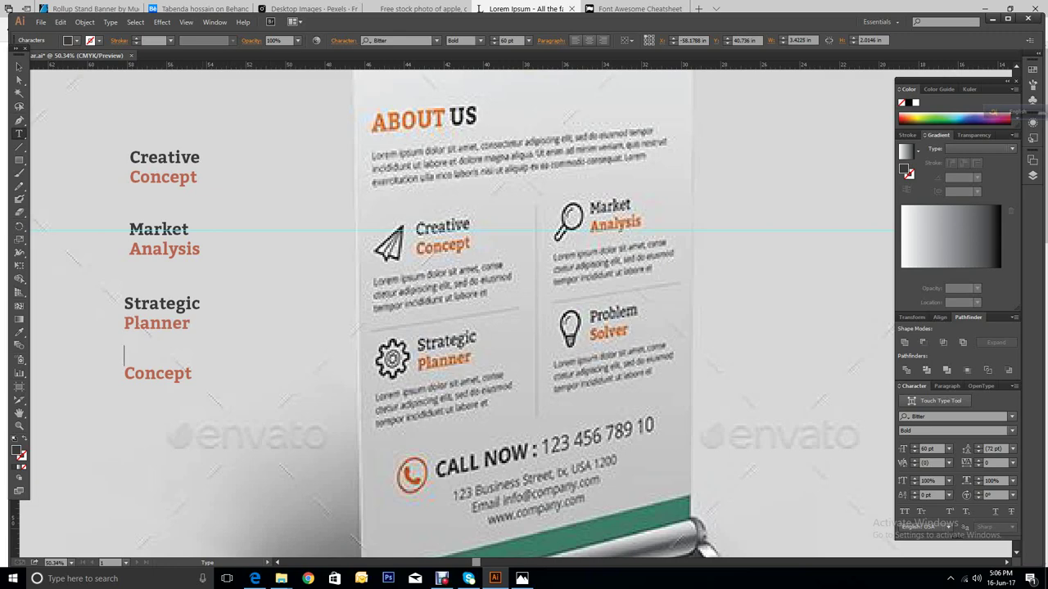
pyautogui.write('Problem')
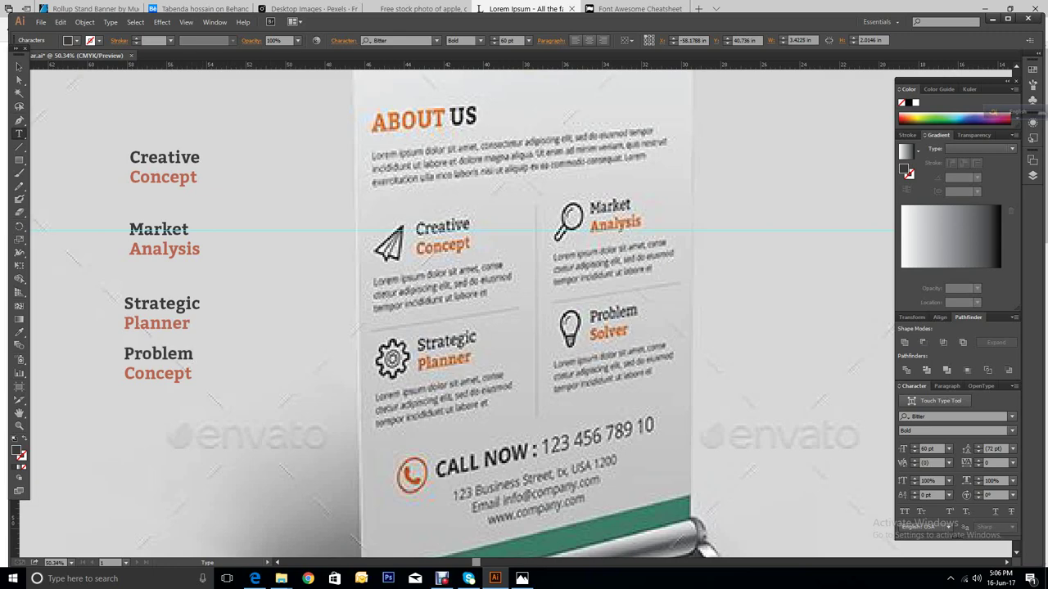
# Step: Replace the orange second line of the fourth heading with "Solver" and finish editing the text
pyautogui.click(193, 374)
pyautogui.press('BackSpace')
pyautogui.press('BackSpace')
pyautogui.press('BackSpace')
pyautogui.press('BackSpace')
pyautogui.press('BackSpace')
pyautogui.press('BackSpace')
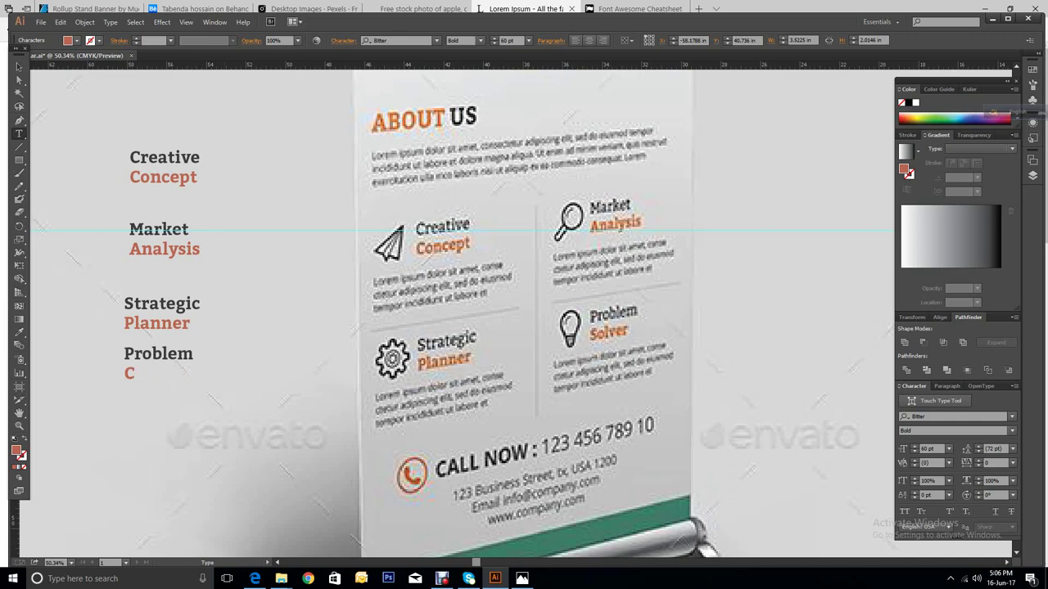
pyautogui.press('BackSpace')
pyautogui.write('Solver')
pyautogui.press('Escape')
# Step: Examine the reference banner's four-feature grid, its divider lines and the contact block beneath it
pyautogui.hotkey('ctrl', '-')
pyautogui.hotkey('ctrl', '-')
pyautogui.hotkey('ctrl', '-')
pyautogui.hotkey('ctrl', '-')
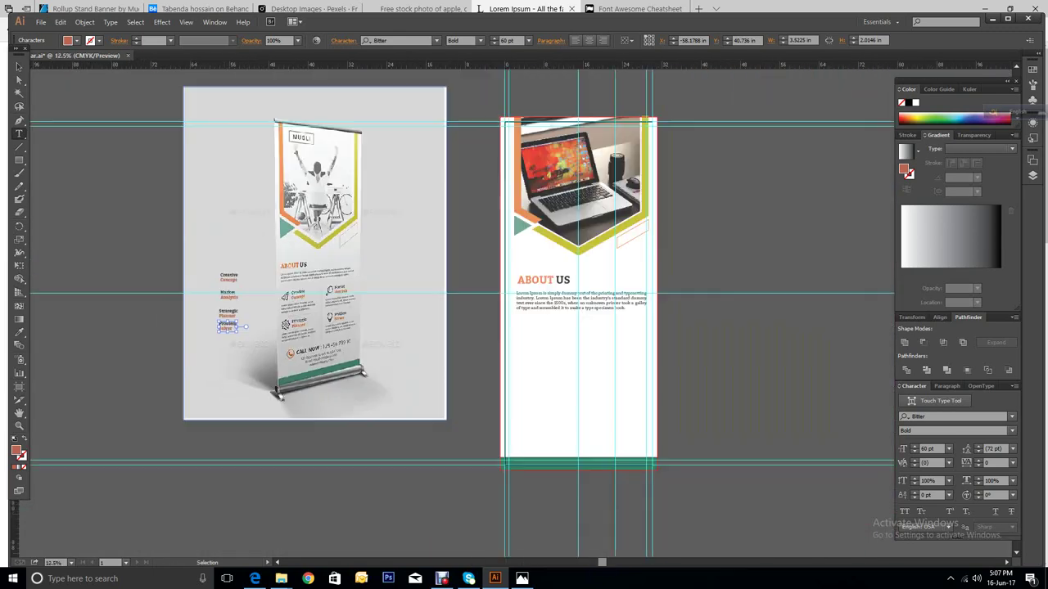
pyautogui.doubleClick(233, 329)
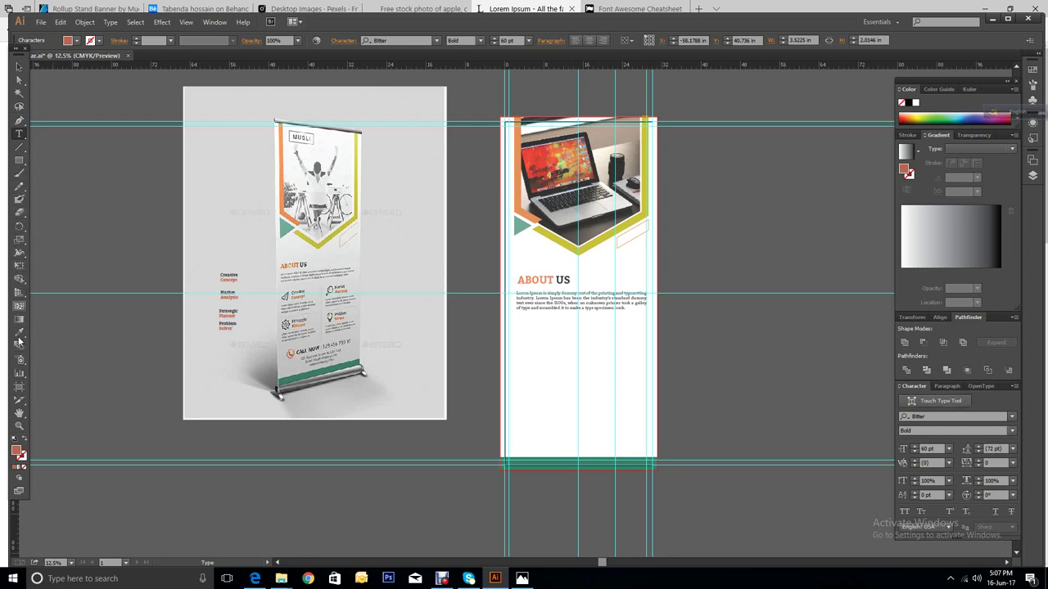
pyautogui.click(19, 425)
pyautogui.moveTo(273, 289); pyautogui.dragTo(373, 377)
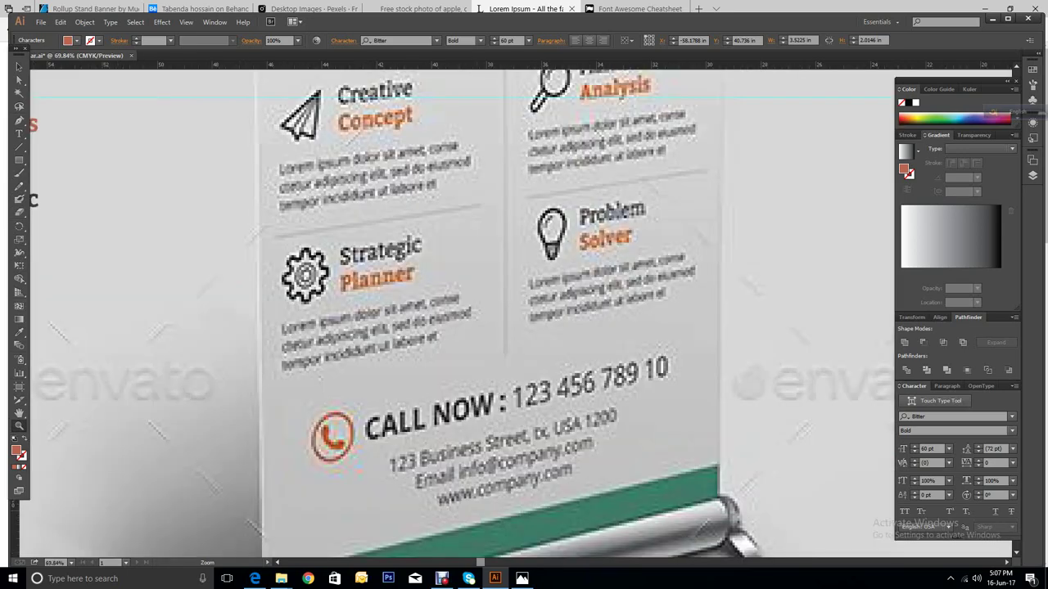
pyautogui.scroll(1, 453, 314)
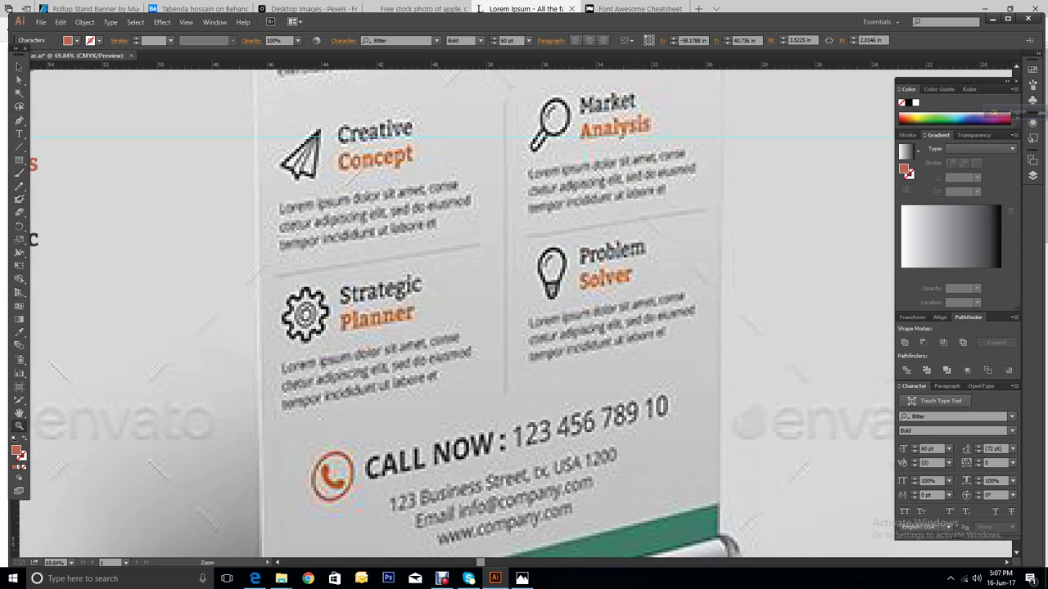
pyautogui.hotkey('ctrl', '-')
pyautogui.hotkey('ctrl', '-')
pyautogui.hotkey('ctrl', '-')
pyautogui.hotkey('ctrl', '-')
pyautogui.hotkey('ctrl', '-')
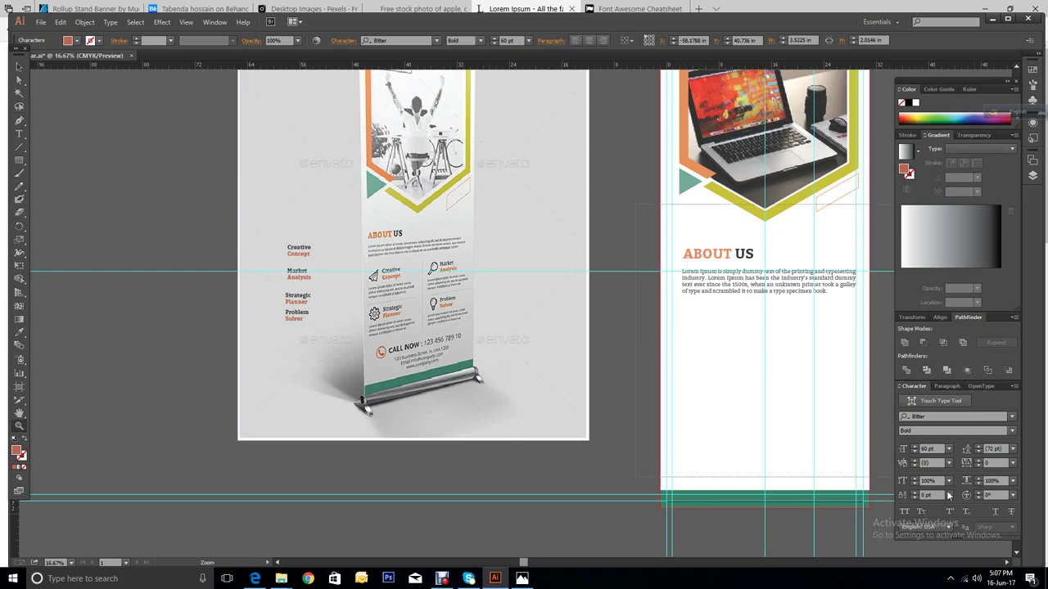
# Step: Draw a vertical line about 15.49 in long on the banner's centre guide below the ABOUT US paragraph, with a dark gray stroke
pyautogui.hotkey('ctrl', '+')
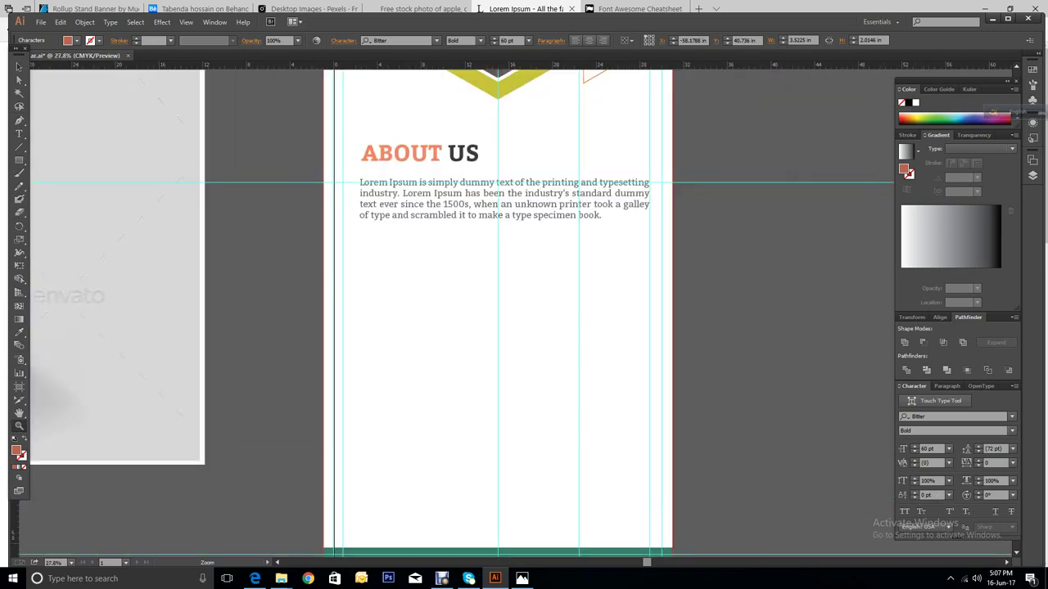
pyautogui.click(16, 148)
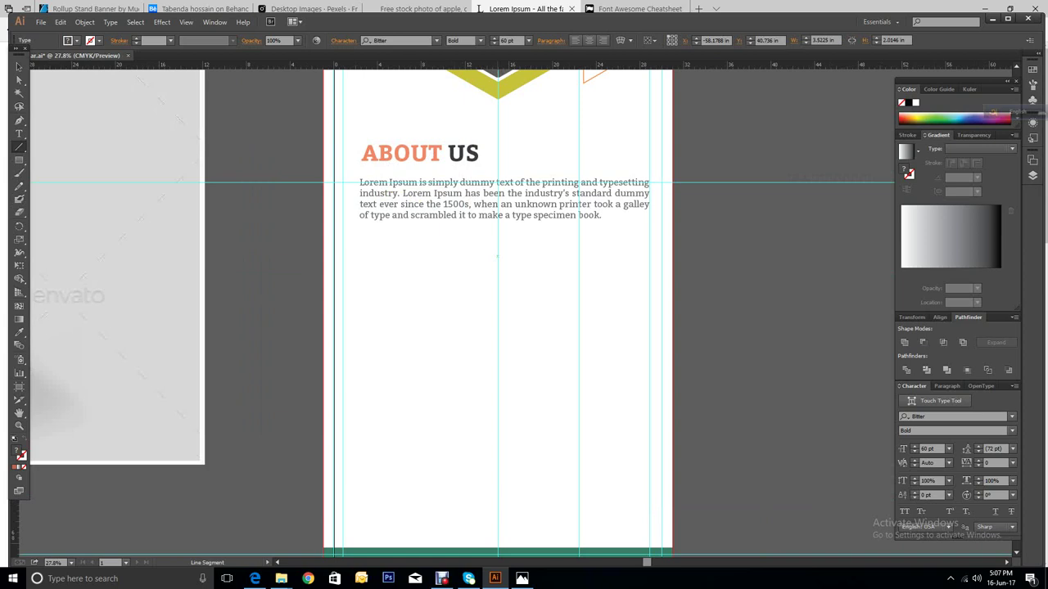
pyautogui.moveTo(497, 257); pyautogui.dragTo(497, 425)
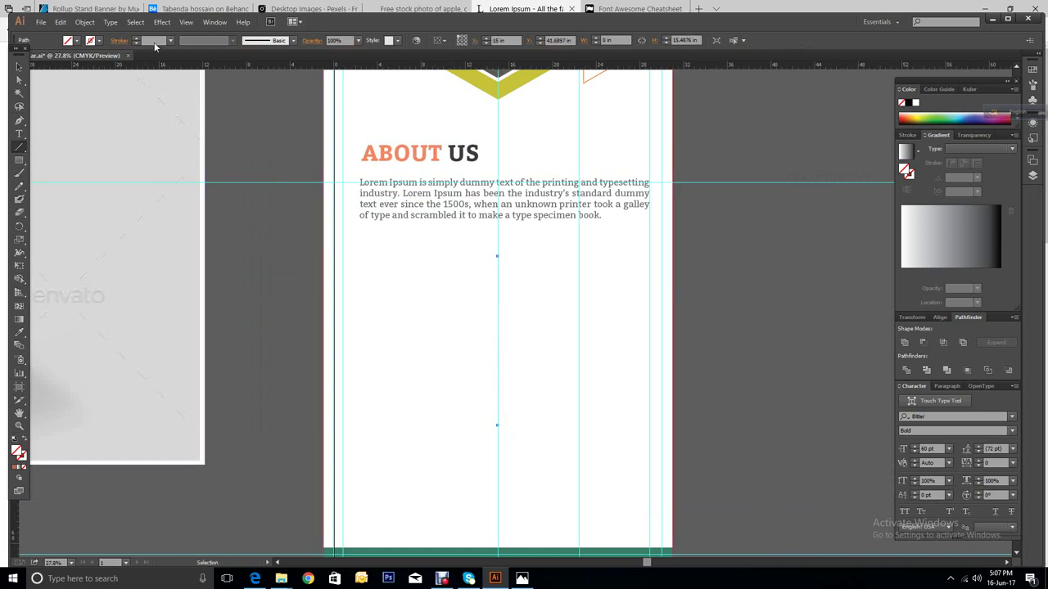
pyautogui.click(98, 41)
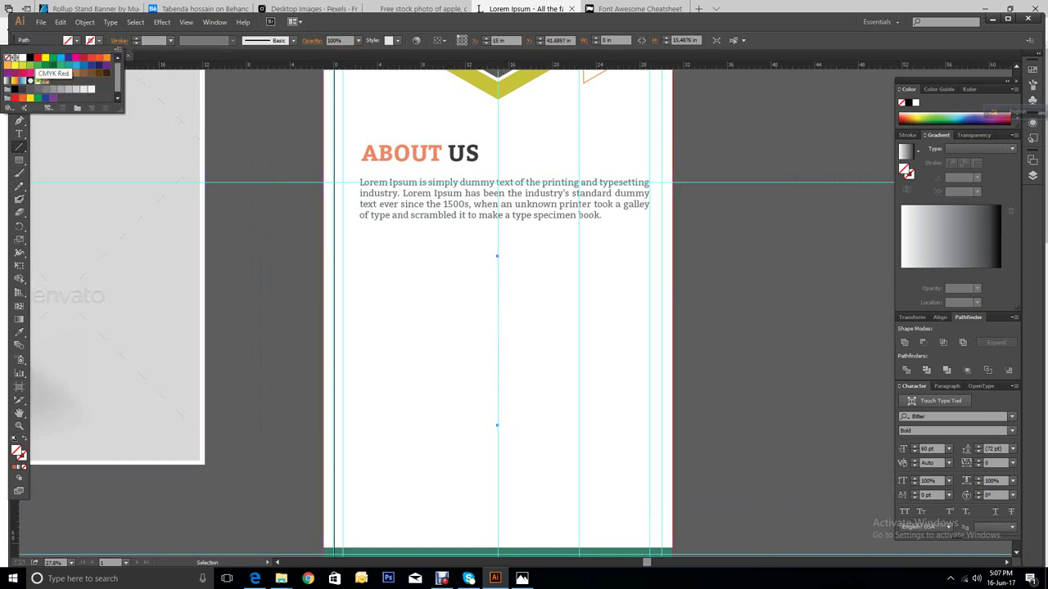
pyautogui.click(14, 88)
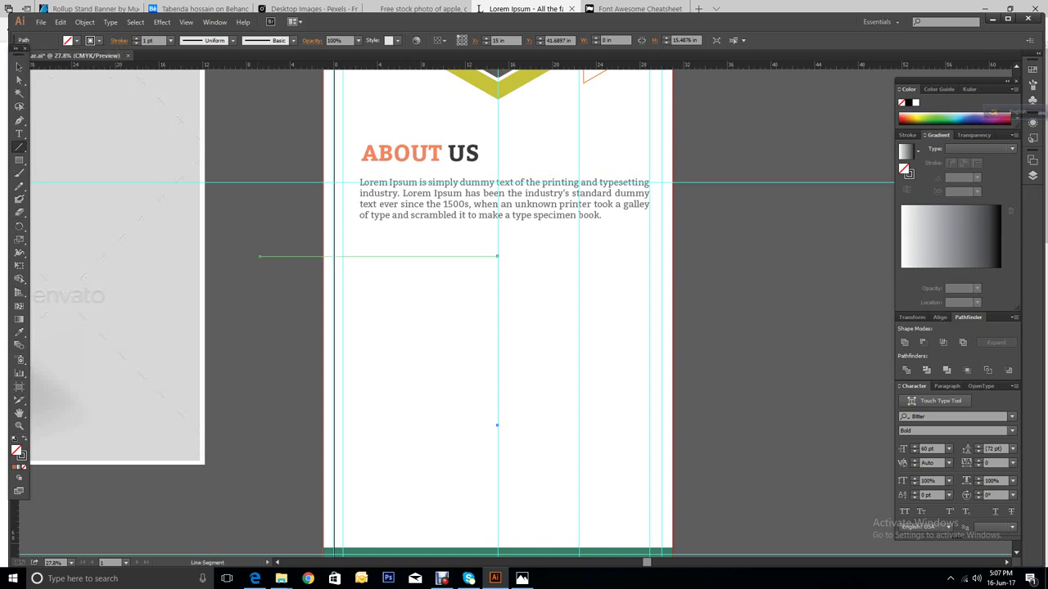
# Step: Set the vertical divider's stroke weight to 12 pt and deselect it
pyautogui.click(139, 40)
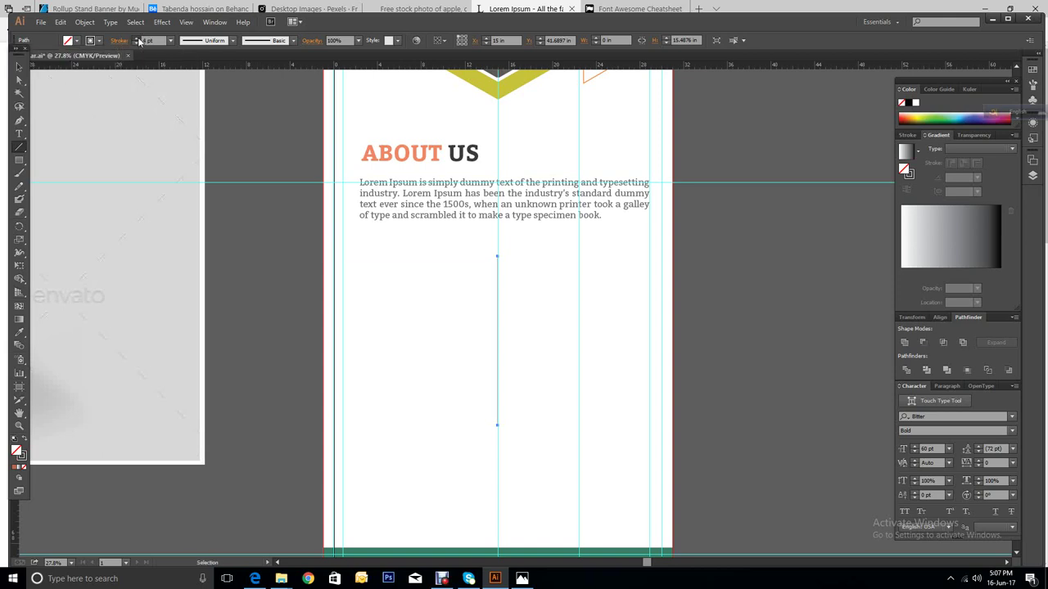
pyautogui.click(139, 39)
pyautogui.click(140, 39)
pyautogui.click(139, 40)
pyautogui.click(139, 40)
pyautogui.click(139, 40)
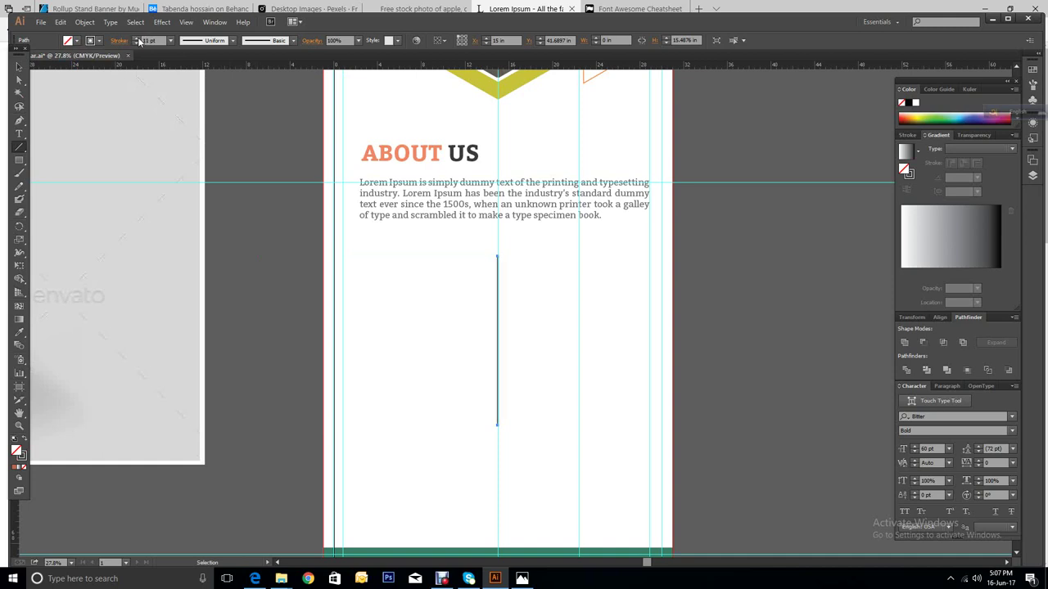
pyautogui.click(139, 39)
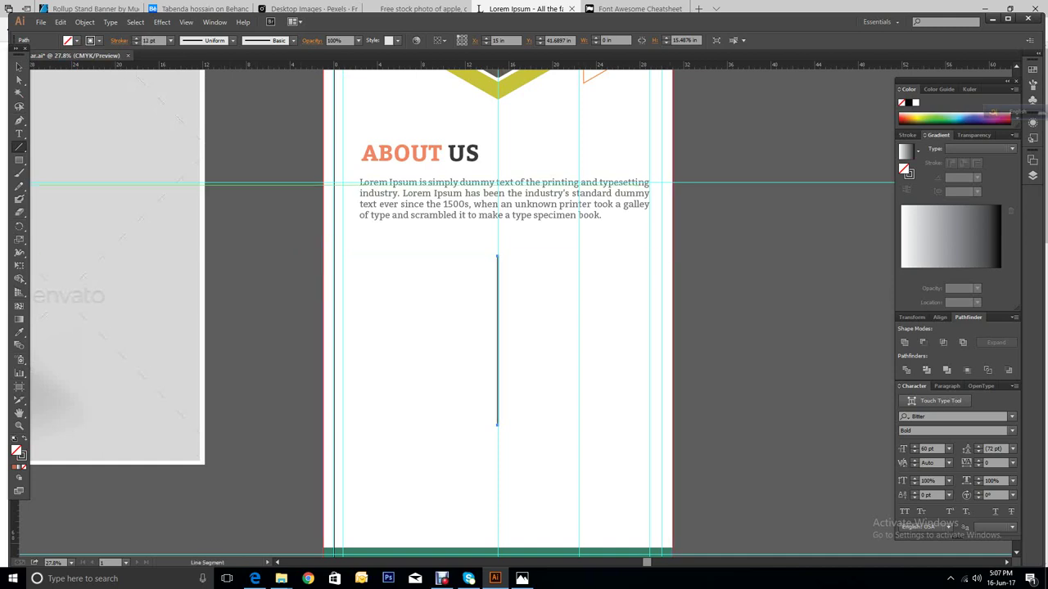
pyautogui.click(19, 66)
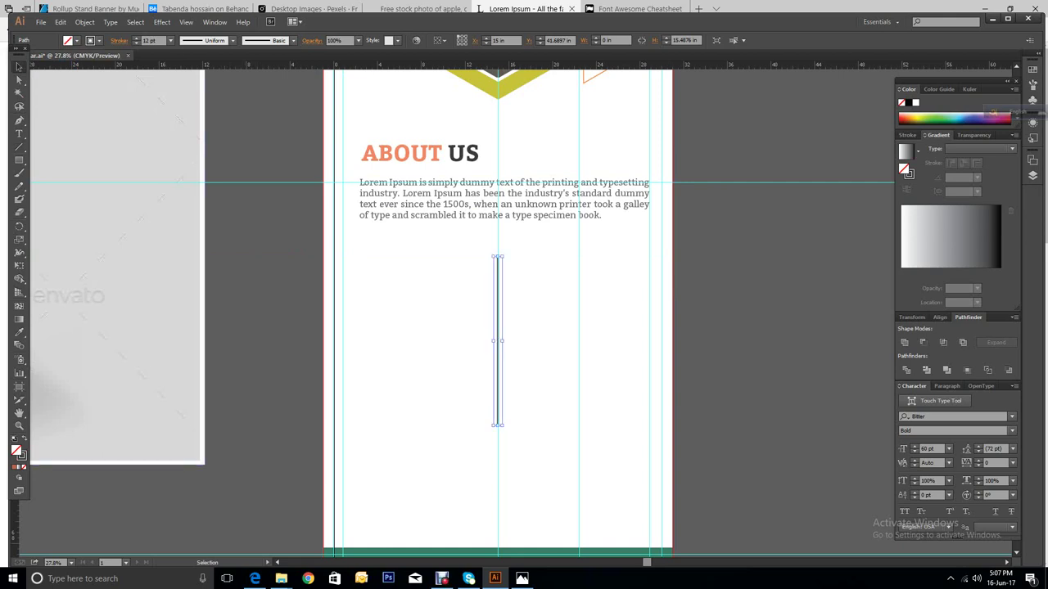
pyautogui.hotkey('ctrl', 'shift', 'a')
# Step: Place a horizontal guide through the midpoint of the vertical divider
pyautogui.click(278, 562)
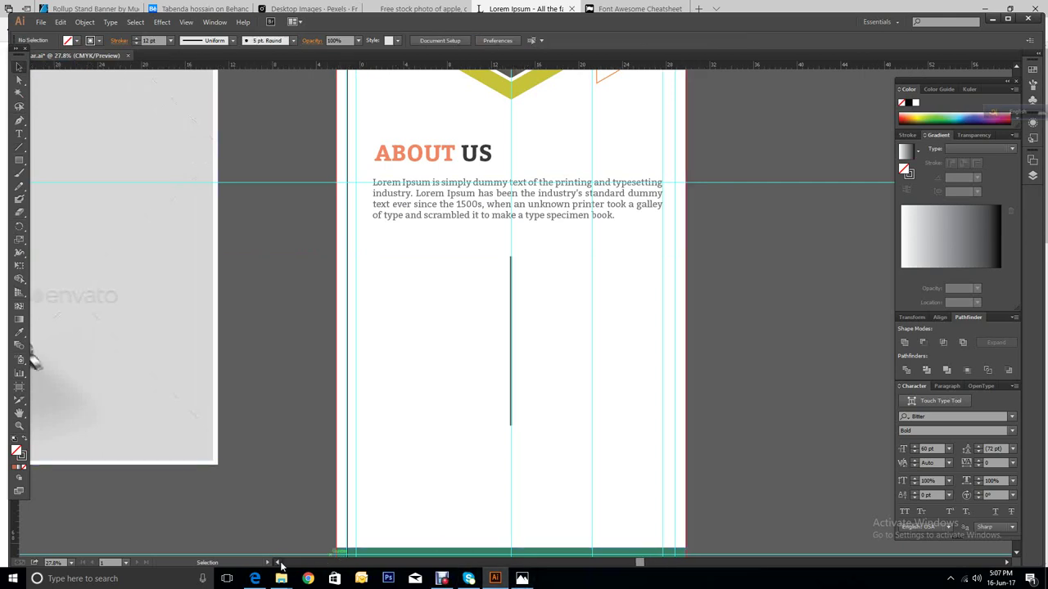
pyautogui.moveTo(279, 563); pyautogui.dragTo(279, 563)
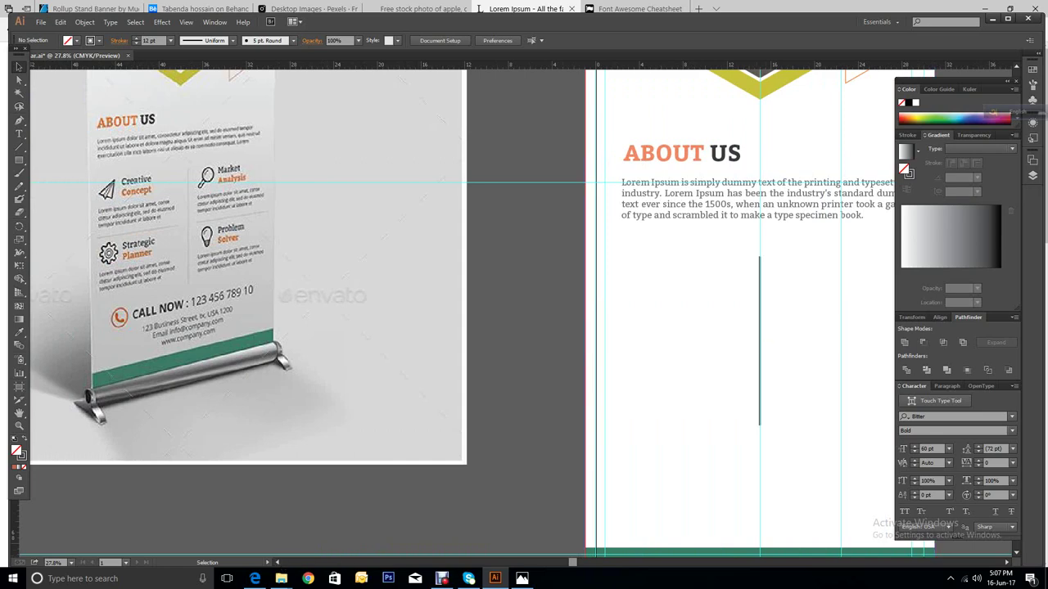
pyautogui.click(761, 344)
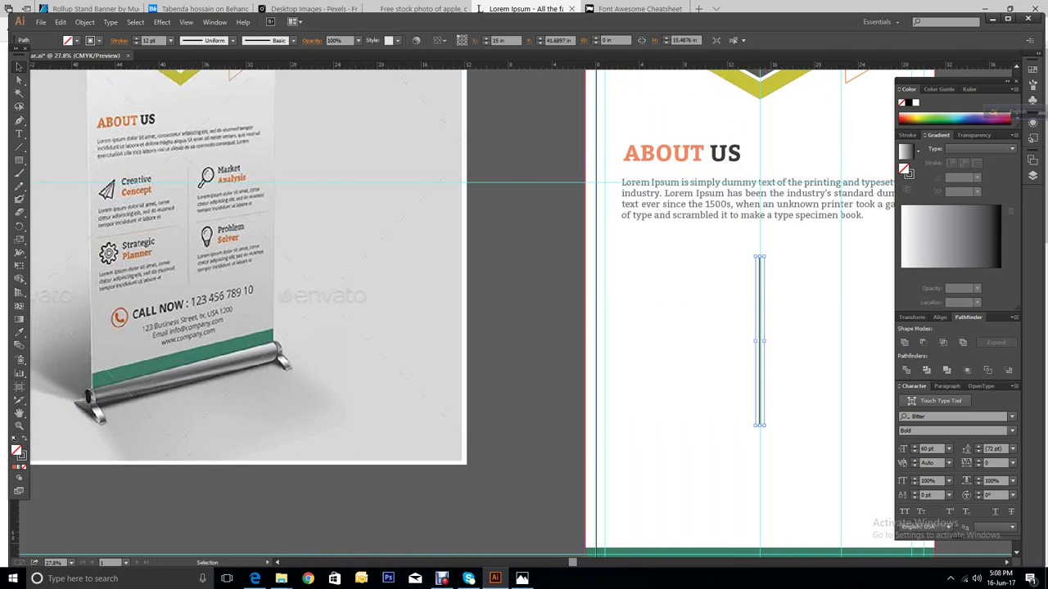
pyautogui.moveTo(524, 65); pyautogui.dragTo(524, 341)
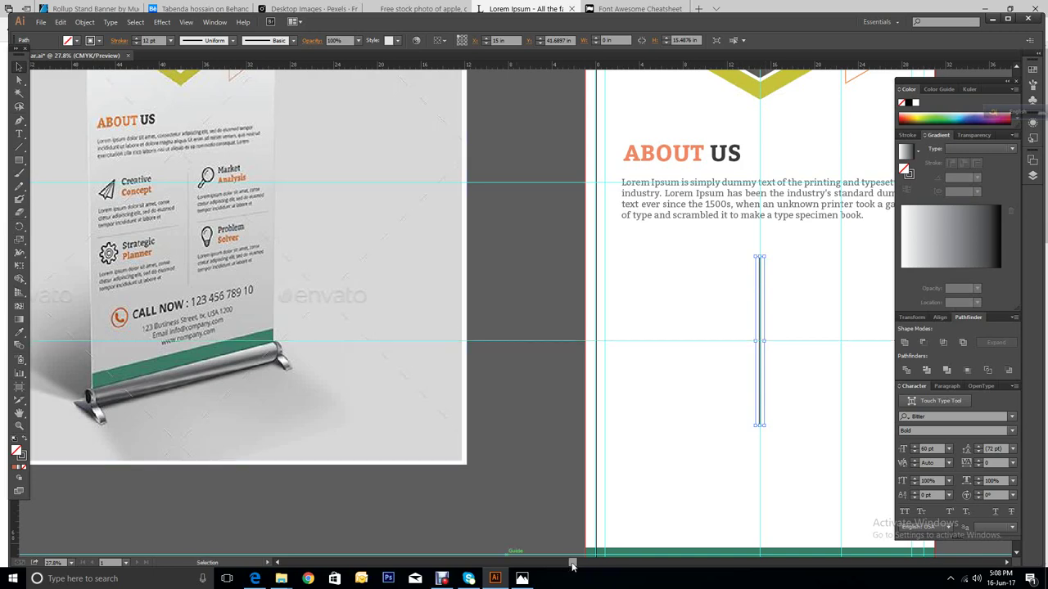
# Step: Draw a horizontal divider about 11.61 in long along the guide, right of the vertical divider, and copy it to the left side
pyautogui.moveTo(572, 563); pyautogui.dragTo(595, 582)
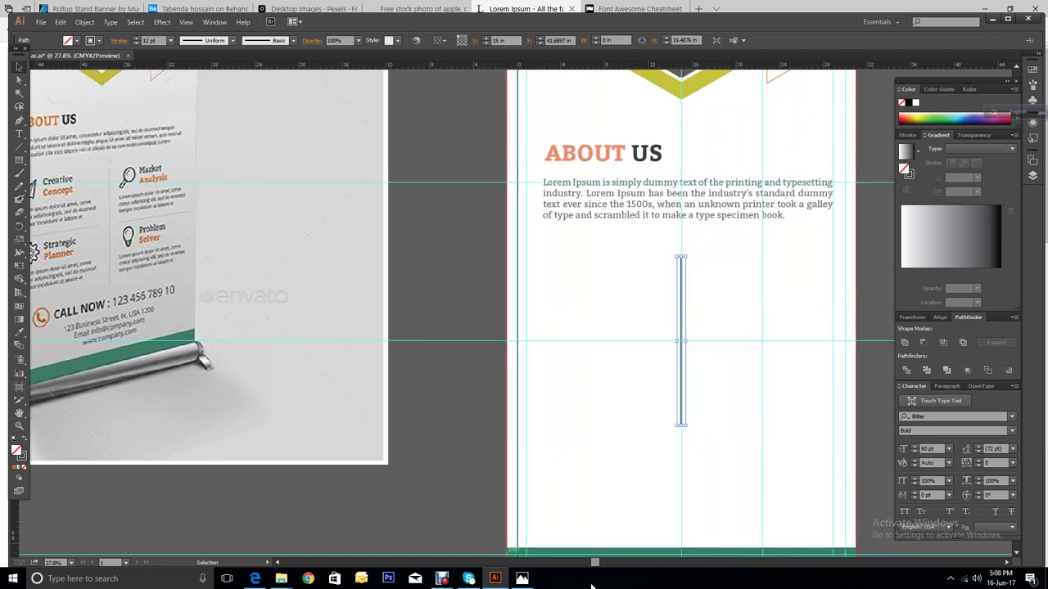
pyautogui.click(19, 148)
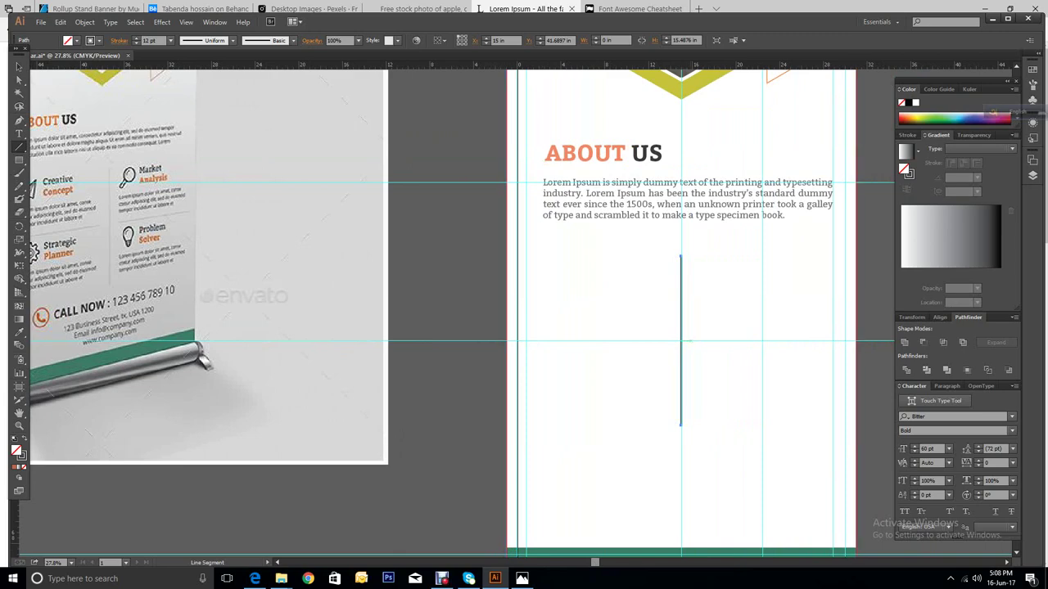
pyautogui.moveTo(683, 341); pyautogui.dragTo(763, 340)
pyautogui.moveTo(763, 340); pyautogui.dragTo(817, 340)
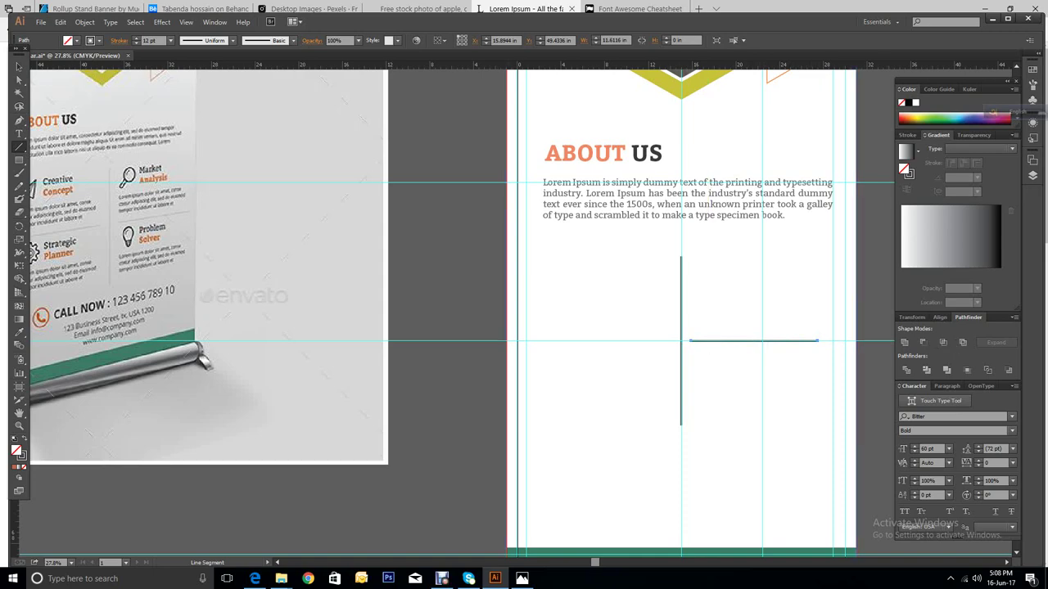
pyautogui.click(19, 67)
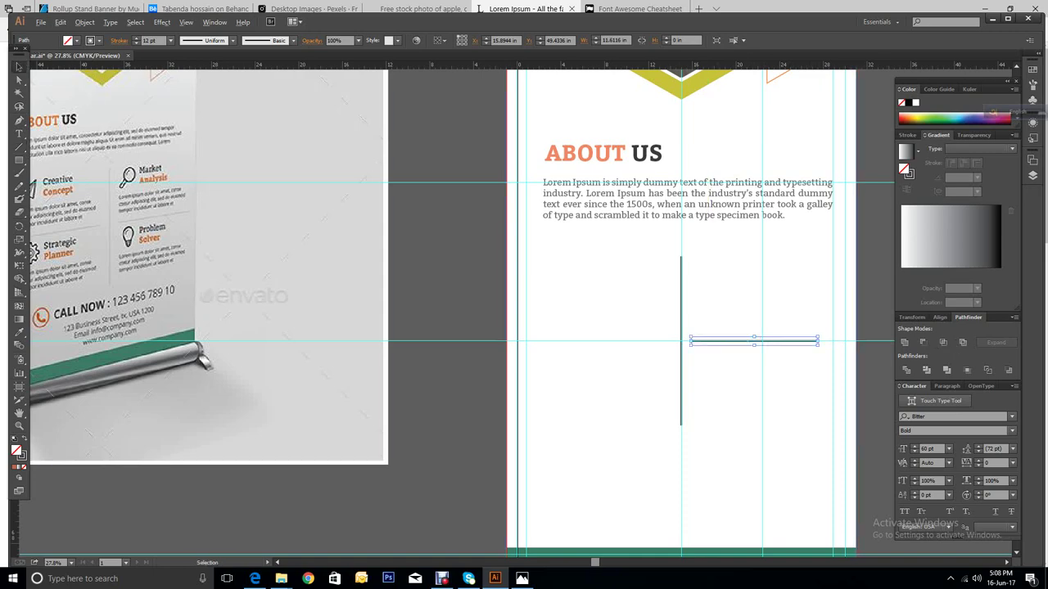
pyautogui.moveTo(753, 341); pyautogui.dragTo(640, 341)
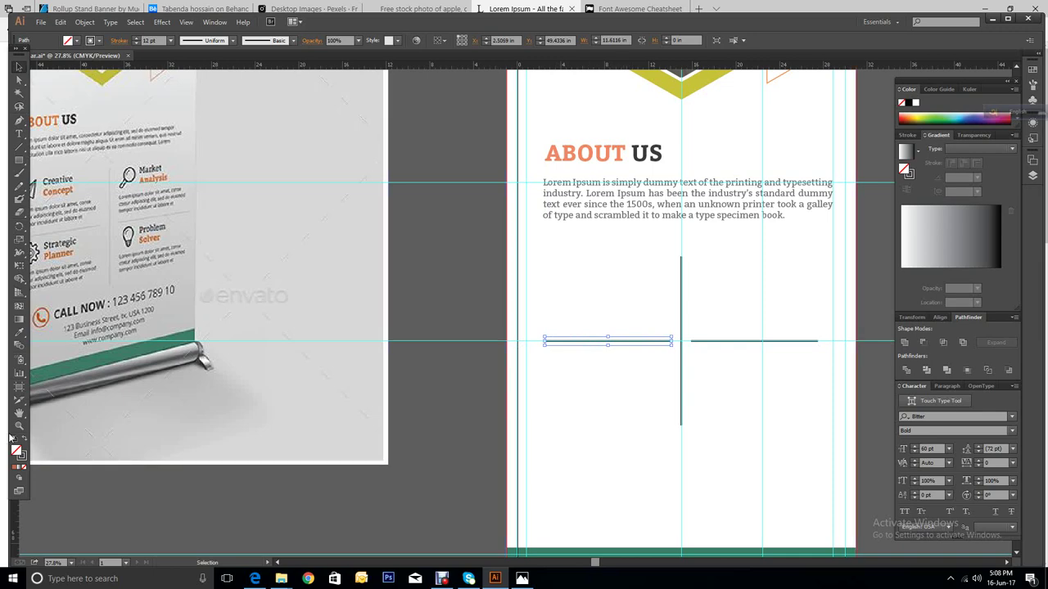
# Step: Move the left horizontal divider slightly up so that it is centred on the horizontal guide
pyautogui.press('z')
pyautogui.hotkey('ctrl', 'shift', 'a')
pyautogui.moveTo(632, 290); pyautogui.dragTo(730, 386)
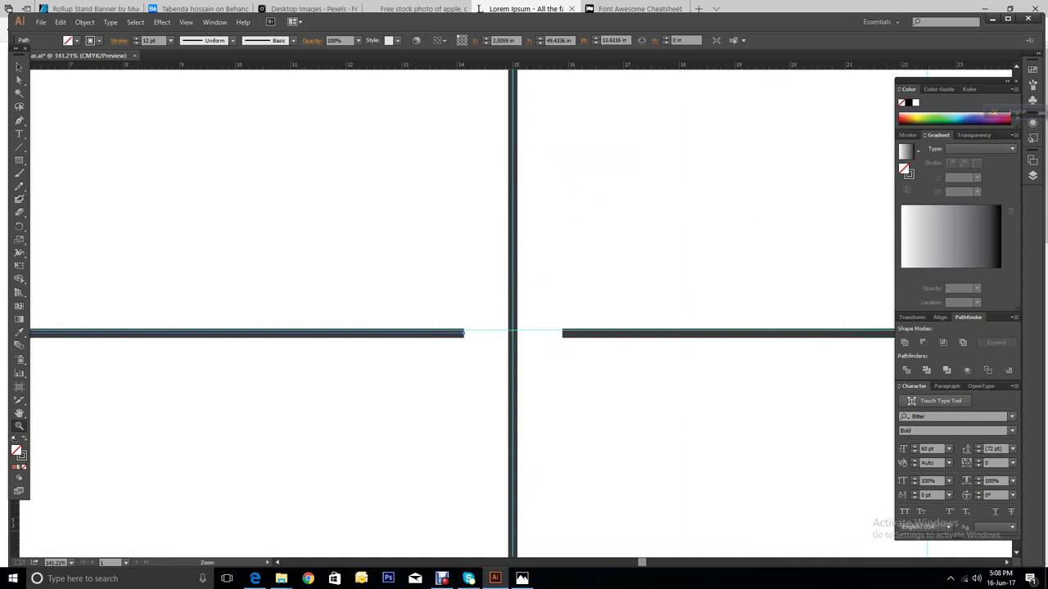
pyautogui.click(20, 66)
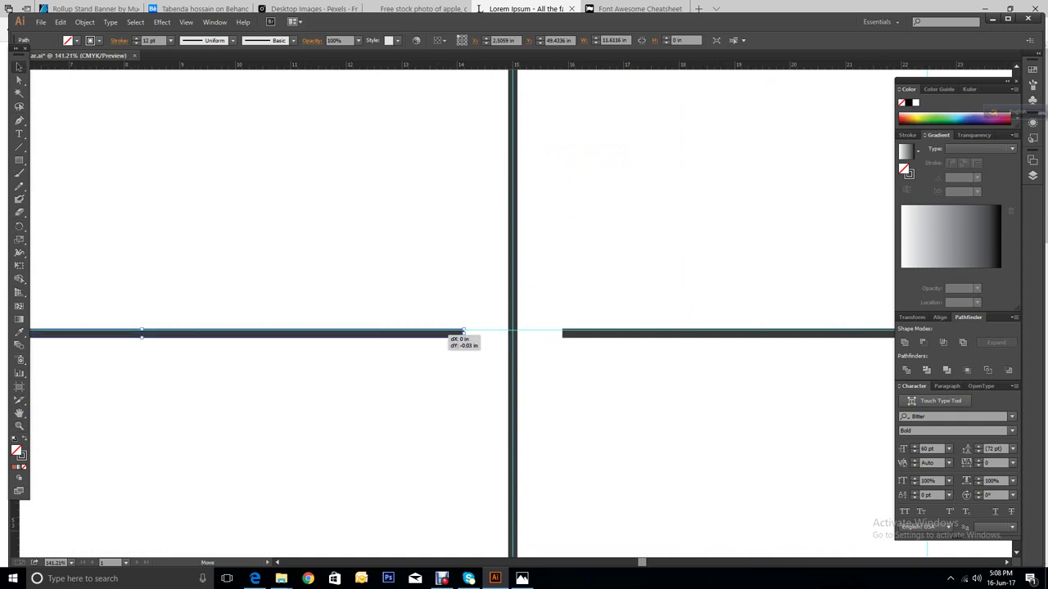
pyautogui.hotkey('ctrl', 'shift', 'a')
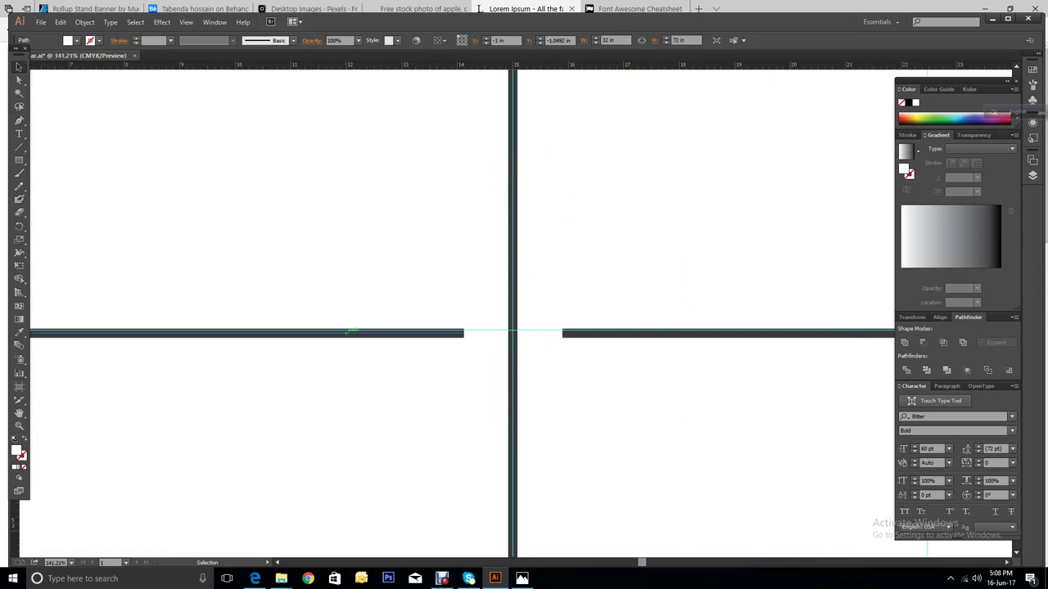
pyautogui.click(347, 334)
pyautogui.moveTo(346, 330); pyautogui.dragTo(352, 328)
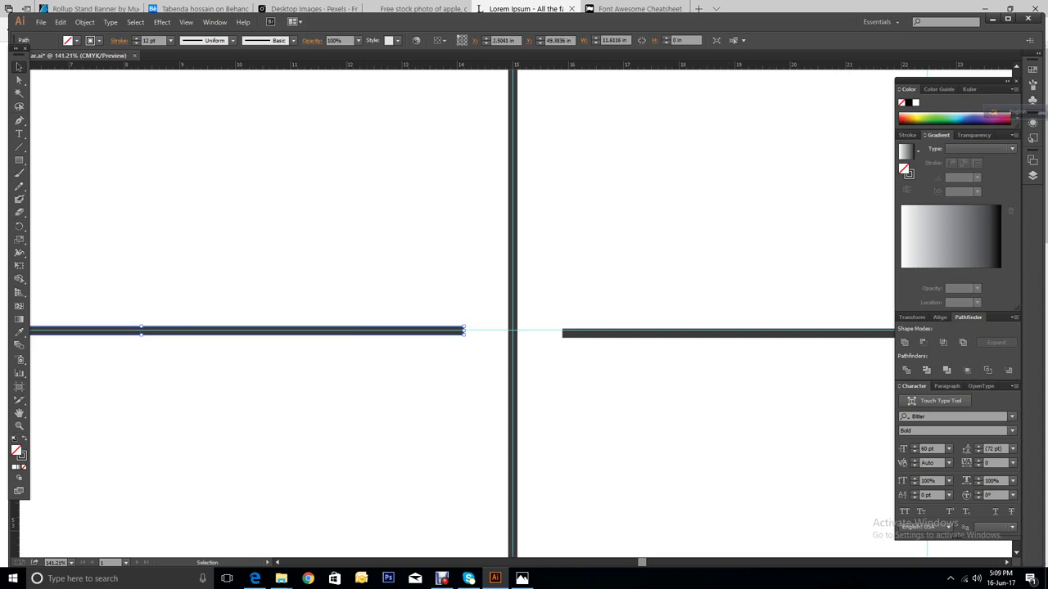
# Step: Move the right horizontal divider slightly up so that it is centred on the horizontal guide, and deselect it
pyautogui.click(728, 333)
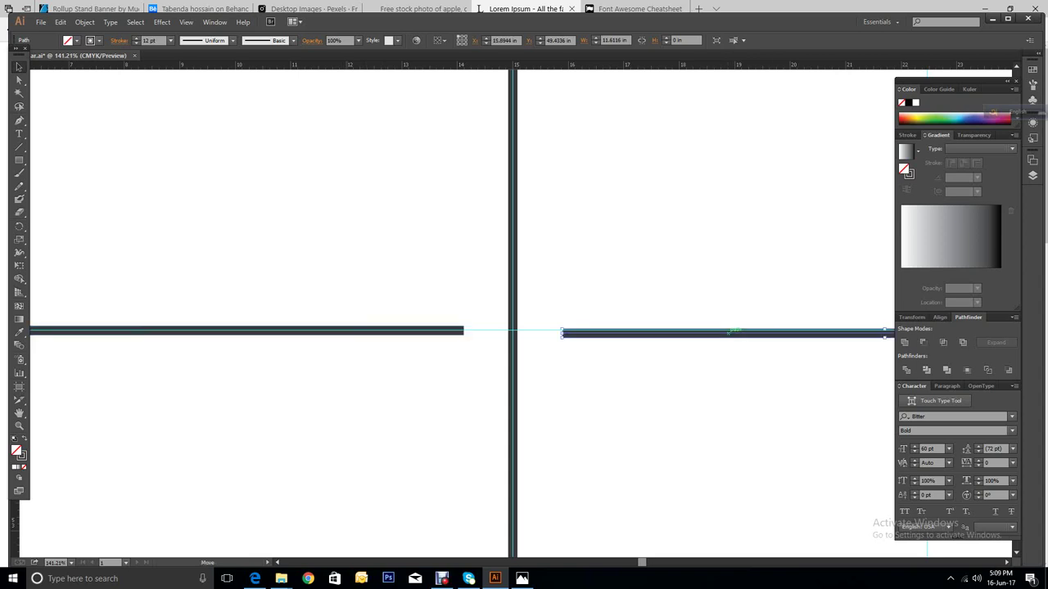
pyautogui.moveTo(728, 333); pyautogui.dragTo(729, 330)
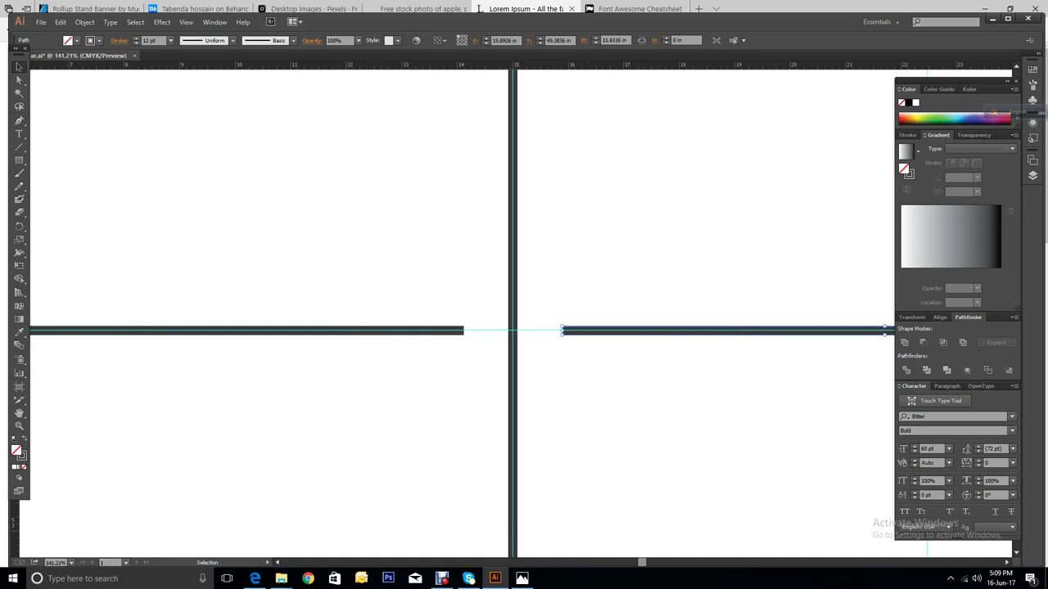
pyautogui.hotkey('ctrl', '-')
pyautogui.hotkey('ctrl', '-')
pyautogui.hotkey('ctrl', '-')
pyautogui.hotkey('ctrl', '-')
pyautogui.hotkey('ctrl', '-')
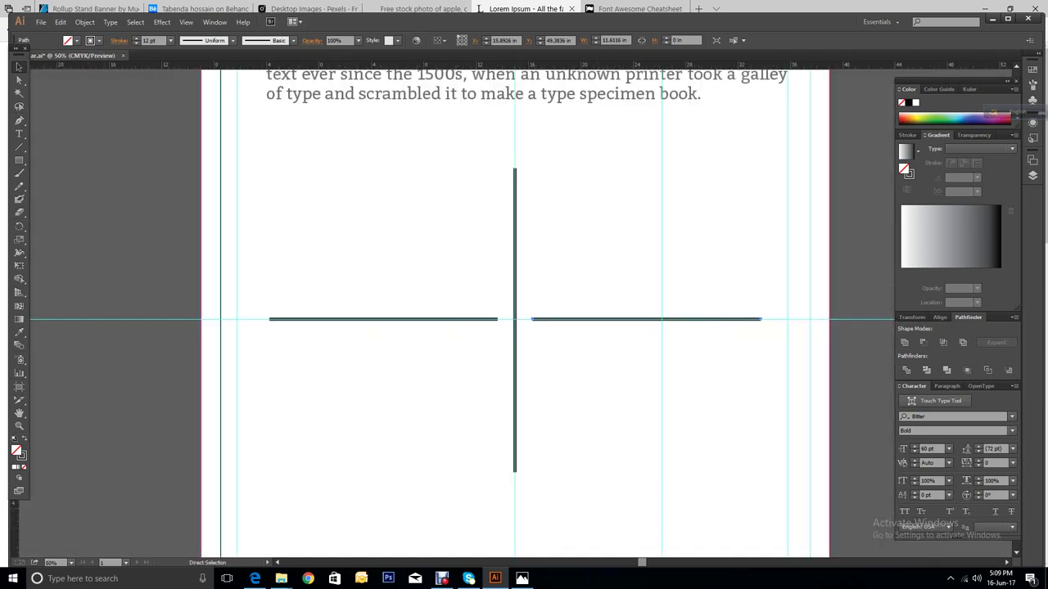
pyautogui.press('v')
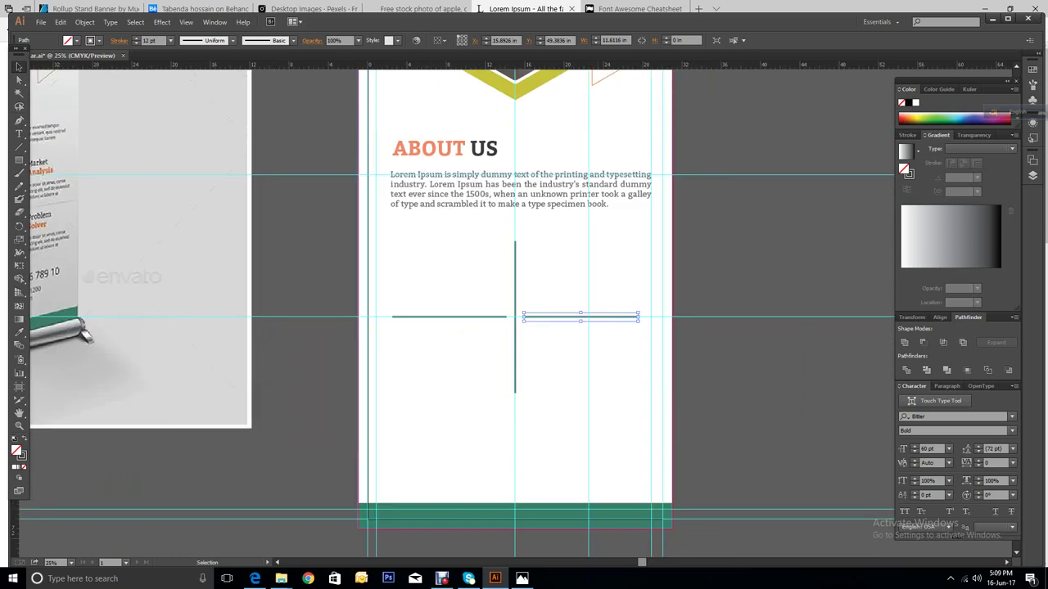
pyautogui.hotkey('ctrl', 'shift', 'a')
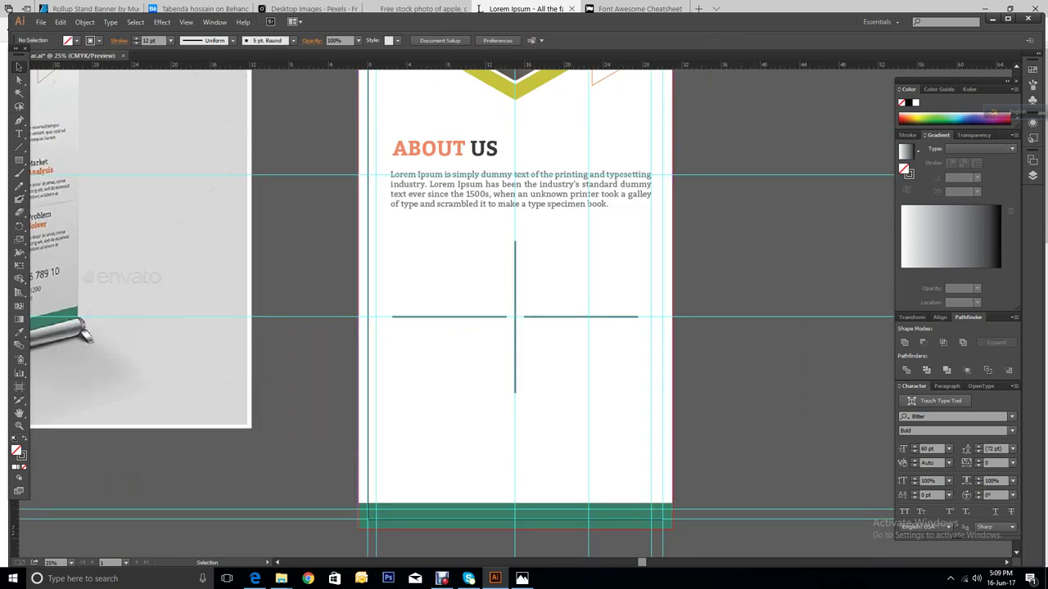
# Step: Look over the banner layout from the header photo down to the green footer bar
pyautogui.scroll(3, 456, 303)
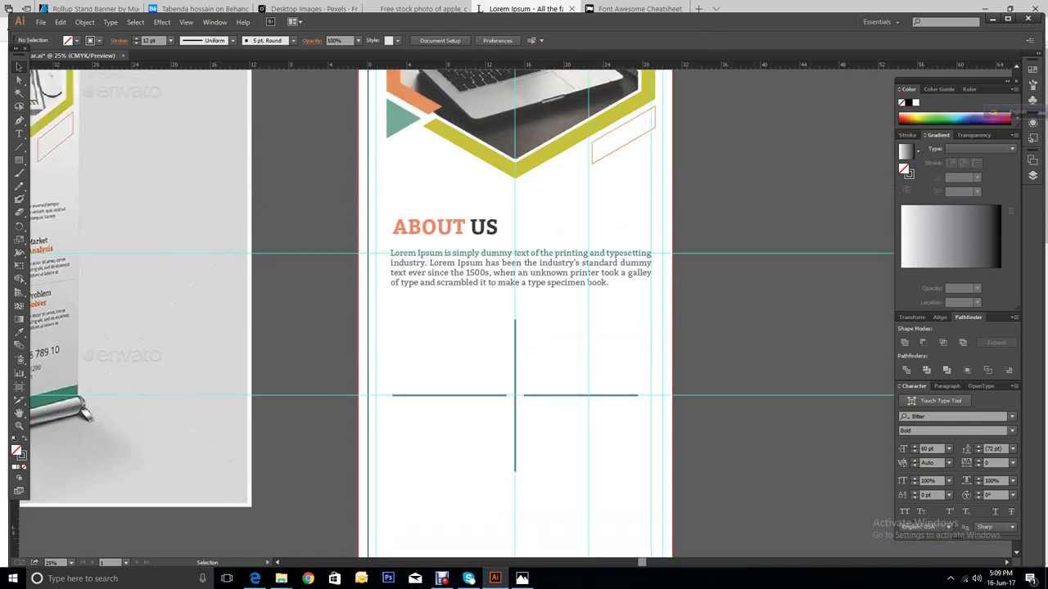
pyautogui.scroll(1, 452, 326)
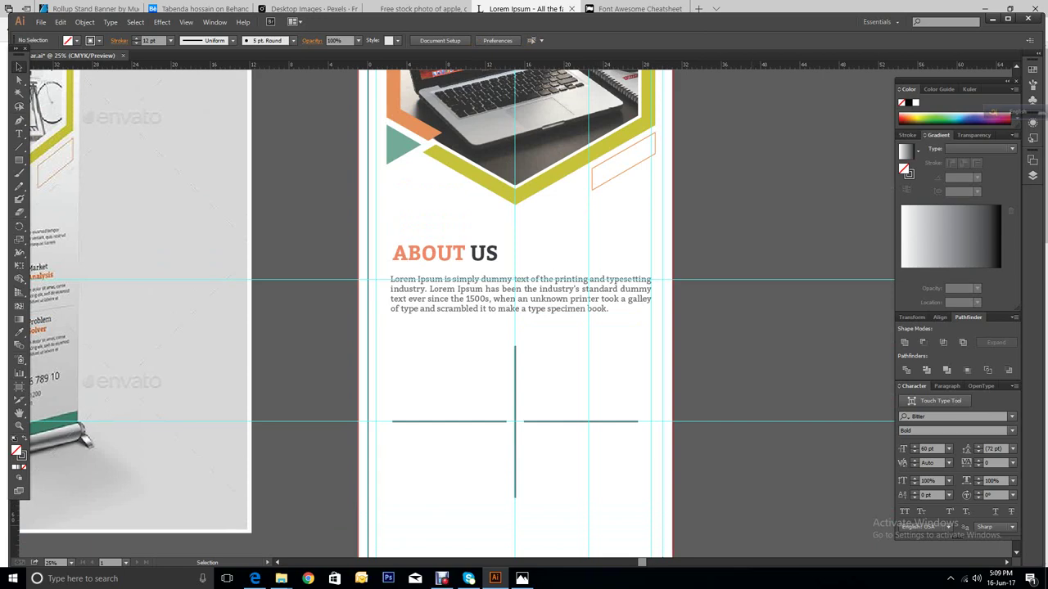
pyautogui.scroll(3, 457, 326)
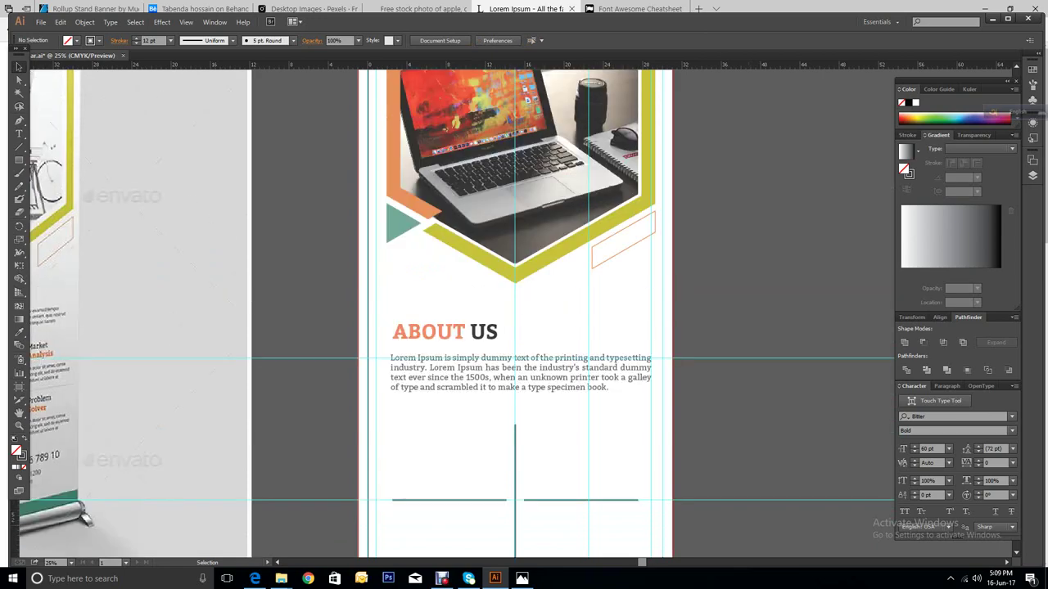
pyautogui.scroll(5, 515, 314)
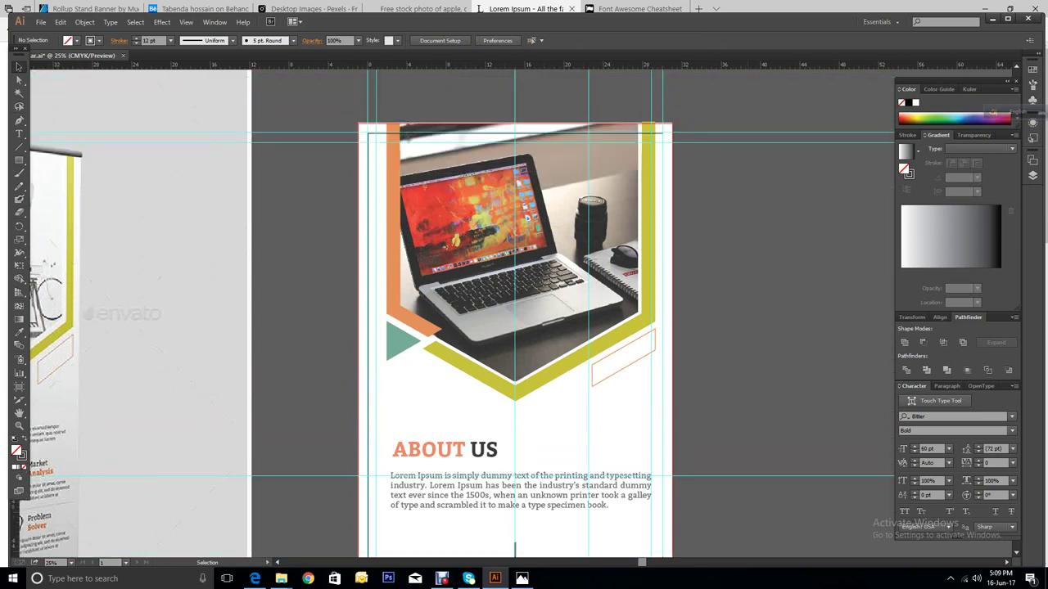
pyautogui.scroll(-10, 515, 314)
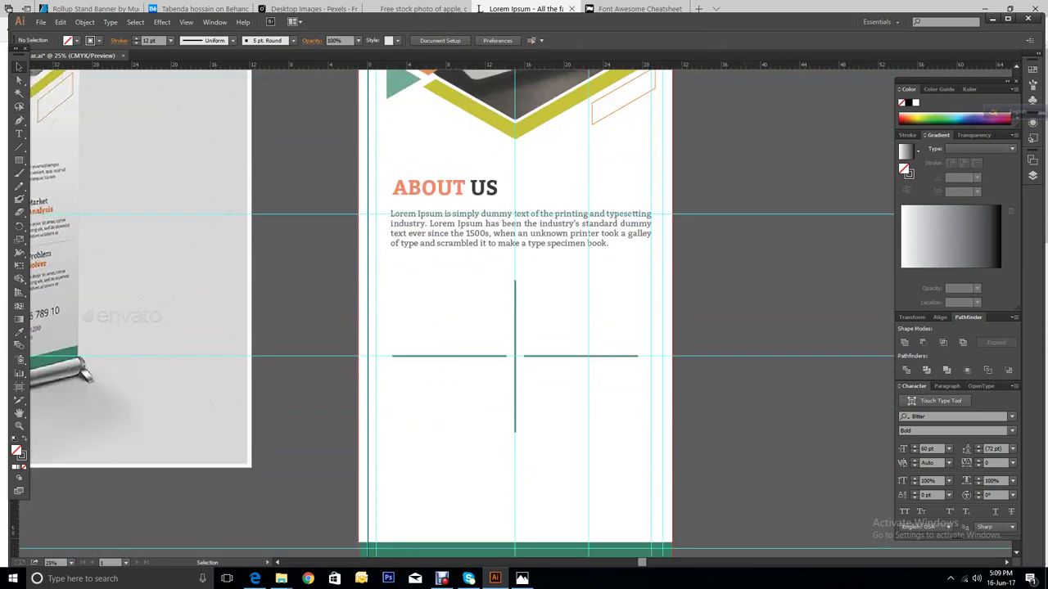
pyautogui.scroll(-2, 515, 314)
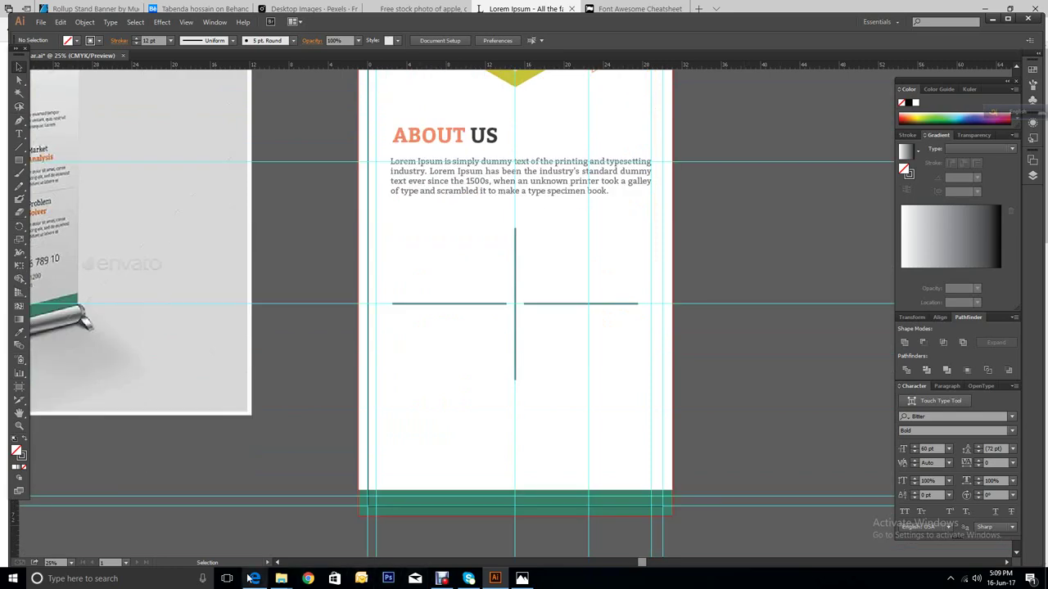
# Step: Move the Creative Concept, Strategic Planner, Market Analysis and Problem Solver headings from the reference image into the four quadrants between the divider lines
pyautogui.hotkey('ctrl', '-')
pyautogui.hotkey('ctrl', '-')
pyautogui.hotkey('ctrl', '-')
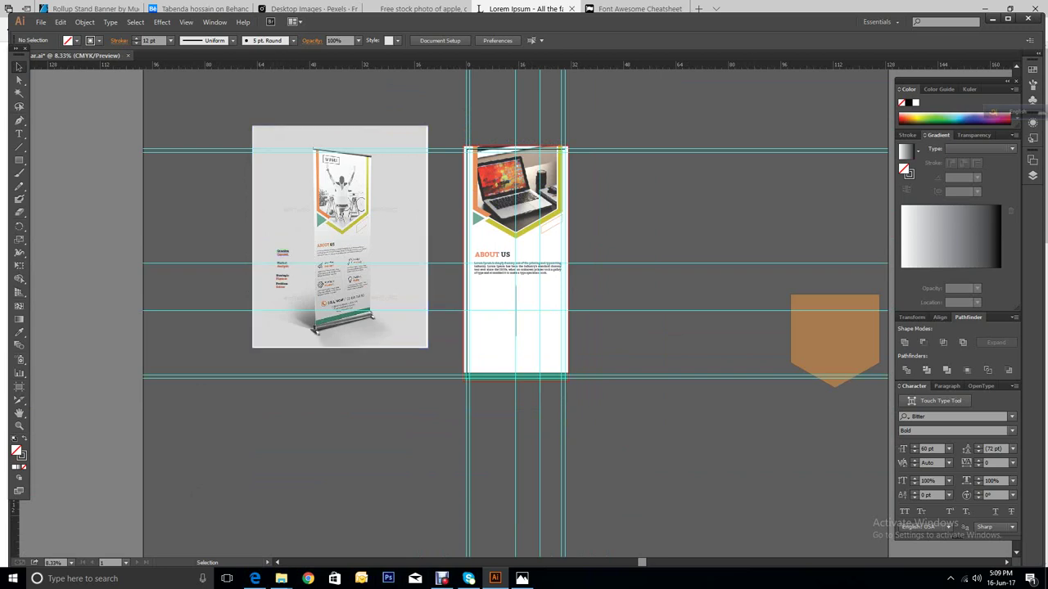
pyautogui.click(282, 252)
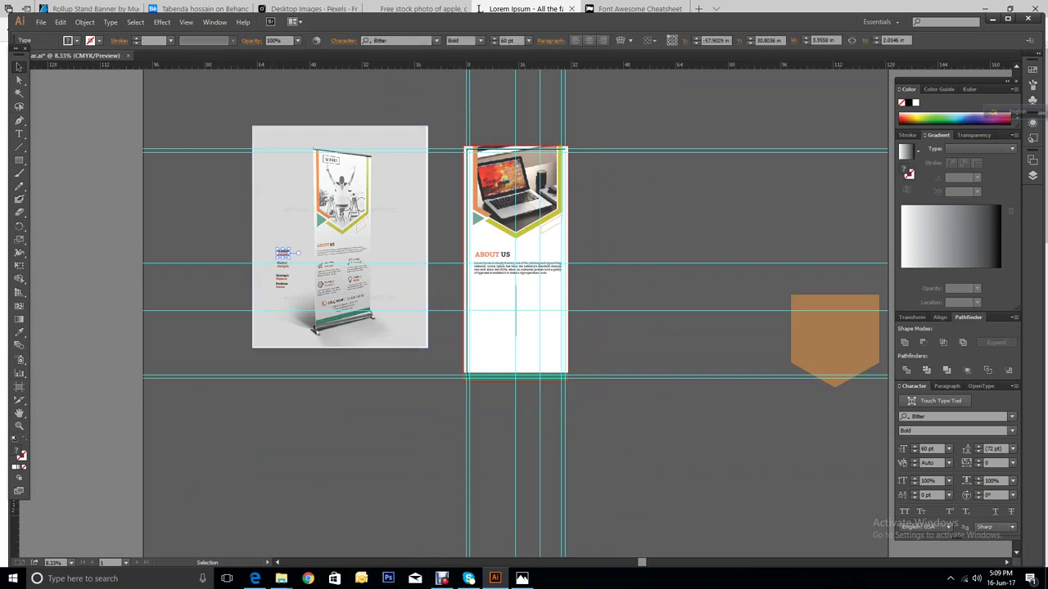
pyautogui.hotkey('ctrl', '-')
pyautogui.hotkey('ctrl', '=')
pyautogui.hotkey('ctrl', '=')
pyautogui.hotkey('ctrl', '=')
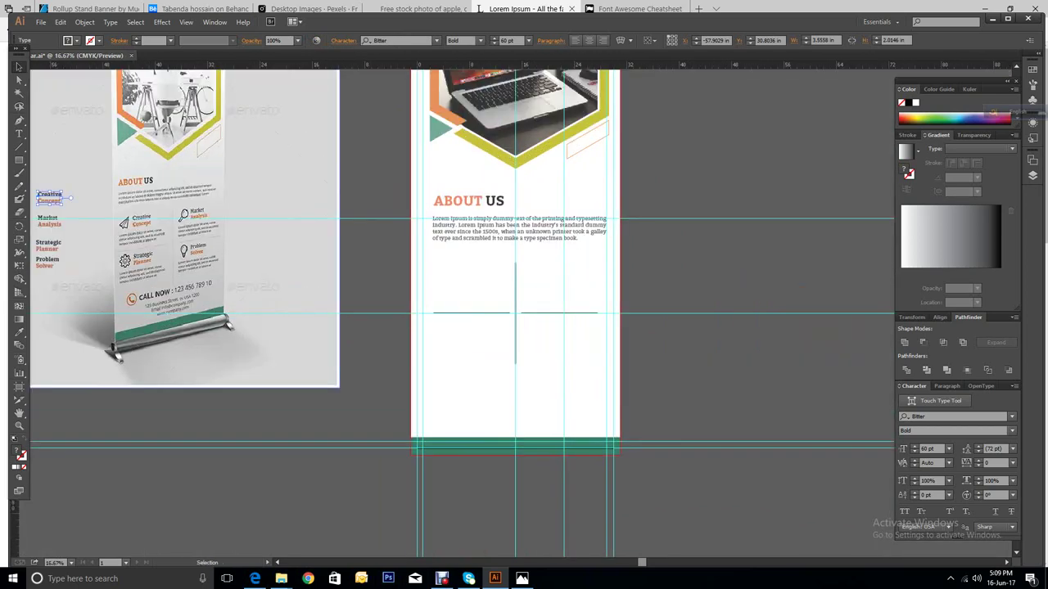
pyautogui.moveTo(58, 194); pyautogui.dragTo(468, 271)
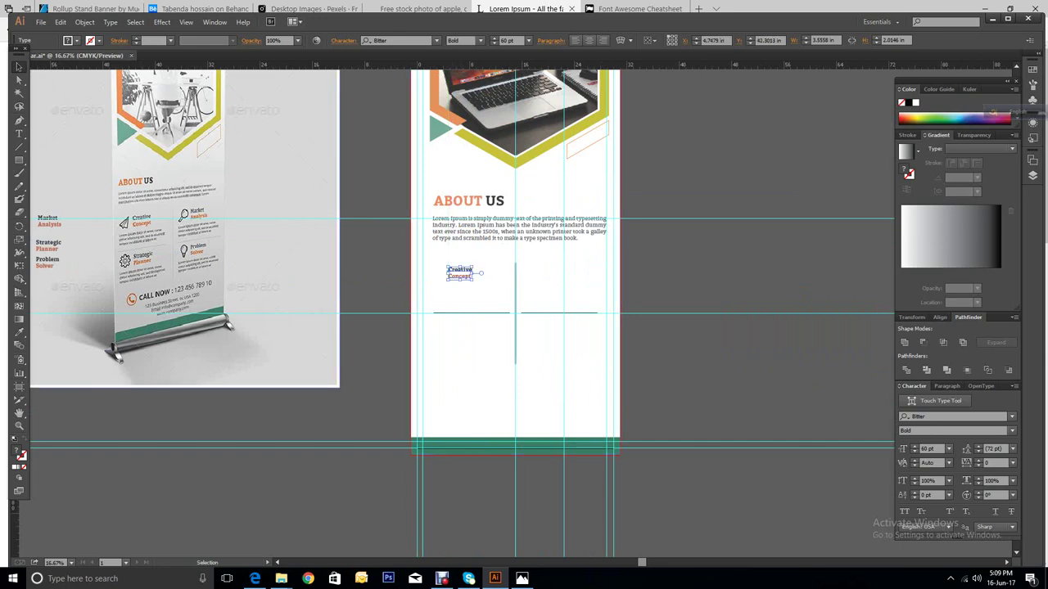
pyautogui.moveTo(49, 246); pyautogui.dragTo(473, 332)
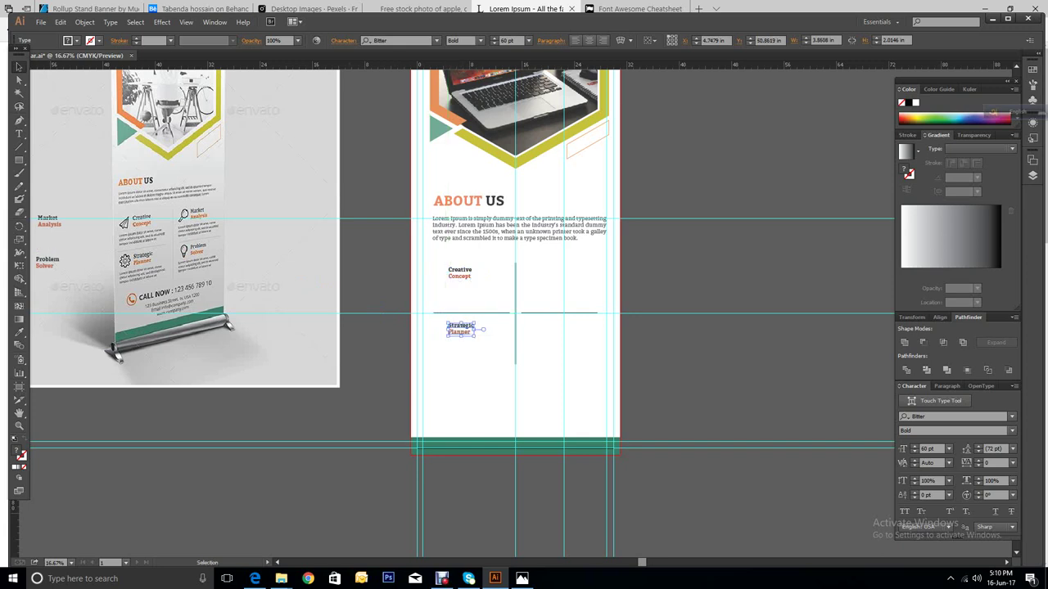
pyautogui.moveTo(56, 222); pyautogui.dragTo(549, 273)
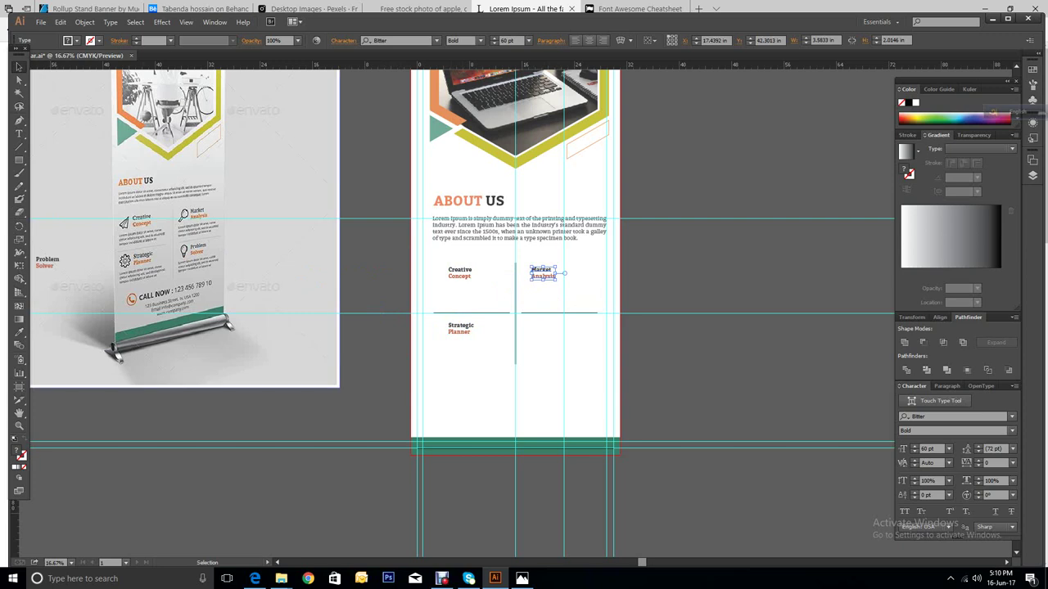
pyautogui.moveTo(48, 261); pyautogui.dragTo(548, 332)
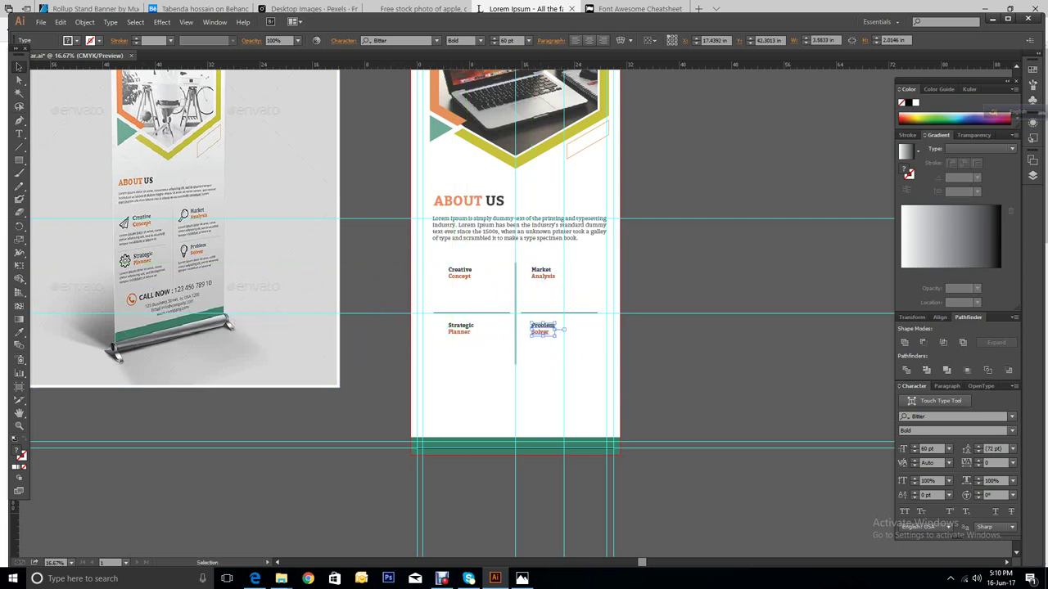
pyautogui.hotkey('ctrl', 'shift', 'a')
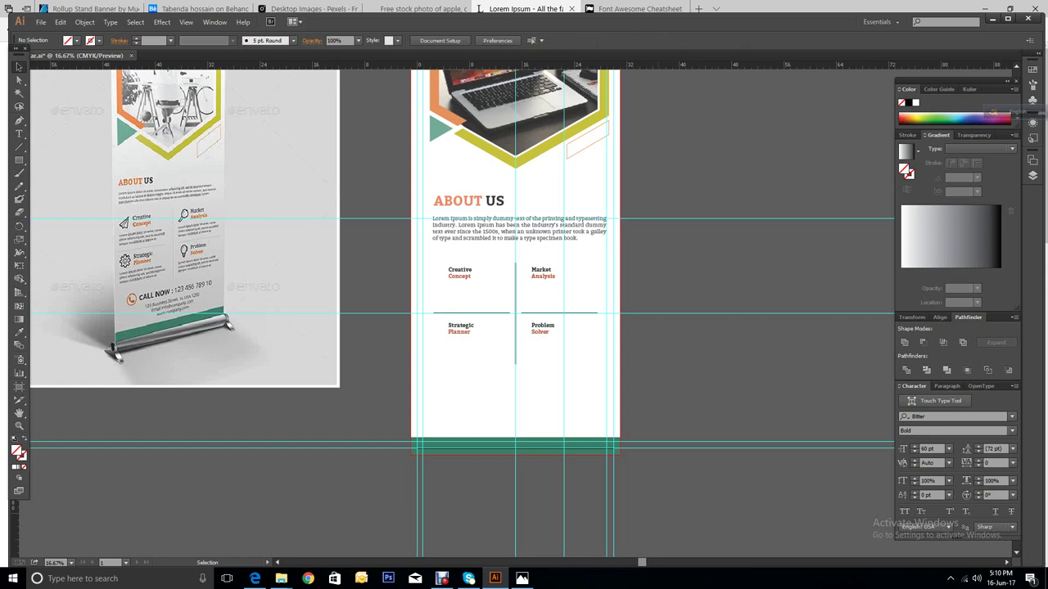
# Step: Try the Open Sans font on the paragraph below ABOUT US and undo the font change
pyautogui.tripleClick(519, 232)
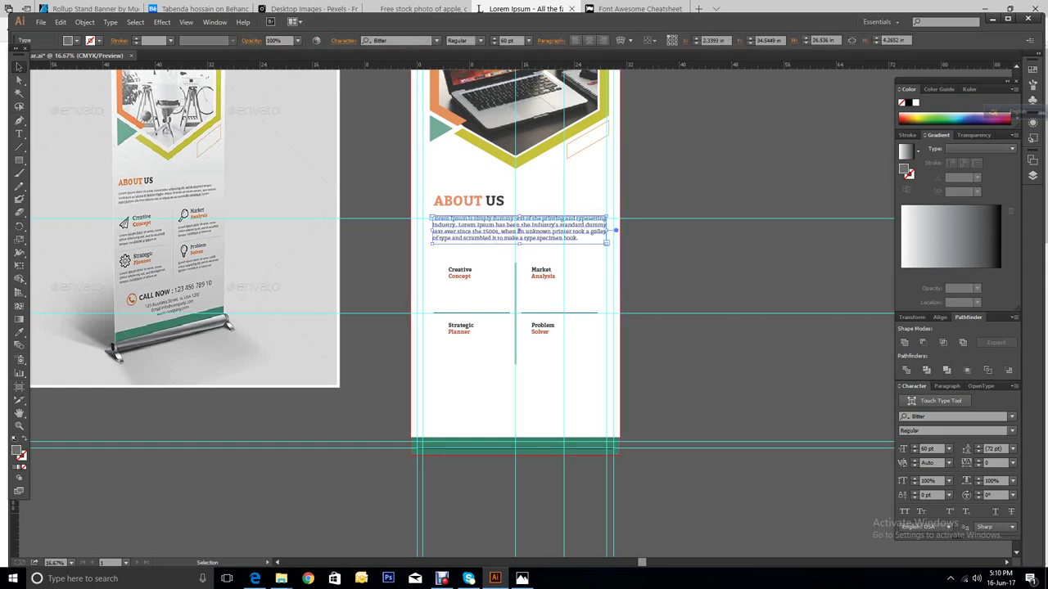
pyautogui.click(1012, 417)
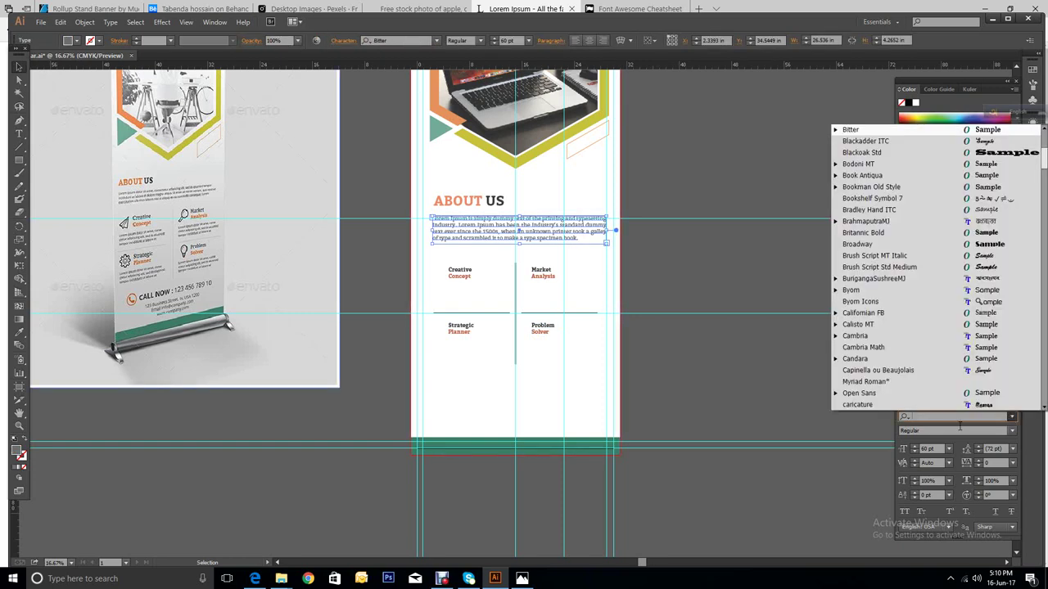
pyautogui.write('o')
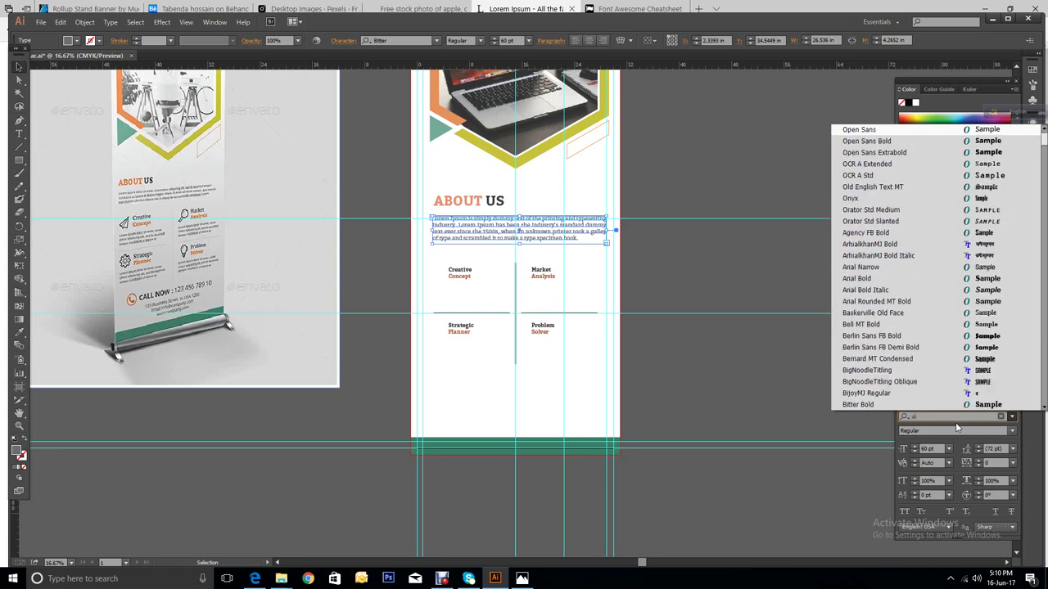
pyautogui.write('pen')
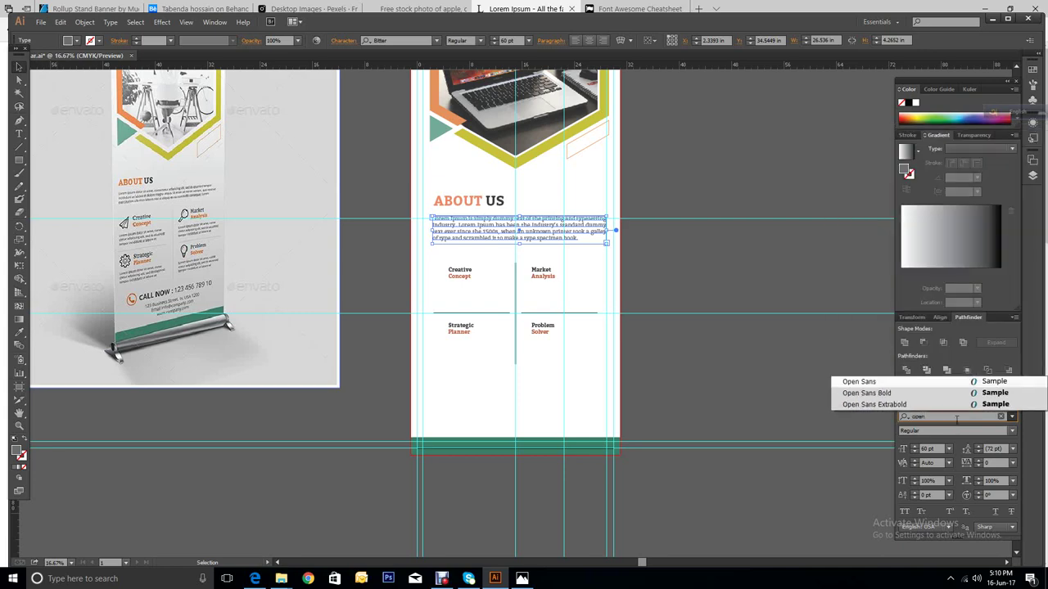
pyautogui.click(926, 385)
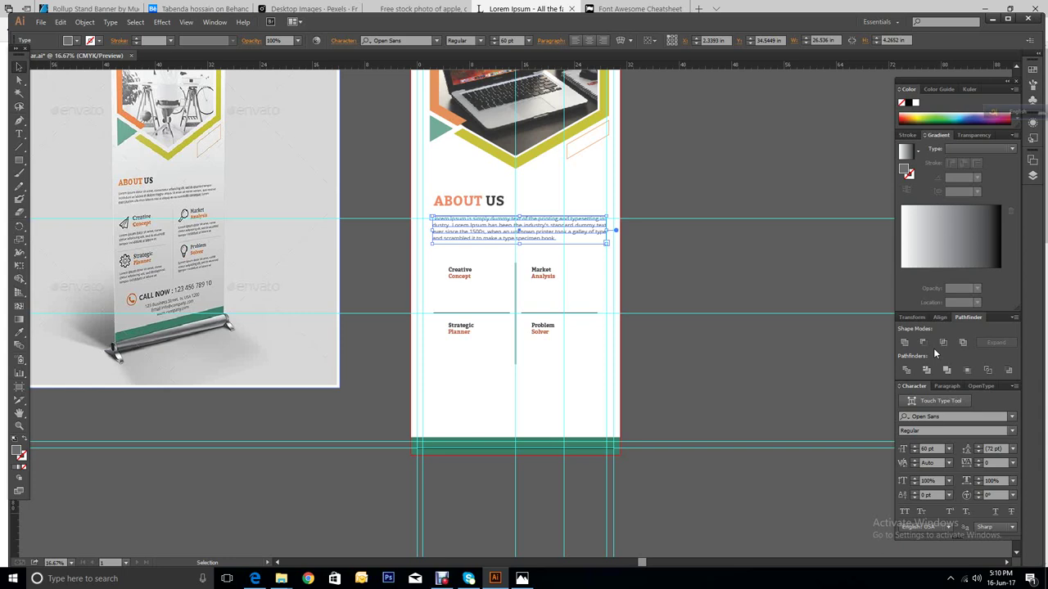
pyautogui.rightClick(766, 127)
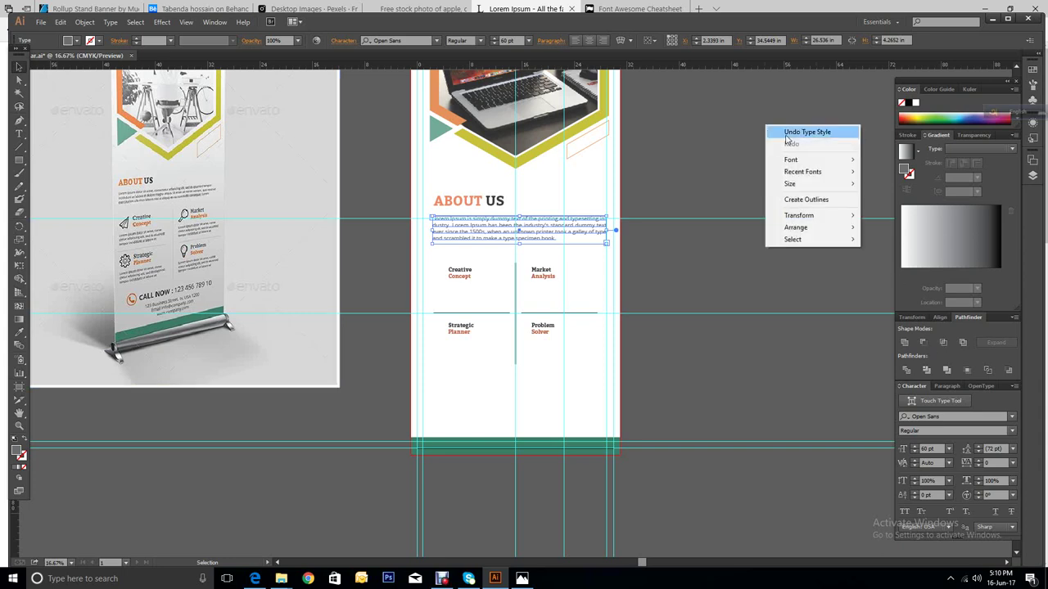
pyautogui.click(806, 132)
pyautogui.hotkey('ctrl', 'shift', 'a')
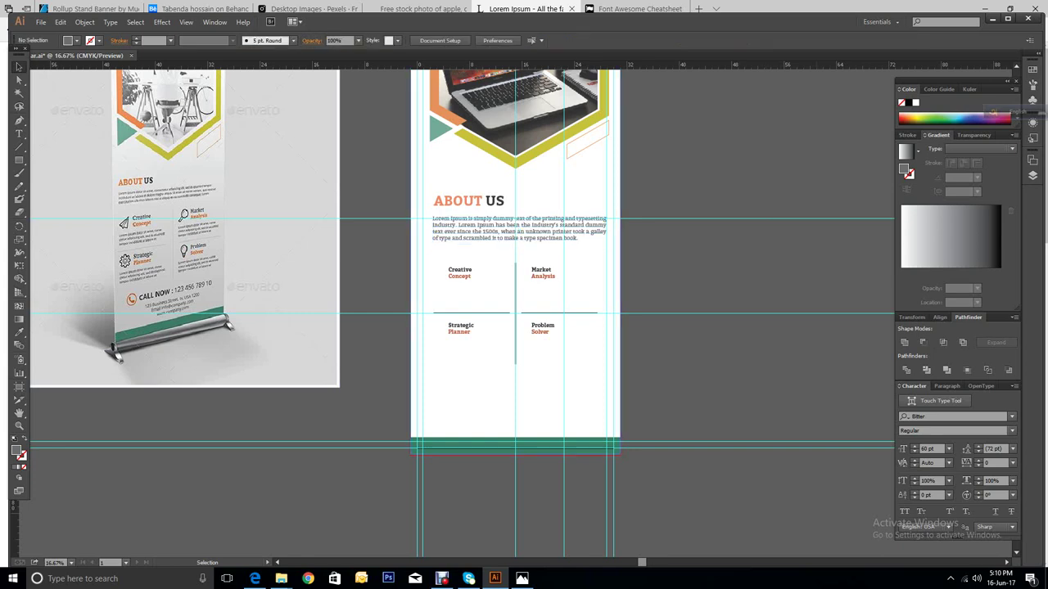
# Step: Copy the ABOUT US paragraph and fit the copy below the Creative Concept heading, narrowed to the left horizontal divider's width
pyautogui.click(518, 231)
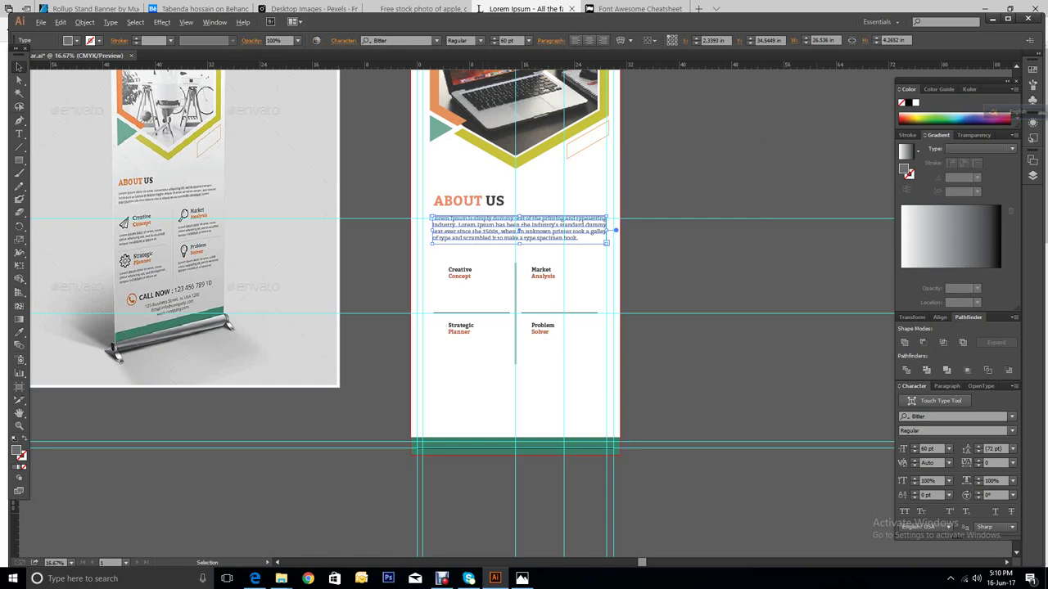
pyautogui.moveTo(518, 232); pyautogui.dragTo(769, 379)
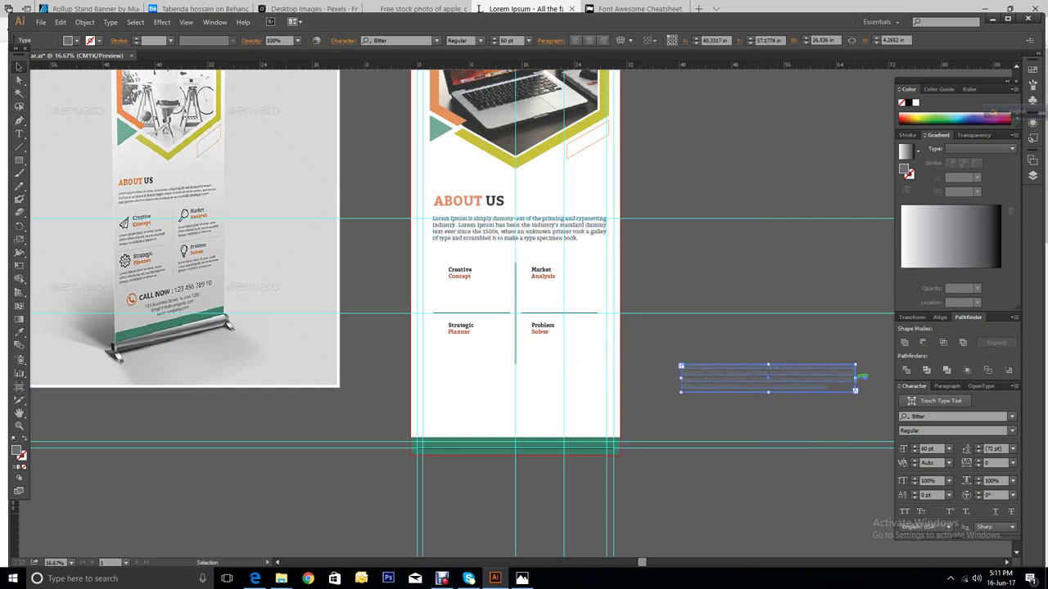
pyautogui.moveTo(861, 375); pyautogui.dragTo(475, 296)
pyautogui.click(756, 385)
pyautogui.hotkey('ctrl', 'shift', 'a')
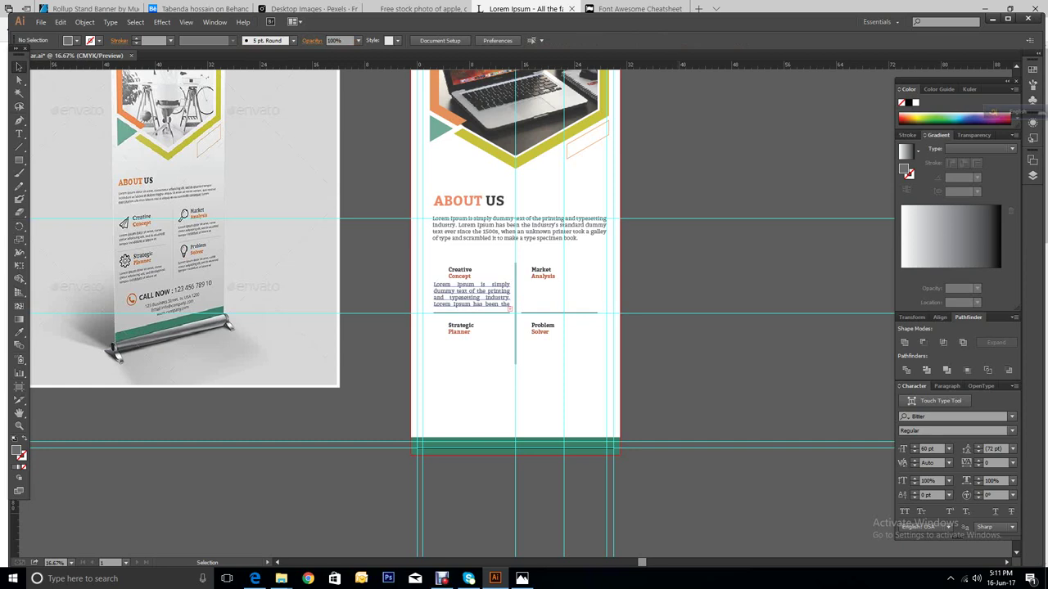
# Step: Select all four feature headings together and increase their font size to 75 pt
pyautogui.click(460, 272)
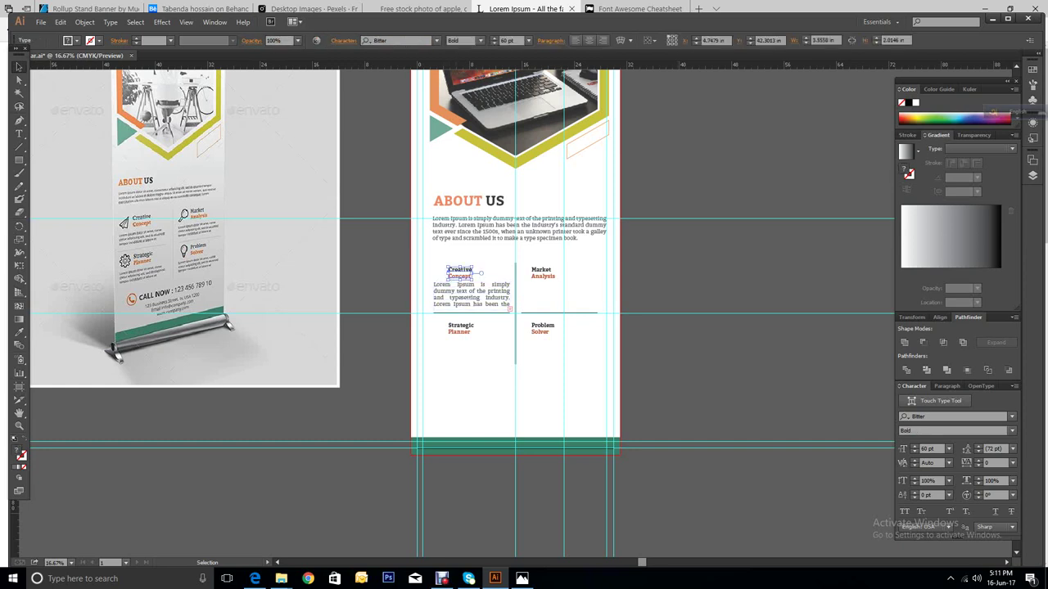
pyautogui.keyDown('shift'); pyautogui.click(541, 273); pyautogui.keyUp('shift')
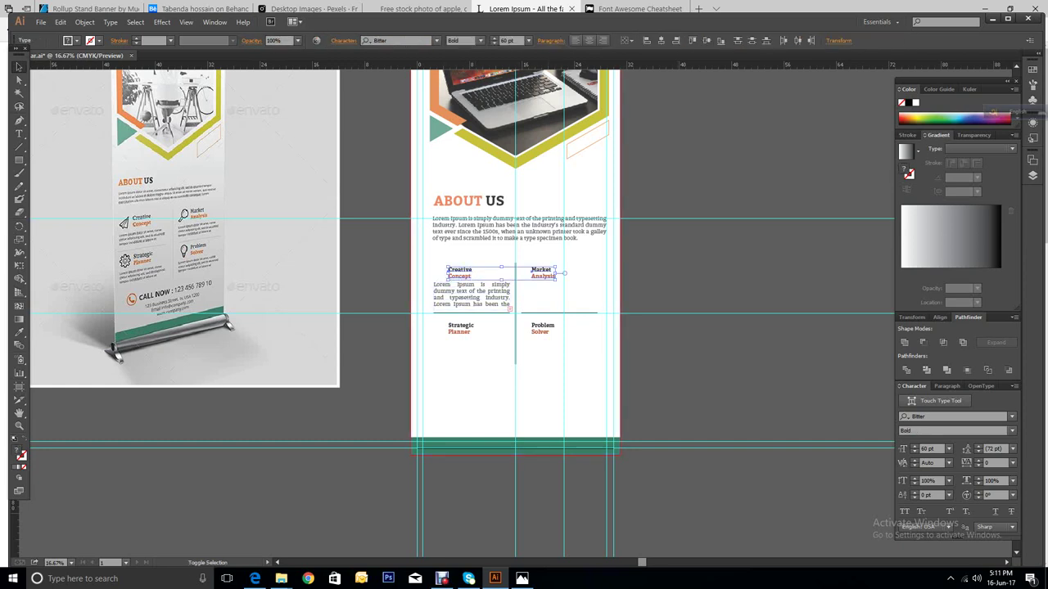
pyautogui.keyDown('shift'); pyautogui.click(542, 327); pyautogui.keyUp('shift')
pyautogui.keyDown('shift'); pyautogui.click(460, 328); pyautogui.keyUp('shift')
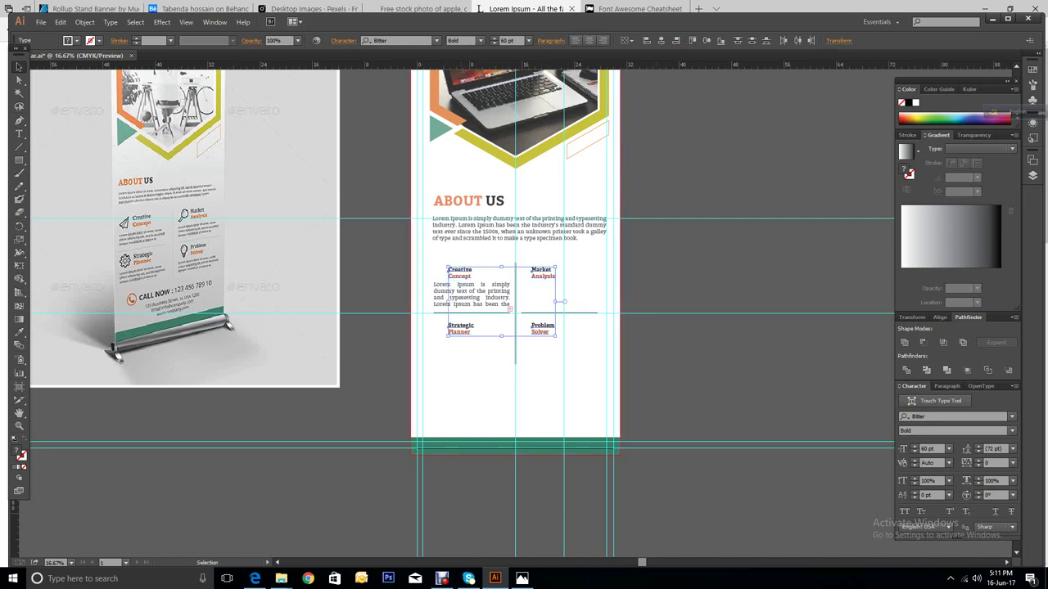
pyautogui.click(914, 446)
pyautogui.click(914, 447)
pyautogui.click(915, 446)
pyautogui.click(914, 447)
pyautogui.click(914, 446)
pyautogui.click(914, 446)
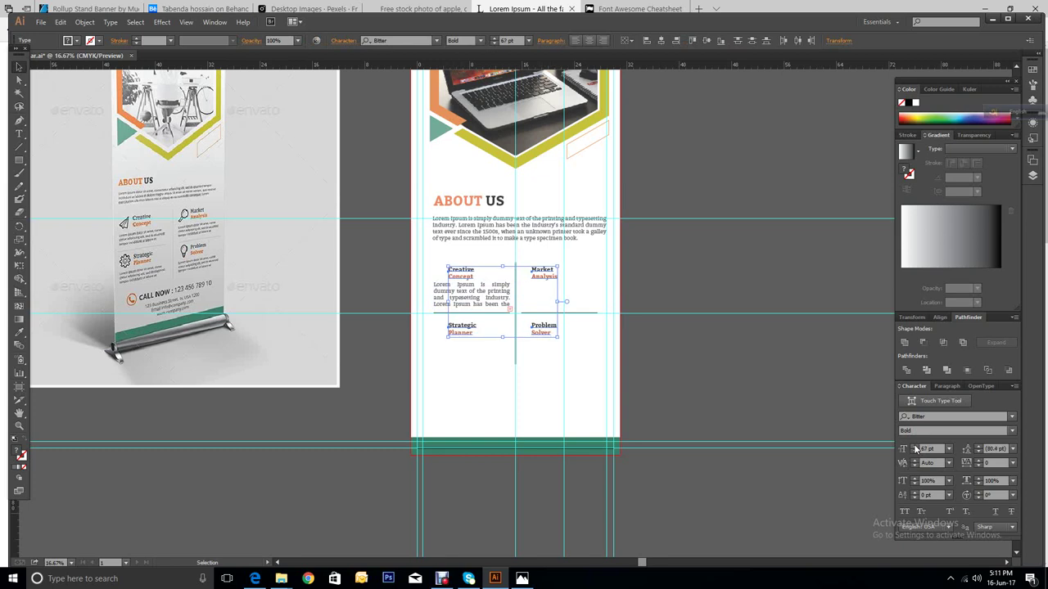
pyautogui.click(914, 447)
pyautogui.click(914, 447)
pyautogui.click(914, 447)
pyautogui.click(915, 447)
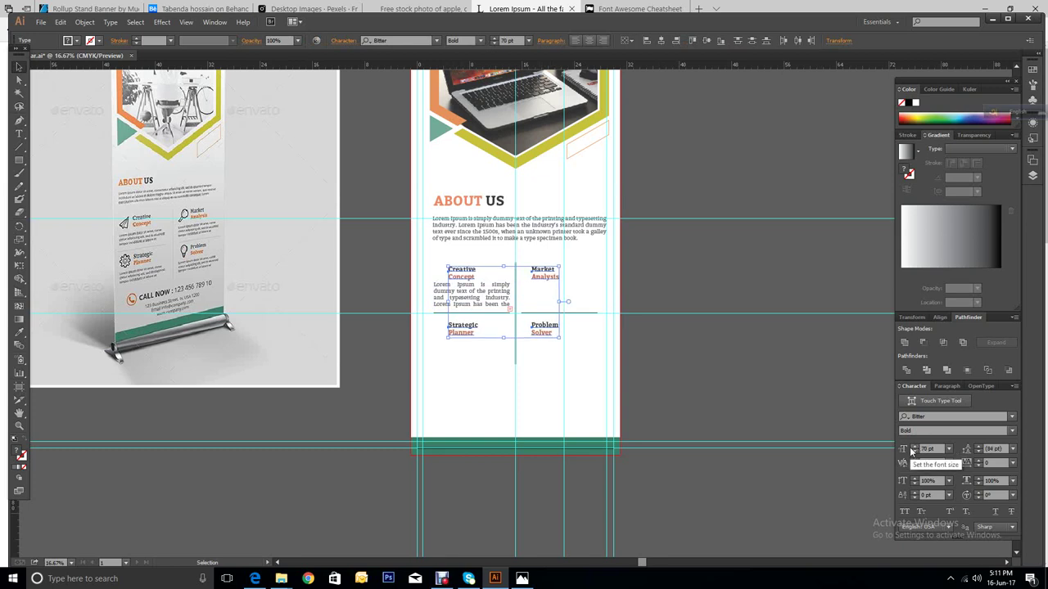
pyautogui.click(914, 447)
pyautogui.click(915, 447)
pyautogui.click(914, 447)
pyautogui.click(914, 447)
pyautogui.click(914, 447)
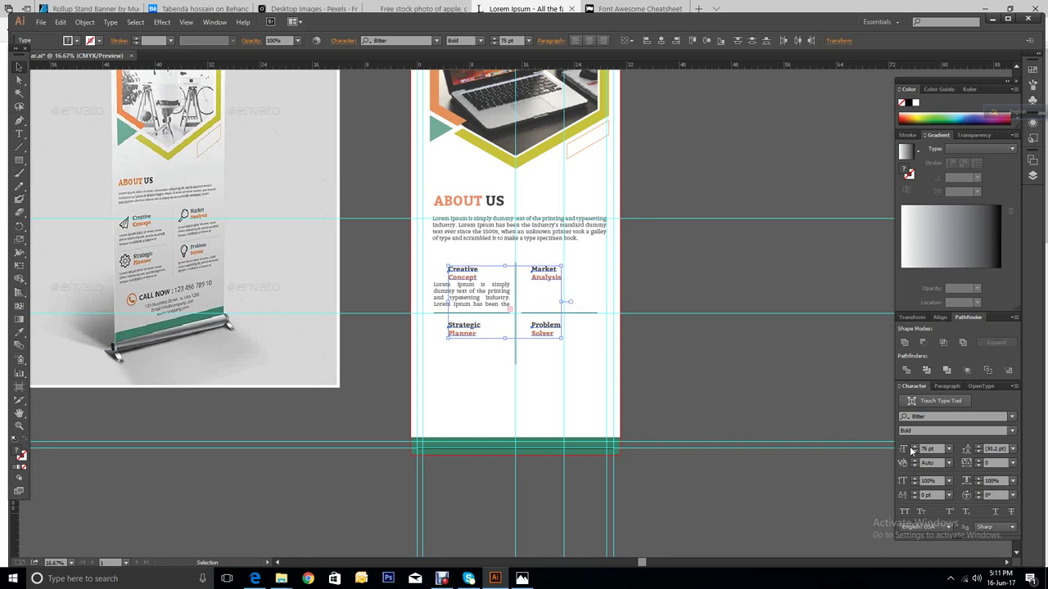
# Step: Increase the font size of the four selected feature headings to 100 pt
pyautogui.click(915, 447)
pyautogui.click(915, 447)
pyautogui.click(914, 447)
pyautogui.click(914, 447)
pyautogui.click(914, 447)
pyautogui.click(915, 447)
pyautogui.click(914, 447)
pyautogui.click(915, 446)
pyautogui.click(914, 447)
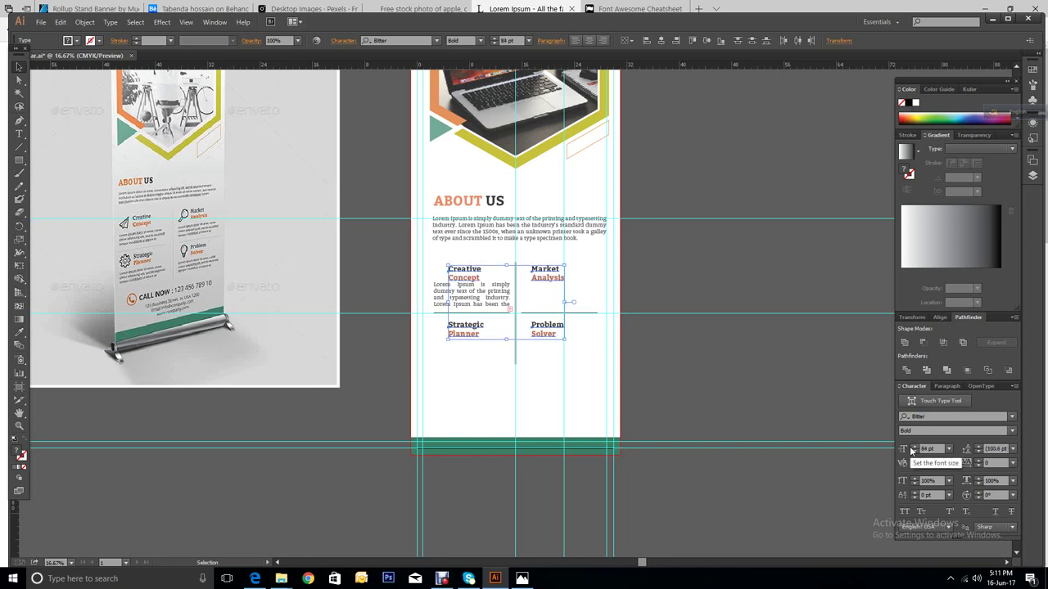
pyautogui.doubleClick(914, 447)
pyautogui.doubleClick(915, 447)
pyautogui.click(914, 447)
pyautogui.doubleClick(914, 447)
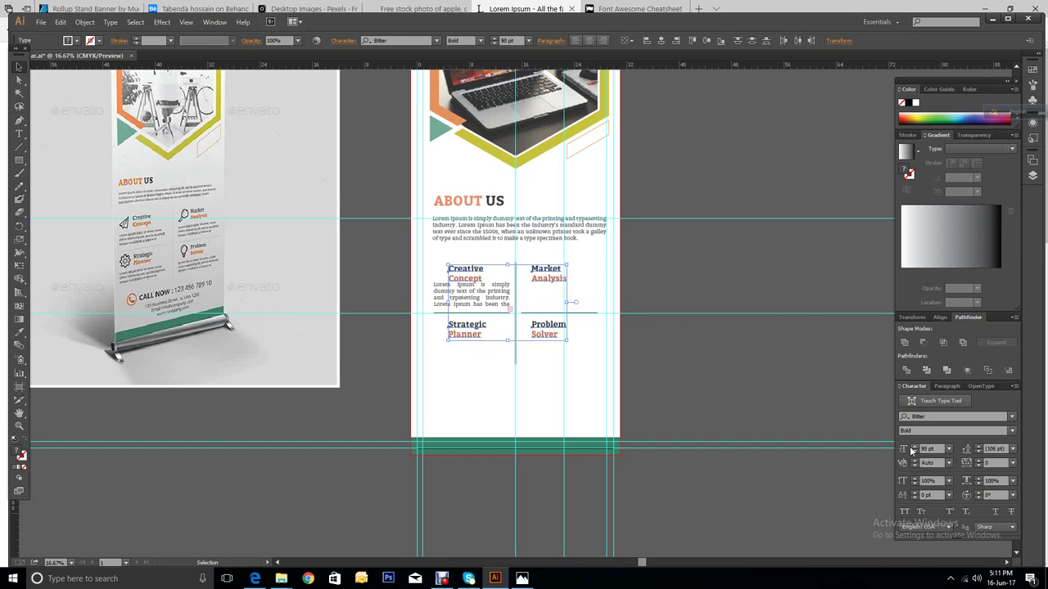
pyautogui.doubleClick(914, 447)
pyautogui.doubleClick(913, 448)
pyautogui.doubleClick(914, 447)
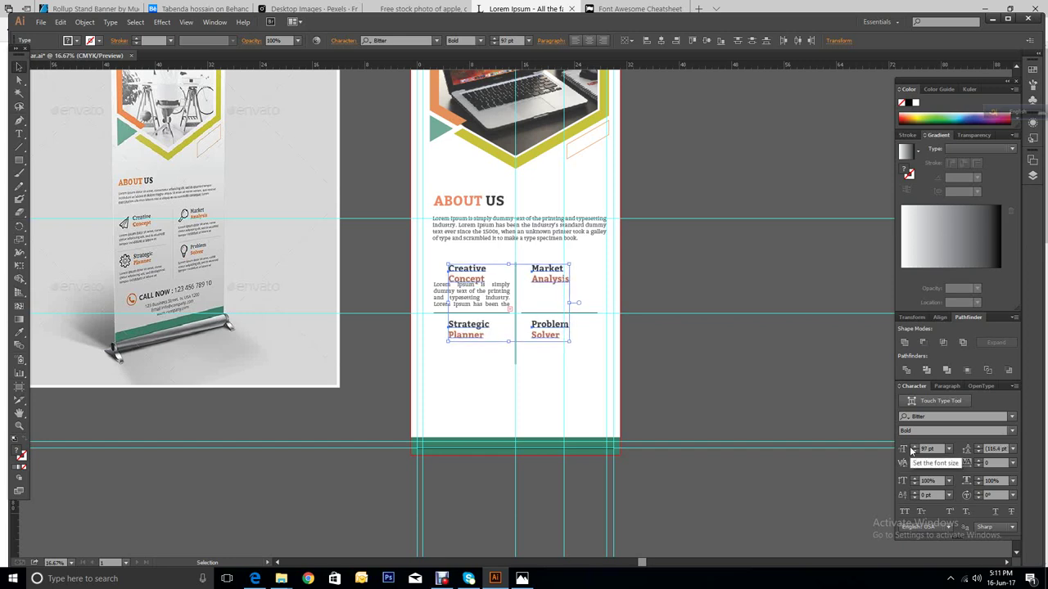
pyautogui.doubleClick(914, 448)
pyautogui.click(913, 448)
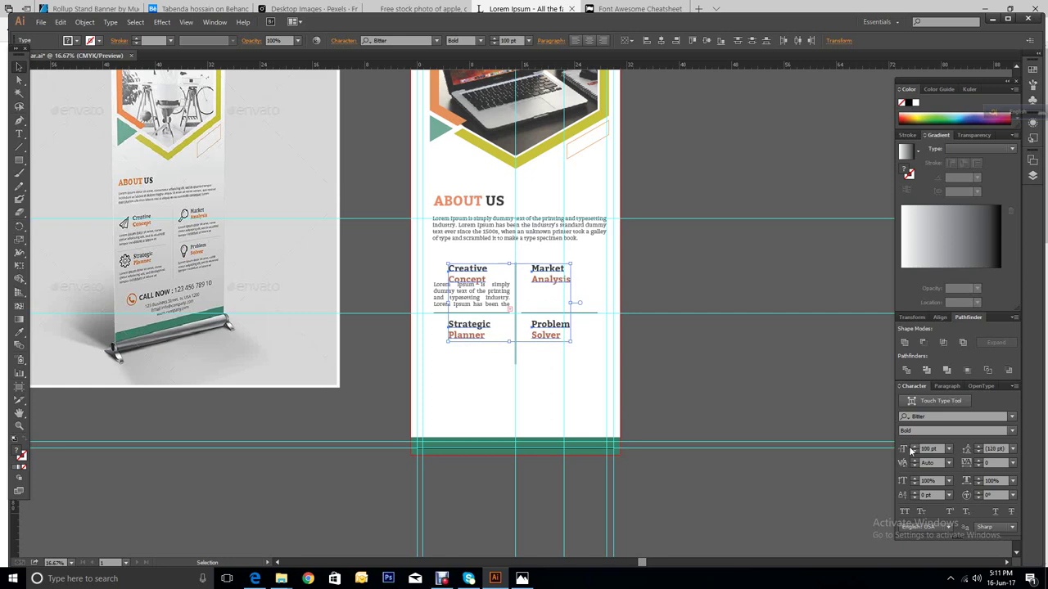
pyautogui.hotkey('ctrl', 'shift', 'a')
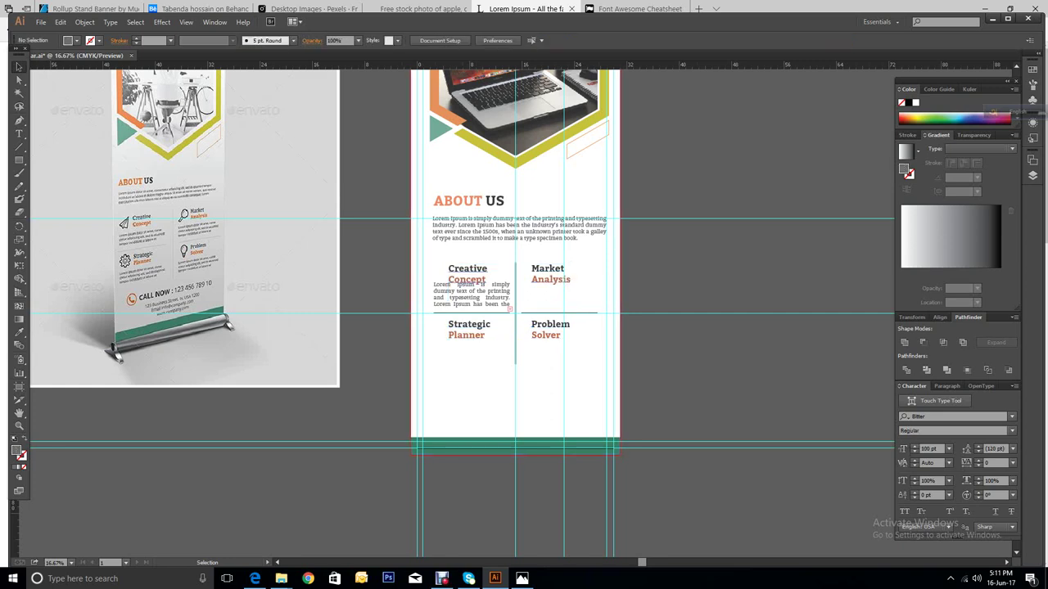
# Step: Move the Creative Concept and Market Analysis headings slightly up and right, and the Strategic Planner and Problem Solver headings slightly down and right
pyautogui.moveTo(468, 274); pyautogui.dragTo(472, 269)
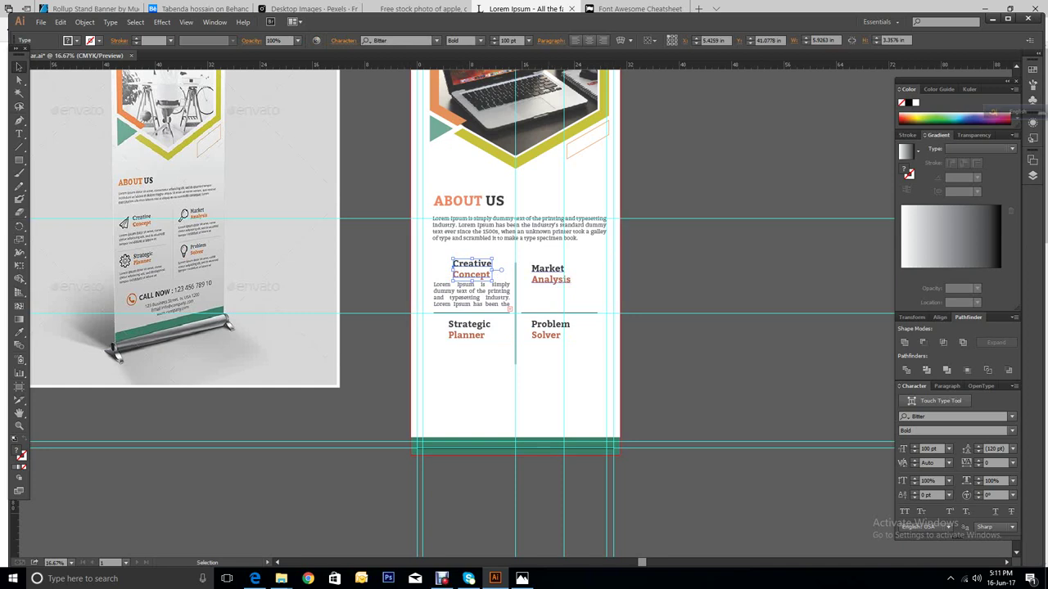
pyautogui.moveTo(548, 271); pyautogui.dragTo(550, 266)
pyautogui.click(524, 376)
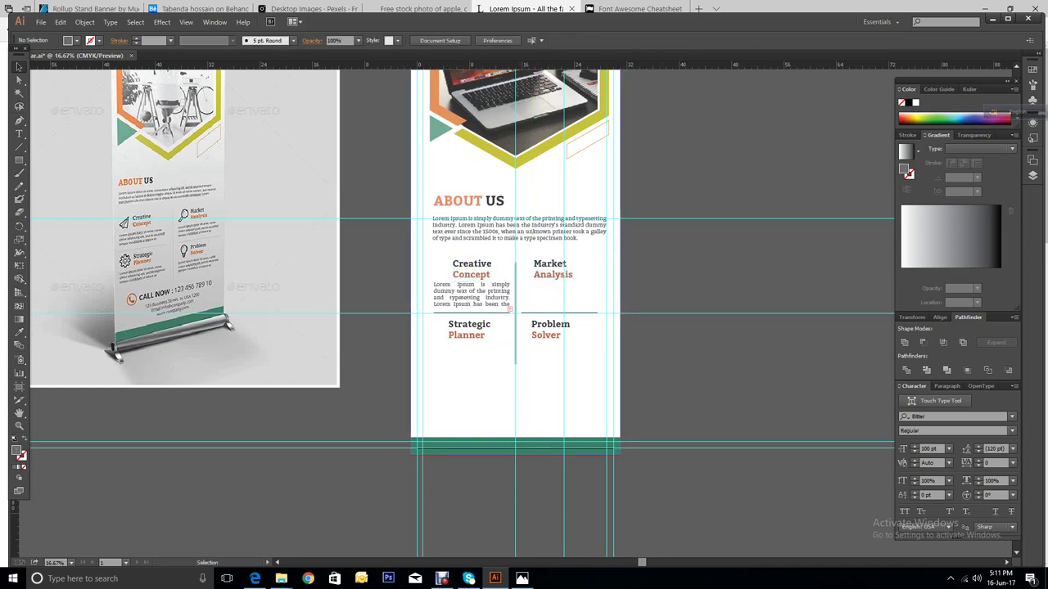
pyautogui.moveTo(484, 333); pyautogui.dragTo(554, 334)
pyautogui.hotkey('ctrl', 'shift', 'a')
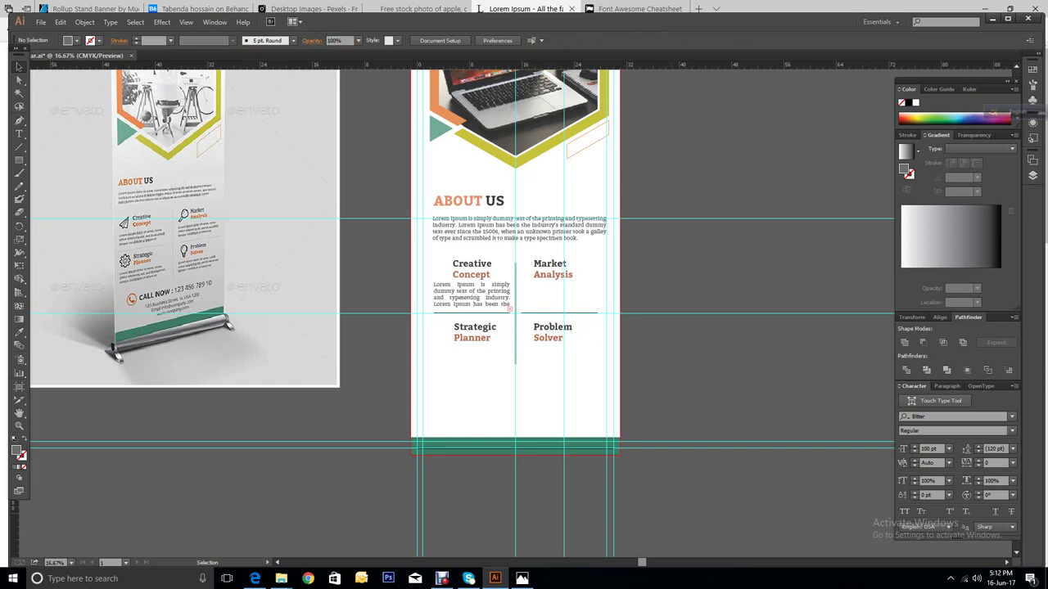
# Step: Copy the paragraph below Creative Concept to the spaces below the Market Analysis, Strategic Planner and Problem Solver headings
pyautogui.click(509, 308)
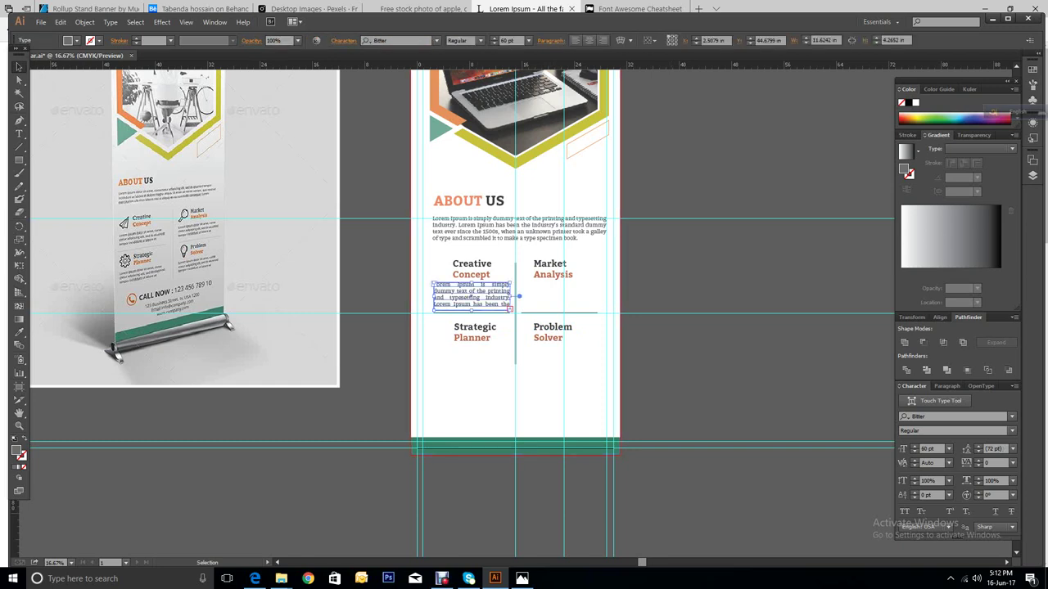
pyautogui.moveTo(485, 296); pyautogui.dragTo(570, 296)
pyautogui.click(573, 377)
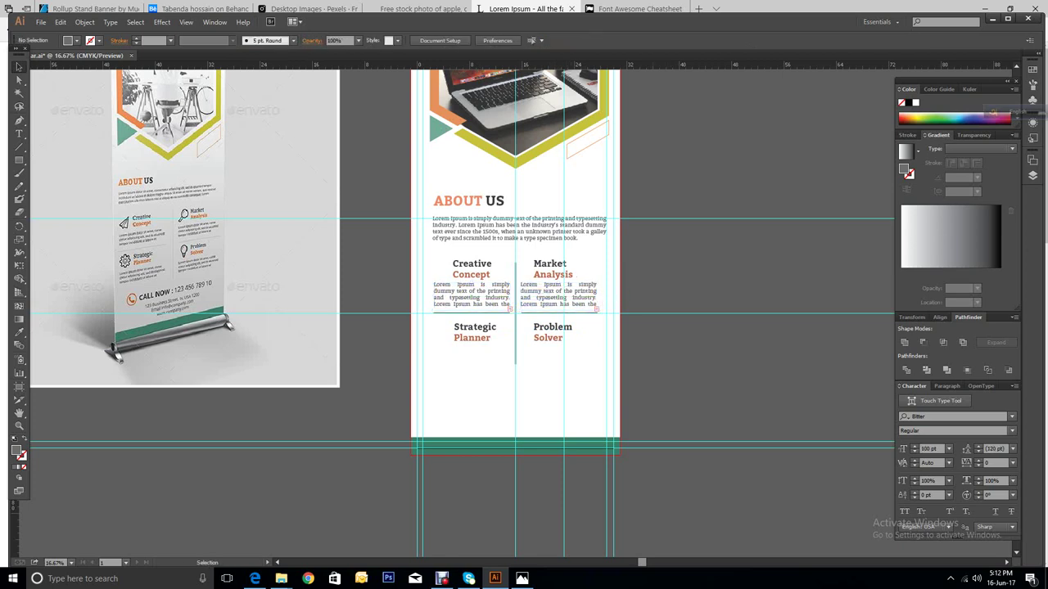
pyautogui.click(472, 297)
pyautogui.moveTo(472, 297); pyautogui.dragTo(473, 363)
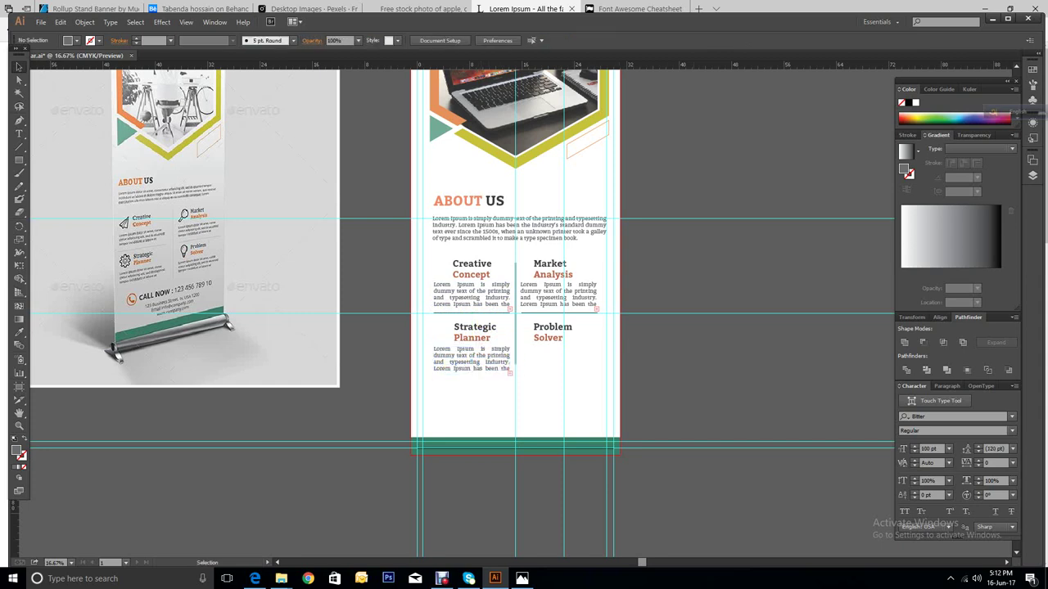
pyautogui.click(511, 296)
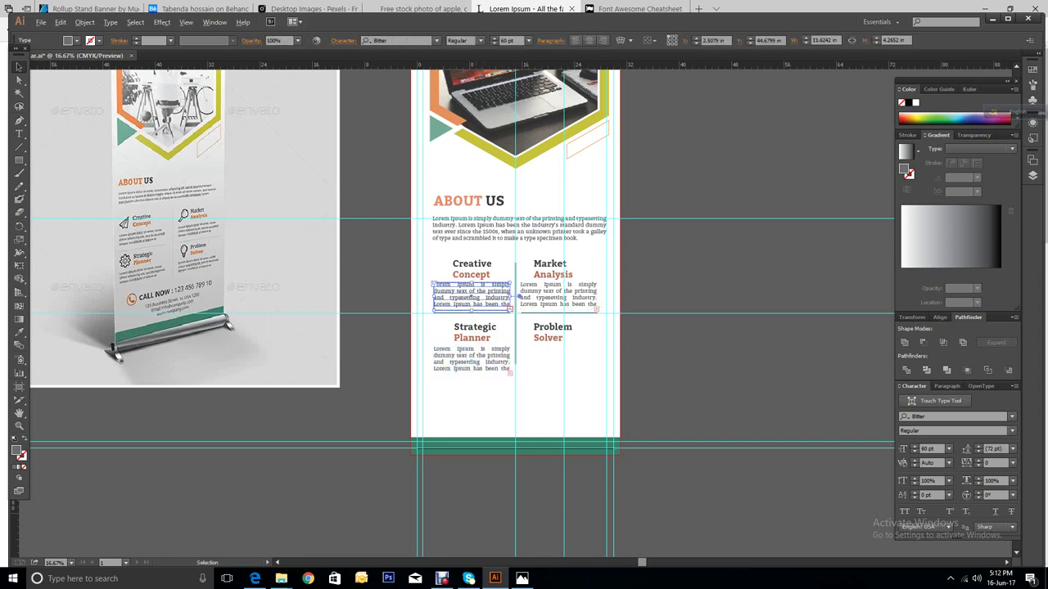
pyautogui.moveTo(479, 297); pyautogui.dragTo(570, 359)
pyautogui.hotkey('ctrl', 'shift', 'a')
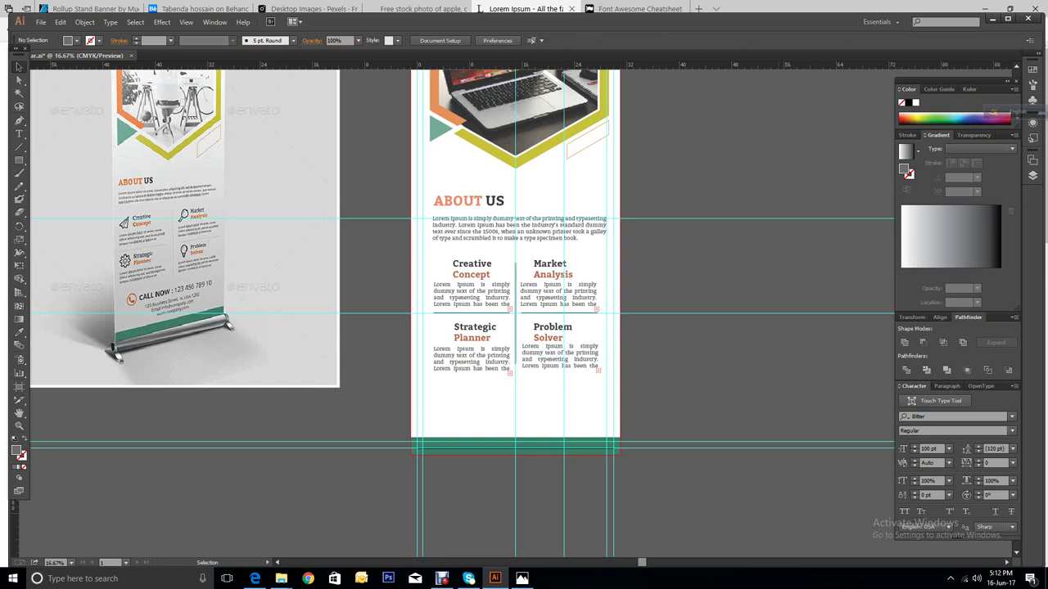
# Step: Shift the Creative Concept and Market Analysis headings together slightly to the right above their paragraphs
pyautogui.click(19, 425)
pyautogui.moveTo(411, 240); pyautogui.dragTo(620, 399)
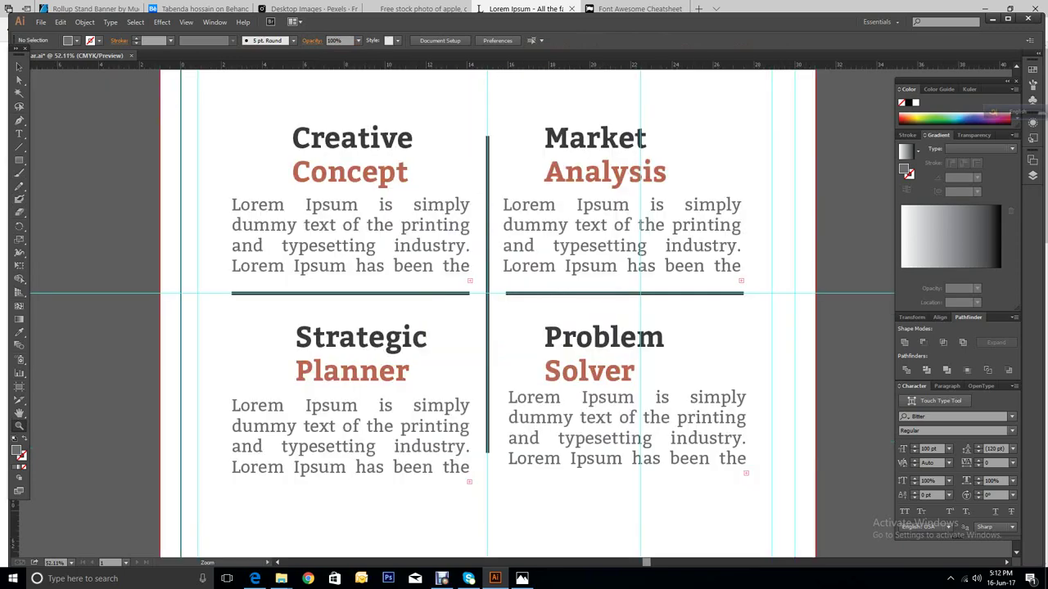
pyautogui.click(18, 67)
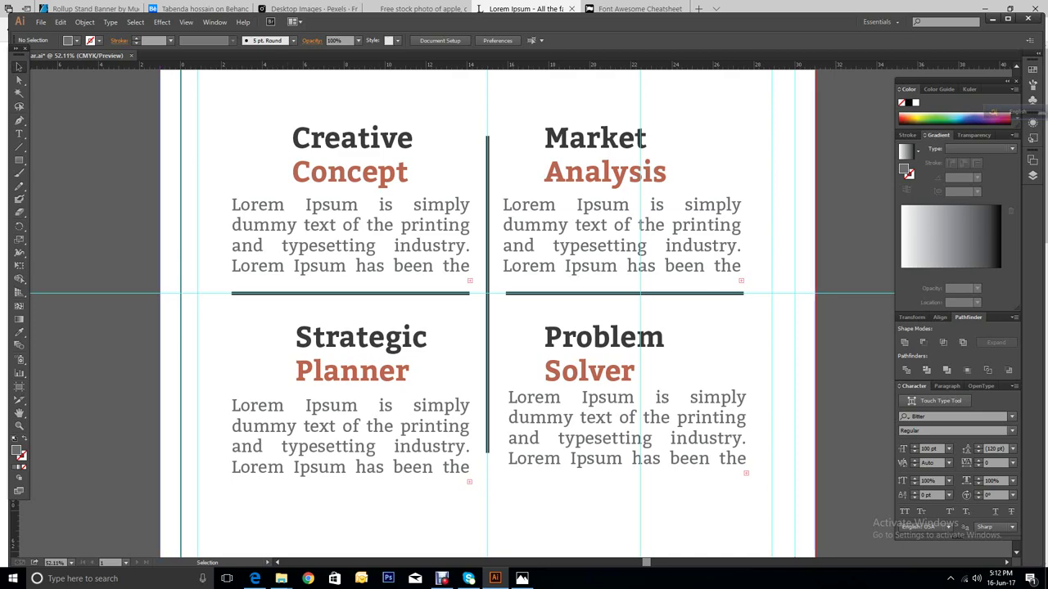
pyautogui.click(352, 139)
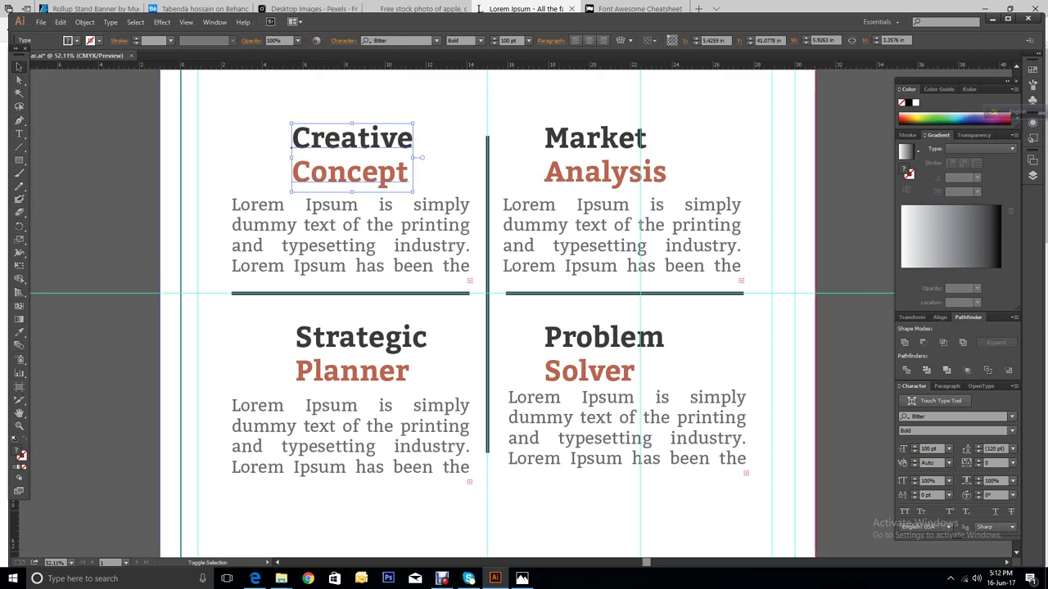
pyautogui.keyDown('shift'); pyautogui.click(637, 139); pyautogui.keyUp('shift')
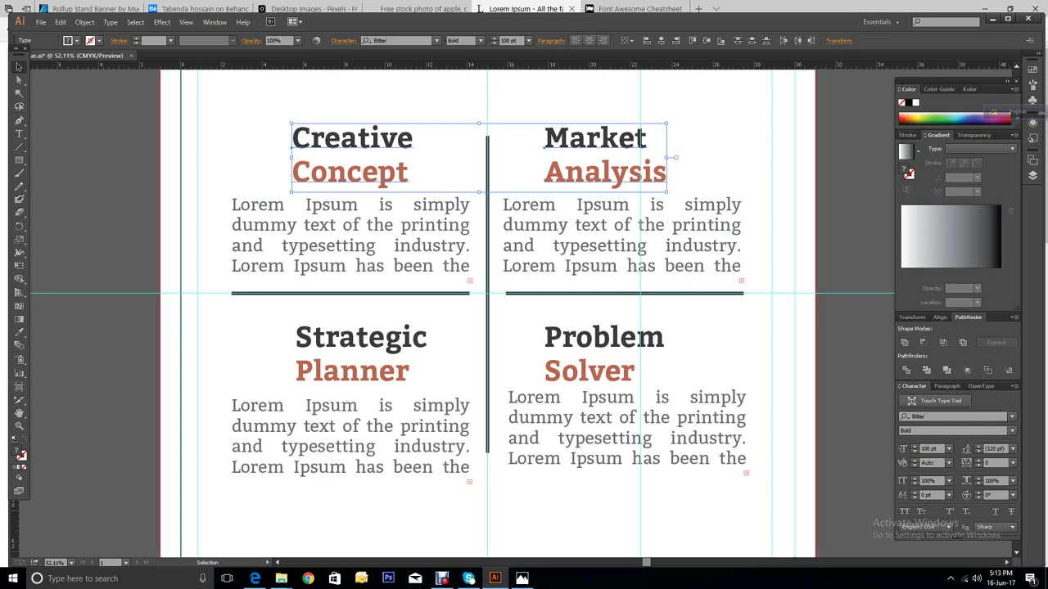
pyautogui.moveTo(609, 137); pyautogui.dragTo(614, 137)
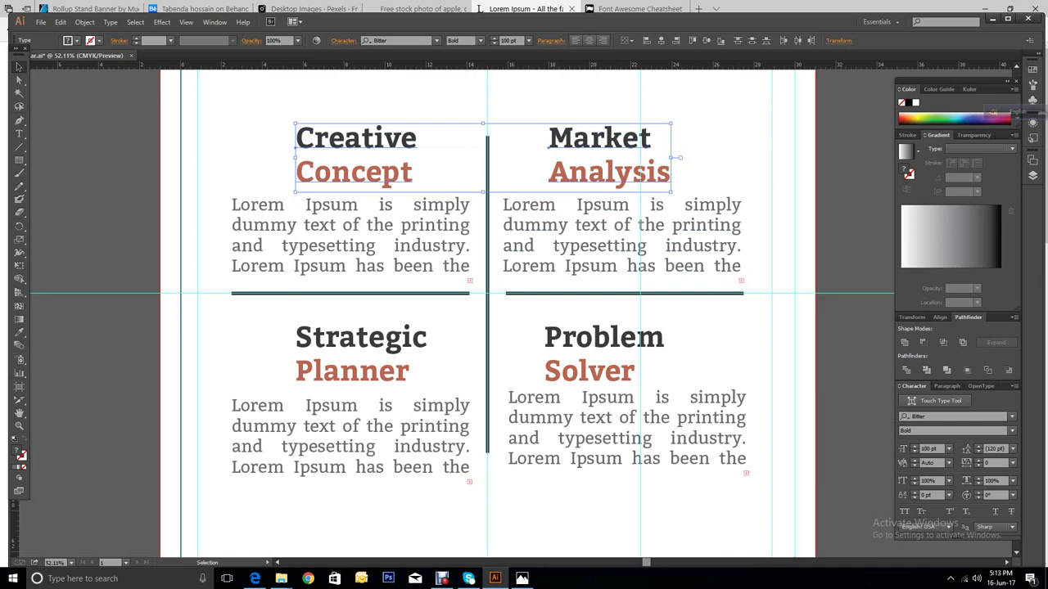
pyautogui.moveTo(604, 138)
pyautogui.mouseDown()
pyautogui.moveTo(615, 137)
pyautogui.moveTo(606, 137)
pyautogui.mouseUp()
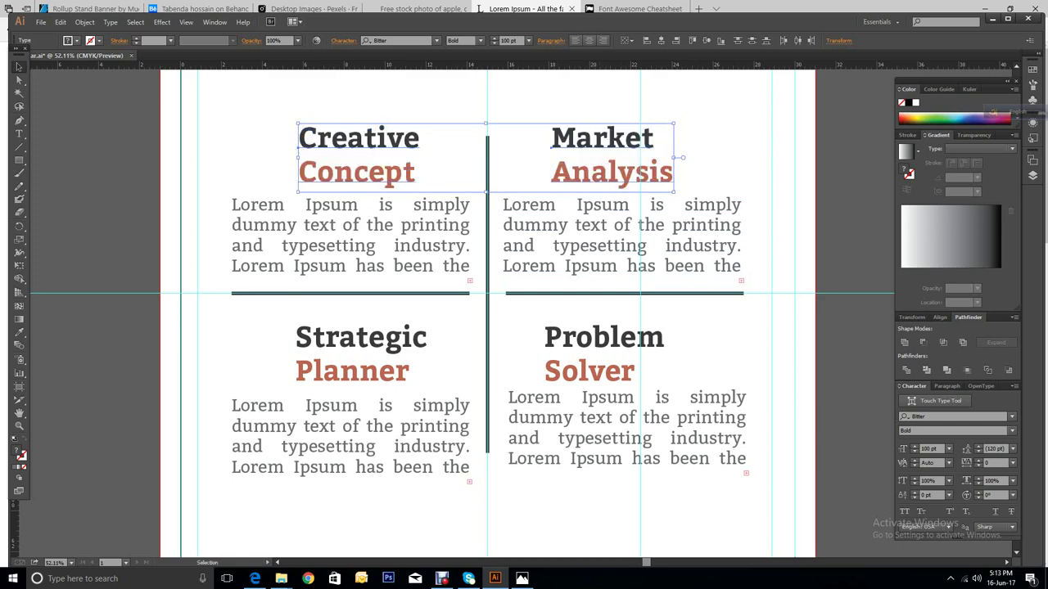
pyautogui.hotkey('ctrl', 'shift', 'a')
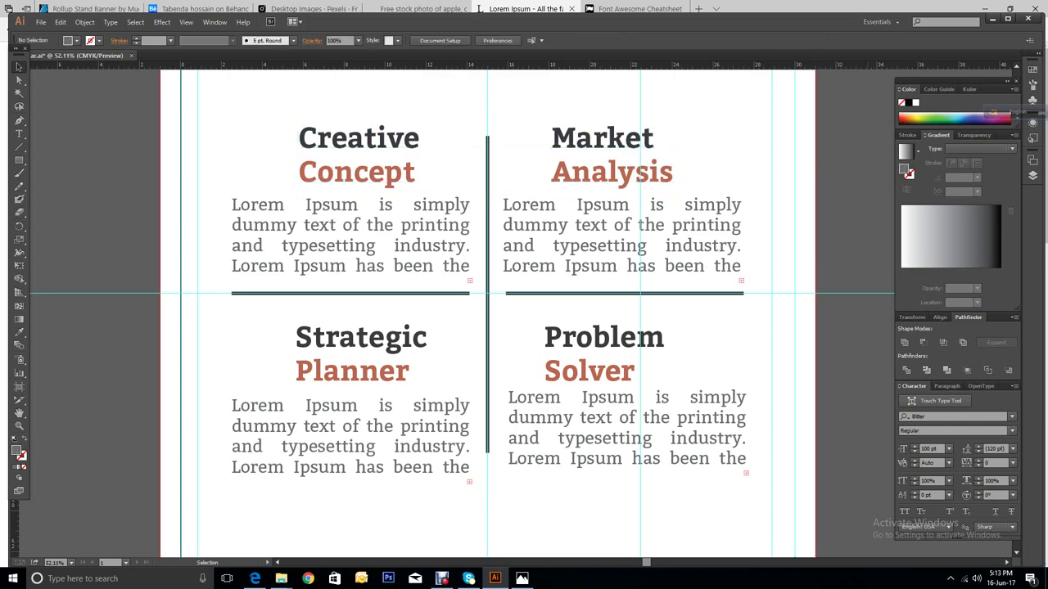
pyautogui.click(352, 245)
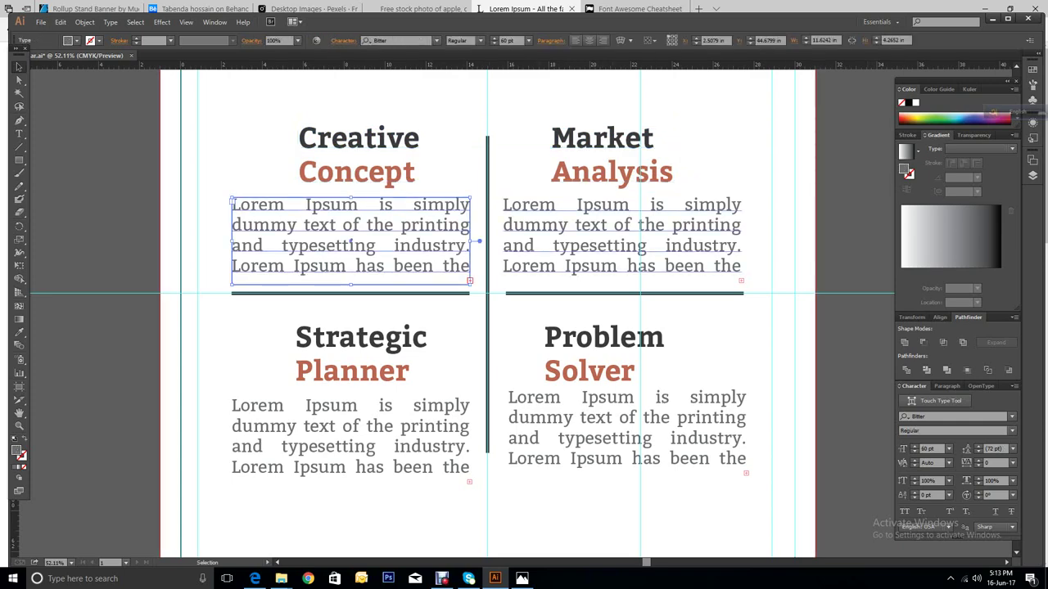
pyautogui.keyDown('shift'); pyautogui.click(622, 246); pyautogui.keyUp('shift')
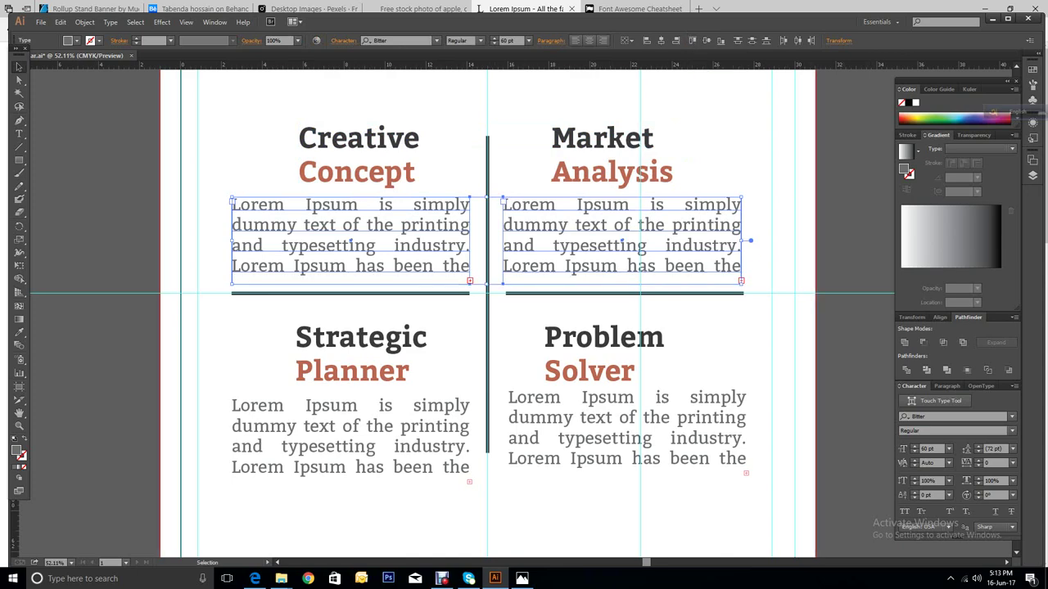
pyautogui.hotkey('ctrl', 'shift', 'a')
# Step: Shift the Strategic Planner and Problem Solver headings together slightly to the right, beneath the two upper headings
pyautogui.click(360, 353)
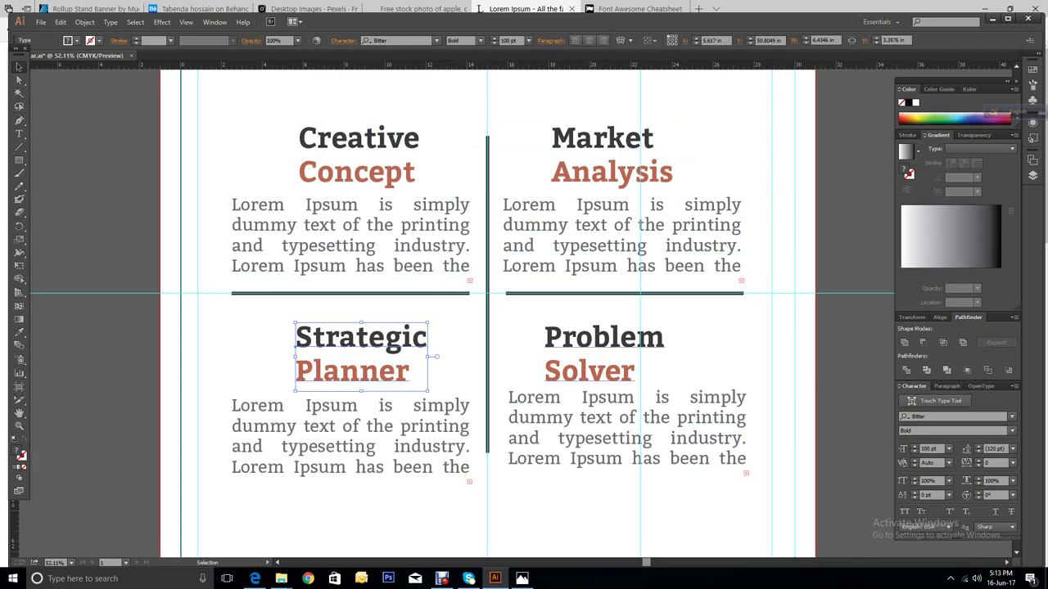
pyautogui.keyDown('shift'); pyautogui.click(603, 354); pyautogui.keyUp('shift')
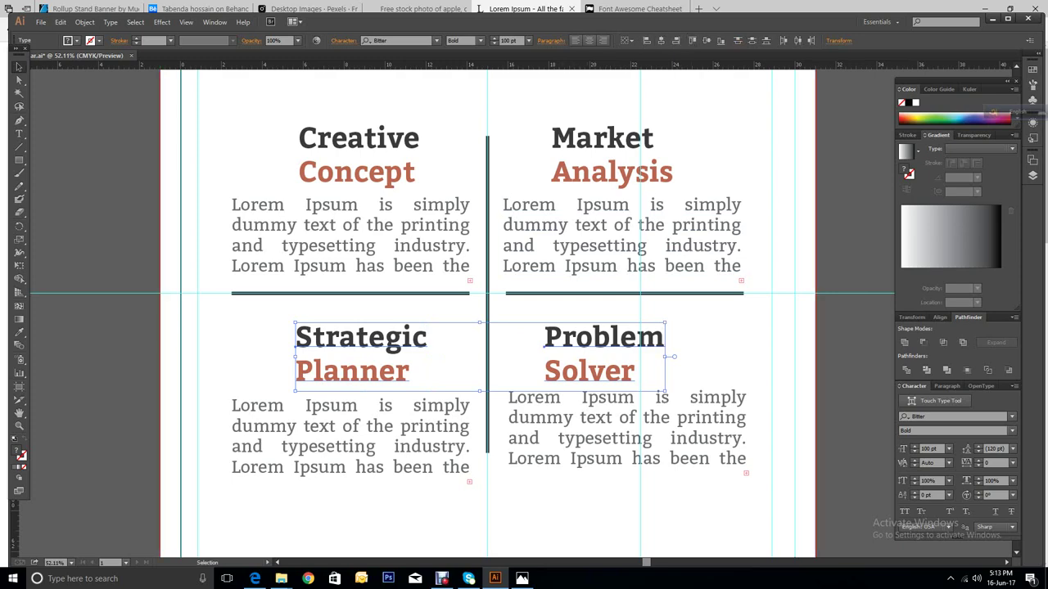
pyautogui.moveTo(606, 360); pyautogui.dragTo(612, 361)
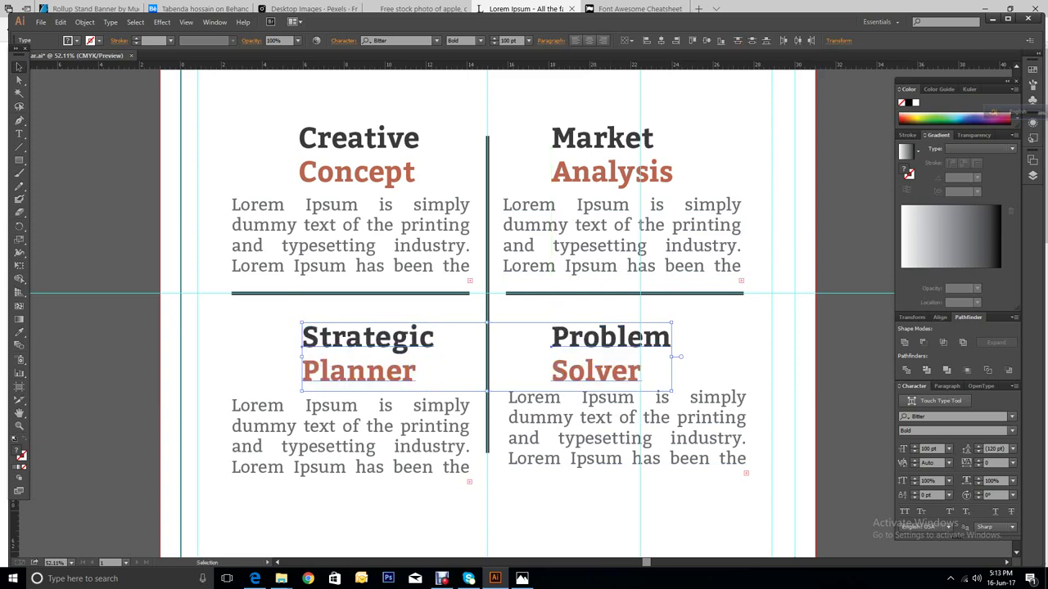
pyautogui.hotkey('ctrl', 'shift', 'a')
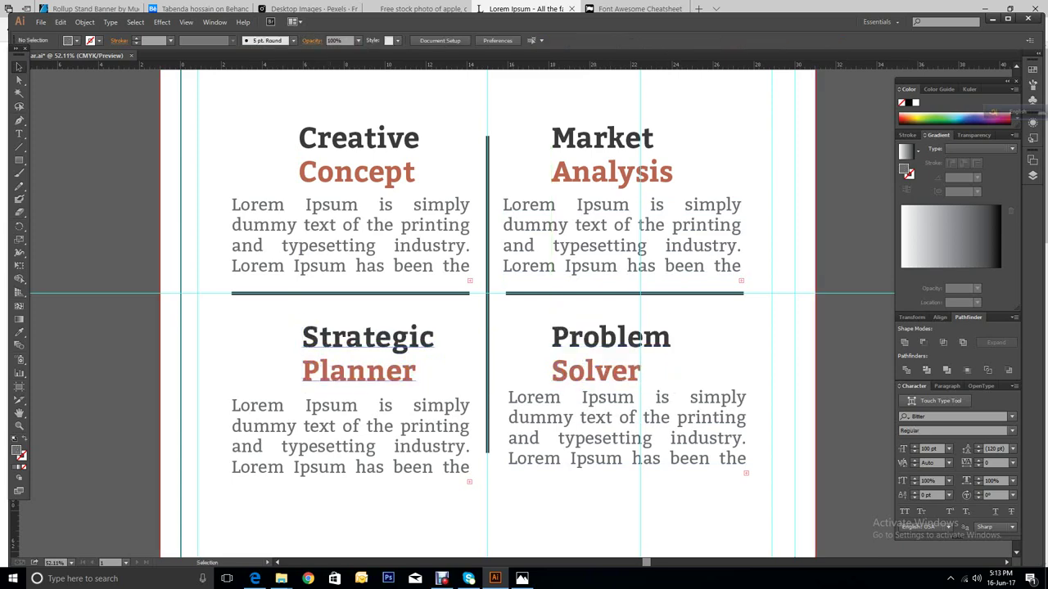
# Step: Align the left edges of Strategic Planner with Creative Concept, and of Problem Solver with Market Analysis
pyautogui.click(368, 352)
pyautogui.keyDown('shift'); pyautogui.click(358, 155); pyautogui.keyUp('shift')
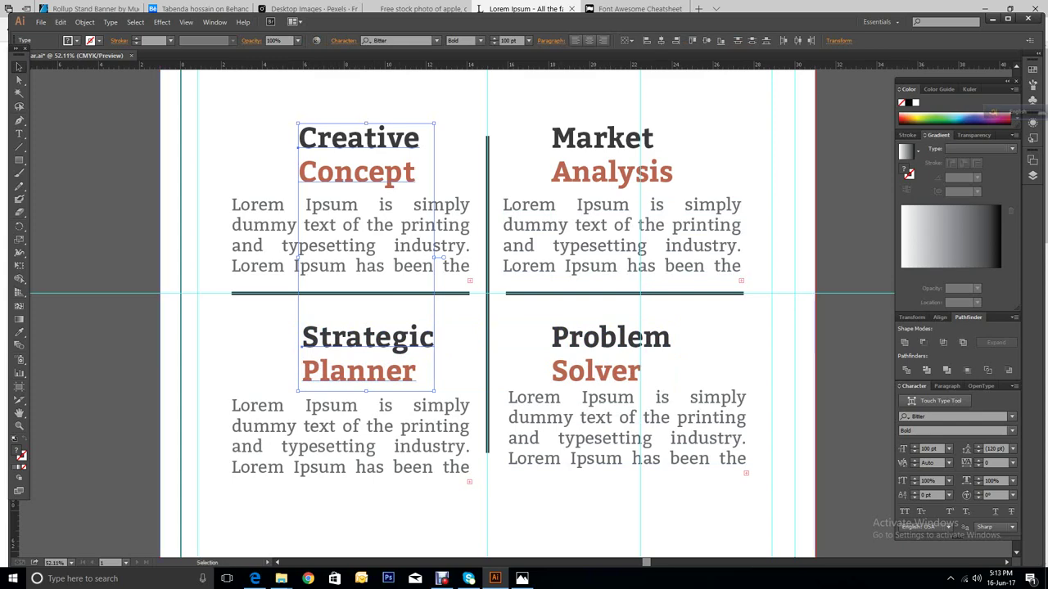
pyautogui.click(648, 41)
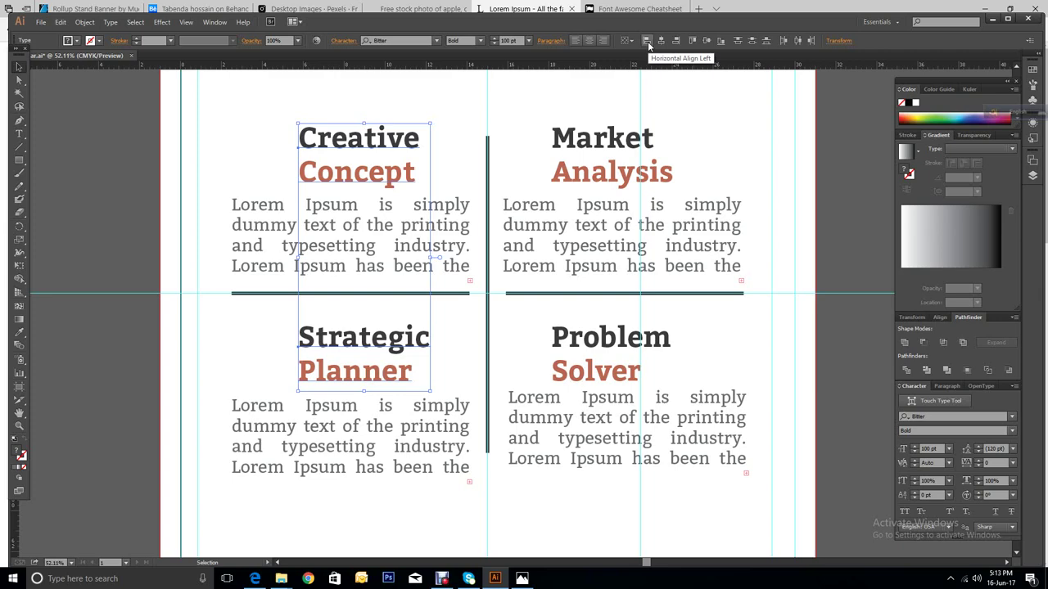
pyautogui.hotkey('ctrl', 'shift', 'a')
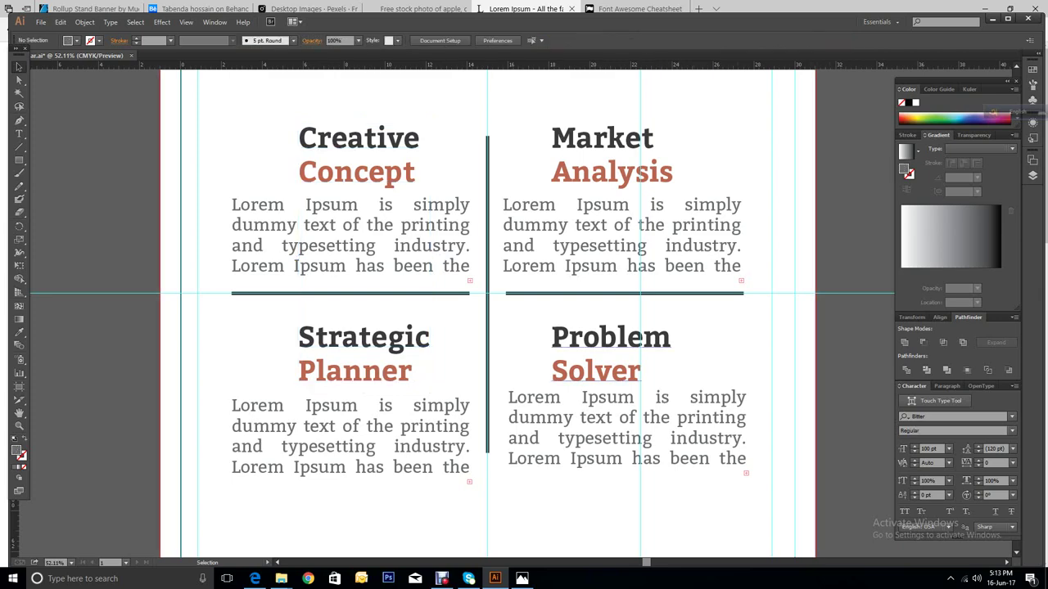
pyautogui.click(610, 344)
pyautogui.keyDown('shift'); pyautogui.click(606, 156); pyautogui.keyUp('shift')
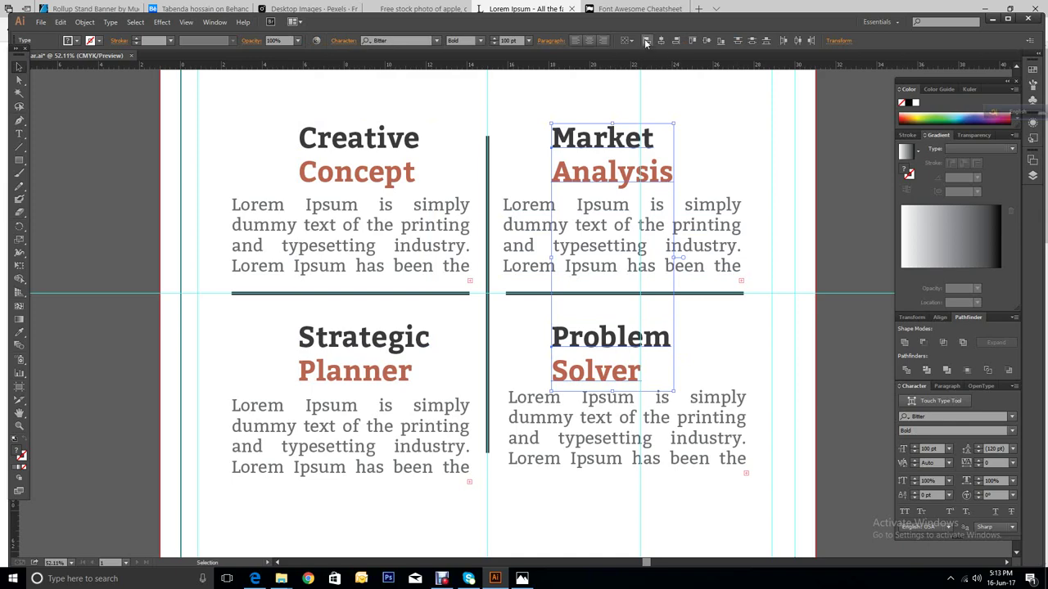
pyautogui.hotkey('ctrl', 'shift', 'a')
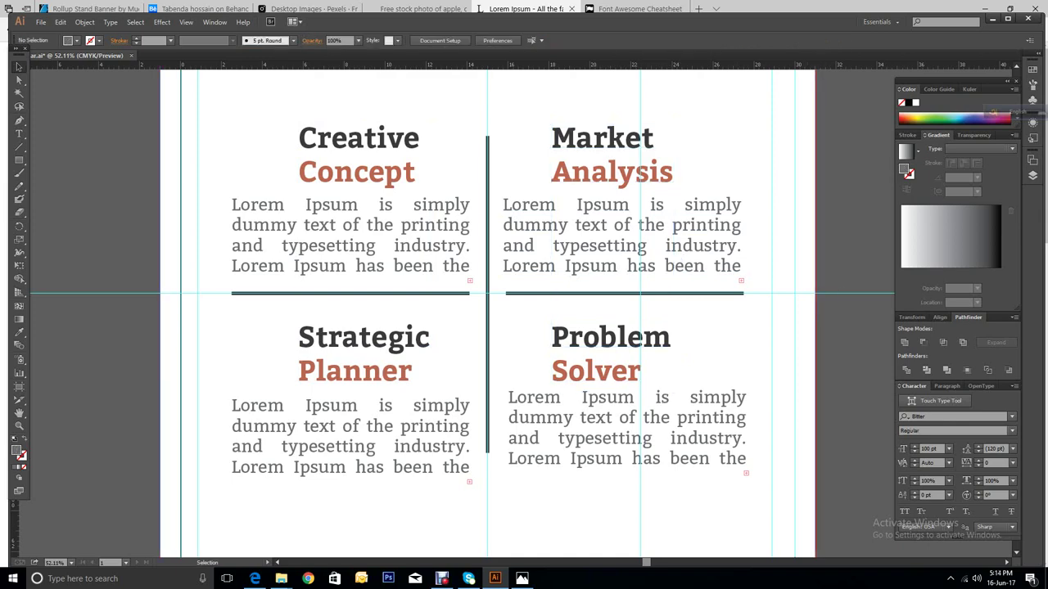
# Step: Top-align the paragraphs below Strategic Planner and Problem Solver, and shift both slightly down and to the left
pyautogui.scroll(-2, 491, 311)
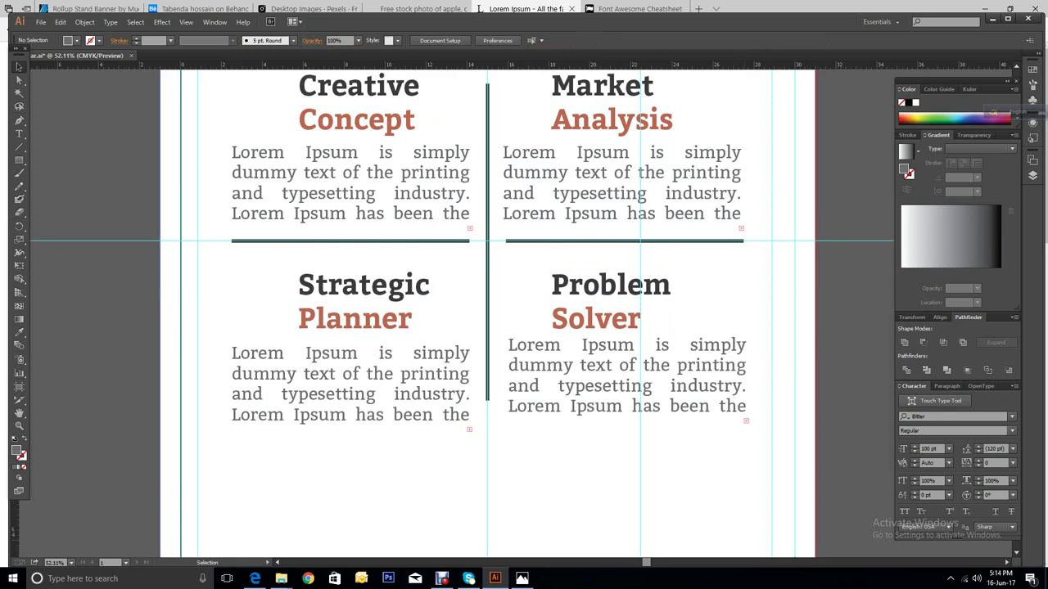
pyautogui.scroll(-2, 454, 326)
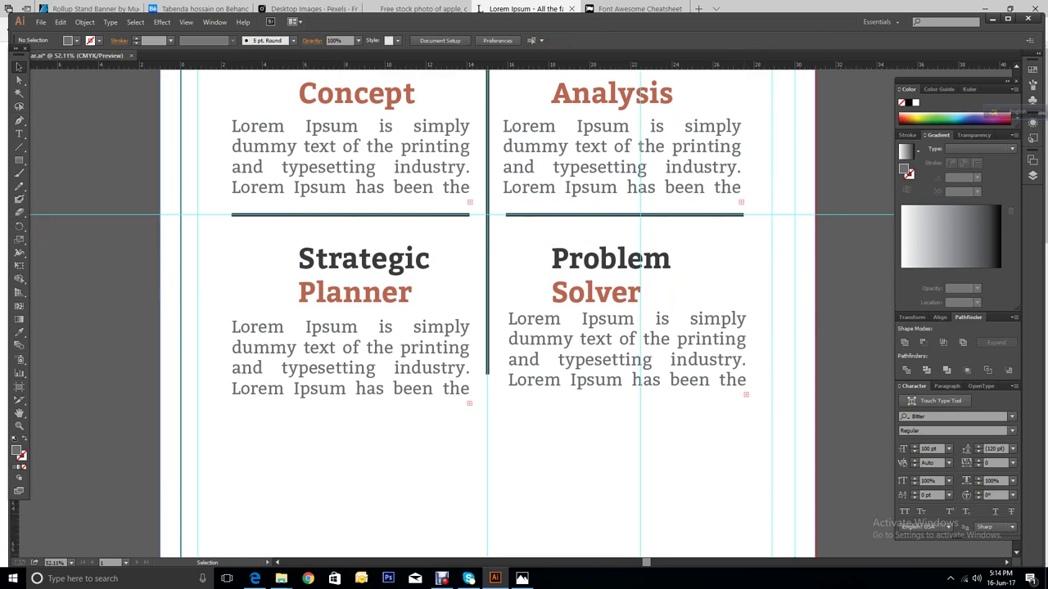
pyautogui.click(352, 358)
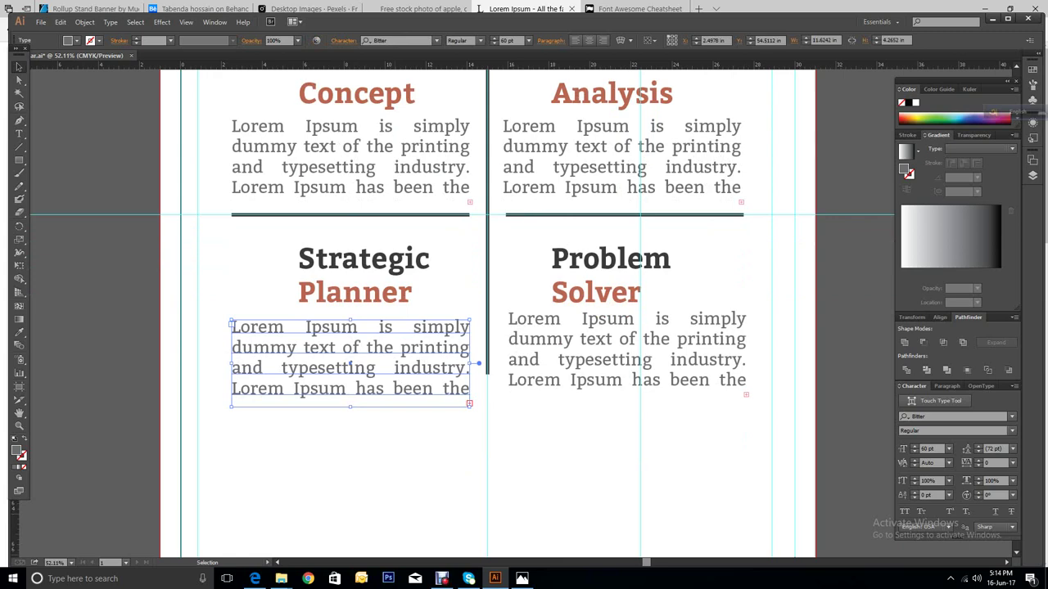
pyautogui.keyDown('shift'); pyautogui.click(509, 353); pyautogui.keyUp('shift')
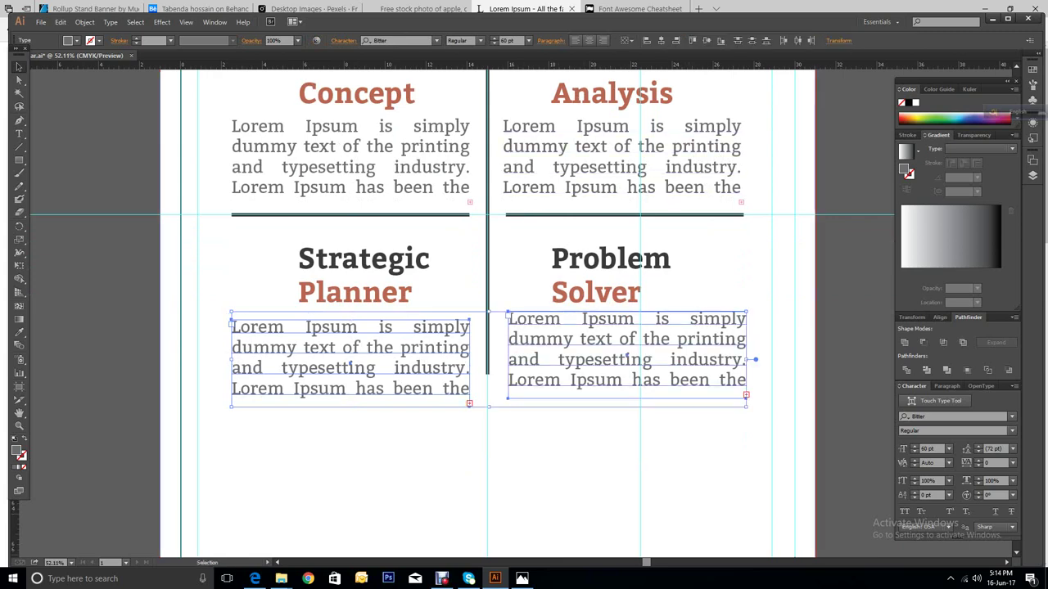
pyautogui.click(690, 42)
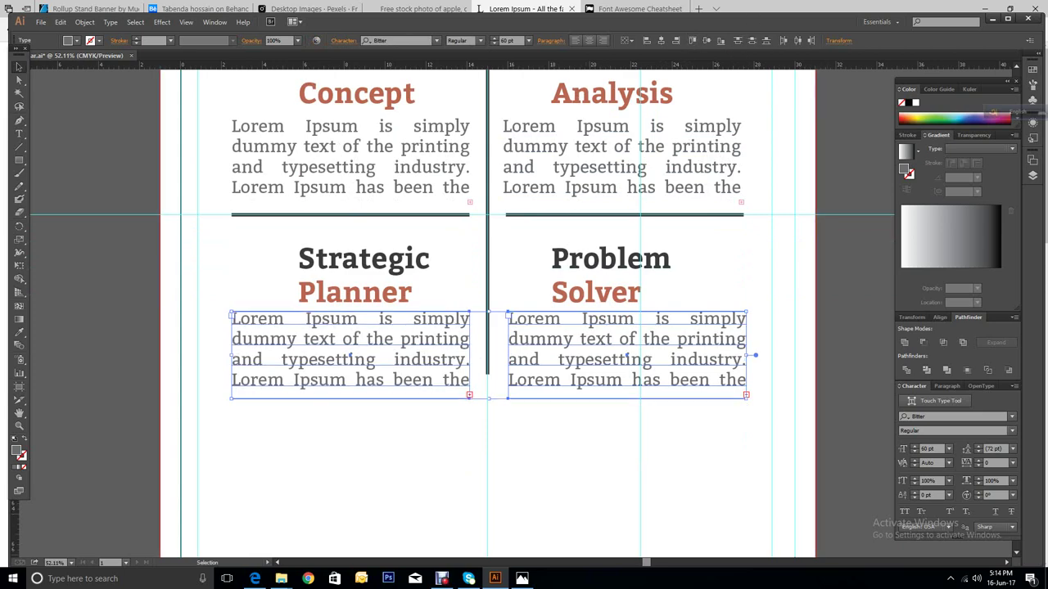
pyautogui.moveTo(607, 363); pyautogui.dragTo(605, 368)
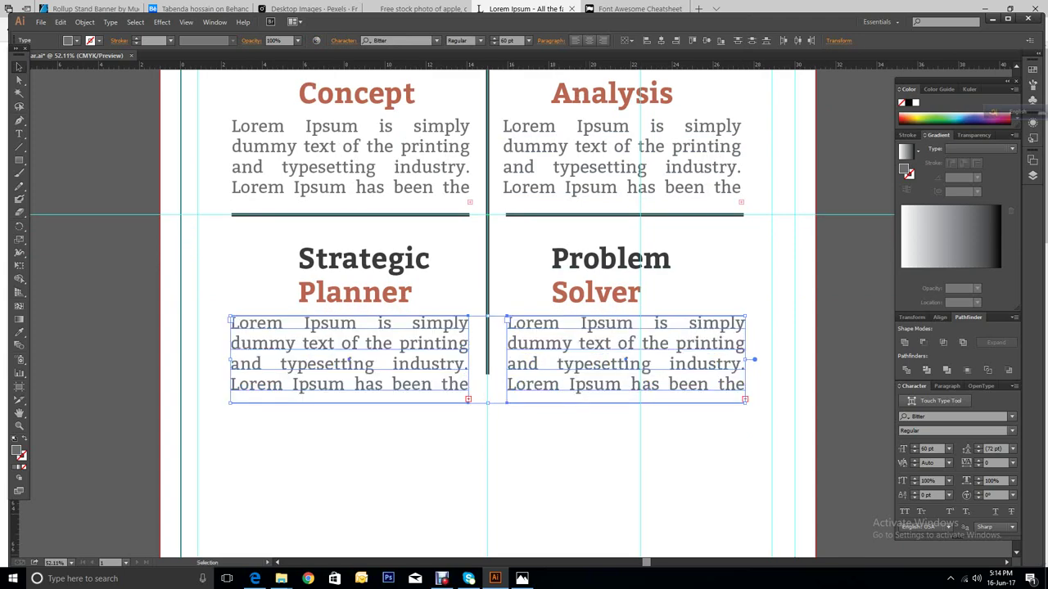
pyautogui.scroll(2, 488, 311)
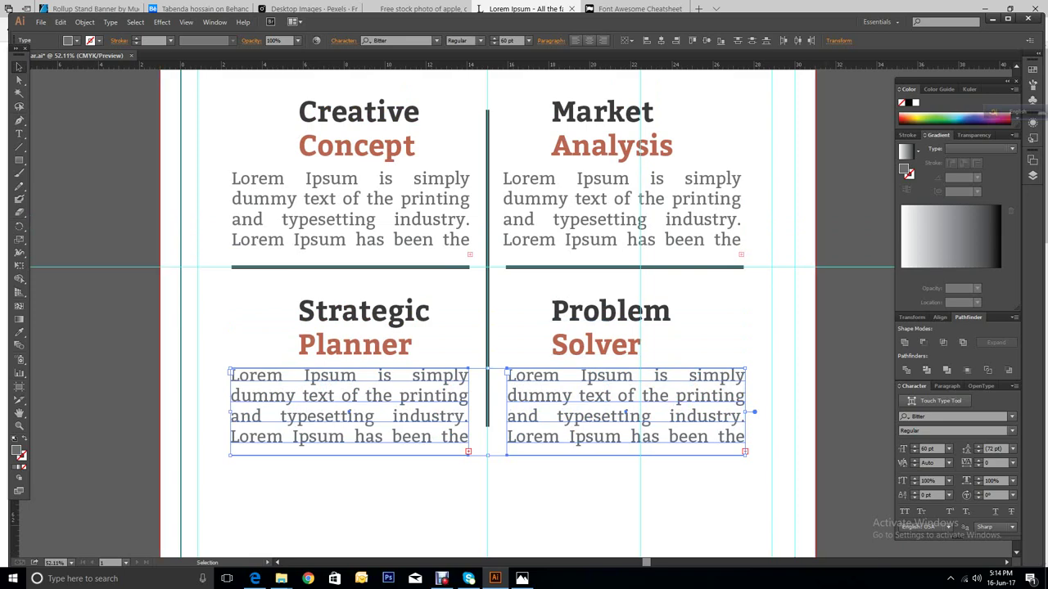
pyautogui.hotkey('ctrl', 'shift', 'a')
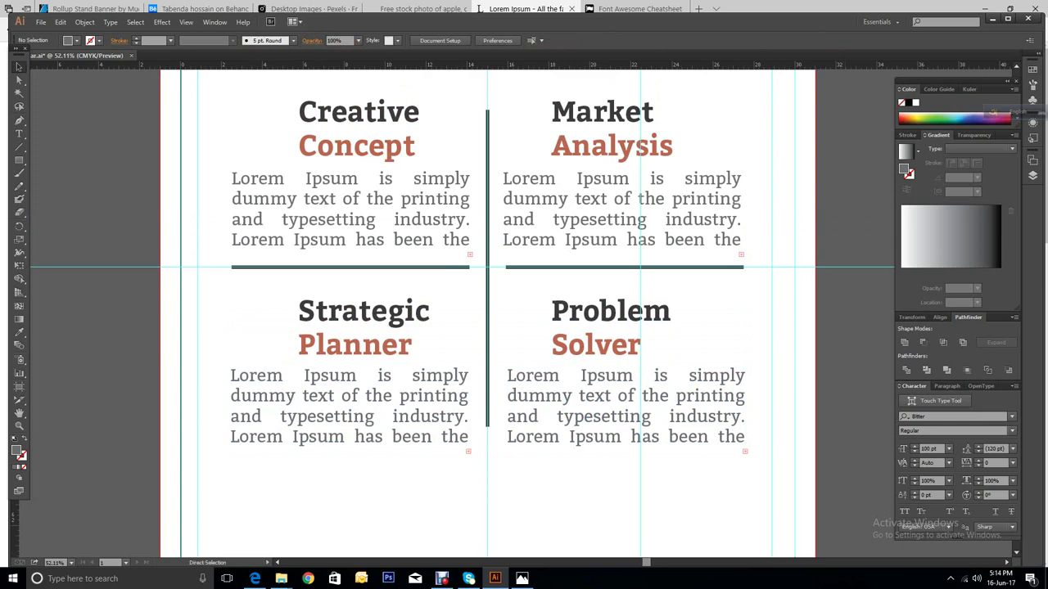
# Step: Add a text line beside the banner reading "call now :" followed by the contact phone number
pyautogui.hotkey('ctrl', '-')
pyautogui.hotkey('ctrl', '-')
pyautogui.hotkey('ctrl', '-')
pyautogui.hotkey('ctrl', '-')
pyautogui.hotkey('ctrl', '-')
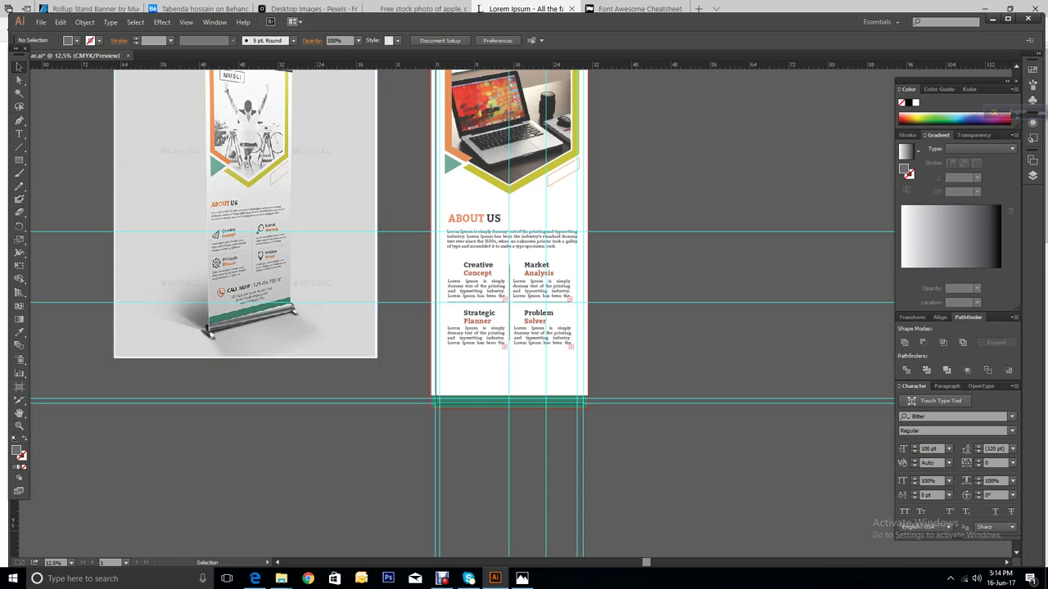
pyautogui.press('t')
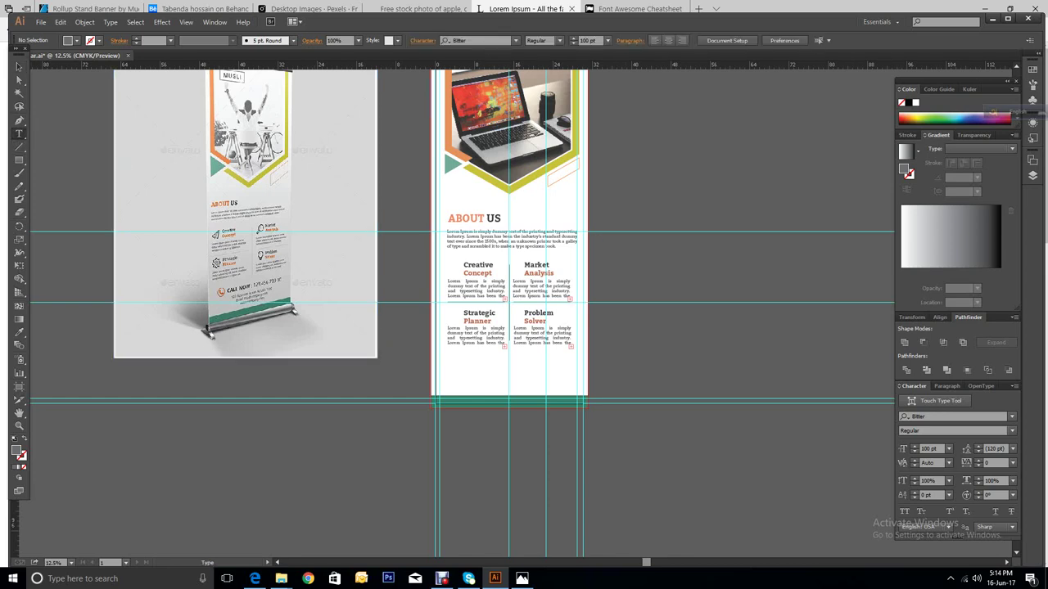
pyautogui.click(626, 258)
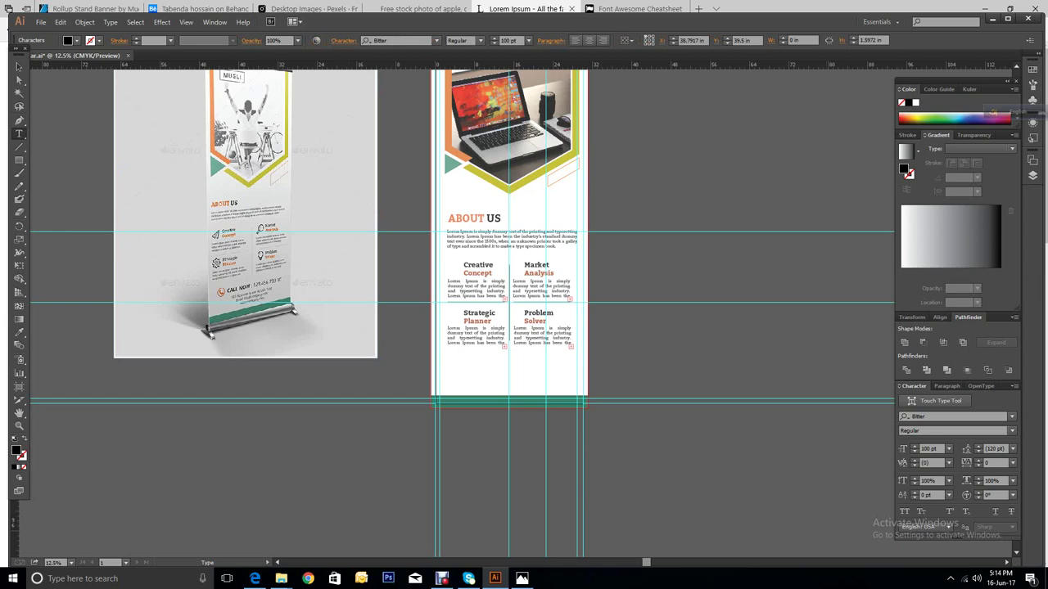
pyautogui.write('call now :')
pyautogui.write('0123 456 789')
pyautogui.press('Escape')
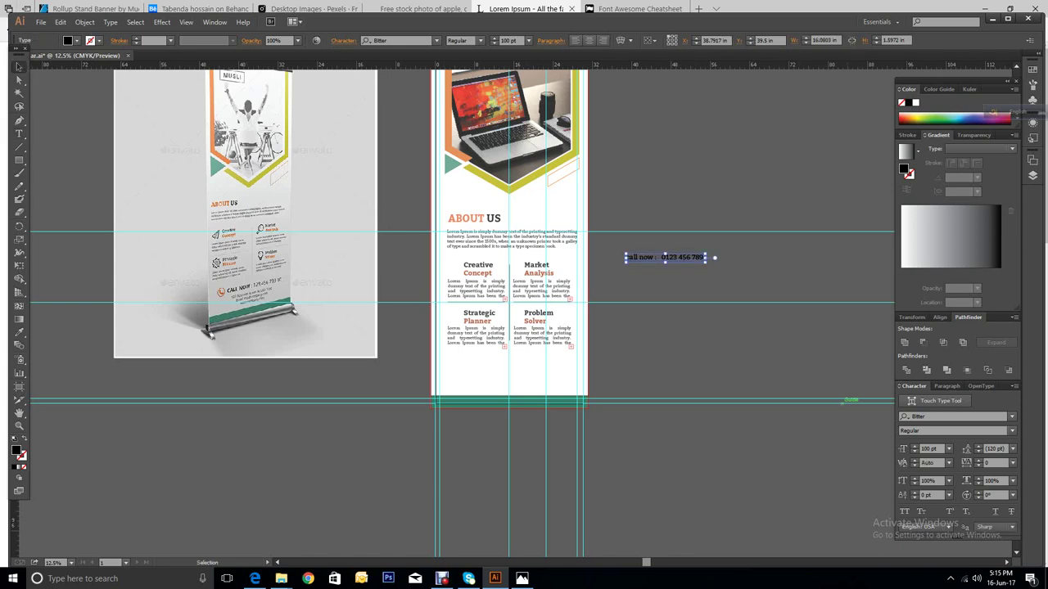
# Step: Increase the font size of the "call now" line to 150 pt
pyautogui.click(915, 447)
pyautogui.click(914, 447)
pyautogui.click(914, 447)
pyautogui.moveTo(914, 449); pyautogui.dragTo(914, 449)
pyautogui.click(914, 448)
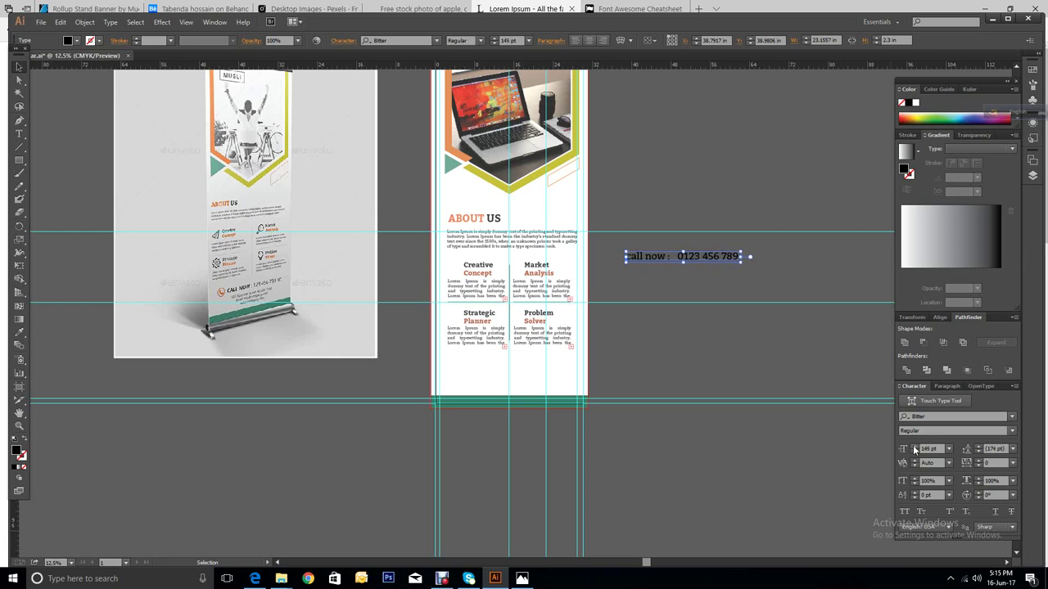
pyautogui.click(914, 449)
pyautogui.click(914, 448)
pyautogui.click(914, 448)
pyautogui.click(915, 448)
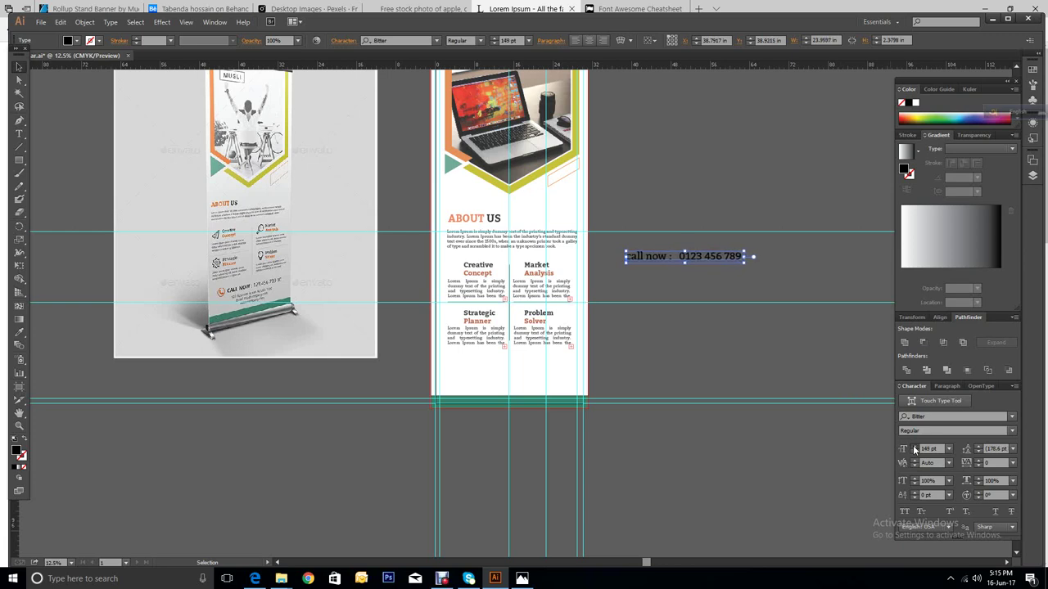
pyautogui.click(914, 449)
# Step: Set the words "call now" in all caps and bold, leaving the phone number's style as it is
pyautogui.click(20, 134)
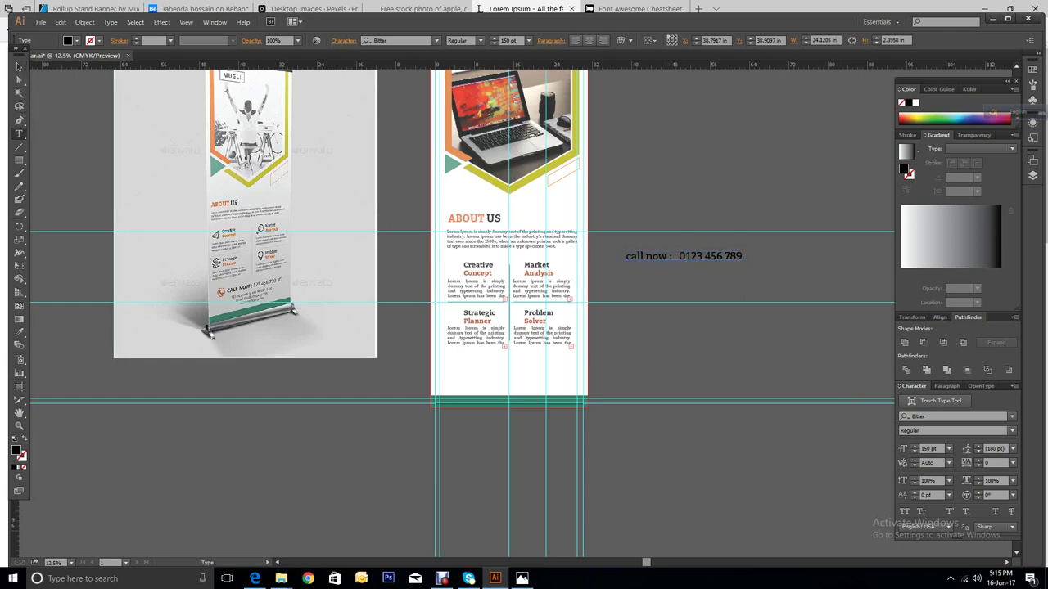
pyautogui.moveTo(625, 256); pyautogui.dragTo(670, 256)
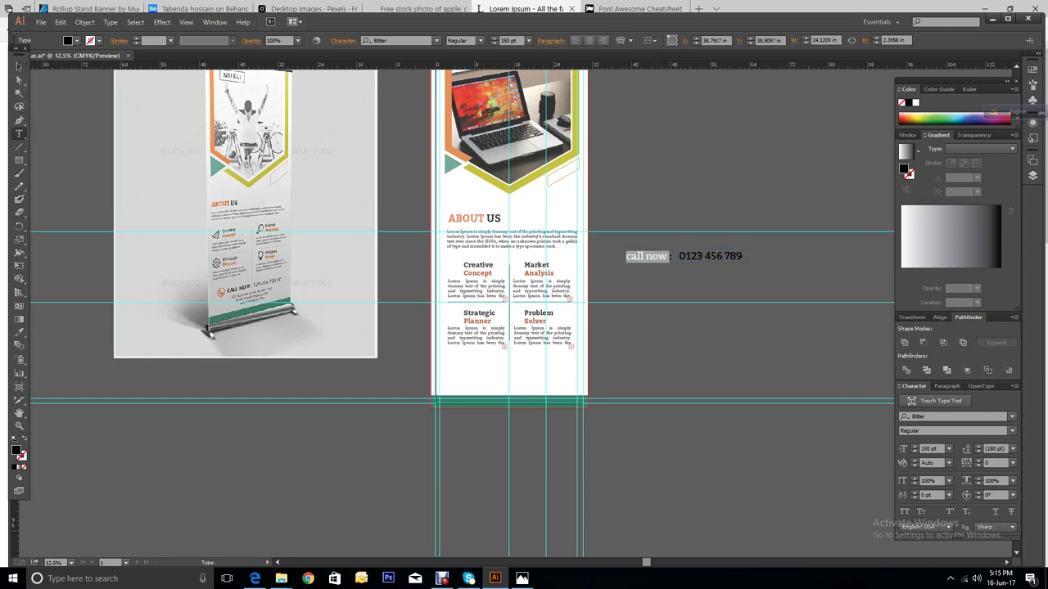
pyautogui.click(903, 512)
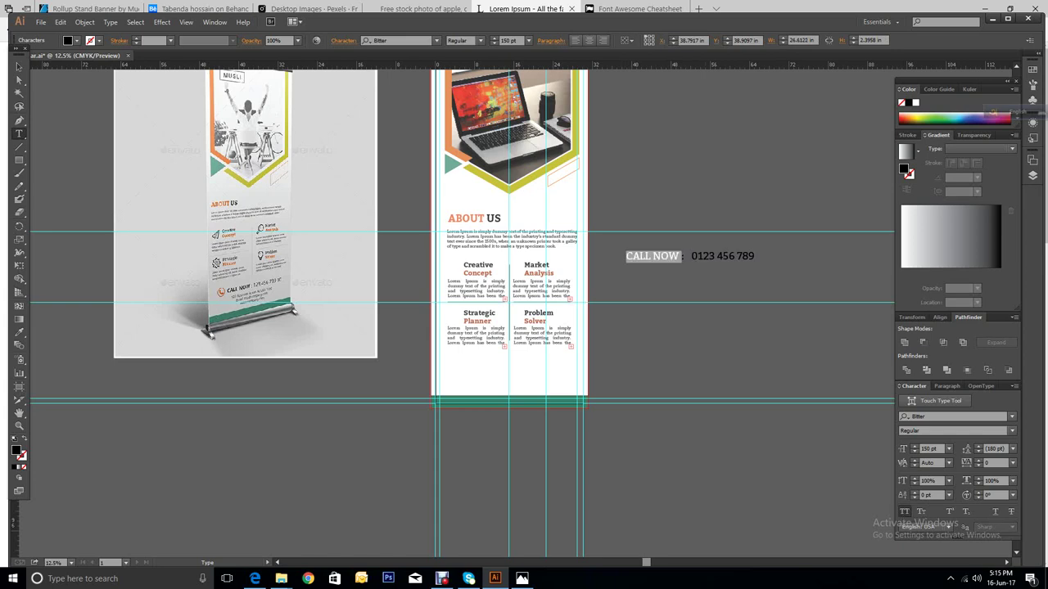
pyautogui.press('Escape')
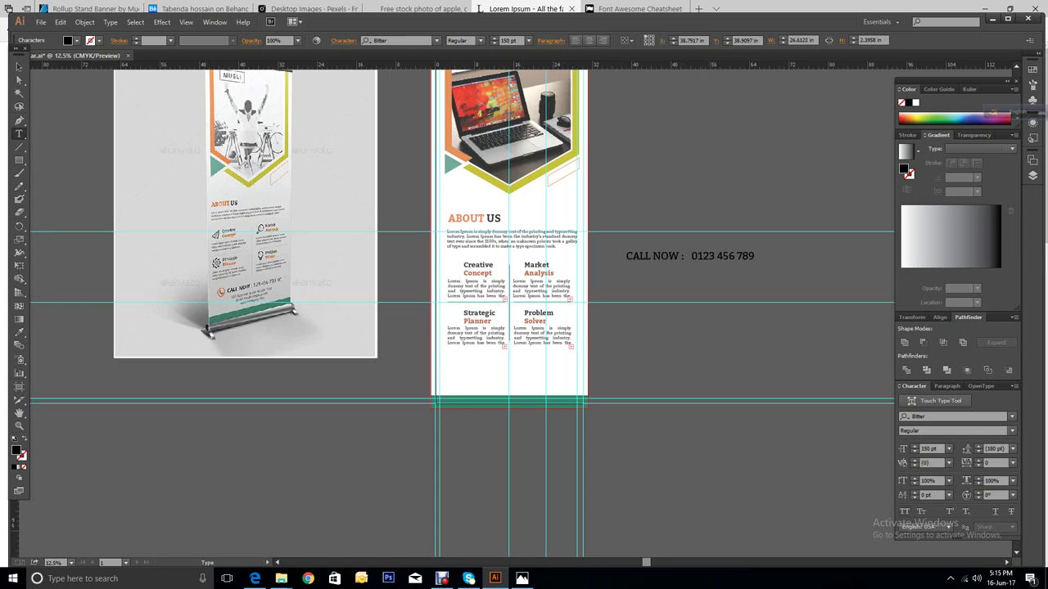
pyautogui.hotkey('ctrl', 'z')
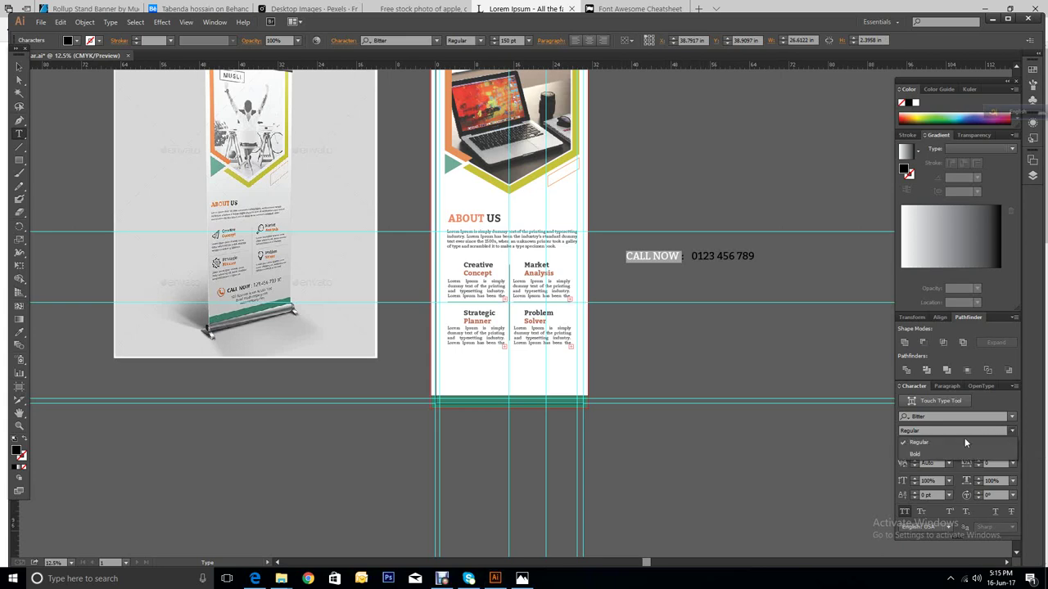
pyautogui.press('Right')
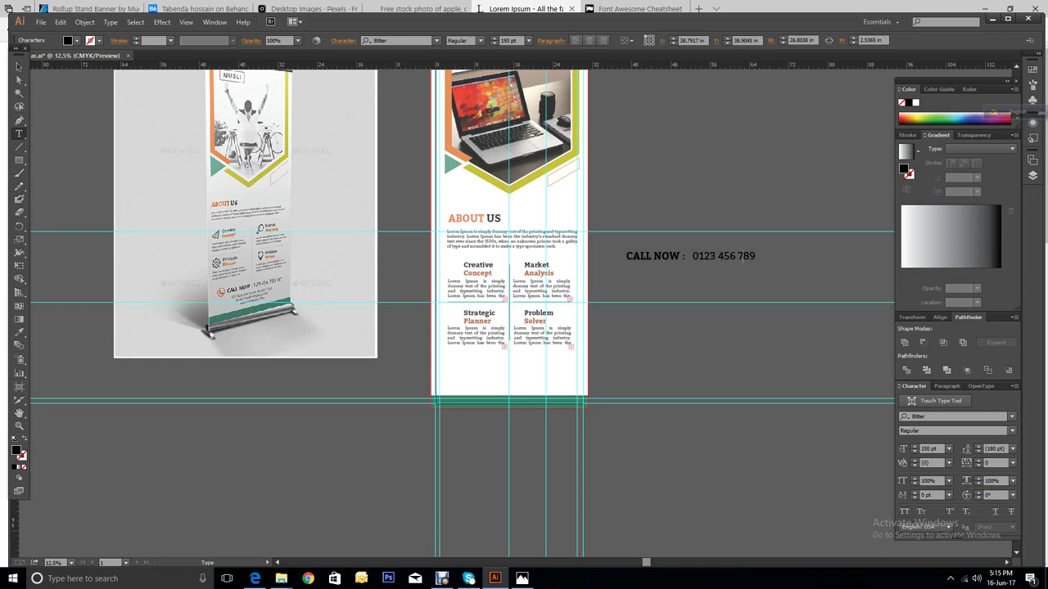
# Step: Fill the CALL NOW line with dark grey C=0 M=0 Y=0 K=90 and move it onto the banner below the four feature blocks
pyautogui.click(19, 66)
pyautogui.click(78, 41)
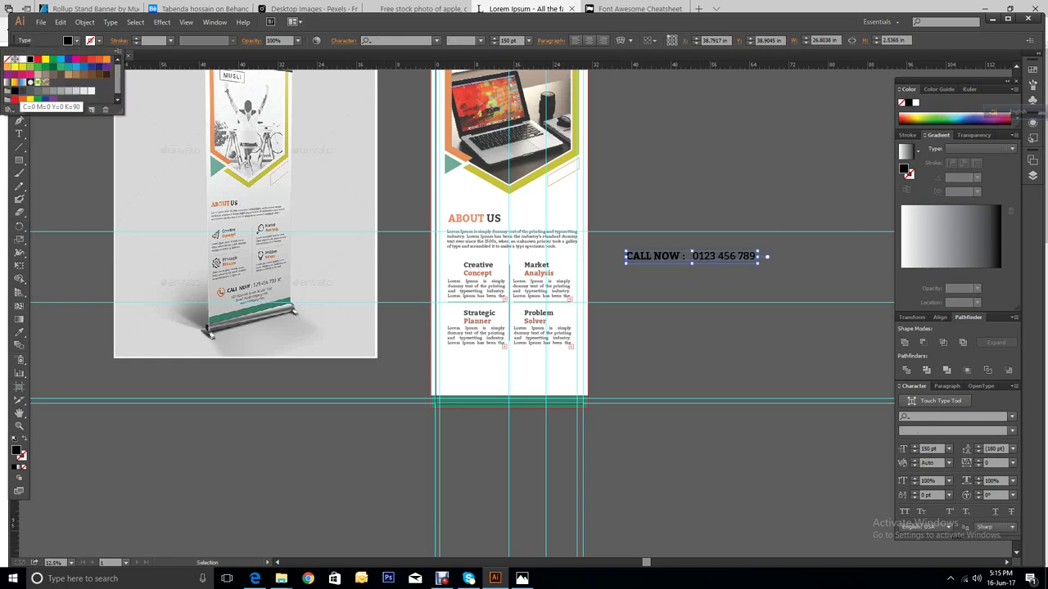
pyautogui.click(17, 92)
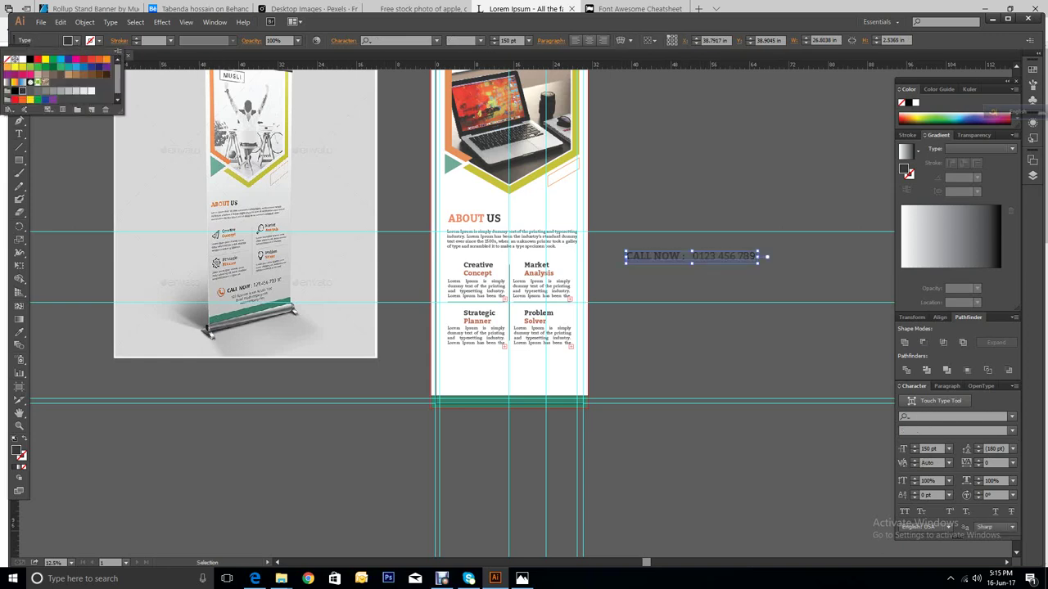
pyautogui.press('Escape')
pyautogui.moveTo(717, 256); pyautogui.dragTo(532, 368)
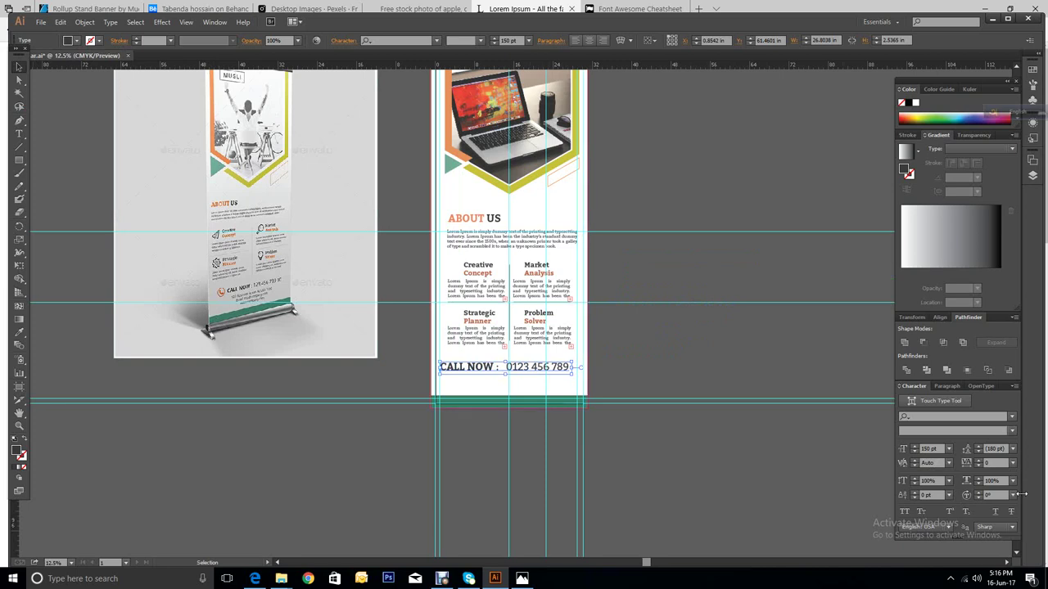
# Step: Reduce the font size of the CALL NOW line to 134 pt
pyautogui.click(914, 452)
pyautogui.click(914, 452)
pyautogui.click(914, 451)
pyautogui.click(915, 452)
pyautogui.click(915, 451)
pyautogui.click(914, 452)
pyautogui.click(914, 451)
pyautogui.click(914, 452)
pyautogui.click(914, 452)
pyautogui.click(914, 451)
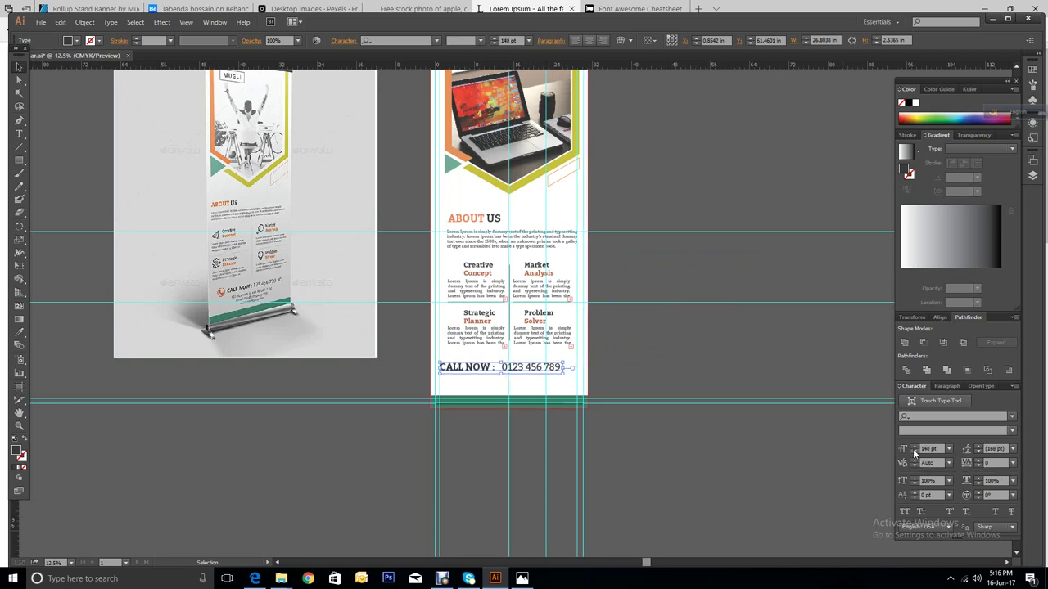
pyautogui.click(914, 452)
pyautogui.click(914, 452)
pyautogui.click(914, 452)
pyautogui.click(914, 451)
pyautogui.click(915, 452)
pyautogui.click(915, 452)
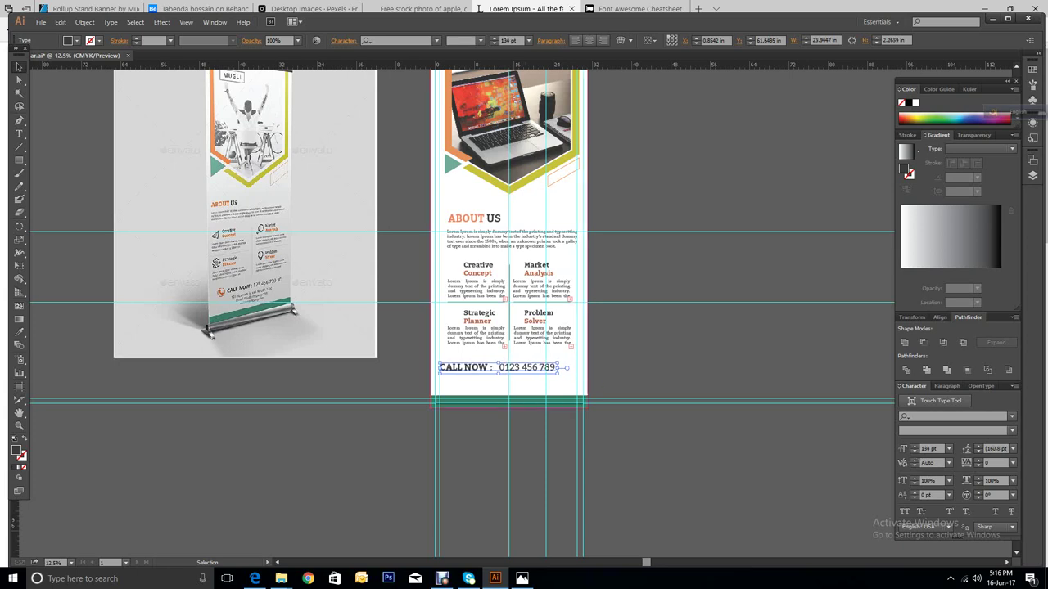
# Step: Move the CALL NOW line to the right and slightly up, below the service paragraphs
pyautogui.moveTo(491, 367); pyautogui.dragTo(502, 369)
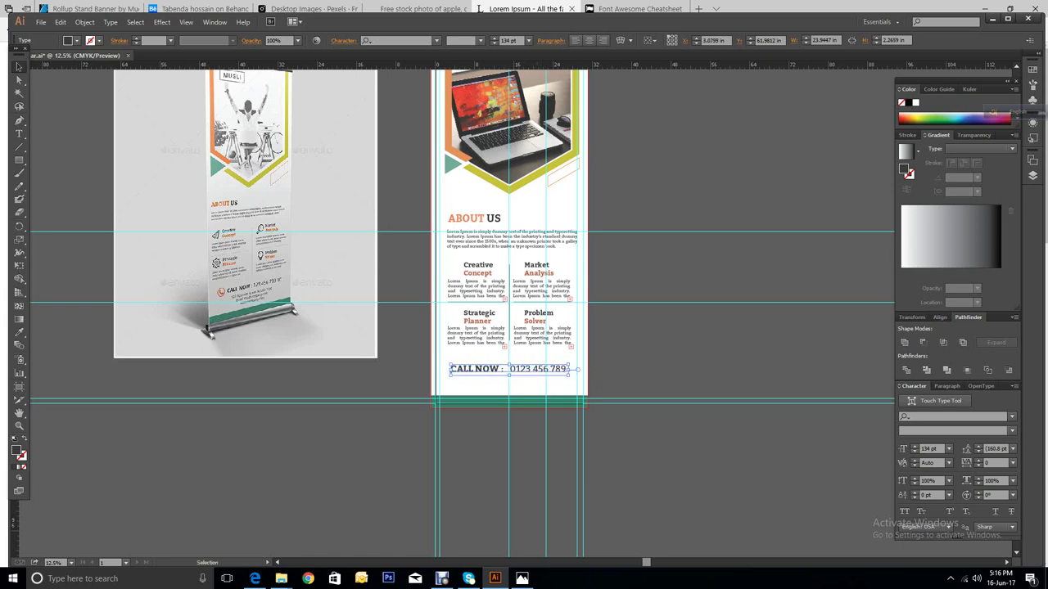
pyautogui.press('Up')
pyautogui.press('Up')
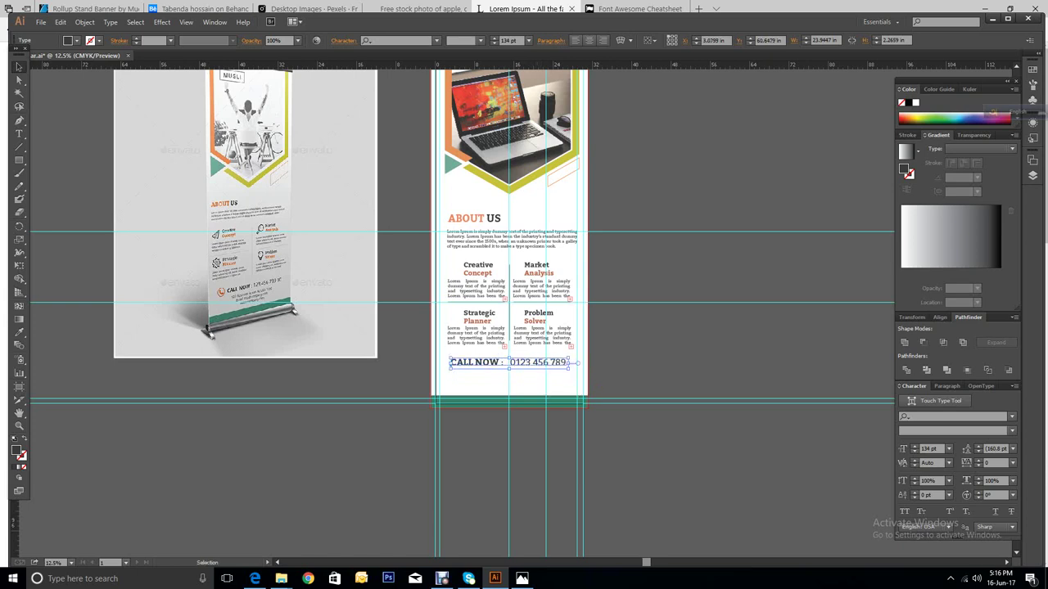
# Step: Reduce the font size of the CALL NOW line to 120 pt
pyautogui.click(914, 455)
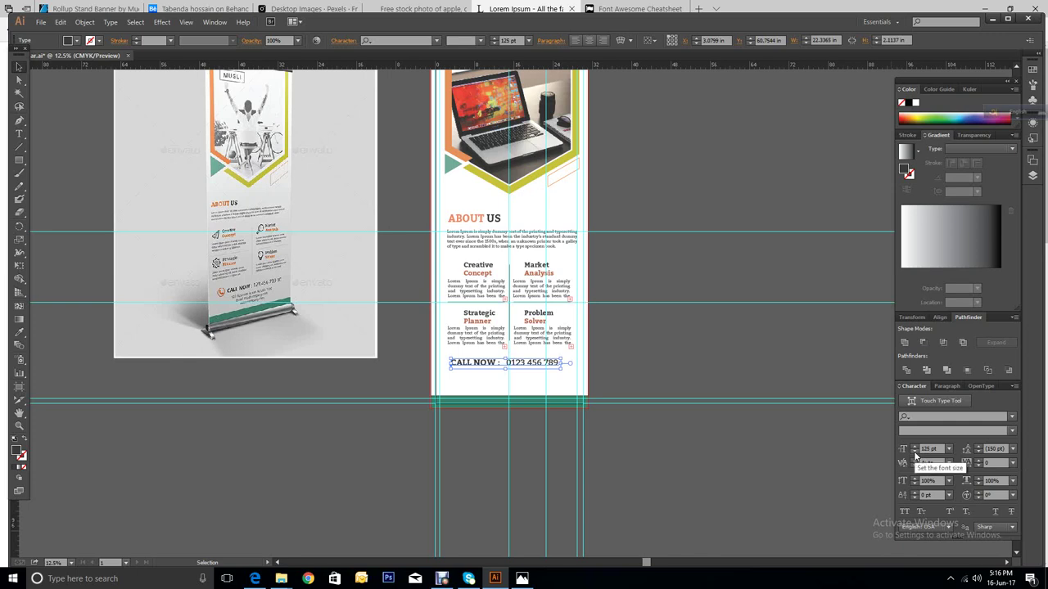
pyautogui.click(914, 455)
pyautogui.click(915, 456)
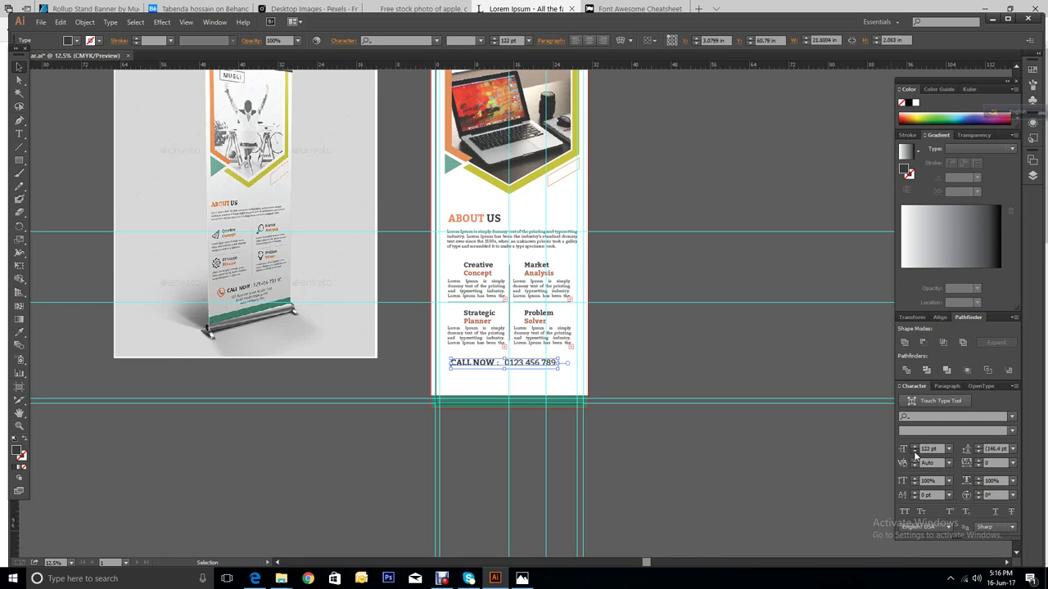
pyautogui.click(914, 455)
pyautogui.click(915, 455)
pyautogui.click(914, 455)
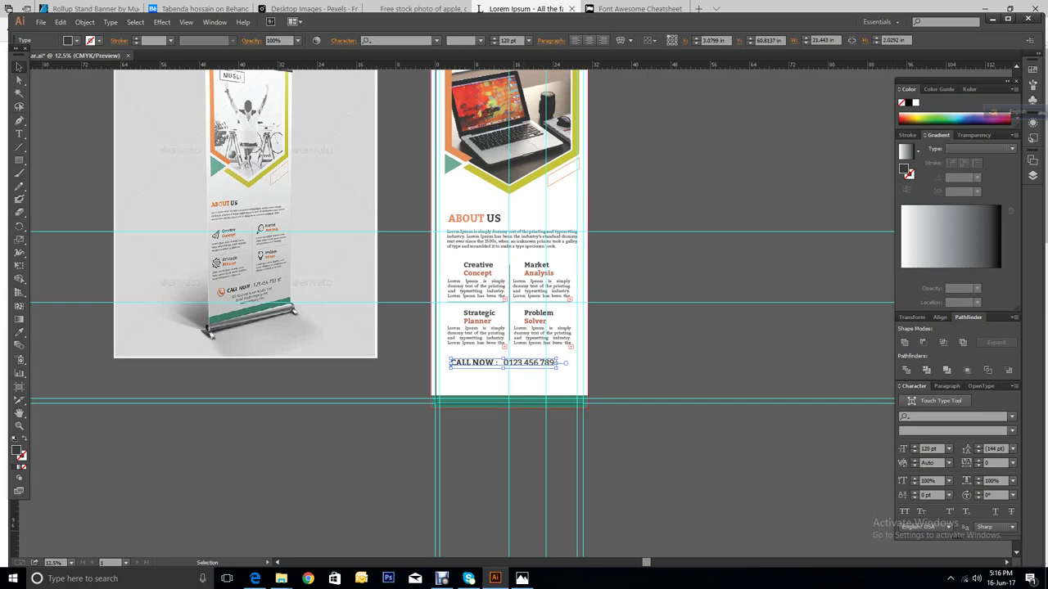
# Step: Shift the CALL NOW line right so it starts under the Strategic Planner heading, and deselect it
pyautogui.moveTo(557, 362)
pyautogui.mouseDown()
pyautogui.moveTo(573, 363)
pyautogui.moveTo(539, 363)
pyautogui.mouseUp()
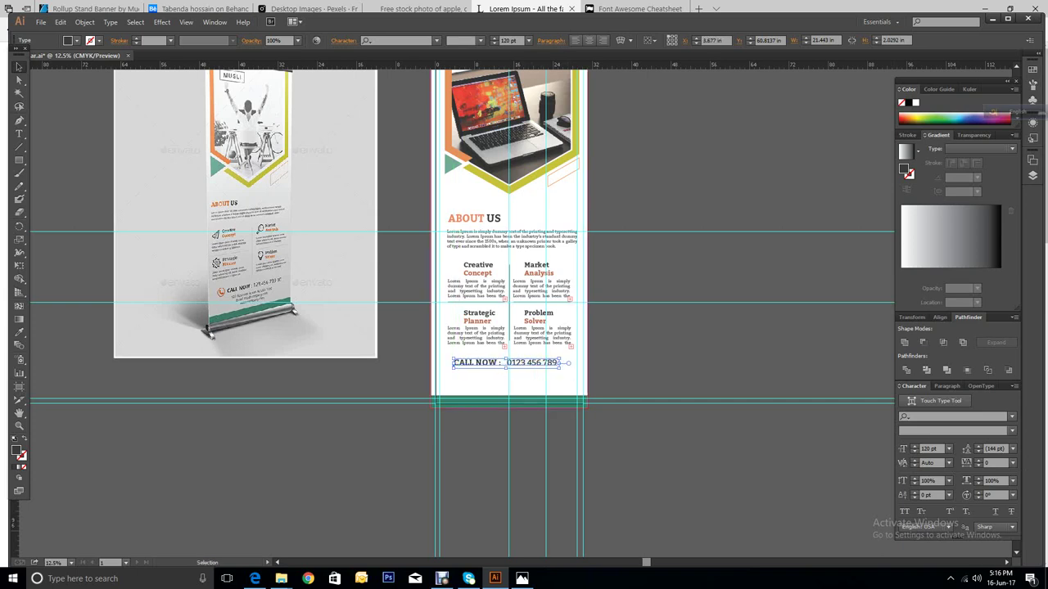
pyautogui.moveTo(539, 362); pyautogui.dragTo(548, 363)
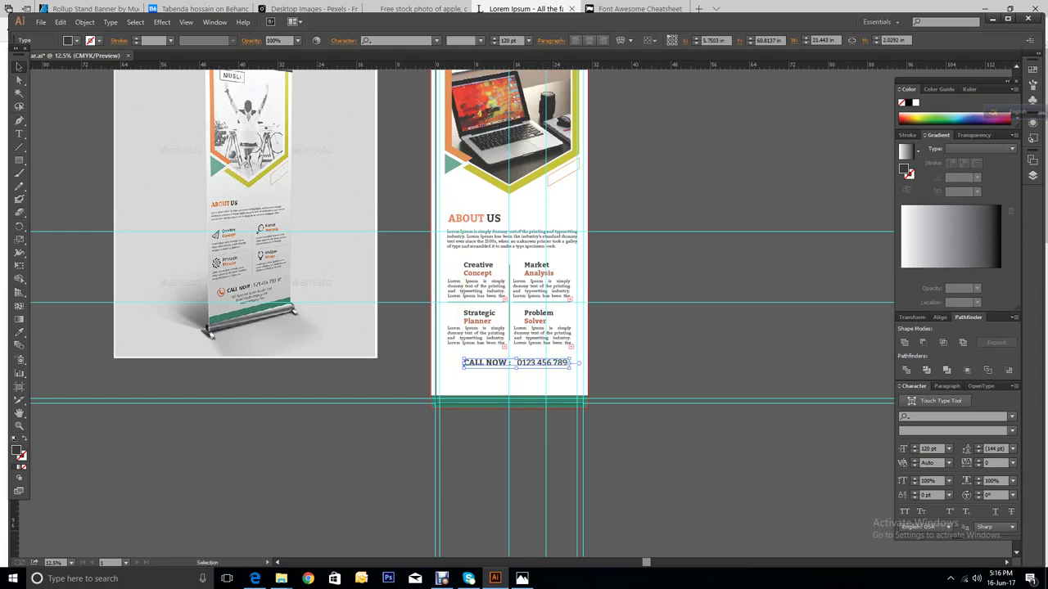
pyautogui.hotkey('ctrl', 'shift', 'a')
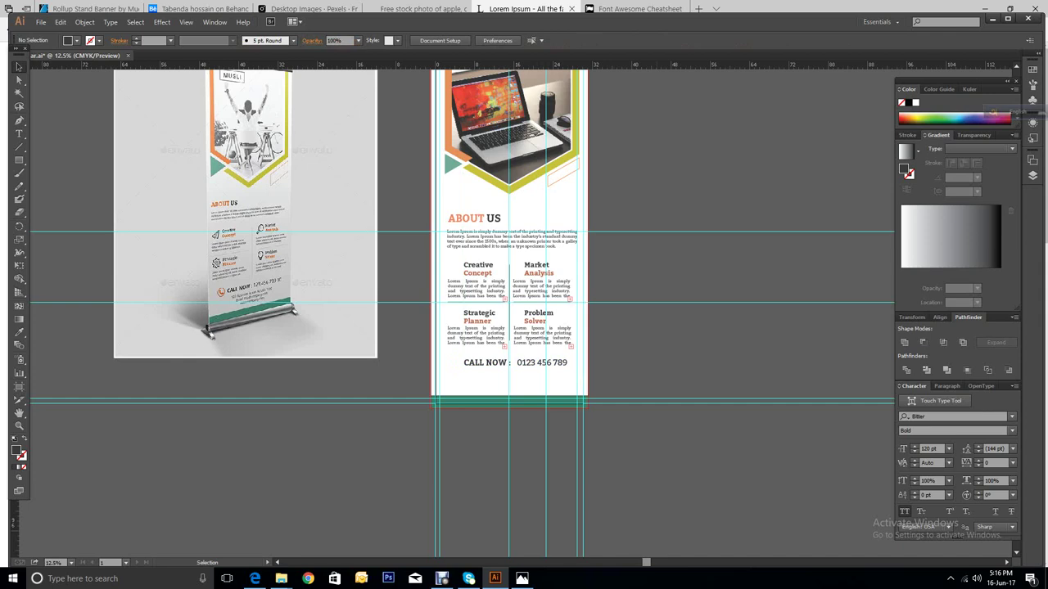
pyautogui.press('t')
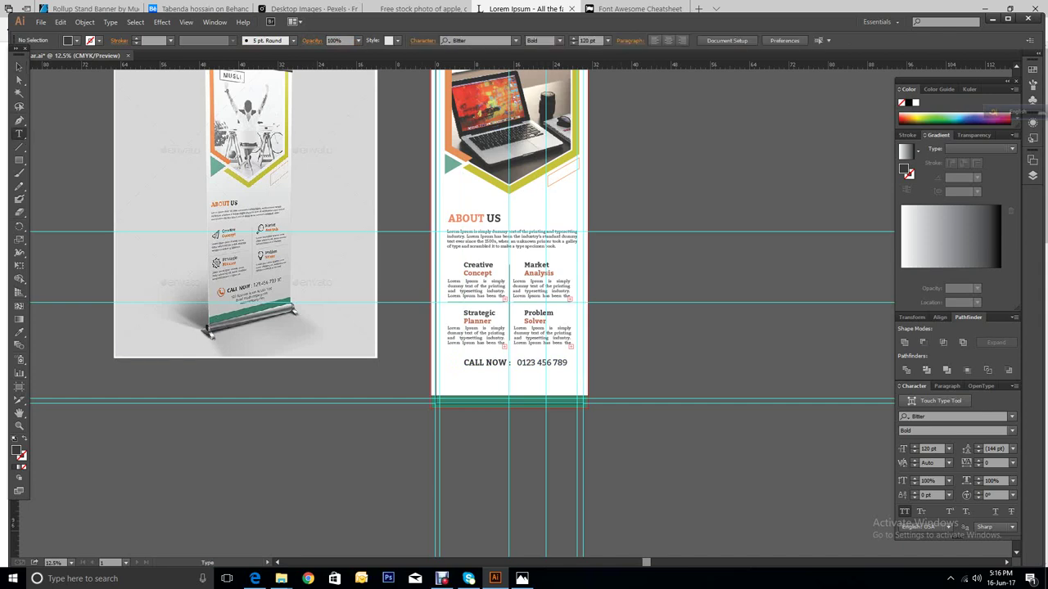
pyautogui.click(657, 329)
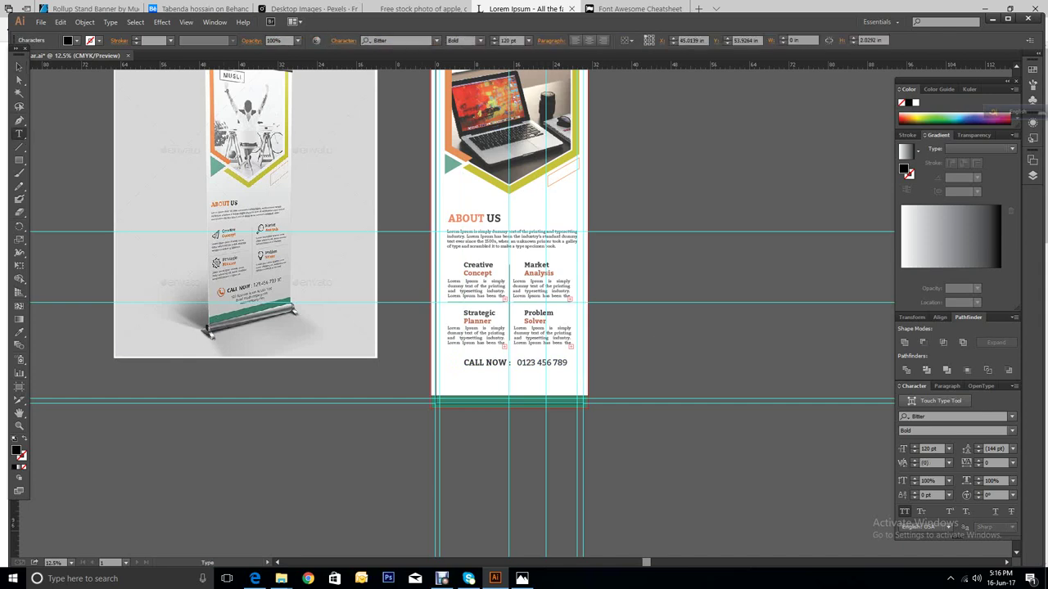
pyautogui.click(18, 160)
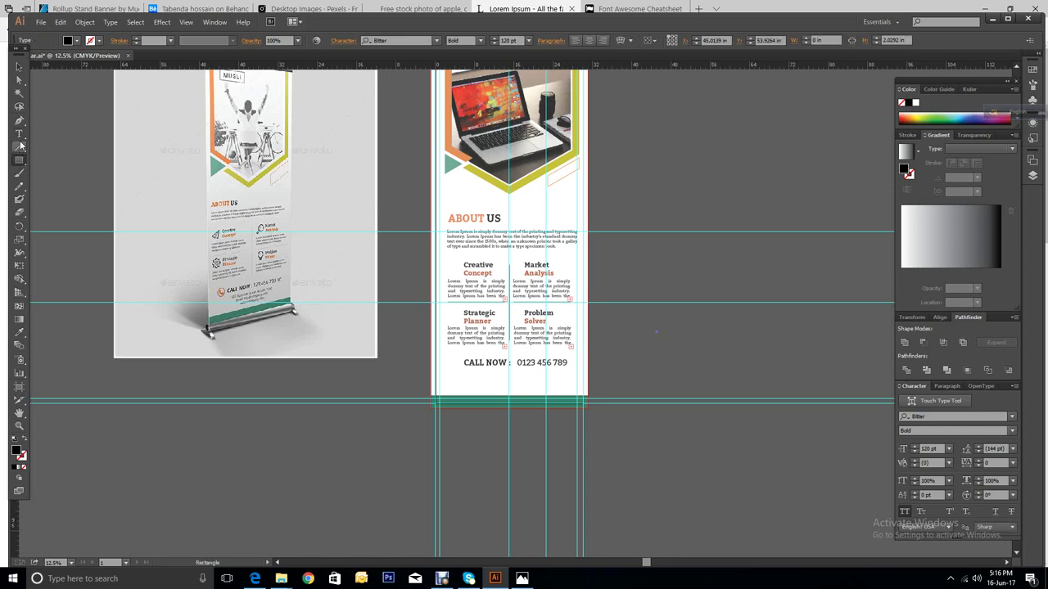
# Step: Create an area text frame about 26.6 by 8.7 in beside the banner and enter the company's street address and city
pyautogui.moveTo(19, 133); pyautogui.dragTo(47, 134)
pyautogui.click(47, 133)
pyautogui.moveTo(642, 143); pyautogui.dragTo(772, 185)
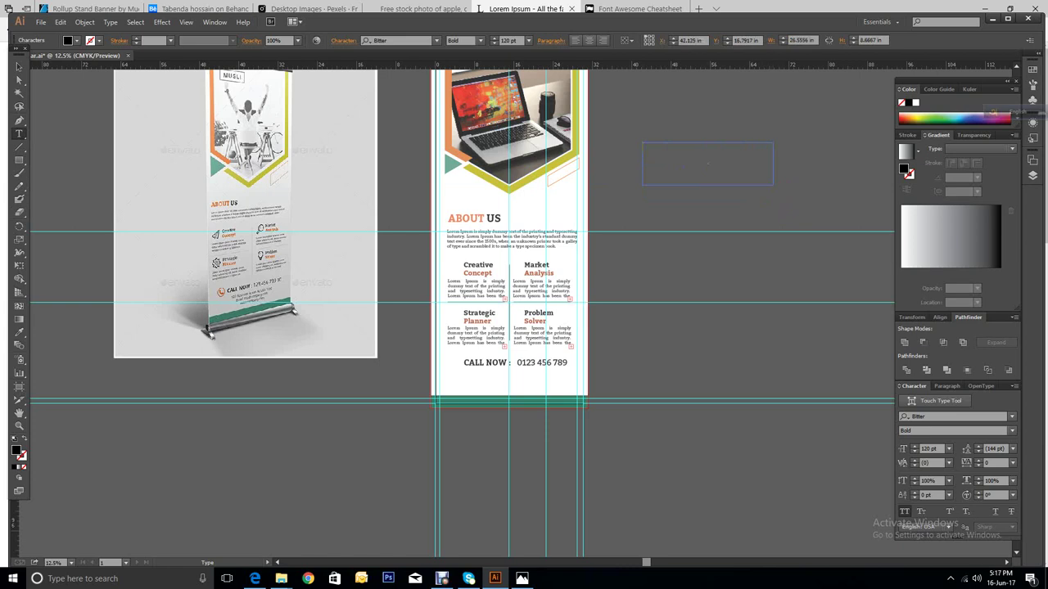
pyautogui.write('777, PARK ROADMAIN STREET,')
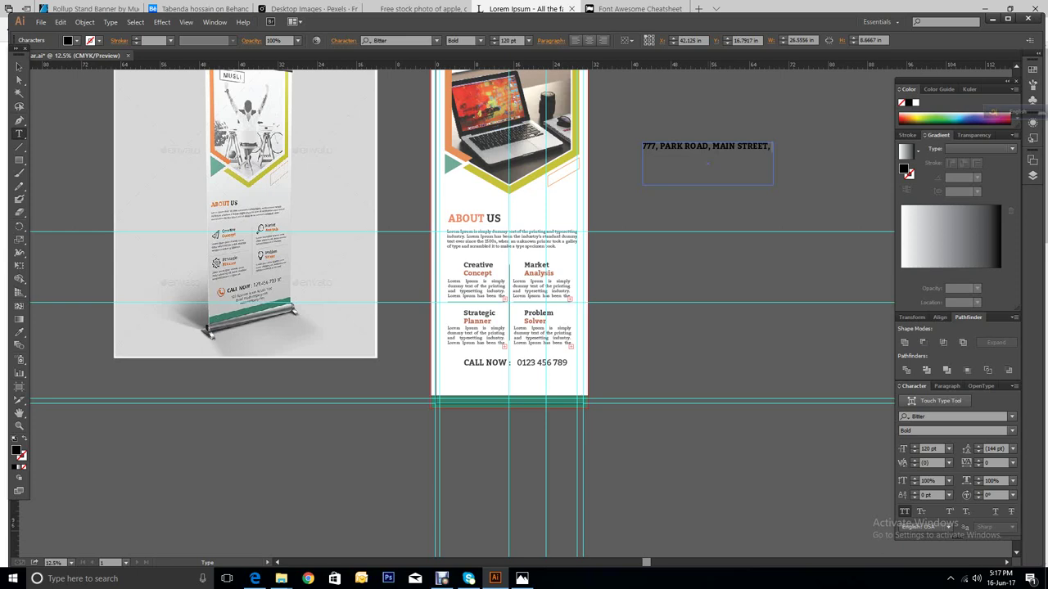
pyautogui.write('NEW')
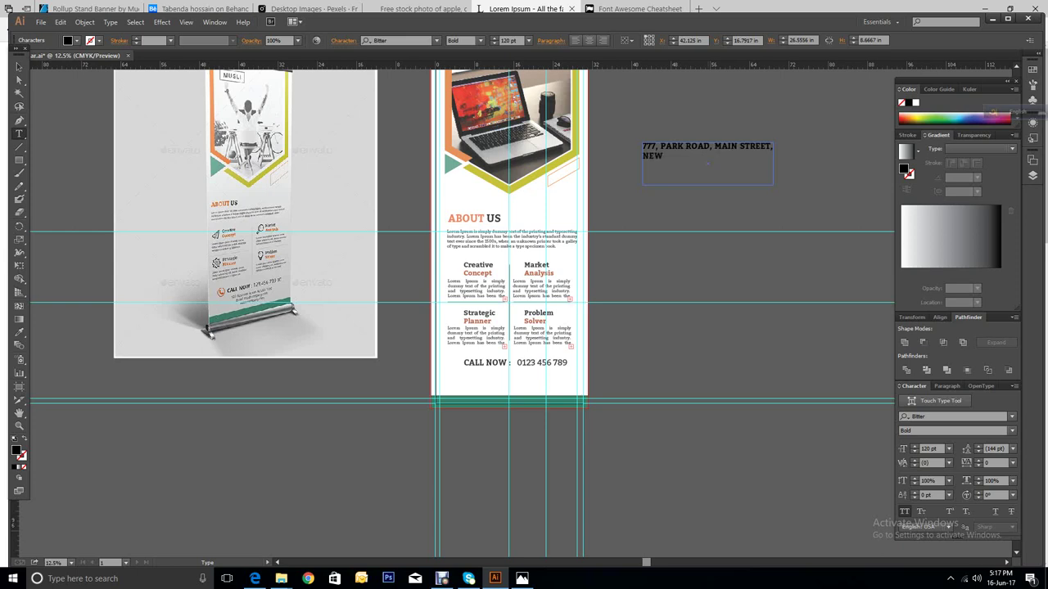
pyautogui.write(' YOURK')
pyautogui.press('BackSpace')
pyautogui.press('BackSpace')
pyautogui.press('BackSpace')
pyautogui.write('RK')
pyautogui.write('.')
# Step: Add the placeholder e-mail address on a new line below the street address
pyautogui.write('YOUR')
pyautogui.write('MAI')
pyautogui.write('L@')
pyautogui.press('BackSpace')
pyautogui.press('BackSpace')
pyautogui.press('BackSpace')
pyautogui.press('BackSpace')
pyautogui.press('BackSpace')
pyautogui.write('@')
pyautogui.write('EMAIL.C')
pyautogui.write('M ')
pyautogui.write('WWW')
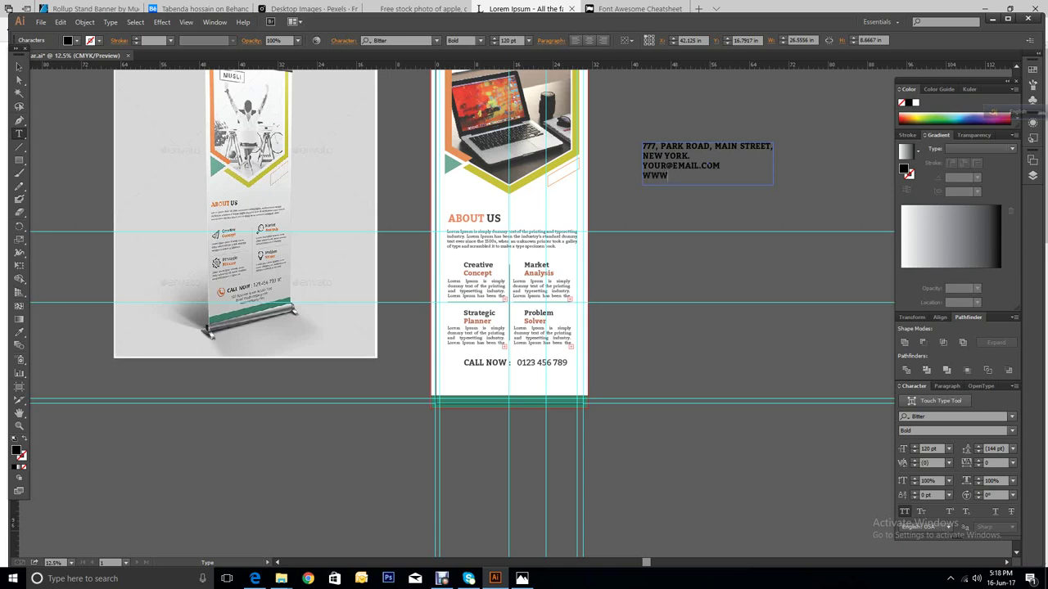
pyautogui.hotkey('shift', 'Left')
pyautogui.hotkey('shift', 'Left')
pyautogui.hotkey('shift', 'Left')
pyautogui.press('BackSpace')
pyautogui.press('Return')
pyautogui.write('WWW')
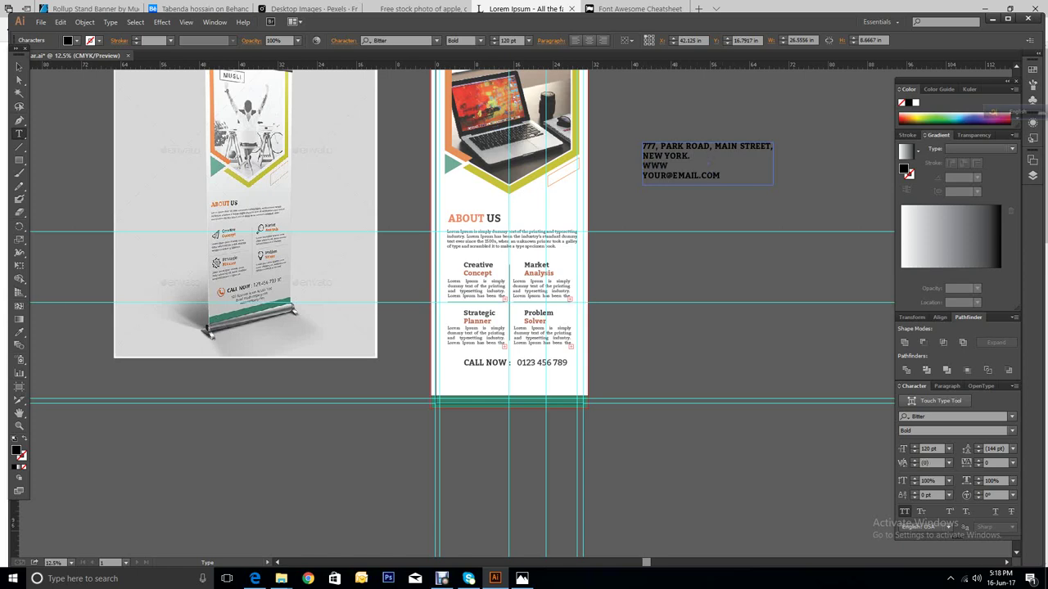
pyautogui.write('.WEBSITE.COM')
# Step: Turn off All Caps for the whole contact text and set its font style to Regular
pyautogui.hotkey('ctrl', 'a')
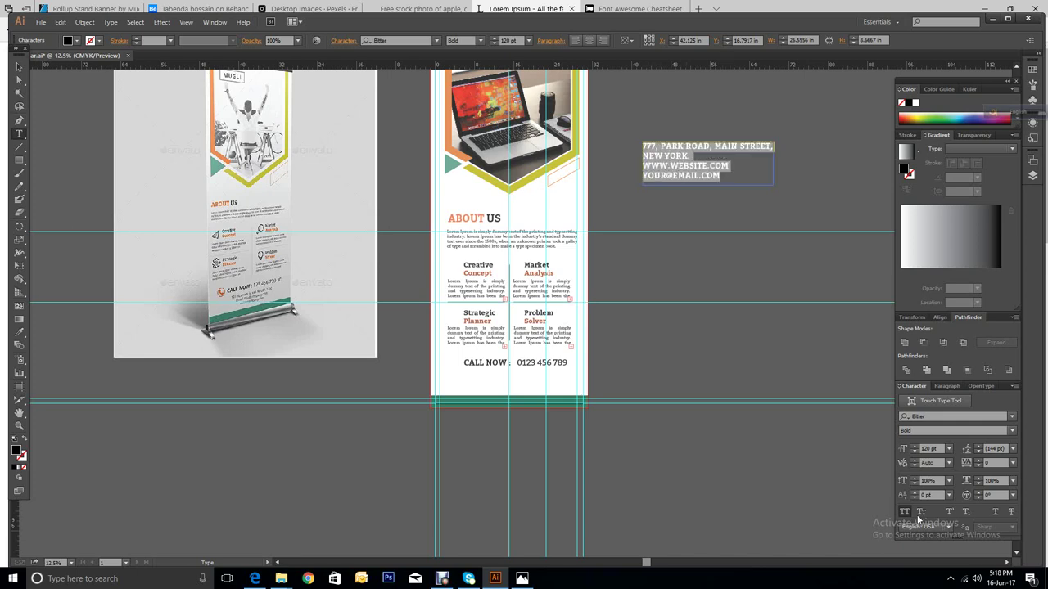
pyautogui.click(907, 512)
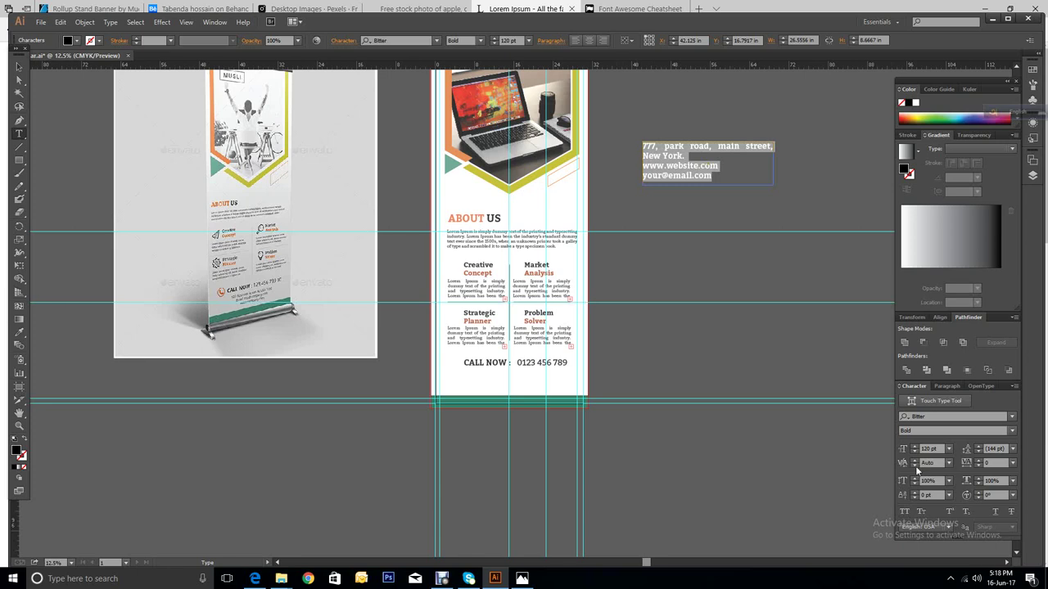
pyautogui.click(1011, 431)
pyautogui.click(946, 444)
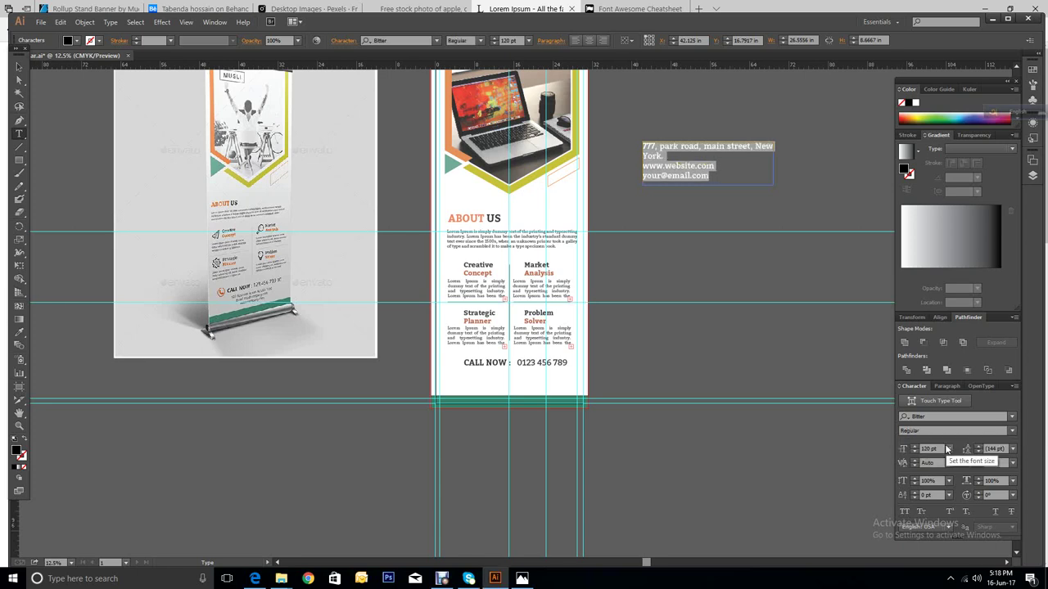
pyautogui.press('ctrl')
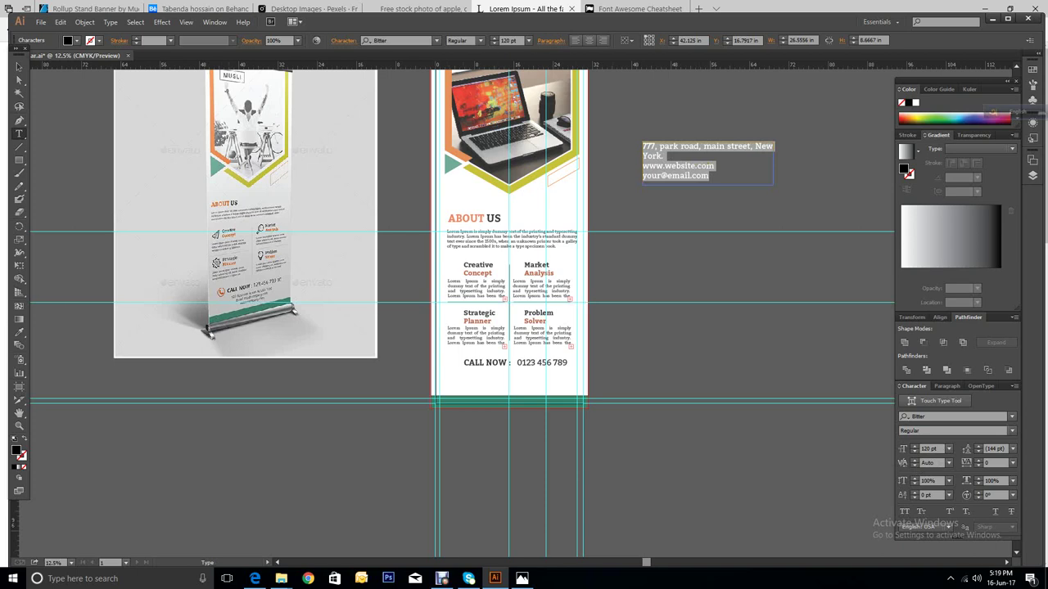
# Step: Reduce the font size of the contact text to 95 pt
pyautogui.click(914, 453)
pyautogui.moveTo(914, 455); pyautogui.dragTo(914, 455)
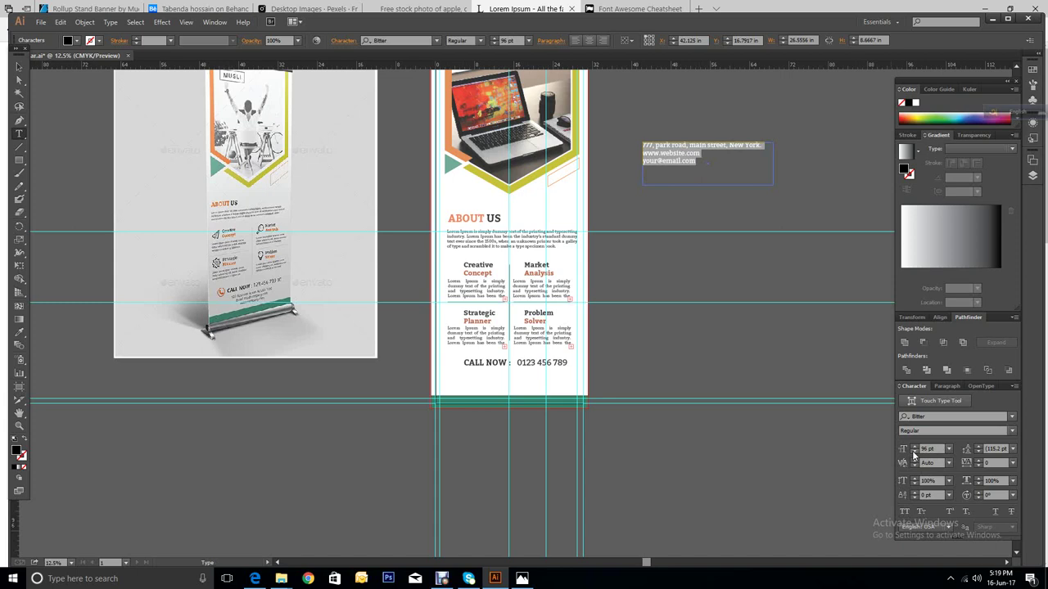
pyautogui.click(913, 453)
# Step: Capitalise the first letters of both street names in the address line and finish text editing
pyautogui.press('Right')
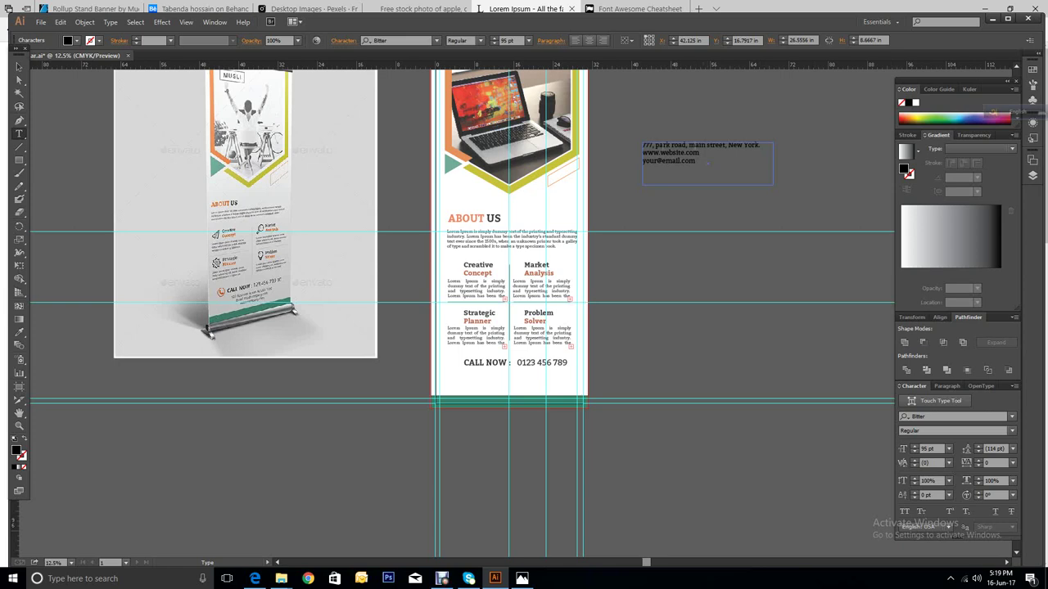
pyautogui.press('BackSpace')
pyautogui.write('P')
pyautogui.press('BackSpace')
pyautogui.write('M')
pyautogui.click(18, 68)
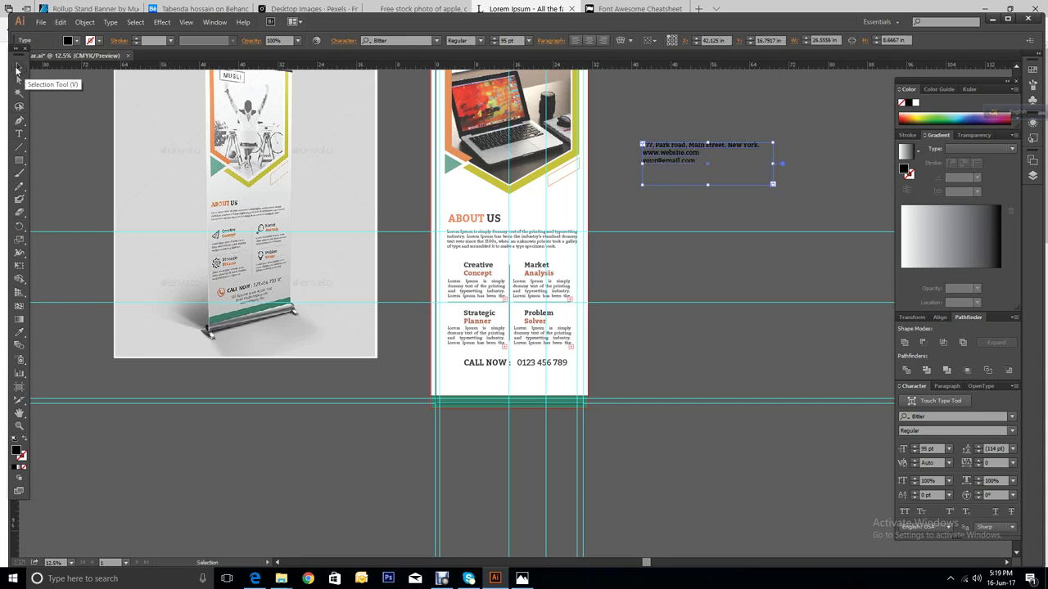
# Step: Fill the contact text with a dark grey swatch from the greyscale group
pyautogui.click(75, 41)
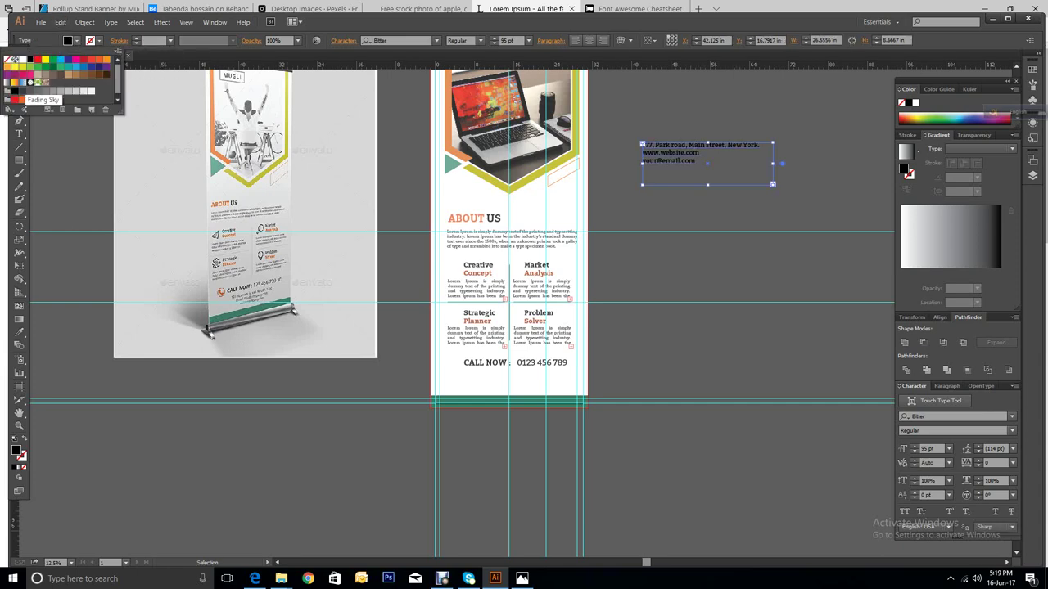
pyautogui.click(31, 59)
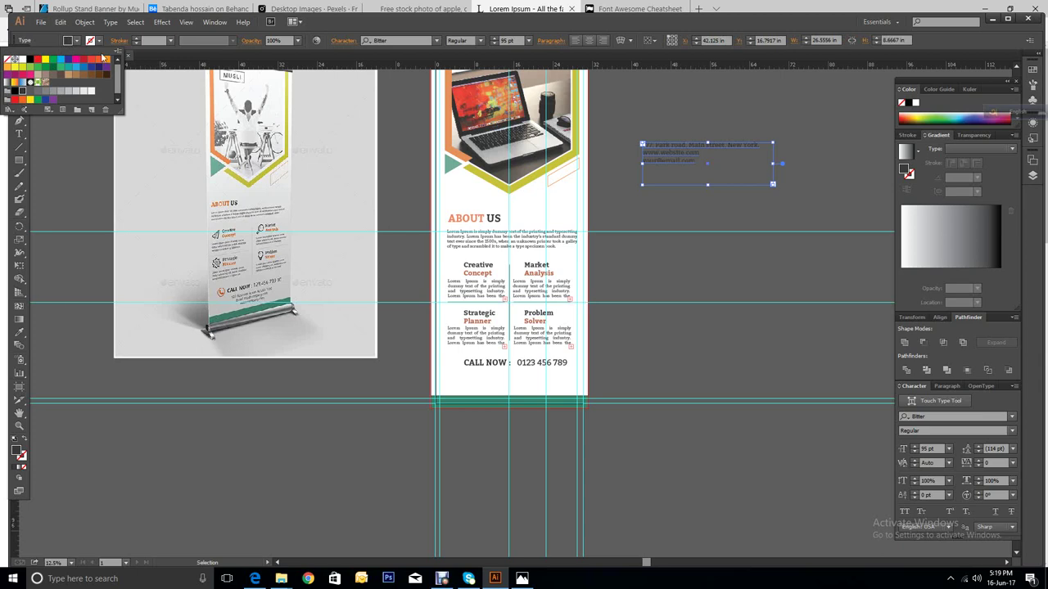
pyautogui.click(37, 45)
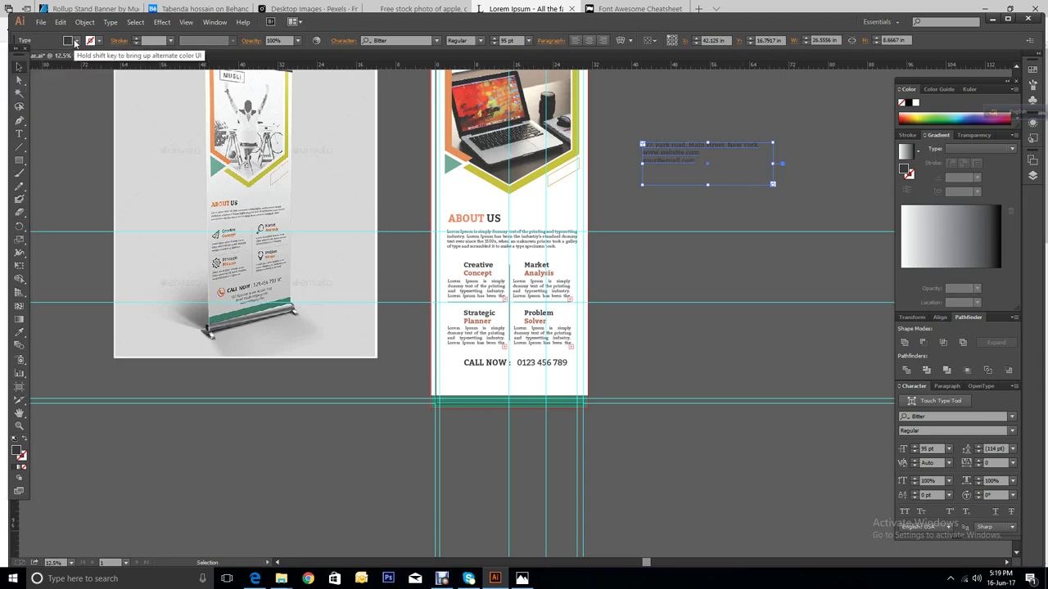
pyautogui.click(75, 42)
pyautogui.click(25, 91)
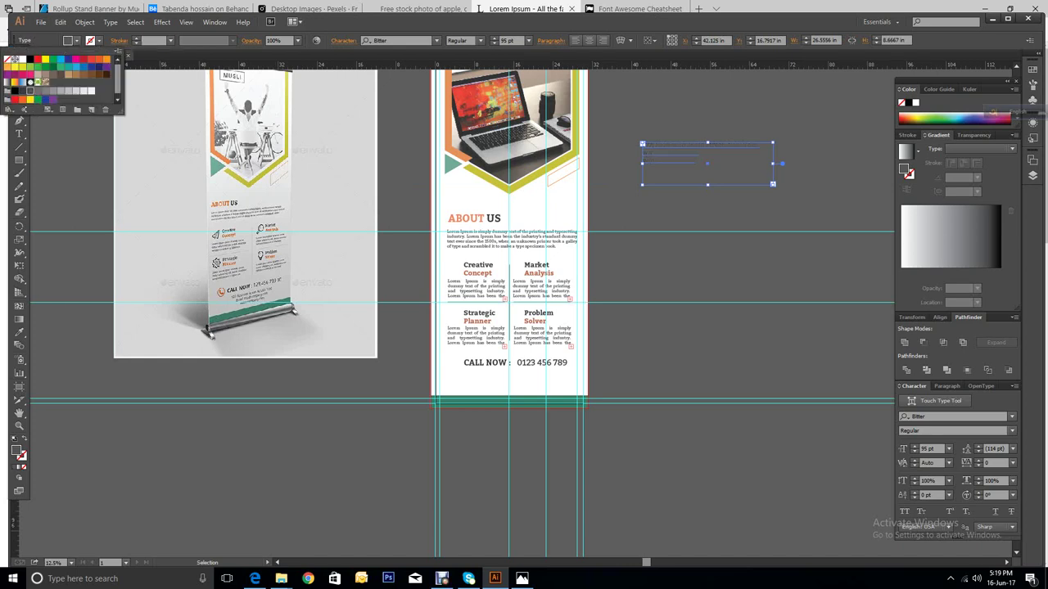
pyautogui.click(357, 23)
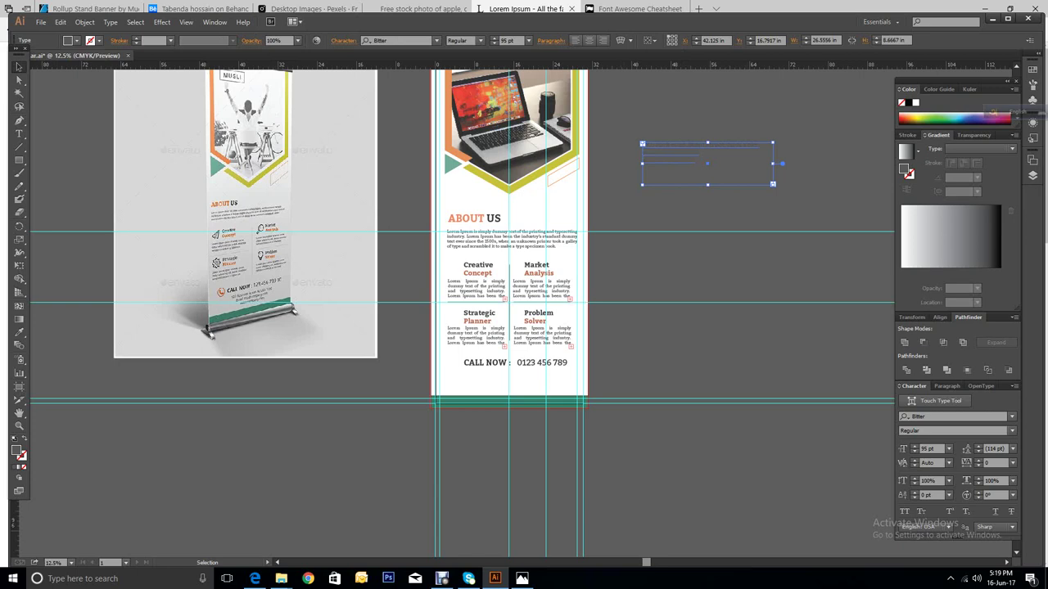
# Step: Centre-align the contact text and place it below the CALL NOW line, centred on the banner's middle guide
pyautogui.click(589, 40)
pyautogui.moveTo(710, 156); pyautogui.dragTo(524, 379)
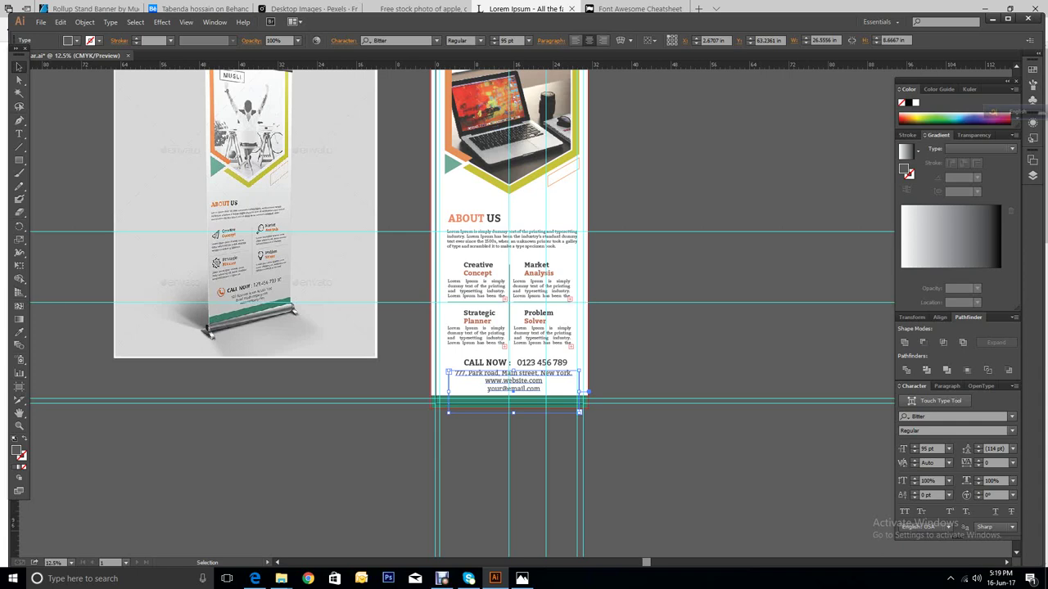
pyautogui.press('Left')
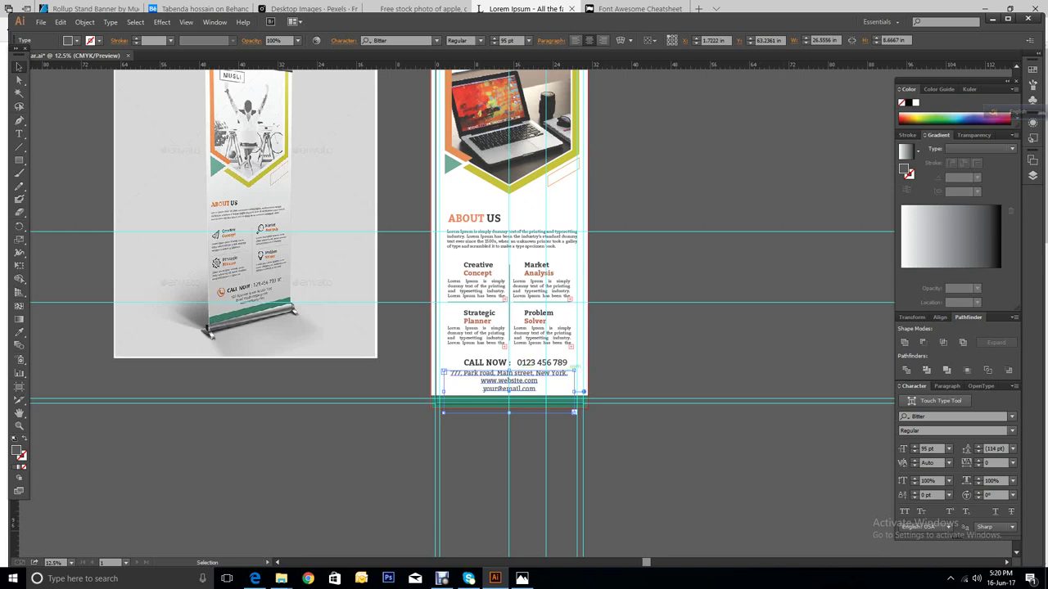
# Step: Reduce the contact text's font size to 80 pt, and select the paragraph under Problem Solver
pyautogui.click(914, 452)
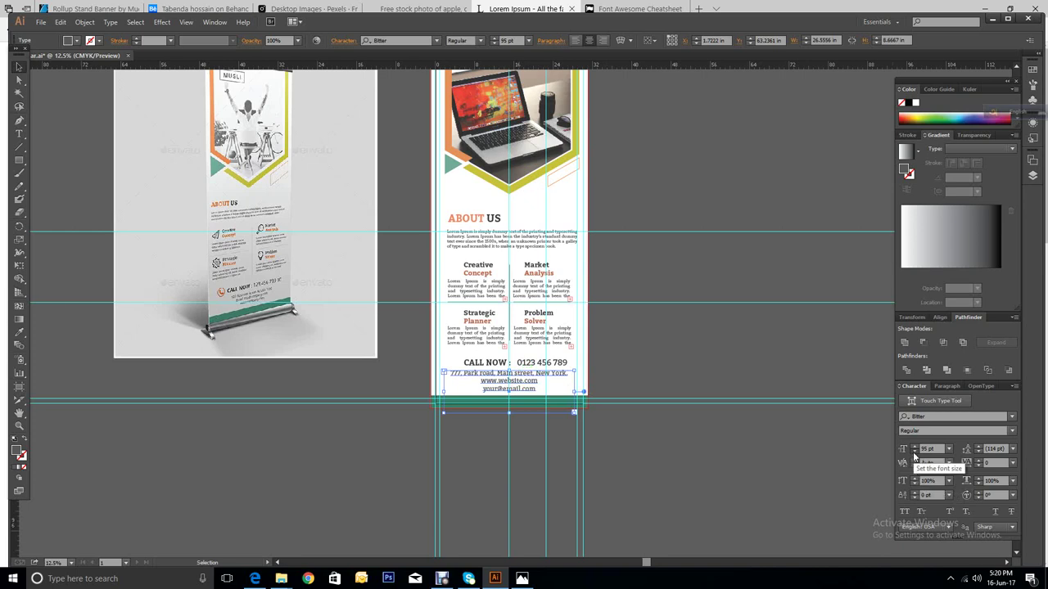
pyautogui.click(914, 453)
pyautogui.click(914, 452)
pyautogui.click(914, 453)
pyautogui.click(915, 453)
pyautogui.click(914, 453)
pyautogui.click(914, 453)
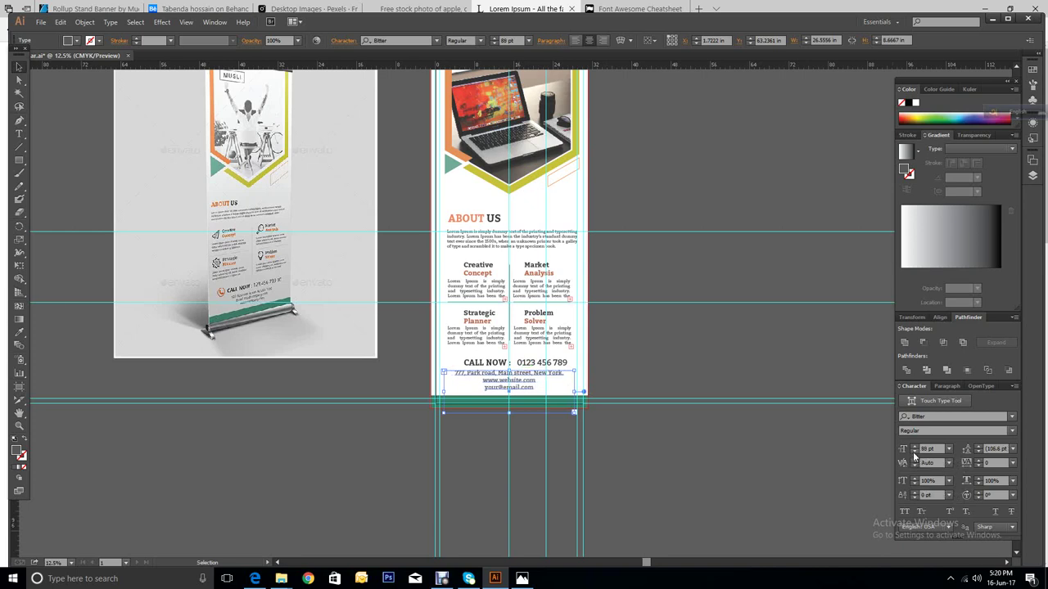
pyautogui.click(914, 452)
pyautogui.click(915, 452)
pyautogui.click(914, 453)
pyautogui.click(914, 453)
pyautogui.click(915, 453)
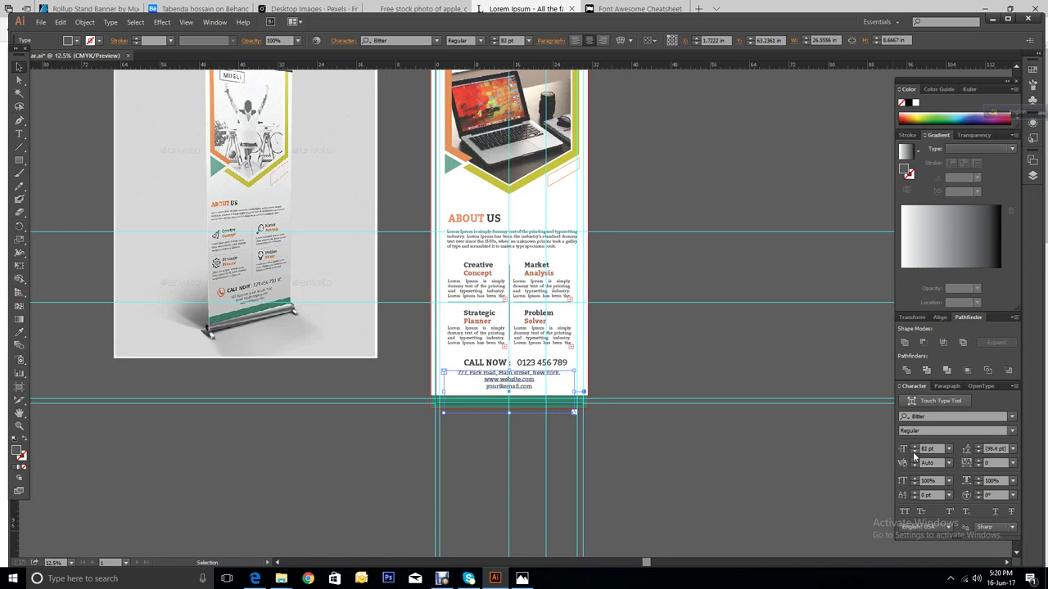
pyautogui.click(915, 452)
pyautogui.click(914, 453)
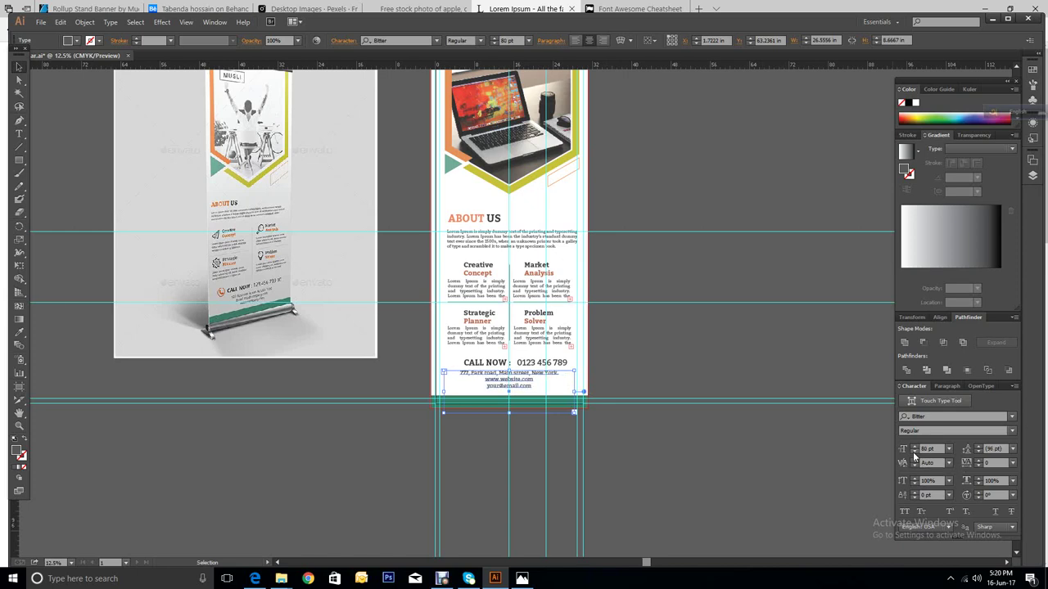
pyautogui.click(540, 334)
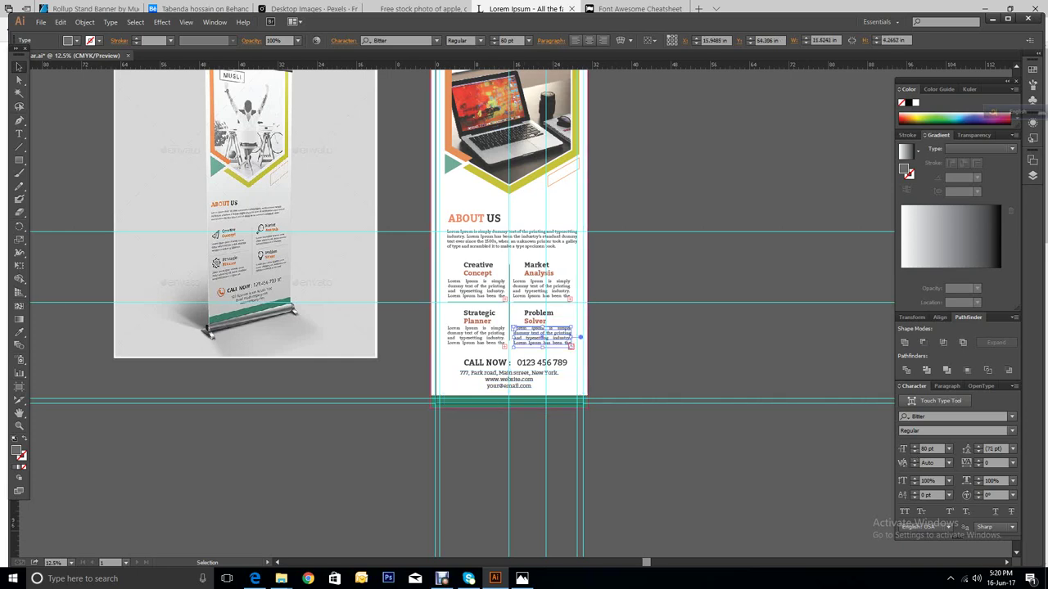
# Step: Deselect the contact text and save the banner document
pyautogui.click(507, 374)
pyautogui.hotkey('ctrl', 'shift', 'a')
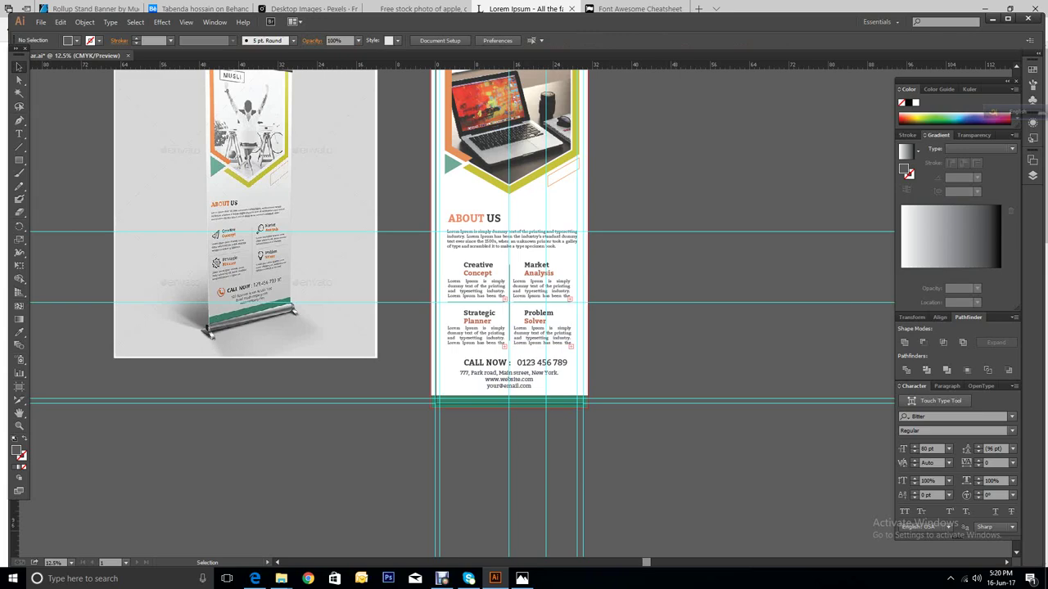
pyautogui.scroll(2, 463, 270)
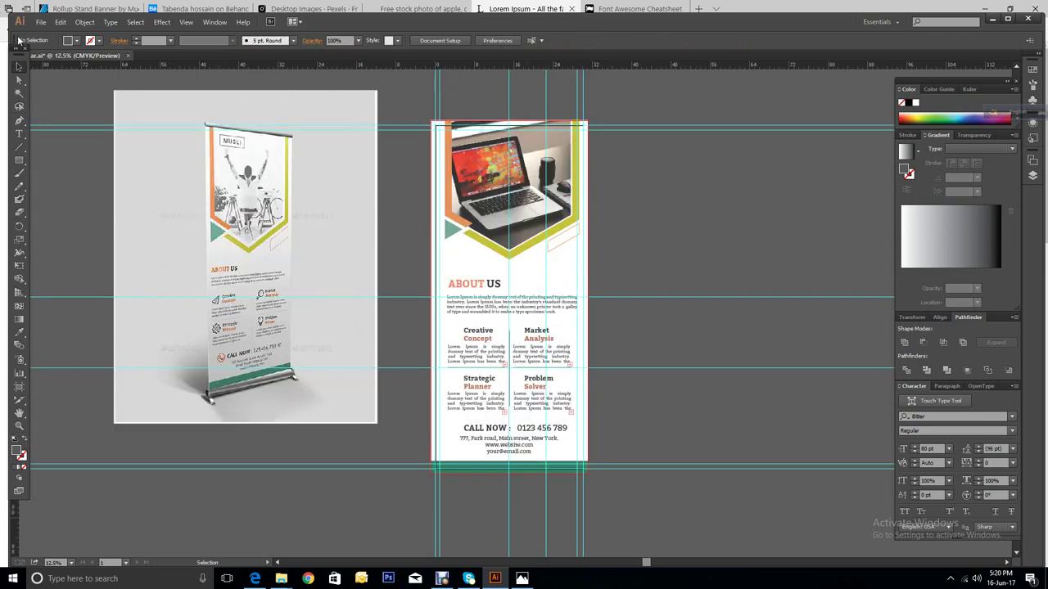
pyautogui.click(43, 23)
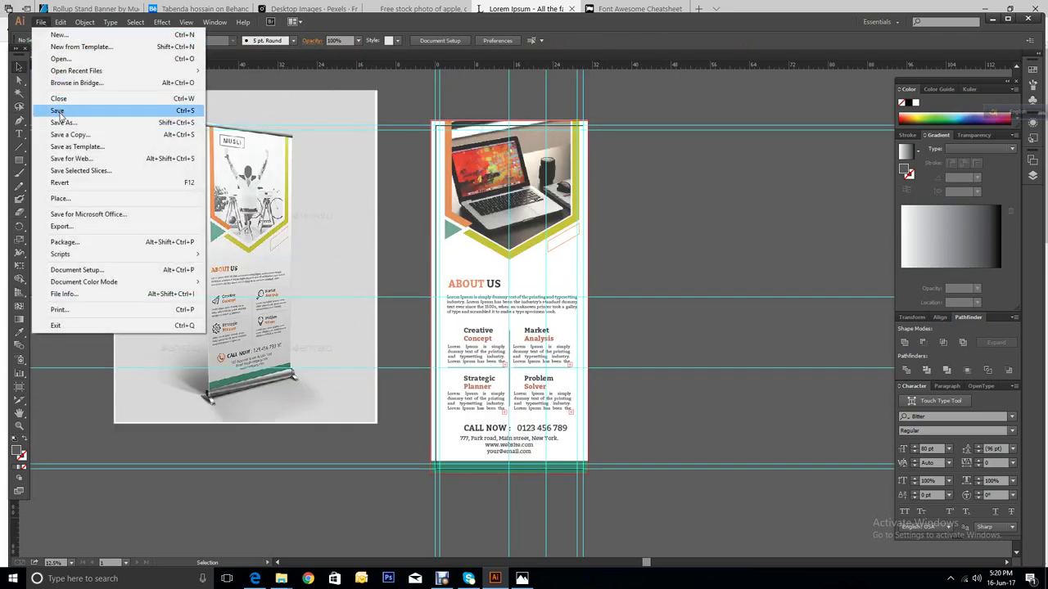
pyautogui.click(51, 107)
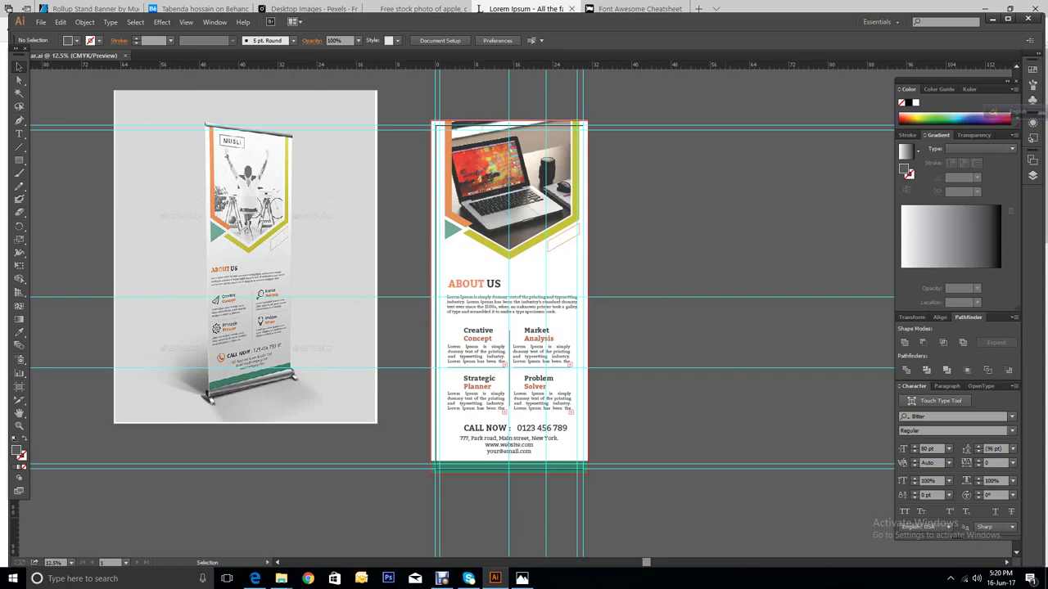
# Step: Switch to the browser's Font Awesome cheatsheet and search the page for "roc"
pyautogui.click(255, 579)
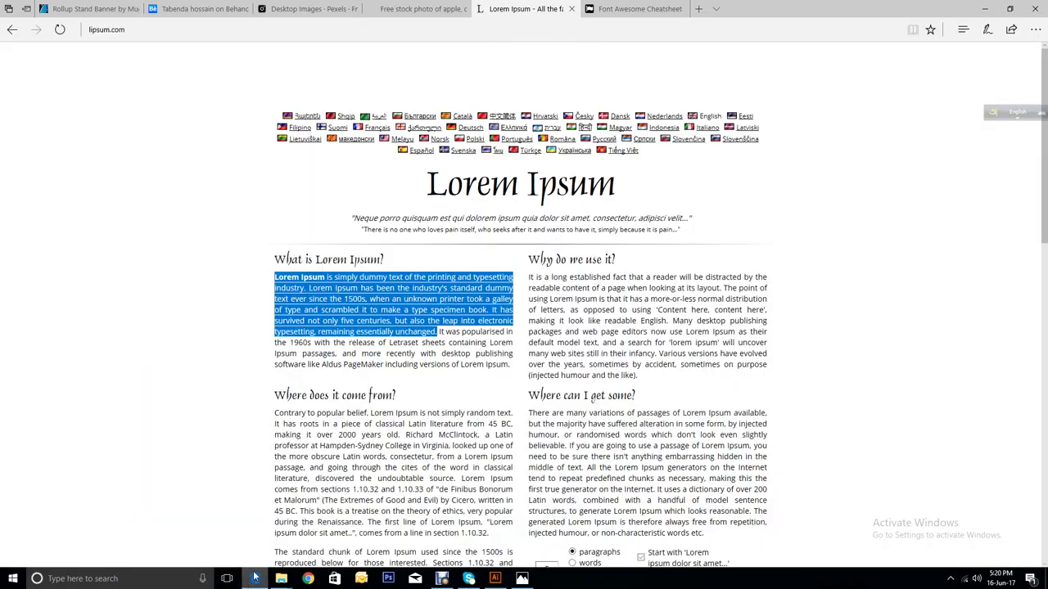
pyautogui.click(630, 9)
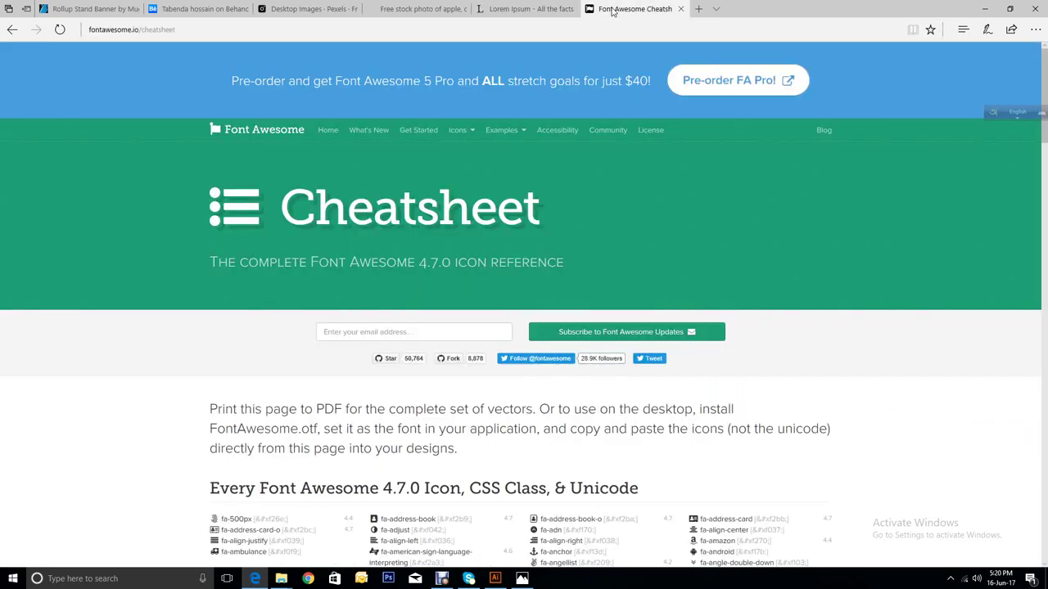
pyautogui.scroll(-4, 668, 188)
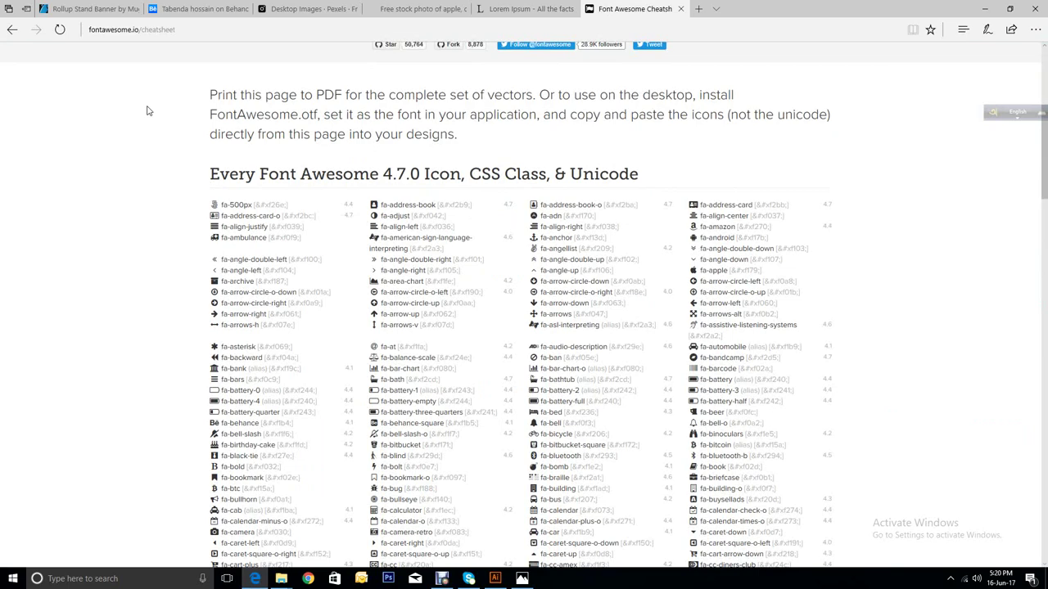
pyautogui.hotkey('ctrl', 'f')
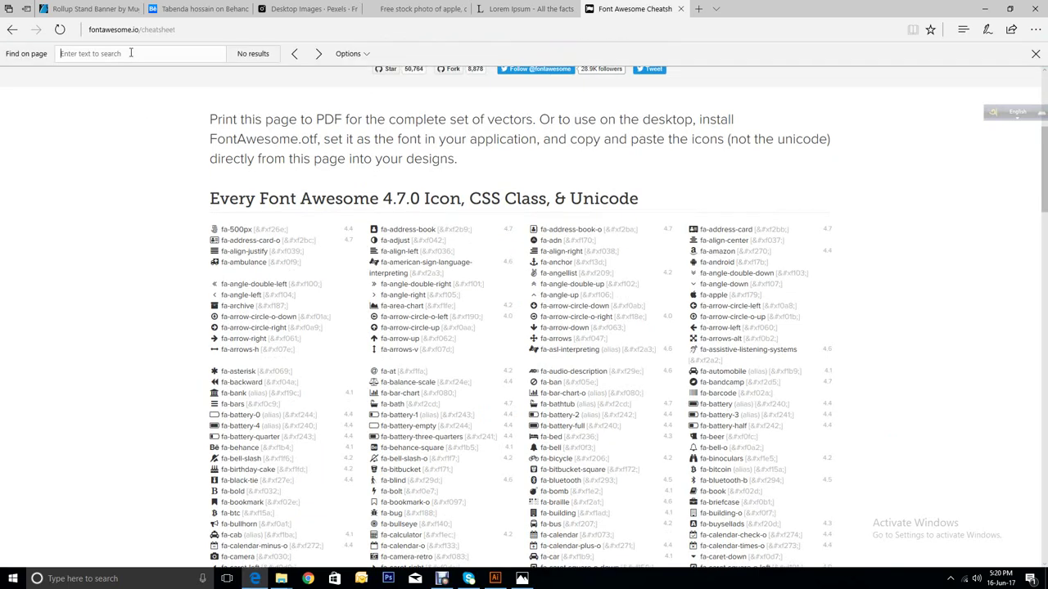
pyautogui.write('ro')
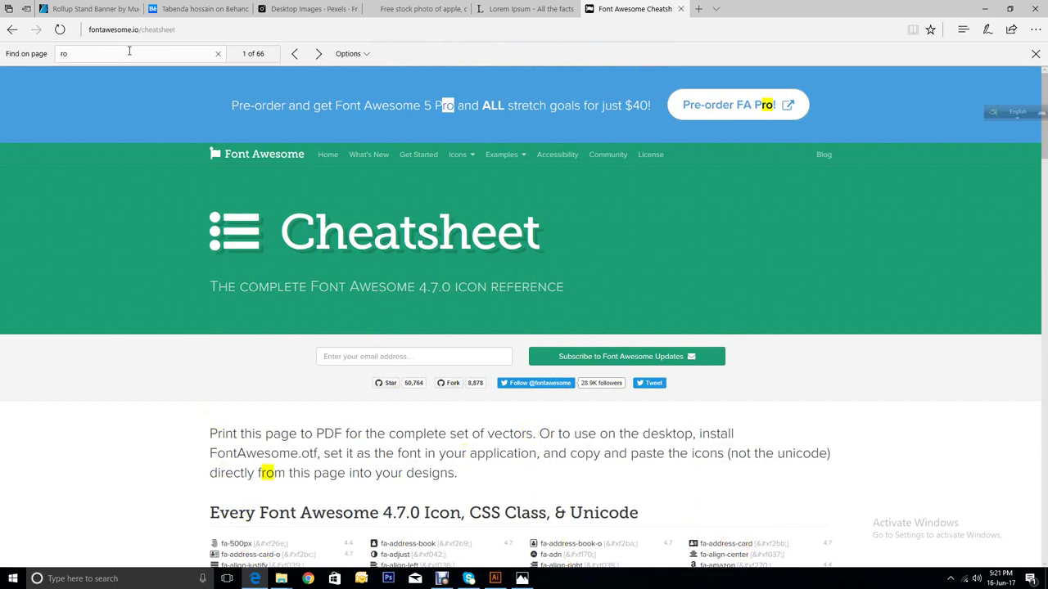
pyautogui.write('c')
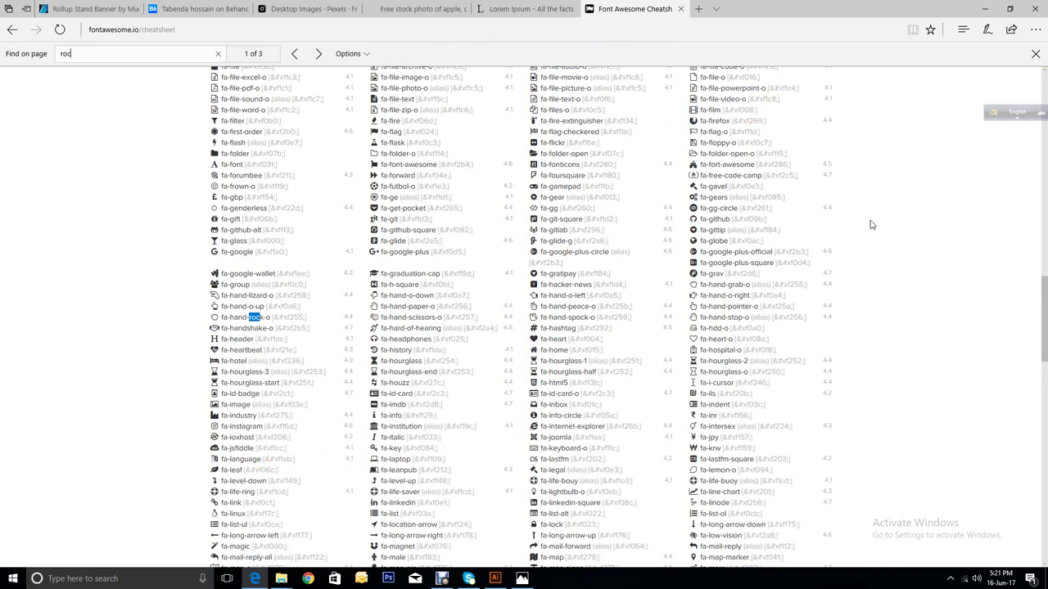
# Step: Search the cheatsheet for "pla", copy the fa-paper-plane-o icon glyph, and switch back to Illustrator
pyautogui.doubleClick(73, 53)
pyautogui.press('BackSpace')
pyautogui.write('pla')
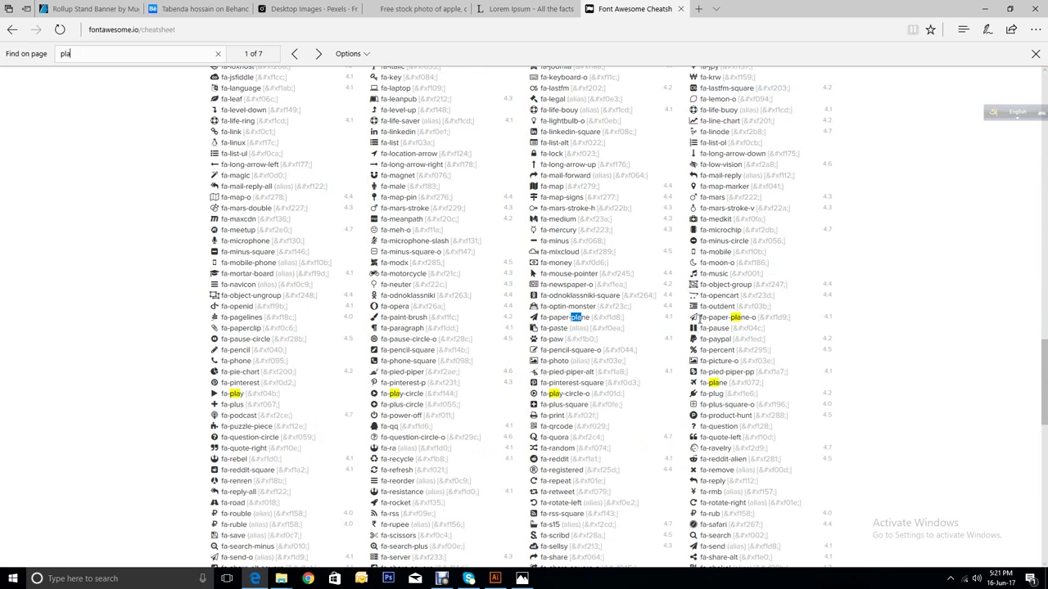
pyautogui.click(699, 318)
pyautogui.rightClick(694, 317)
pyautogui.click(711, 370)
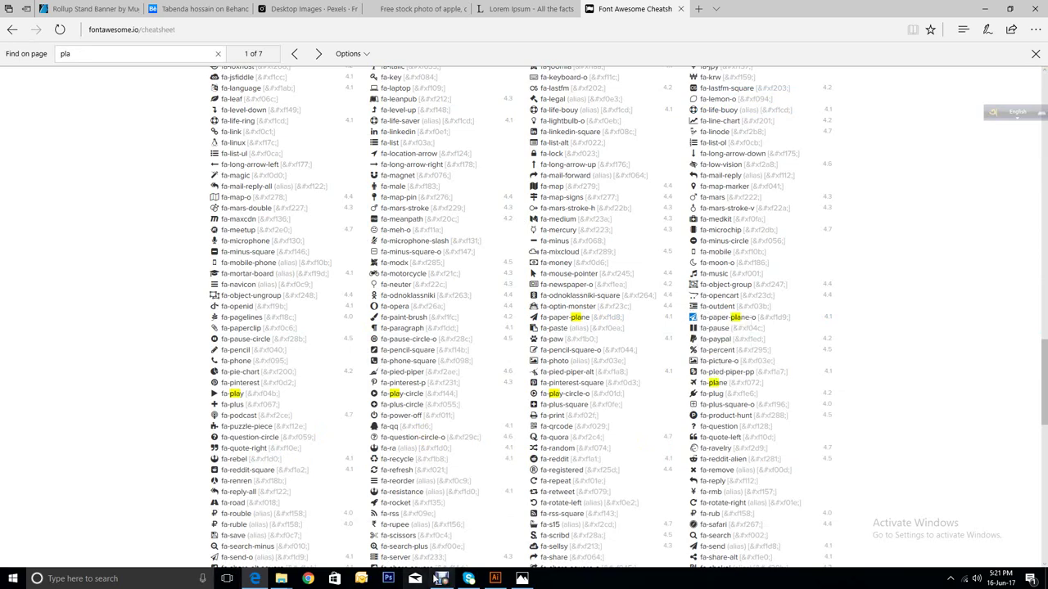
pyautogui.click(494, 579)
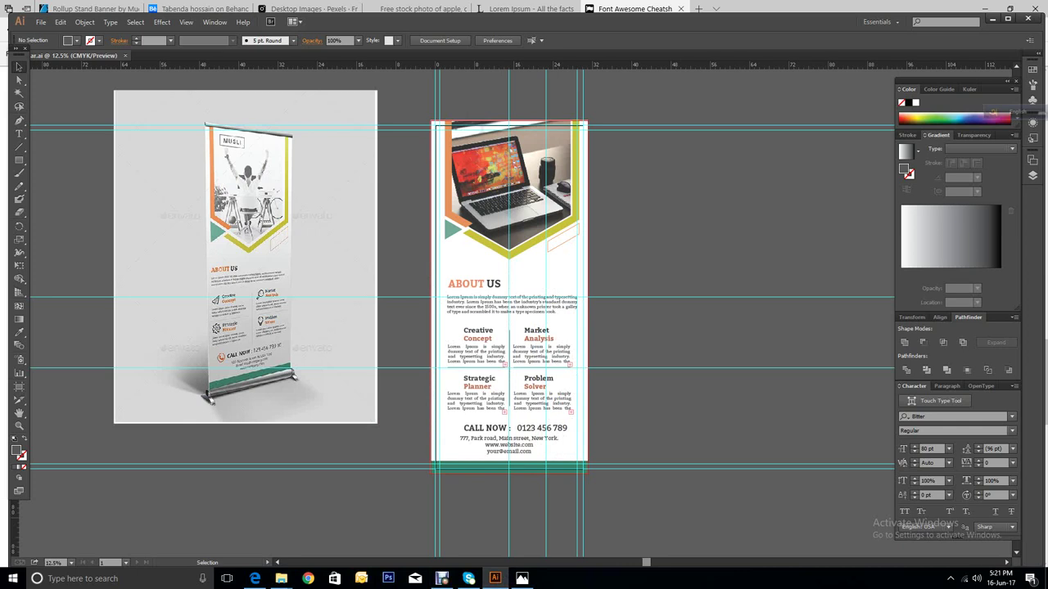
# Step: Try to paste the copied icon and move it off the About Us paragraph, then undo the move and the paste
pyautogui.press('t')
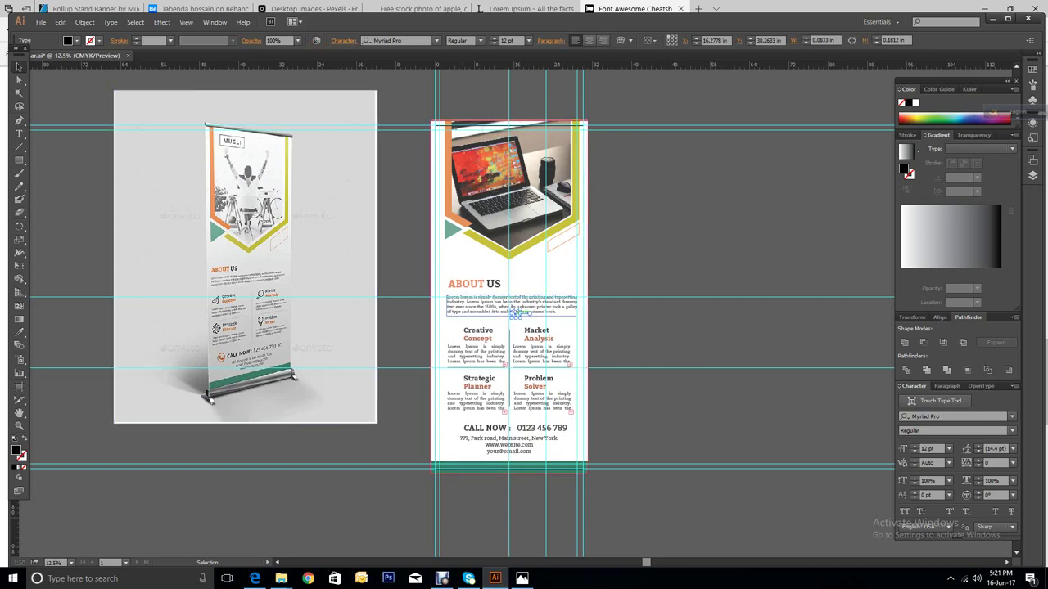
pyautogui.moveTo(514, 313); pyautogui.dragTo(516, 321)
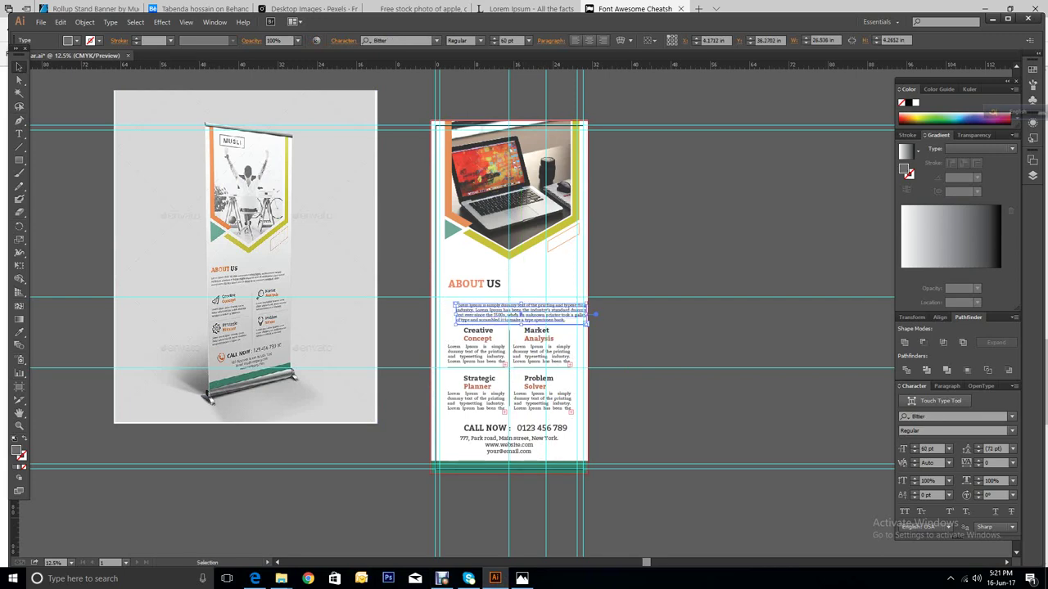
pyautogui.rightClick(662, 324)
pyautogui.click(663, 324)
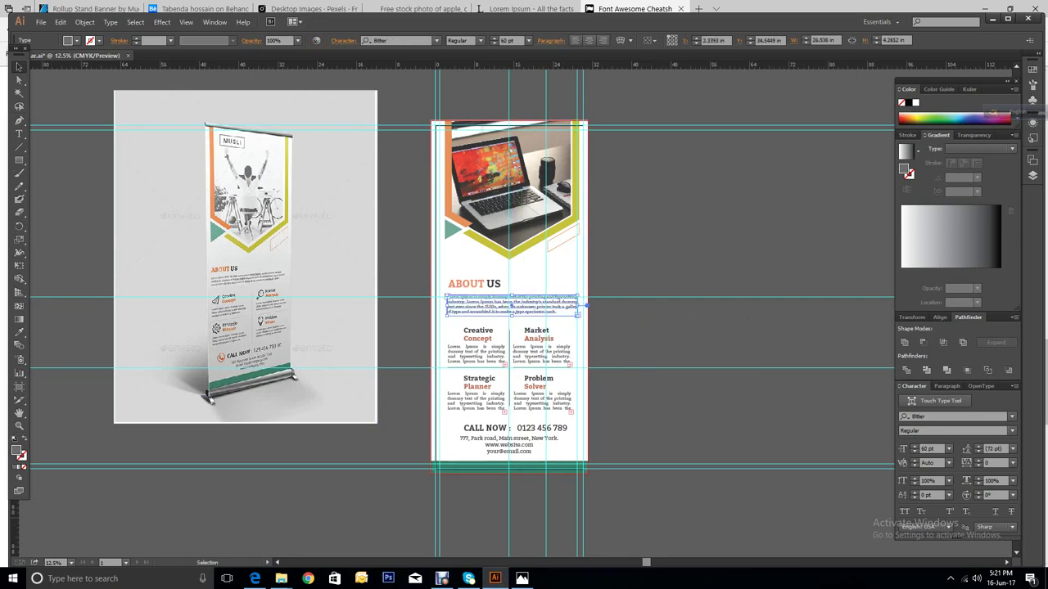
pyautogui.rightClick(683, 303)
pyautogui.click(696, 309)
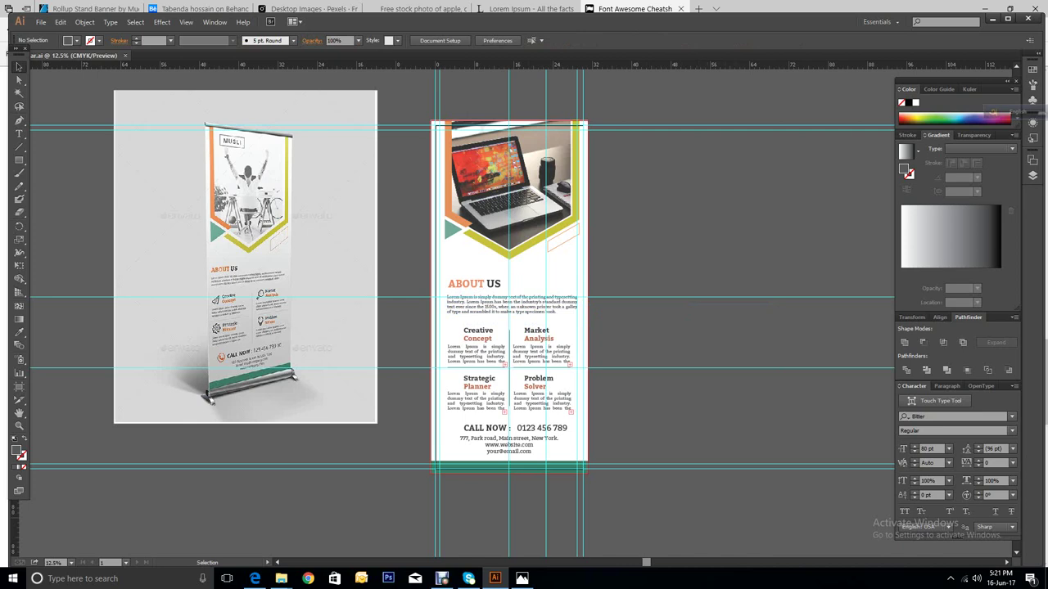
# Step: Try to paste the copied icon in front of the artwork, and undo the paste
pyautogui.press('a')
pyautogui.press('t')
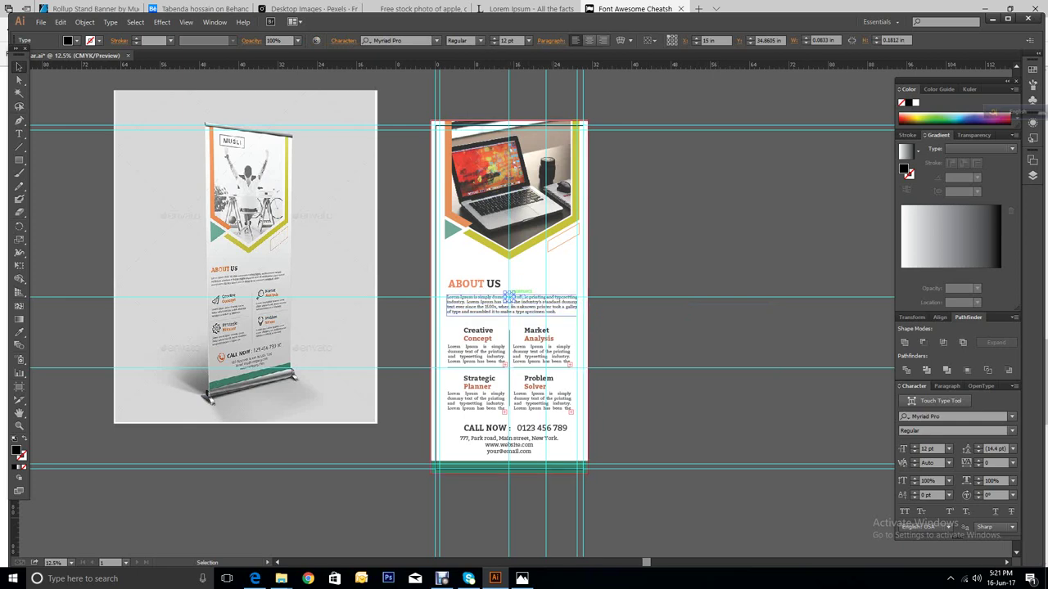
pyautogui.click(508, 293)
pyautogui.rightClick(693, 248)
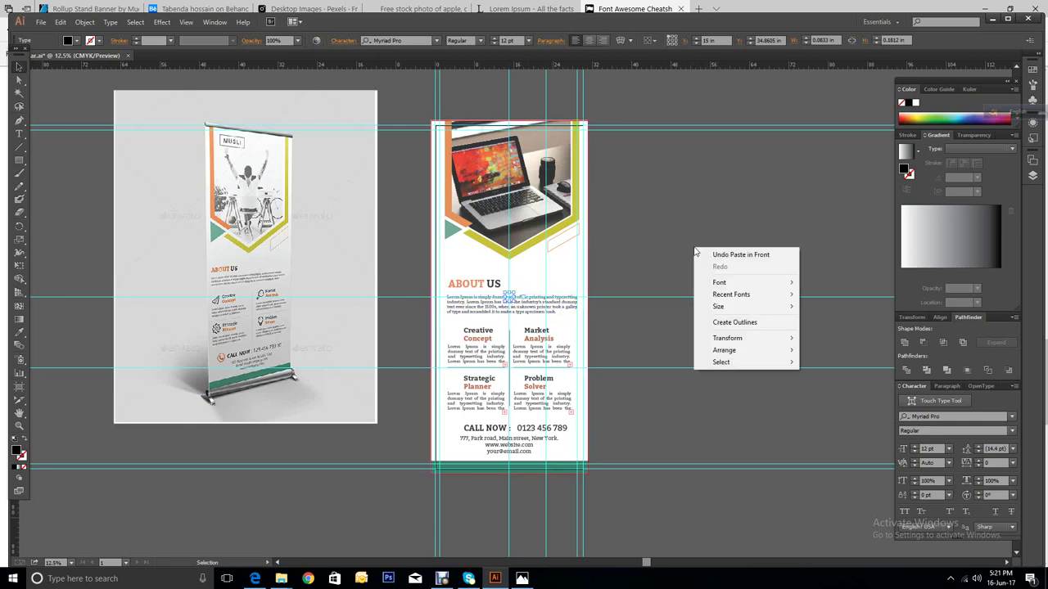
pyautogui.click(710, 256)
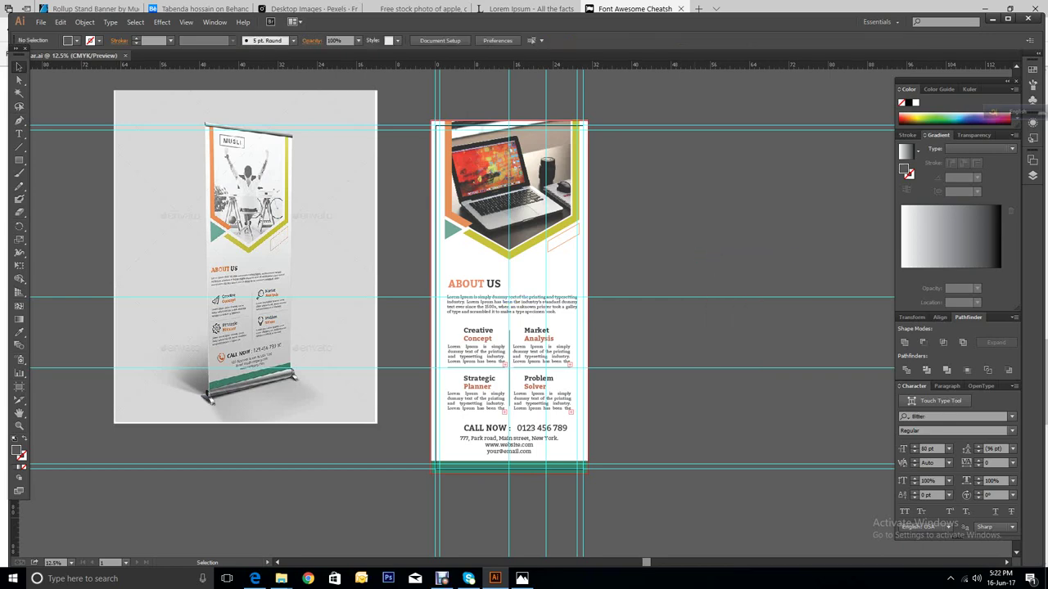
# Step: Paste the copied icon onto the banner and move the About Us paragraph up and right, past the banner's edge
pyautogui.click(311, 246)
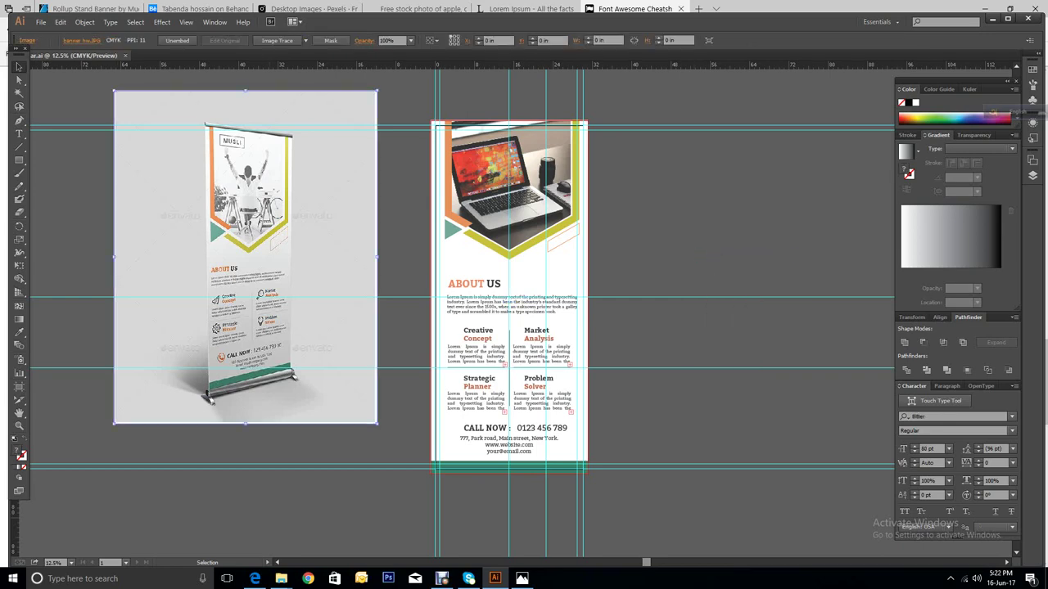
pyautogui.press('a')
pyautogui.press('t')
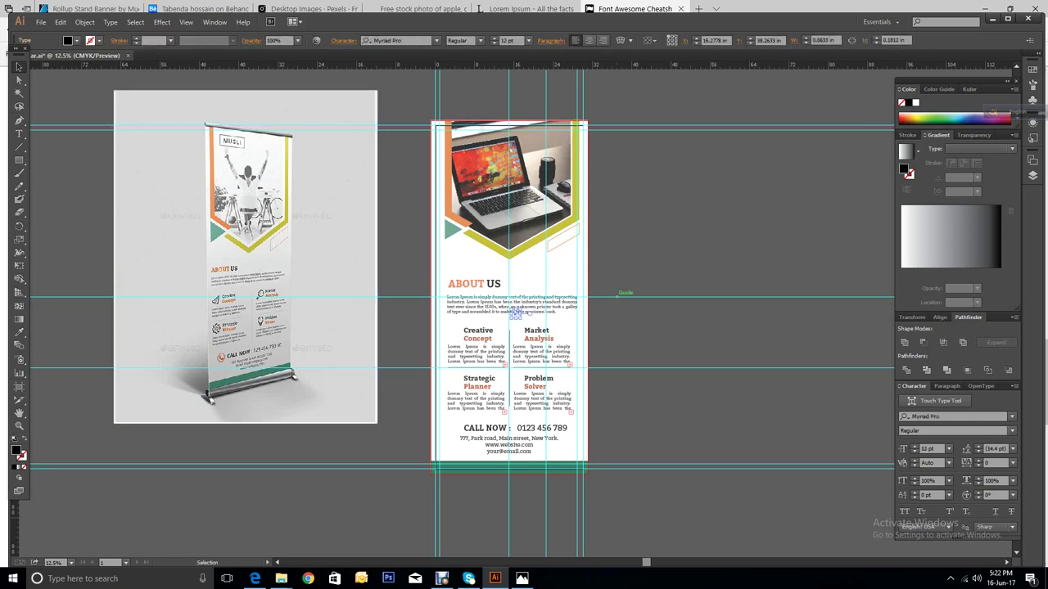
pyautogui.click(514, 313)
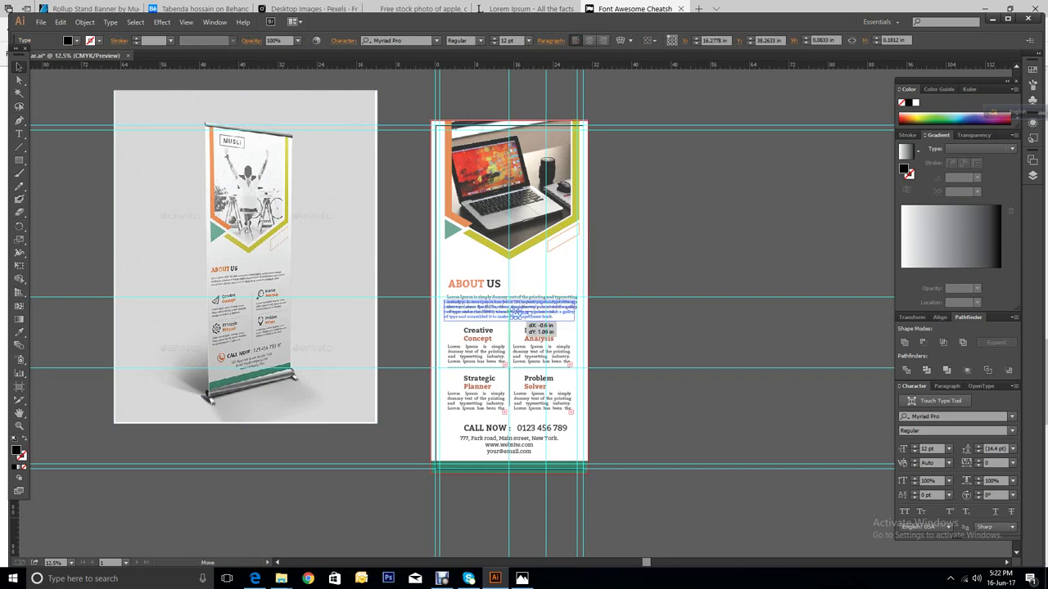
pyautogui.moveTo(514, 314); pyautogui.dragTo(641, 249)
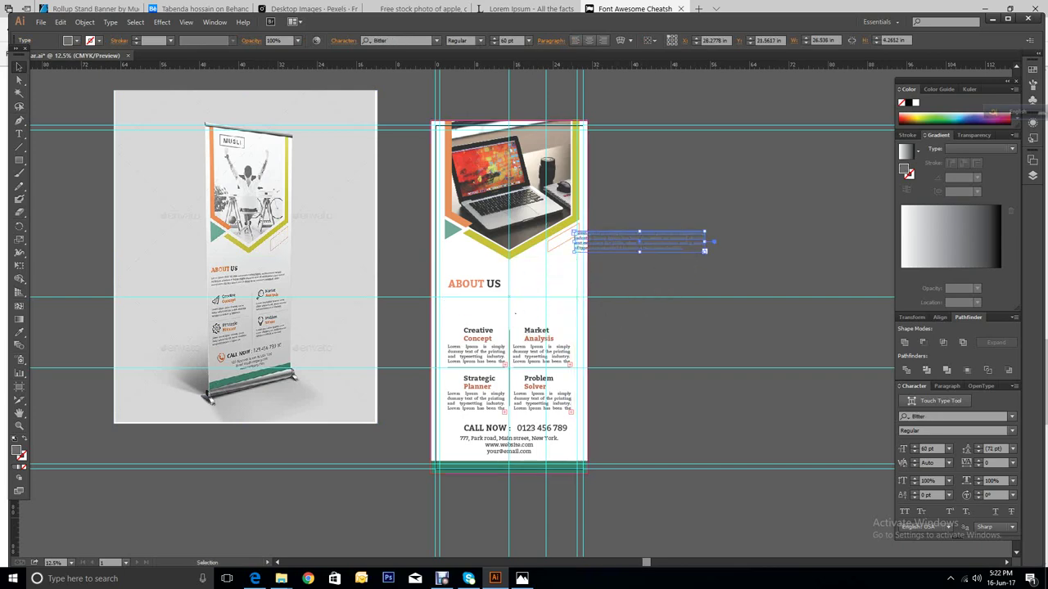
pyautogui.click(514, 313)
pyautogui.press('m')
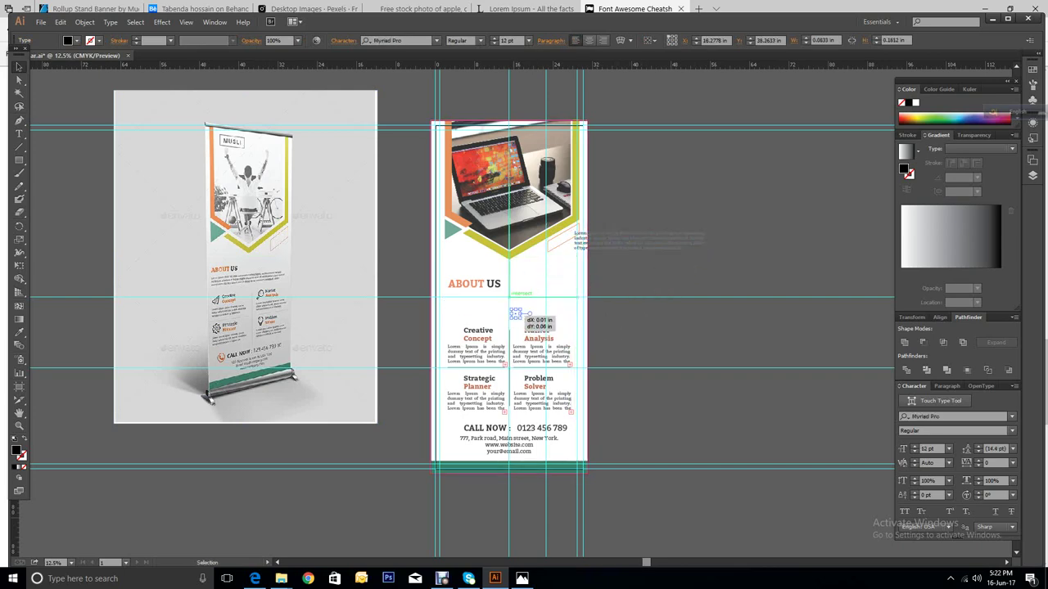
pyautogui.moveTo(541, 130)
pyautogui.mouseDown()
pyautogui.moveTo(347, 424)
pyautogui.moveTo(383, 483)
pyautogui.mouseUp()
pyautogui.rightClick(725, 301)
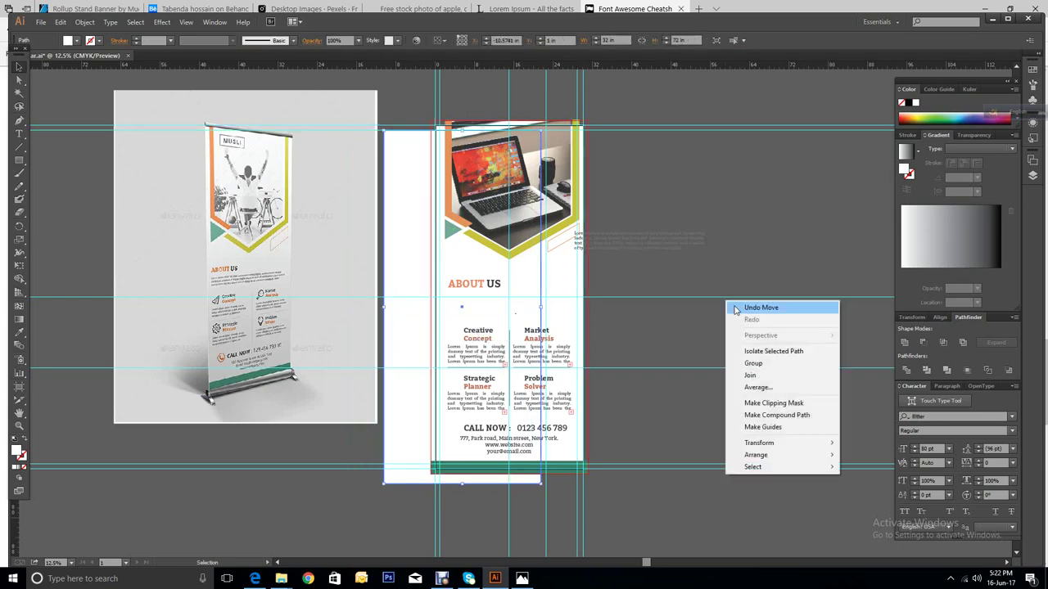
pyautogui.click(747, 307)
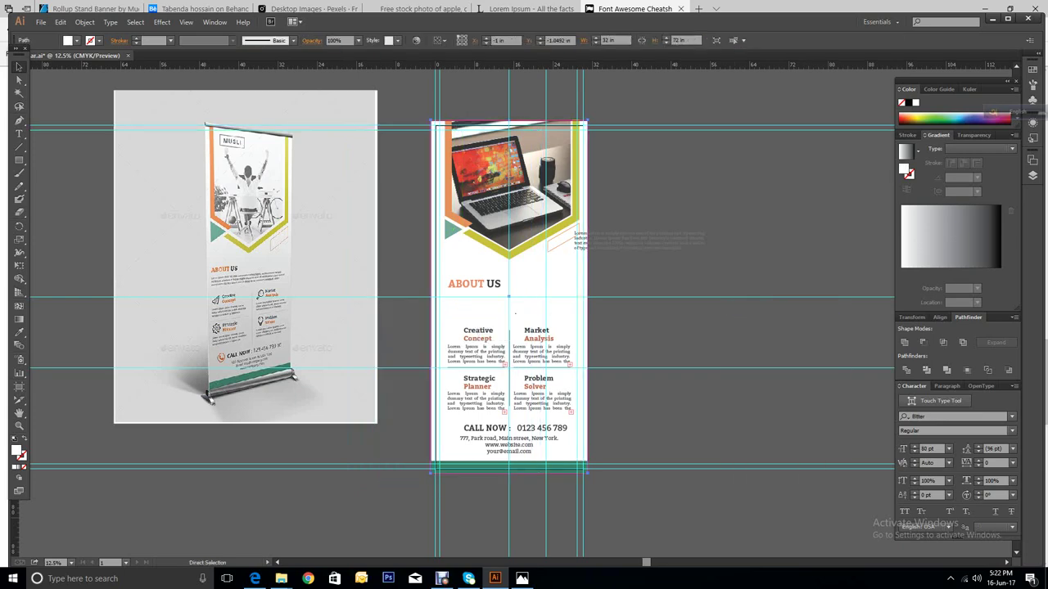
pyautogui.hotkey('ctrl', 'shift', 'a')
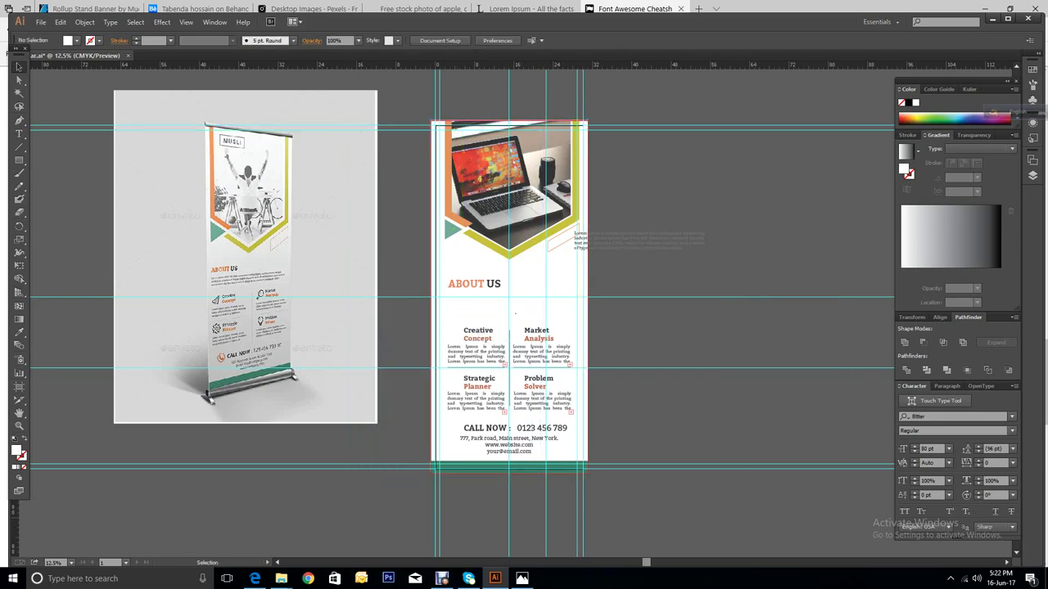
# Step: Move the pasted icon text off the banner into the empty canvas beside the CALL NOW line, and deselect it
pyautogui.moveTo(515, 313); pyautogui.dragTo(434, 355)
pyautogui.press('t')
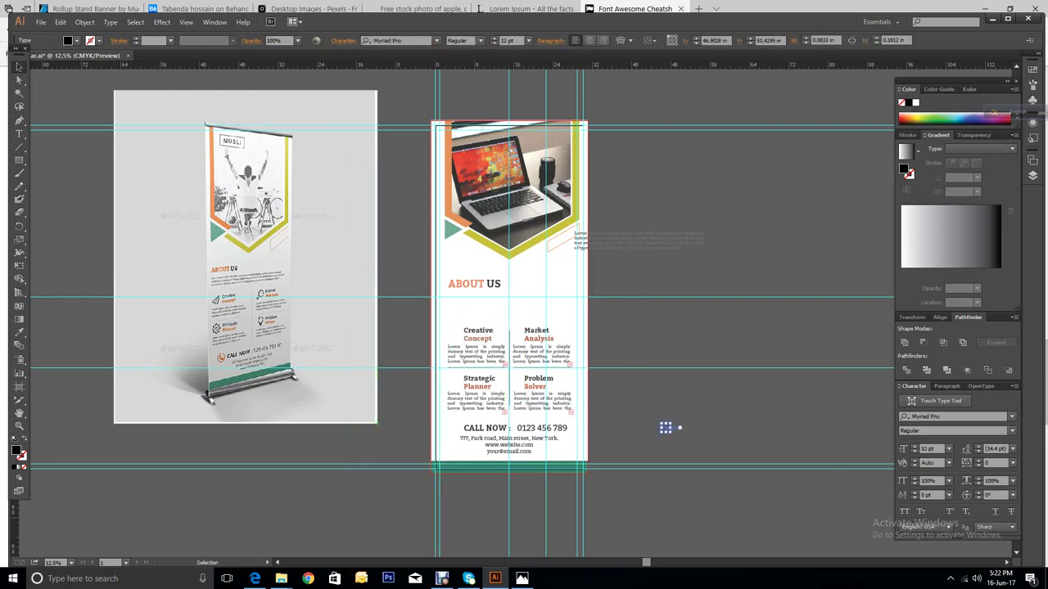
pyautogui.press('v')
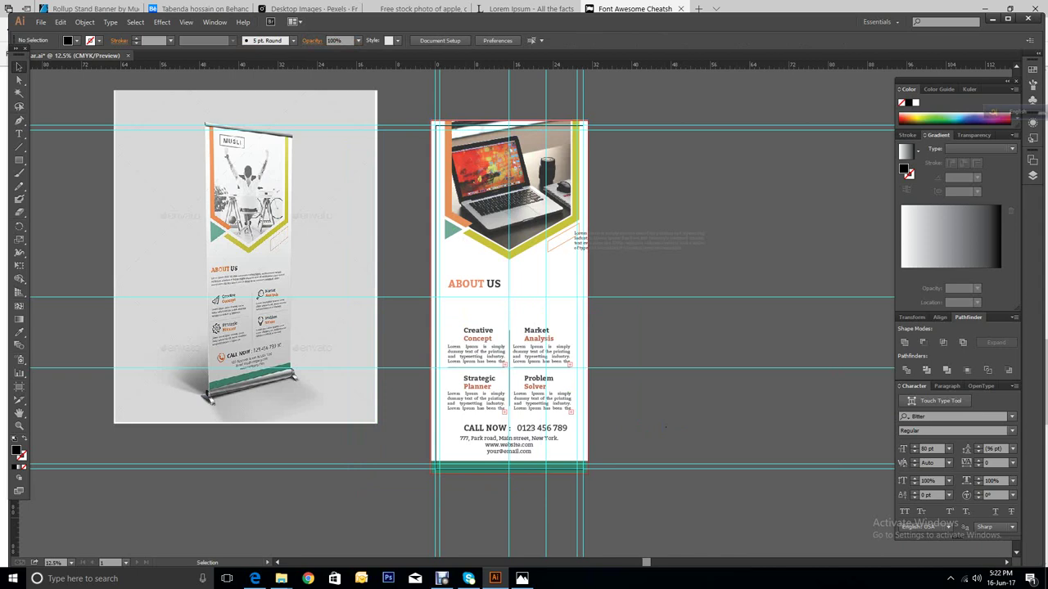
pyautogui.press('t')
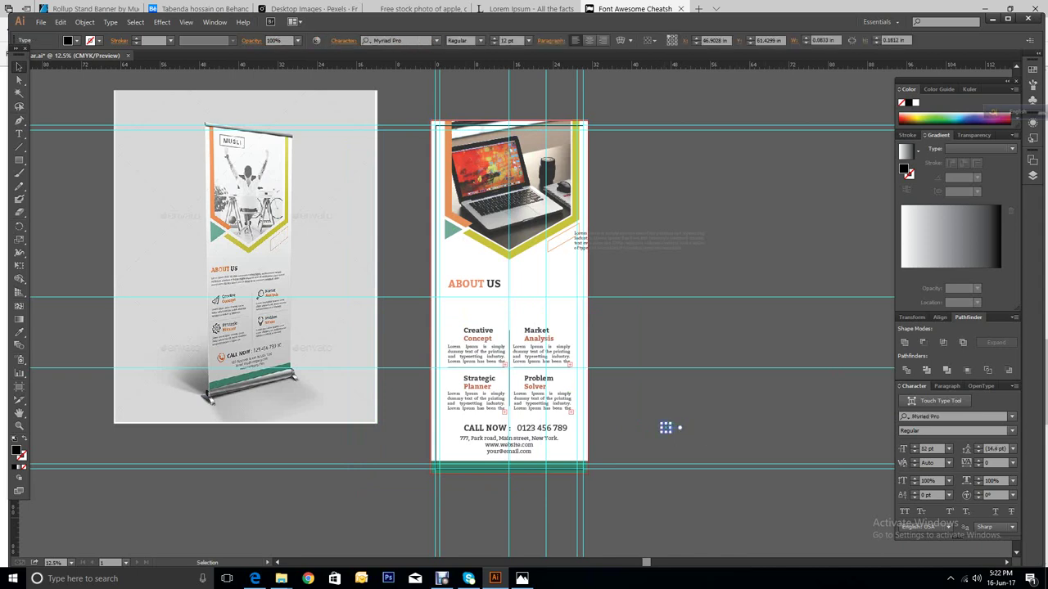
pyautogui.press('v')
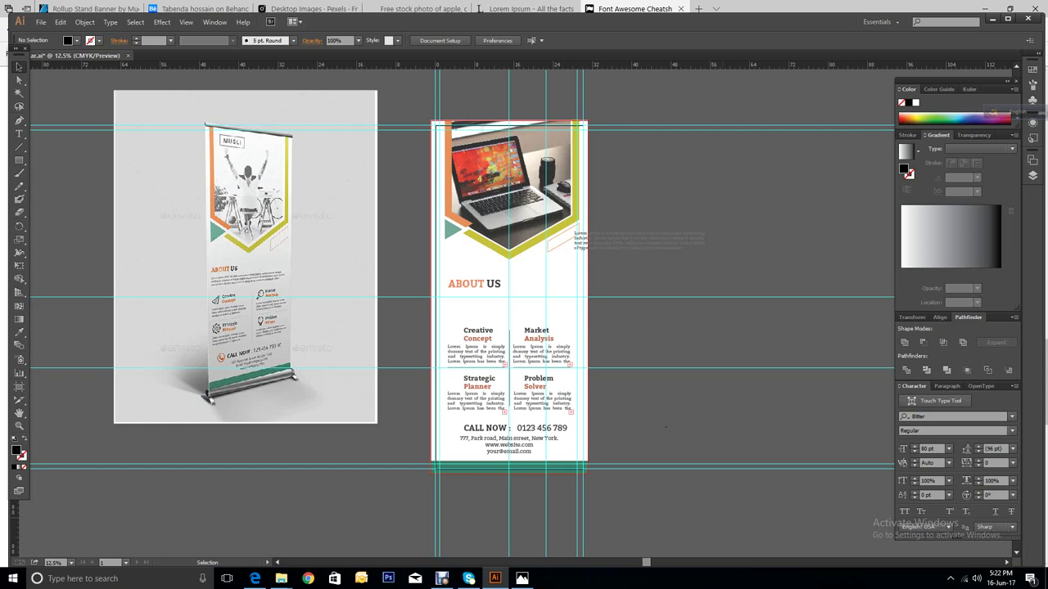
# Step: Switch to the Font Awesome cheatsheet in the browser, find "light" on the page, and copy the fa-lightbulb-o icon
pyautogui.moveTo(529, 580)
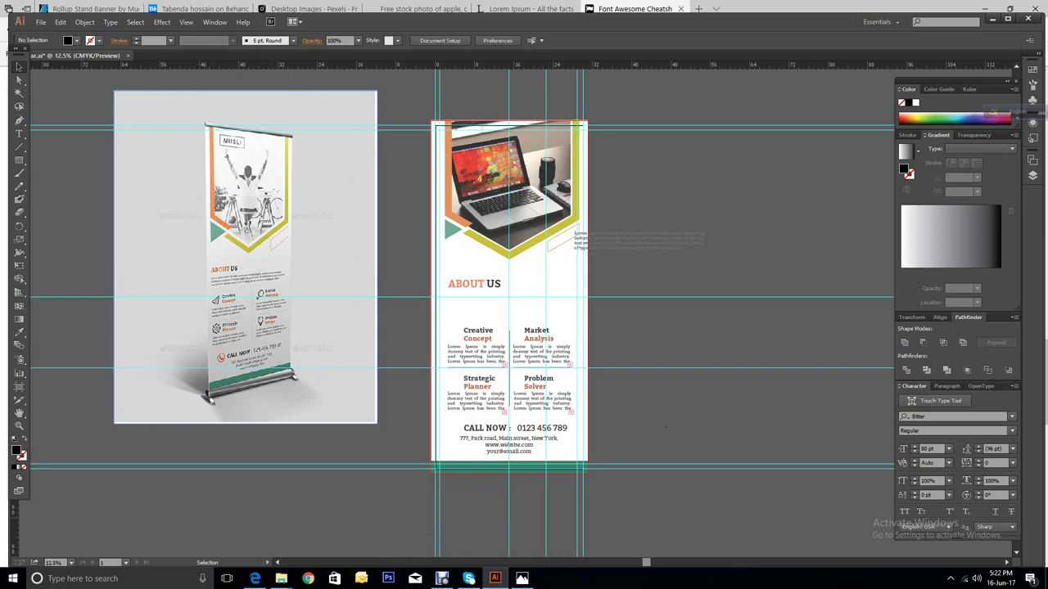
pyautogui.click(254, 579)
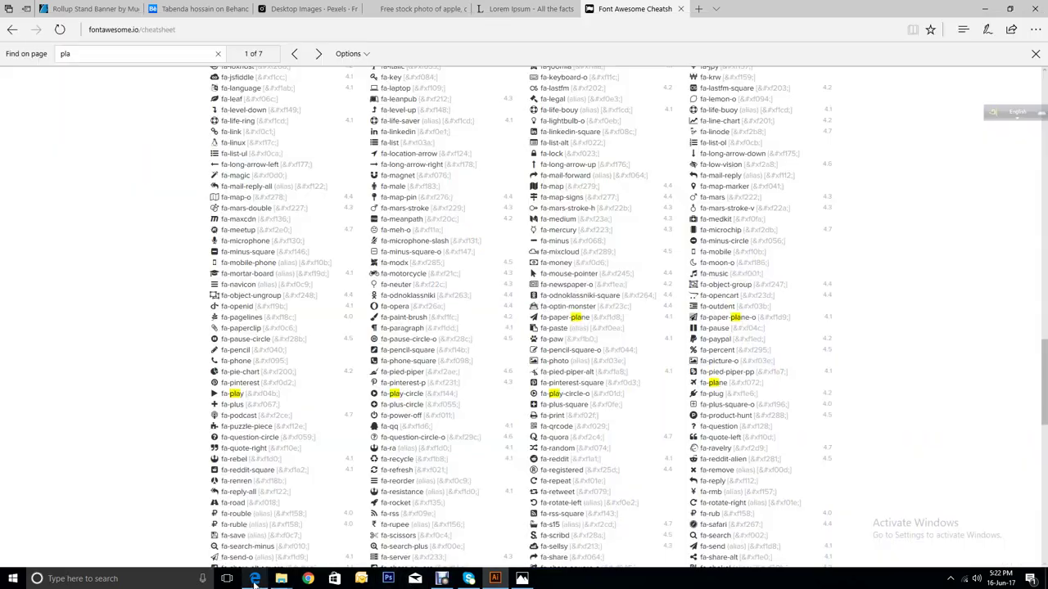
pyautogui.click(159, 52)
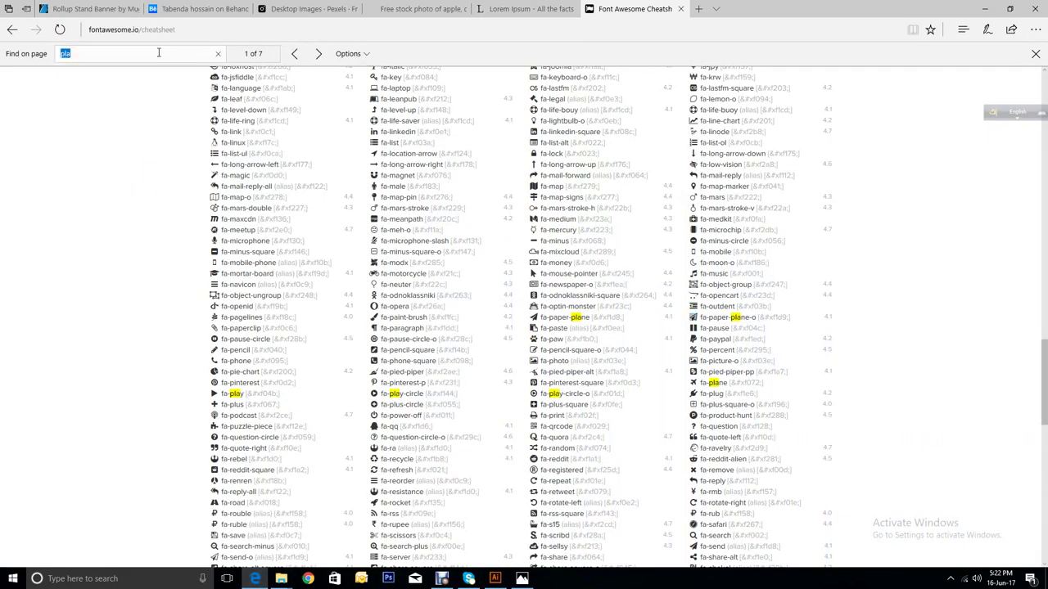
pyautogui.write('light')
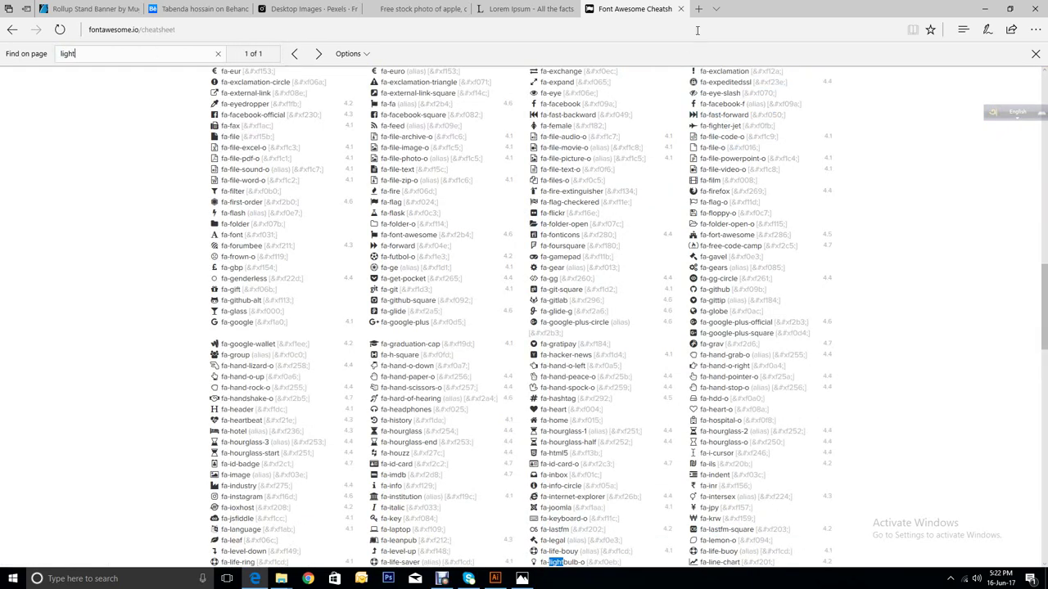
pyautogui.scroll(-2, 731, 253)
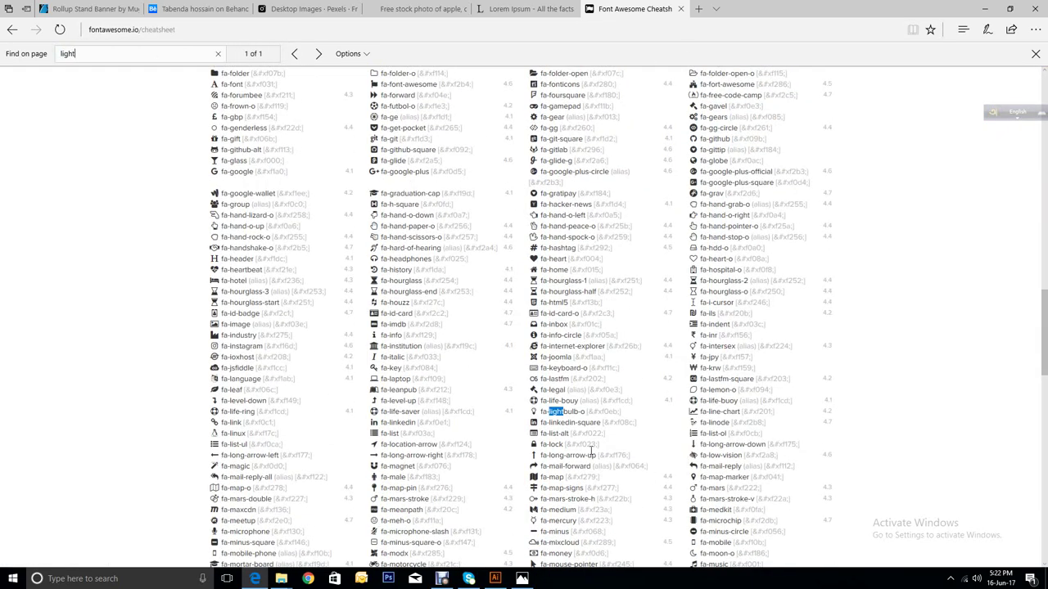
pyautogui.click(539, 414)
pyautogui.moveTo(534, 409); pyautogui.dragTo(538, 419)
pyautogui.rightClick(537, 418)
pyautogui.click(550, 464)
# Step: Back in Illustrator, paste the lightbulb icon as point text, move it onto the empty canvas beside the CALL NOW line, and deselect it
pyautogui.click(495, 579)
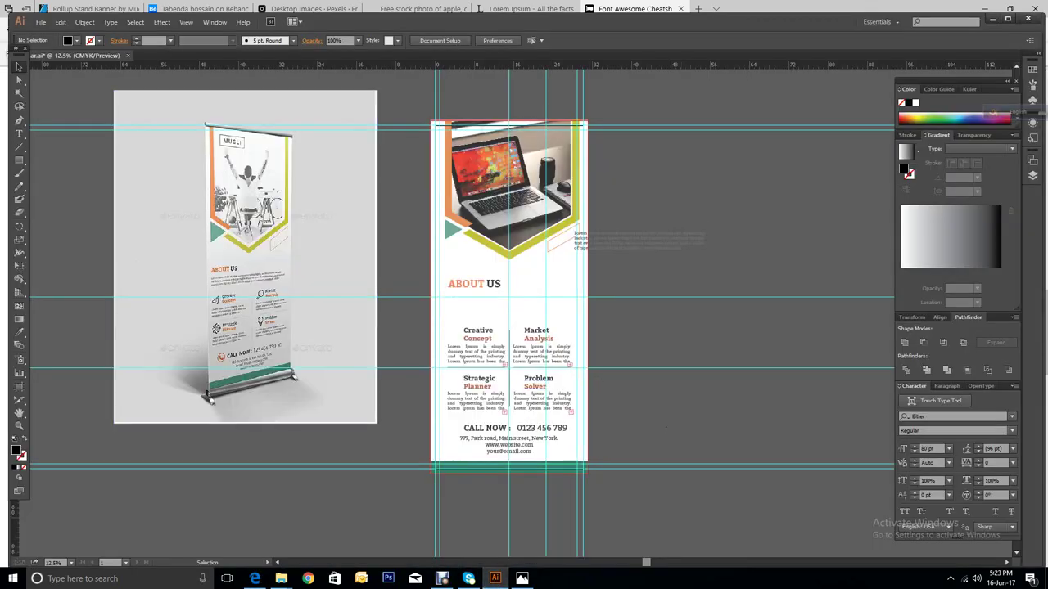
pyautogui.rightClick(681, 311)
pyautogui.click(653, 307)
pyautogui.press('a')
pyautogui.press('t')
pyautogui.click(514, 314)
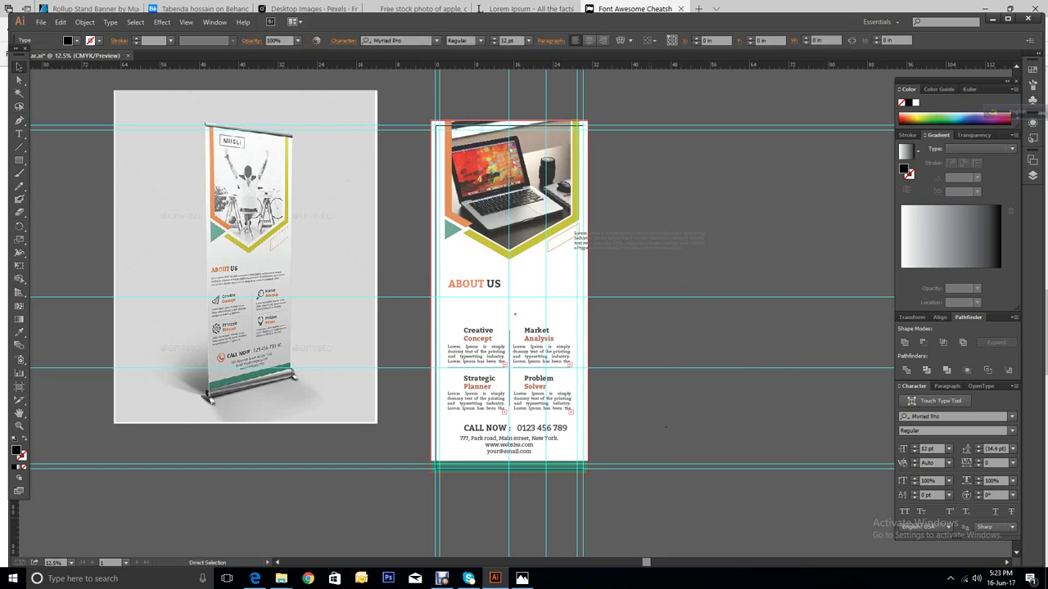
pyautogui.press('Escape')
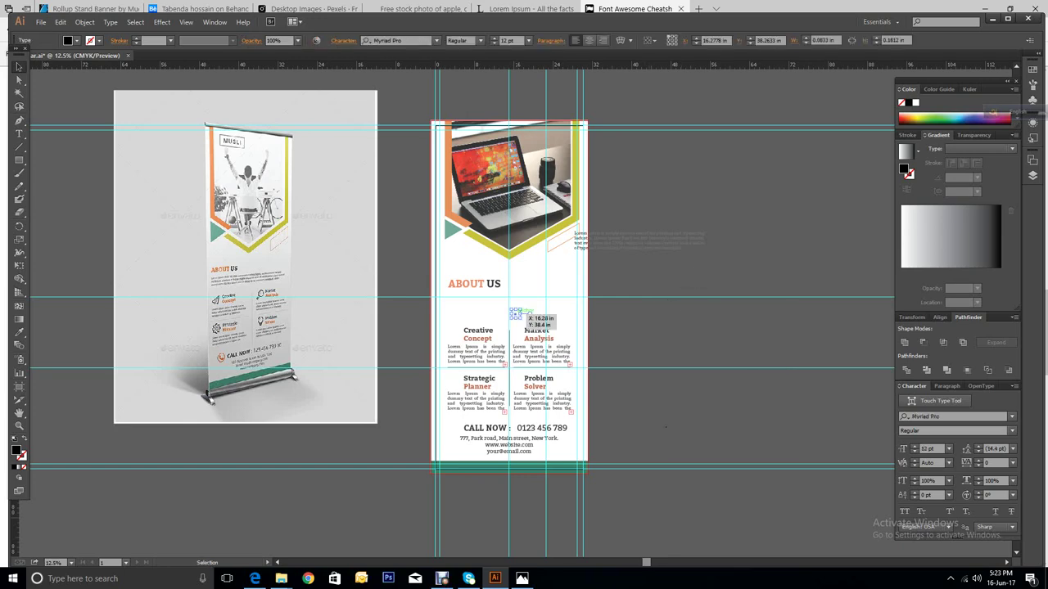
pyautogui.moveTo(524, 315); pyautogui.dragTo(650, 430)
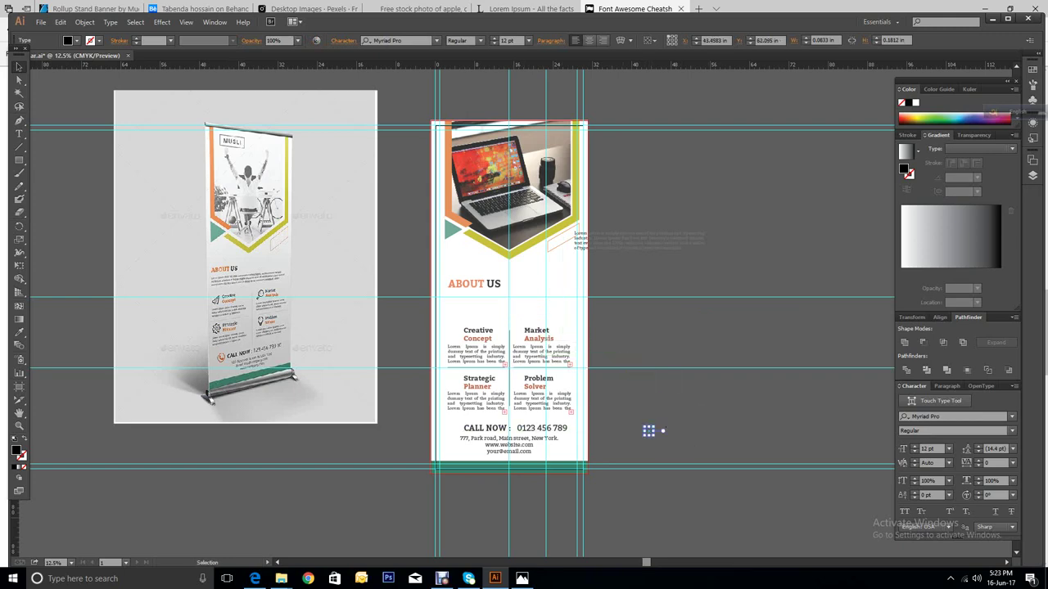
pyautogui.click(666, 427)
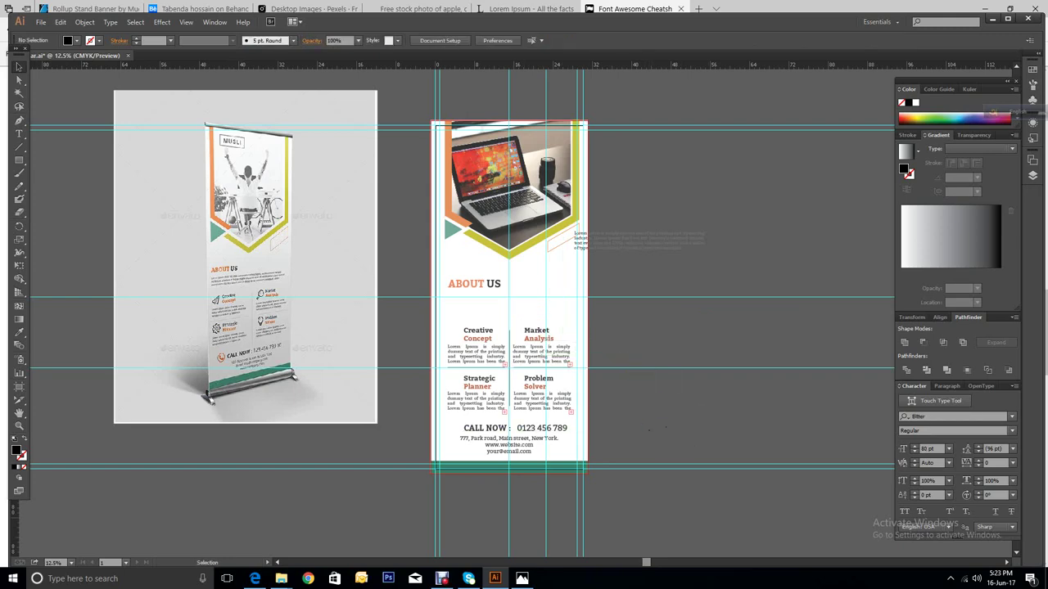
# Step: Search the Font Awesome cheatsheet in the browser for "mag" and look through the icon list for a magnifying glass
pyautogui.click(255, 578)
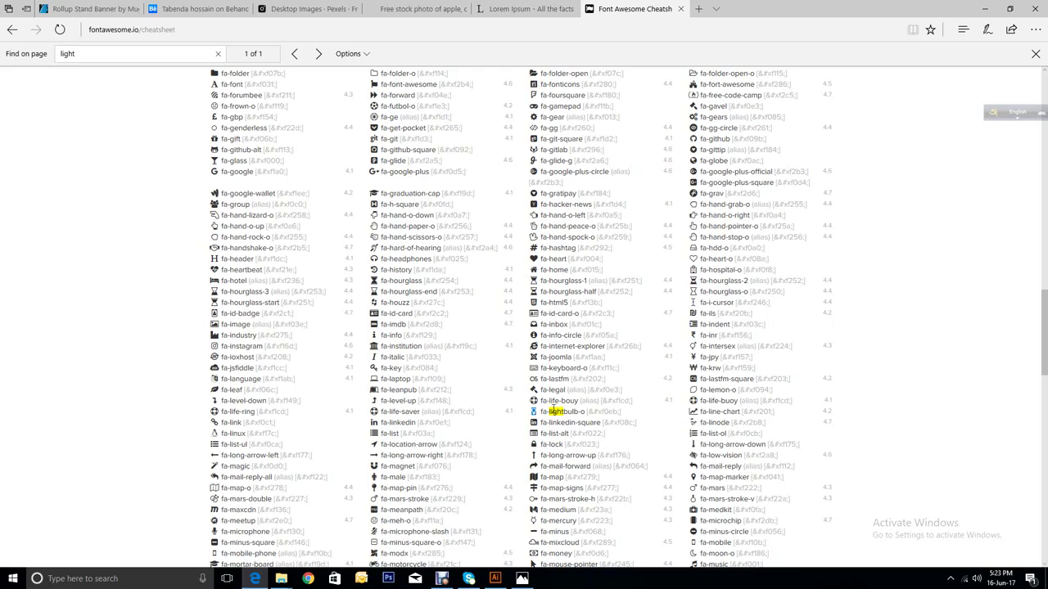
pyautogui.click(495, 579)
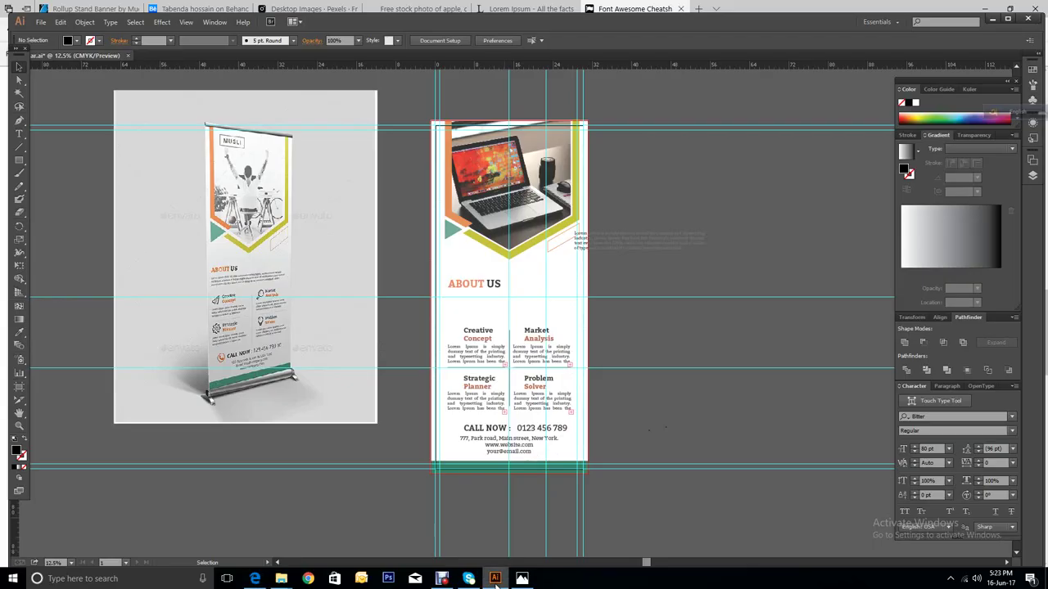
pyautogui.click(255, 579)
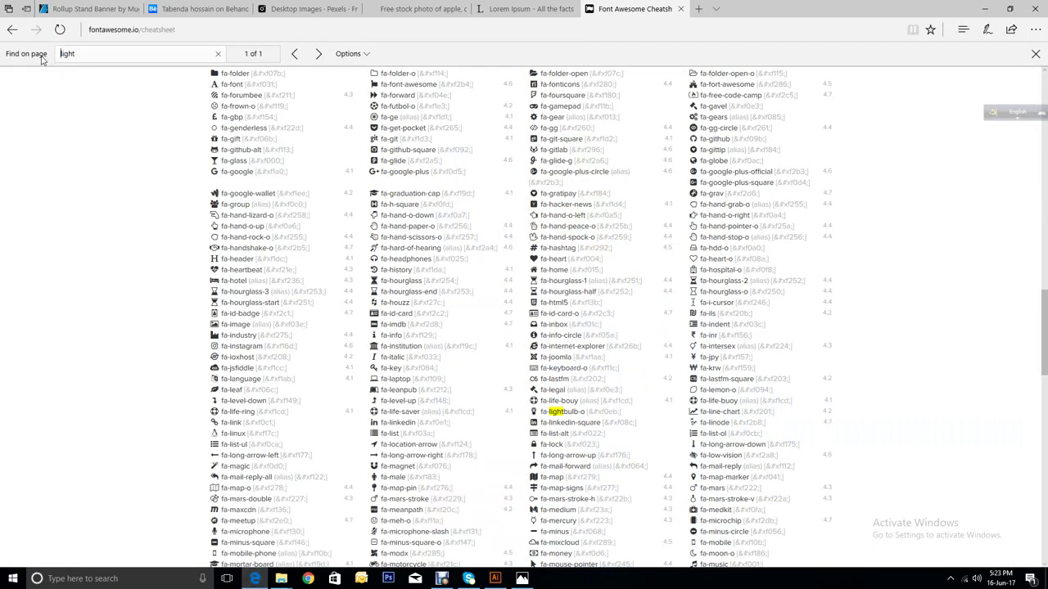
pyautogui.click(89, 54)
pyautogui.write('mag')
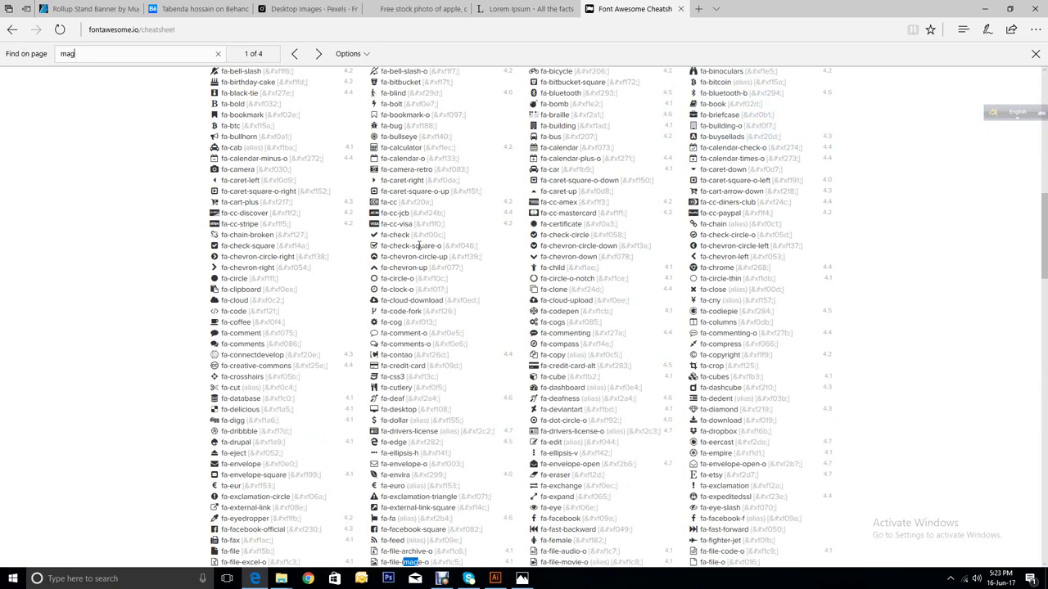
pyautogui.scroll(-5, 475, 241)
pyautogui.scroll(-4, 474, 243)
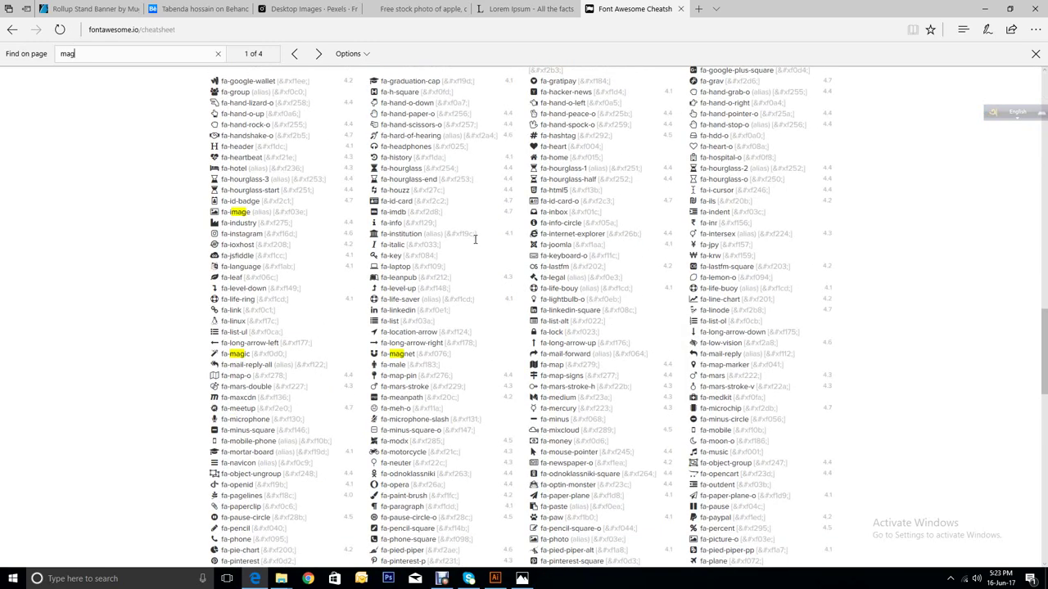
pyautogui.scroll(-15, 474, 239)
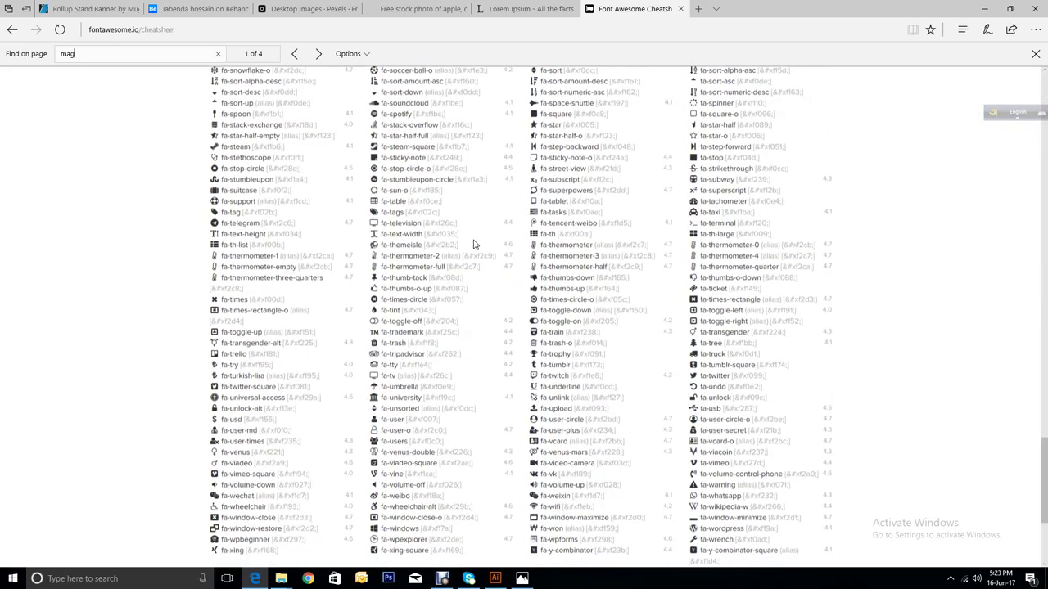
pyautogui.scroll(13, 474, 243)
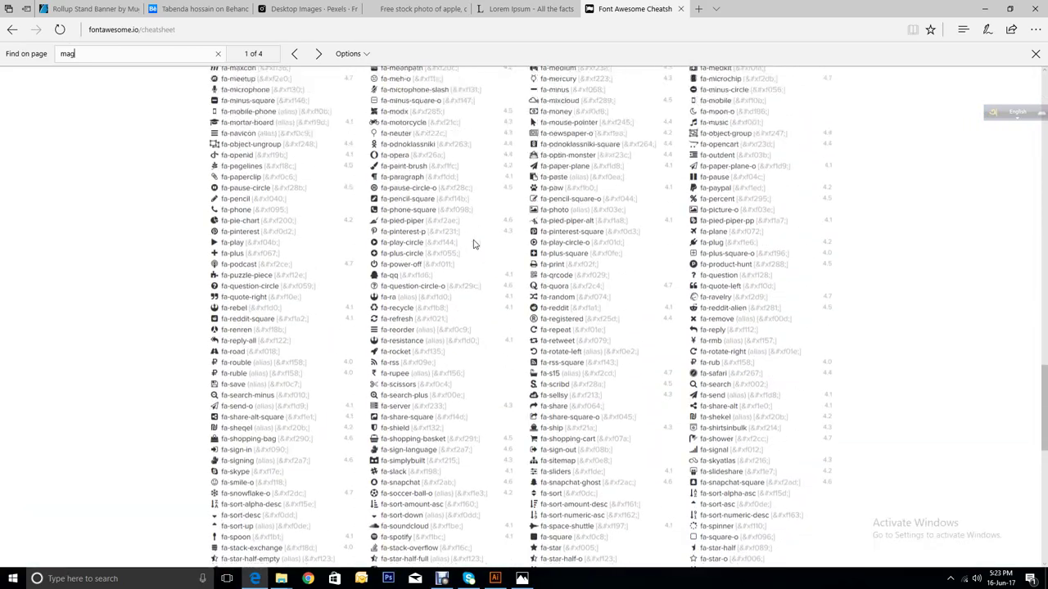
pyautogui.scroll(-2, 473, 244)
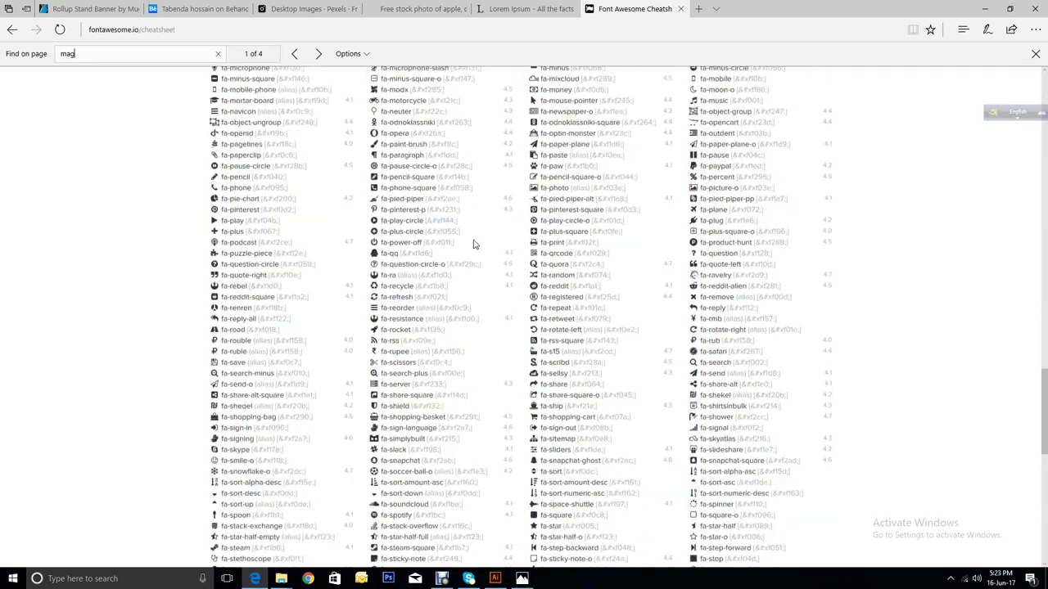
pyautogui.scroll(3, 473, 244)
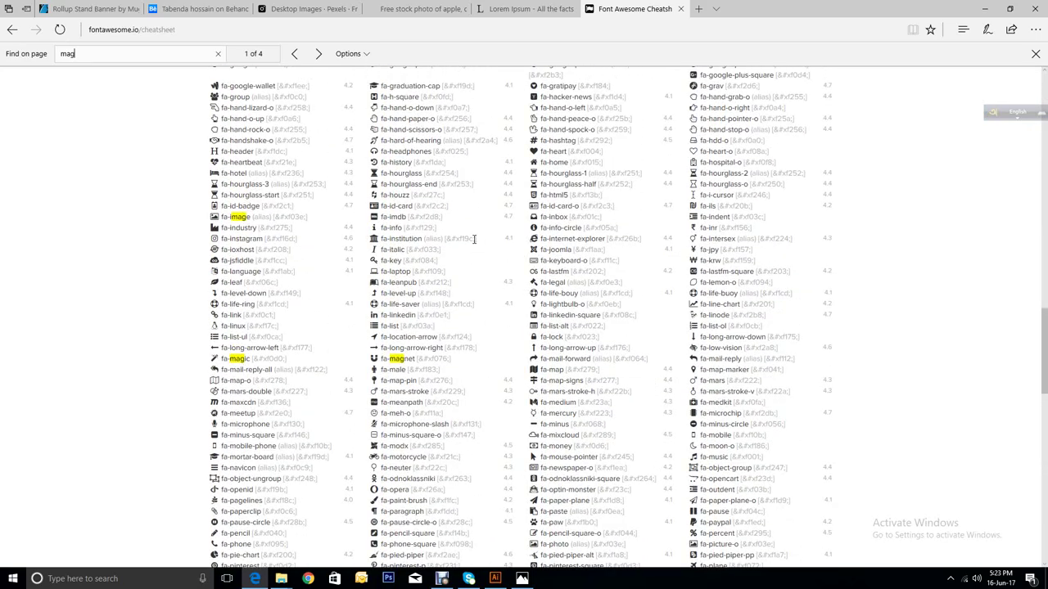
pyautogui.scroll(2, 473, 238)
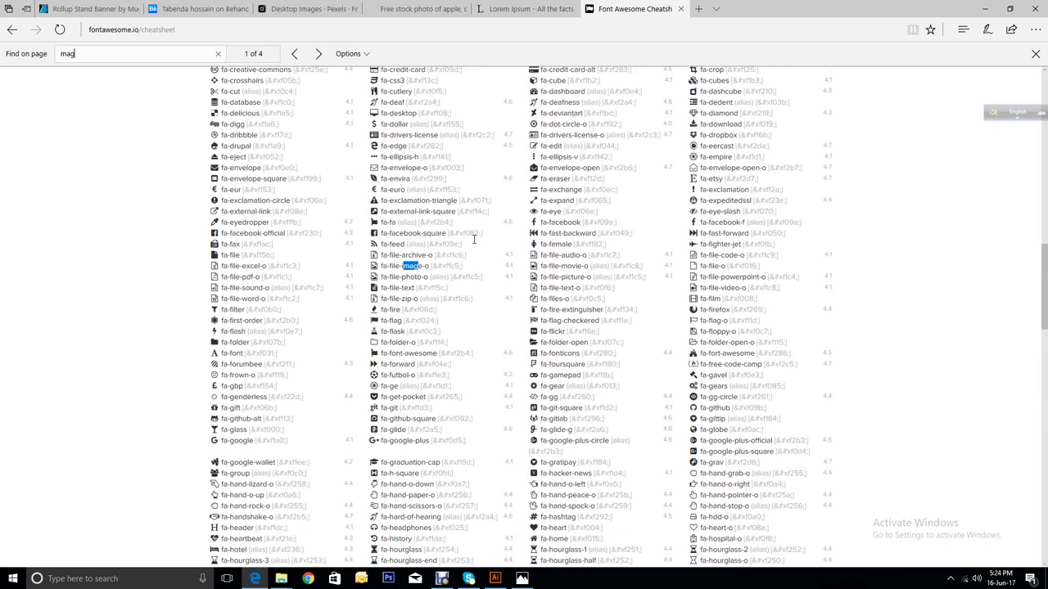
pyautogui.scroll(10, 473, 239)
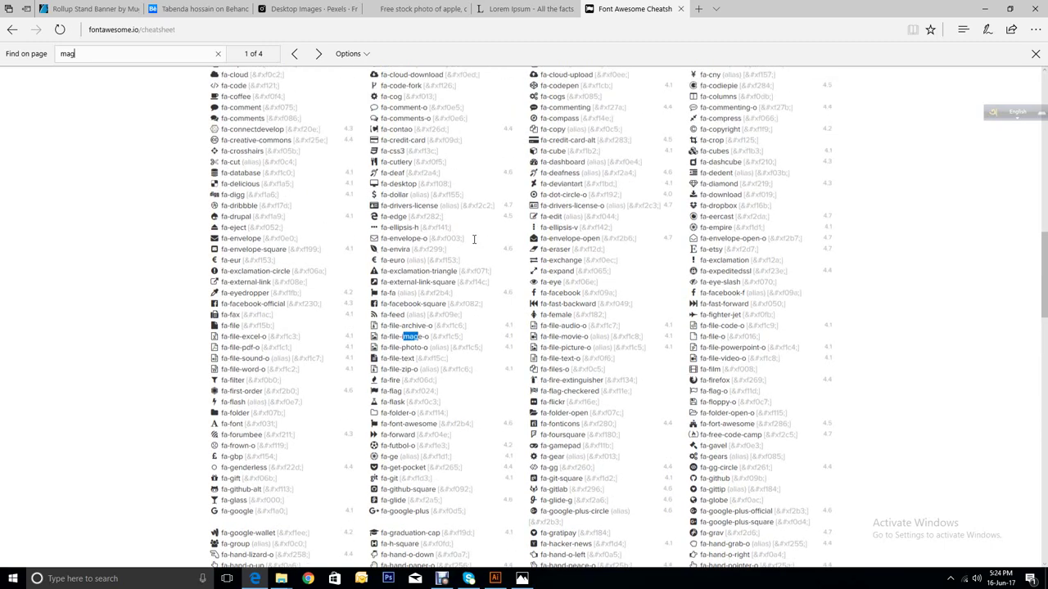
pyautogui.scroll(2, 473, 239)
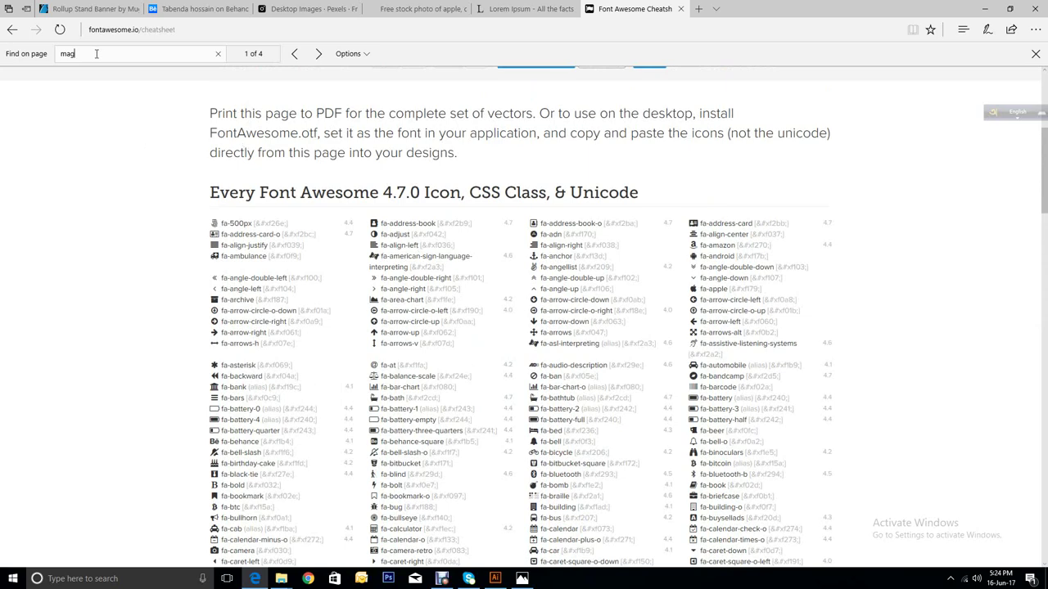
# Step: Search the cheatsheet for "glas" and look through the matching icons
pyautogui.click(8, 54)
pyautogui.write('glas')
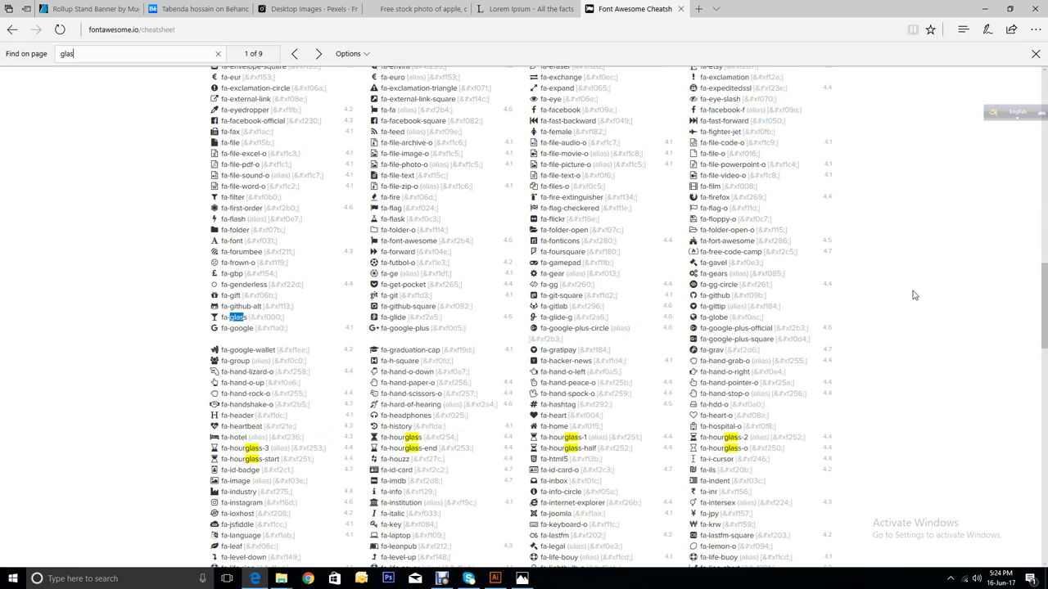
pyautogui.scroll(-2, 964, 312)
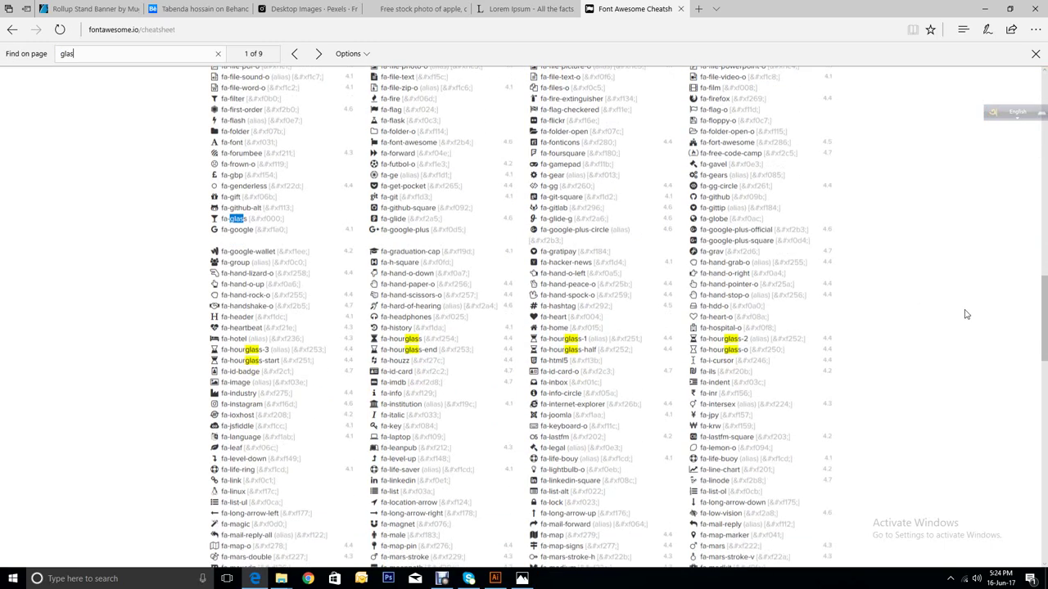
pyautogui.scroll(-1, 964, 315)
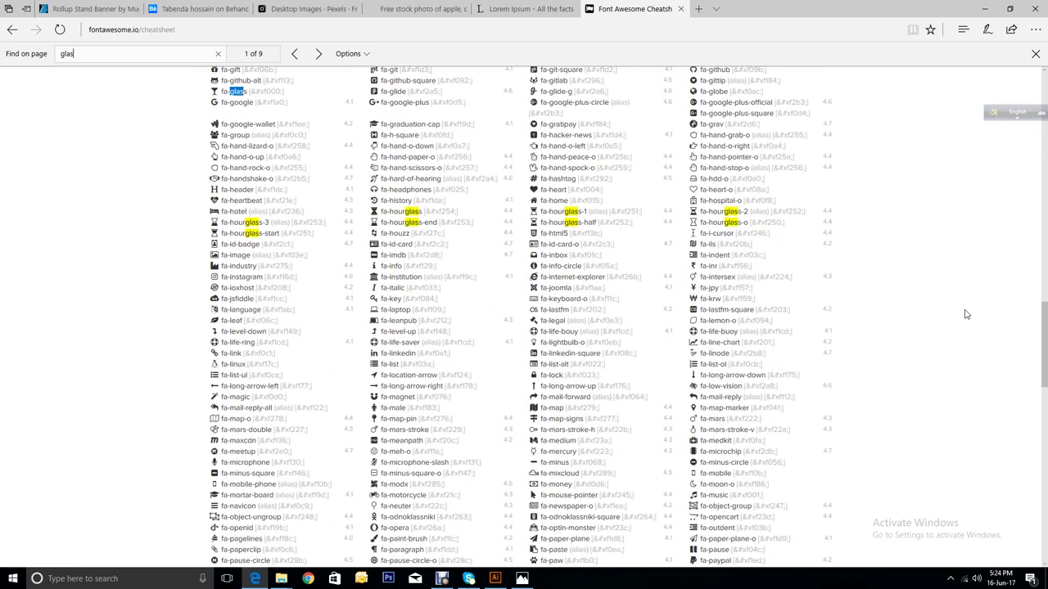
pyautogui.scroll(-5, 965, 315)
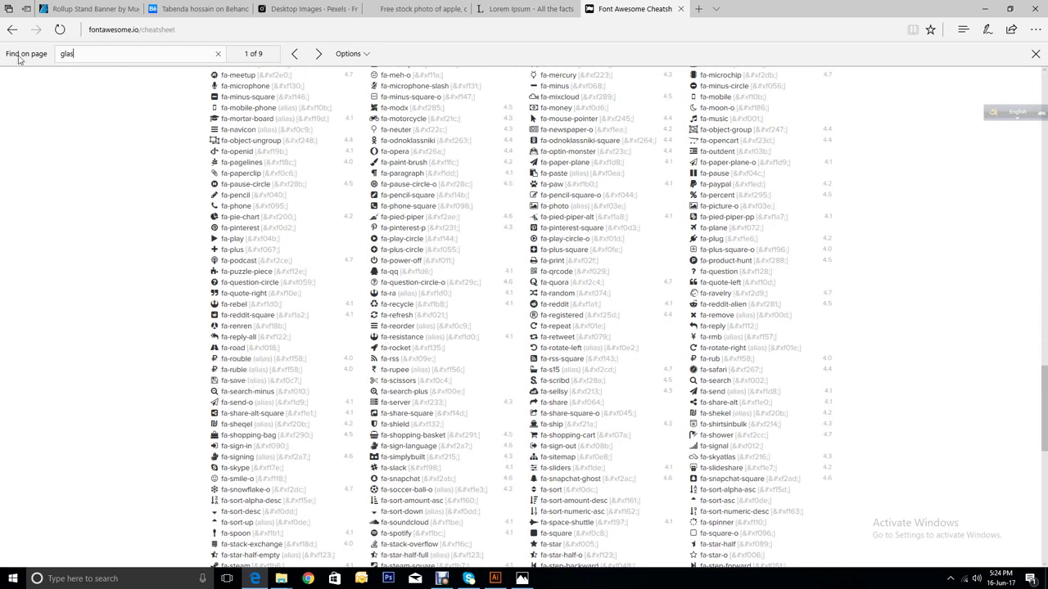
# Step: Find "search" on the cheatsheet page and copy the fa-search magnifier icon
pyautogui.hotkey('ctrl', 'f')
pyautogui.write('se')
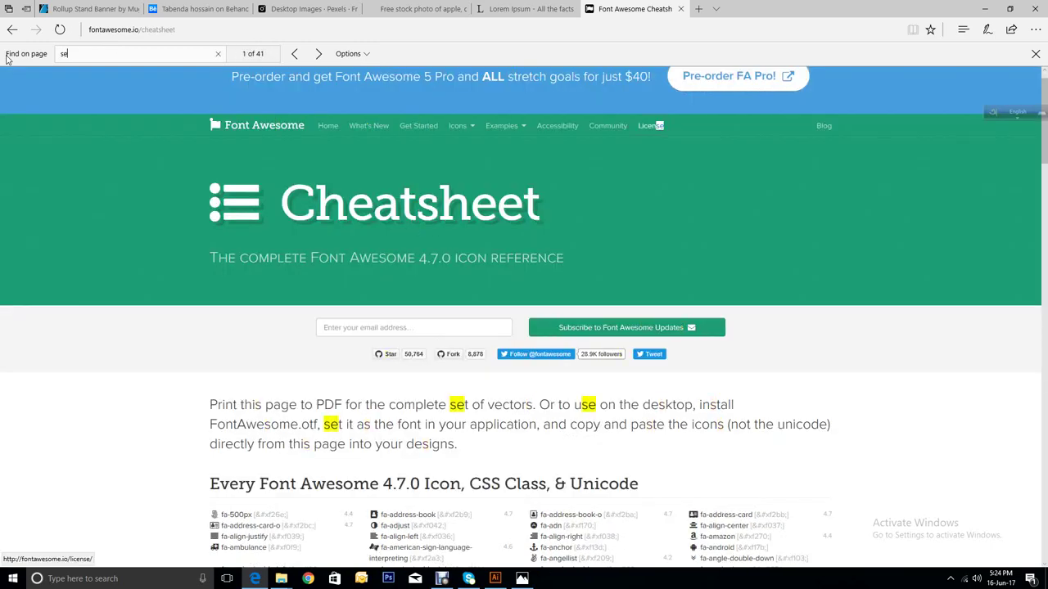
pyautogui.write('arch')
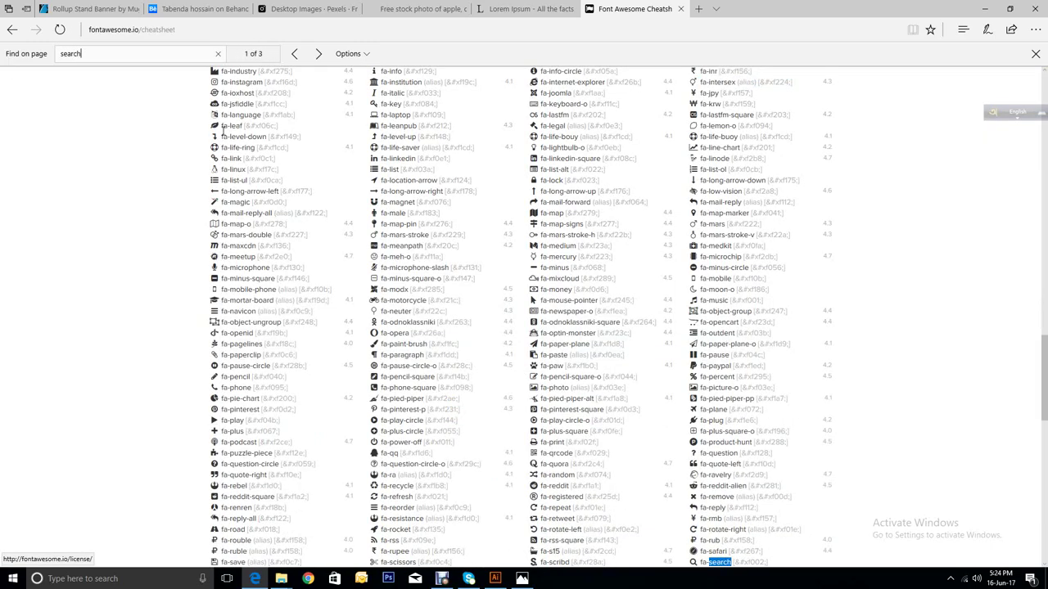
pyautogui.scroll(-5, 798, 337)
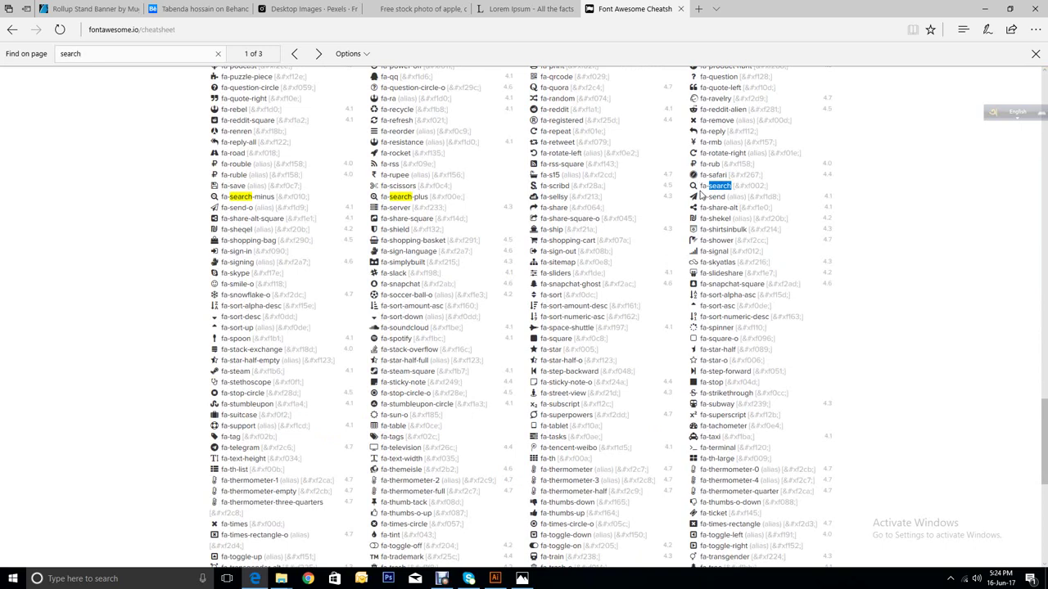
pyautogui.click(690, 185)
pyautogui.rightClick(691, 187)
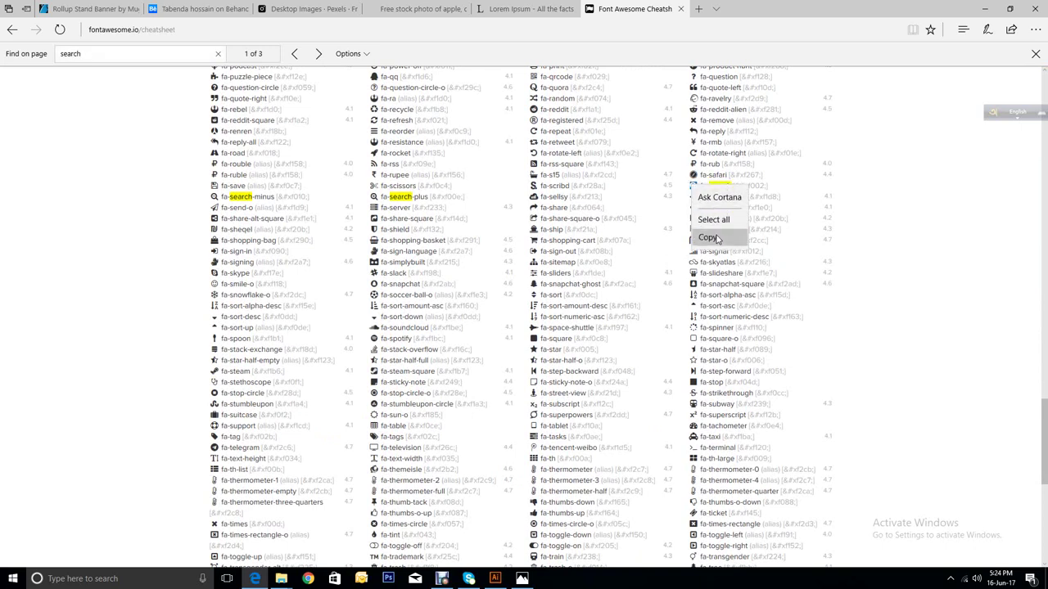
pyautogui.click(714, 239)
# Step: Switch to Illustrator and paste the magnifier icon as point text on the banner, just above the Market Analysis heading
pyautogui.click(495, 579)
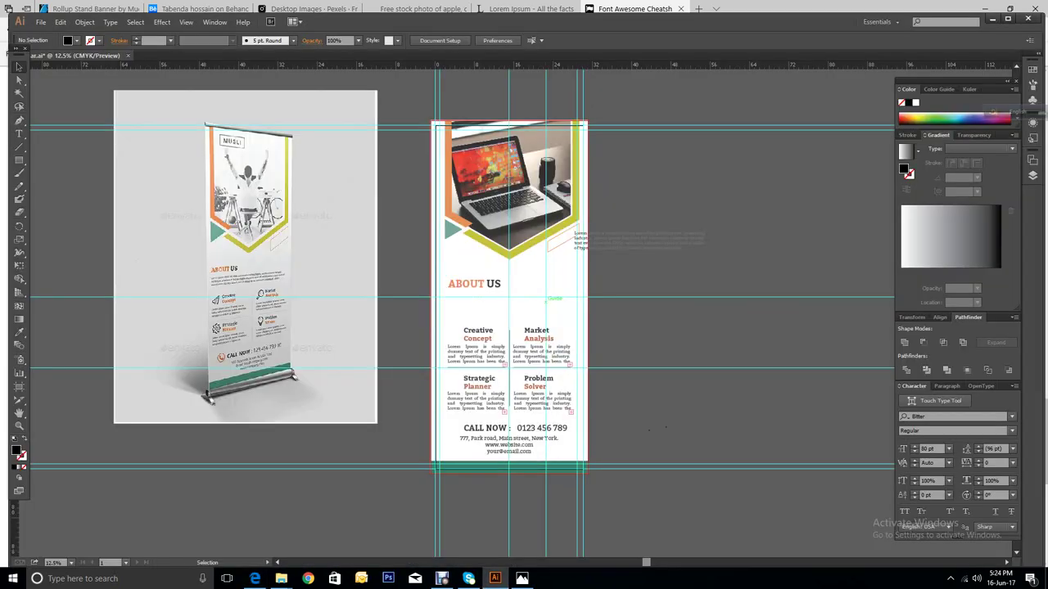
pyautogui.press('t')
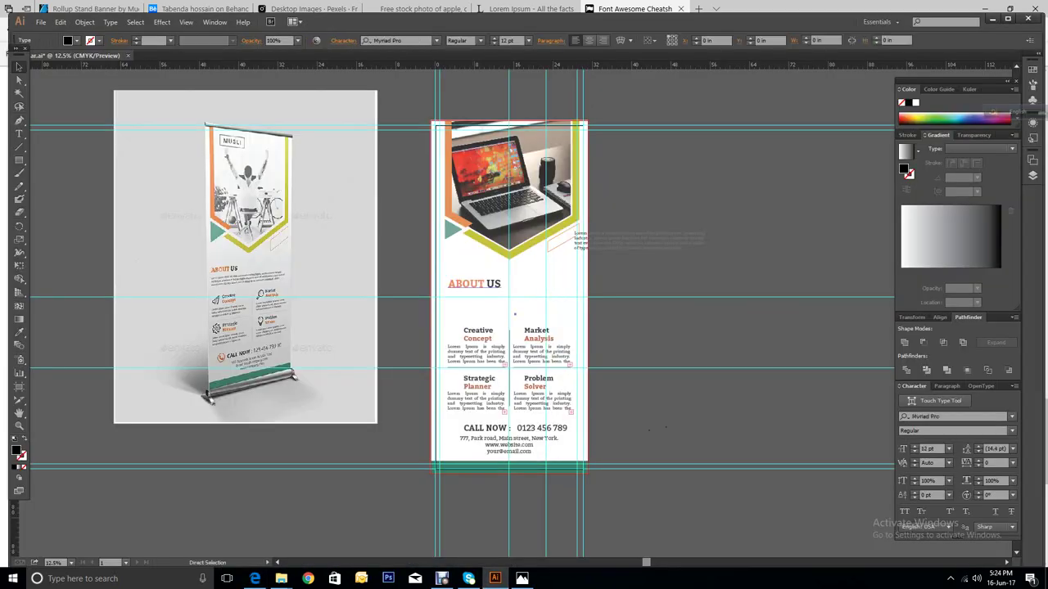
pyautogui.click(512, 313)
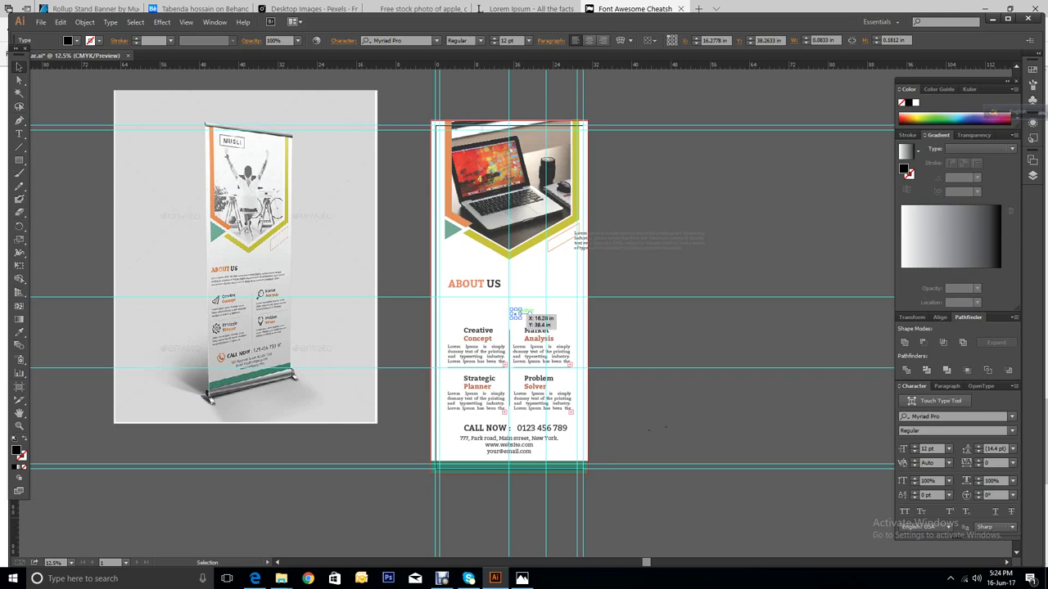
pyautogui.click(440, 579)
pyautogui.click(407, 464)
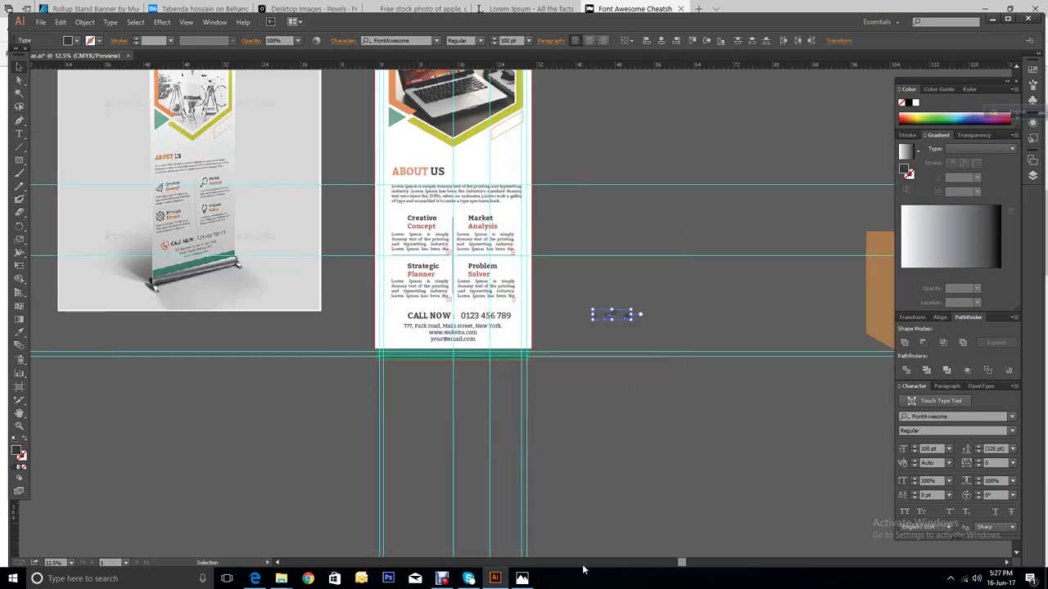
pyautogui.click(440, 579)
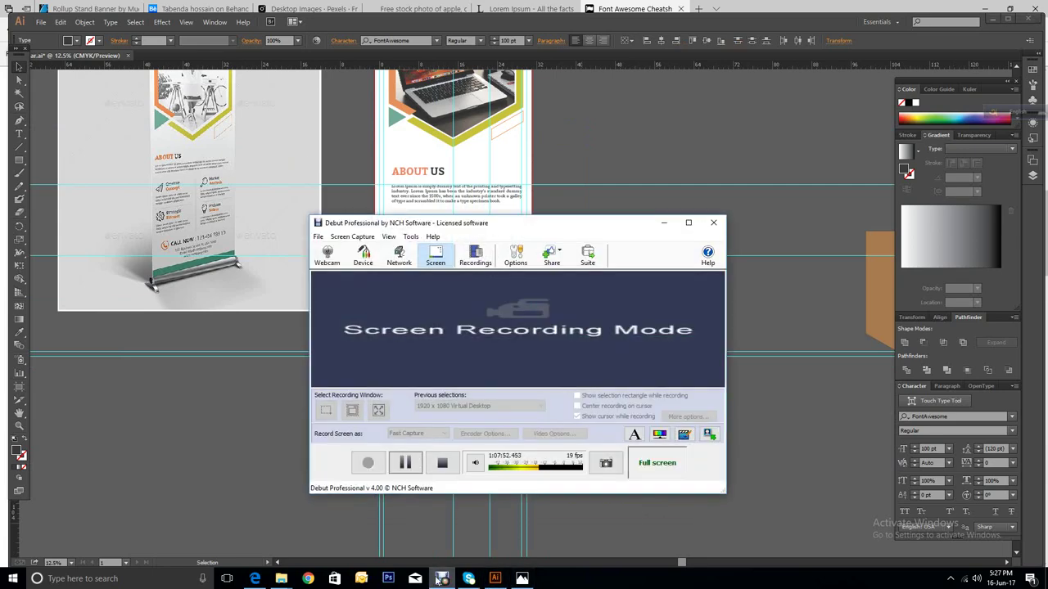
pyautogui.click(440, 579)
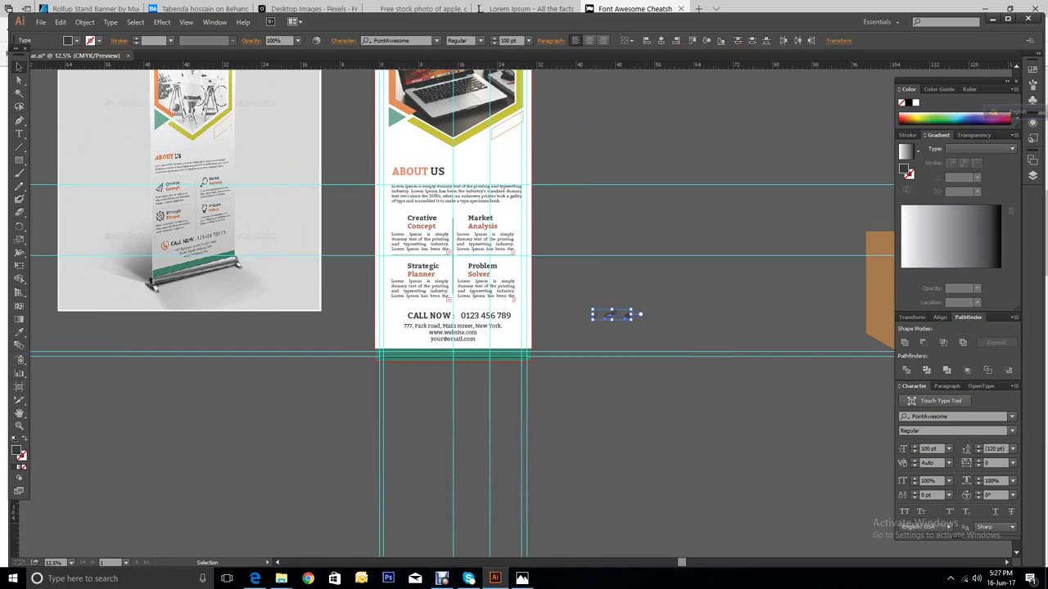
pyautogui.scroll(1, 462, 228)
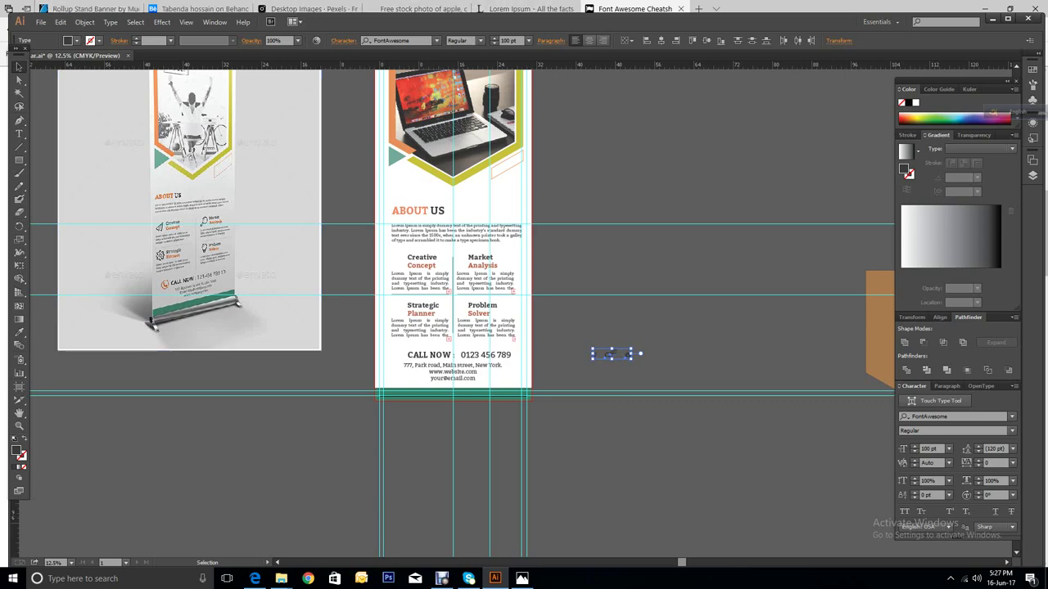
pyautogui.click(255, 579)
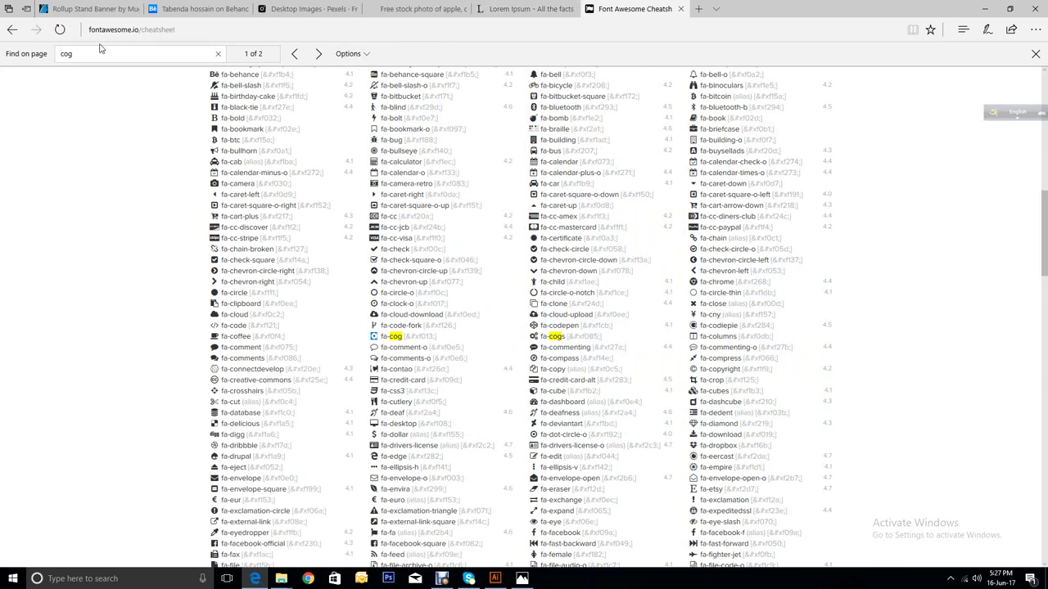
pyautogui.click(74, 54)
pyautogui.click(494, 579)
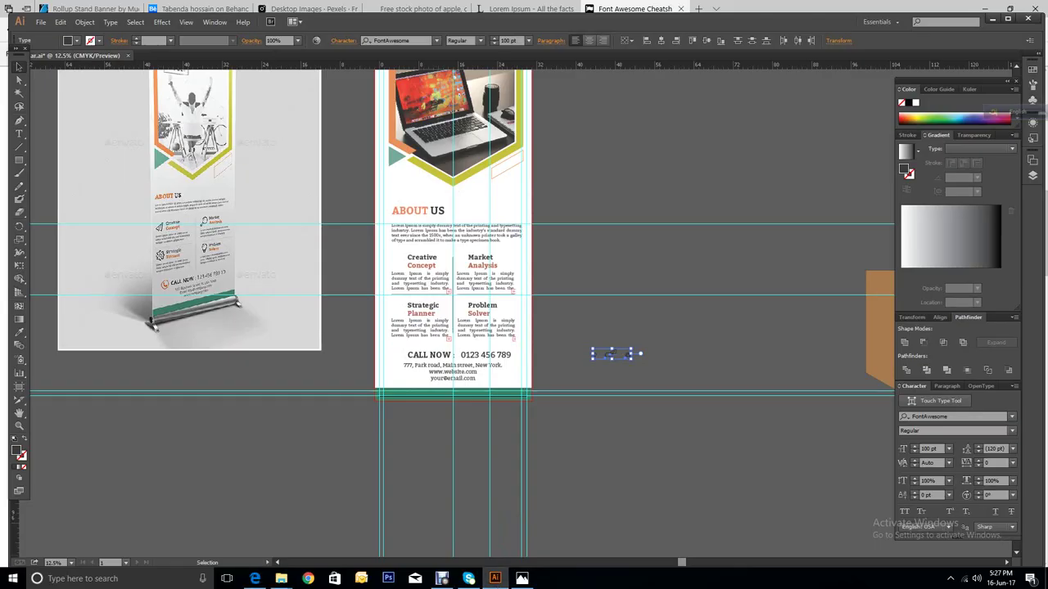
pyautogui.hotkey('ctrl', 'shift', 'a')
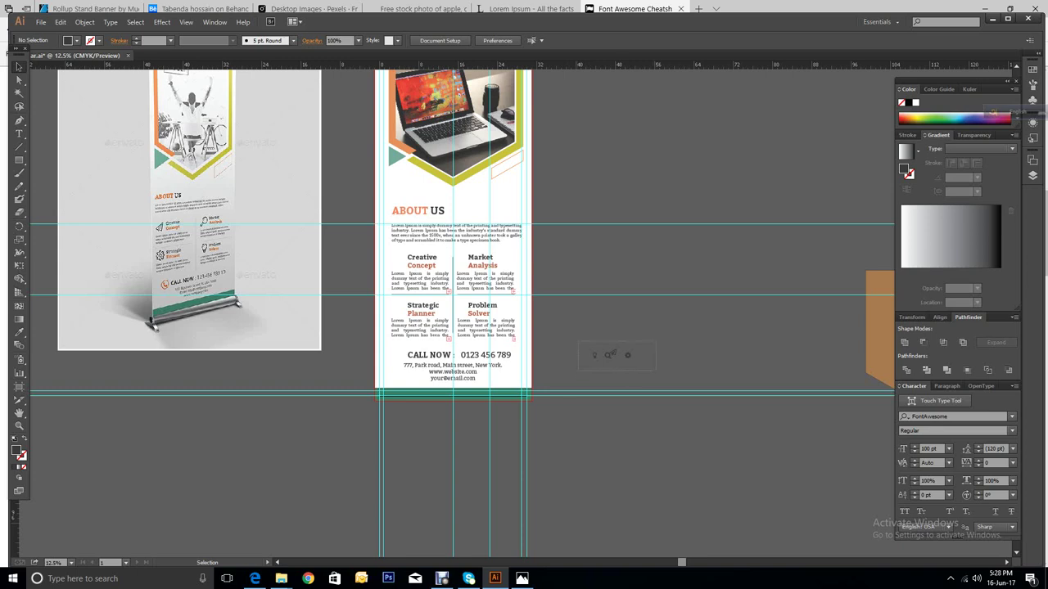
pyautogui.click(611, 354)
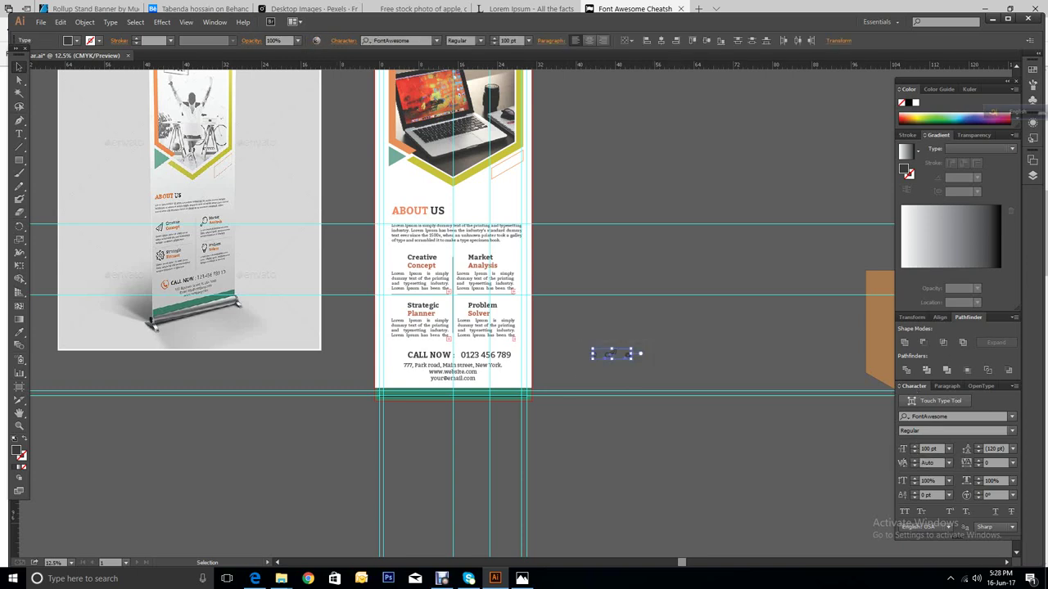
pyautogui.click(436, 41)
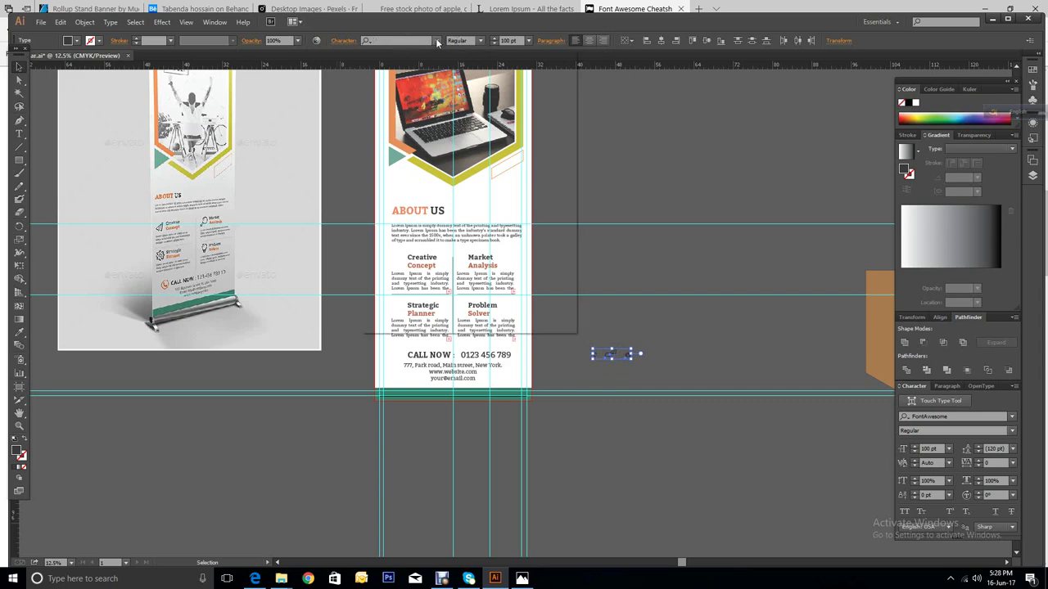
pyautogui.click(414, 54)
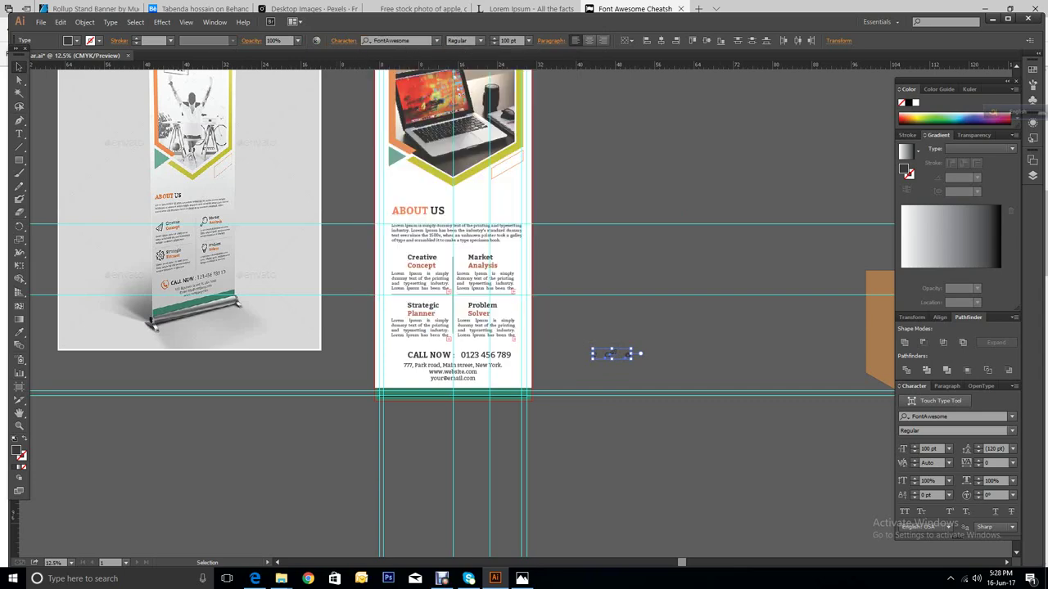
pyautogui.click(594, 355)
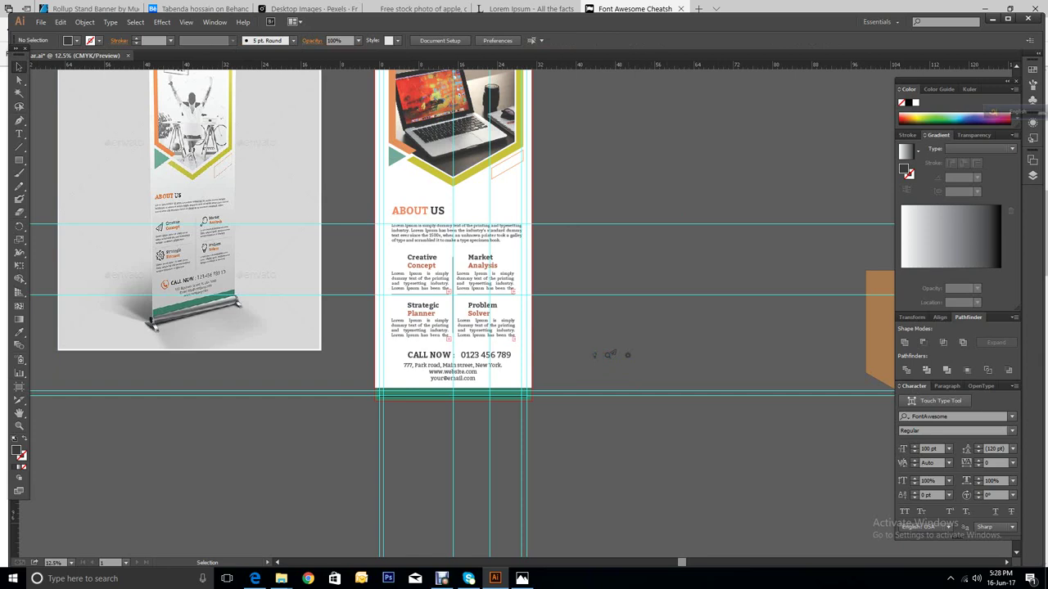
pyautogui.click(607, 354)
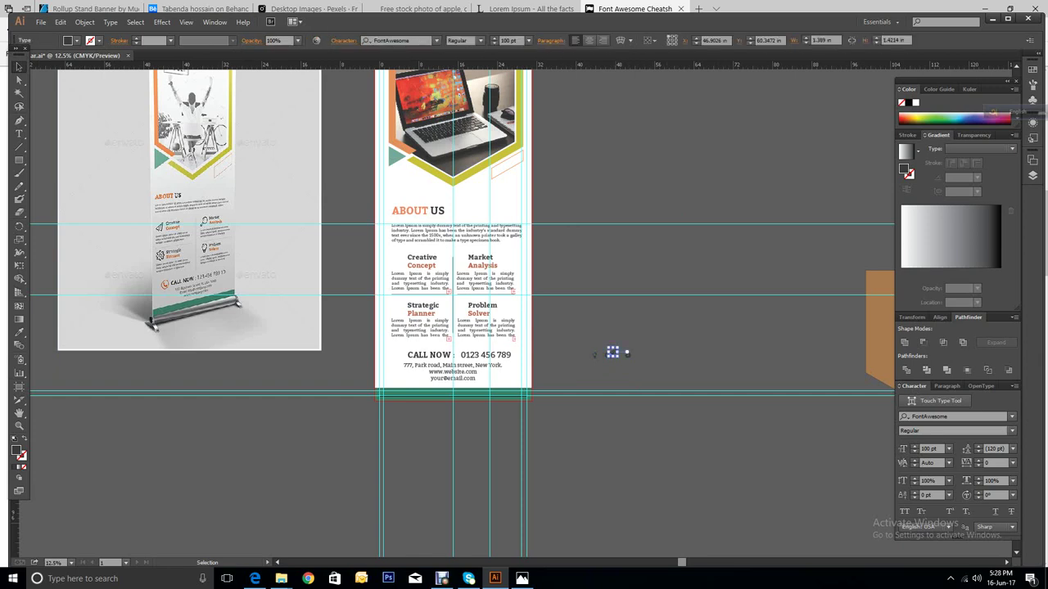
pyautogui.moveTo(595, 356)
pyautogui.mouseDown()
pyautogui.moveTo(482, 352)
pyautogui.moveTo(573, 331)
pyautogui.moveTo(592, 354)
pyautogui.mouseUp()
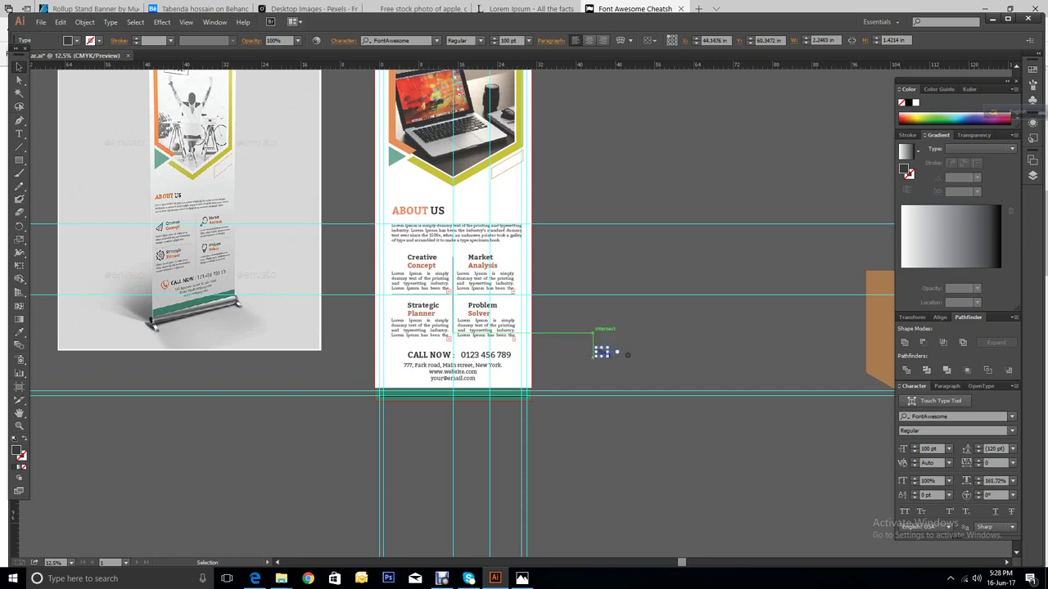
pyautogui.rightClick(676, 341)
pyautogui.click(704, 346)
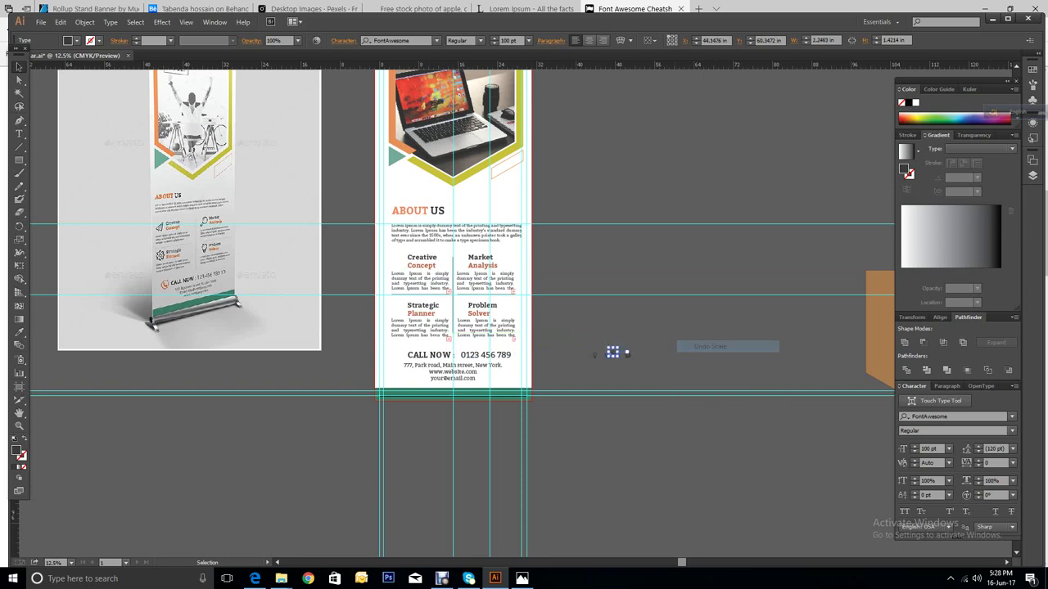
# Step: Move the paper-plane icon beside the Creative Concept heading and enlarge it to 177 pt
pyautogui.click(627, 354)
pyautogui.moveTo(627, 354); pyautogui.dragTo(396, 262)
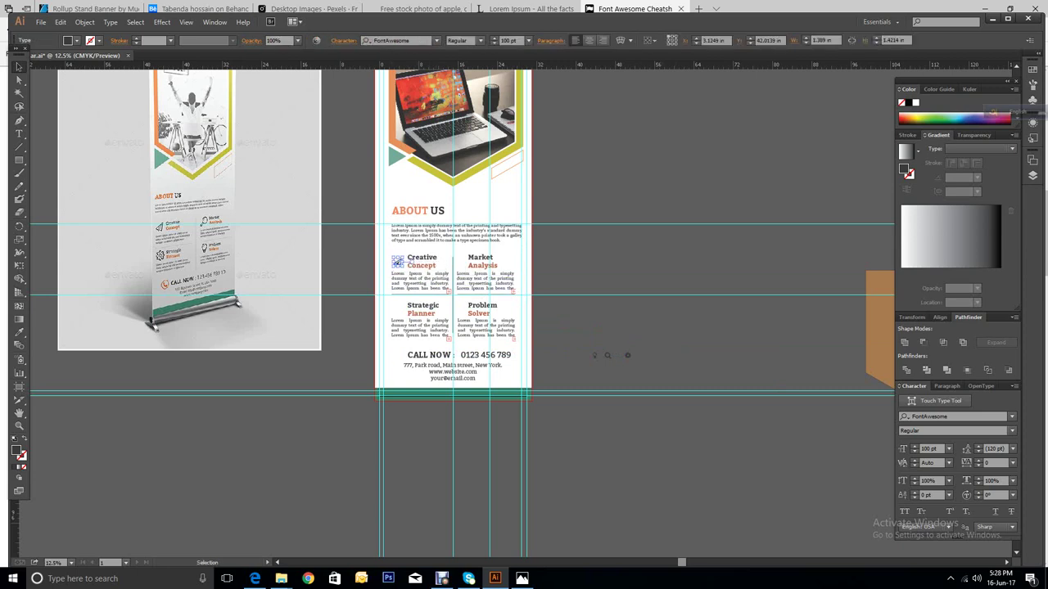
pyautogui.click(913, 447)
pyautogui.click(913, 447)
pyautogui.click(913, 447)
pyautogui.click(914, 446)
pyautogui.click(914, 447)
pyautogui.click(913, 447)
pyautogui.click(913, 447)
pyautogui.click(914, 446)
pyautogui.click(914, 449)
pyautogui.click(913, 448)
pyautogui.click(913, 449)
pyautogui.click(914, 448)
pyautogui.click(913, 448)
pyautogui.click(914, 449)
pyautogui.click(914, 448)
# Step: Align the paper-plane icon with the left edge of the Creative Concept paragraph and place a vertical guide along that edge
pyautogui.click(17, 428)
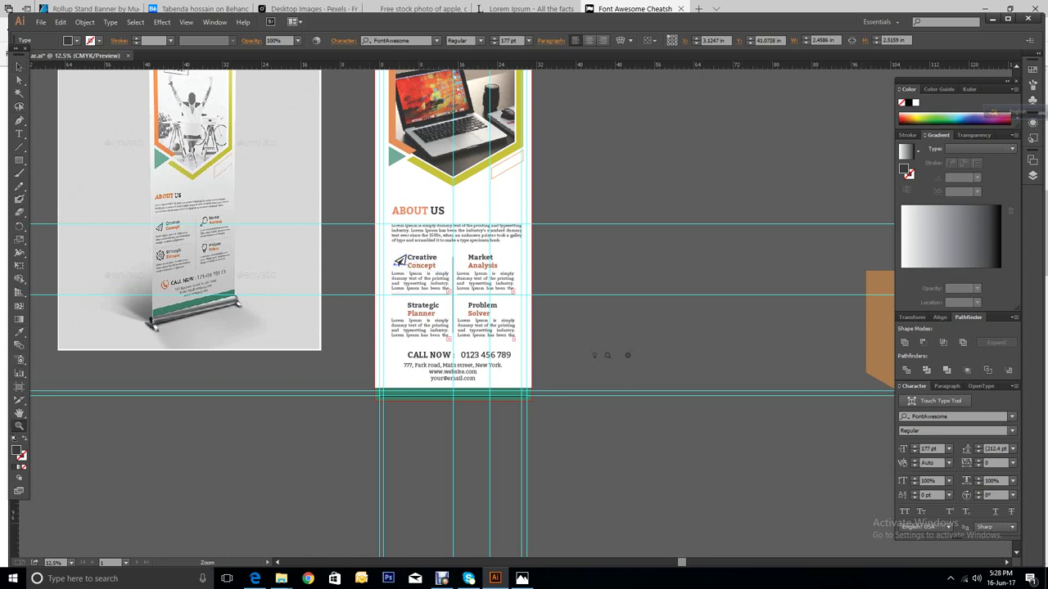
pyautogui.moveTo(375, 244); pyautogui.dragTo(547, 307)
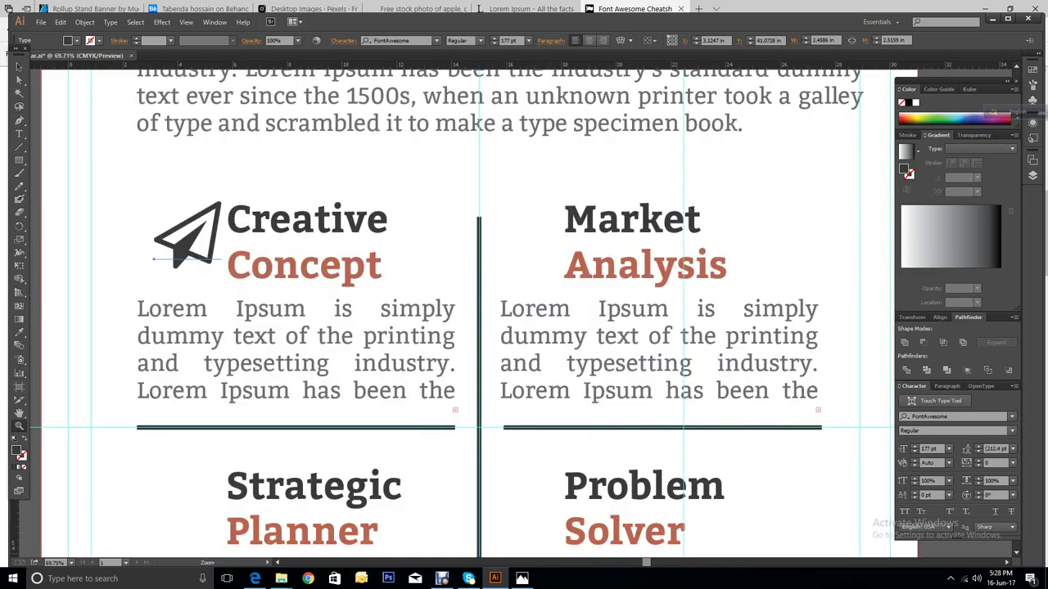
pyautogui.click(18, 66)
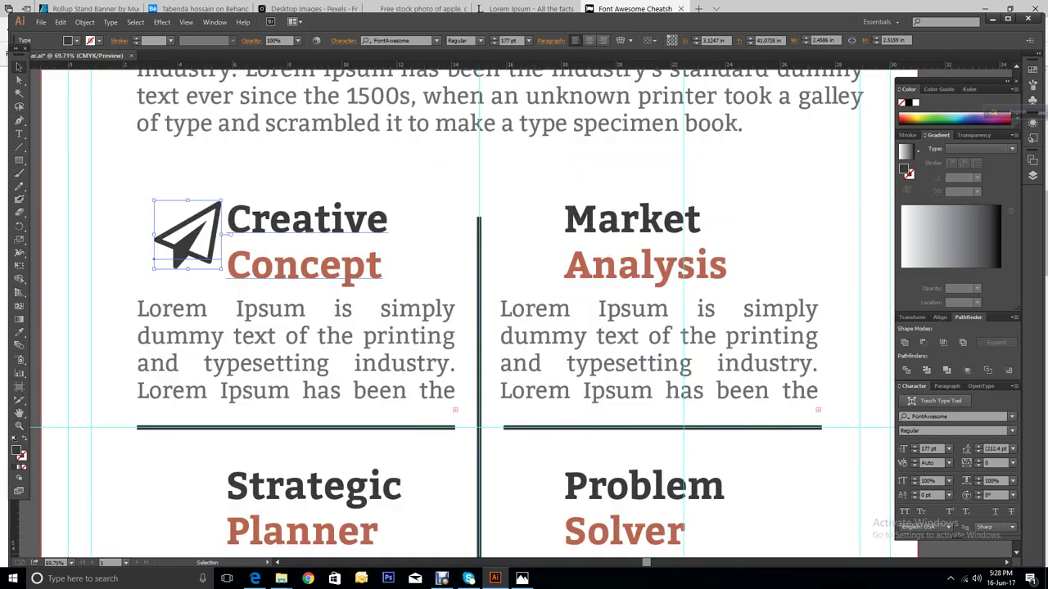
pyautogui.moveTo(220, 244); pyautogui.dragTo(203, 255)
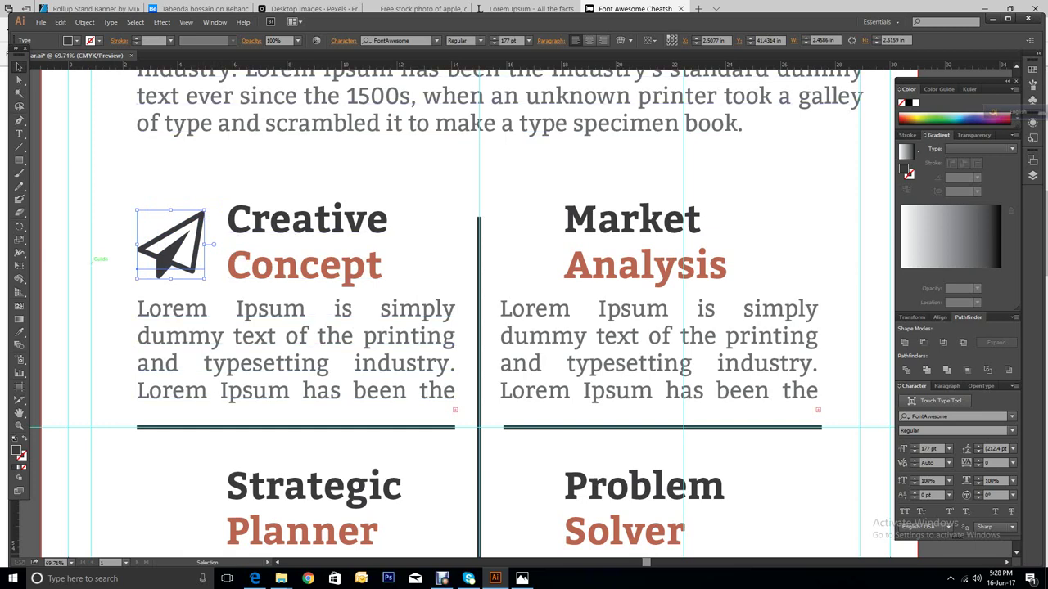
pyautogui.click(96, 260)
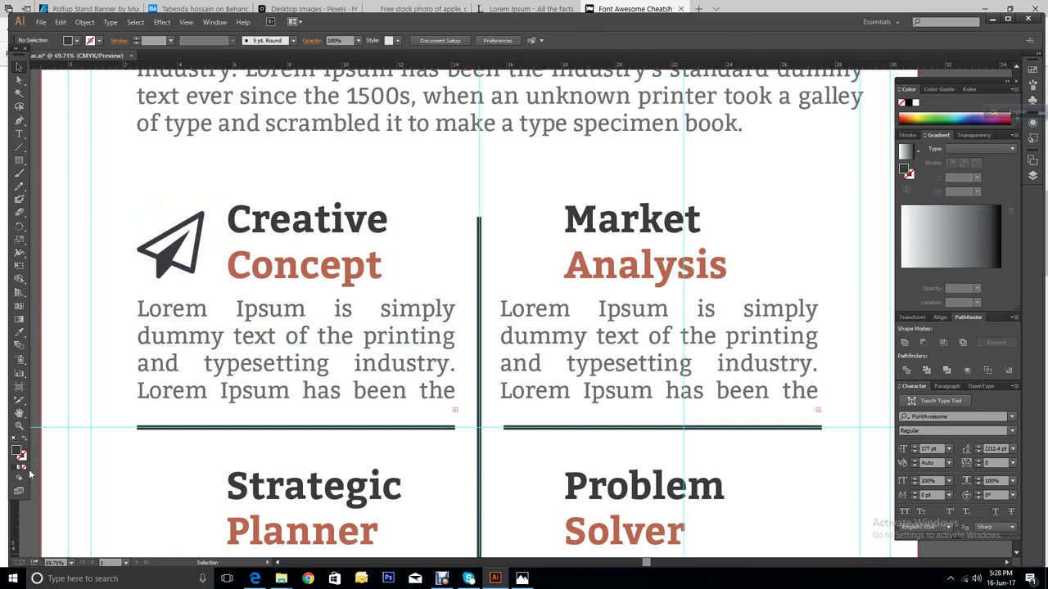
pyautogui.moveTo(36, 475); pyautogui.dragTo(138, 475)
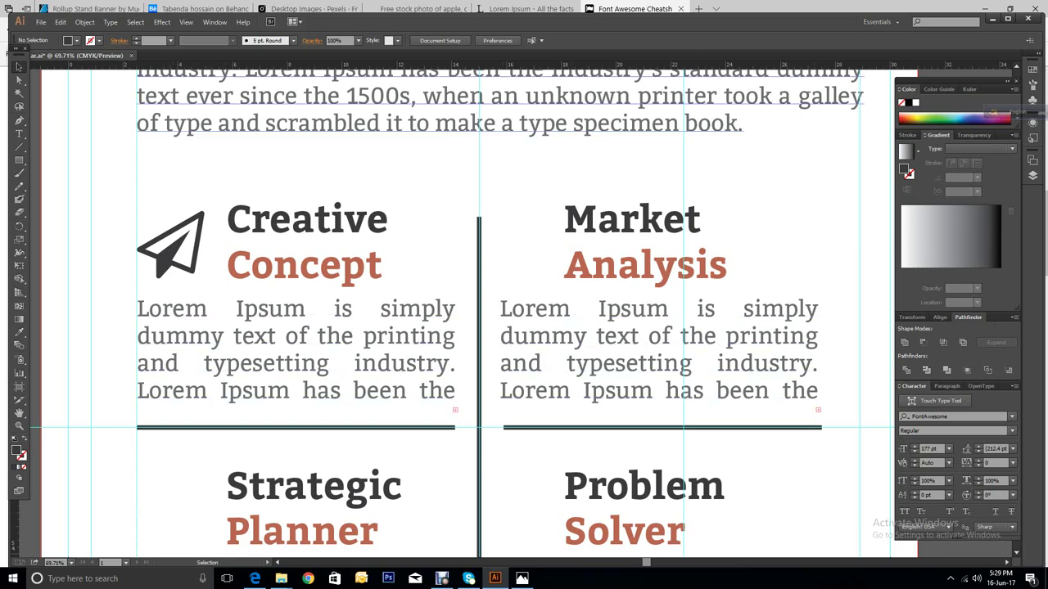
# Step: Set the font size of the light bulb, magnifier and gear icons beside the banner to 177 pt
pyautogui.scroll(-2, 468, 326)
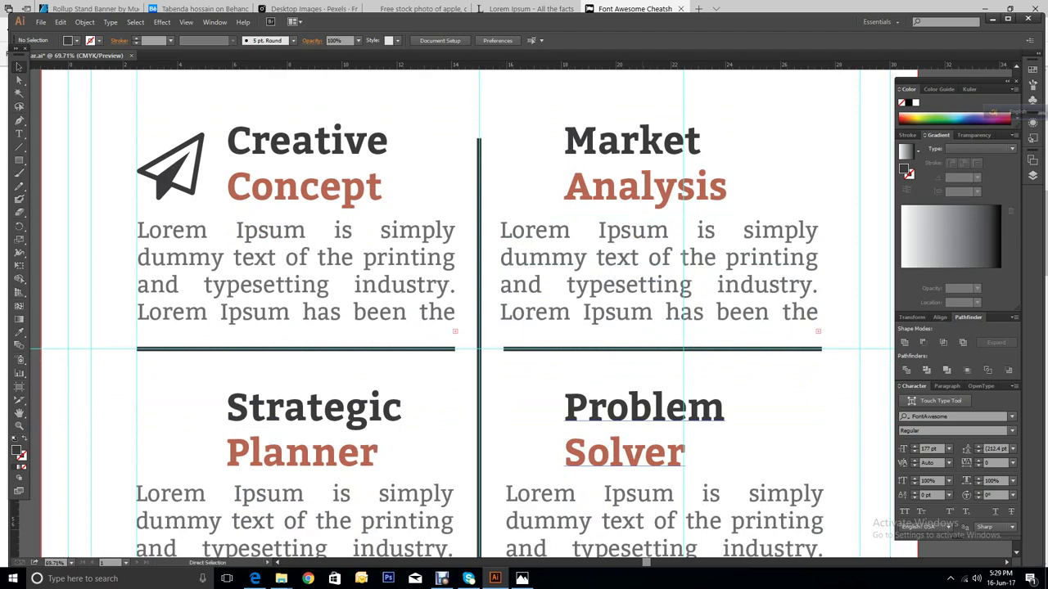
pyautogui.hotkey('ctrl', '-')
pyautogui.hotkey('ctrl', '-')
pyautogui.hotkey('ctrl', '-')
pyautogui.hotkey('ctrl', '-')
pyautogui.press('v')
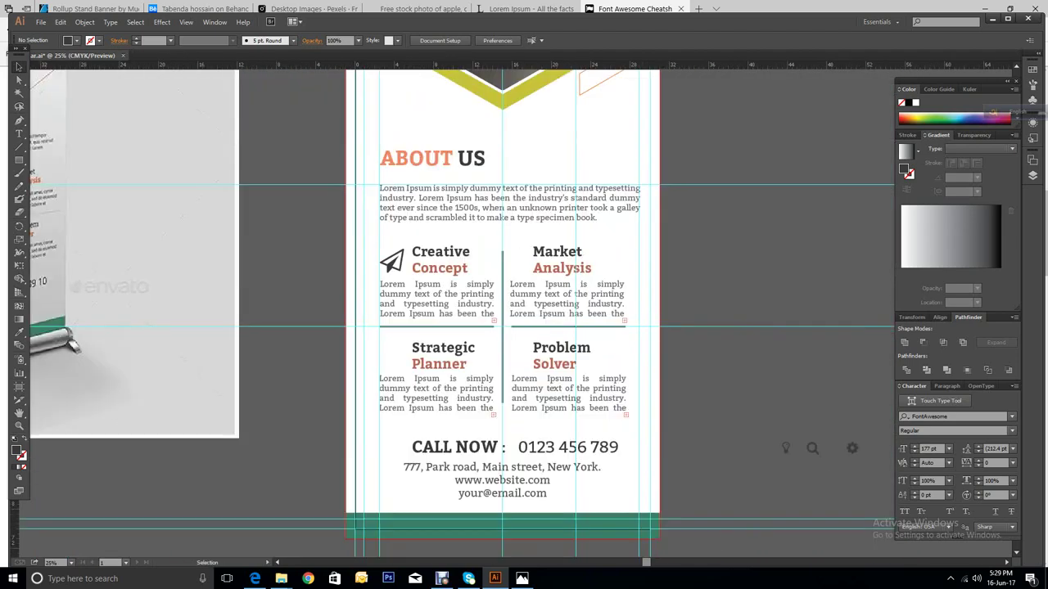
pyautogui.click(812, 448)
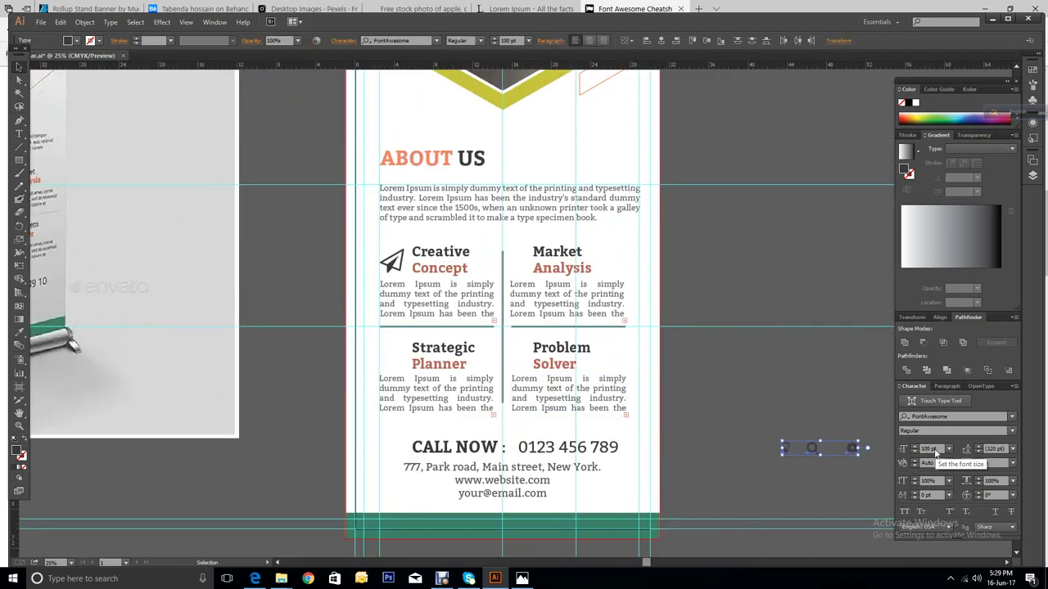
pyautogui.click(929, 449)
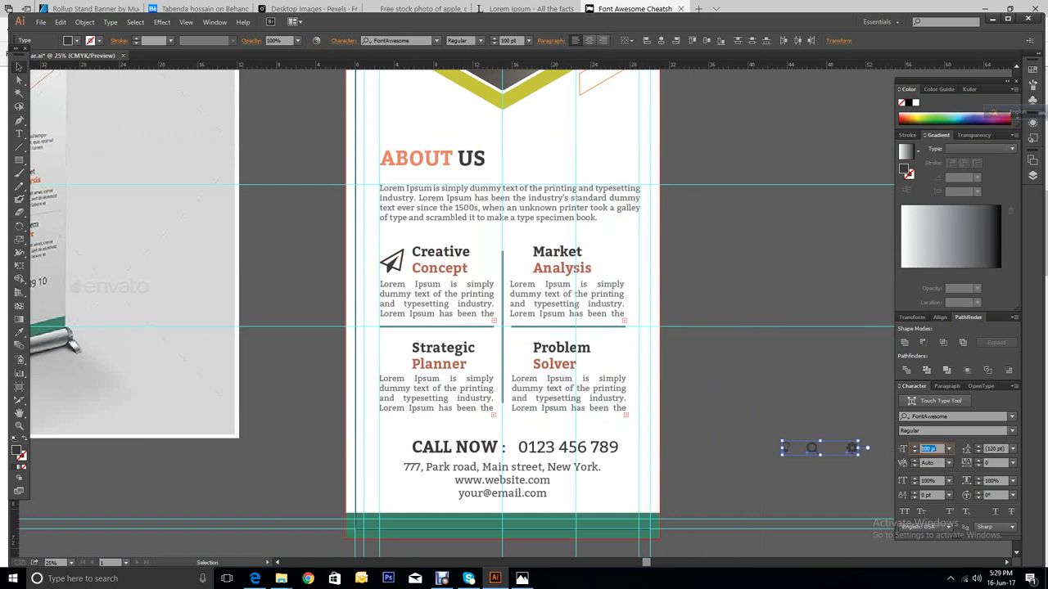
pyautogui.write('177')
pyautogui.press('Escape')
pyautogui.click(930, 448)
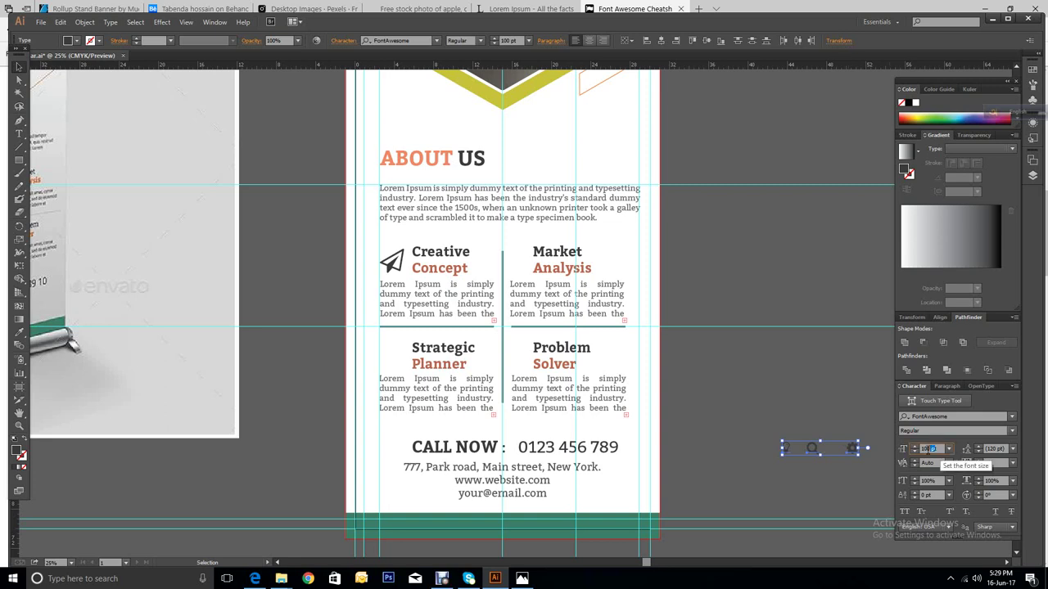
pyautogui.press('Escape')
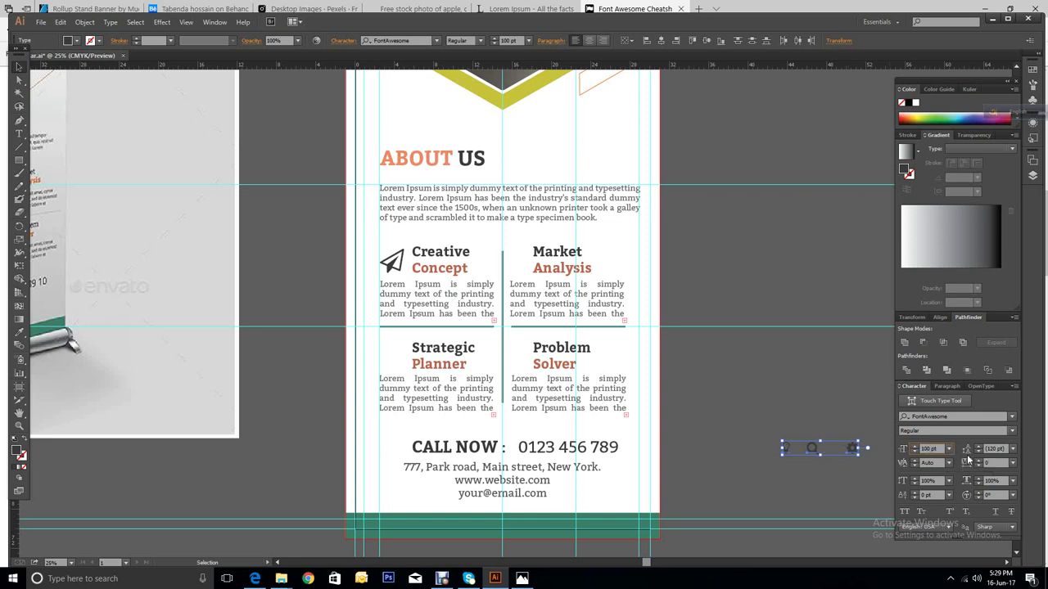
pyautogui.write('1')
pyautogui.press('Return')
pyautogui.write('177')
pyautogui.press('Return')
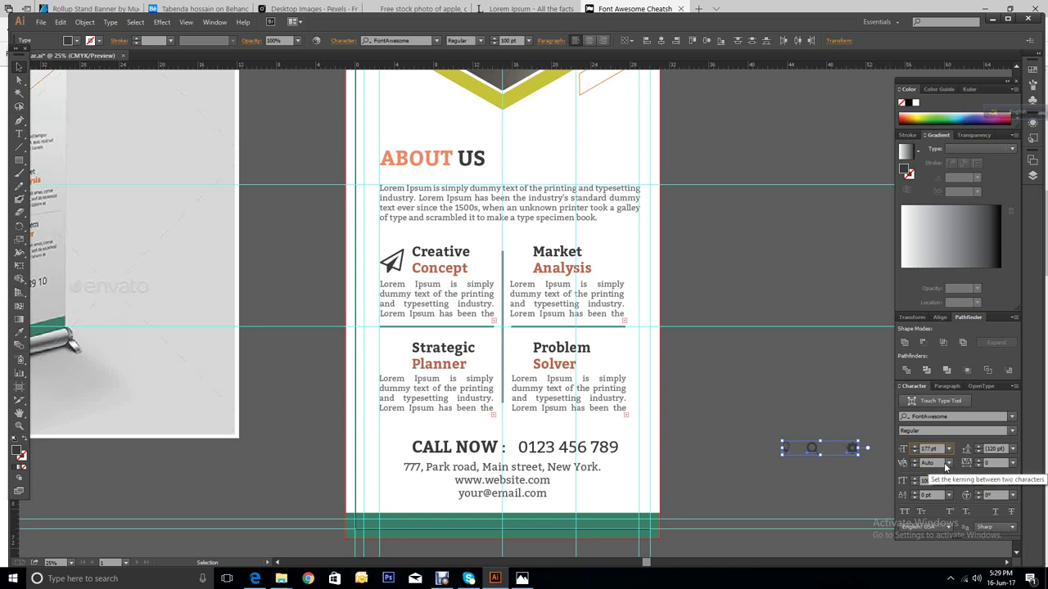
pyautogui.click(947, 464)
pyautogui.press('Escape')
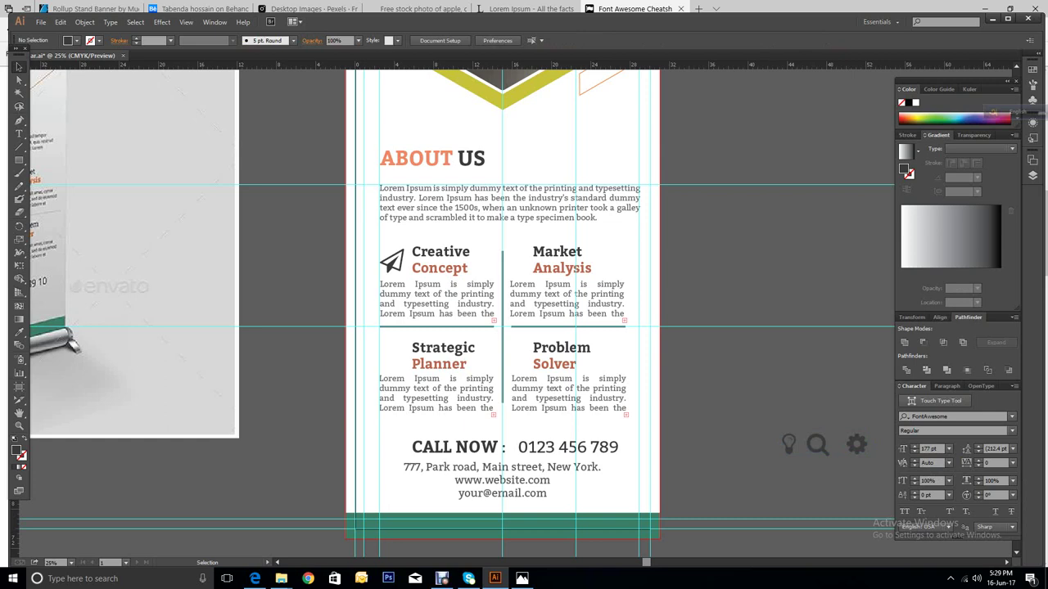
# Step: Check the icon placement on the reference stand and move the gear icon beside the Strategic Planner heading, against the vertical guide
pyautogui.click(277, 562)
pyautogui.click(277, 562)
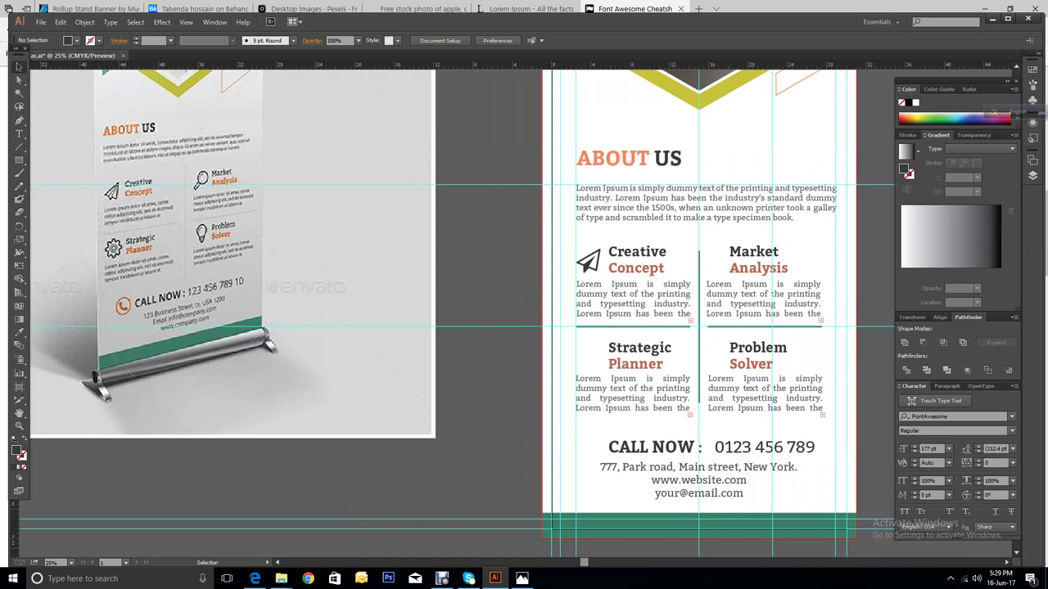
pyautogui.moveTo(587, 563); pyautogui.dragTo(655, 567)
pyautogui.click(844, 444)
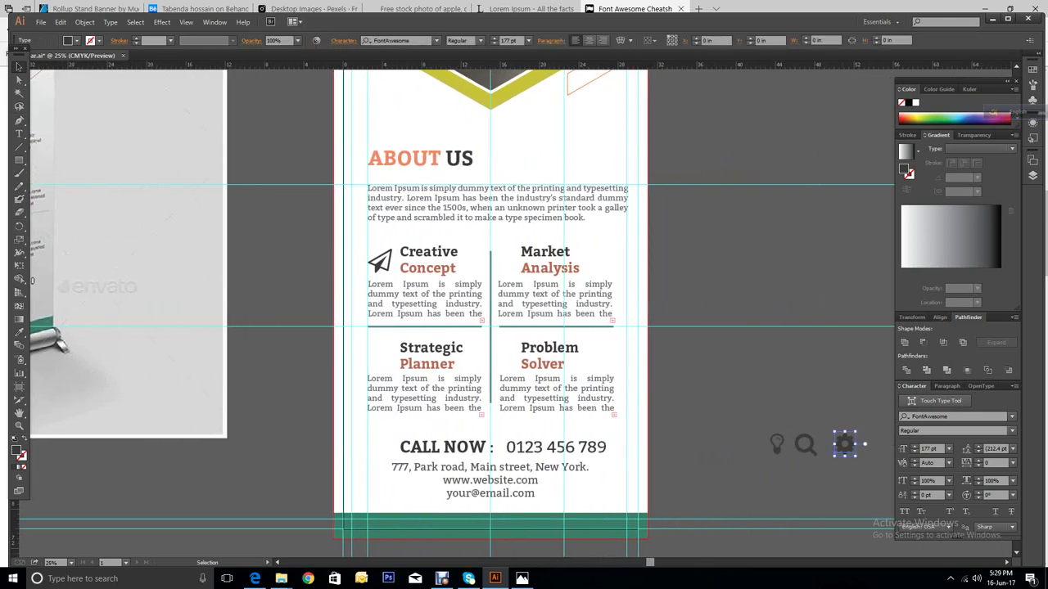
pyautogui.moveTo(844, 444); pyautogui.dragTo(378, 354)
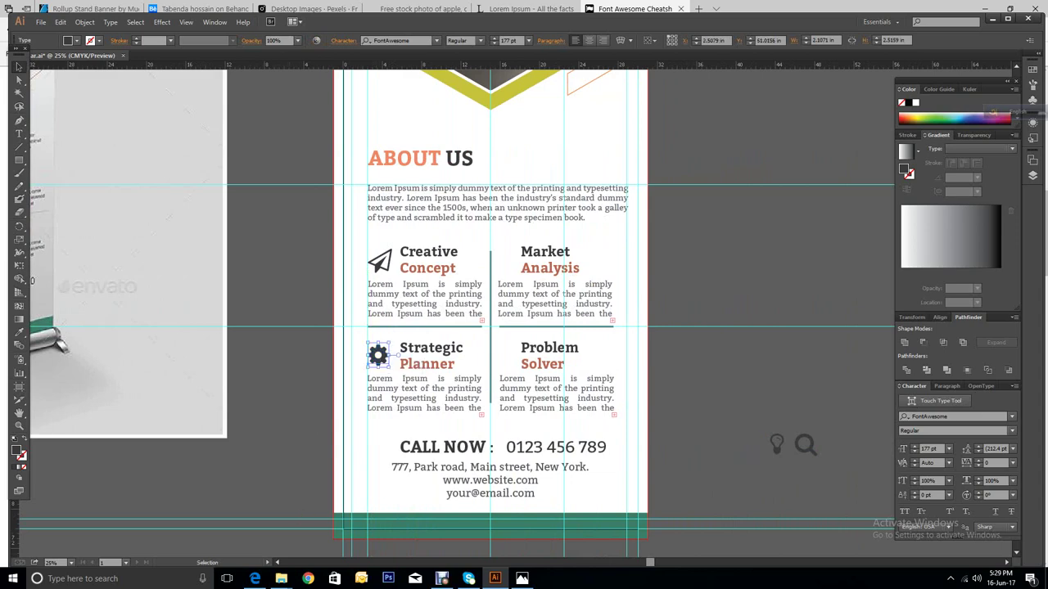
# Step: Enlarge the gear icon to 204 pt to match the reference and nudge it slightly beside the Strategic Planner heading
pyautogui.click(277, 563)
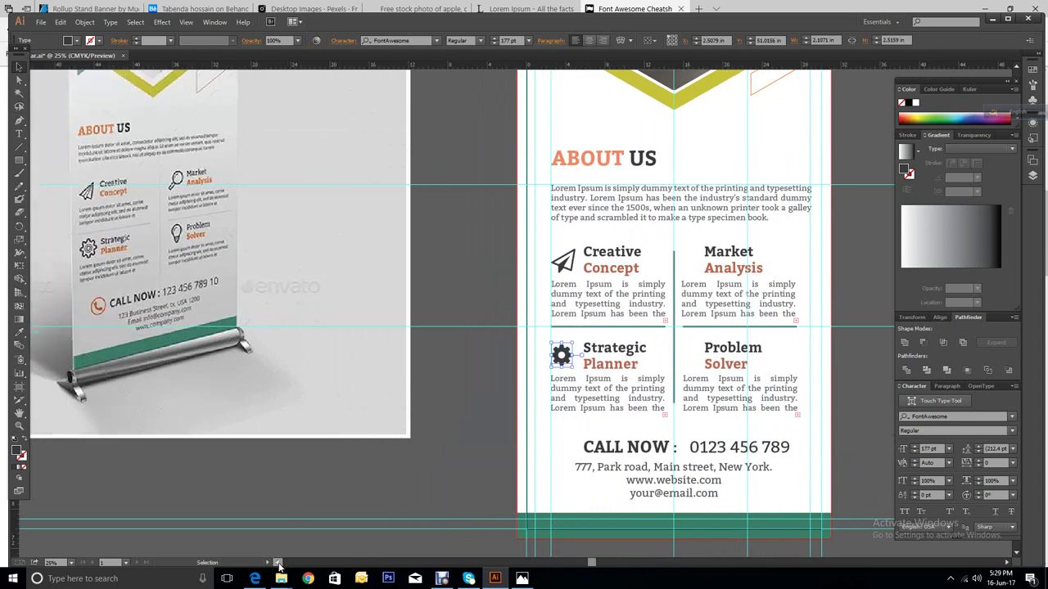
pyautogui.click(915, 447)
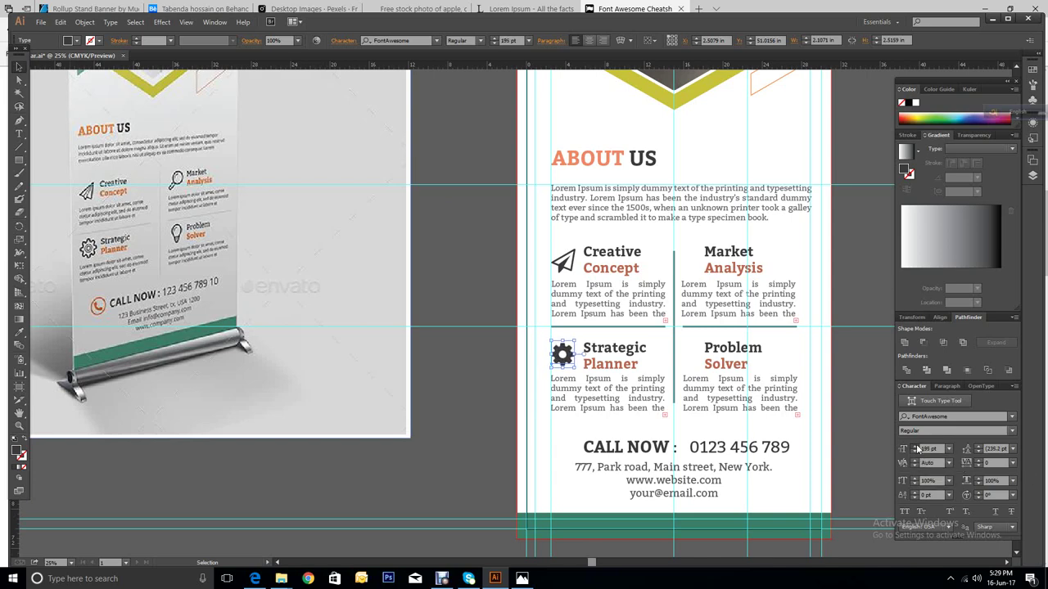
pyautogui.click(916, 447)
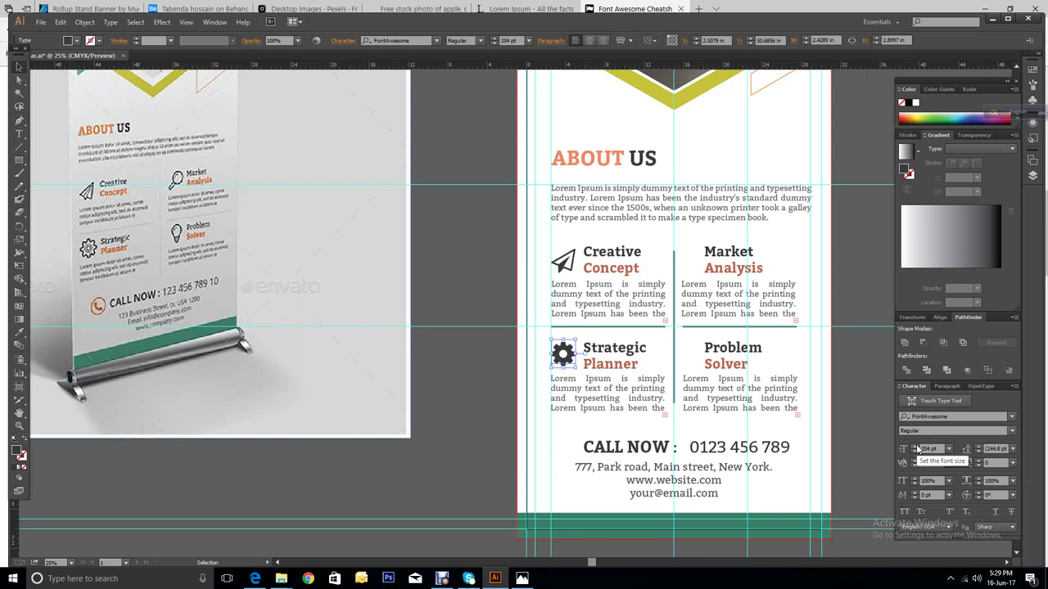
pyautogui.hotkey('ctrl', 'shift', 'a')
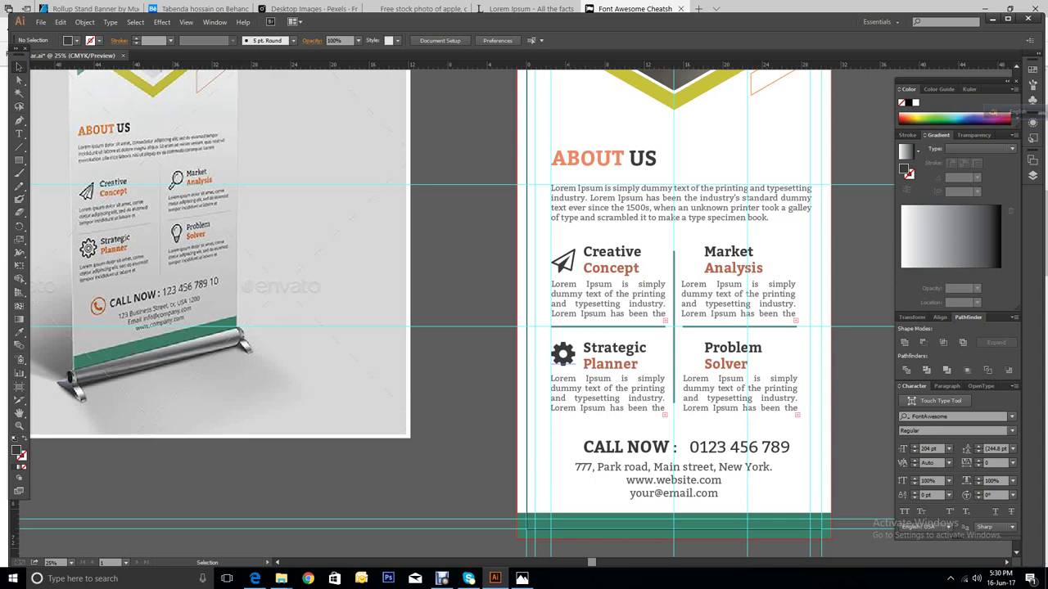
pyautogui.moveTo(575, 357); pyautogui.dragTo(574, 354)
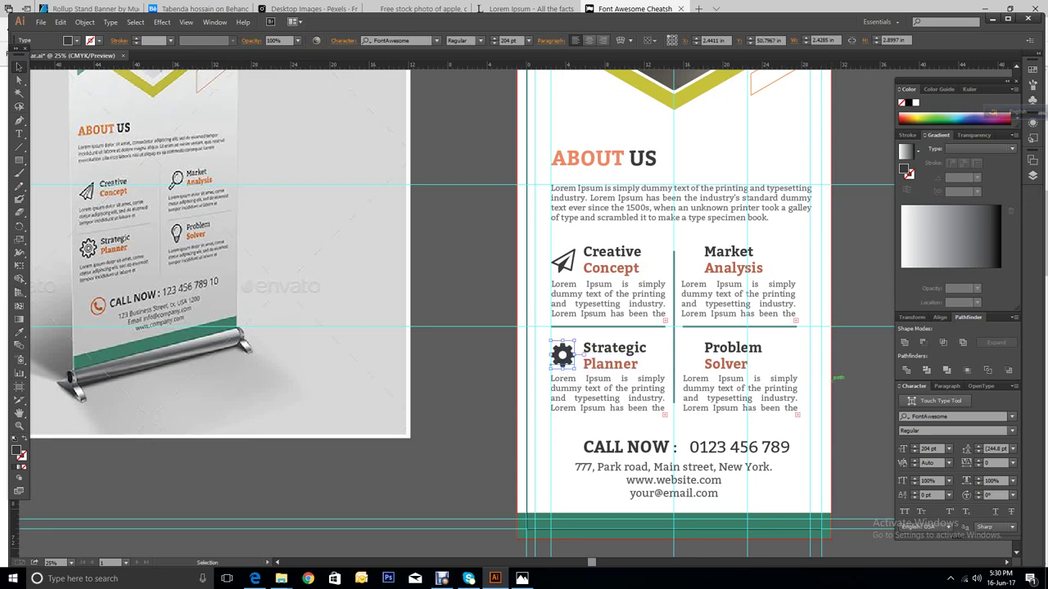
# Step: Move the magnifier icon closer to the banner and reflect it across the vertical axis
pyautogui.hotkey('ctrl', 'shift', 'a')
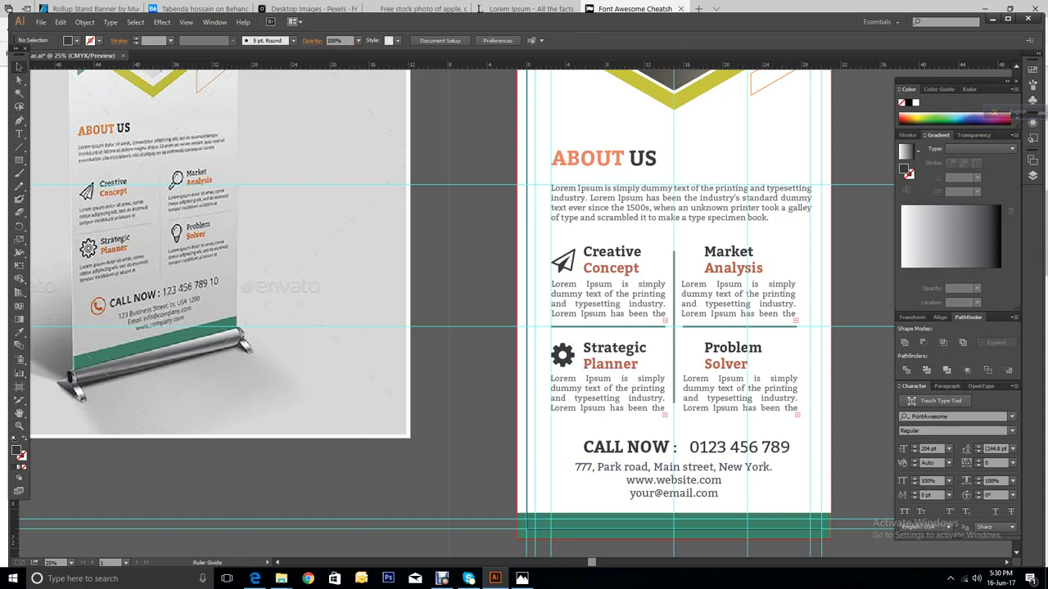
pyautogui.scroll(-3, 454, 303)
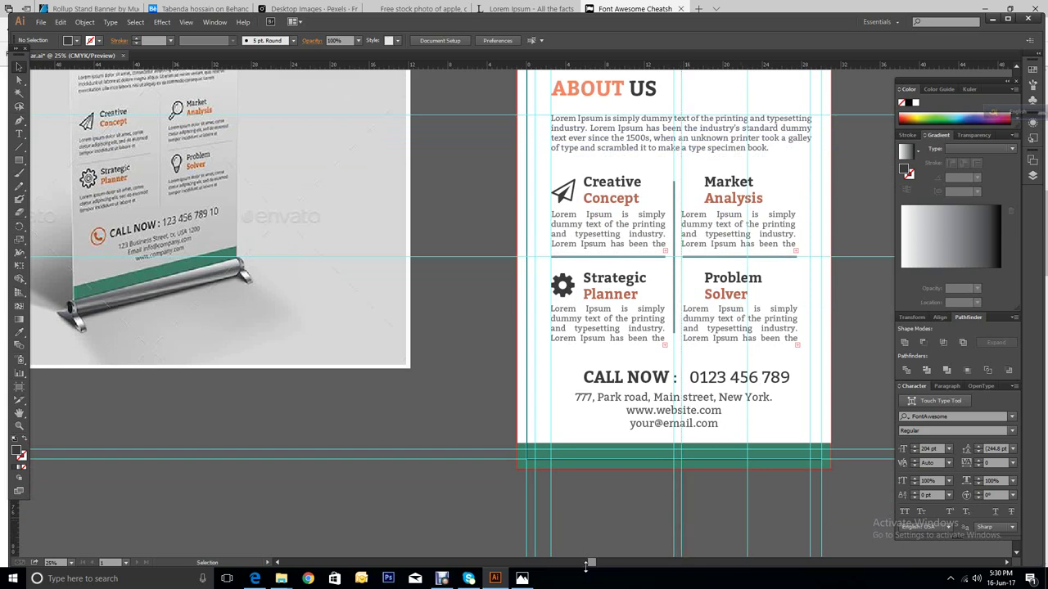
pyautogui.moveTo(590, 563); pyautogui.dragTo(635, 571)
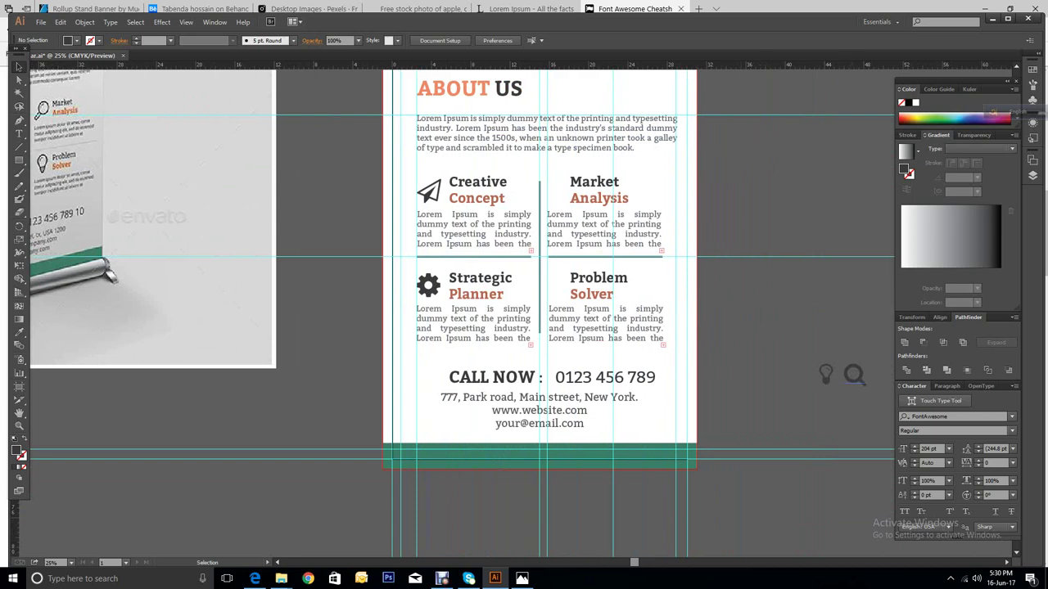
pyautogui.click(854, 374)
pyautogui.moveTo(854, 375); pyautogui.dragTo(750, 358)
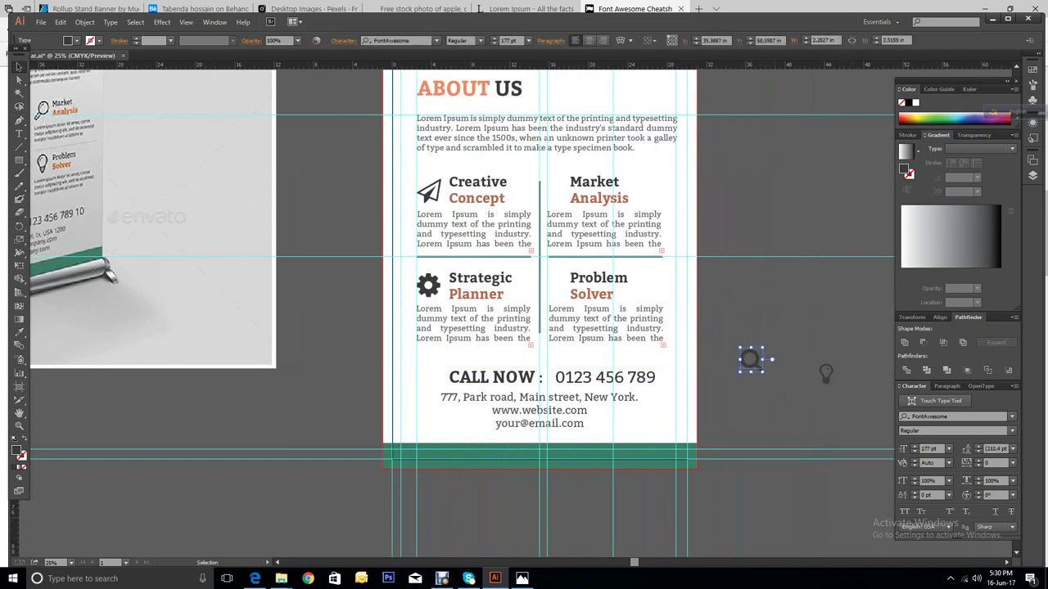
pyautogui.rightClick(744, 366)
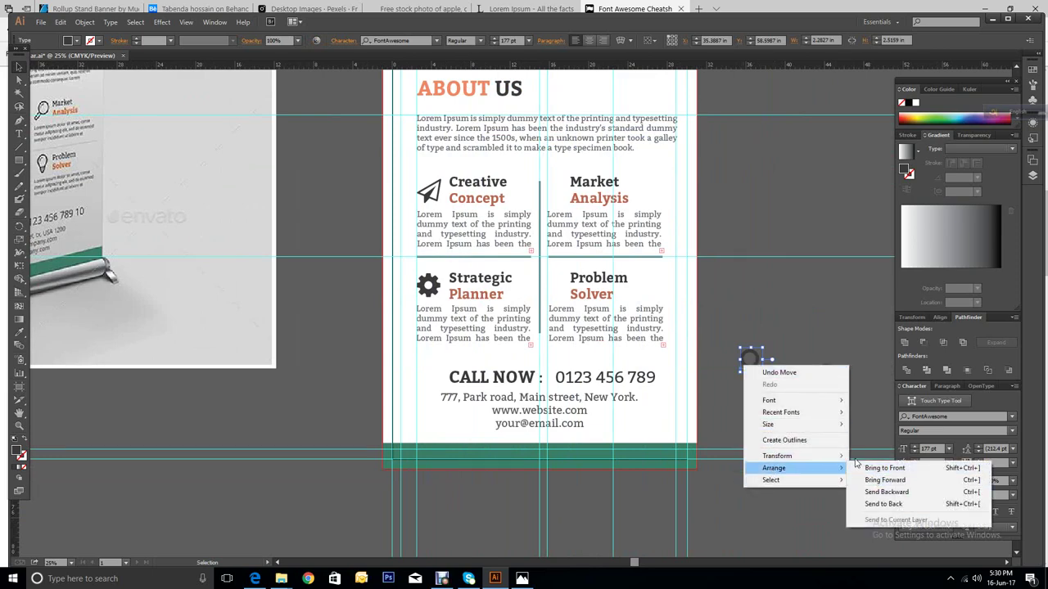
pyautogui.moveTo(835, 459)
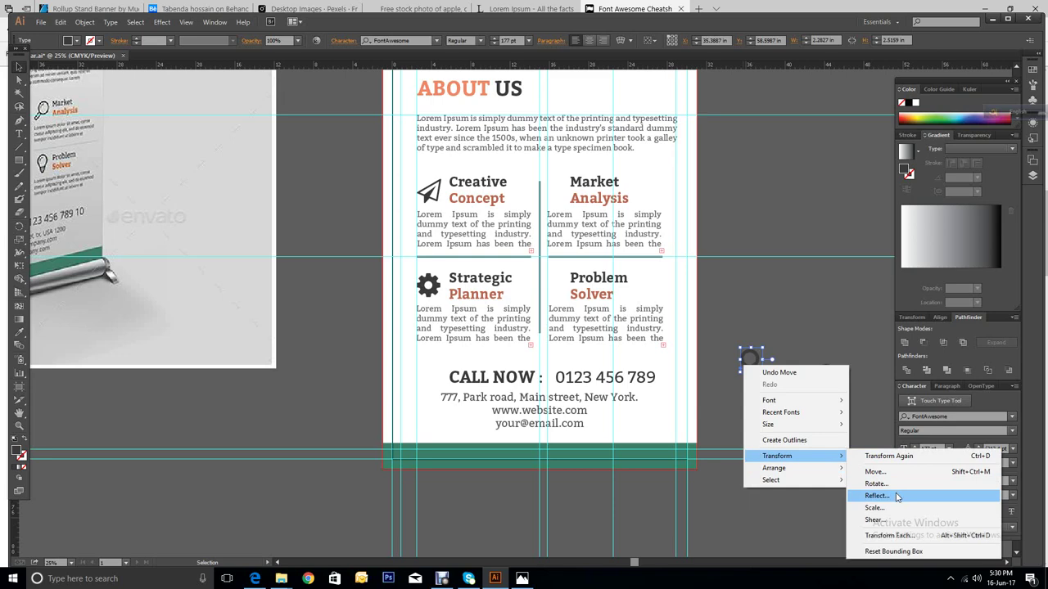
pyautogui.click(876, 496)
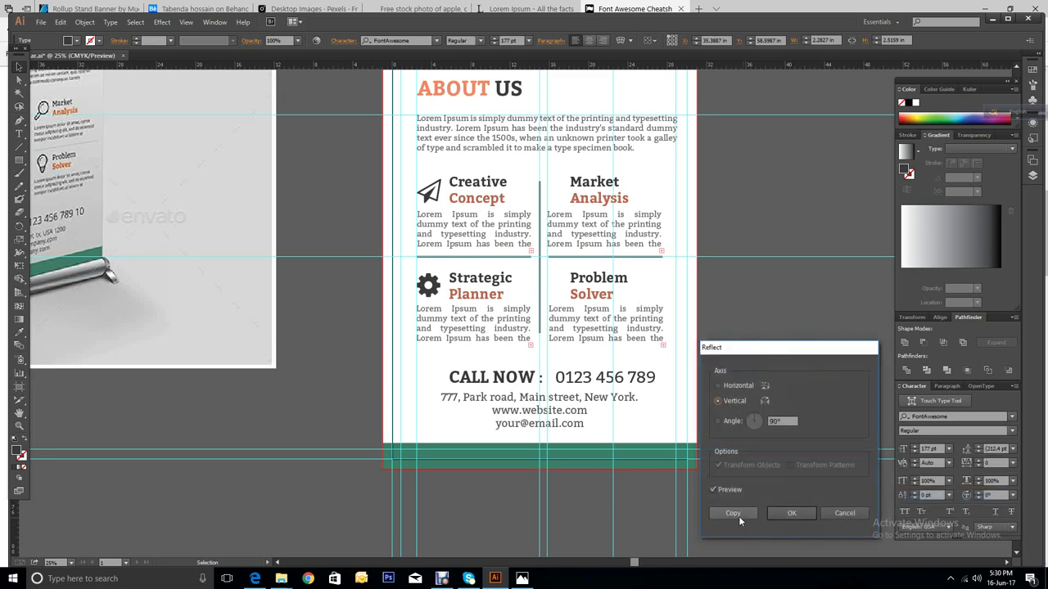
pyautogui.click(792, 514)
pyautogui.hotkey('ctrl', 'shift', 'a')
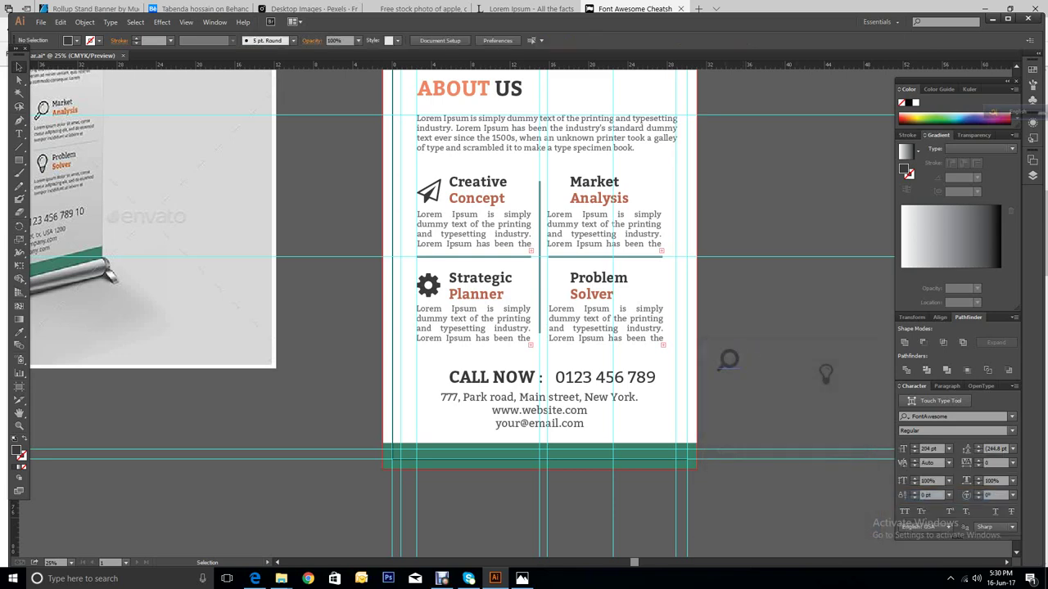
# Step: Place the magnifier icon beside the Market Analysis heading and shift the heading slightly right to clear it
pyautogui.moveTo(726, 360); pyautogui.dragTo(559, 190)
pyautogui.hotkey('ctrl', 'shift', 'a')
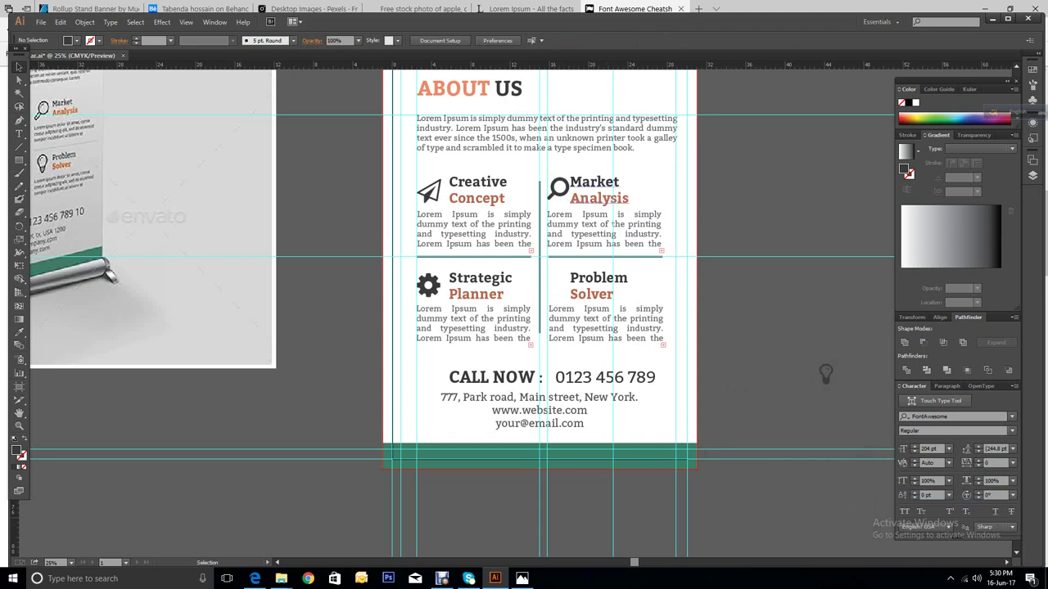
pyautogui.moveTo(597, 189); pyautogui.dragTo(602, 190)
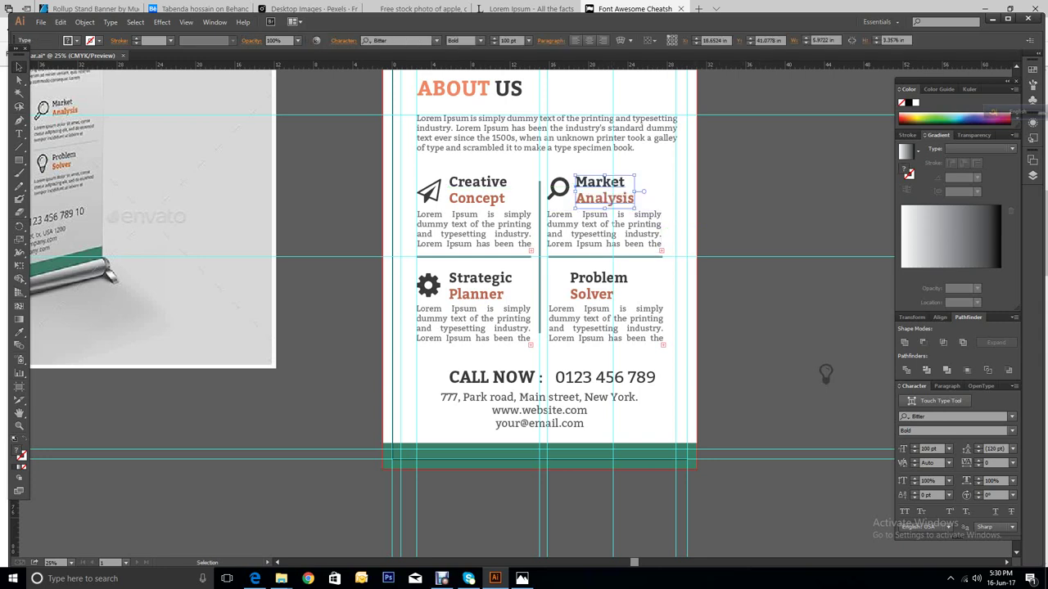
pyautogui.hotkey('ctrl', 'shift', 'a')
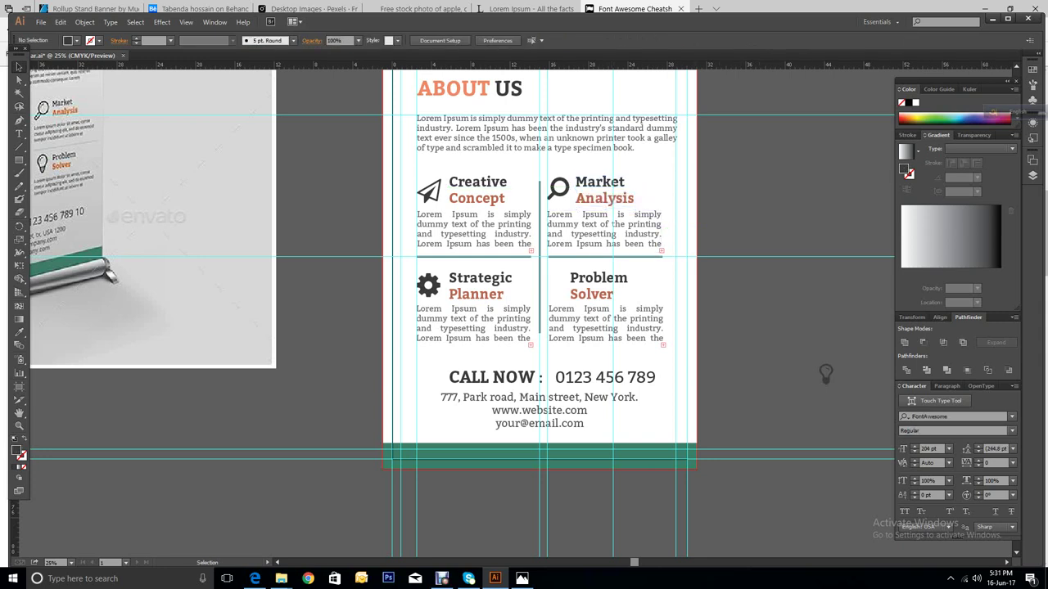
# Step: Place the light bulb icon beside the Problem Solver heading, against the vertical guide
pyautogui.click(825, 374)
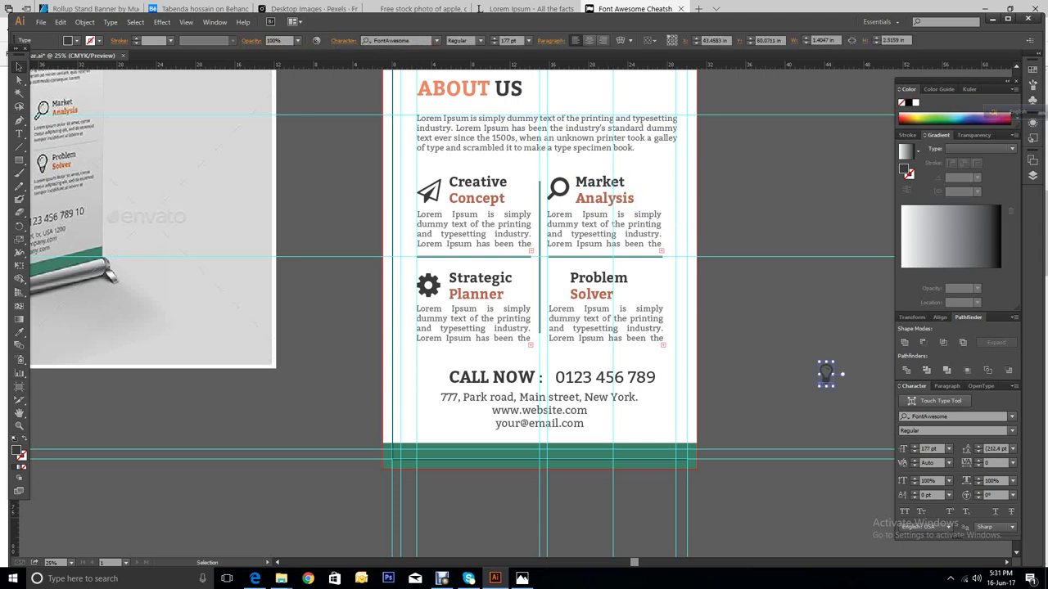
pyautogui.moveTo(825, 374); pyautogui.dragTo(554, 282)
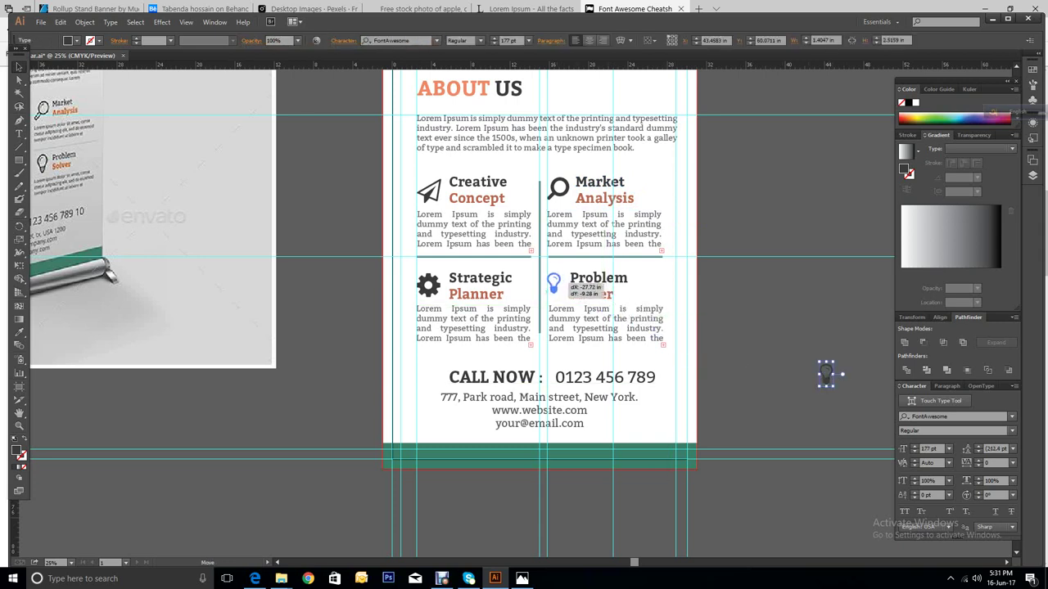
pyautogui.moveTo(554, 282); pyautogui.dragTo(553, 282)
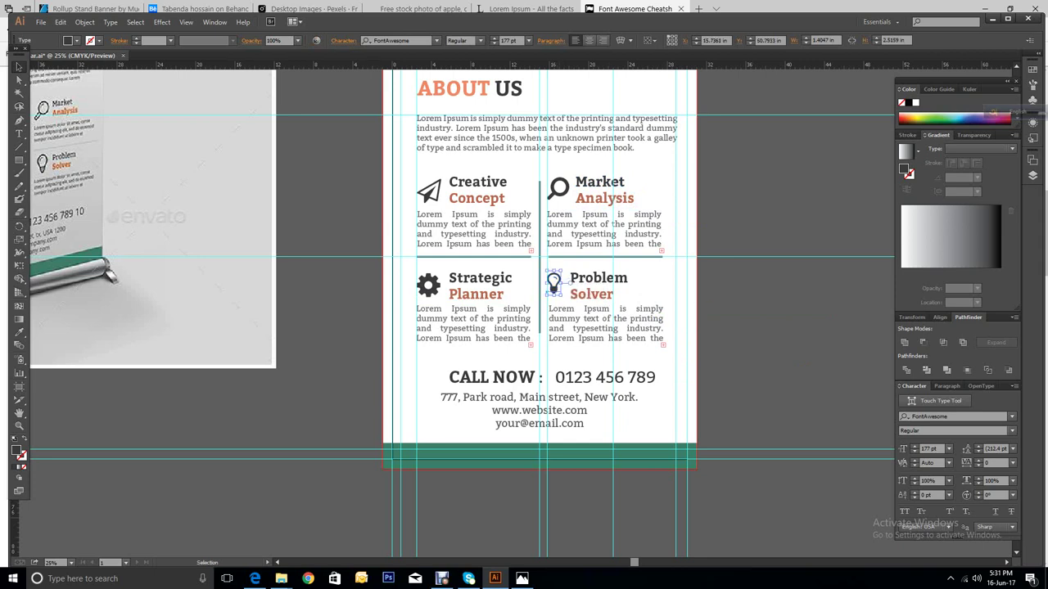
pyautogui.hotkey('ctrl', 'shift', 'a')
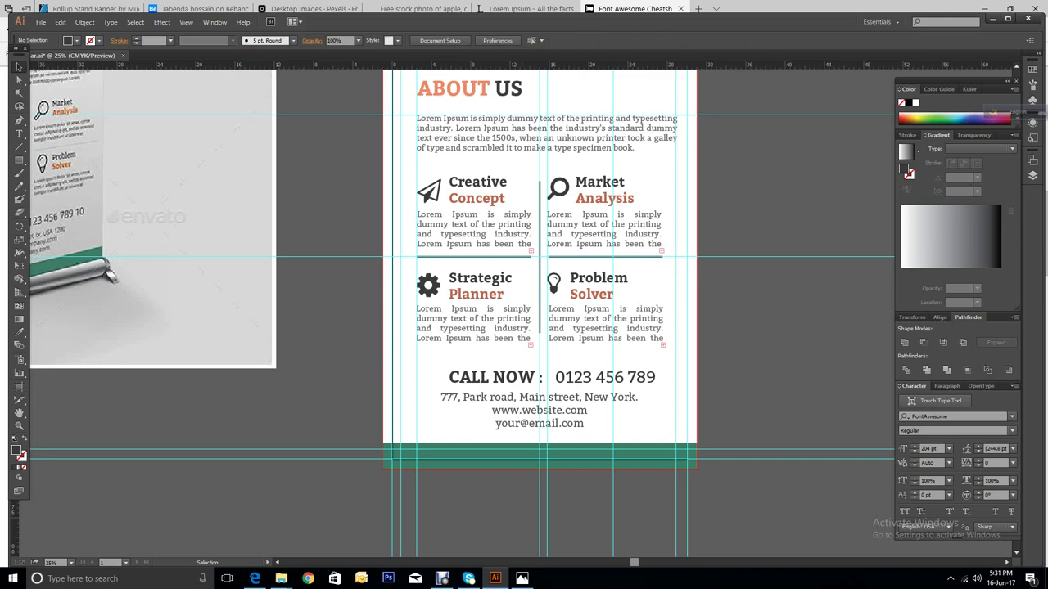
pyautogui.click(442, 578)
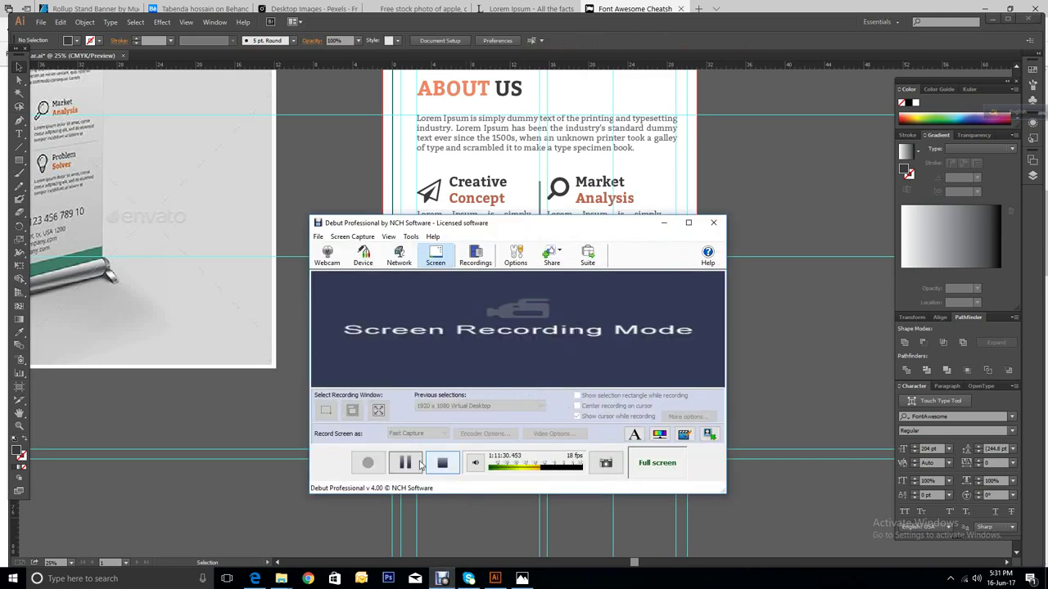
pyautogui.click(418, 463)
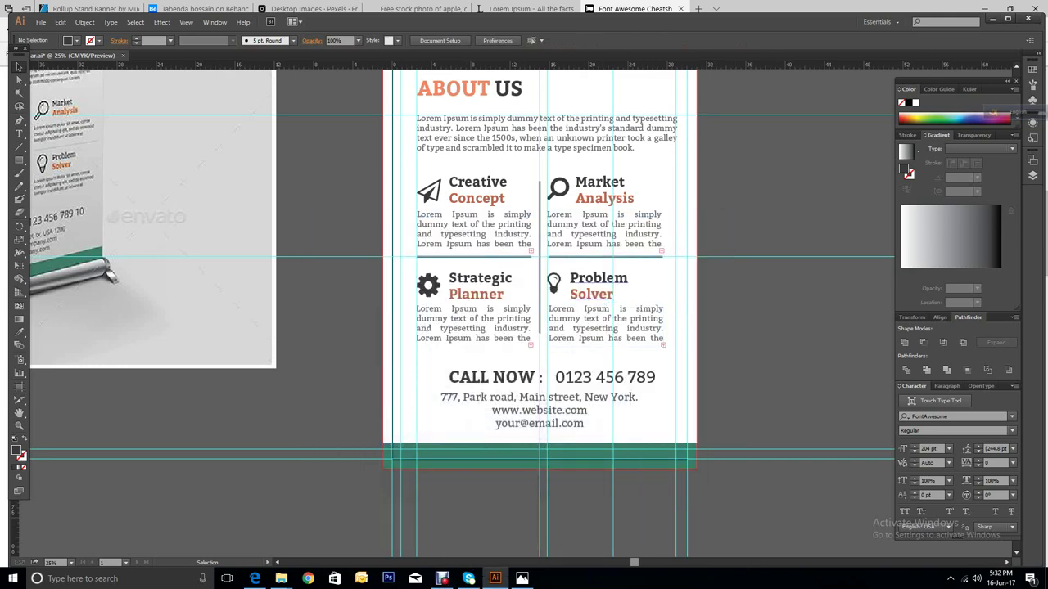
# Step: Enlarge the light bulb icon beside the Problem Solver heading to 190 pt
pyautogui.click(553, 282)
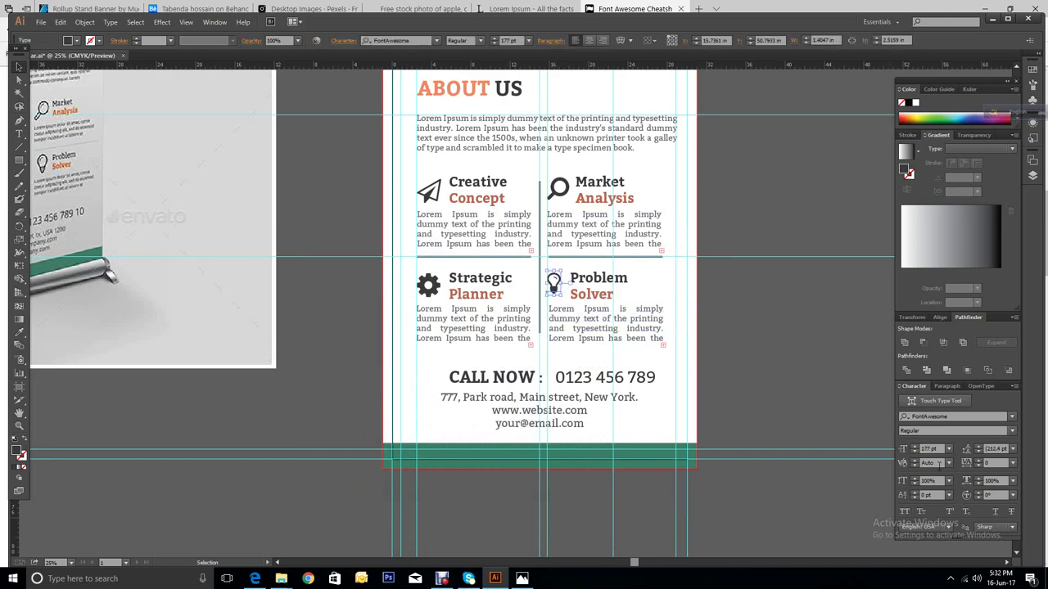
pyautogui.click(915, 446)
pyautogui.click(915, 446)
pyautogui.click(915, 446)
pyautogui.click(915, 446)
pyautogui.click(917, 447)
pyautogui.click(917, 447)
pyautogui.click(917, 446)
pyautogui.click(917, 447)
pyautogui.click(916, 447)
pyautogui.click(917, 447)
pyautogui.click(917, 447)
pyautogui.click(917, 446)
pyautogui.hotkey('ctrl', 'shift', 'a')
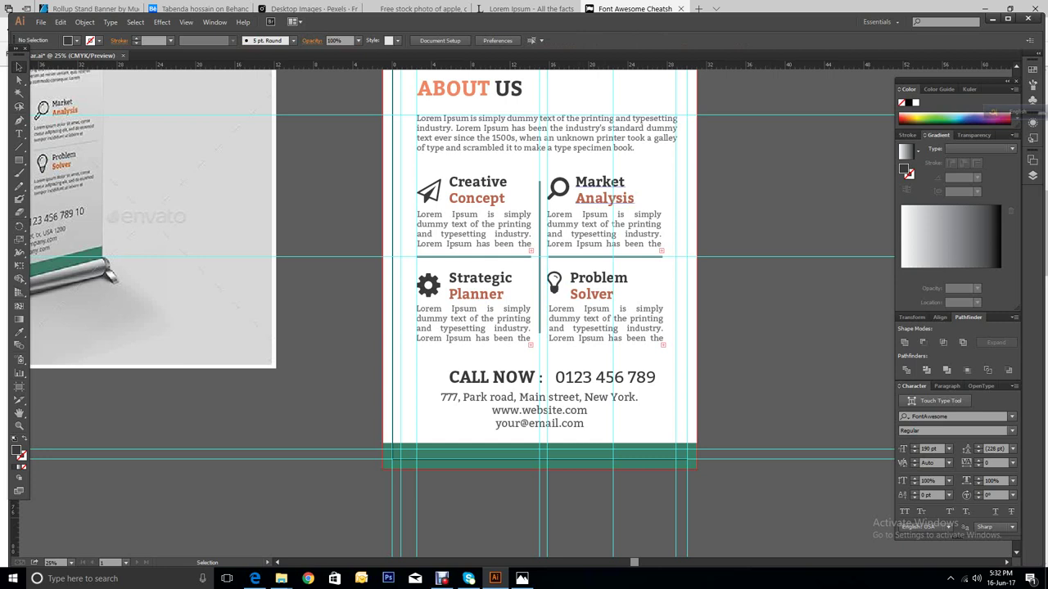
# Step: Align the left edges of the Market Analysis and Problem Solver headings
pyautogui.click(597, 285)
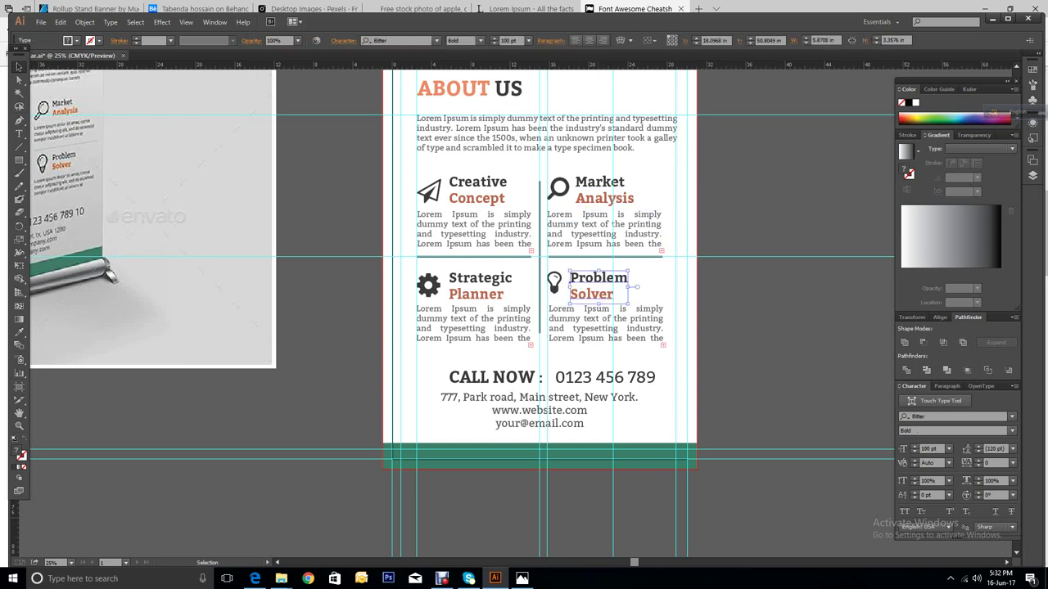
pyautogui.keyDown('shift'); pyautogui.click(602, 192); pyautogui.keyUp('shift')
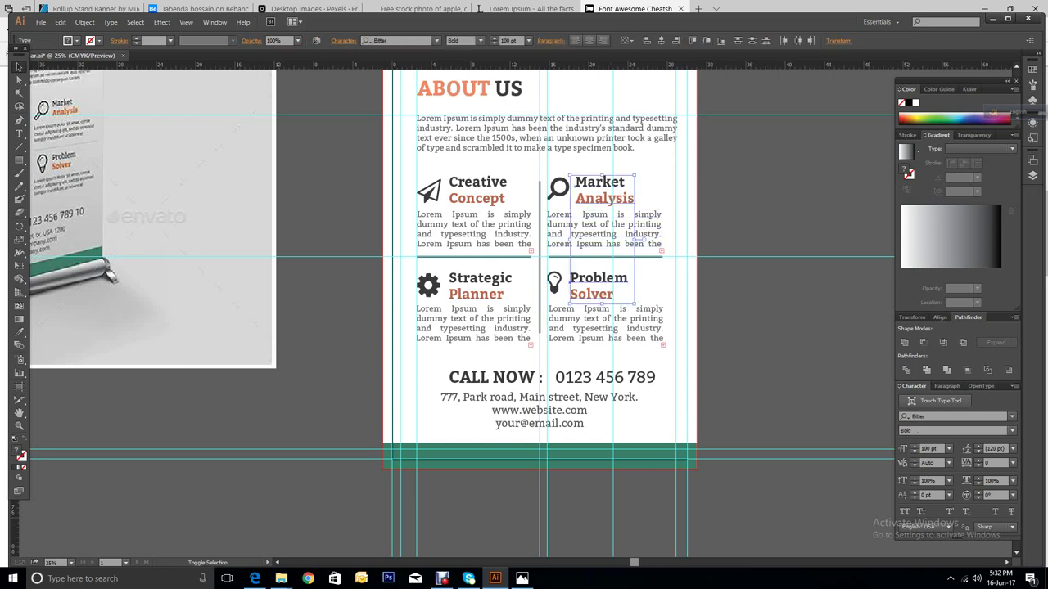
pyautogui.click(643, 41)
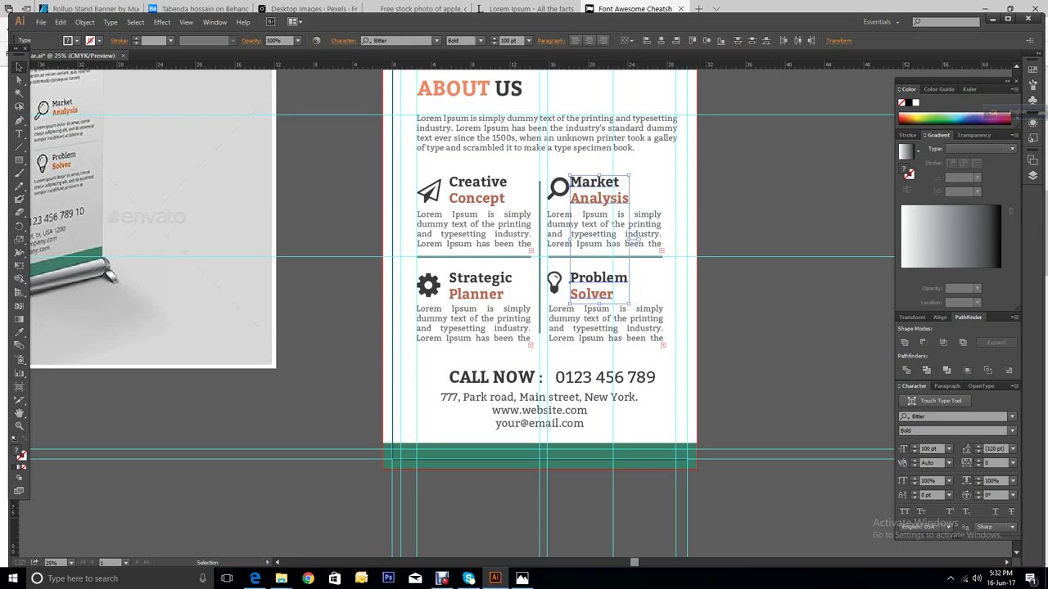
# Step: Nudge the Market Analysis and Problem Solver headings right together to leave a gap after their icons
pyautogui.press('Right')
pyautogui.press('Right')
pyautogui.press('Right')
pyautogui.press('Right')
pyautogui.press('Right')
pyautogui.press('Right')
pyautogui.press('Right')
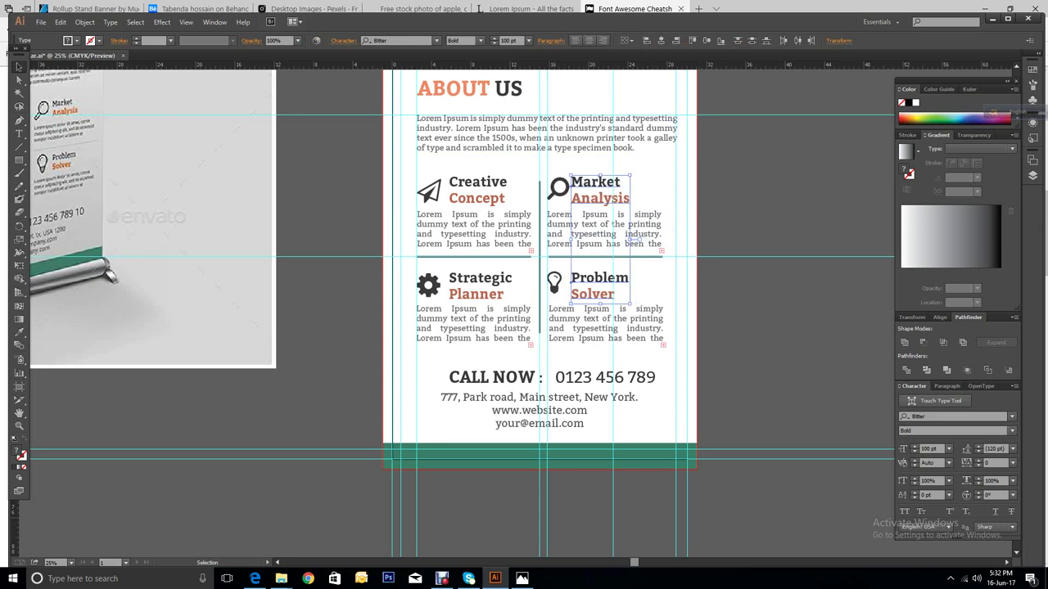
pyautogui.press('Right')
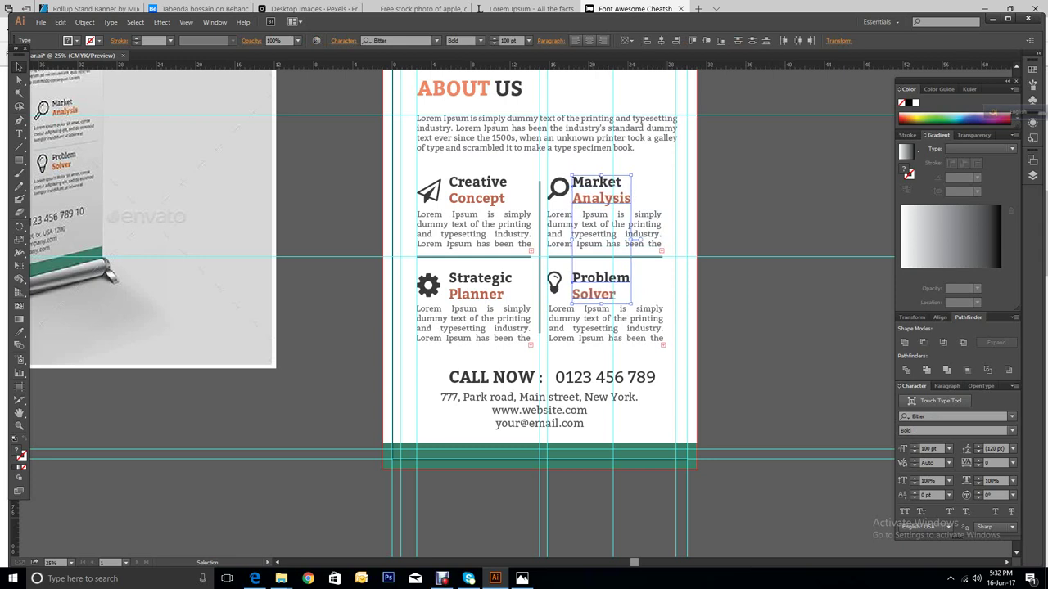
pyautogui.press('Right')
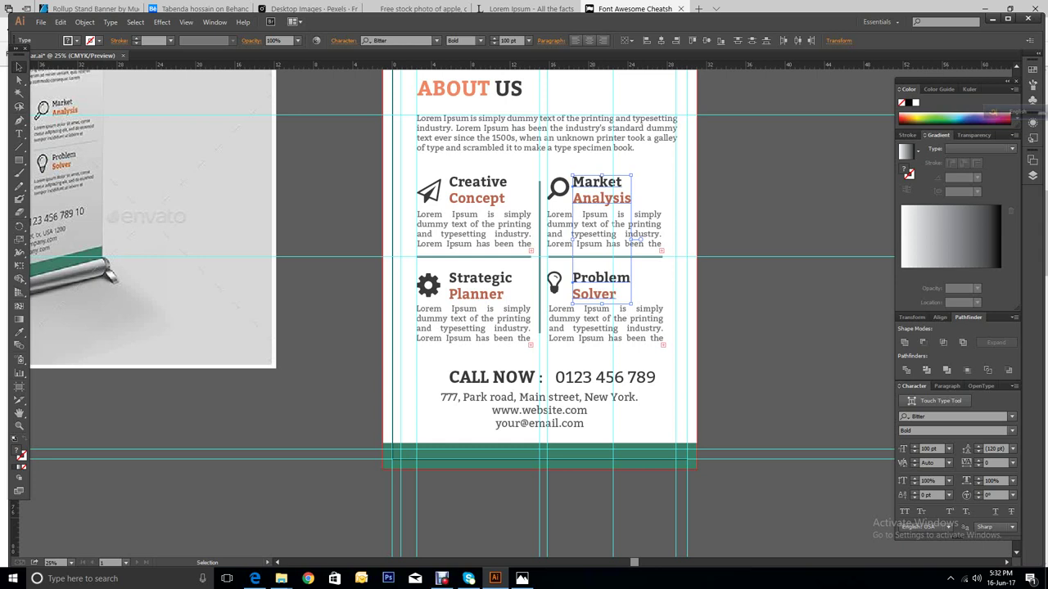
pyautogui.press('Right')
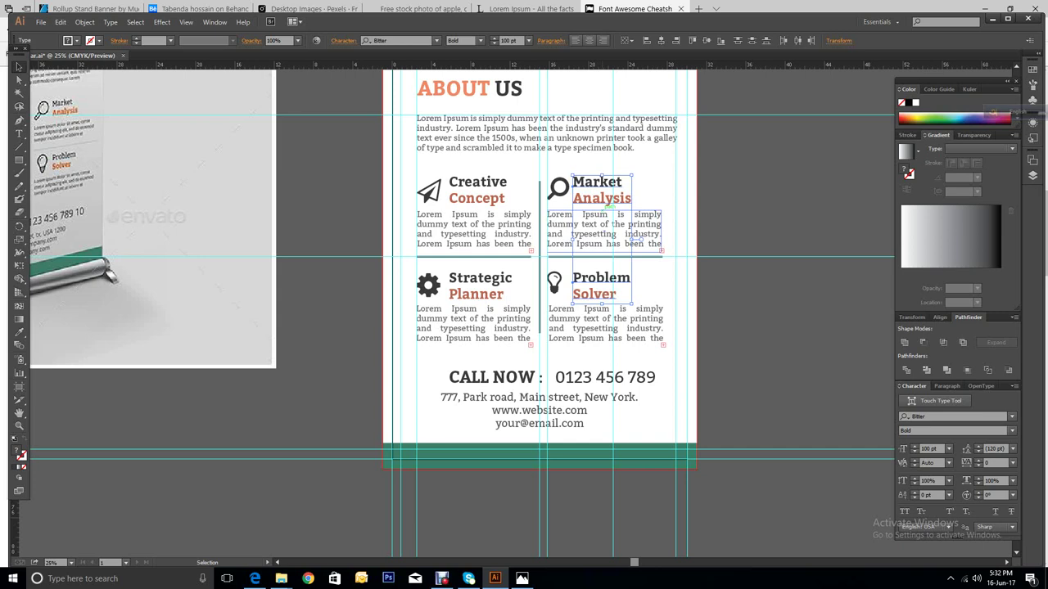
pyautogui.press('Right')
pyautogui.press('Right')
pyautogui.press('Right')
pyautogui.press('Right')
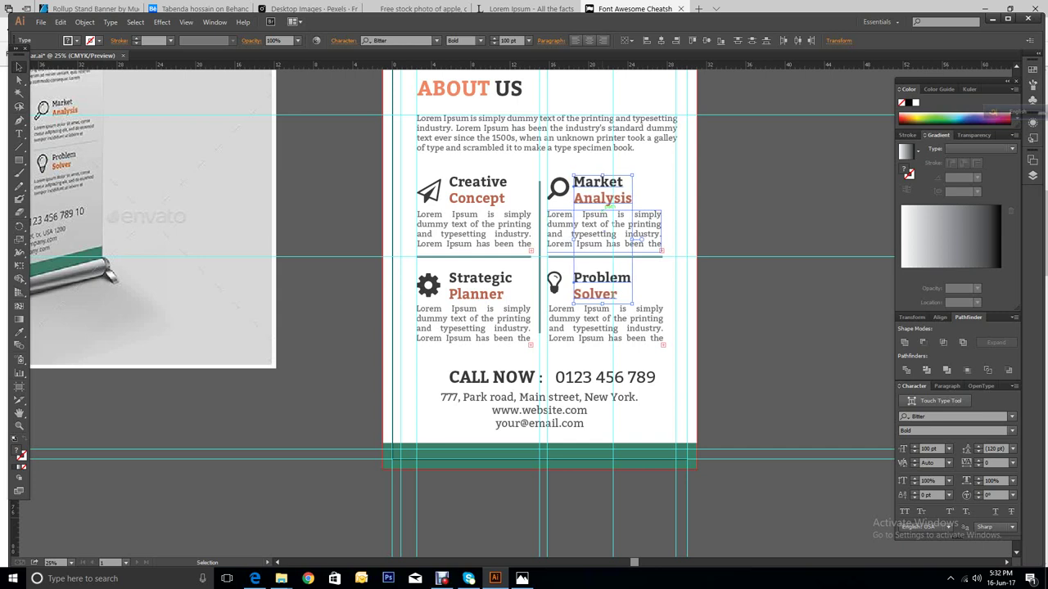
pyautogui.press('Right')
pyautogui.press('Right')
pyautogui.press('Right')
pyautogui.press('Right')
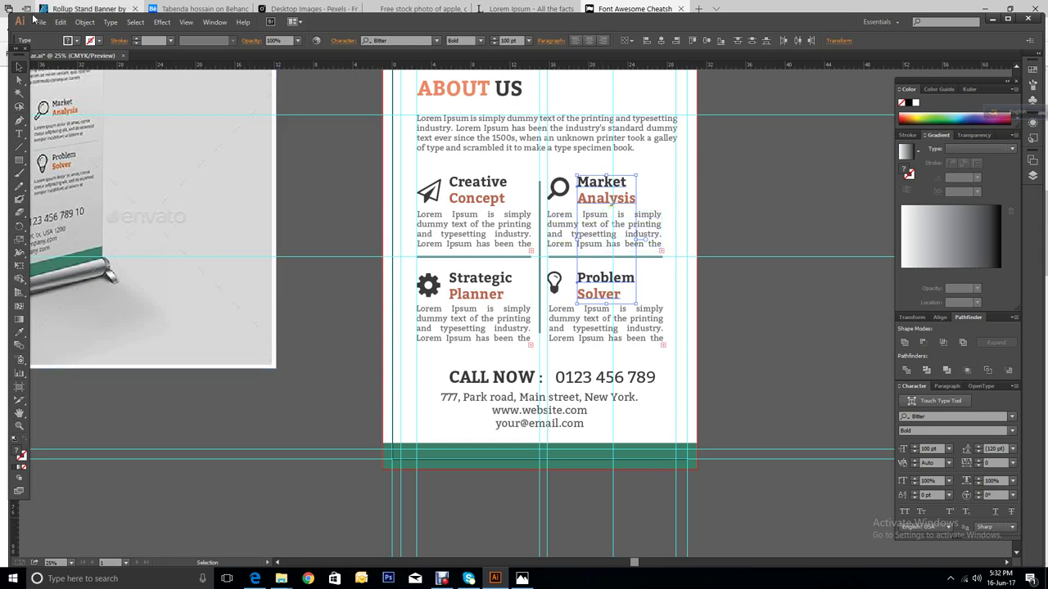
pyautogui.click(19, 67)
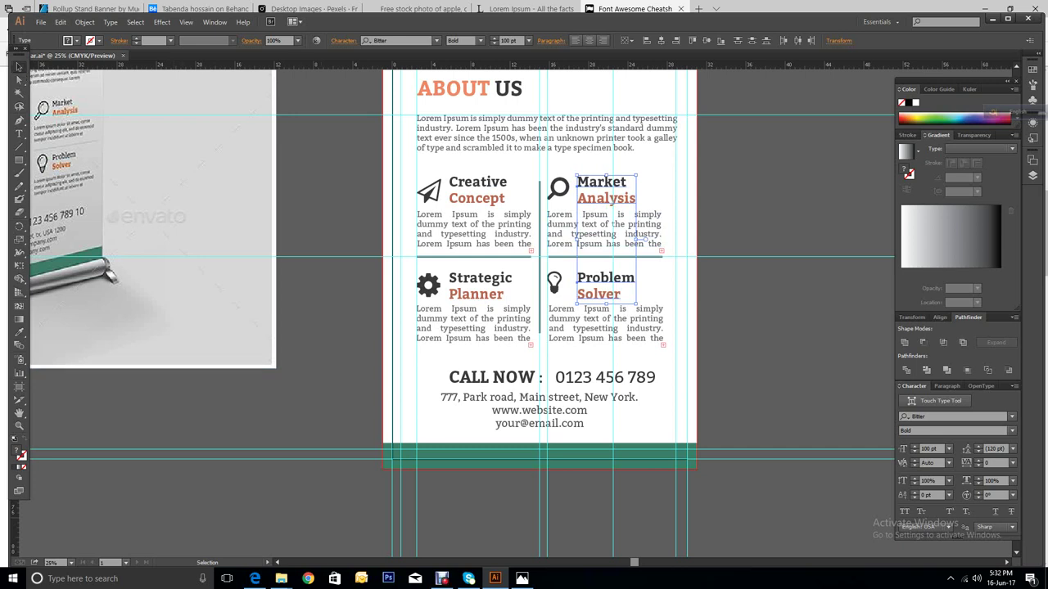
pyautogui.hotkey('ctrl', 'shift', 'a')
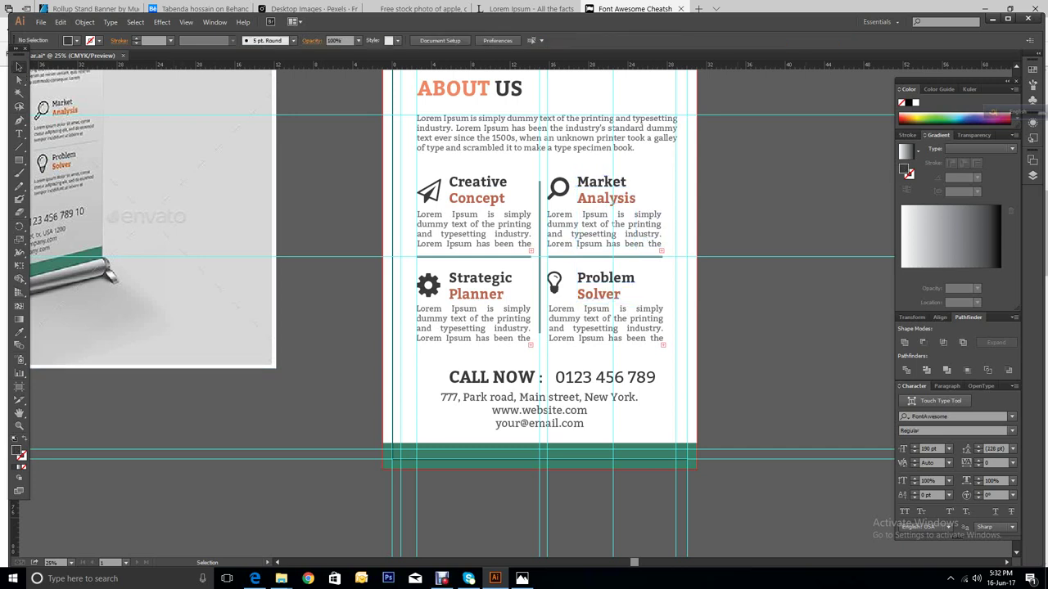
# Step: Review the whole banner beside the reference stand, focusing on the laptop photo and its angled frame
pyautogui.scroll(3, 453, 313)
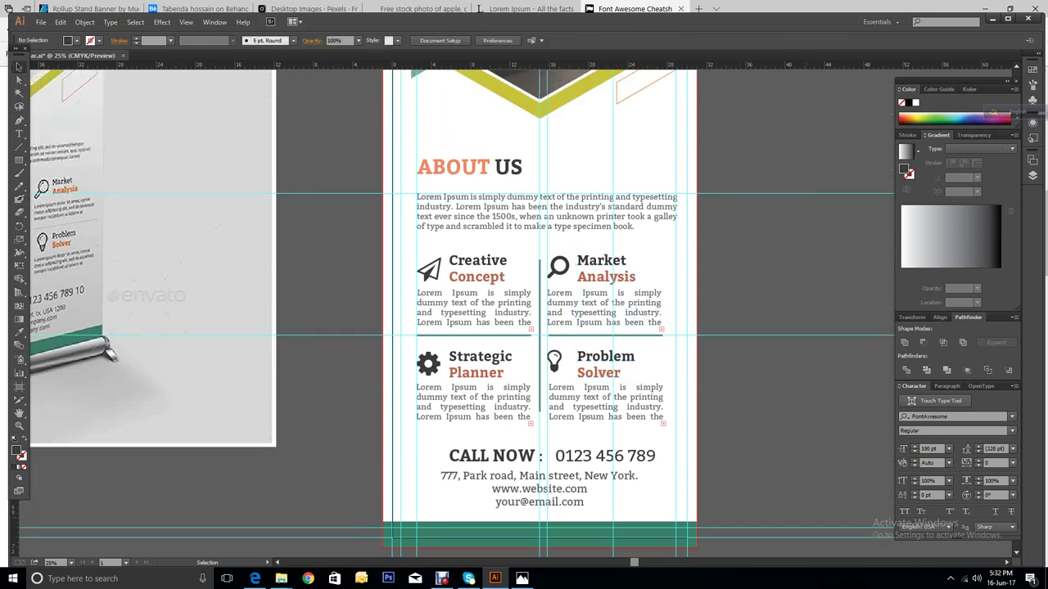
pyautogui.scroll(-1, 541, 311)
pyautogui.scroll(4, 540, 311)
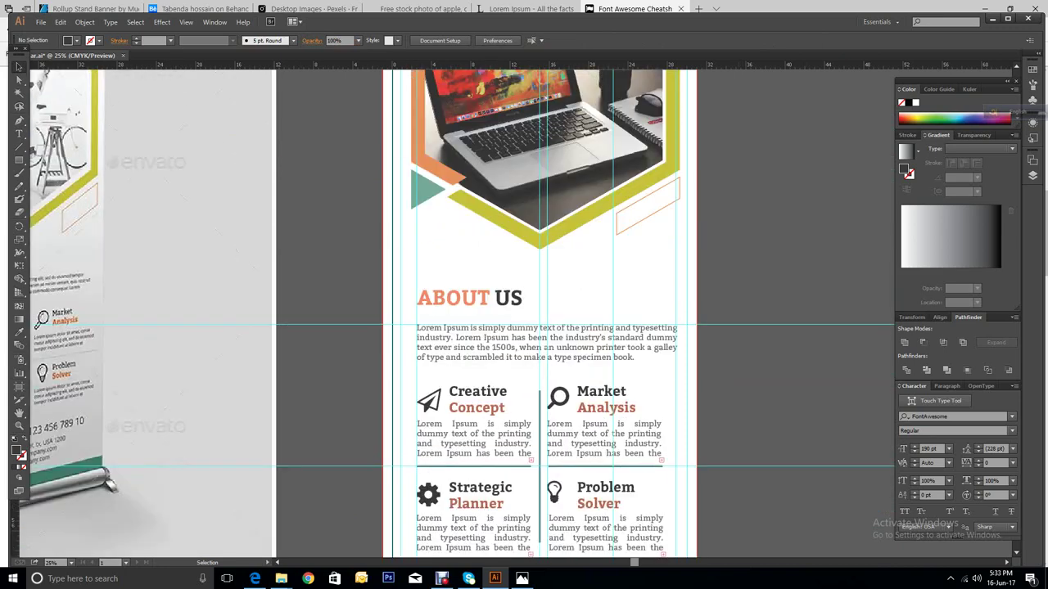
pyautogui.hotkey('ctrl', '-')
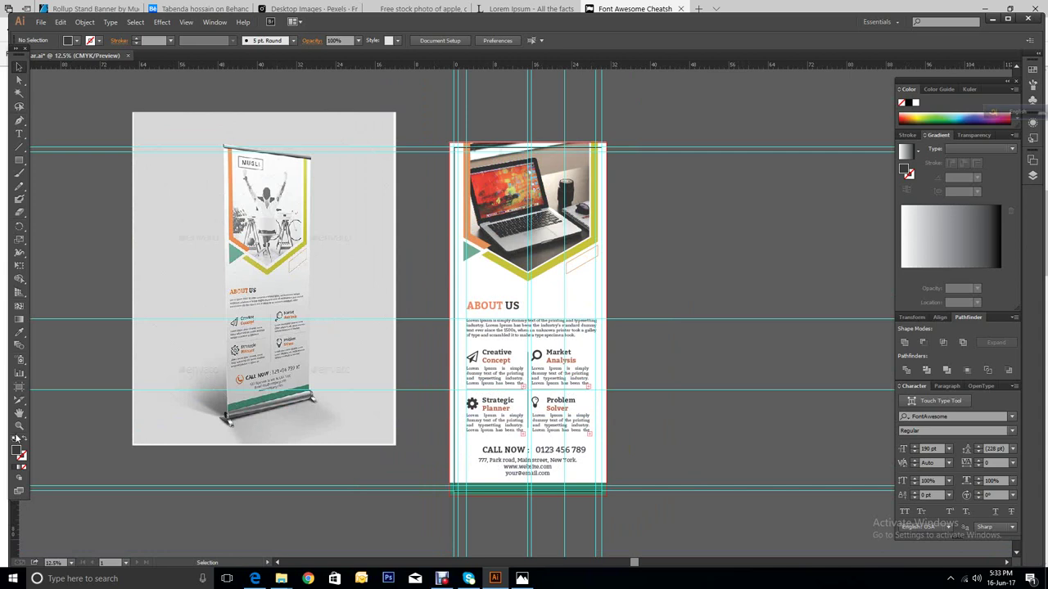
pyautogui.press('z')
pyautogui.moveTo(456, 158); pyautogui.dragTo(595, 295)
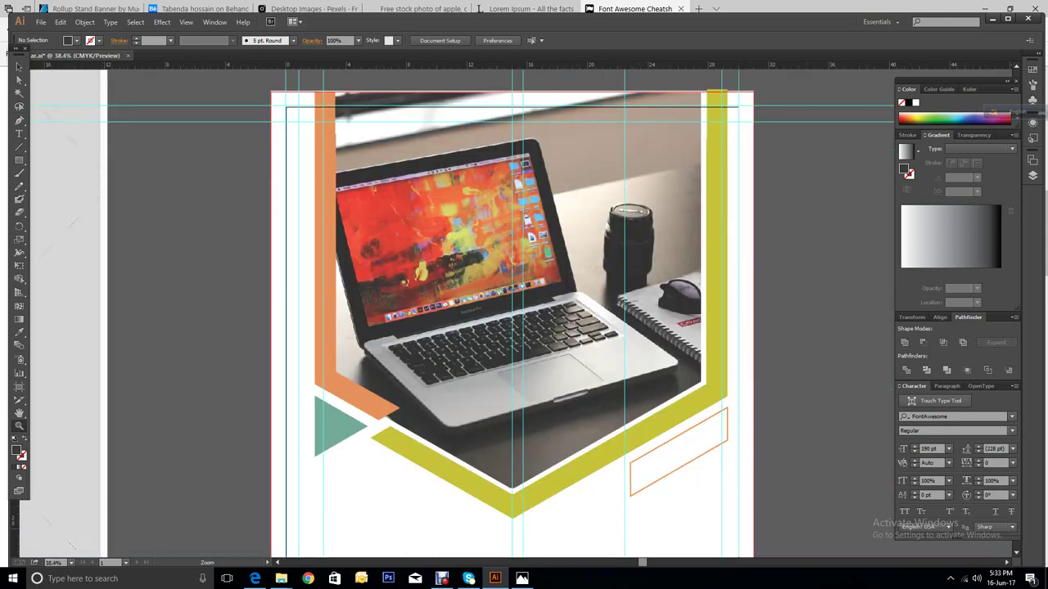
pyautogui.click(20, 66)
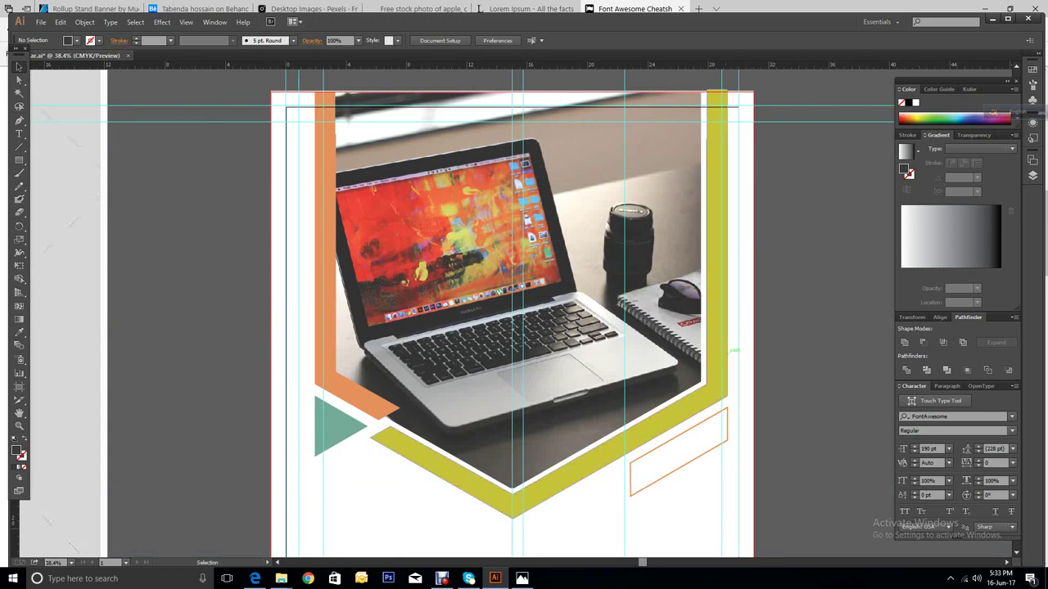
# Step: Review the banner from the laptop photo to the contact lines, comparing the service block layout with the reference stand
pyautogui.scroll(-4, 511, 311)
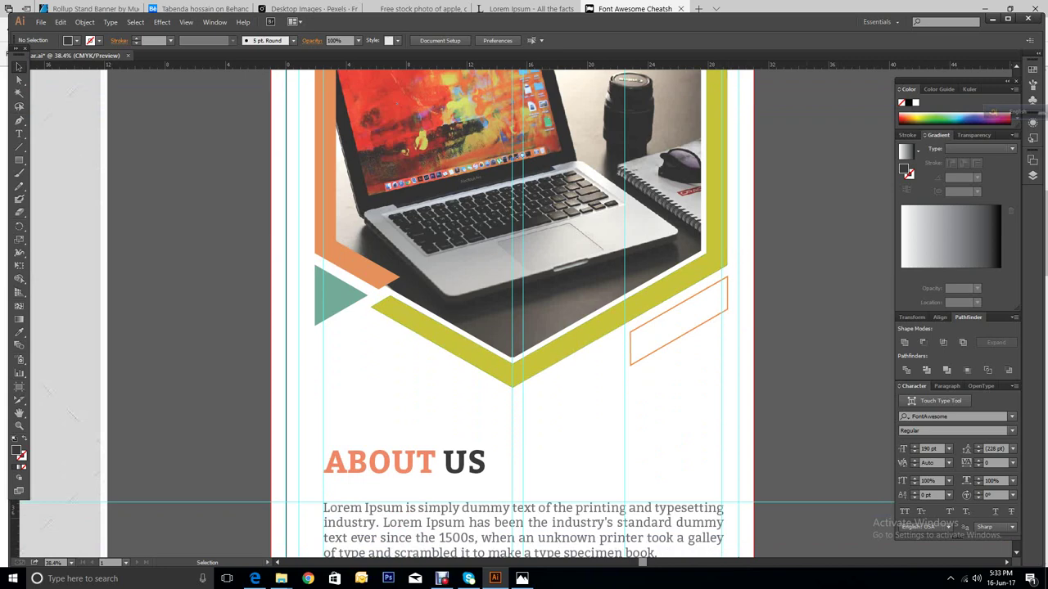
pyautogui.scroll(-4, 501, 311)
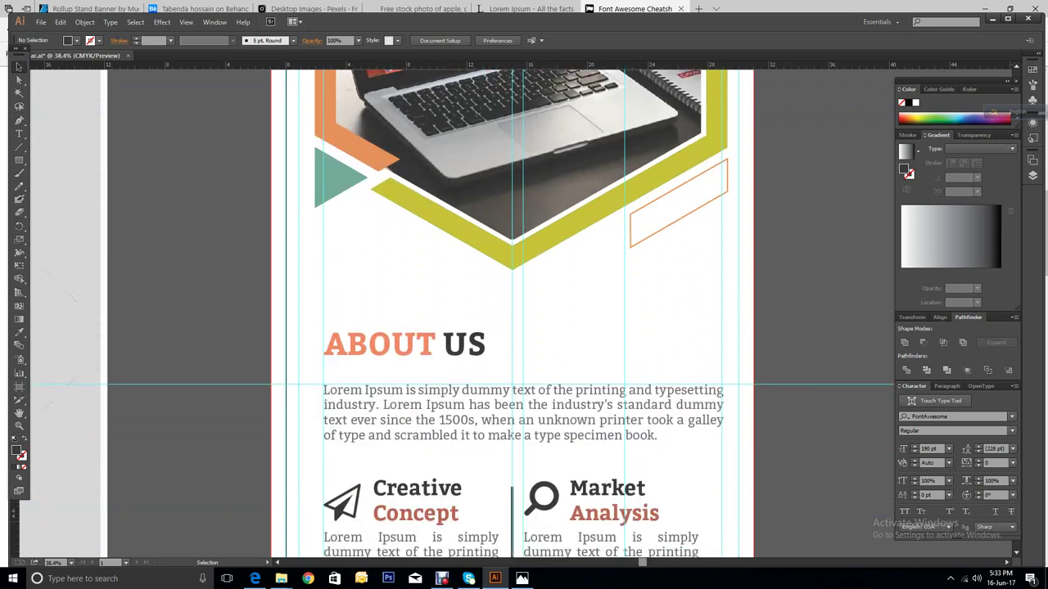
pyautogui.scroll(1, 501, 324)
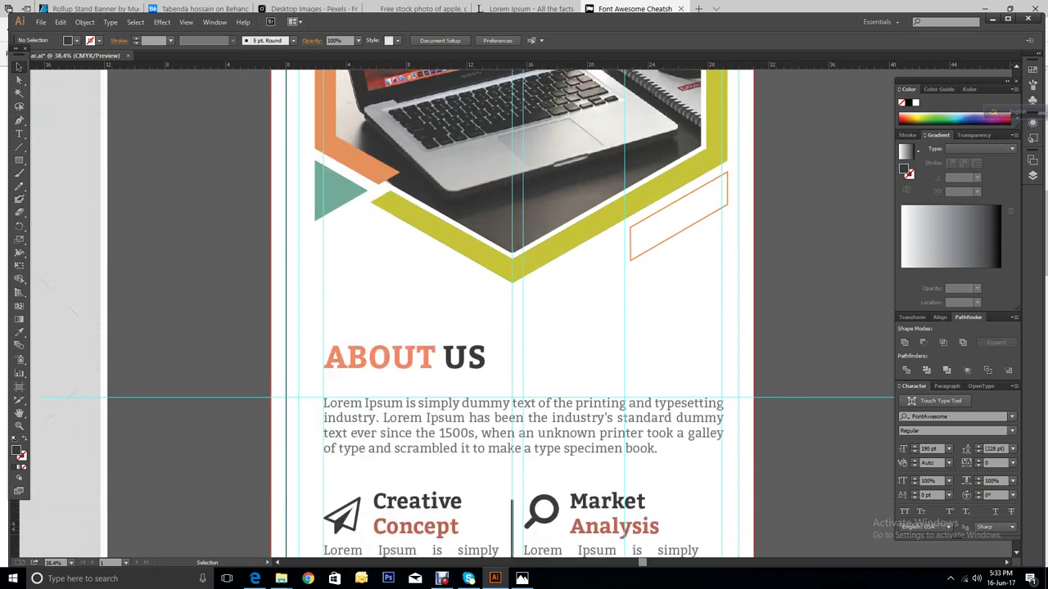
pyautogui.scroll(-2, 511, 311)
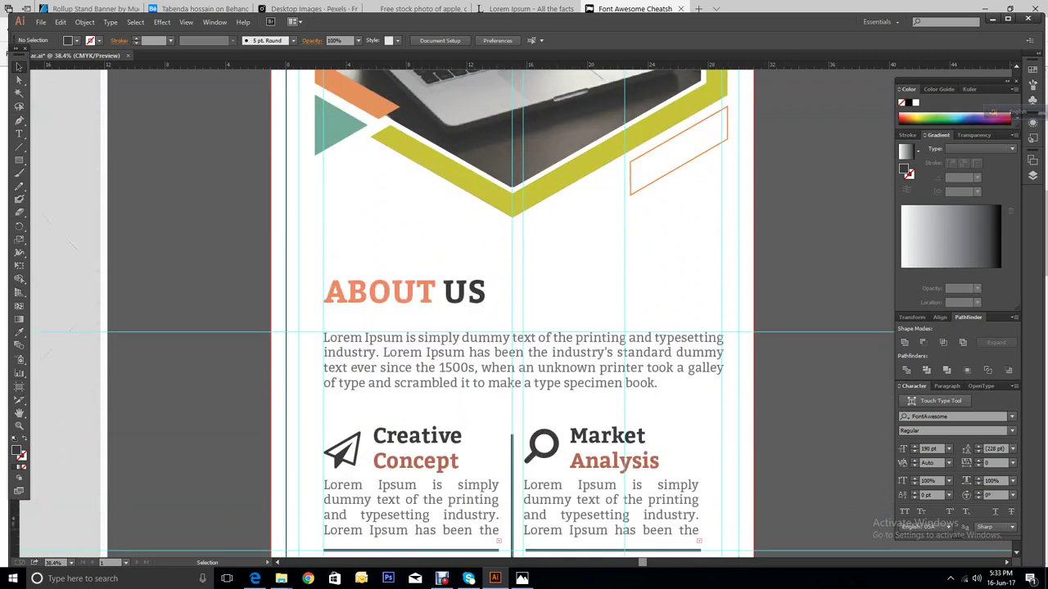
pyautogui.click(277, 563)
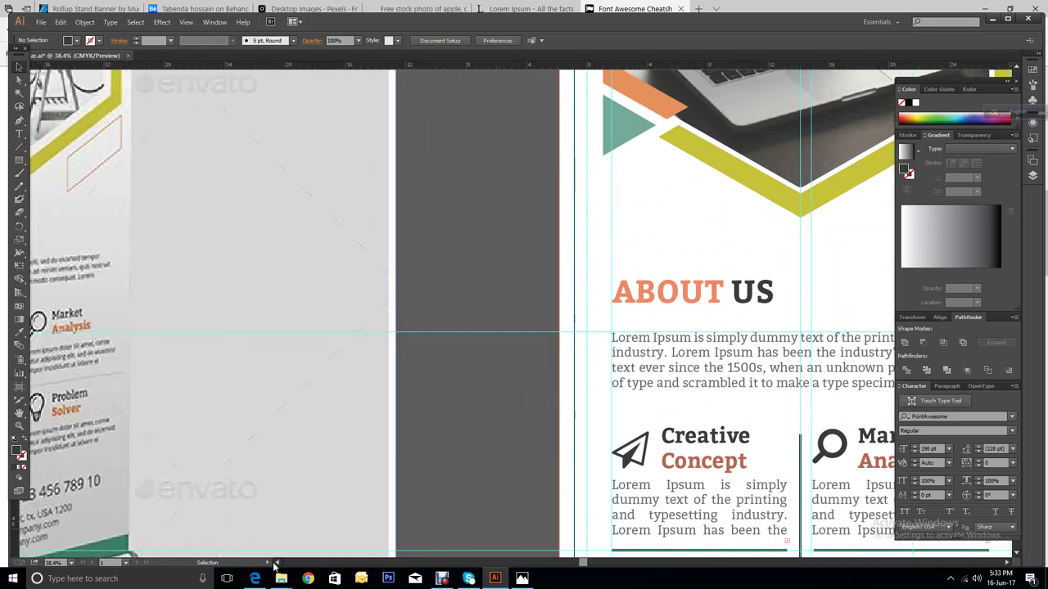
pyautogui.click(277, 563)
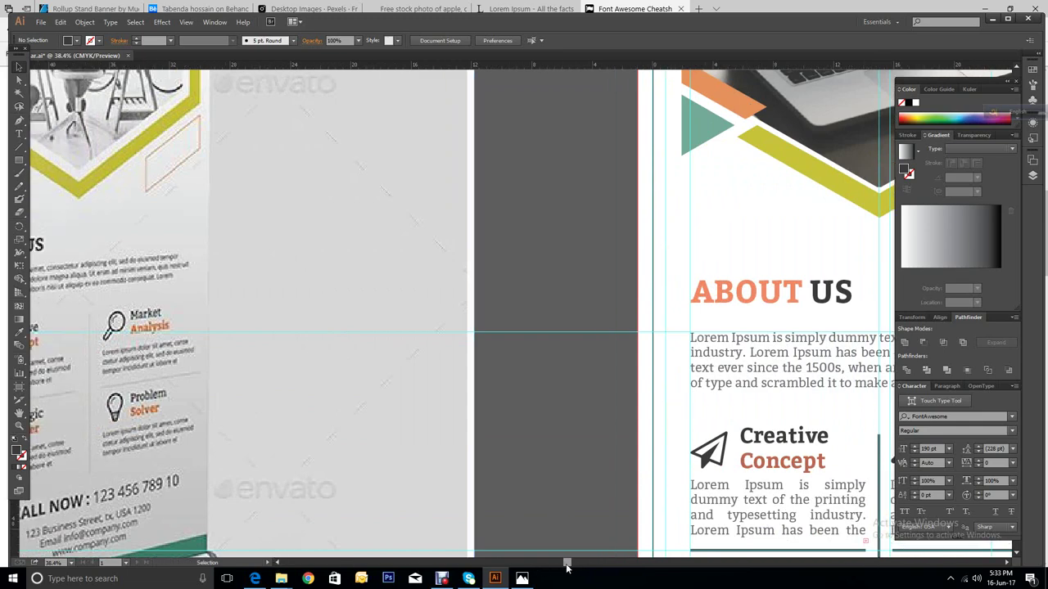
pyautogui.moveTo(563, 565); pyautogui.dragTo(641, 588)
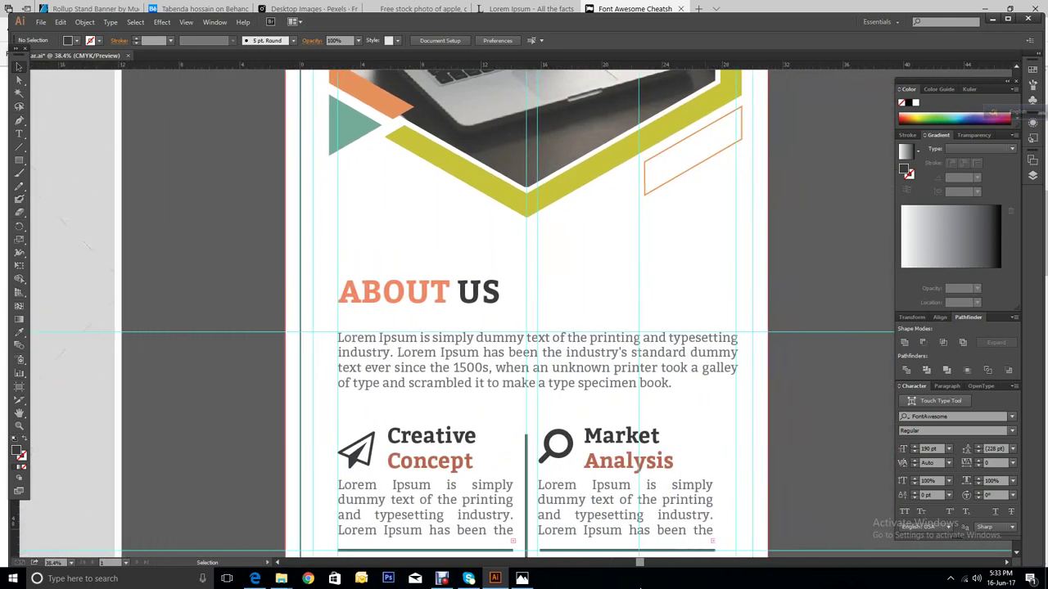
pyautogui.scroll(-5, 524, 311)
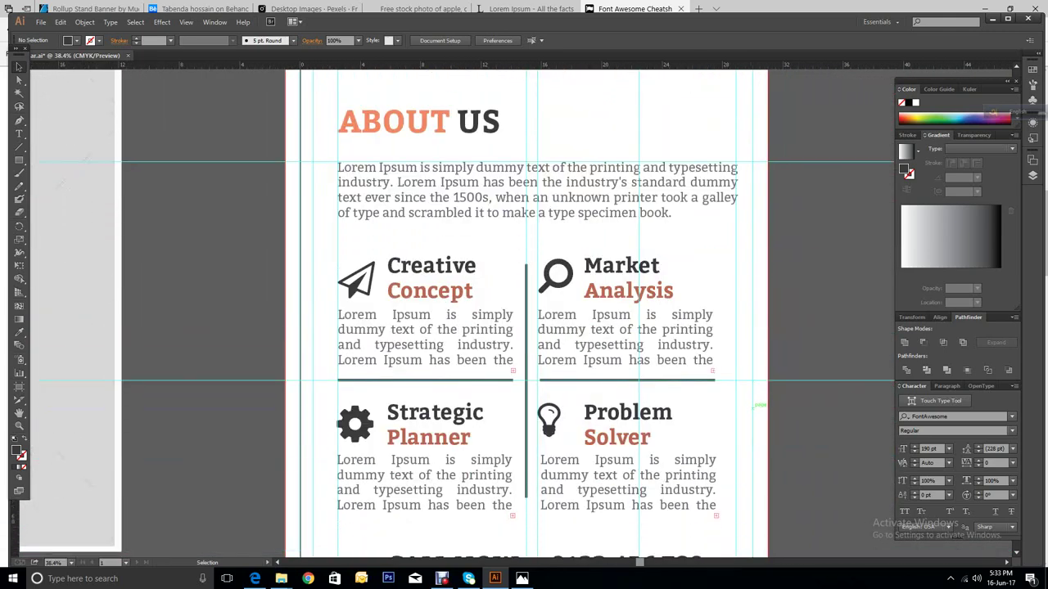
pyautogui.scroll(-2, 524, 311)
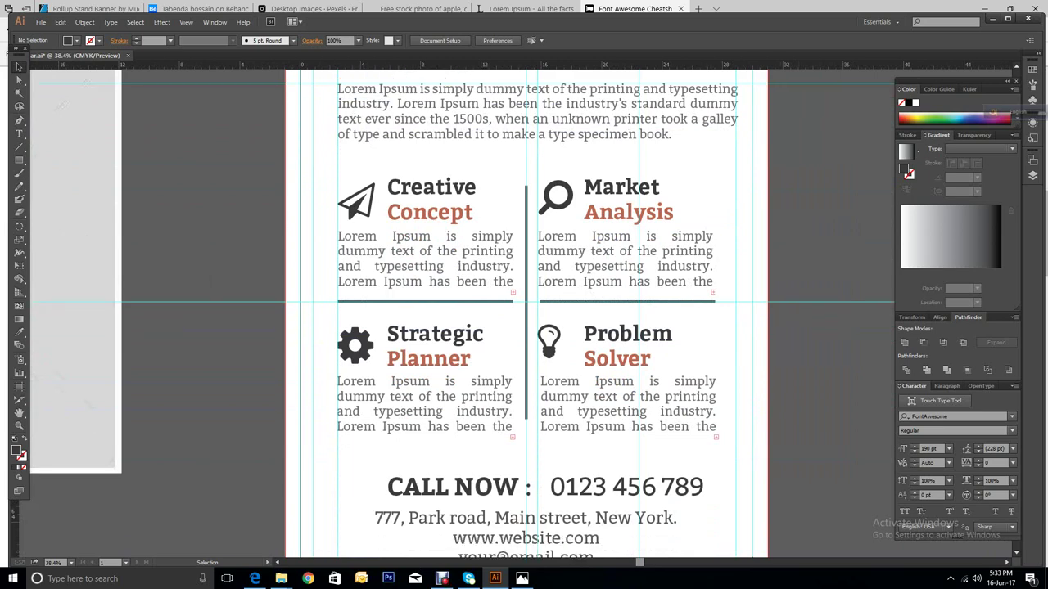
pyautogui.scroll(1, 452, 319)
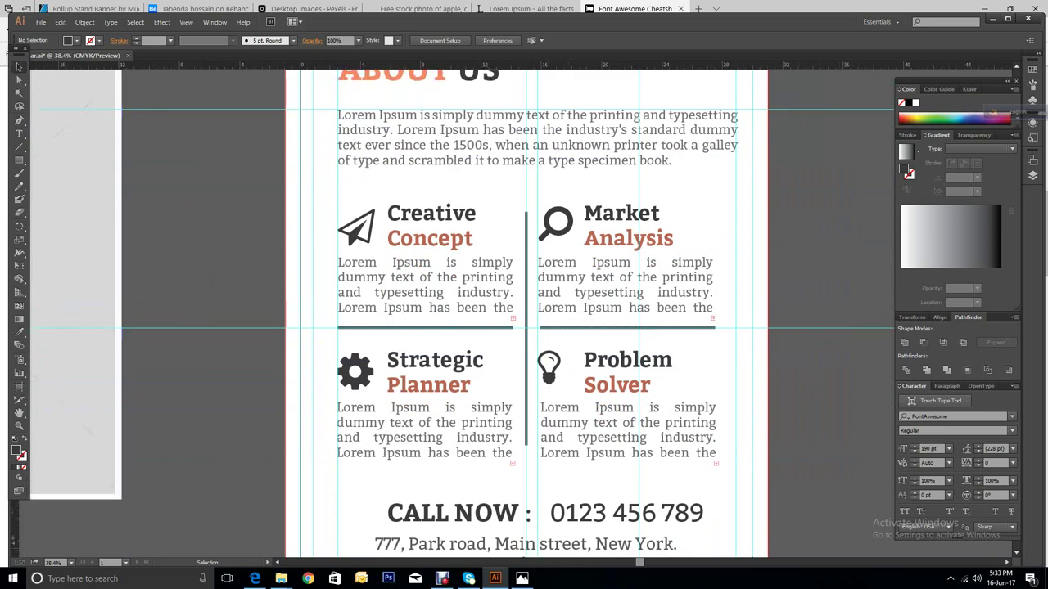
# Step: Nudge the Market Analysis and Problem Solver blocks, with their icons and divider line, right together, away from the vertical divider
pyautogui.moveTo(546, 201); pyautogui.dragTo(719, 462)
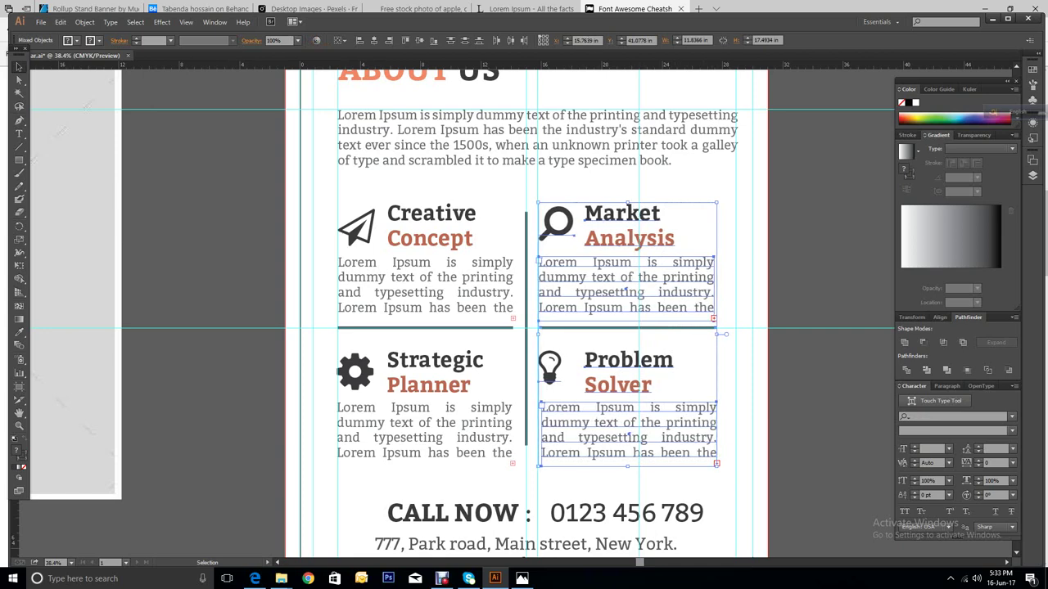
pyautogui.press('Right')
pyautogui.press('Right')
pyautogui.press('Right')
pyautogui.press('Right')
pyautogui.press('Right')
pyautogui.press('Right')
pyautogui.press('Right')
pyautogui.press('Right')
pyautogui.press('Right')
pyautogui.press('Right')
pyautogui.press('Right')
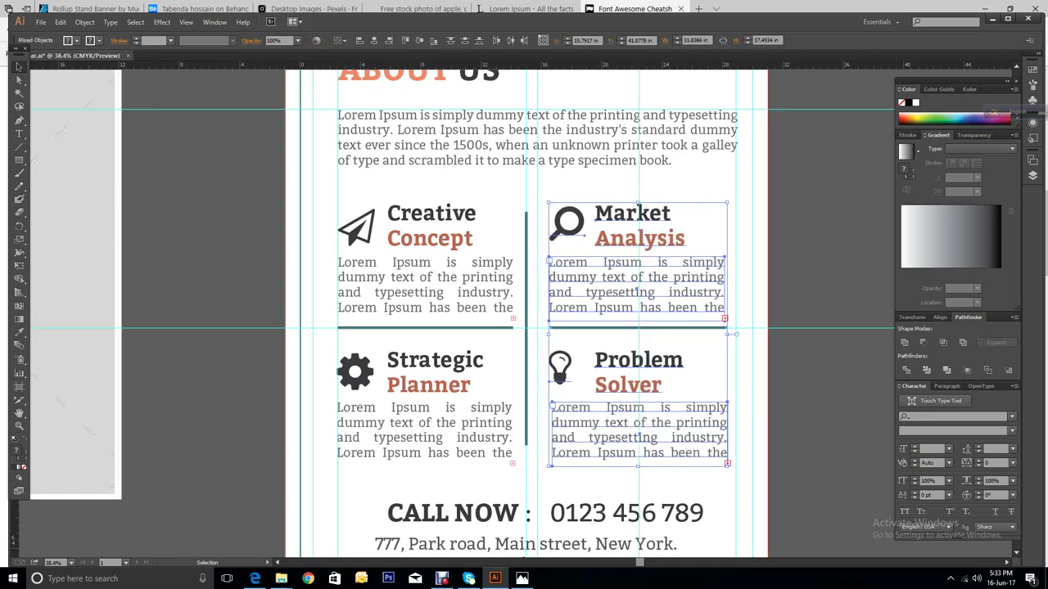
pyautogui.press('Right')
pyautogui.press('Right')
pyautogui.press('Right')
pyautogui.press('Right')
pyautogui.press('Right')
pyautogui.press('Right')
pyautogui.press('Right')
pyautogui.press('Right')
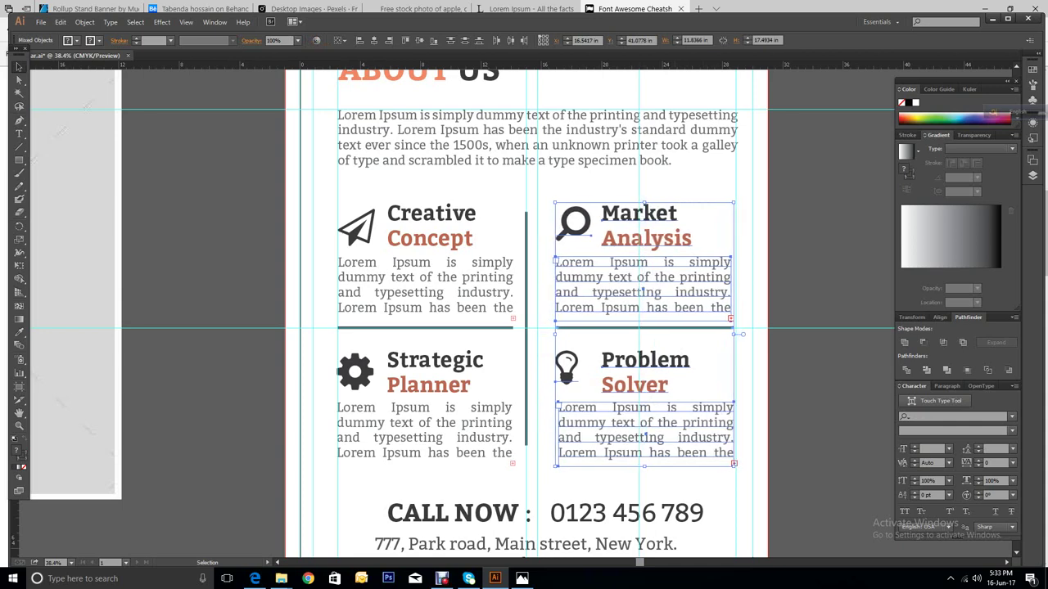
pyautogui.press('Right')
pyautogui.press('Right')
pyautogui.press('Right')
pyautogui.press('Right')
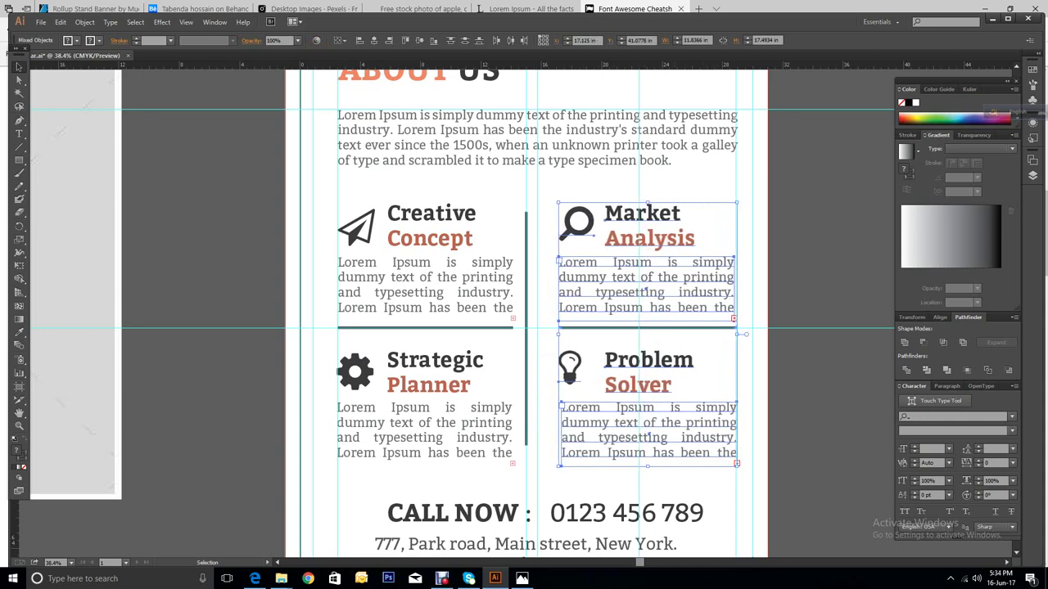
pyautogui.press('Right')
pyautogui.press('Right')
pyautogui.press('Right')
pyautogui.press('Right')
pyautogui.press('Right')
pyautogui.press('Right')
pyautogui.press('Right')
pyautogui.press('Right')
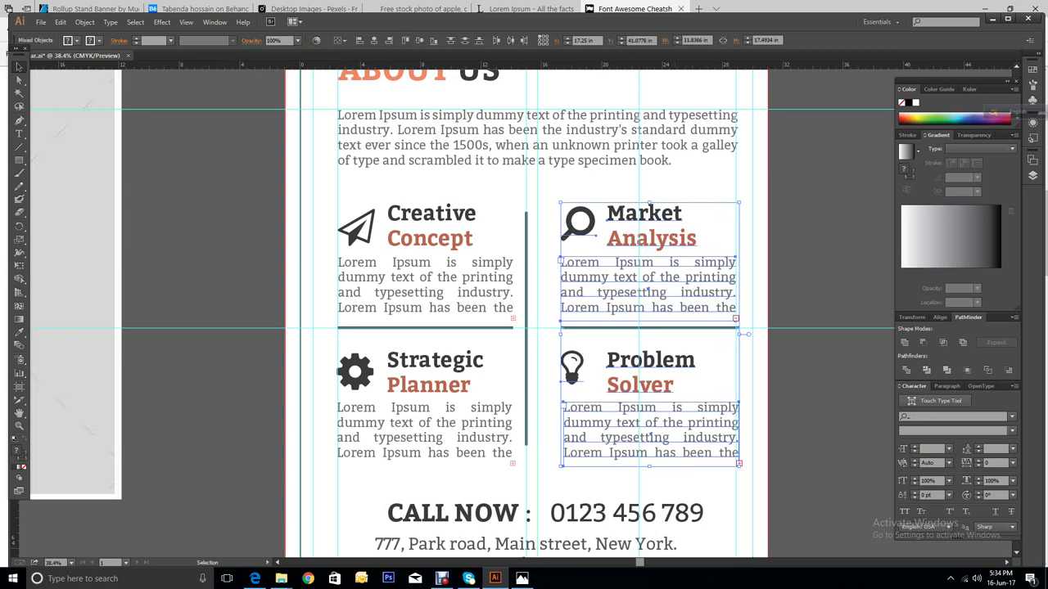
# Step: Check the right column against the photo frame above, and nudge the Market Analysis and Problem Solver blocks back left toward the vertical divider
pyautogui.scroll(10, 524, 311)
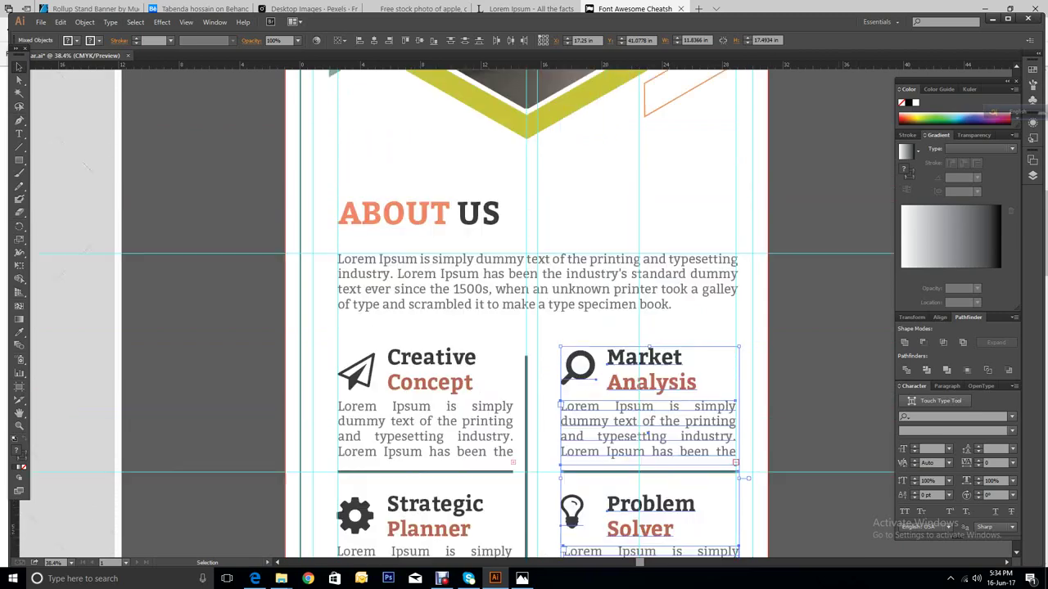
pyautogui.scroll(6, 524, 311)
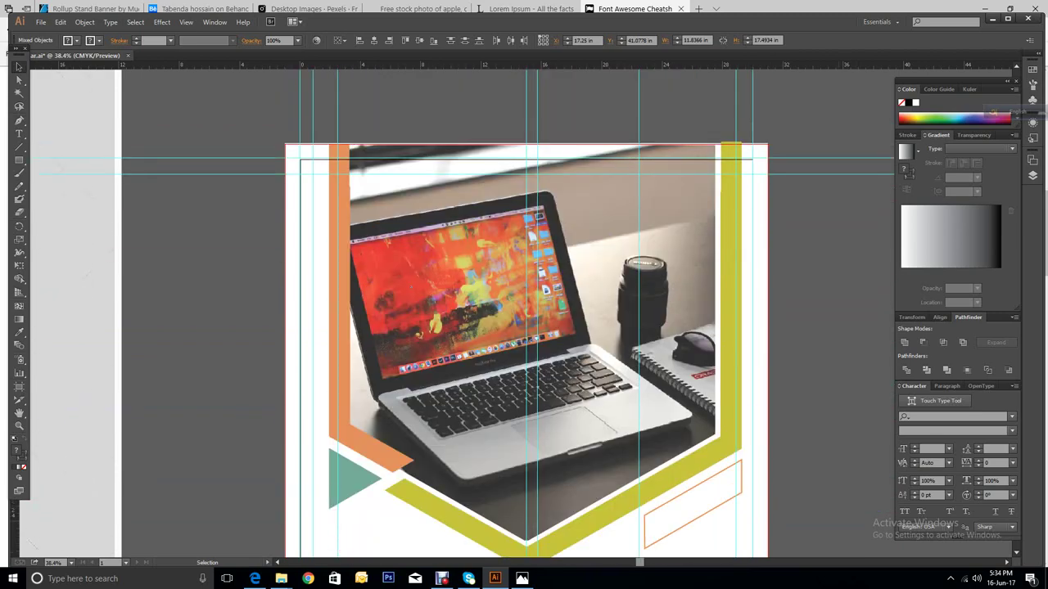
pyautogui.scroll(-15, 524, 311)
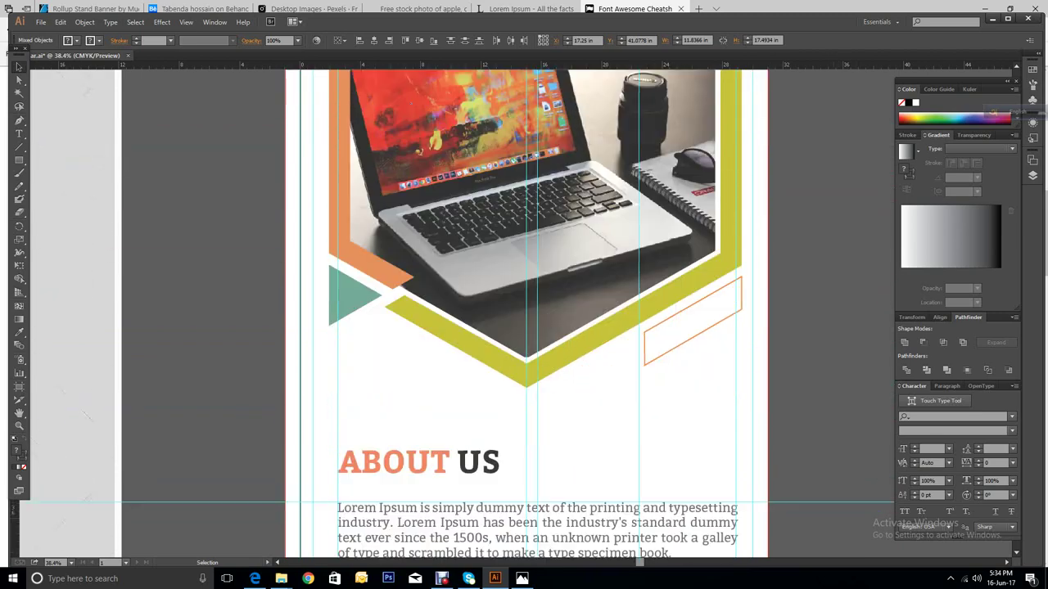
pyautogui.scroll(-3, 524, 311)
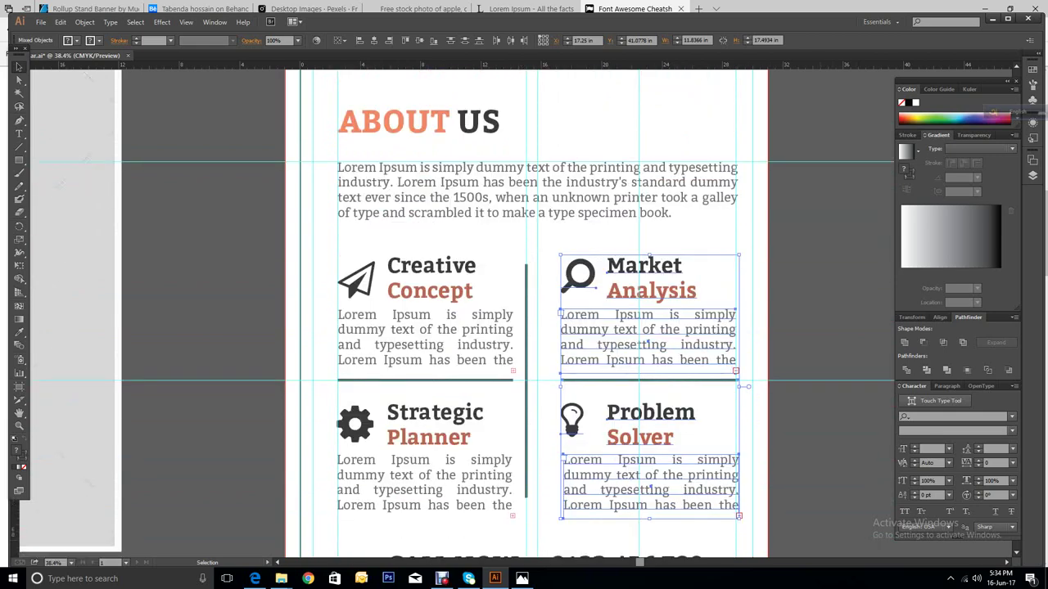
pyautogui.press('Left')
pyautogui.press('Left')
pyautogui.press('Left')
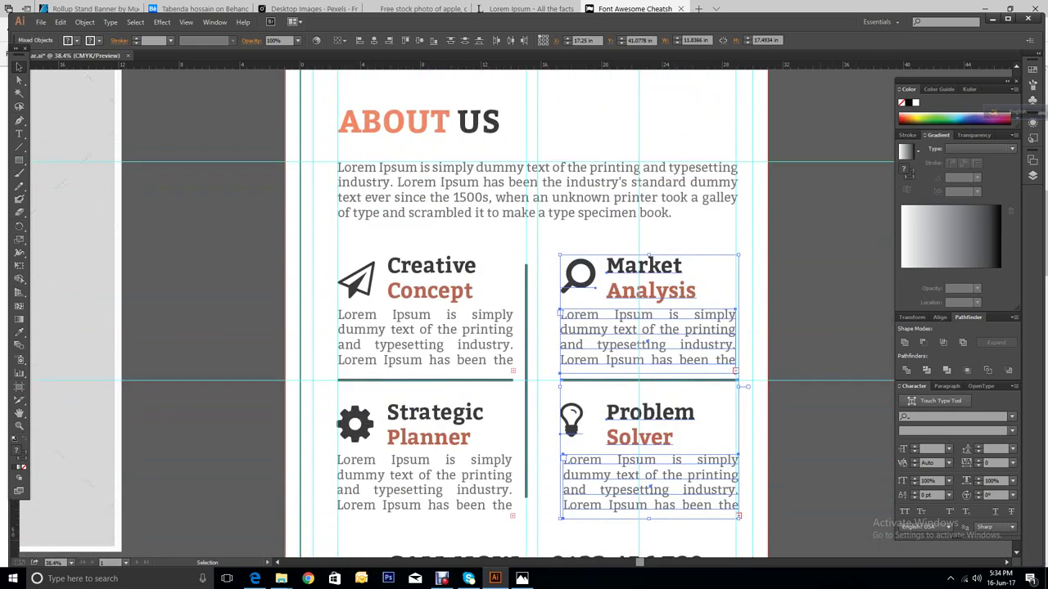
pyautogui.press('Left')
pyautogui.press('Left')
pyautogui.press('Left')
pyautogui.press('Left')
pyautogui.press('Left')
pyautogui.press('Left')
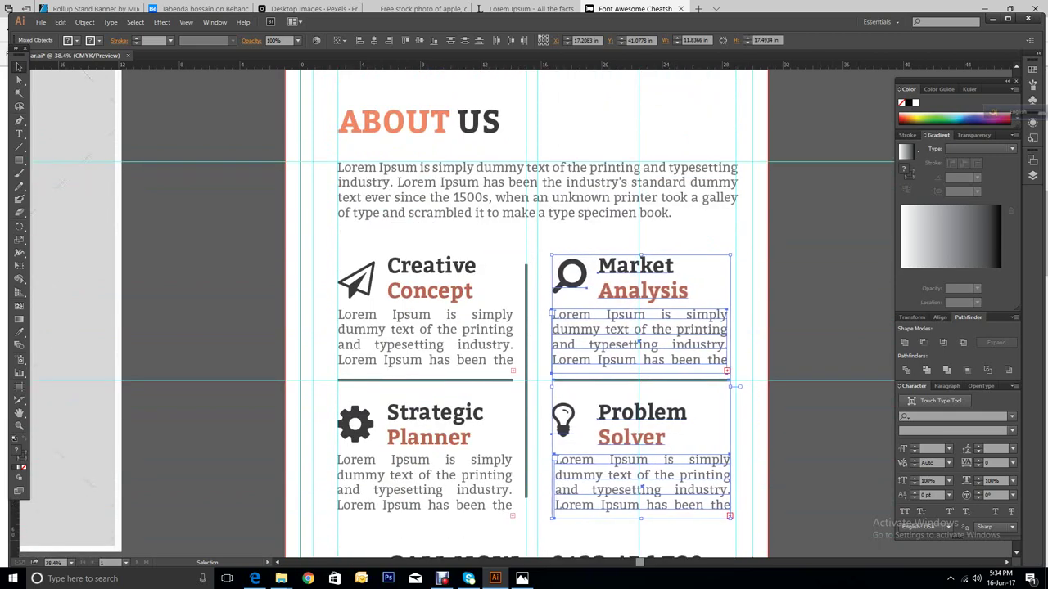
pyautogui.press('Left')
pyautogui.press('Left')
pyautogui.press('Left')
pyautogui.press('Left')
pyautogui.press('Left')
pyautogui.press('Left')
pyautogui.press('Left')
pyautogui.press('Left')
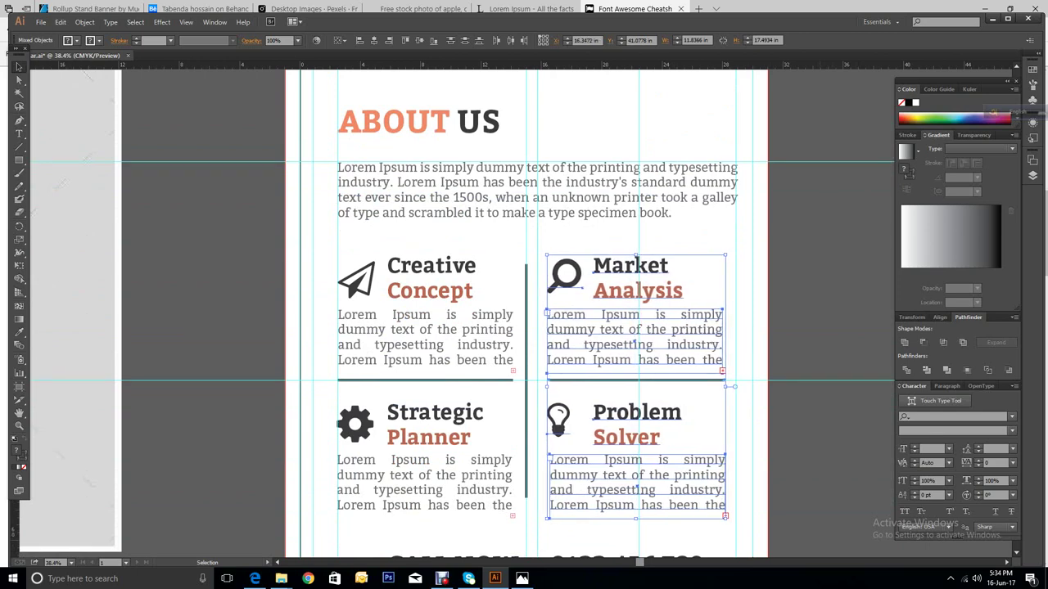
pyautogui.press('Left')
pyautogui.press('Left')
pyautogui.press('Left')
pyautogui.press('Left')
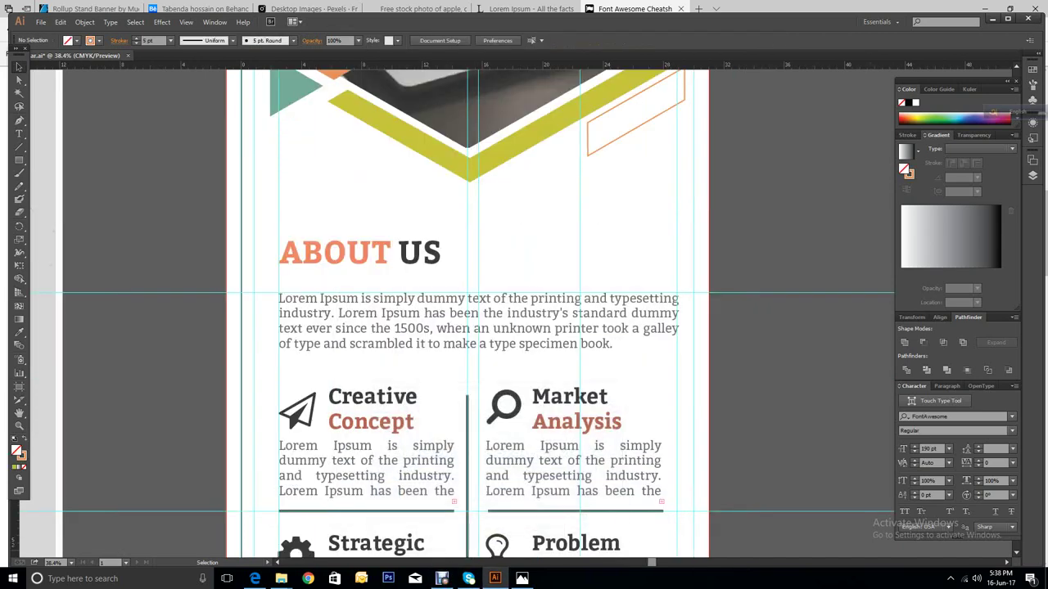
# Step: Narrow the About Us paragraph's text frame to about 26.39 in so its right edge meets the vertical guide
pyautogui.scroll(-1, 476, 312)
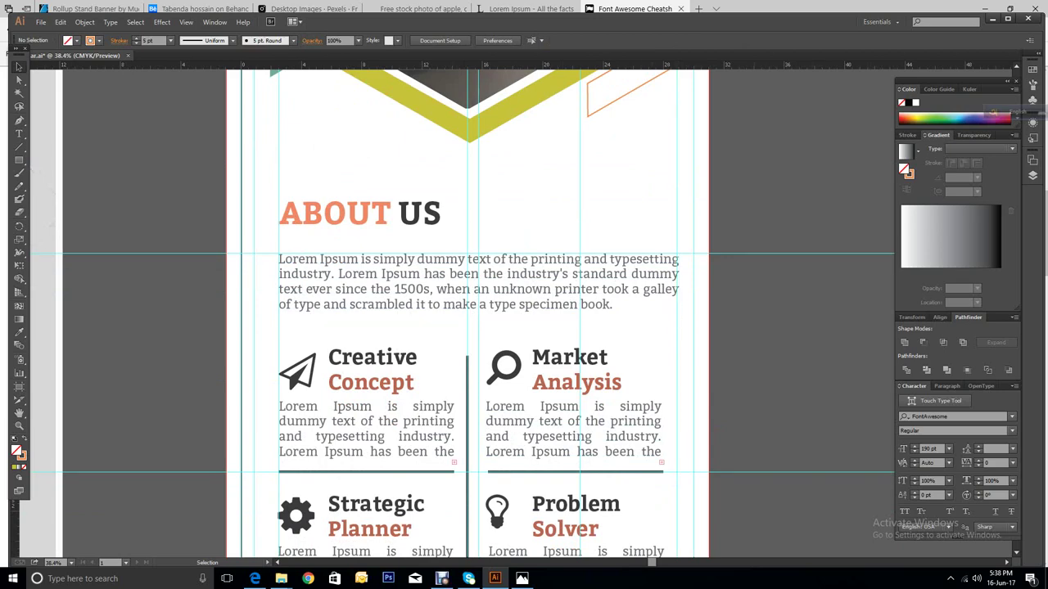
pyautogui.click(478, 281)
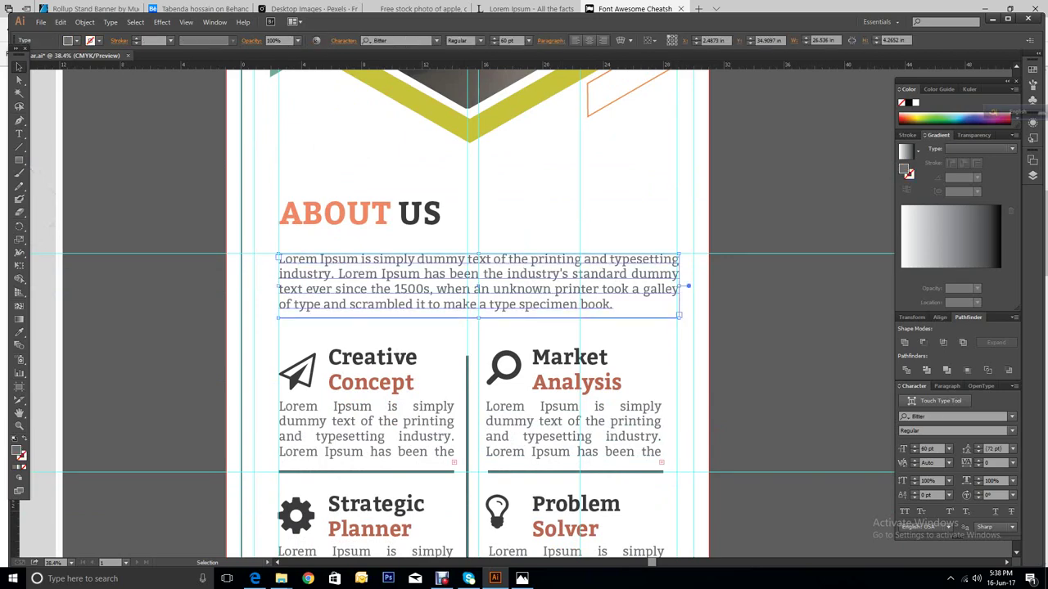
pyautogui.moveTo(688, 286); pyautogui.dragTo(686, 284)
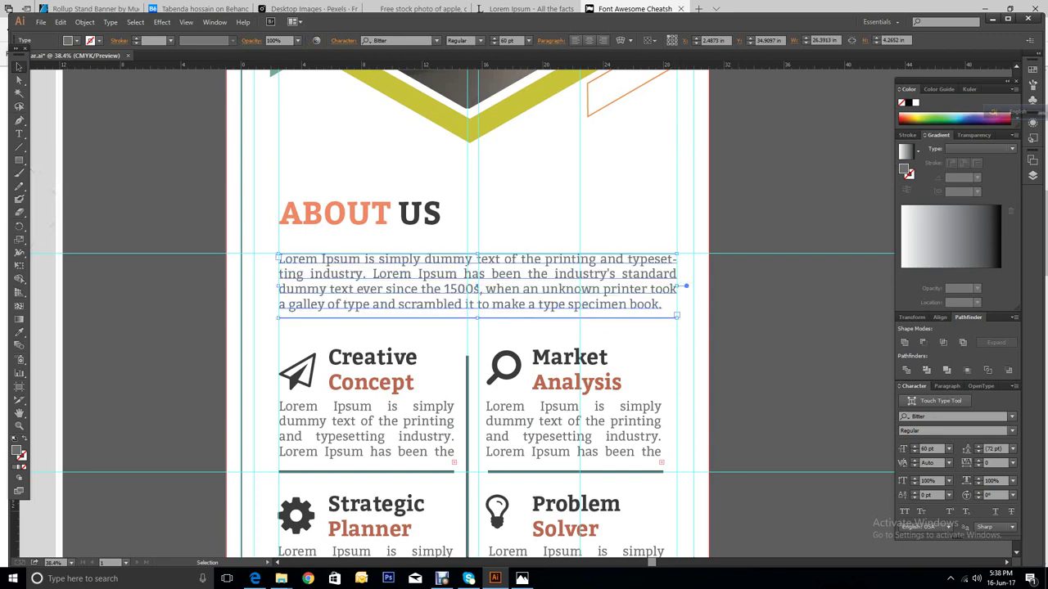
pyautogui.hotkey('ctrl', 'shift', 'a')
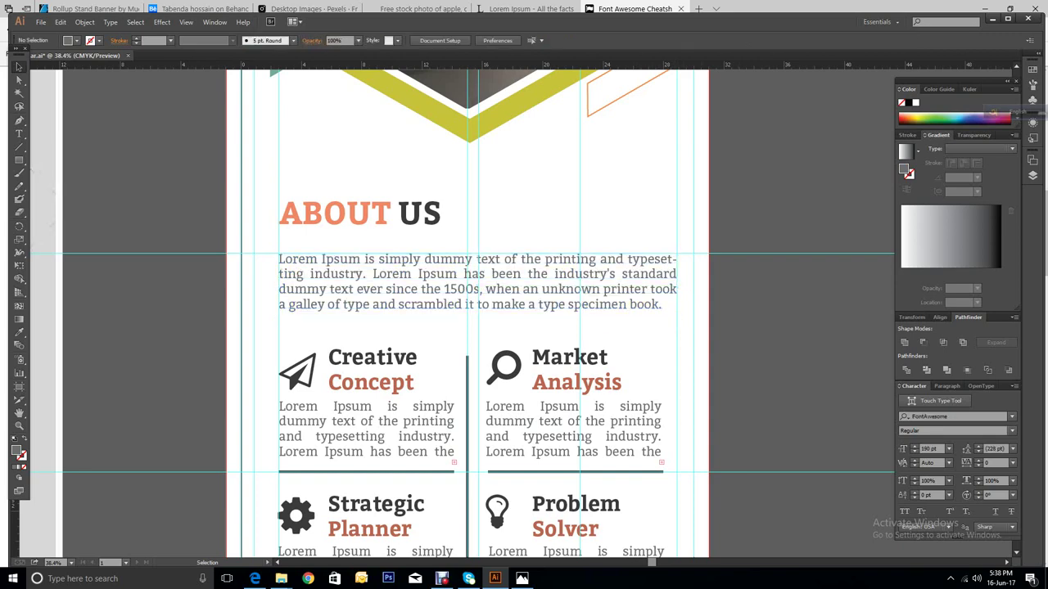
# Step: Unlock the guides and move the vertical guide at the text's left edge to the outer left edge of the orange frame
pyautogui.scroll(-1, 452, 326)
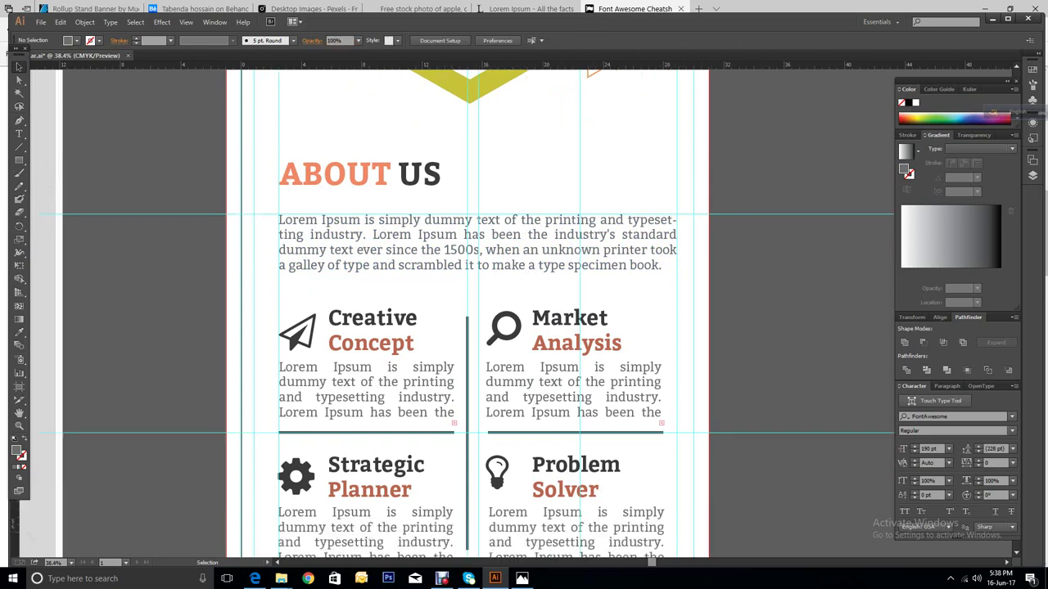
pyautogui.scroll(-1, 452, 326)
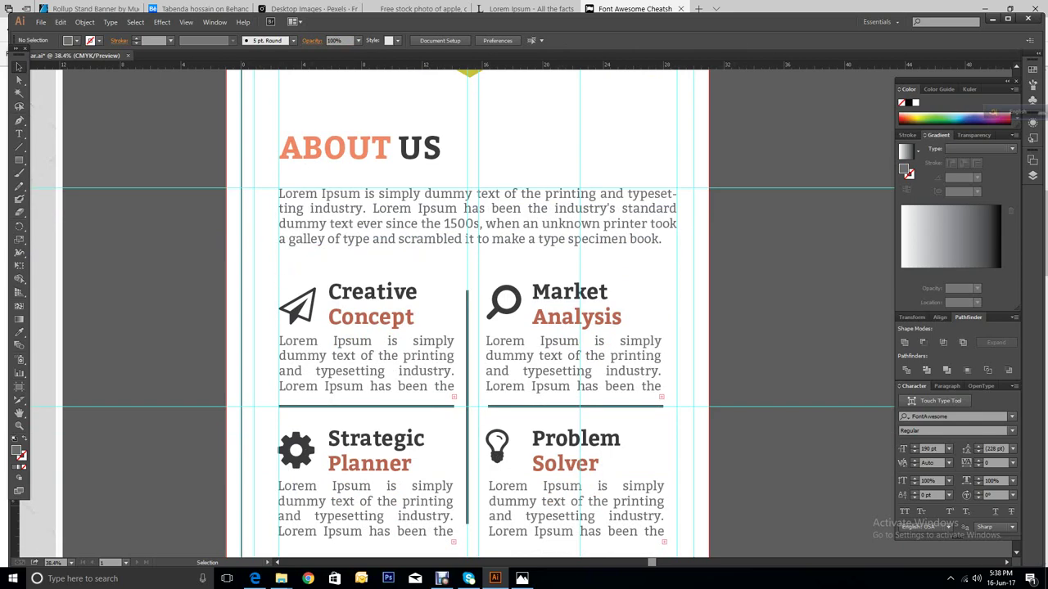
pyautogui.scroll(10, 467, 313)
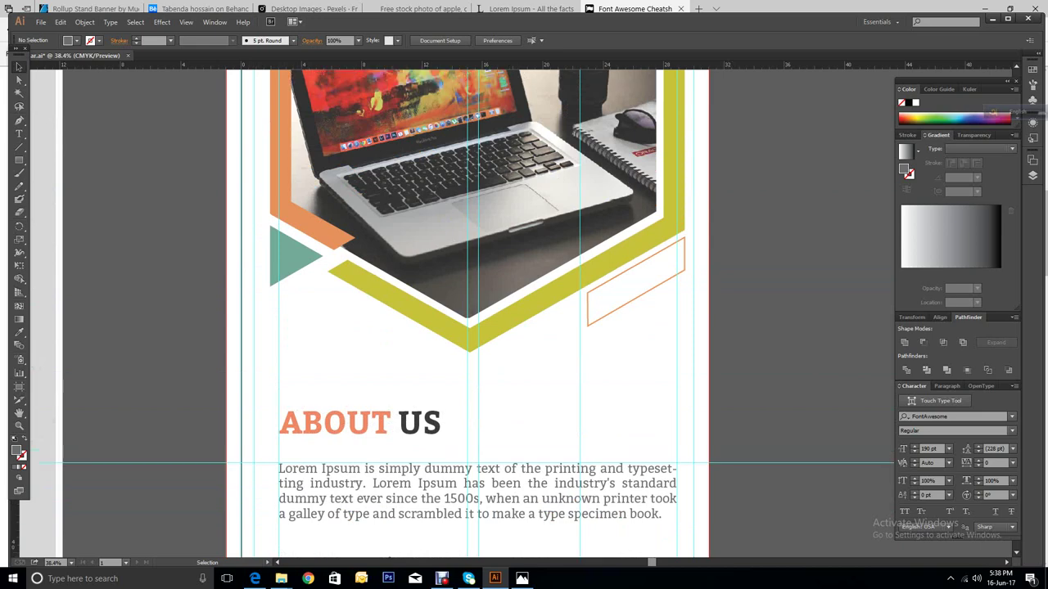
pyautogui.scroll(2, 467, 313)
pyautogui.scroll(3, 467, 313)
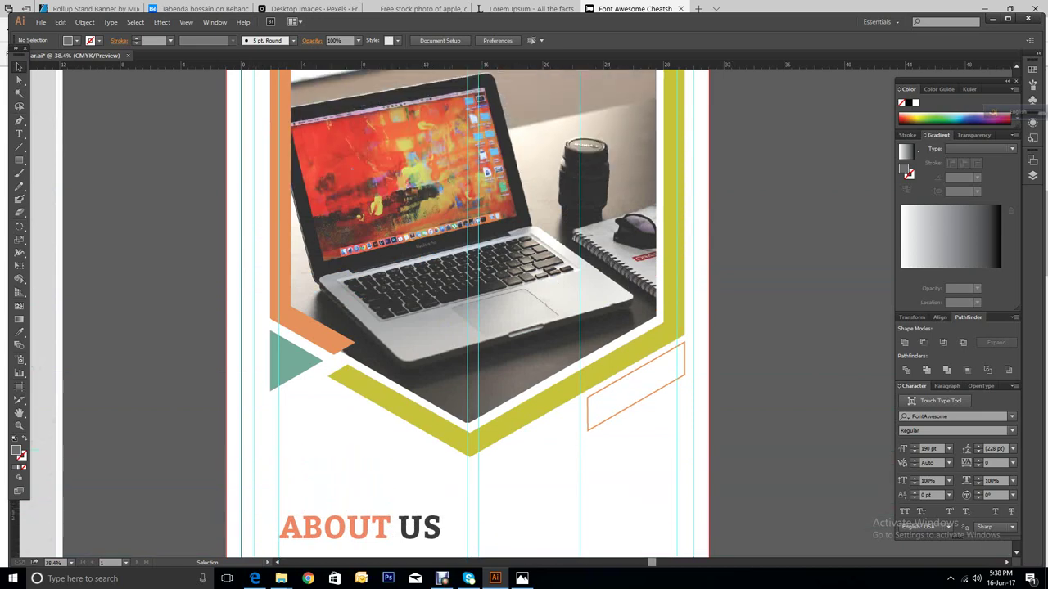
pyautogui.scroll(-4, 468, 313)
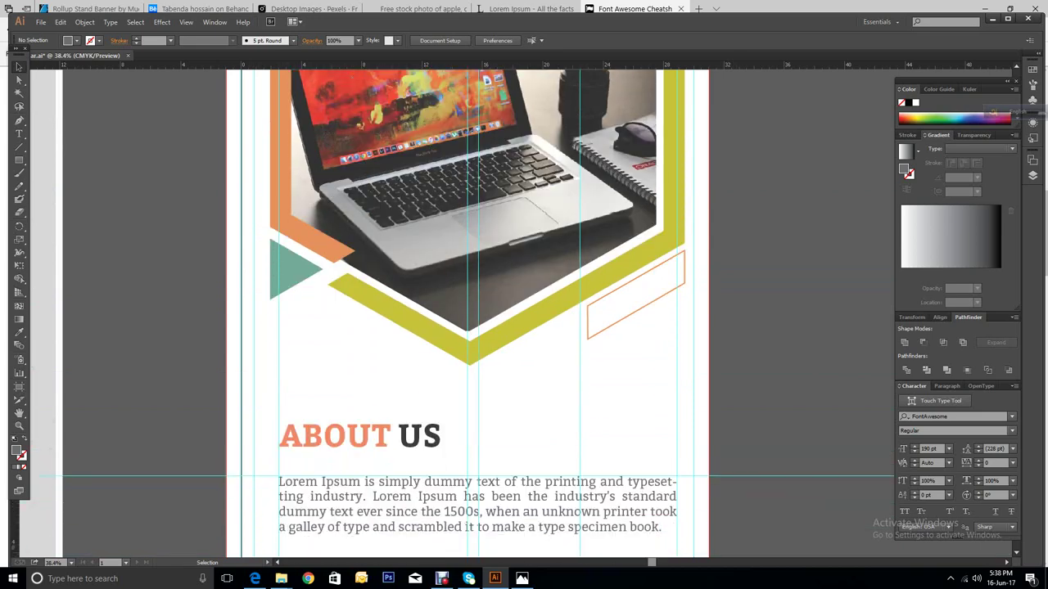
pyautogui.rightClick(280, 473)
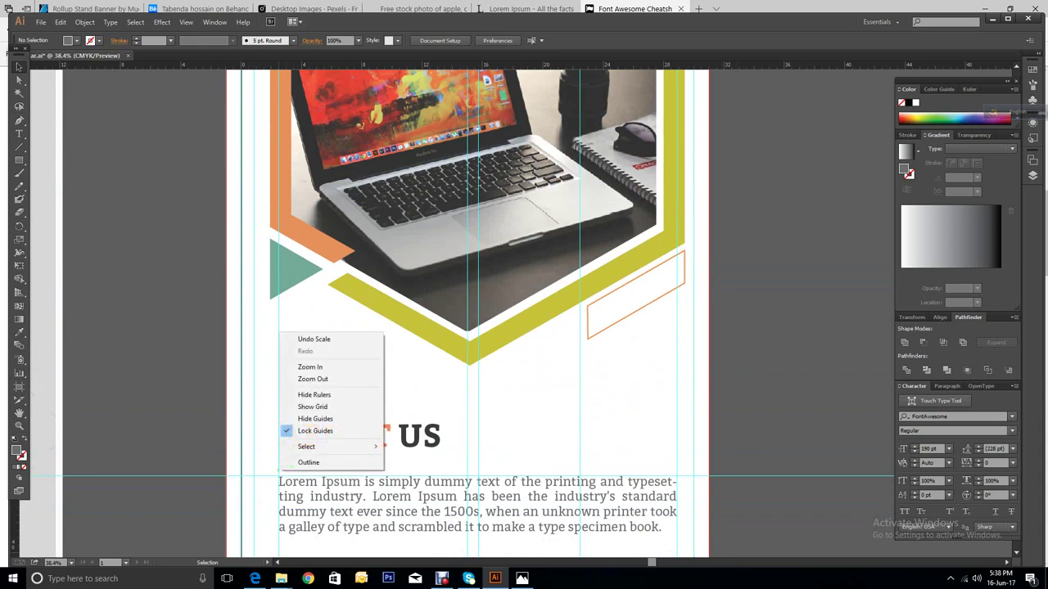
pyautogui.click(311, 431)
pyautogui.scroll(3, 311, 431)
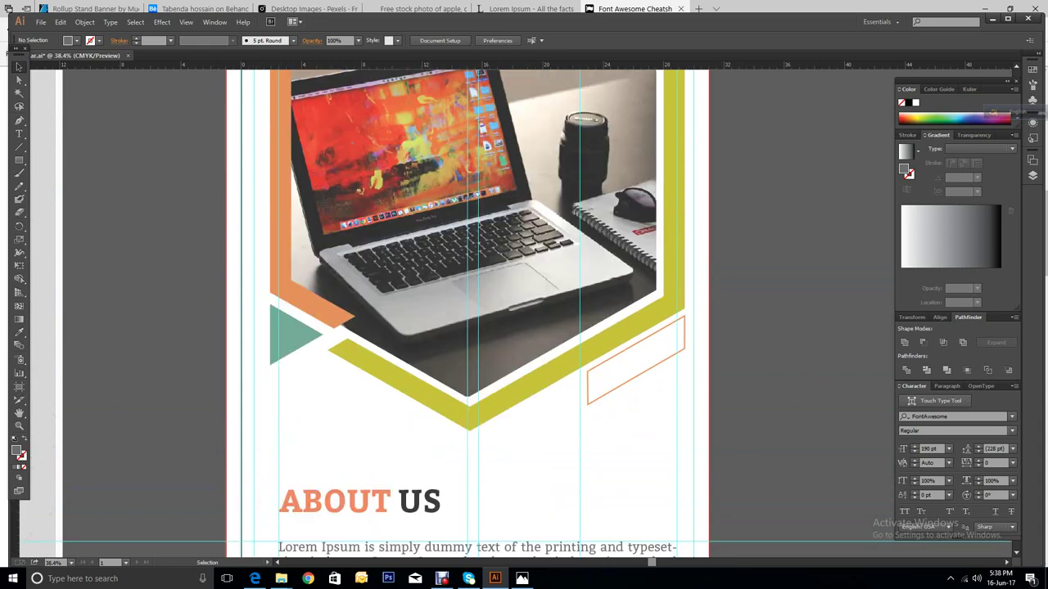
pyautogui.click(271, 422)
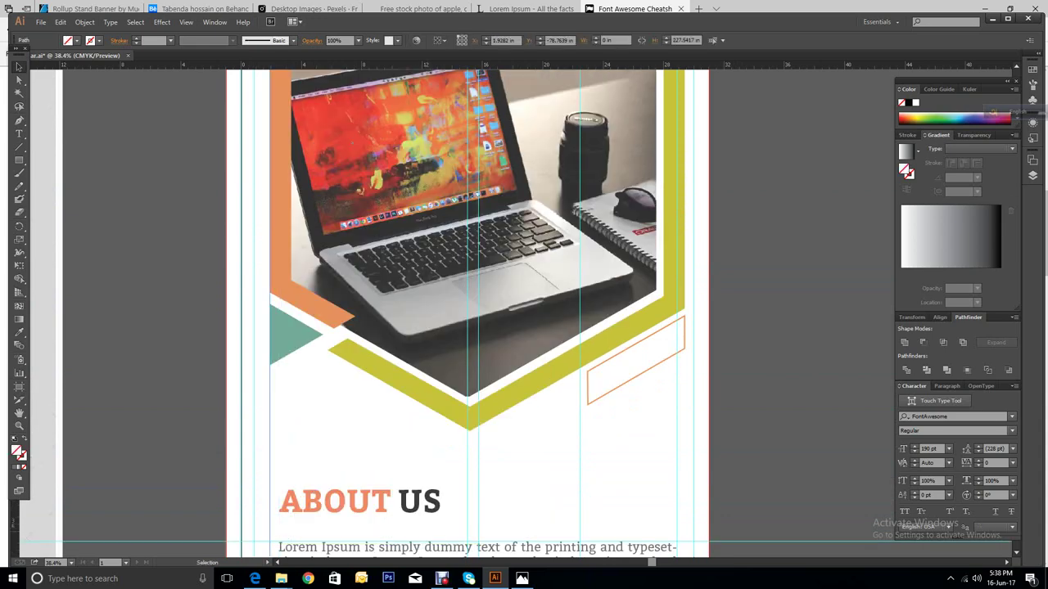
# Step: Extend the About Us paragraph's frame left to the moved guide, about 26.95 in wide, and shift the ABOUT US heading to the same guide
pyautogui.scroll(-5, 466, 311)
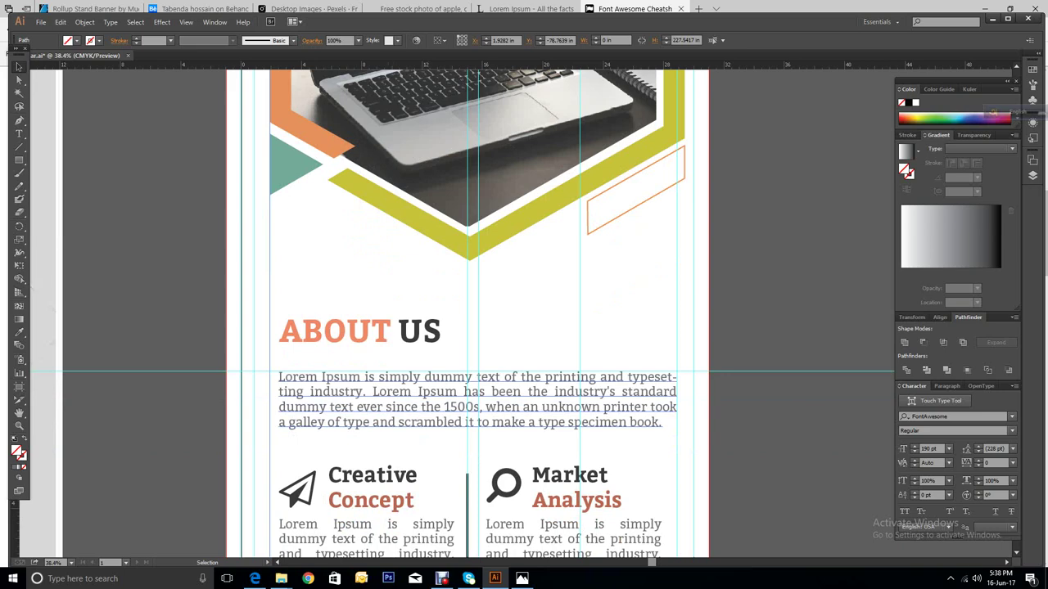
pyautogui.click(474, 405)
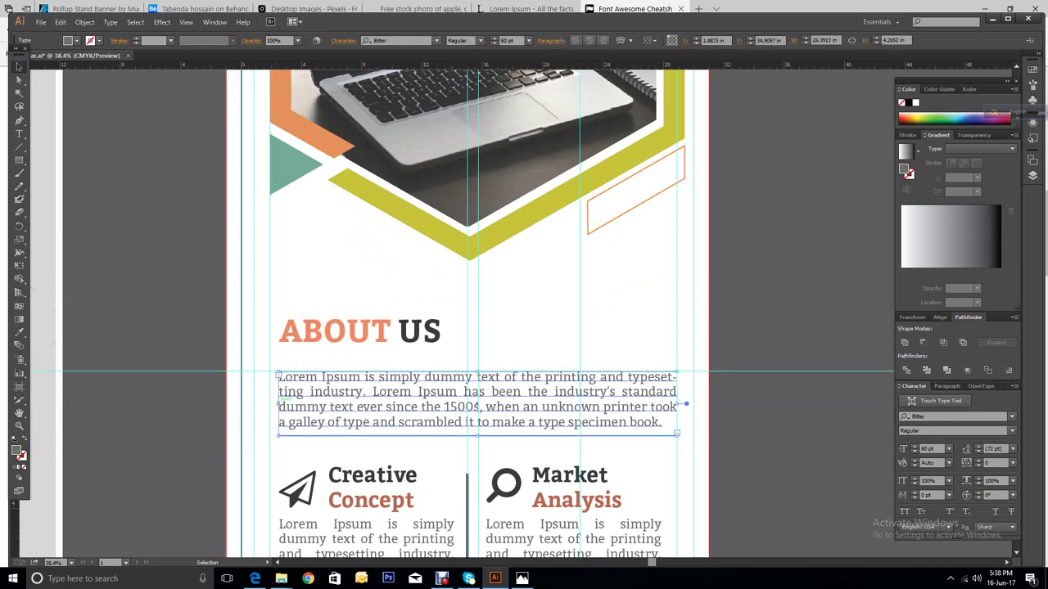
pyautogui.moveTo(284, 399); pyautogui.dragTo(274, 400)
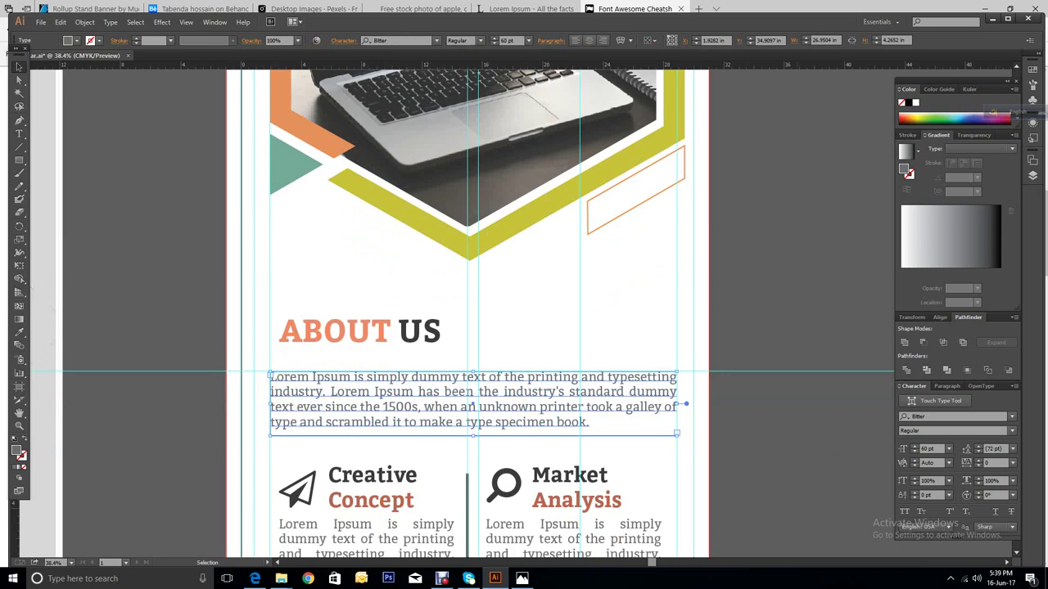
pyautogui.hotkey('ctrl', 'shift', 'a')
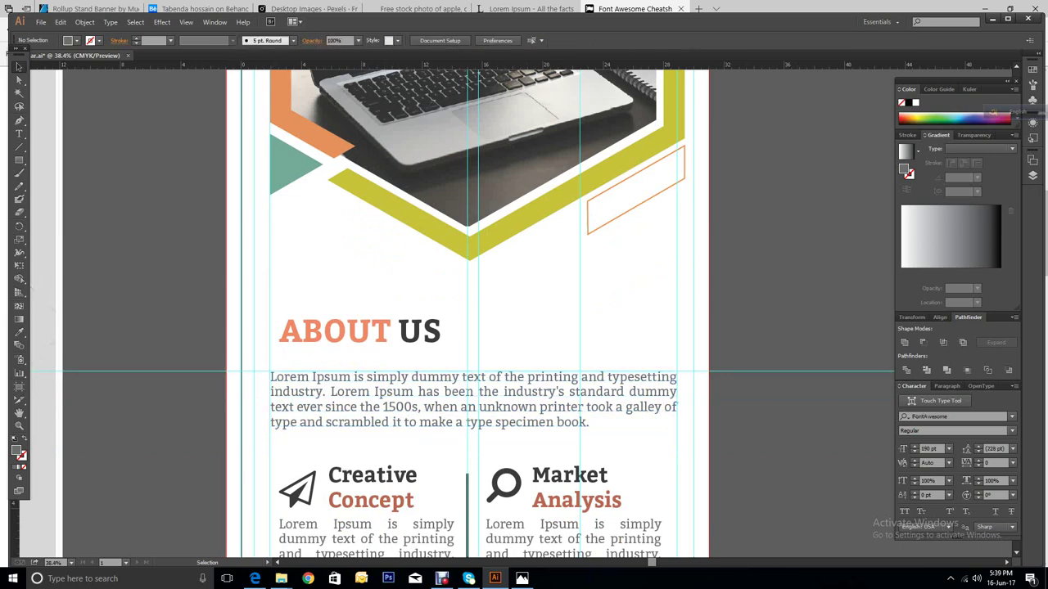
pyautogui.click(327, 336)
pyautogui.moveTo(328, 335); pyautogui.dragTo(314, 339)
# Step: Nudge the Creative Concept and Strategic Planner blocks, with their icons and divider line, left until they meet the vertical guide under the heading
pyautogui.scroll(-3, 475, 327)
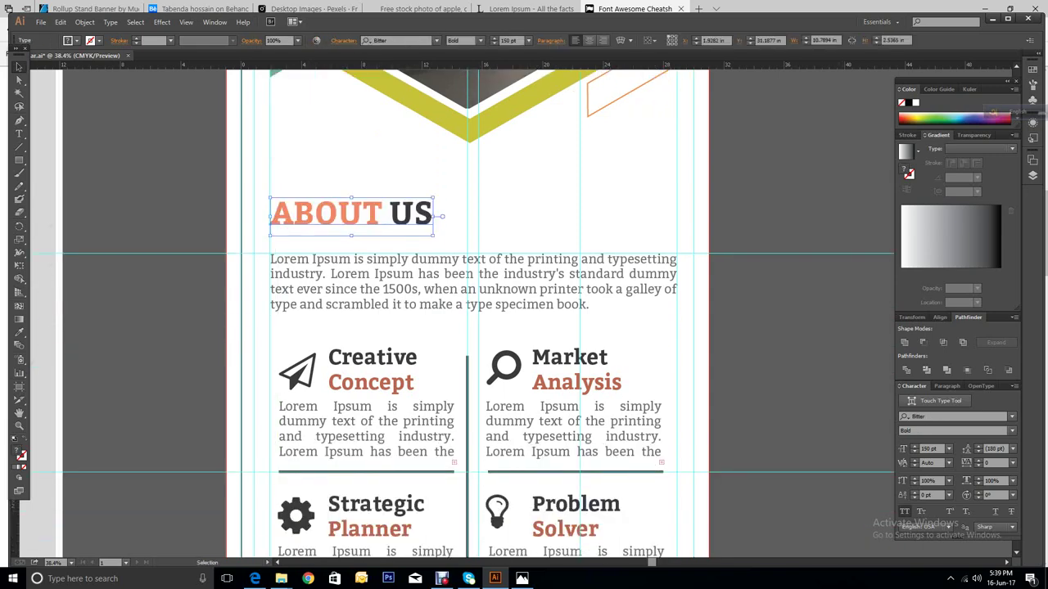
pyautogui.moveTo(278, 326); pyautogui.dragTo(447, 553)
pyautogui.press('Left')
pyautogui.press('Left')
pyautogui.press('Left')
pyautogui.press('Left')
pyautogui.press('Left')
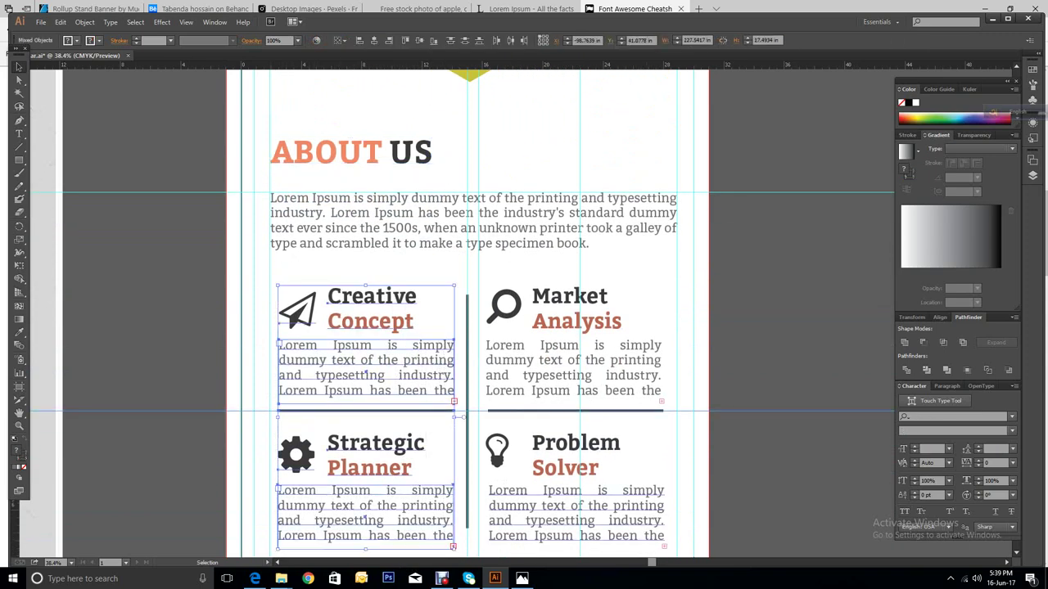
pyautogui.press('Left')
pyautogui.press('Left')
pyautogui.press('Left')
pyautogui.press('Left')
pyautogui.press('Left')
pyautogui.press('Left')
pyautogui.press('Left')
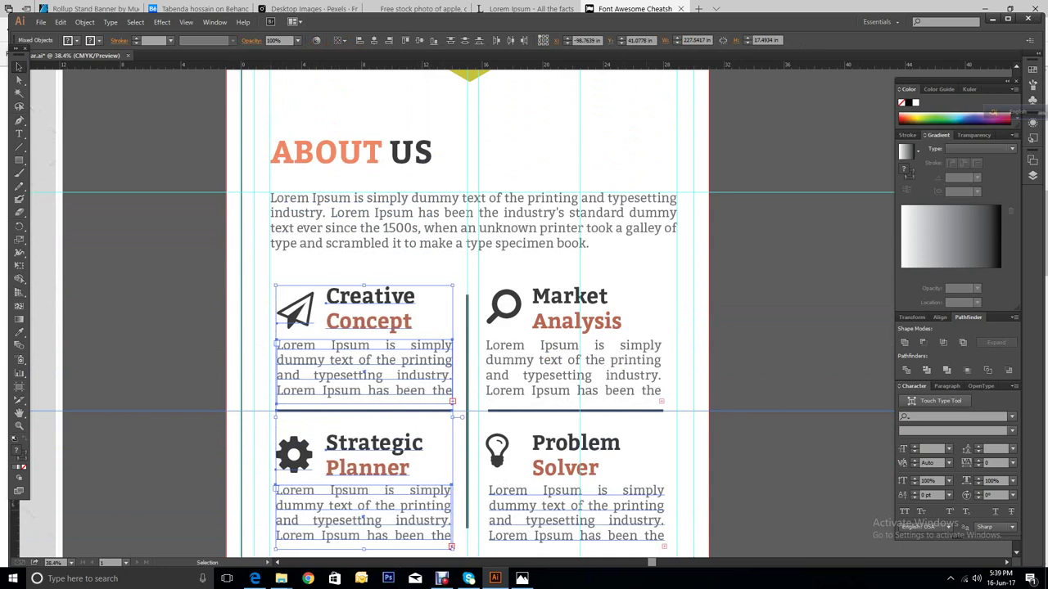
pyautogui.press('Left')
pyautogui.press('Left')
pyautogui.press('Left')
pyautogui.press('Left')
pyautogui.press('Left')
pyautogui.press('Left')
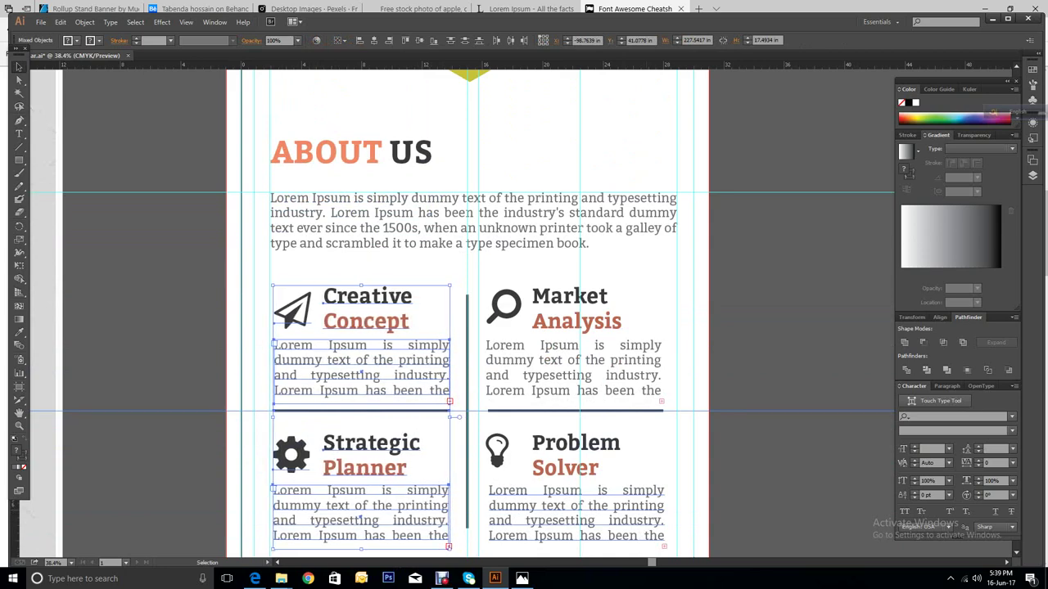
pyautogui.press('Left')
pyautogui.press('Left')
pyautogui.press('Left')
pyautogui.press('Left')
pyautogui.press('Left')
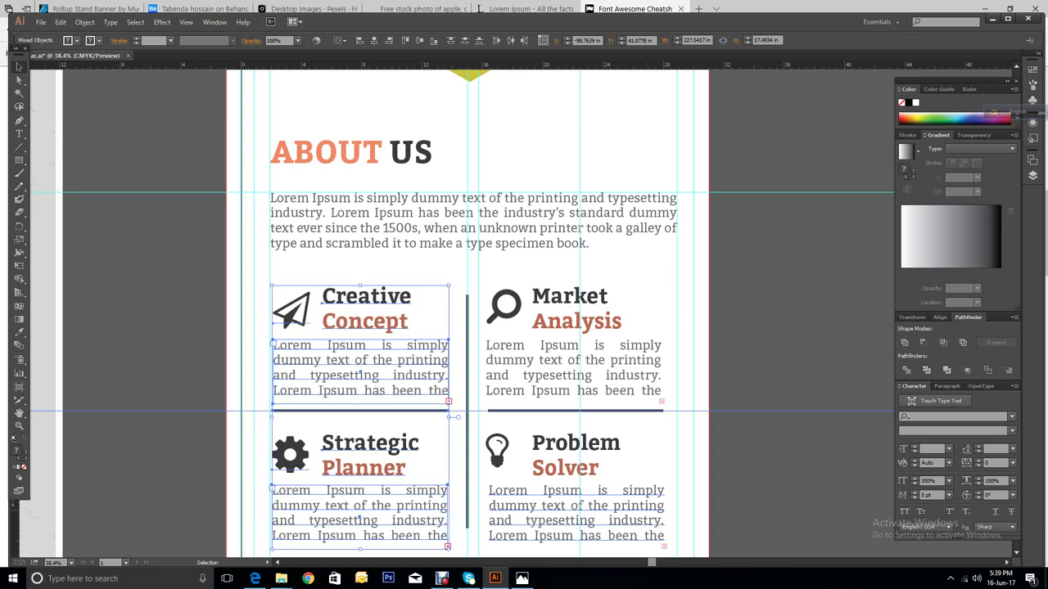
pyautogui.press('Left')
pyautogui.press('Left')
pyautogui.press('Left')
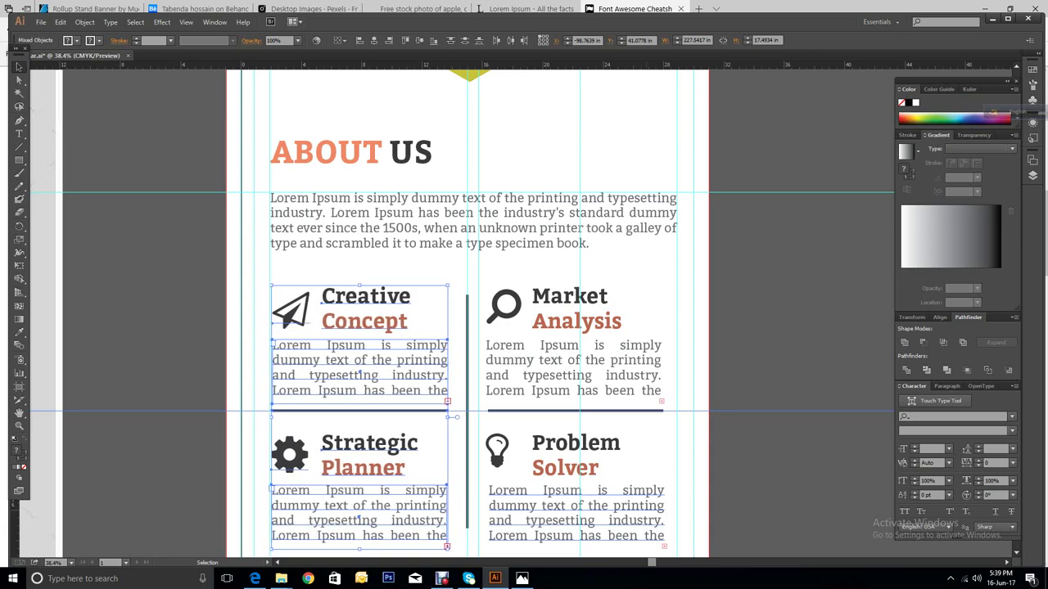
pyautogui.press('Left')
pyautogui.press('Left')
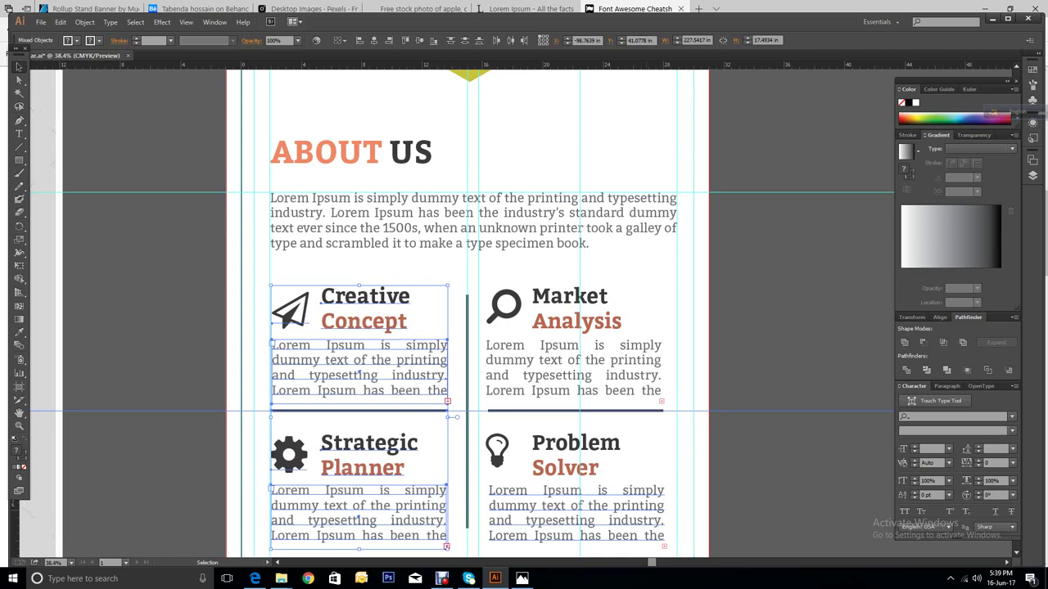
pyautogui.hotkey('ctrl', 'shift', 'a')
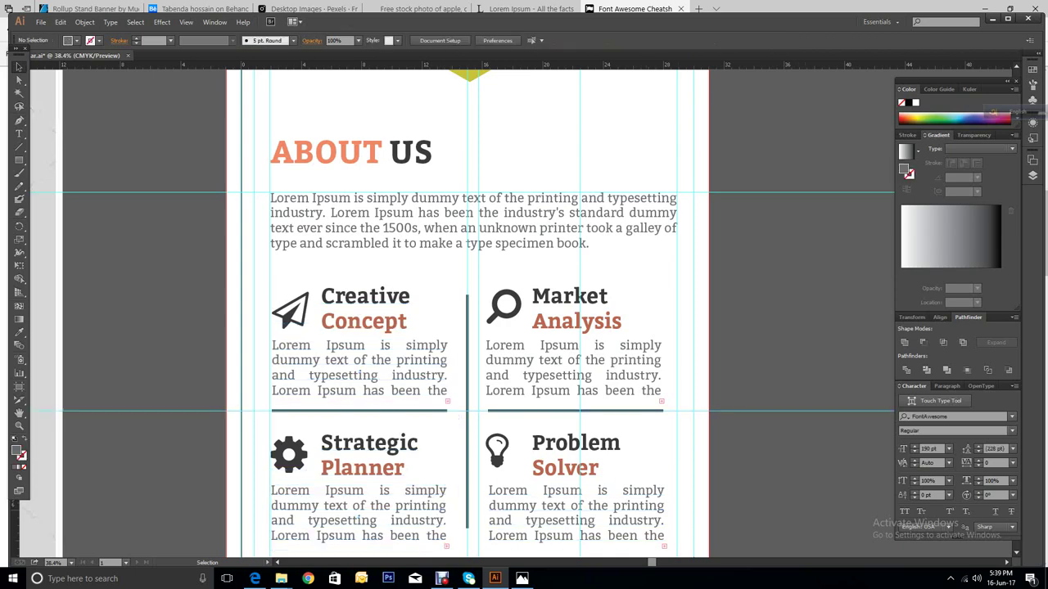
# Step: Nudge the Market Analysis and Problem Solver blocks, with their icons and divider line, right until their edge meets the paragraph's right-hand guide
pyautogui.scroll(-2, 454, 309)
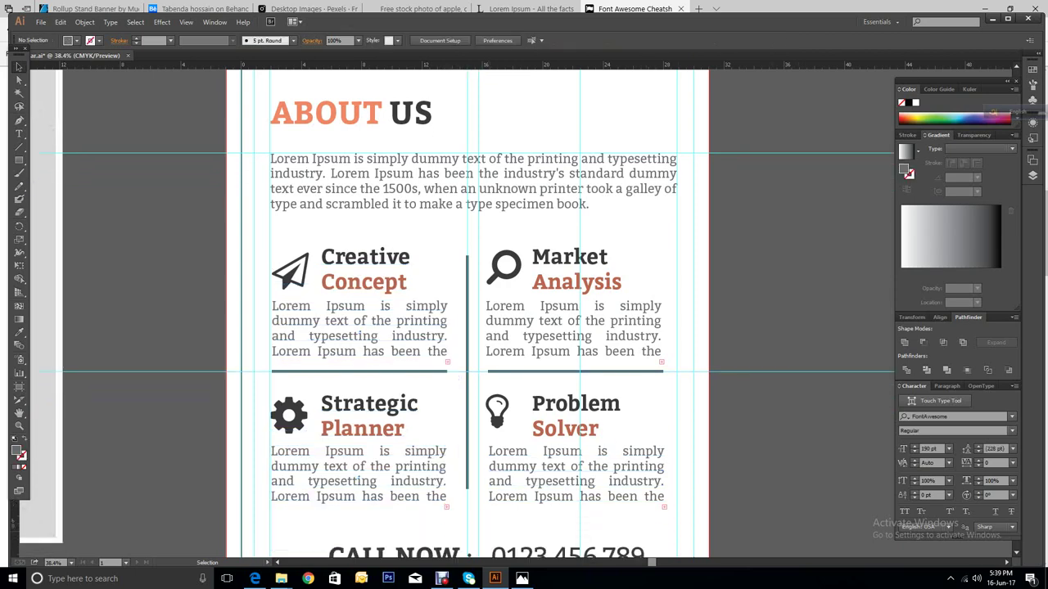
pyautogui.moveTo(489, 232); pyautogui.dragTo(570, 454)
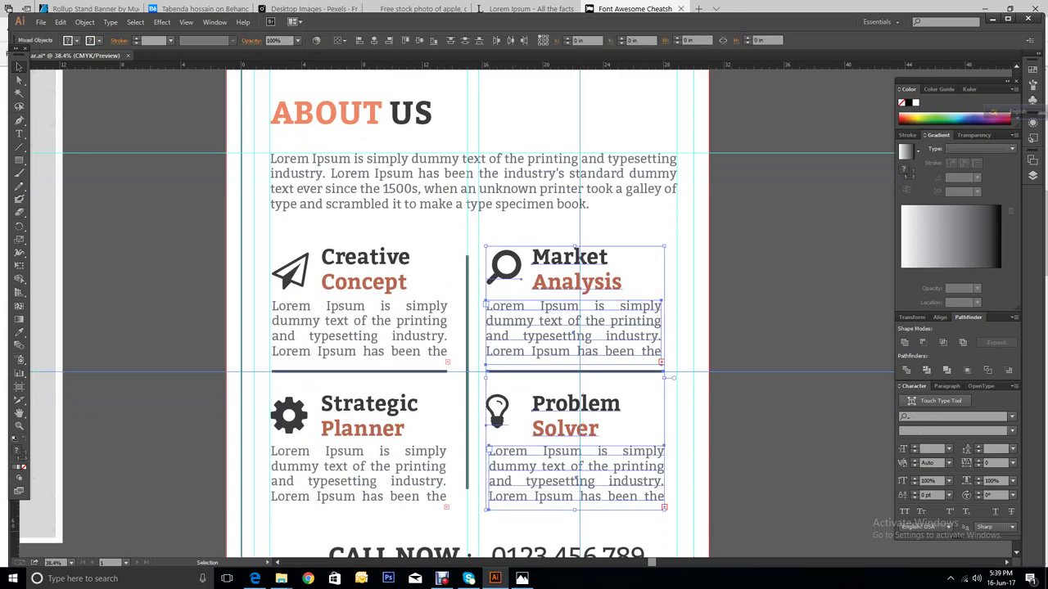
pyautogui.press('Right')
pyautogui.press('Right')
pyautogui.press('Right')
pyautogui.press('Right')
pyautogui.press('Right')
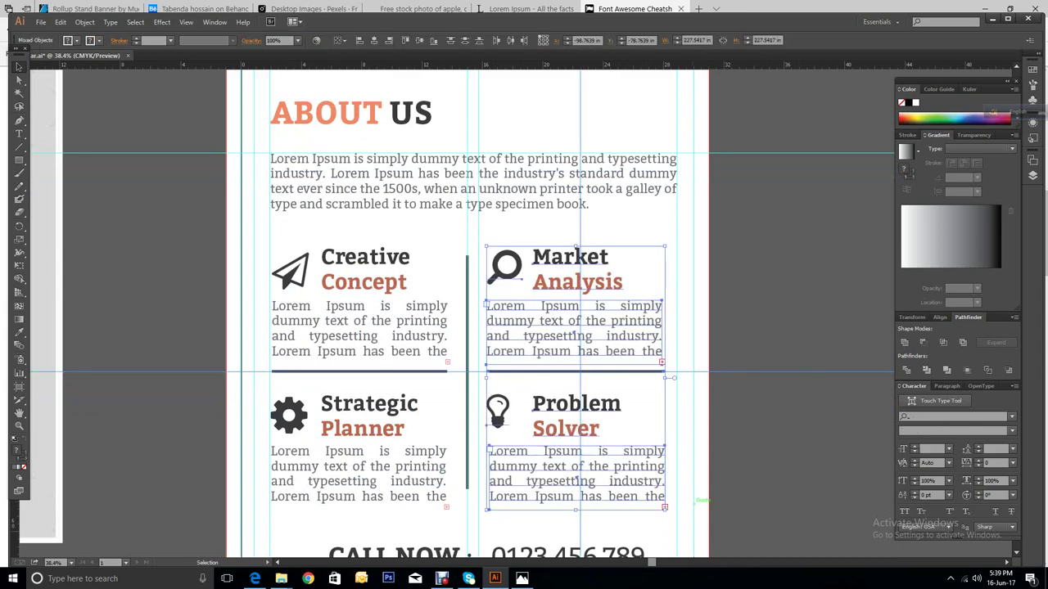
pyautogui.press('Right')
pyautogui.press('Right')
pyautogui.press('Right')
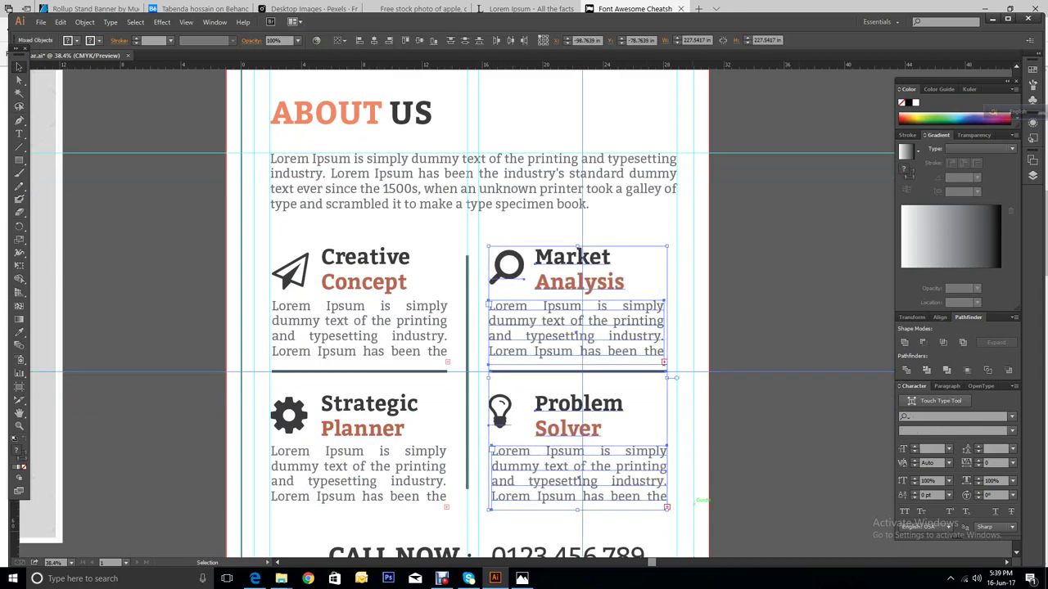
pyautogui.press('Right')
pyautogui.press('Right')
pyautogui.press('Right')
pyautogui.press('Right')
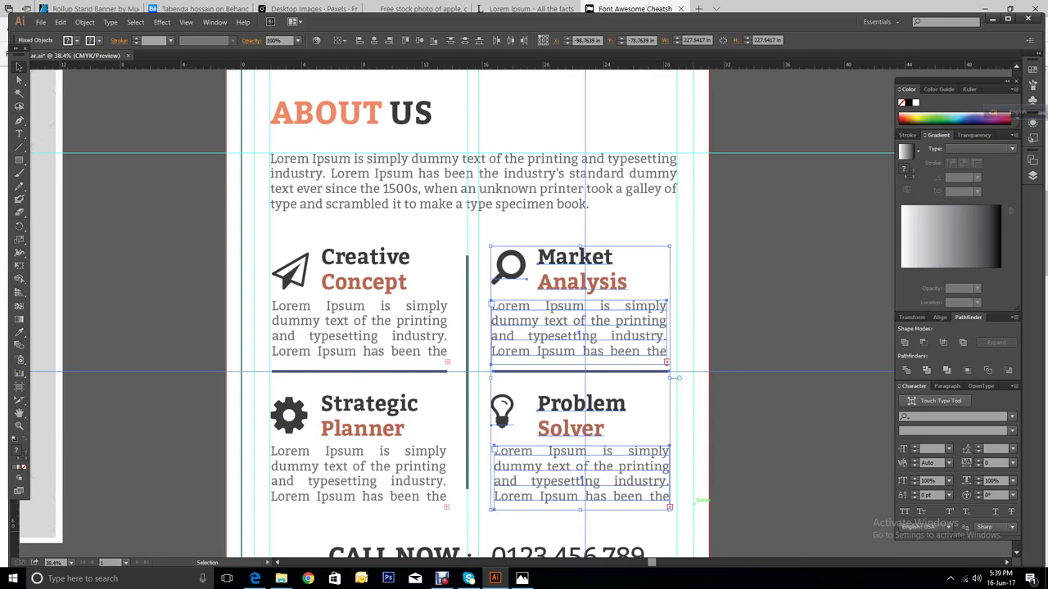
pyautogui.press('Right')
pyautogui.press('Right')
pyautogui.press('Right')
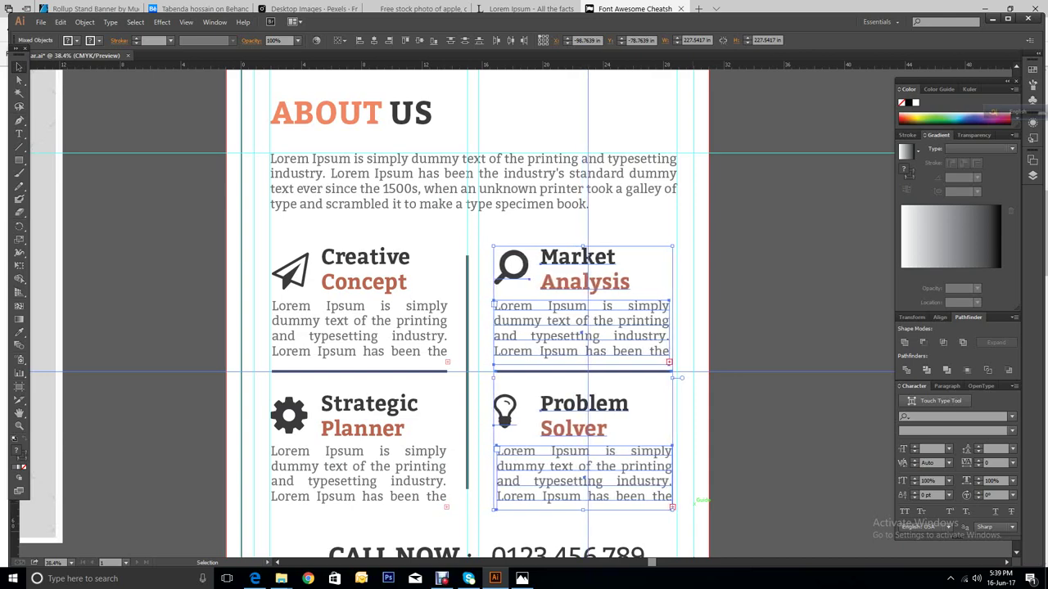
pyautogui.press('Right')
pyautogui.press('Right')
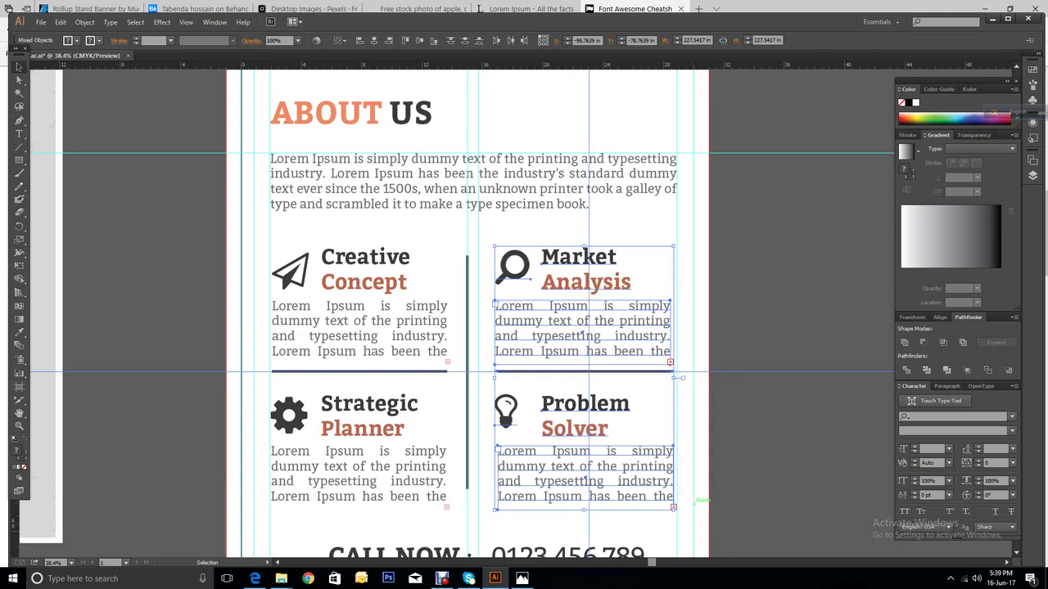
pyautogui.press('Right')
pyautogui.press('Right')
pyautogui.press('Right')
pyautogui.press('Right')
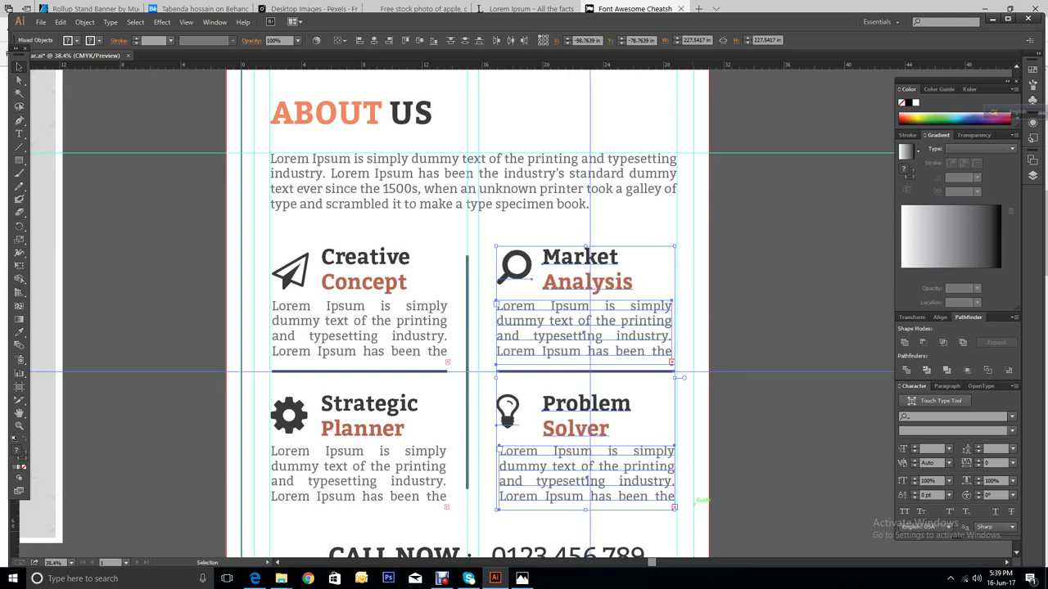
pyautogui.press('Right')
pyautogui.press('Right')
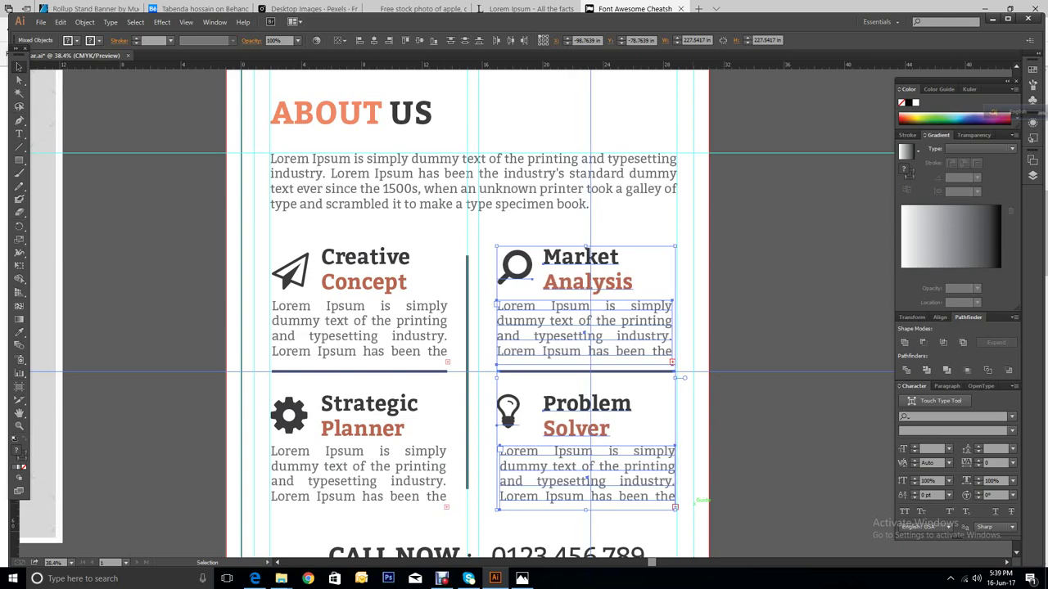
pyautogui.hotkey('ctrl', 'shift', 'a')
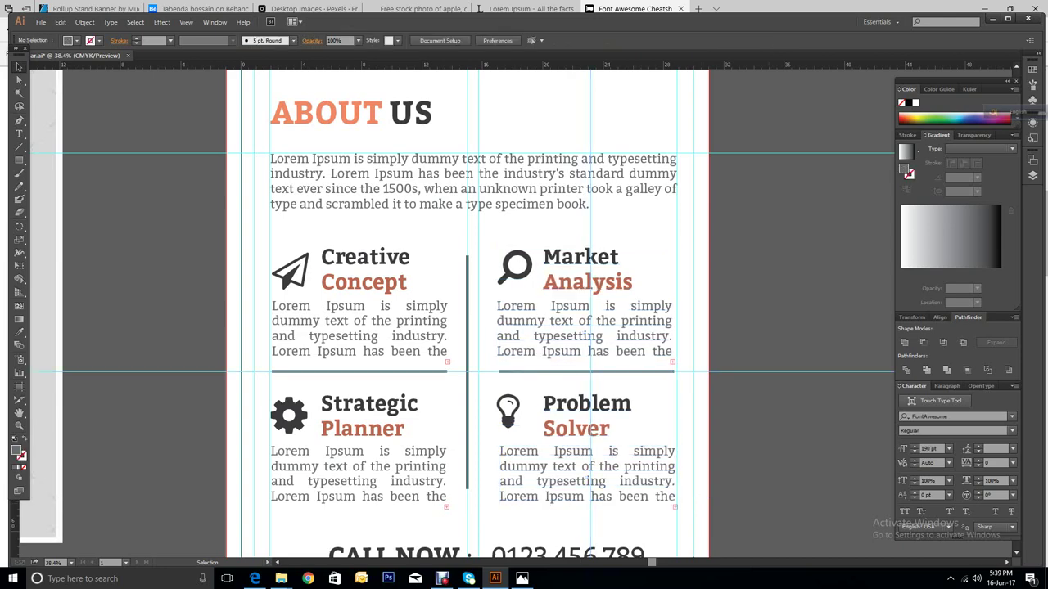
# Step: Move the vertical divider line 0.4 in right to the About Us paragraph's centre, midway between the two service columns
pyautogui.click(473, 189)
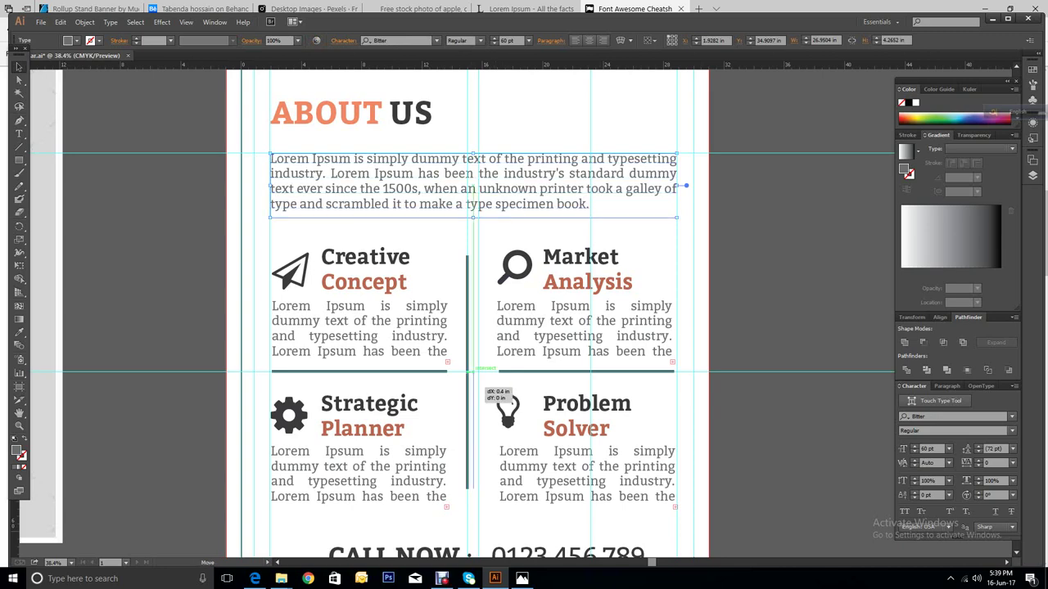
pyautogui.click(472, 383)
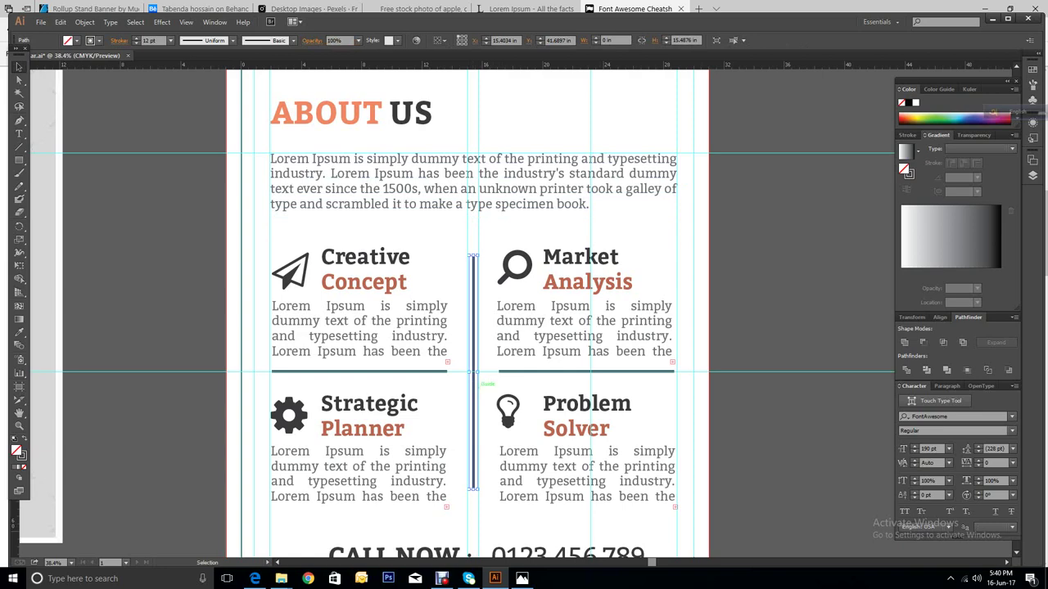
pyautogui.click(479, 384)
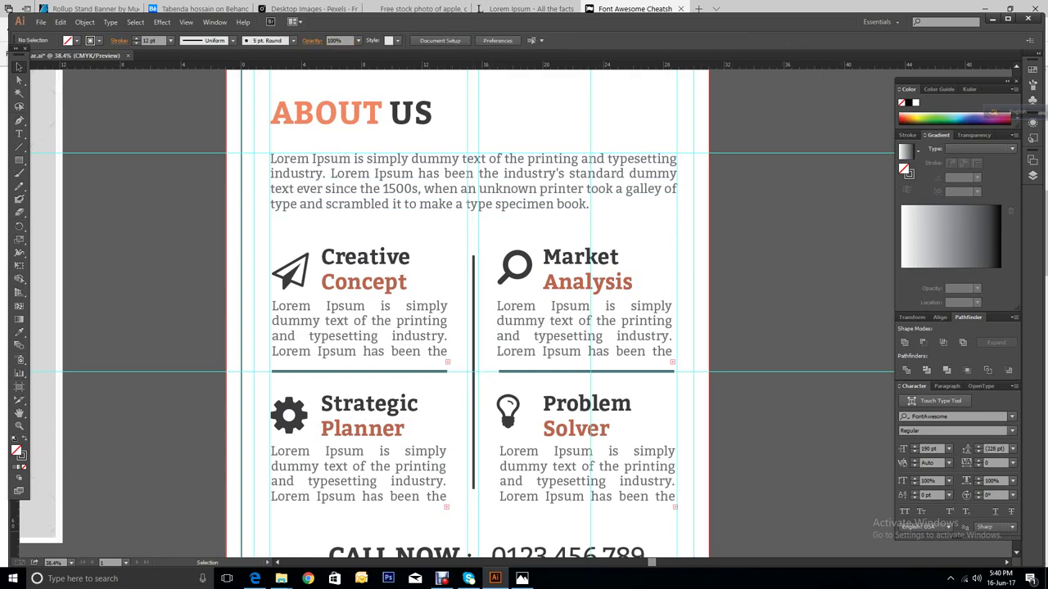
# Step: Switch to the Font Awesome cheatsheet in the browser, search the page for "phone", and copy the fa-phone icon
pyautogui.scroll(-5, 467, 311)
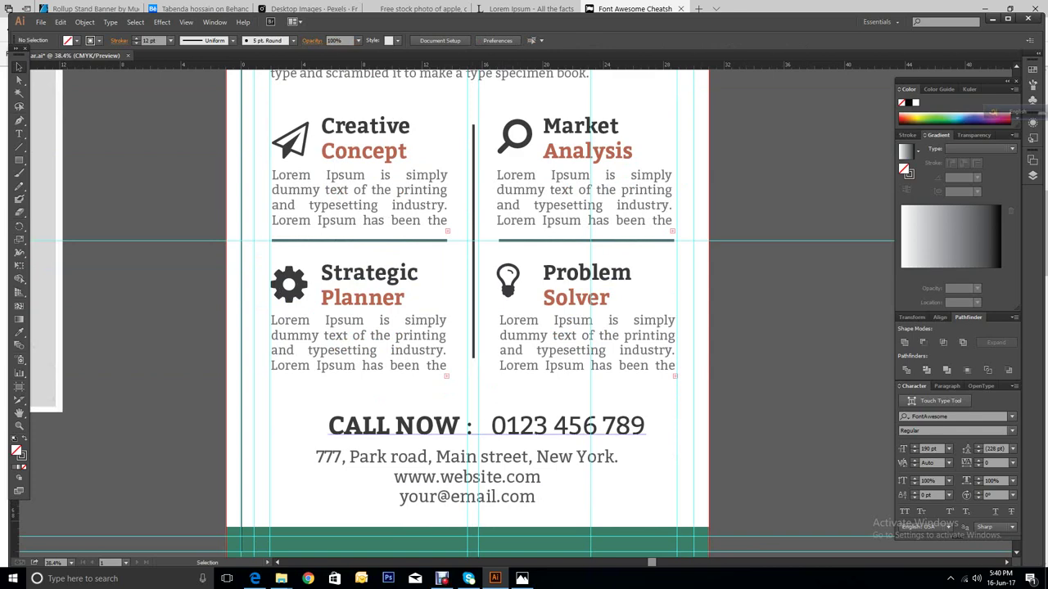
pyautogui.scroll(-3, 466, 311)
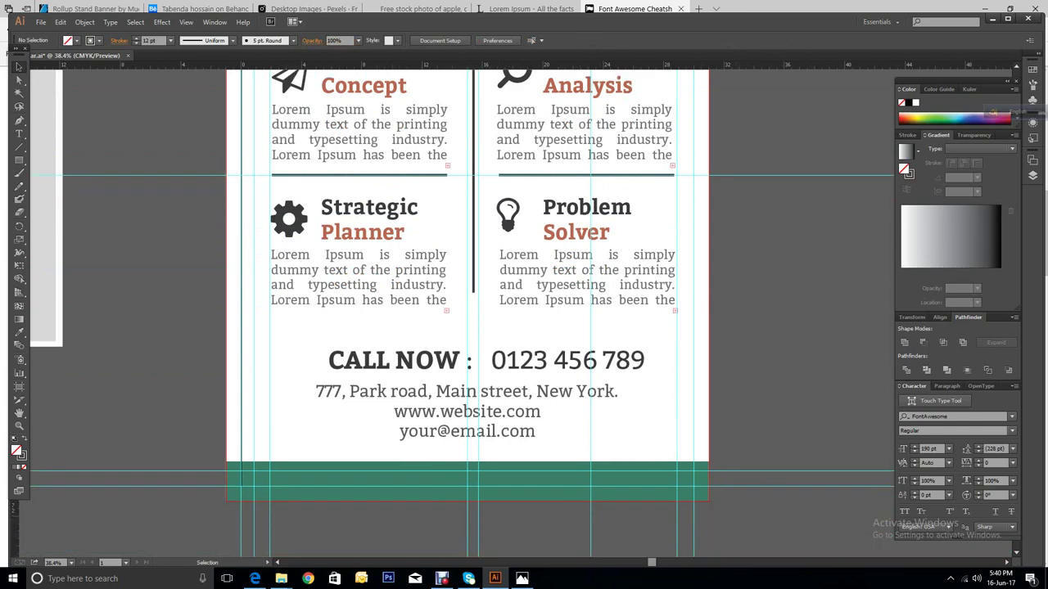
pyautogui.click(254, 578)
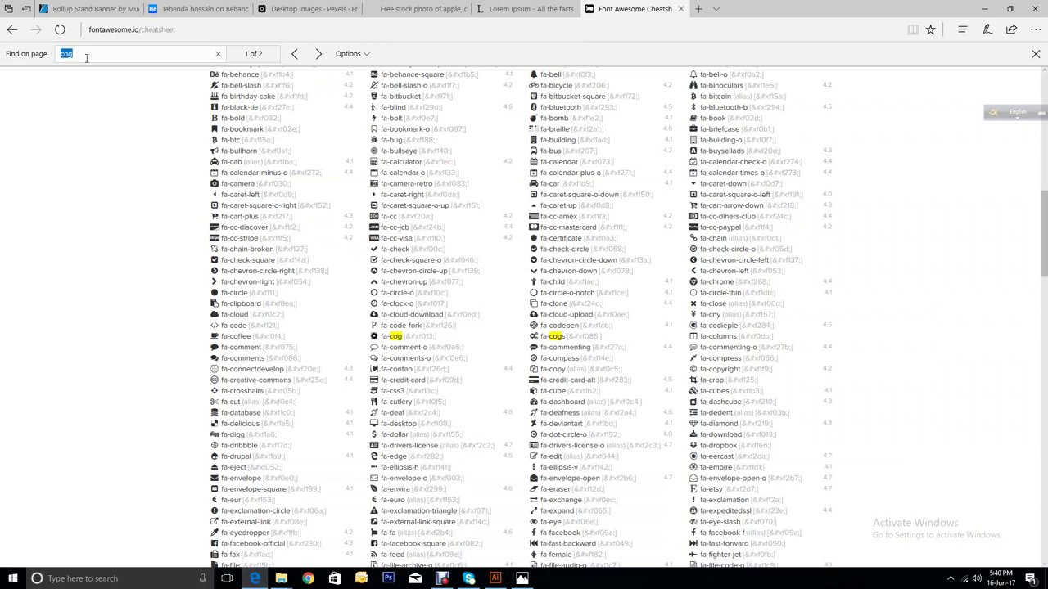
pyautogui.write('phone')
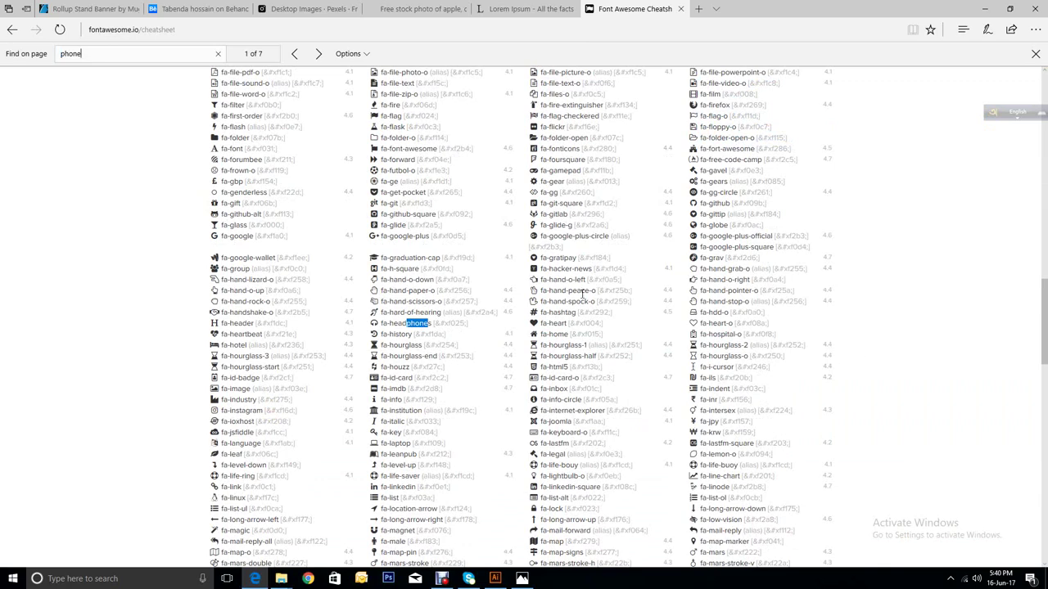
pyautogui.scroll(-4, 583, 294)
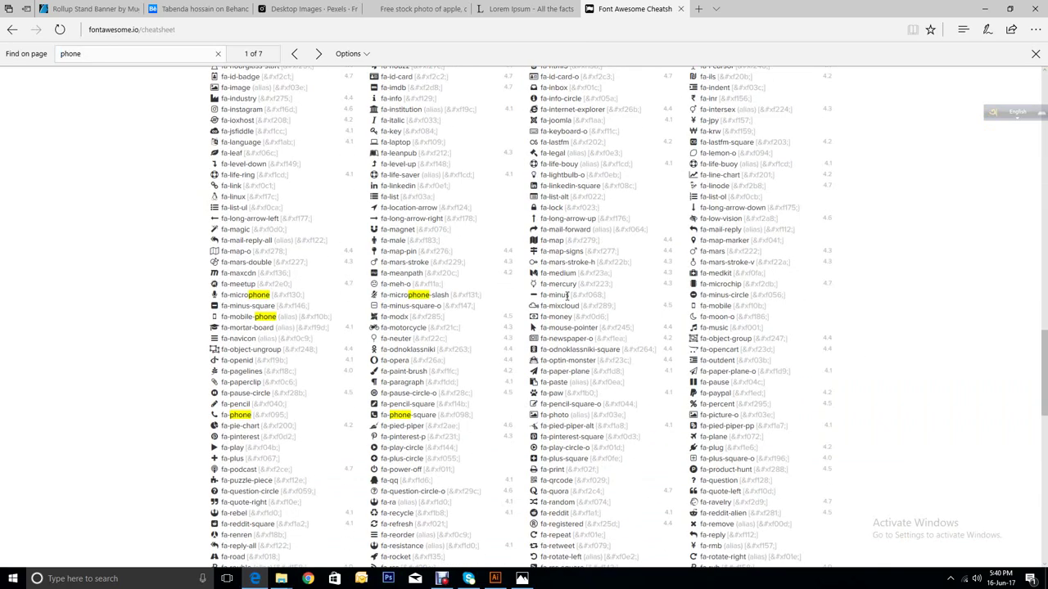
pyautogui.doubleClick(214, 415)
pyautogui.rightClick(213, 416)
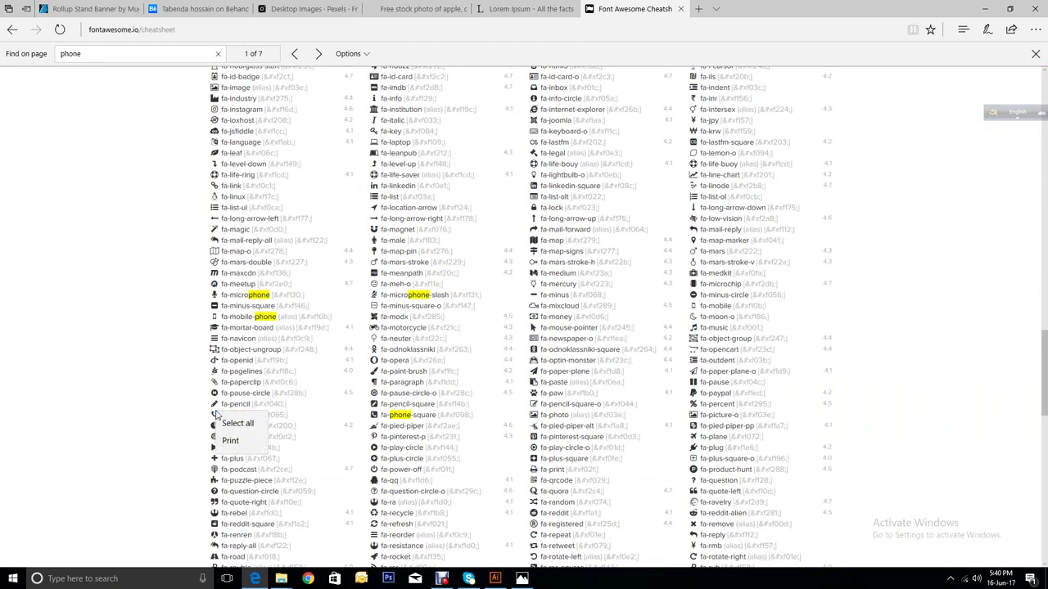
pyautogui.click(218, 415)
pyautogui.doubleClick(220, 415)
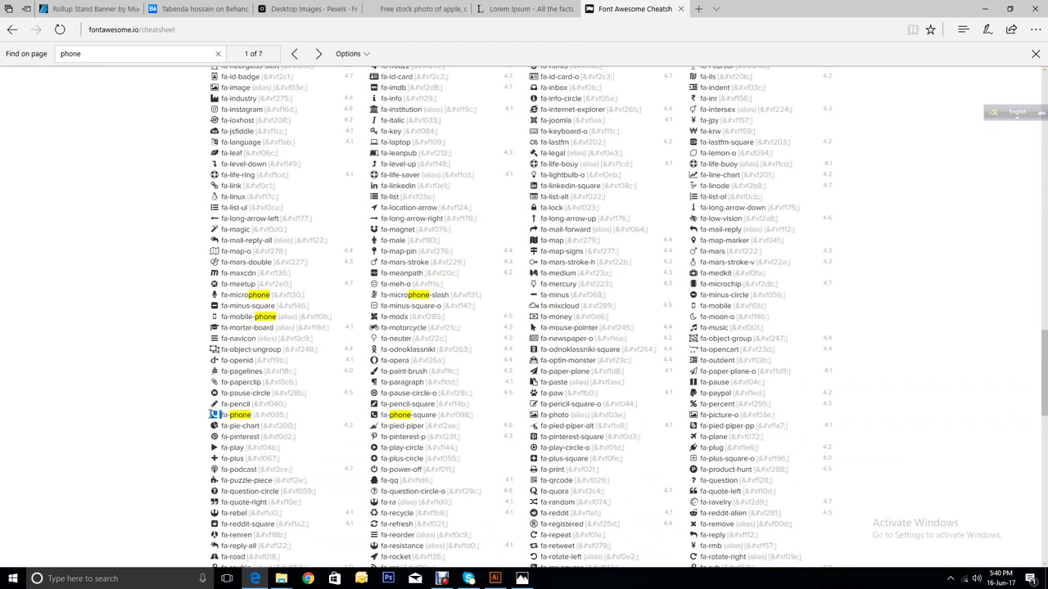
pyautogui.rightClick(218, 415)
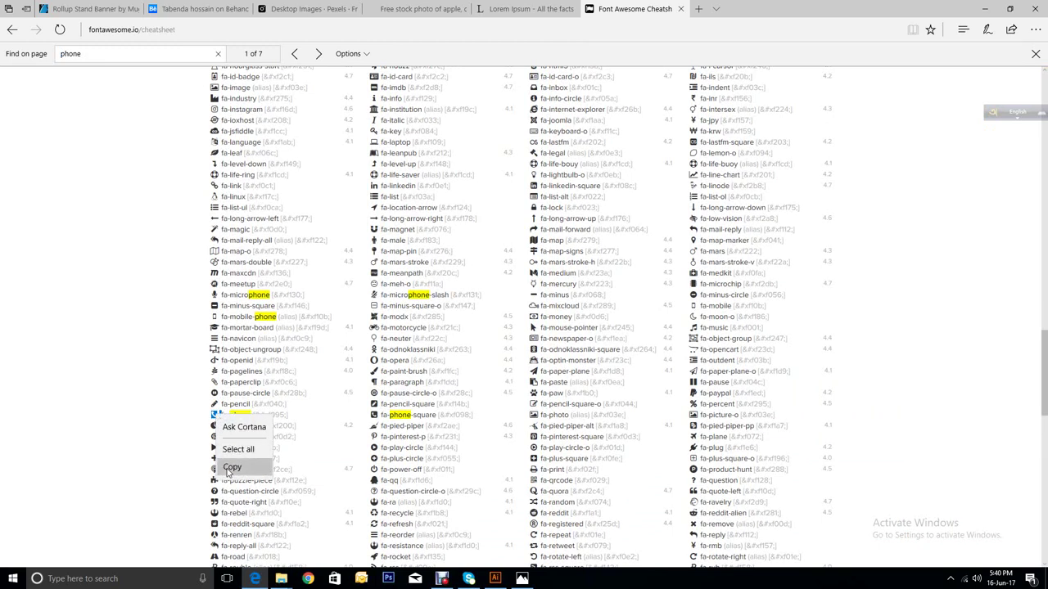
pyautogui.click(230, 468)
# Step: Switch back to the banner document in Illustrator and paste the copied phone icon as new text below the Problem Solver paragraph
pyautogui.click(494, 578)
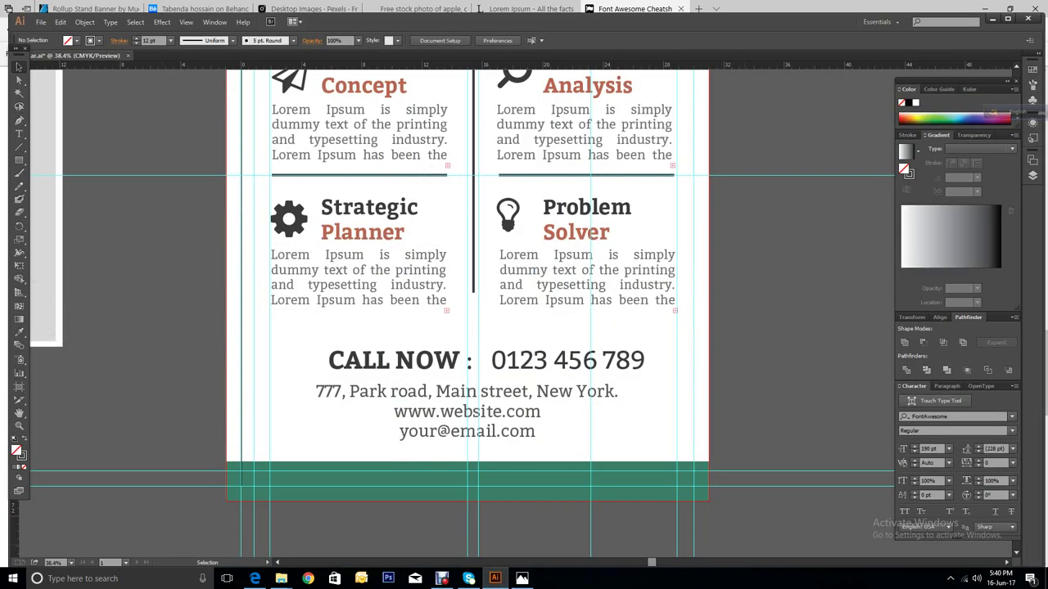
pyautogui.click(487, 361)
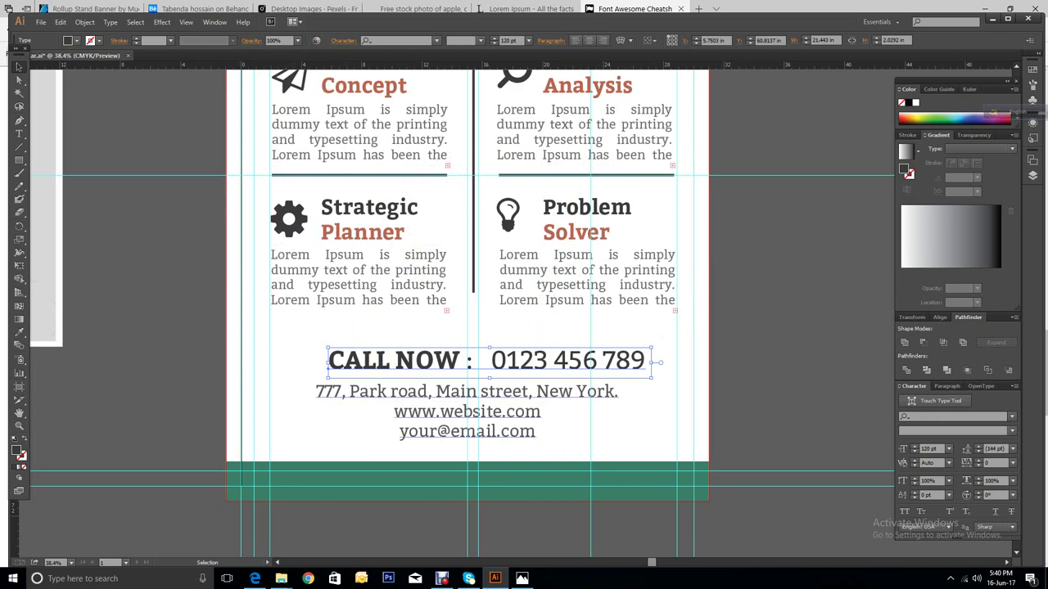
pyautogui.click(47, 246)
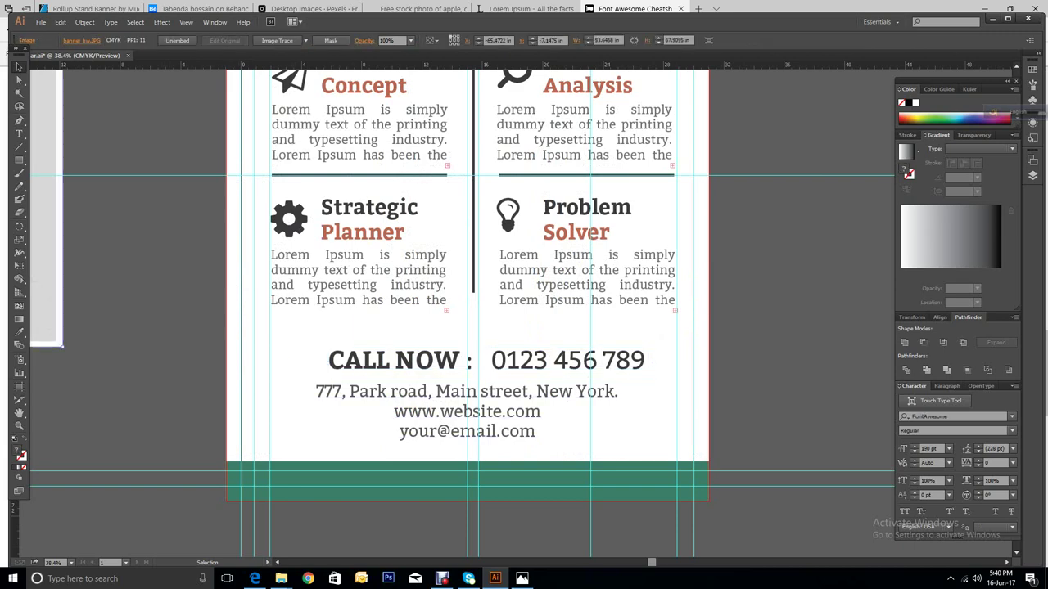
pyautogui.press('t')
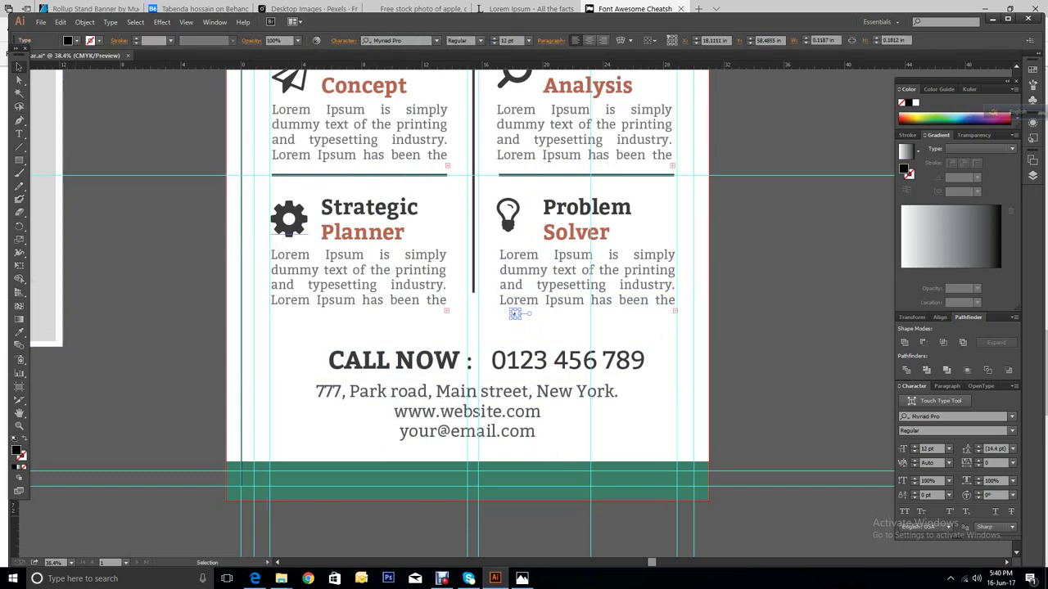
# Step: Check the gear and lightbulb icons' text settings and set the pasted phone icon to 220 pt in FontAwesome
pyautogui.keyDown('ctrl'); pyautogui.click(288, 218); pyautogui.keyUp('ctrl')
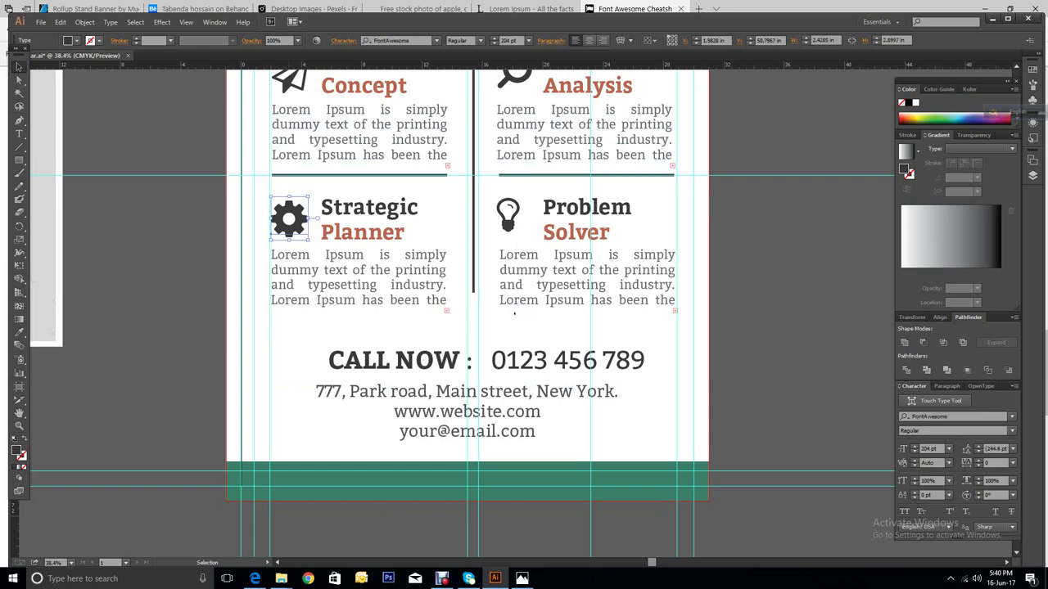
pyautogui.keyDown('ctrl'); pyautogui.click(507, 215); pyautogui.keyUp('ctrl')
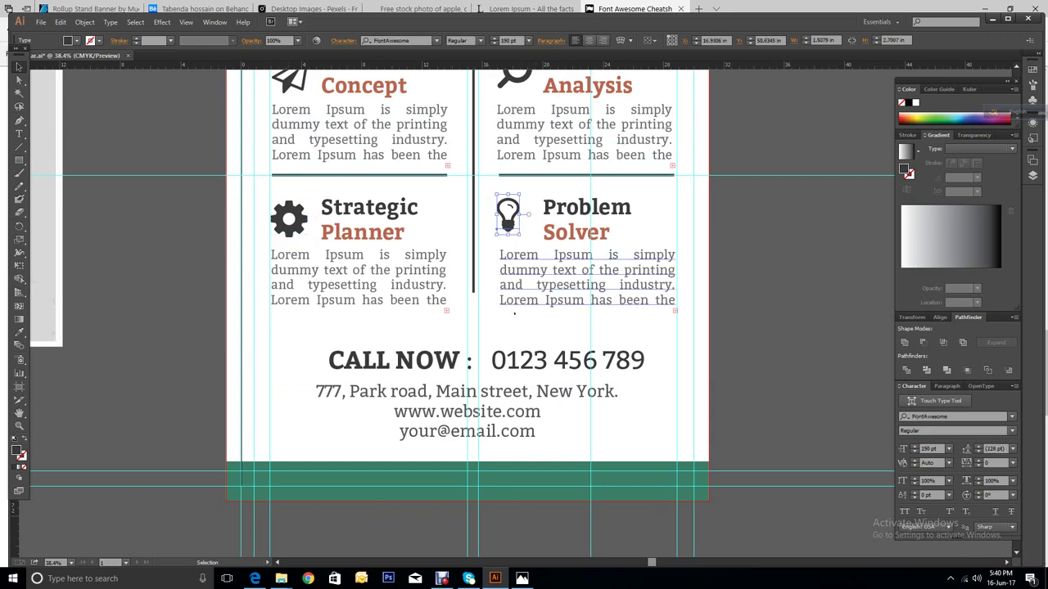
pyautogui.click(515, 313)
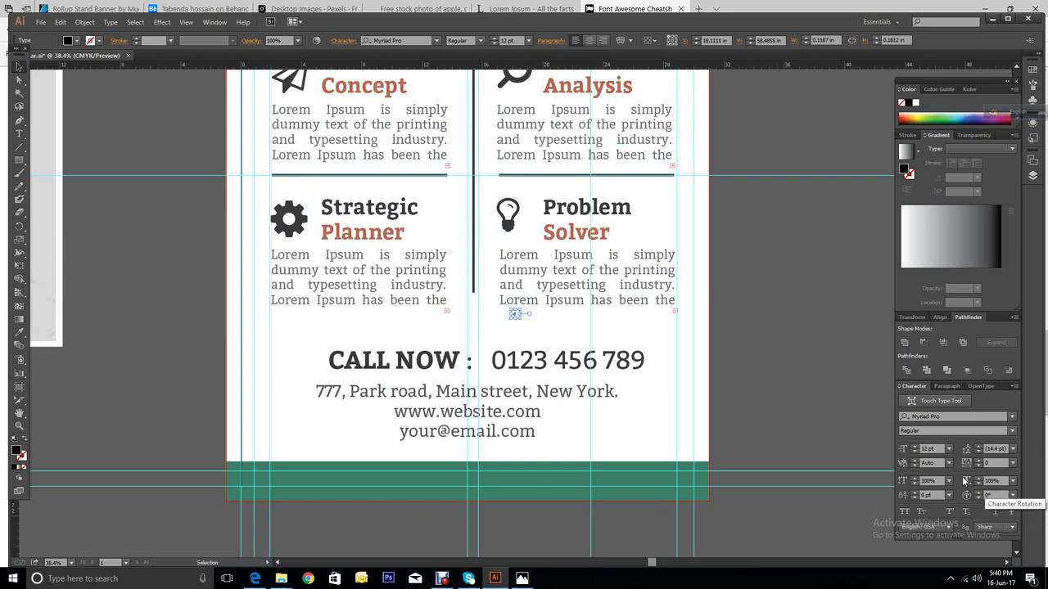
pyautogui.click(932, 450)
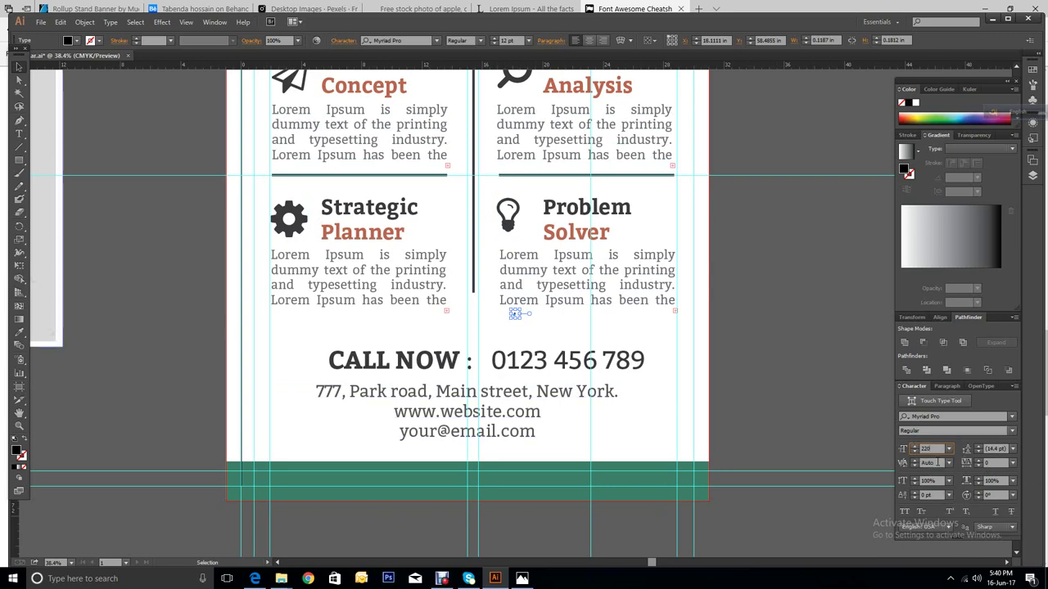
pyautogui.click(937, 462)
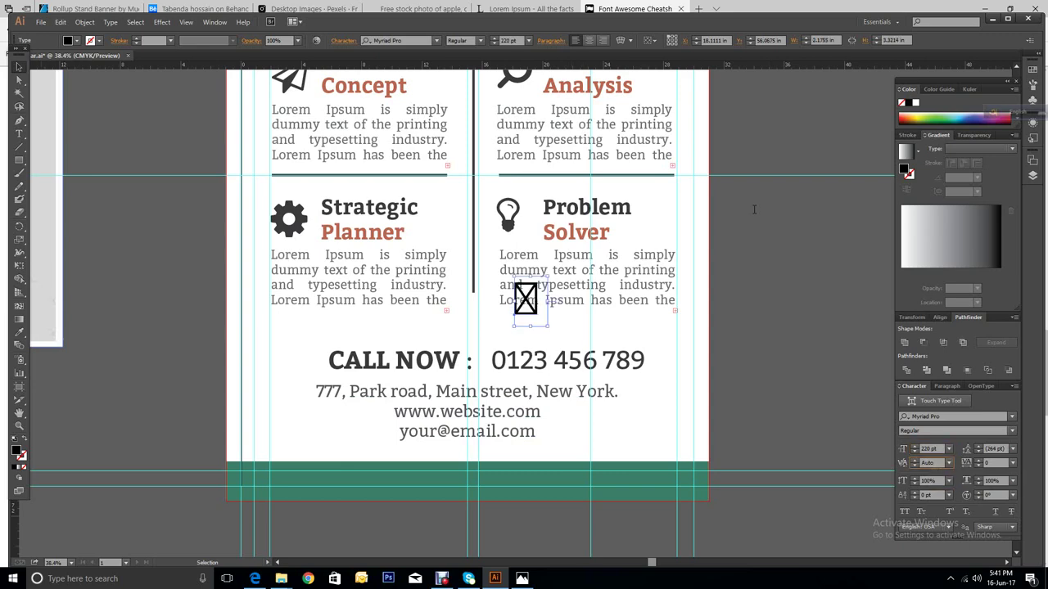
pyautogui.click(437, 41)
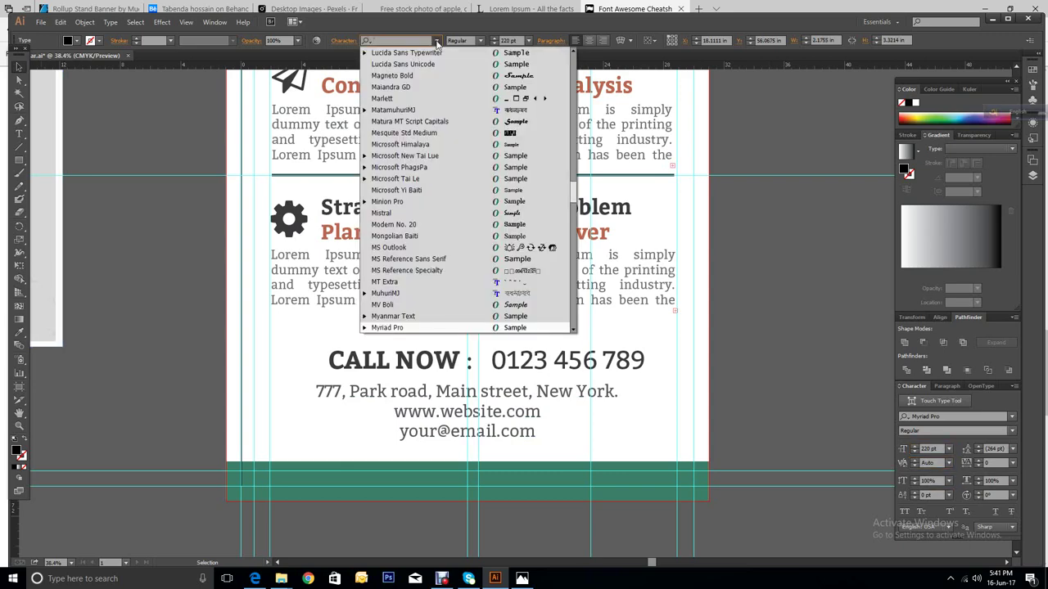
pyautogui.write('f')
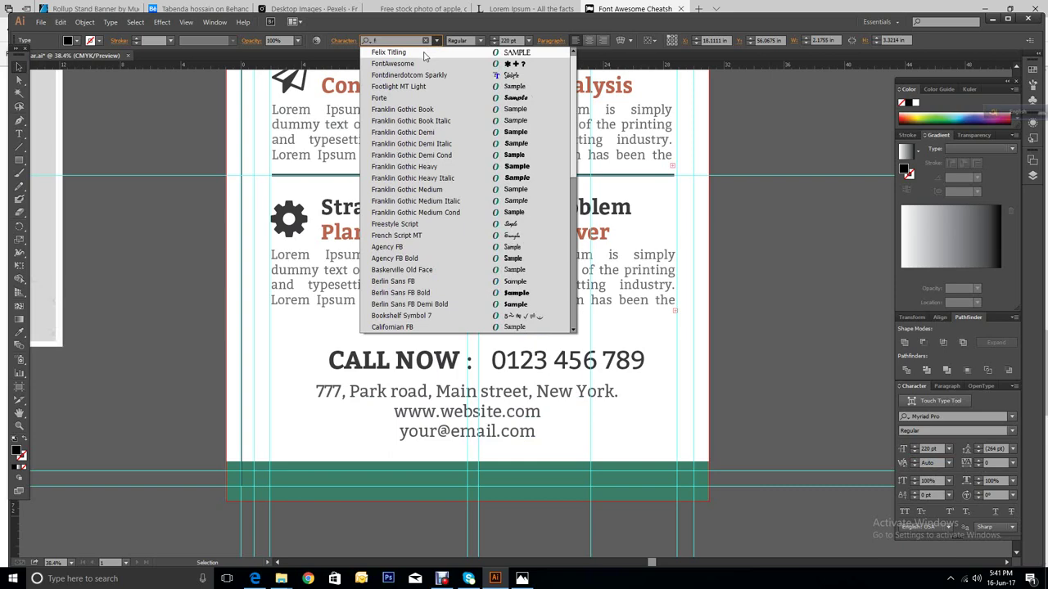
pyautogui.click(401, 65)
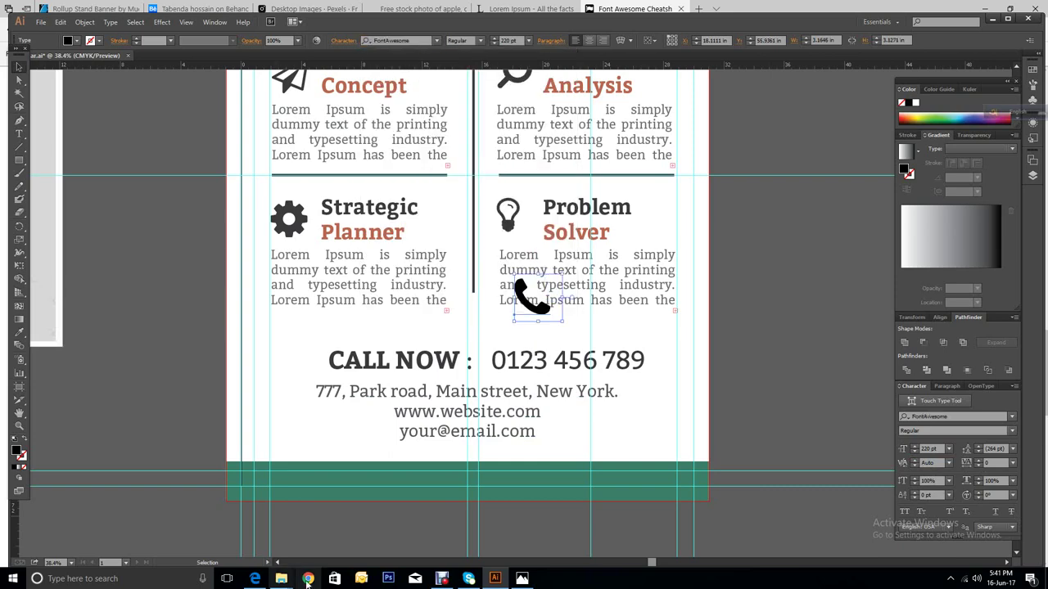
# Step: Compare with the reference banner's contact section and move the phone icon to just before the CALL NOW text
pyautogui.click(278, 562)
pyautogui.moveTo(277, 562); pyautogui.dragTo(277, 562)
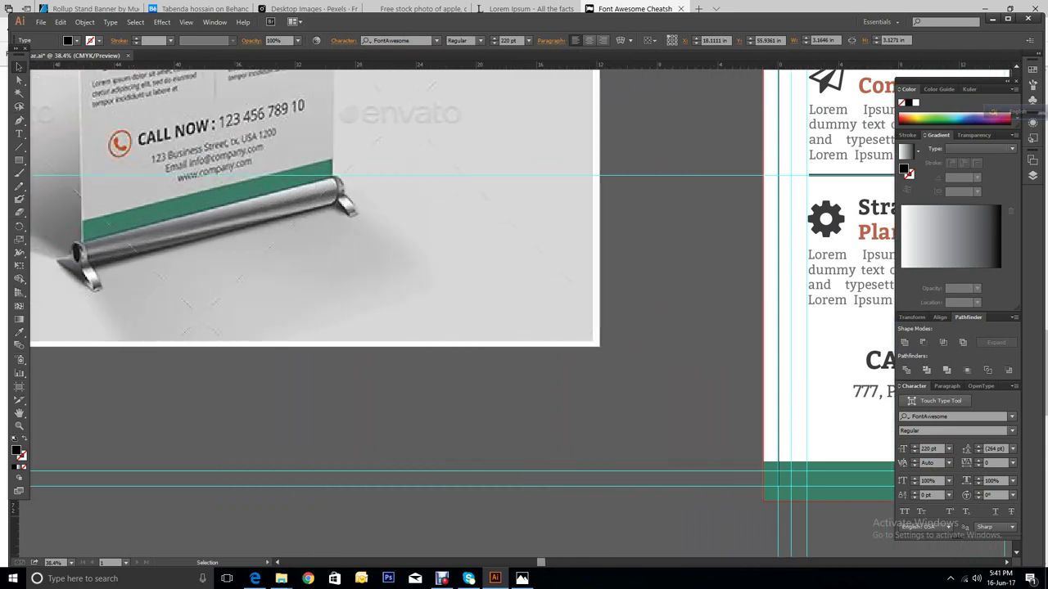
pyautogui.scroll(1, 315, 253)
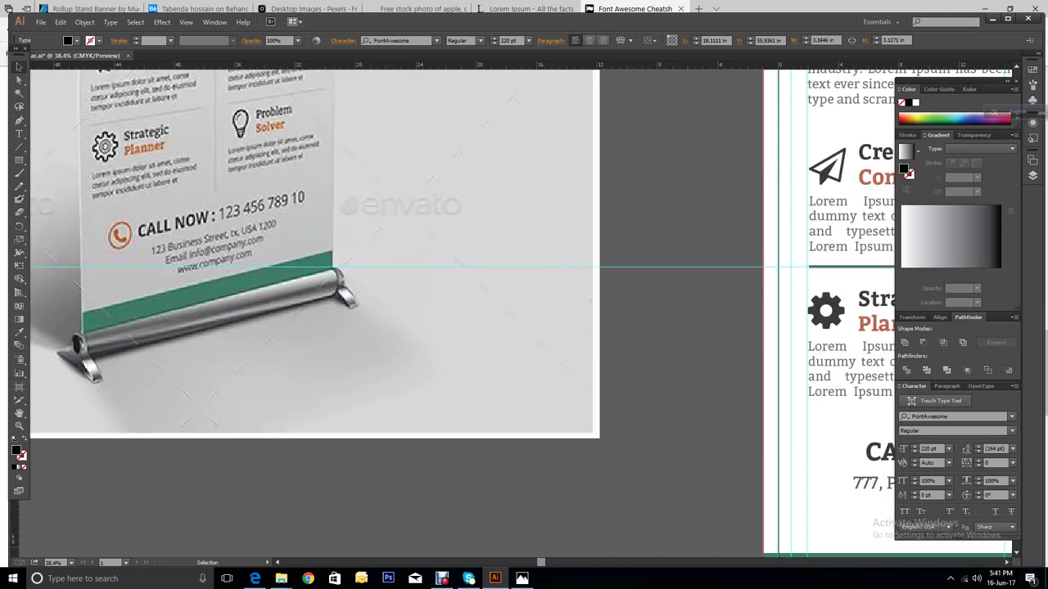
pyautogui.hotkey('ctrl', '-')
pyautogui.hotkey('ctrl', '-')
pyautogui.hotkey('ctrl', '-')
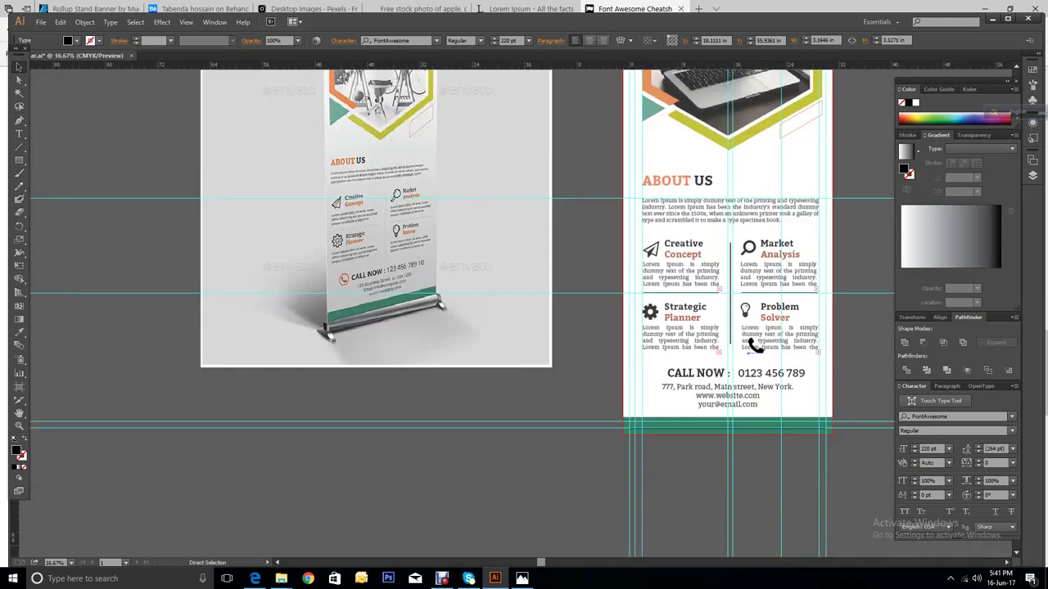
pyautogui.press('v')
pyautogui.click(755, 345)
pyautogui.moveTo(755, 345); pyautogui.dragTo(658, 373)
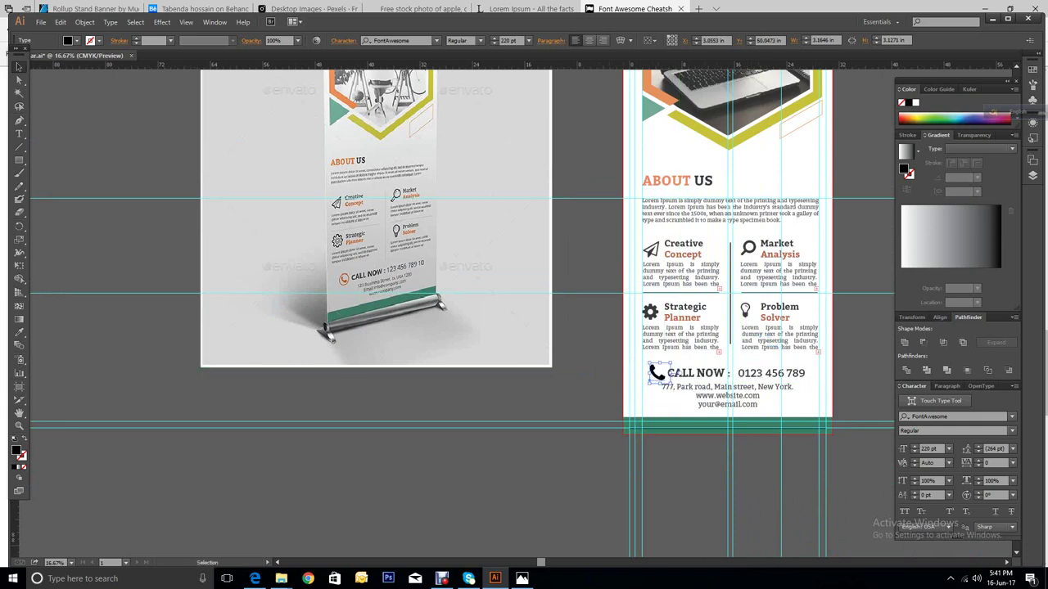
# Step: Reduce the phone icon's font size to 170 pt
pyautogui.click(914, 452)
pyautogui.click(915, 451)
pyautogui.click(914, 452)
pyautogui.click(914, 451)
pyautogui.click(914, 452)
pyautogui.click(914, 452)
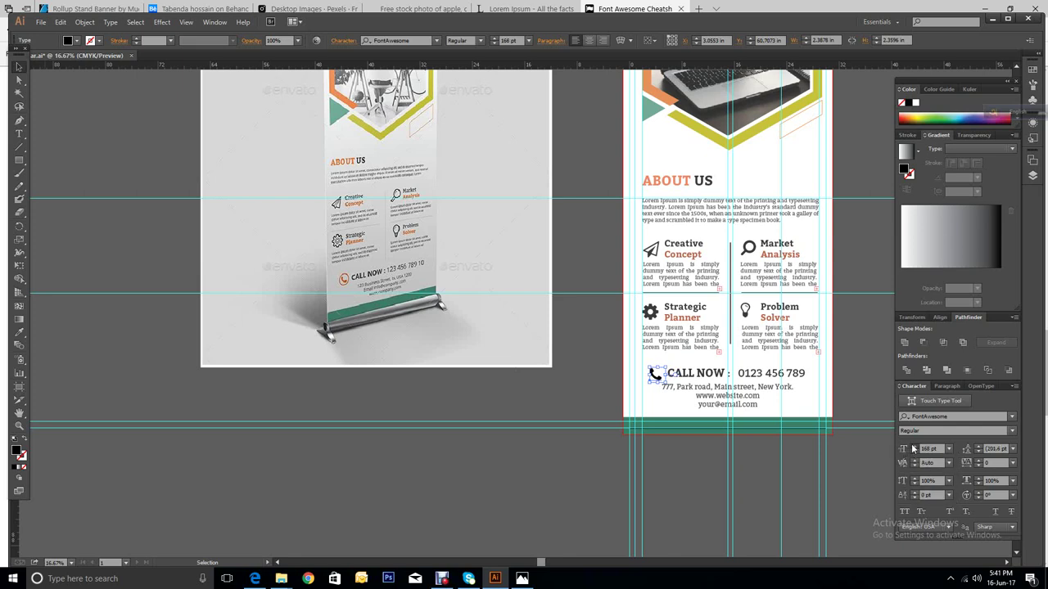
pyautogui.click(914, 446)
# Step: Recolour the phone icon orange by sampling the phone symbol in the reference image with the Eyedropper
pyautogui.click(78, 44)
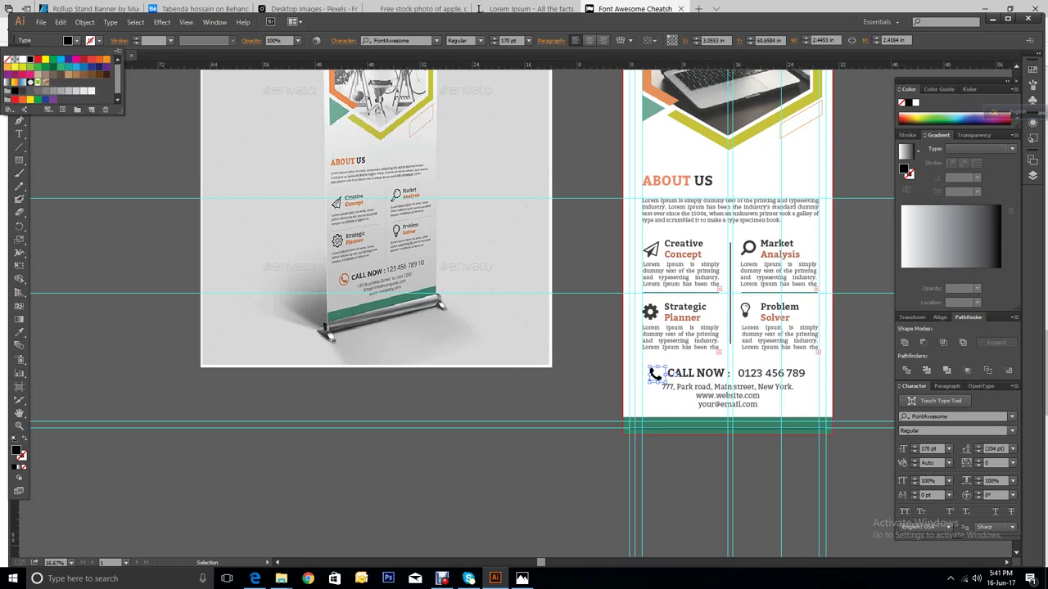
pyautogui.press('Escape')
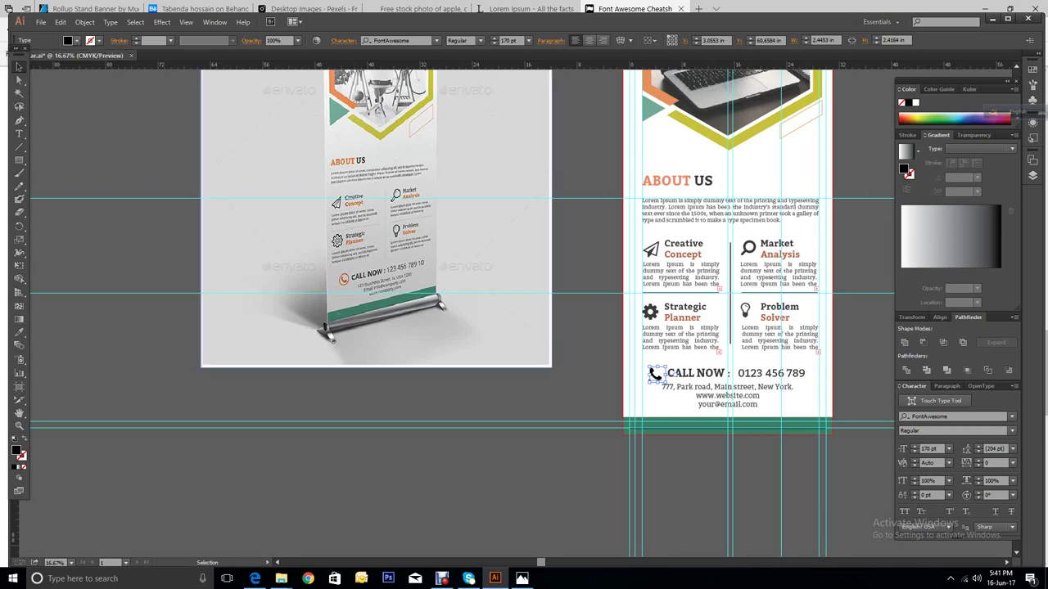
pyautogui.click(20, 333)
pyautogui.click(343, 279)
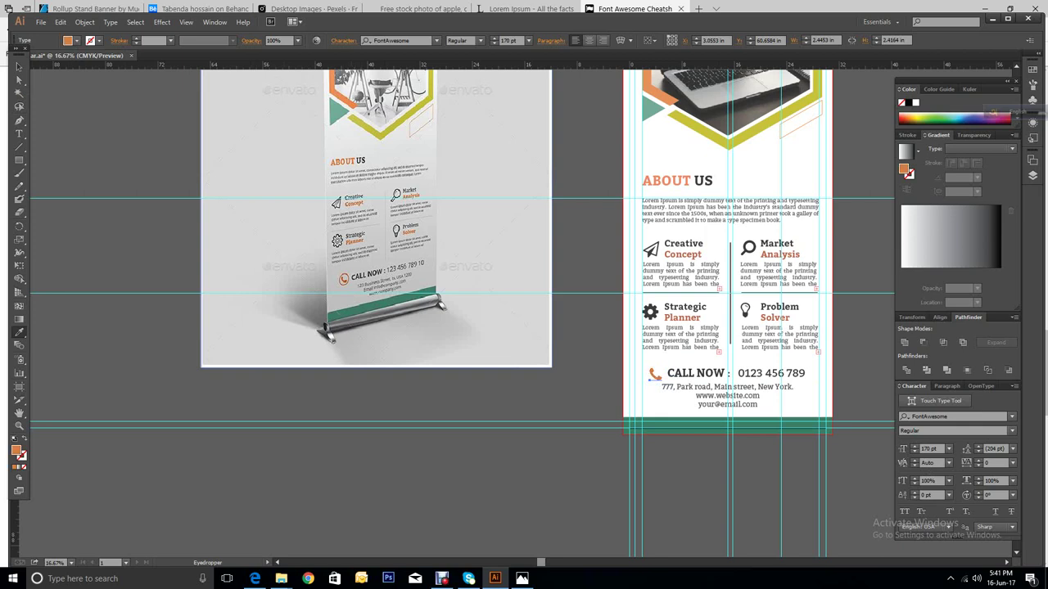
pyautogui.click(13, 70)
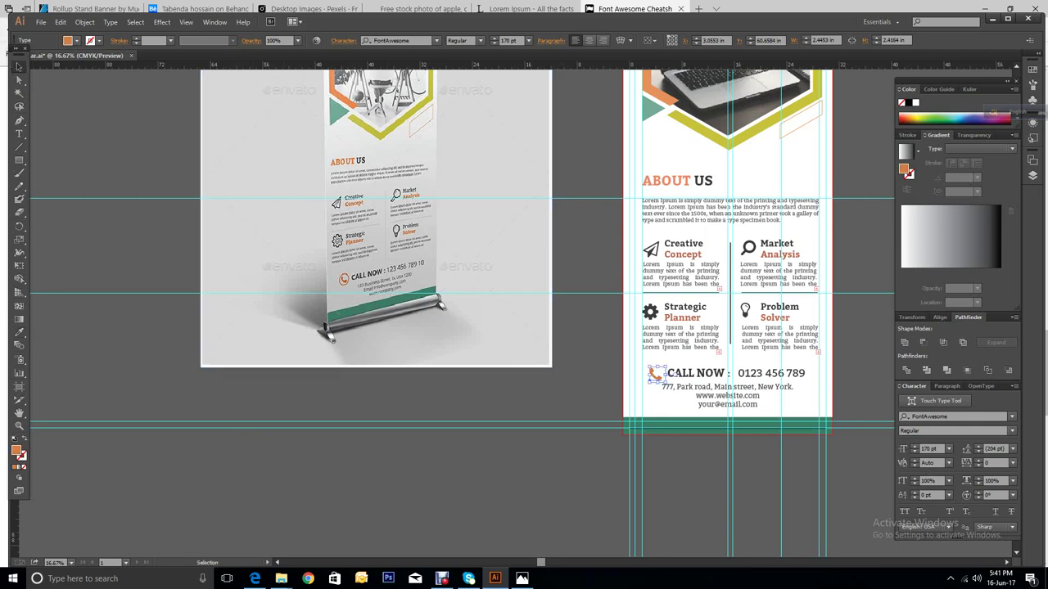
# Step: Draw a circle about 3.5 in wide on the empty canvas beside the reference image and give it an orange 23 pt outline without fill
pyautogui.click(25, 163)
pyautogui.click(25, 164)
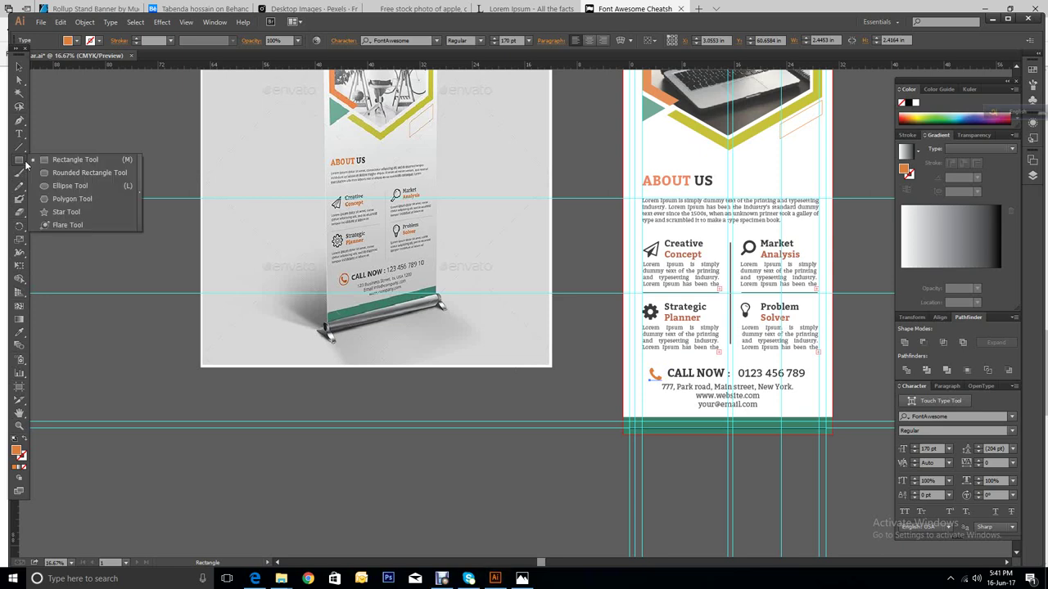
pyautogui.click(69, 186)
pyautogui.moveTo(70, 344); pyautogui.dragTo(92, 366)
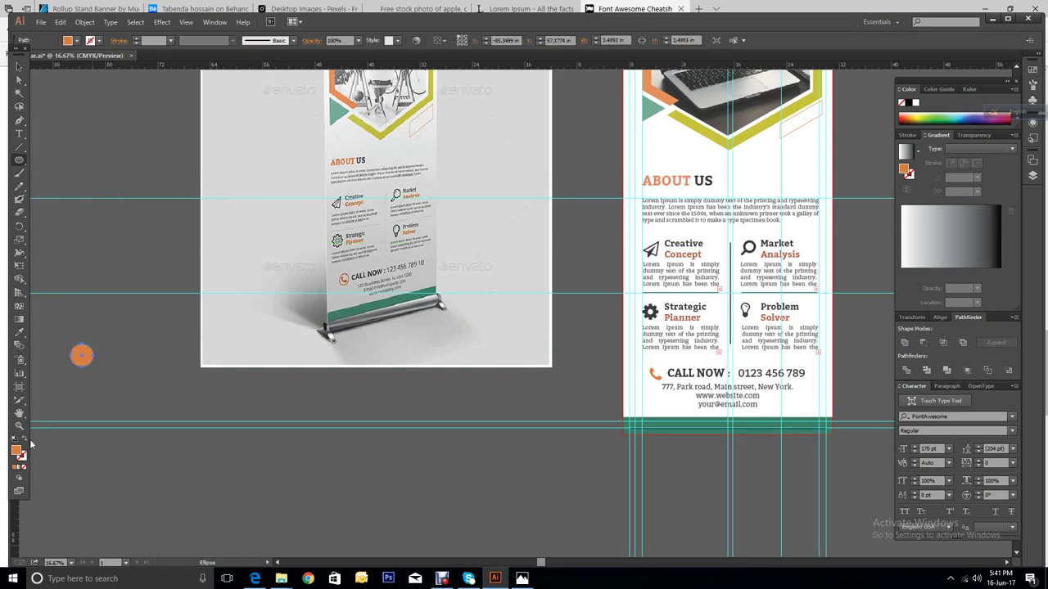
pyautogui.hotkey('shift', 'x')
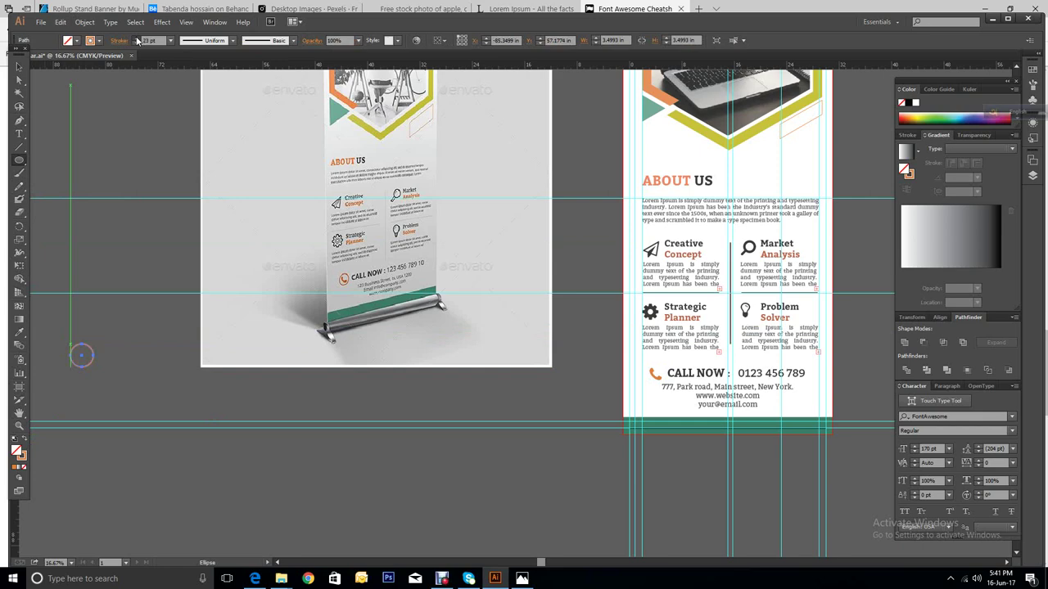
pyautogui.click(18, 67)
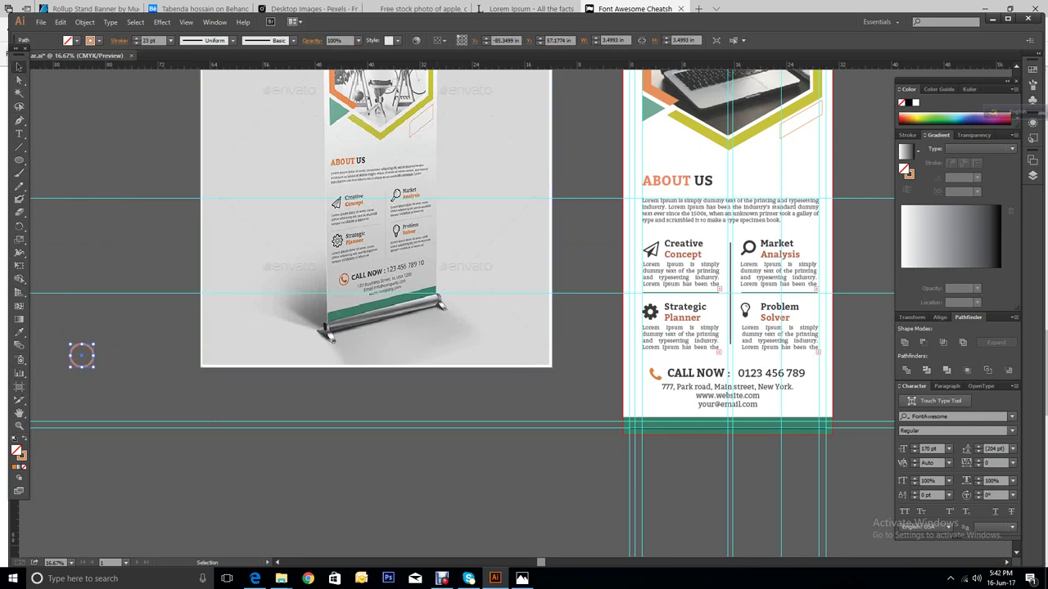
# Step: Move the phone icon into the orange ring and align both objects' centres horizontally and vertically
pyautogui.moveTo(655, 373); pyautogui.dragTo(98, 368)
pyautogui.hotkey('ctrl', 'shift', 'a')
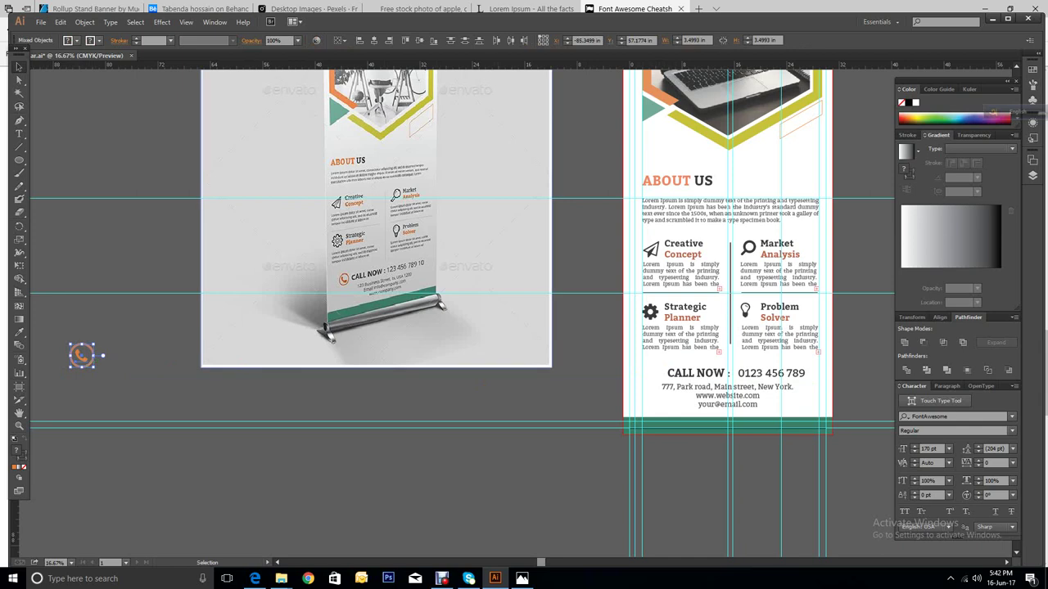
pyautogui.click(373, 39)
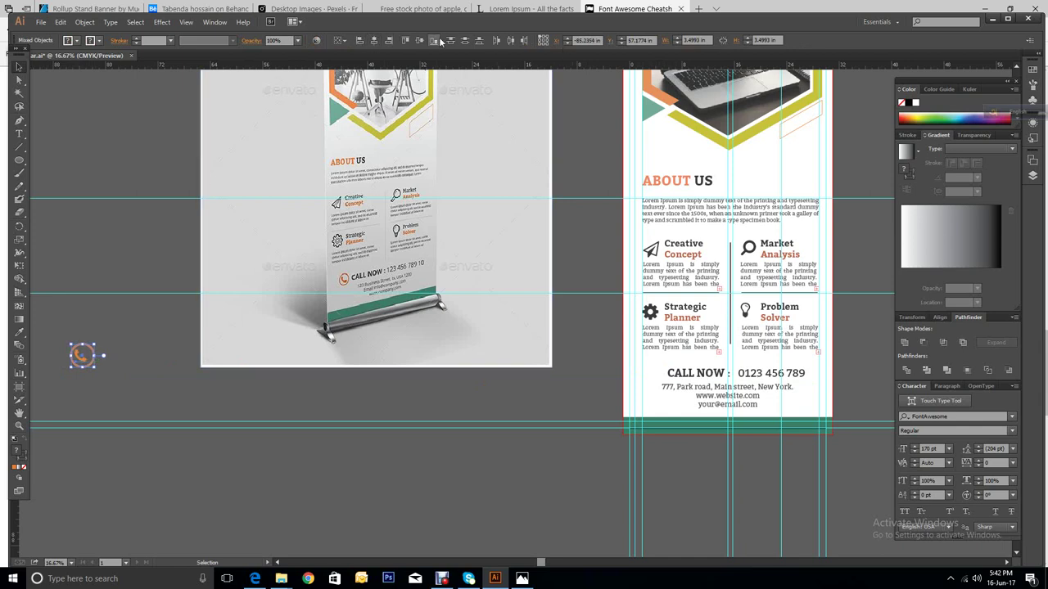
pyautogui.click(421, 41)
pyautogui.hotkey('ctrl', 'shift', 'a')
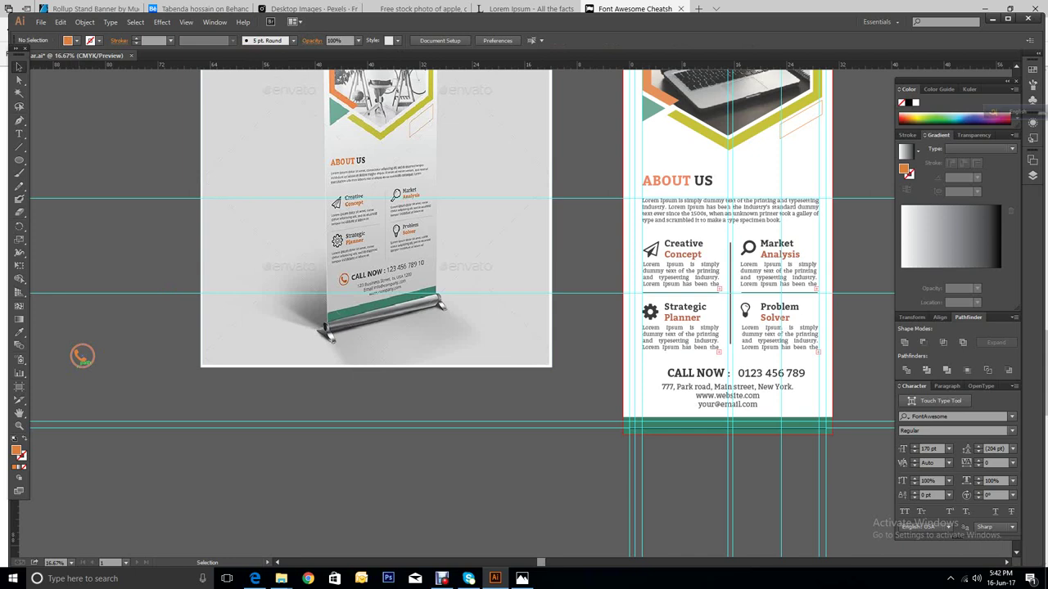
# Step: Undo the last moves of the orange ring around the phone icon
pyautogui.click(82, 356)
pyautogui.rightClick(128, 350)
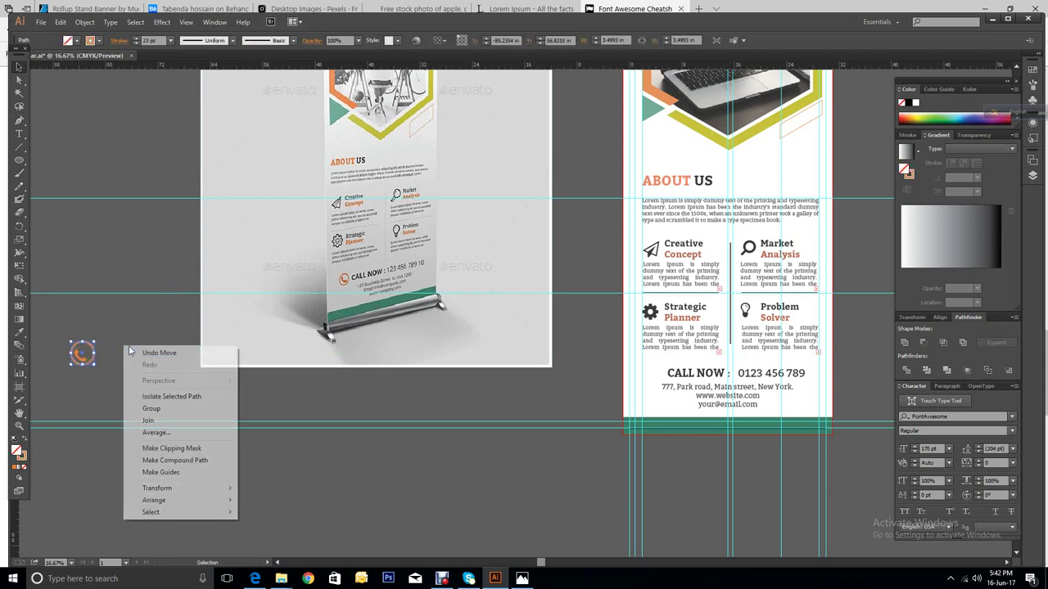
pyautogui.click(158, 353)
pyautogui.rightClick(138, 349)
pyautogui.click(163, 354)
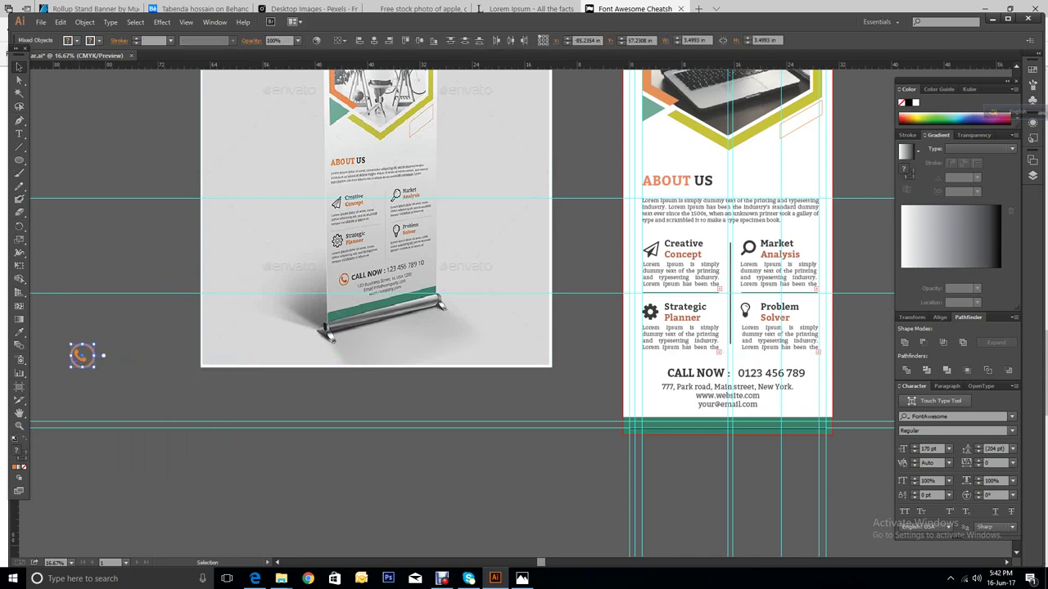
pyautogui.rightClick(137, 350)
pyautogui.click(152, 356)
pyautogui.rightClick(138, 351)
pyautogui.click(146, 356)
pyautogui.rightClick(146, 356)
pyautogui.click(151, 355)
pyautogui.hotkey('ctrl', 'shift', 'a')
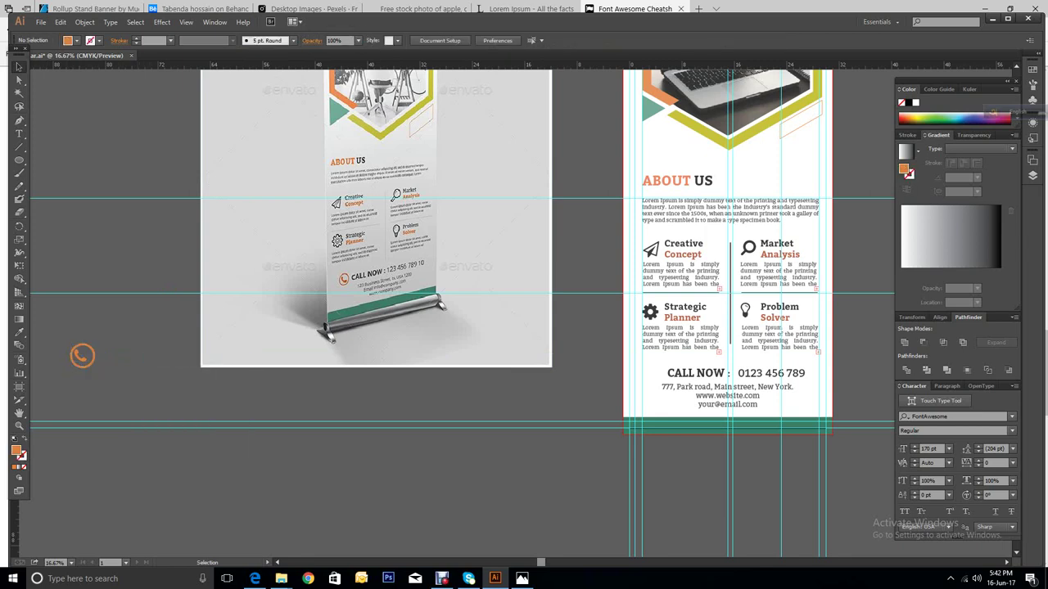
# Step: Undo the orange ring's last changes and place the phone icon by eye in the ring's centre
pyautogui.hotkey('ctrl', 'z')
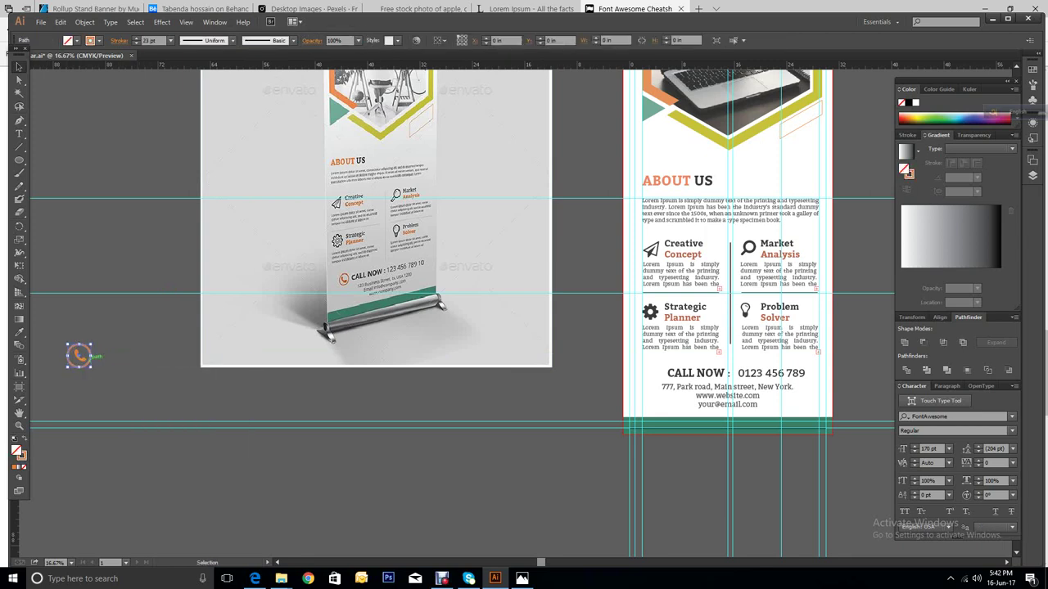
pyautogui.hotkey('ctrl', 'z')
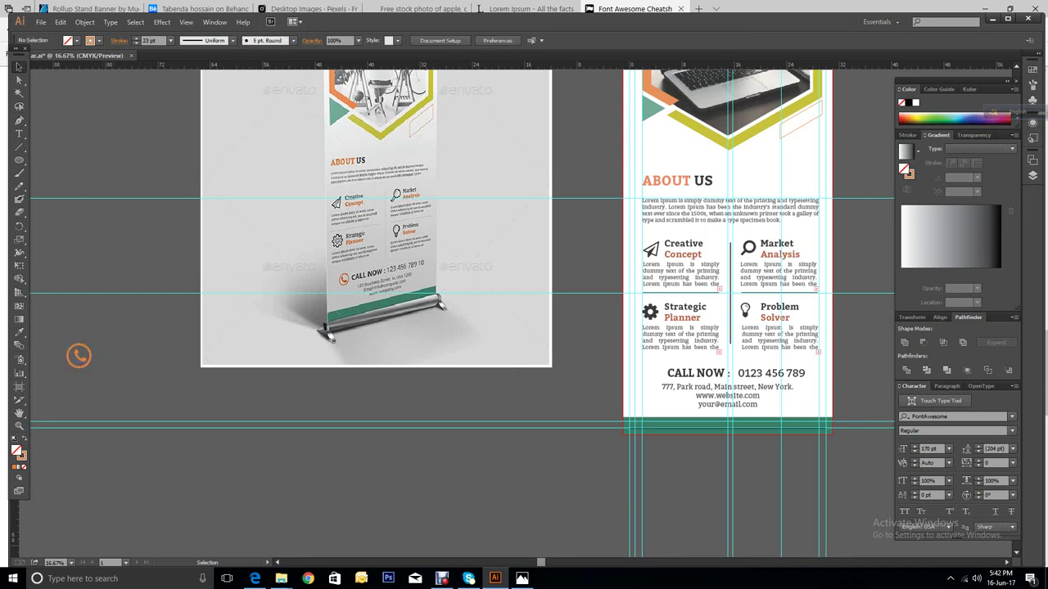
pyautogui.click(80, 355)
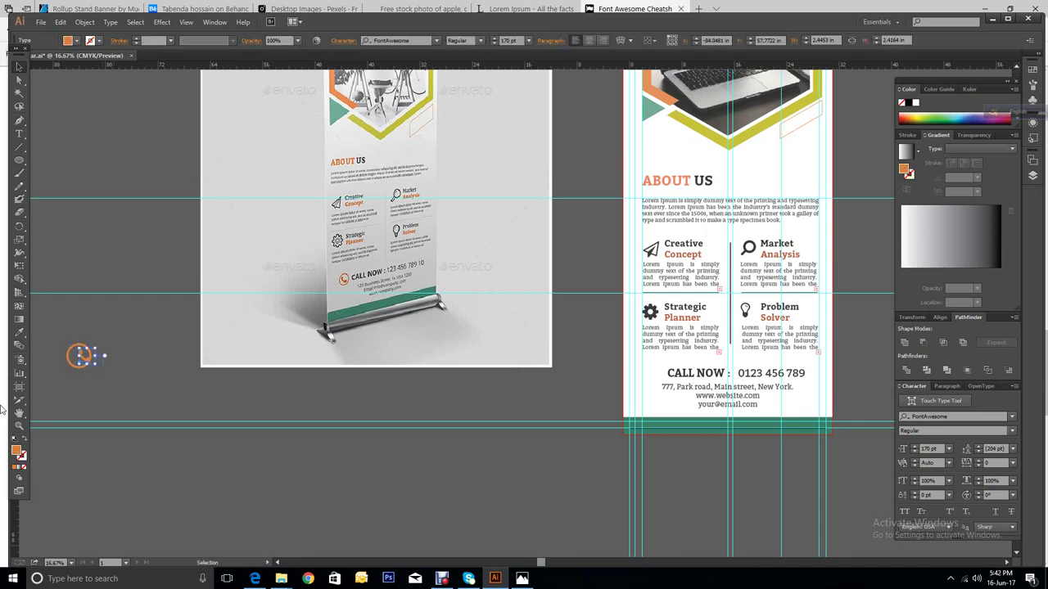
pyautogui.click(19, 426)
pyautogui.moveTo(59, 337); pyautogui.dragTo(112, 382)
pyautogui.press('v')
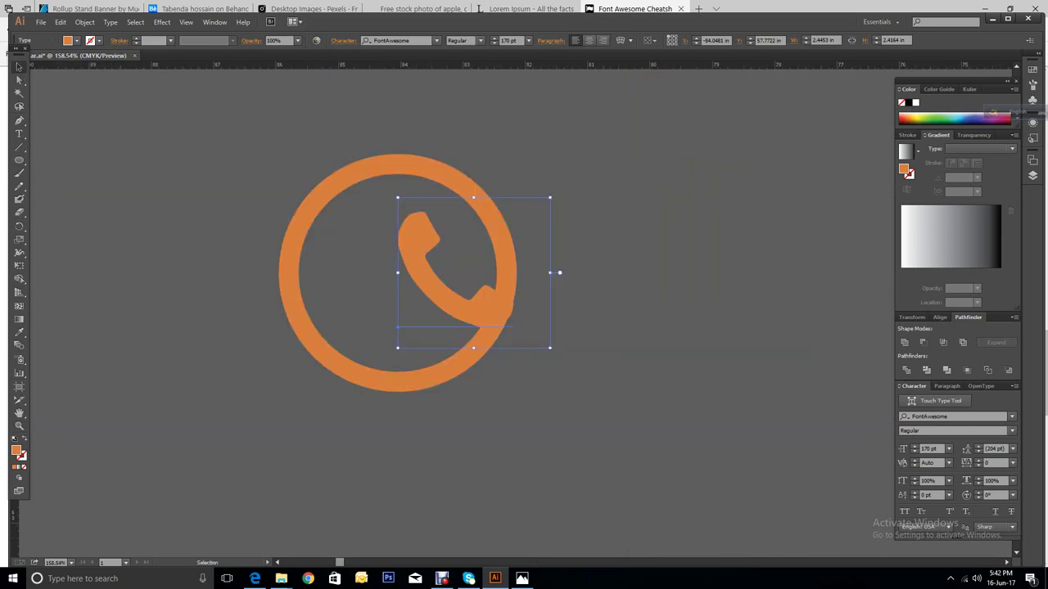
pyautogui.moveTo(469, 305); pyautogui.dragTo(417, 298)
pyautogui.hotkey('ctrl', 'shift', 'a')
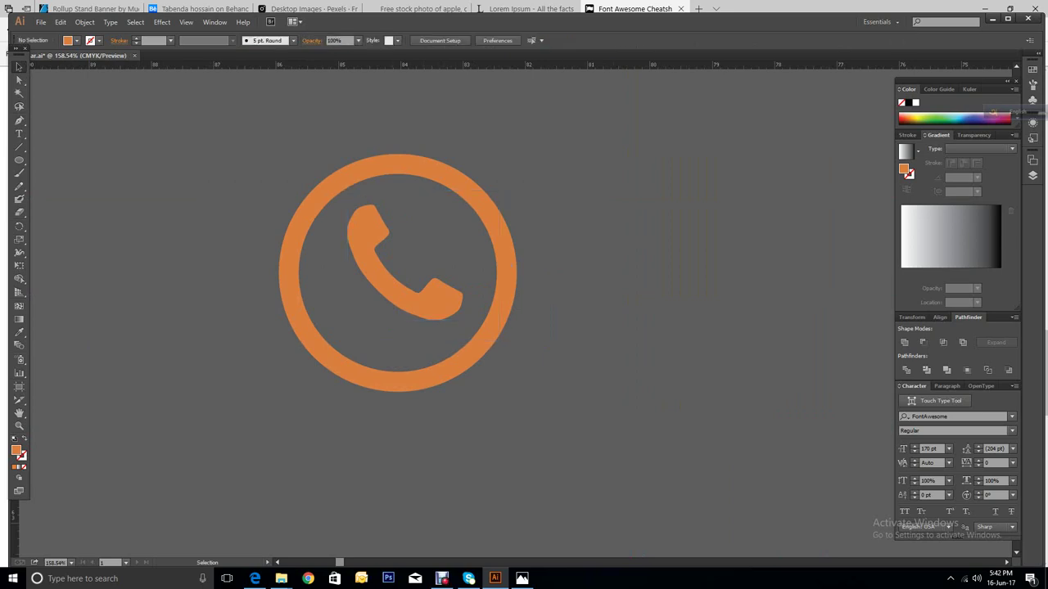
pyautogui.moveTo(419, 295); pyautogui.dragTo(416, 302)
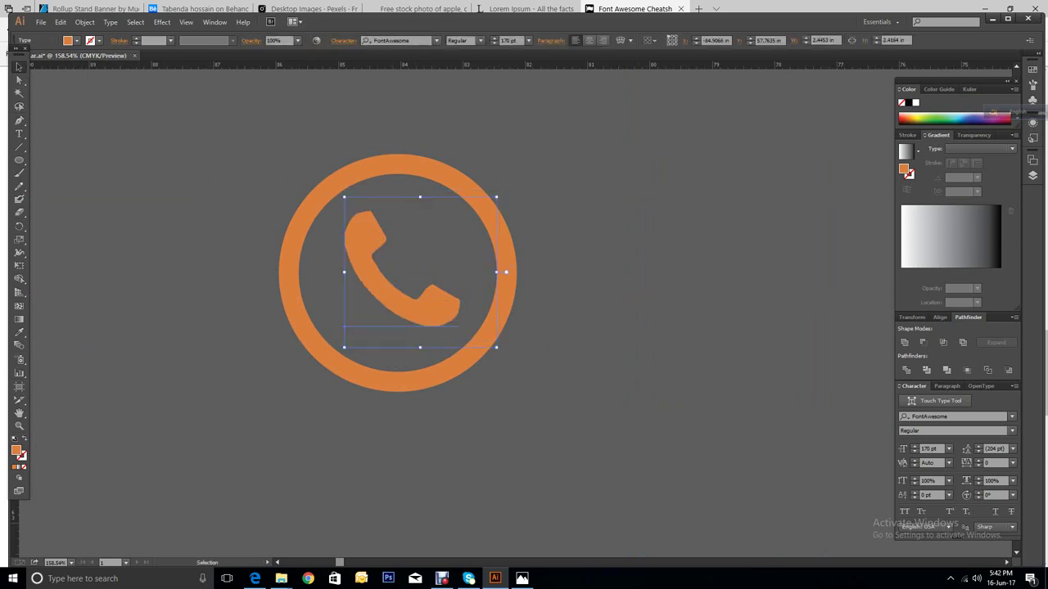
pyautogui.hotkey('ctrl', 'shift', 'a')
# Step: Group the orange ring and the phone icon
pyautogui.hotkey('ctrl', 'a')
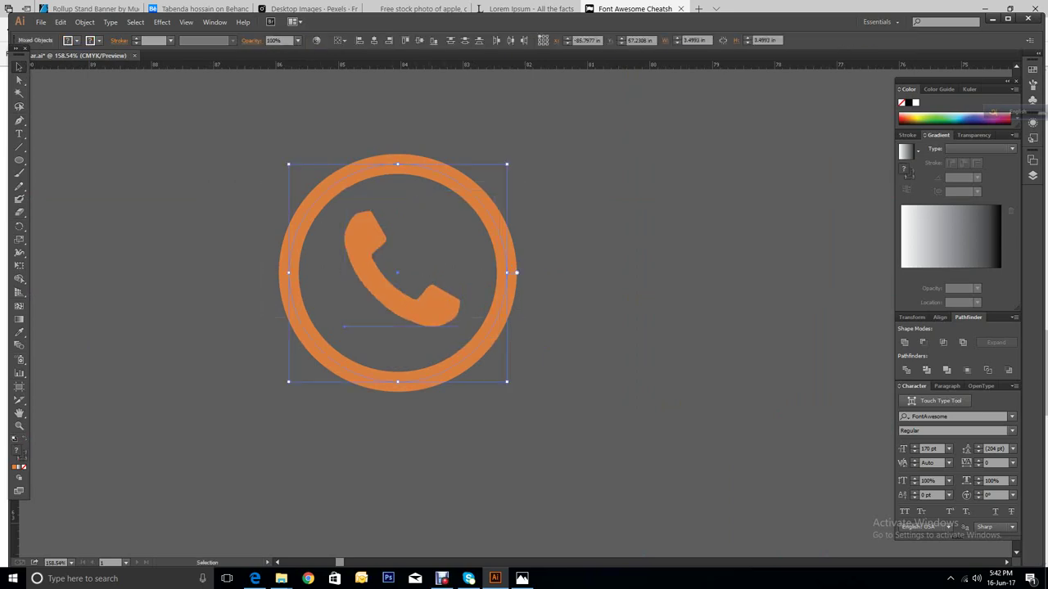
pyautogui.rightClick(427, 287)
pyautogui.click(445, 342)
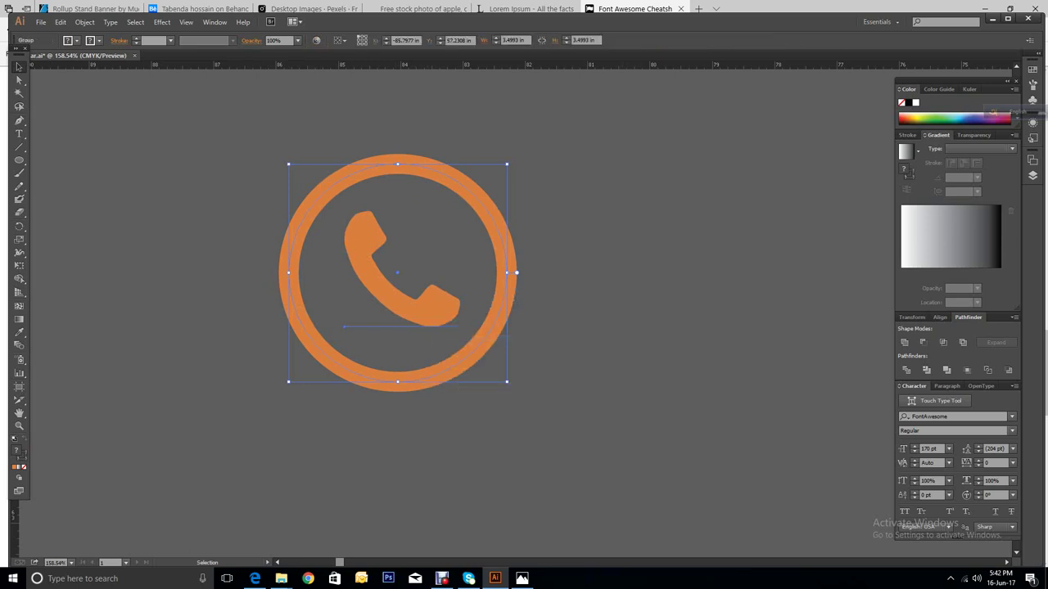
# Step: Move the circled phone icon onto the banner, directly before the CALL NOW text
pyautogui.hotkey('ctrl', '-')
pyautogui.hotkey('ctrl', '-')
pyautogui.hotkey('ctrl', '-')
pyautogui.hotkey('ctrl', '-')
pyautogui.hotkey('ctrl', '-')
pyautogui.hotkey('ctrl', '-')
pyautogui.hotkey('ctrl', '-')
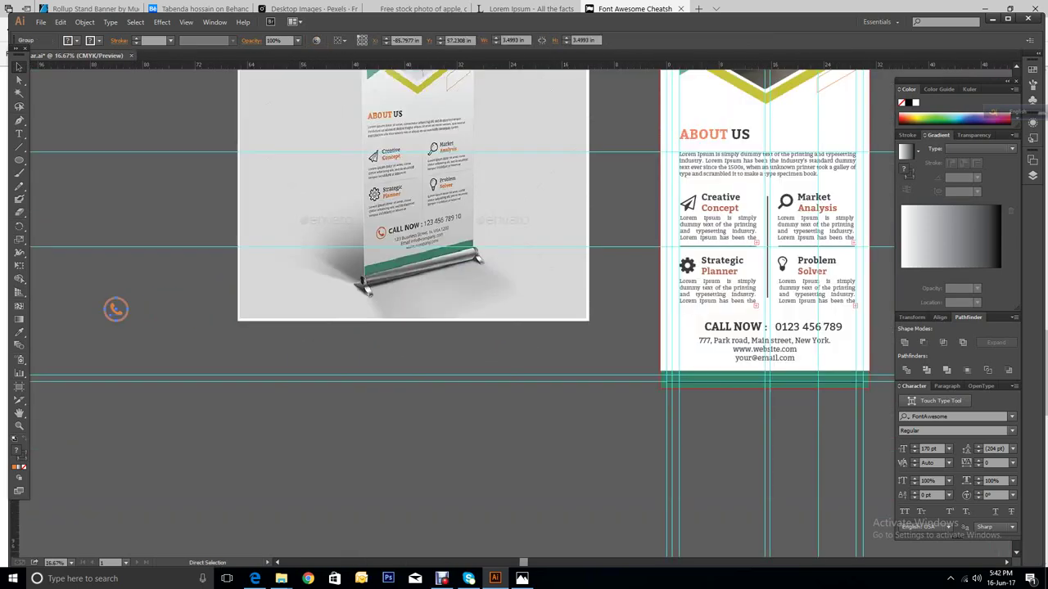
pyautogui.press('v')
pyautogui.moveTo(135, 311); pyautogui.dragTo(701, 327)
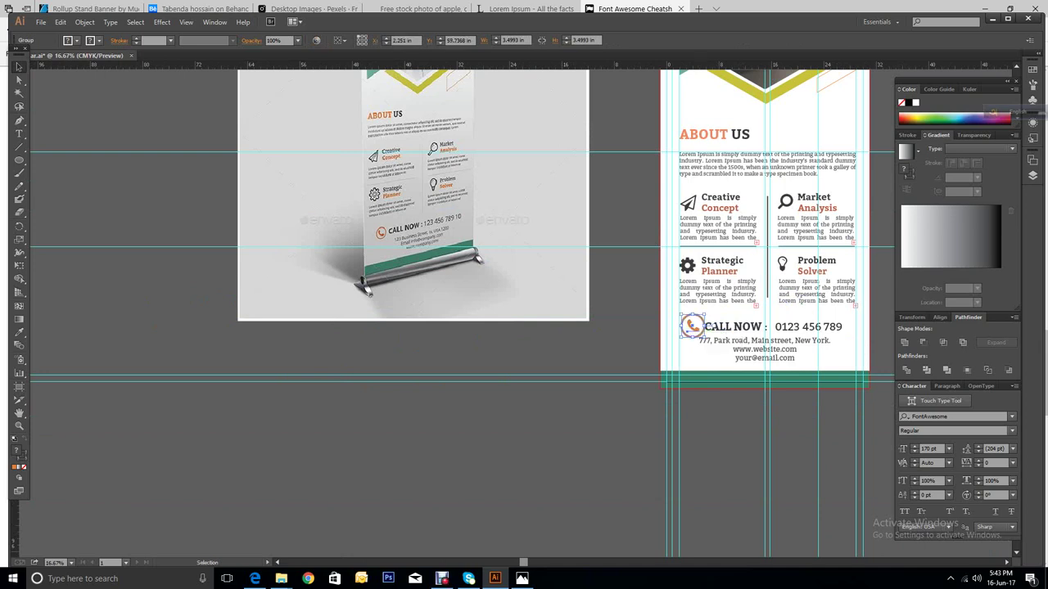
pyautogui.hotkey('ctrl', 'shift', 'a')
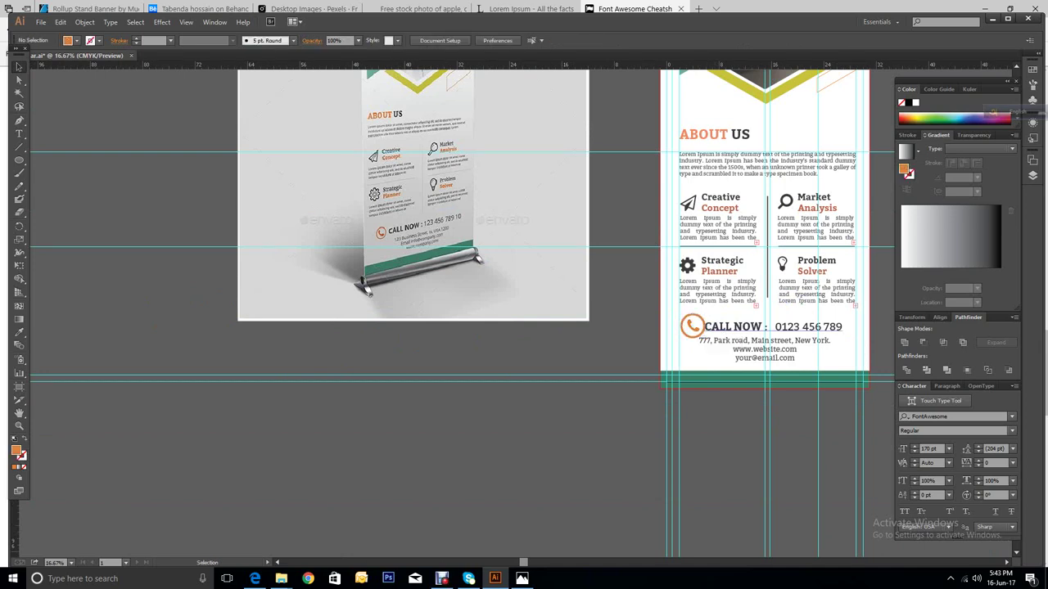
# Step: Scale the circled phone icon down to about 2.51 in wide and set it level with the CALL NOW line
pyautogui.click(693, 327)
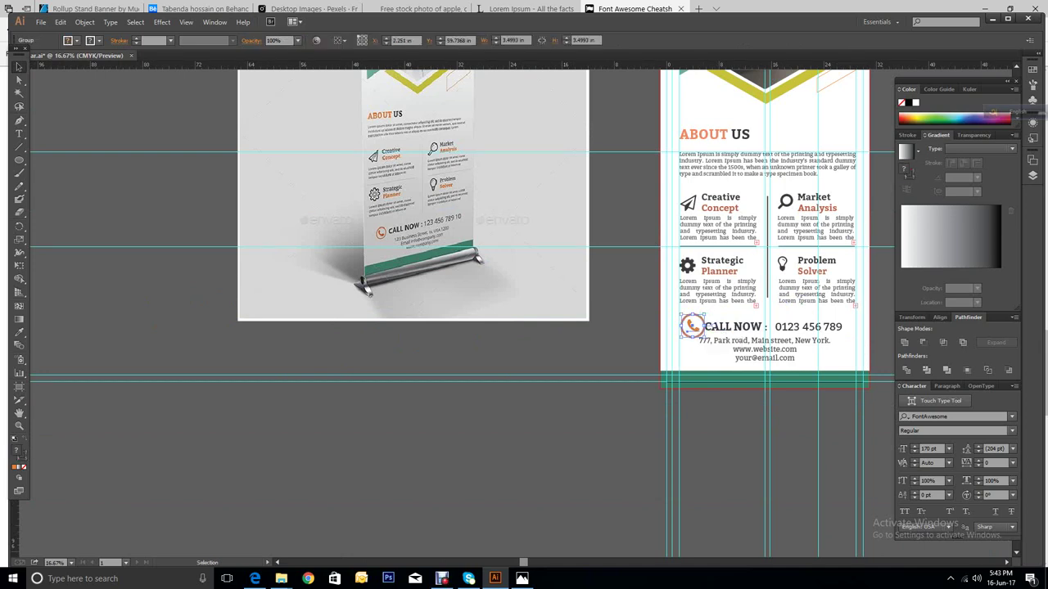
pyautogui.moveTo(705, 326)
pyautogui.mouseDown()
pyautogui.moveTo(693, 328)
pyautogui.moveTo(701, 326)
pyautogui.mouseUp()
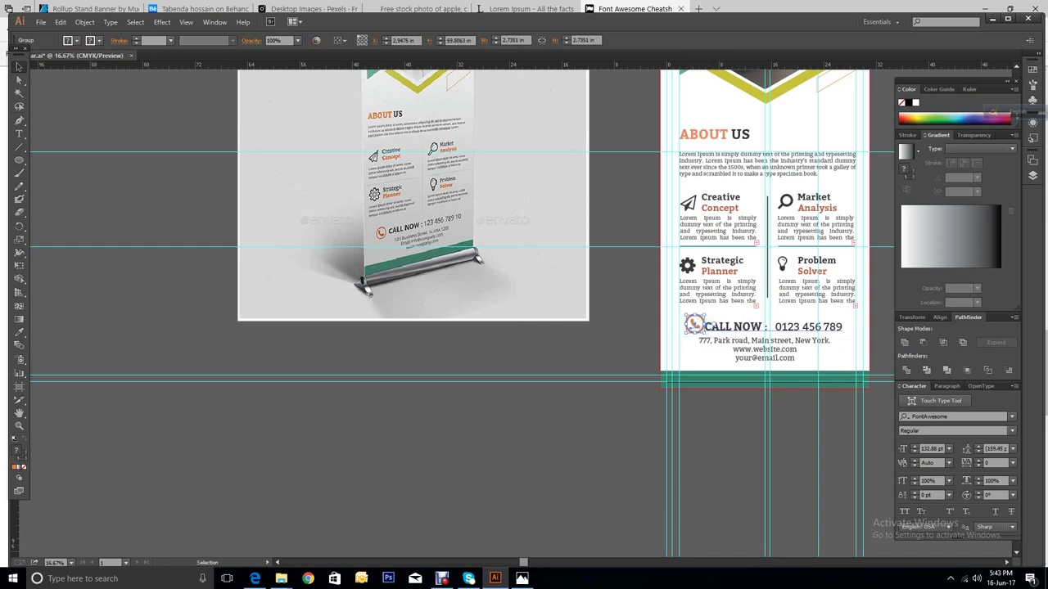
pyautogui.moveTo(706, 315); pyautogui.dragTo(704, 319)
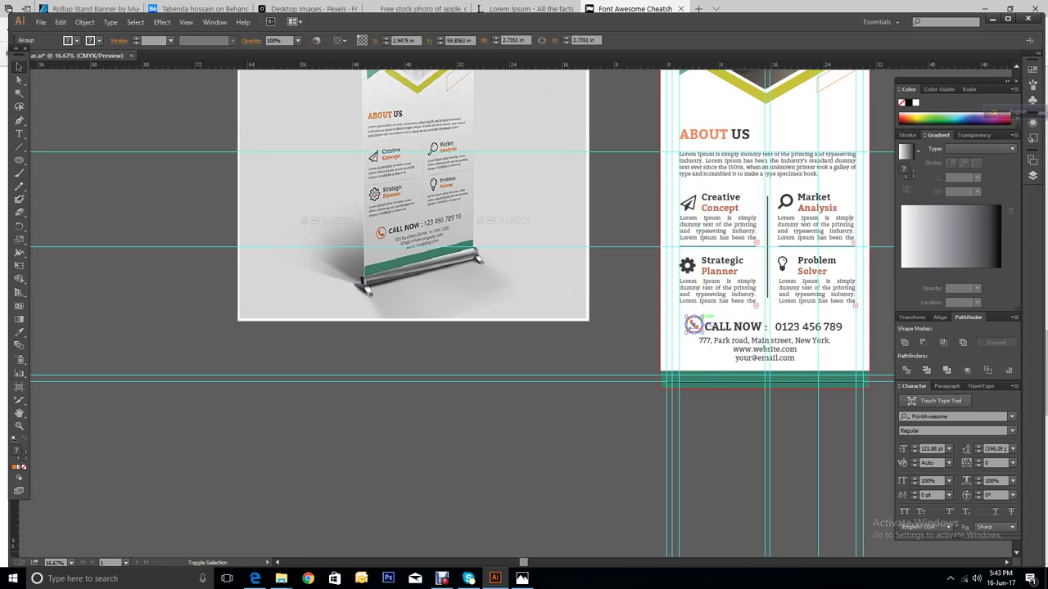
pyautogui.hotkey('ctrl', 'shift', 'a')
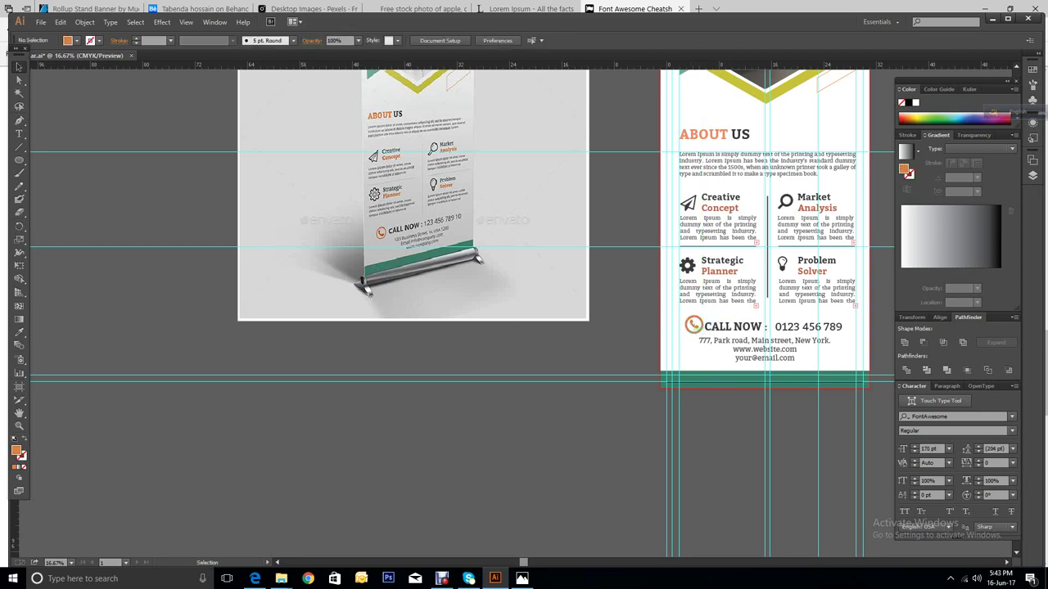
pyautogui.moveTo(693, 324); pyautogui.dragTo(694, 327)
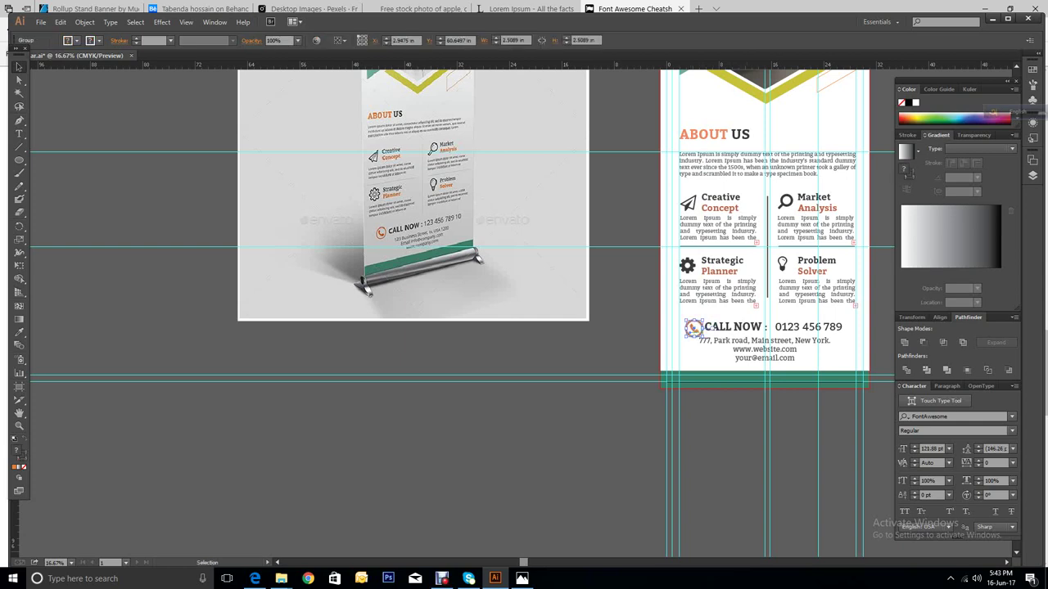
# Step: Set the font size of the address, website and e-mail text block to 70 pt
pyautogui.click(737, 344)
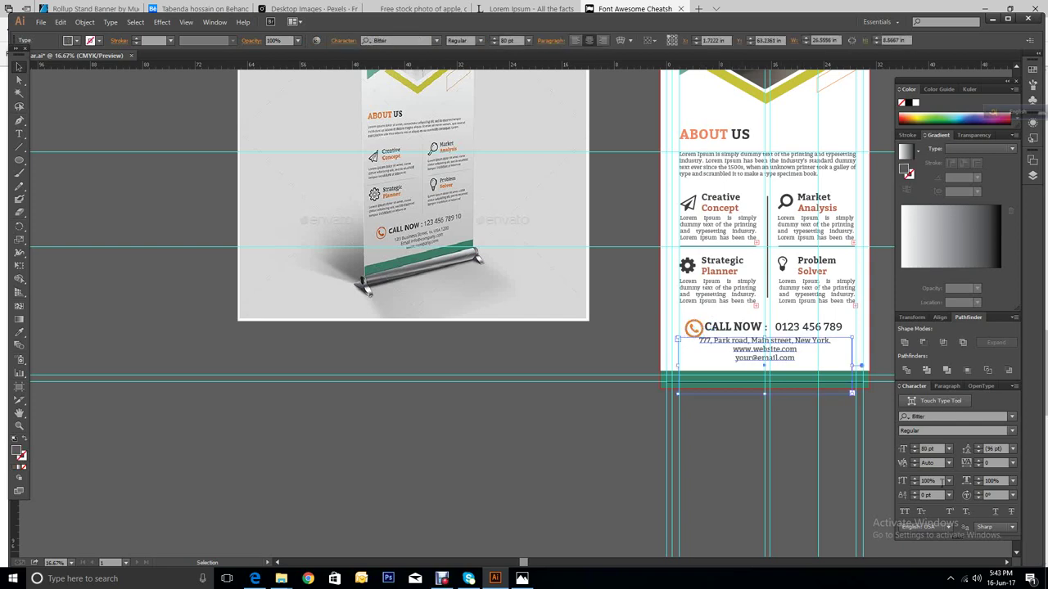
pyautogui.click(915, 452)
pyautogui.click(915, 451)
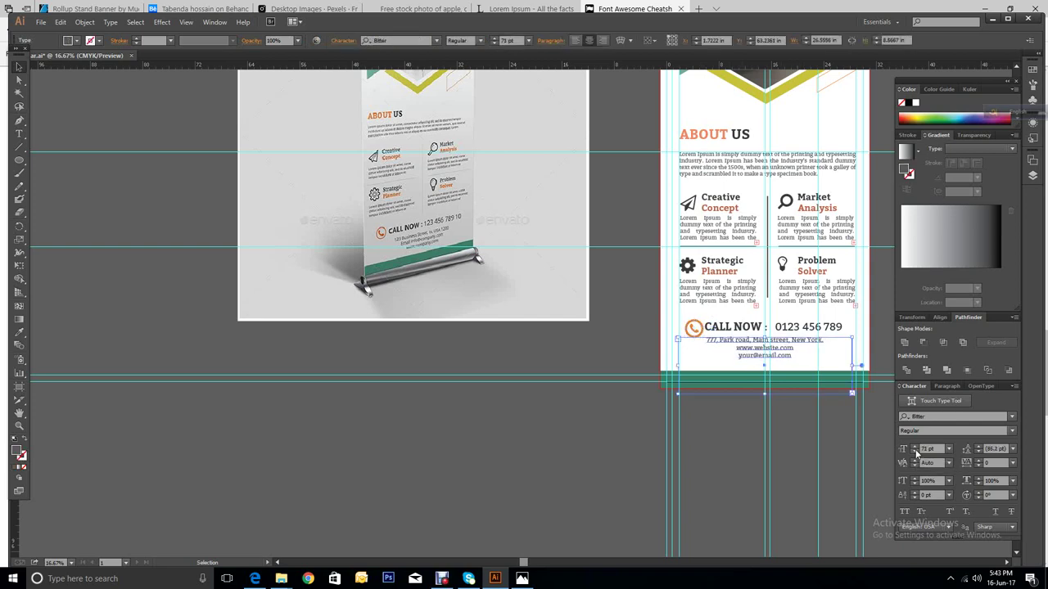
pyautogui.click(914, 452)
pyautogui.hotkey('ctrl', 'shift', 'a')
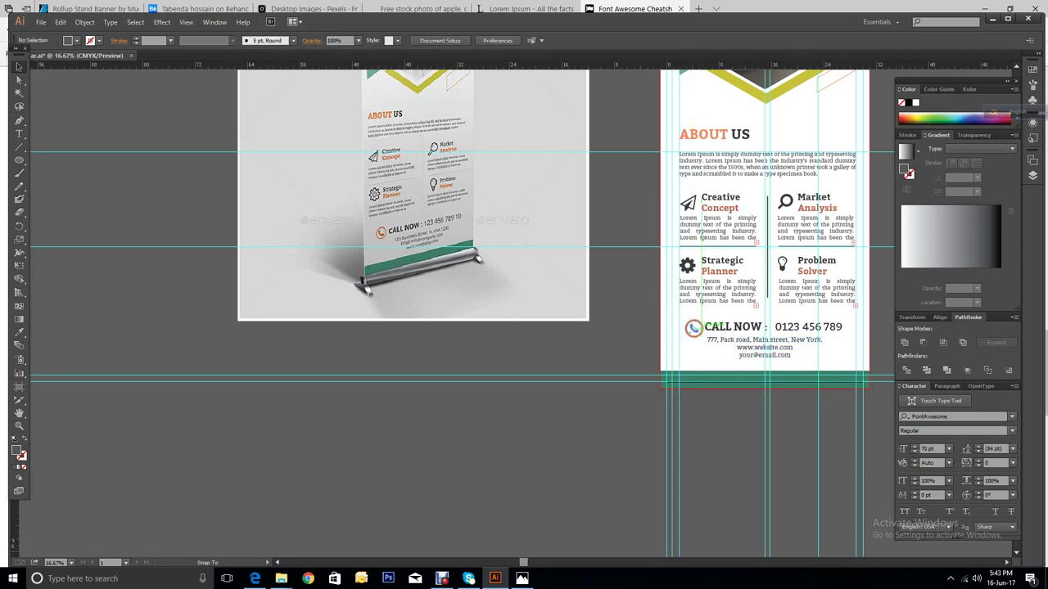
# Step: Scale the circled phone icon down to about 2.35 in wide and raise it to centre vertically on the CALL NOW line
pyautogui.click(696, 331)
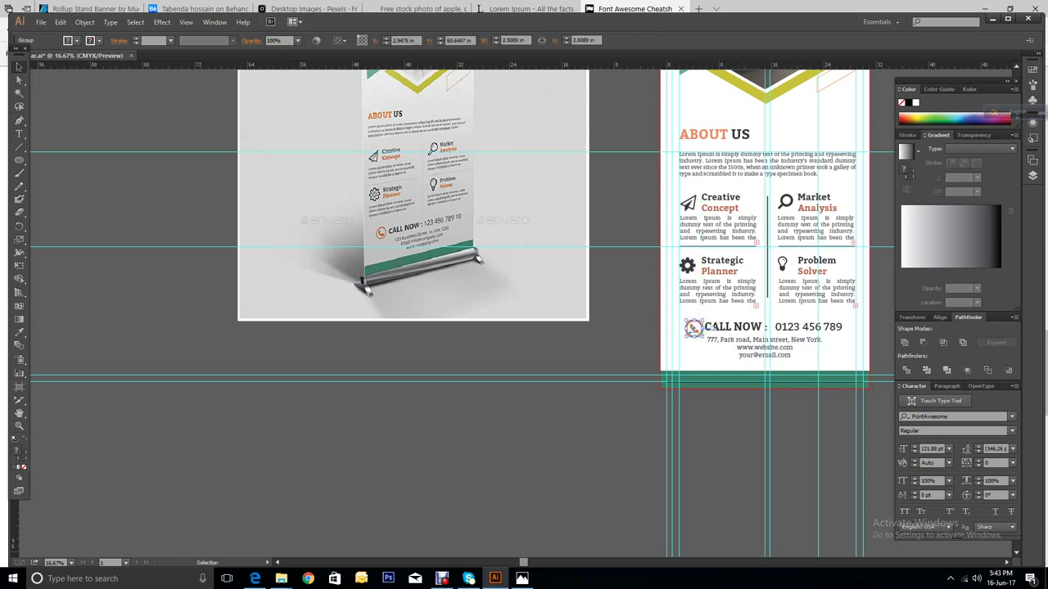
pyautogui.click(295, 393)
pyautogui.click(19, 426)
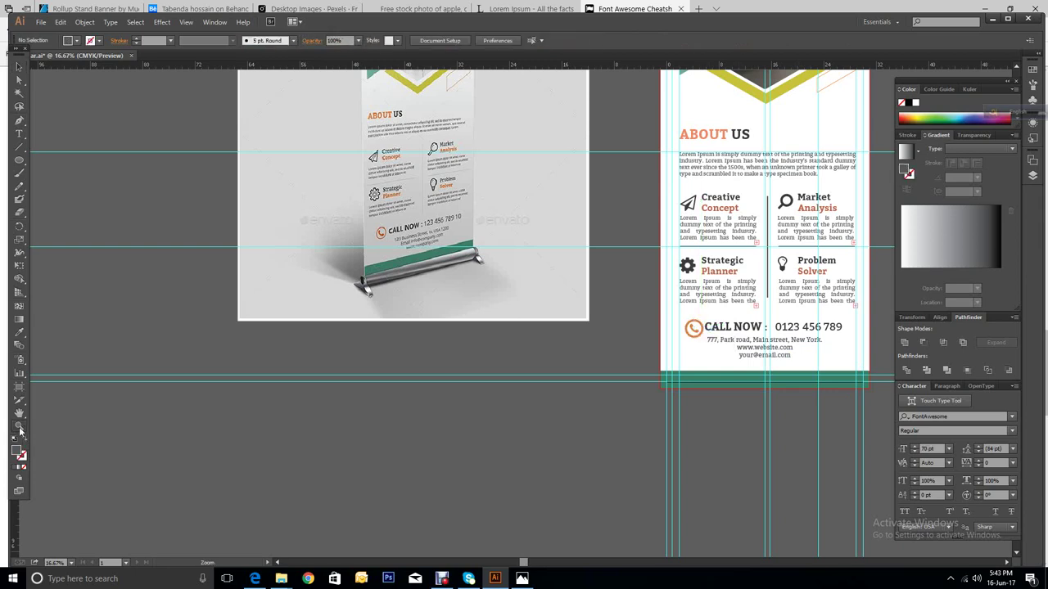
pyautogui.moveTo(663, 298); pyautogui.dragTo(852, 372)
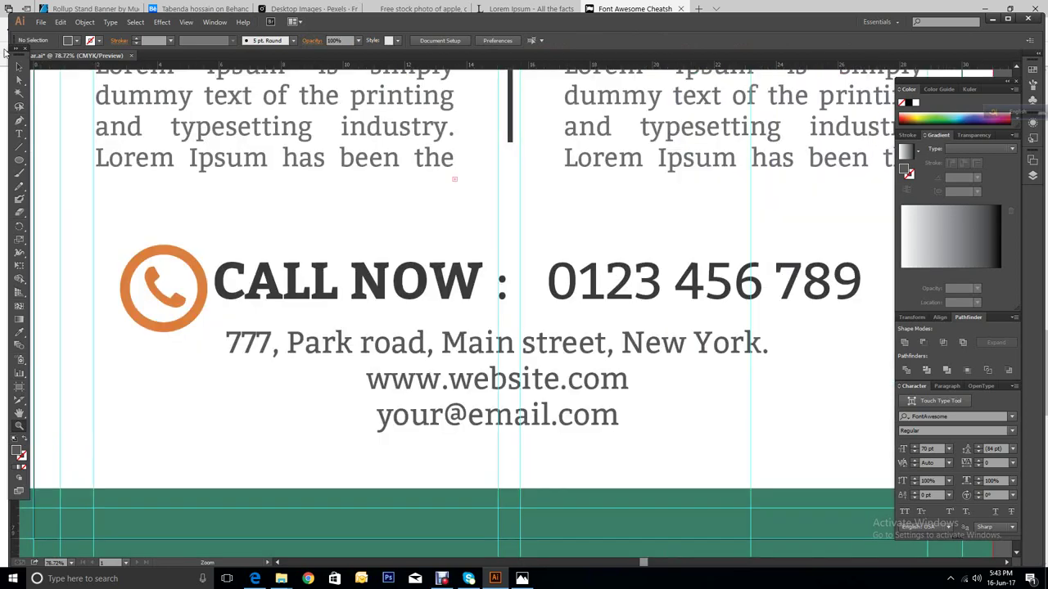
pyautogui.click(19, 66)
pyautogui.click(202, 270)
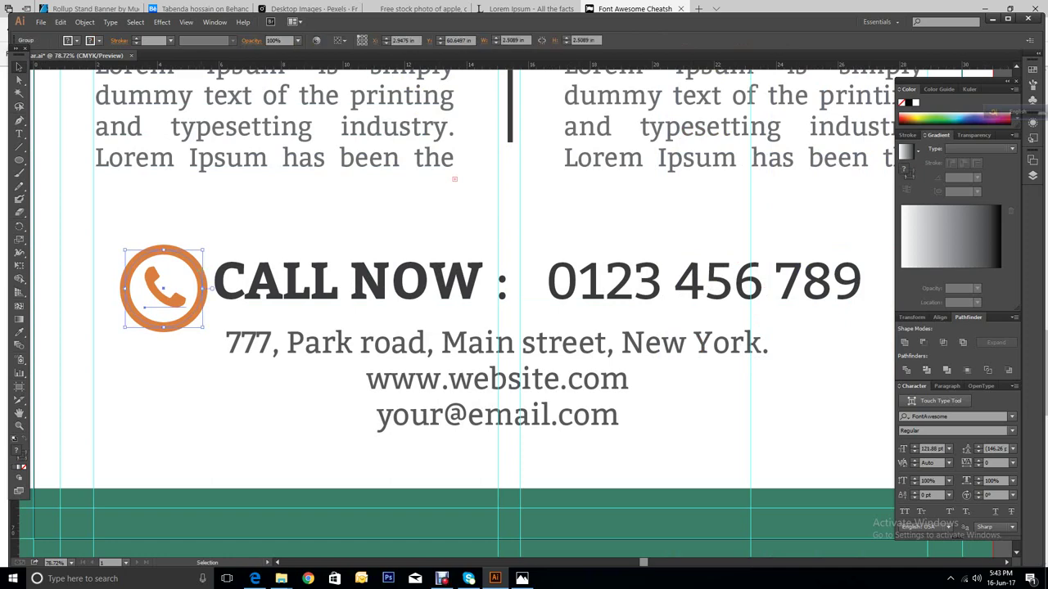
pyautogui.moveTo(203, 250); pyautogui.dragTo(199, 256)
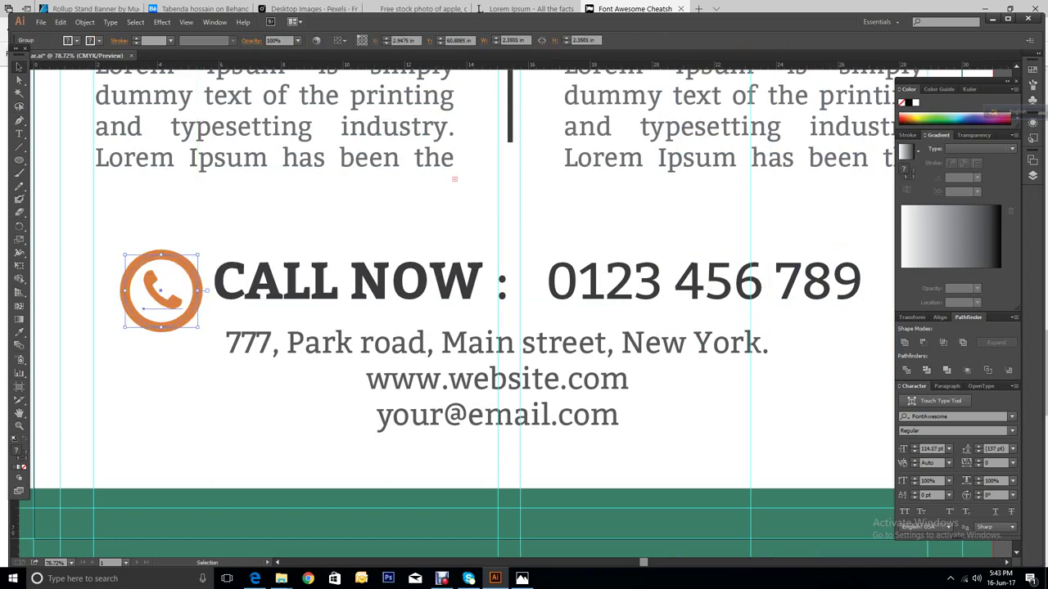
pyautogui.click(188, 213)
pyautogui.moveTo(168, 326); pyautogui.dragTo(174, 316)
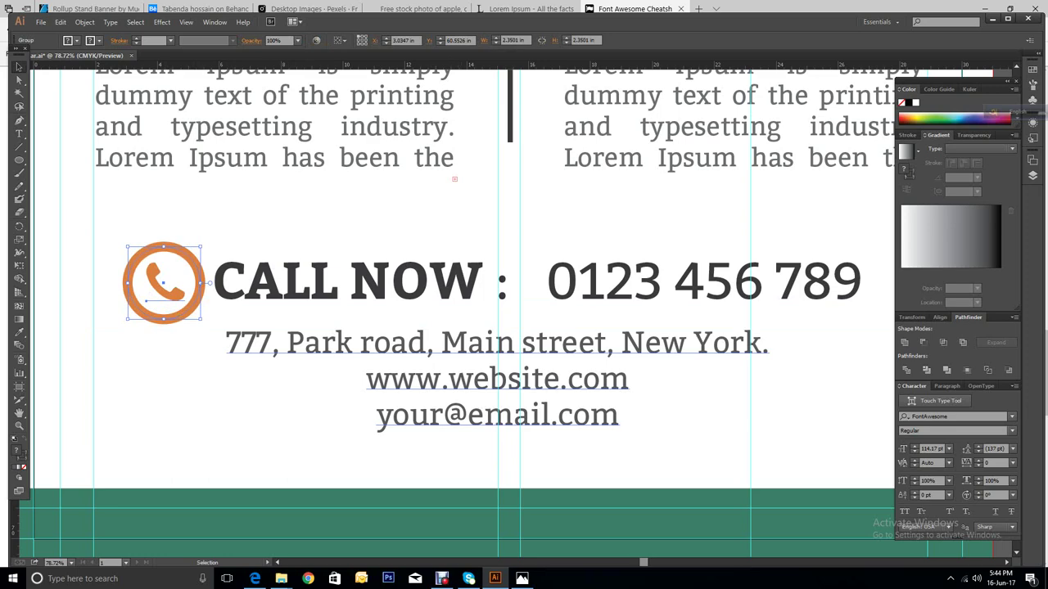
# Step: Shift the CALL NOW line right to widen its gap to the phone icon, and move the icon about 0.19 in right
pyautogui.moveTo(643, 563)
pyautogui.mouseDown()
pyautogui.moveTo(652, 566)
pyautogui.moveTo(643, 563)
pyautogui.mouseUp()
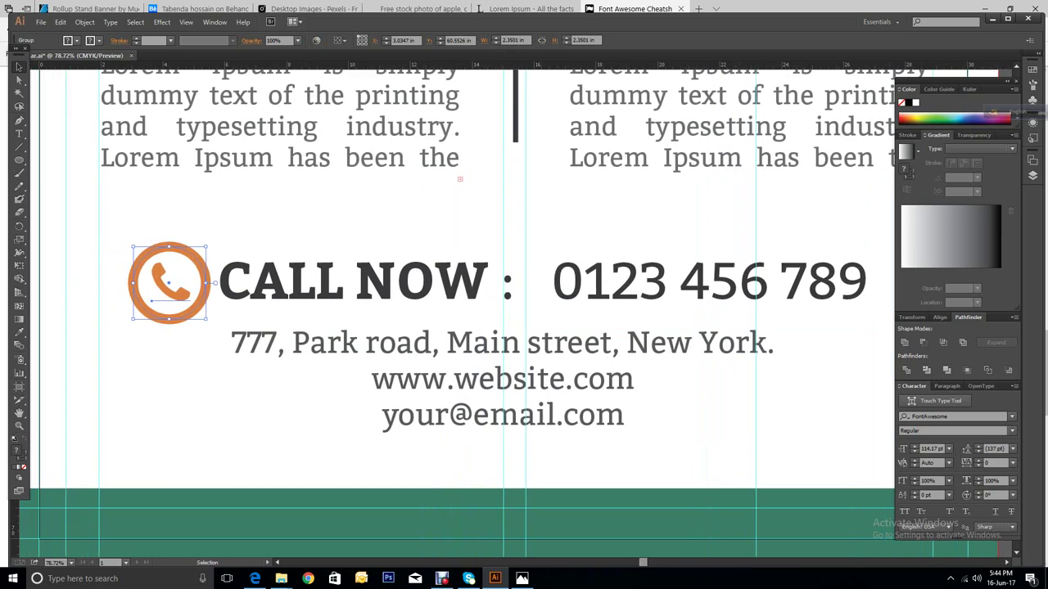
pyautogui.moveTo(855, 292); pyautogui.dragTo(878, 291)
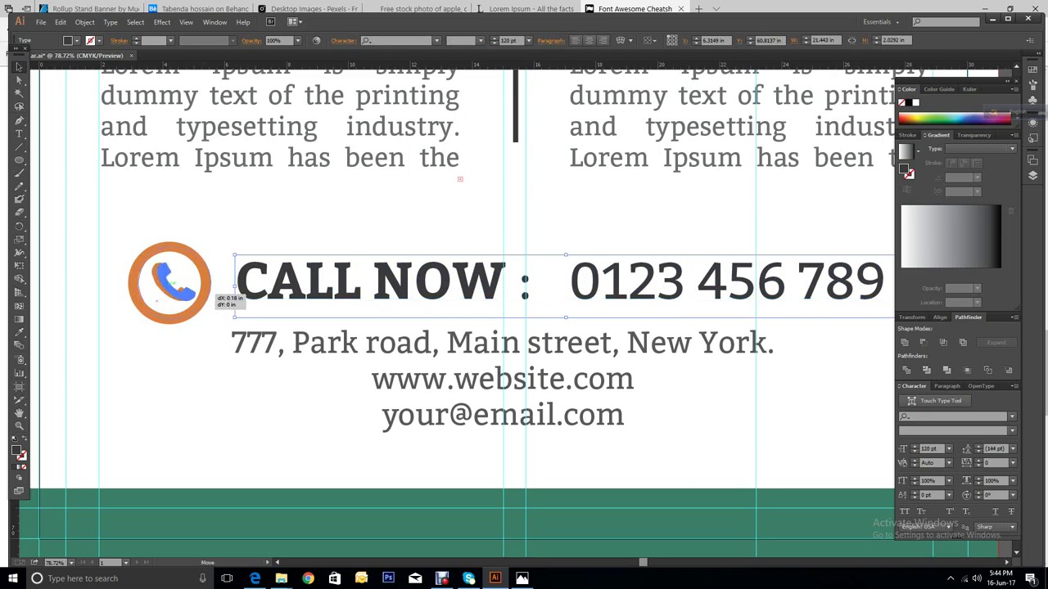
pyautogui.moveTo(223, 300); pyautogui.dragTo(228, 299)
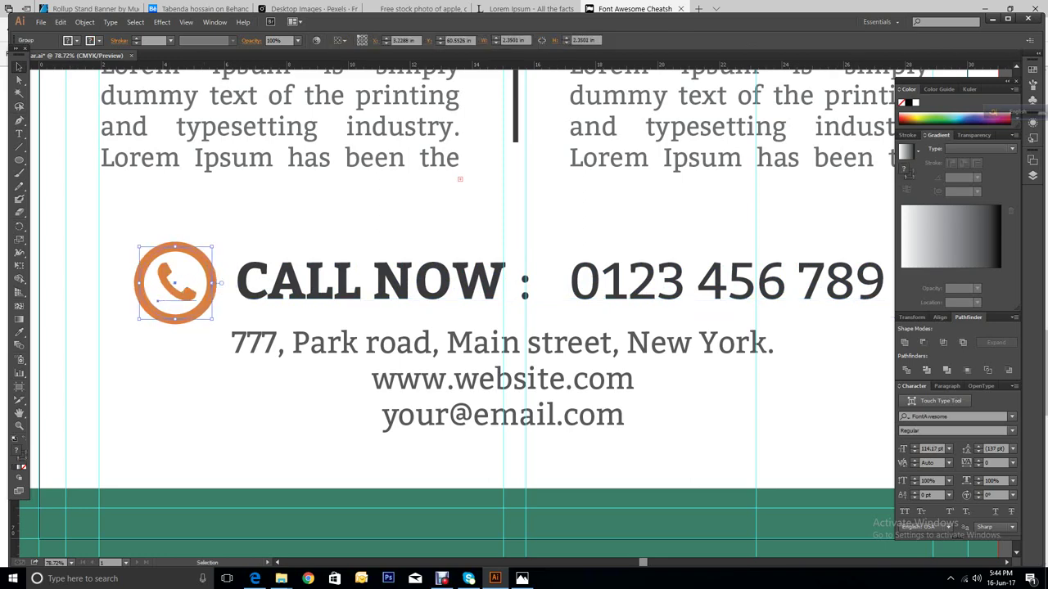
# Step: Group the circled phone icon with the CALL NOW line
pyautogui.hotkey('ctrl', '-')
pyautogui.hotkey('ctrl', '-')
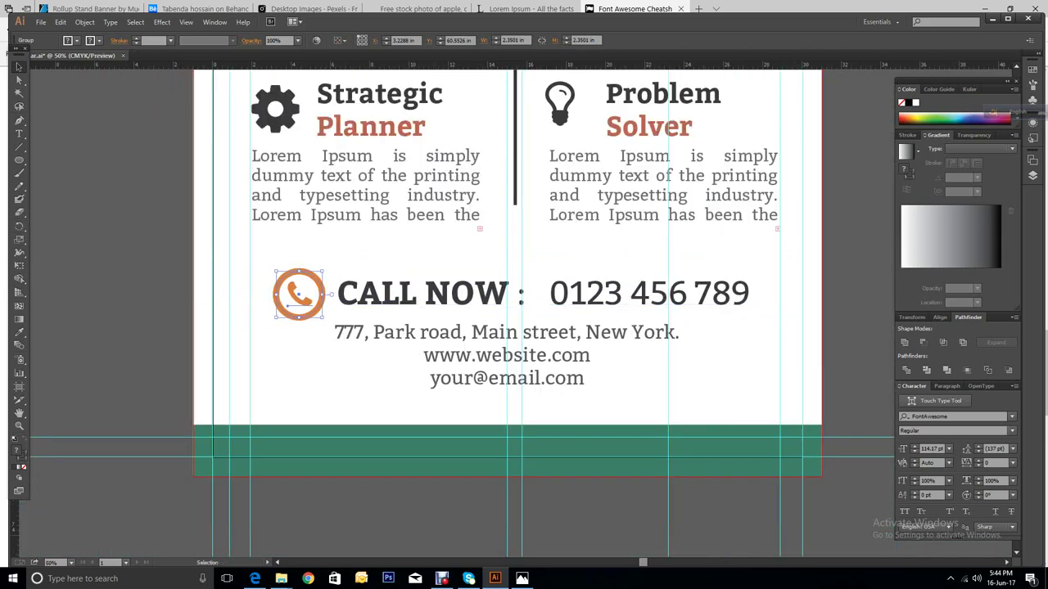
pyautogui.click(233, 281)
pyautogui.click(298, 291)
pyautogui.keyDown('shift'); pyautogui.click(425, 297); pyautogui.keyUp('shift')
pyautogui.rightClick(425, 296)
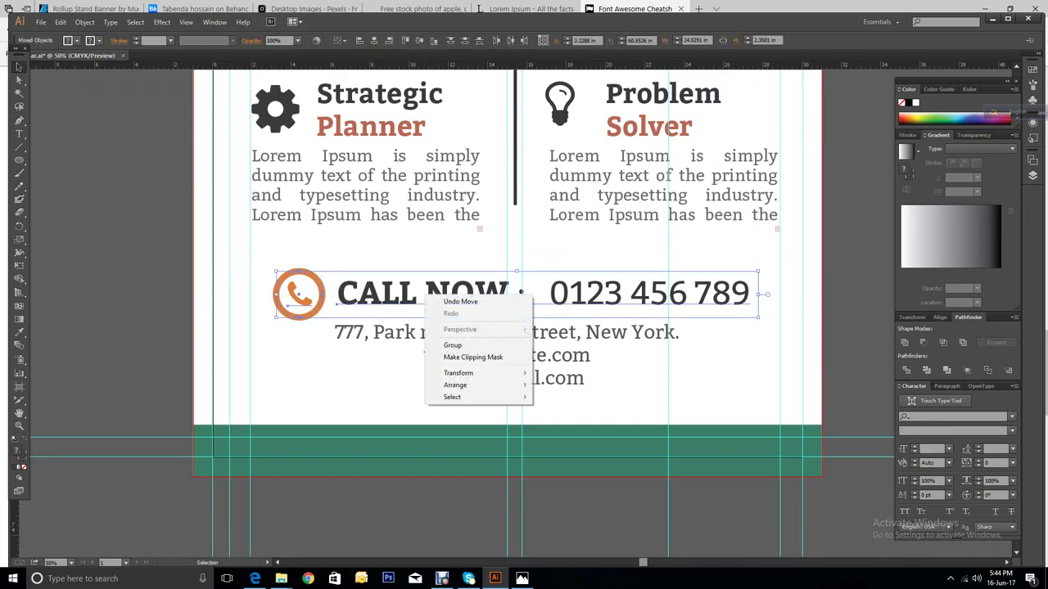
pyautogui.click(452, 345)
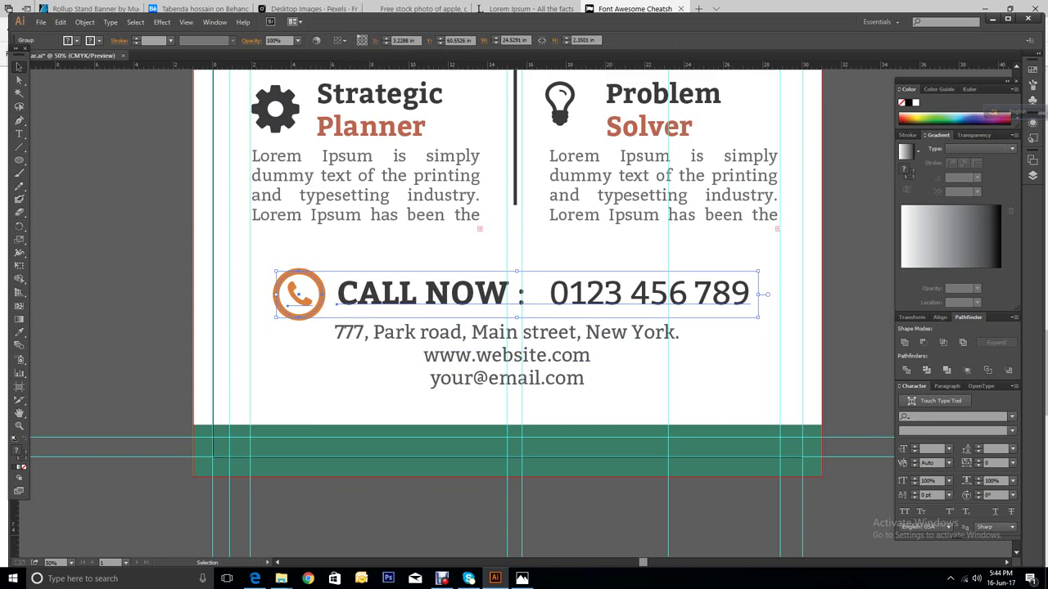
# Step: Move the grouped phone icon and CALL NOW line about 0.33 in right and compare its position with the address block
pyautogui.moveTo(616, 296); pyautogui.dragTo(619, 297)
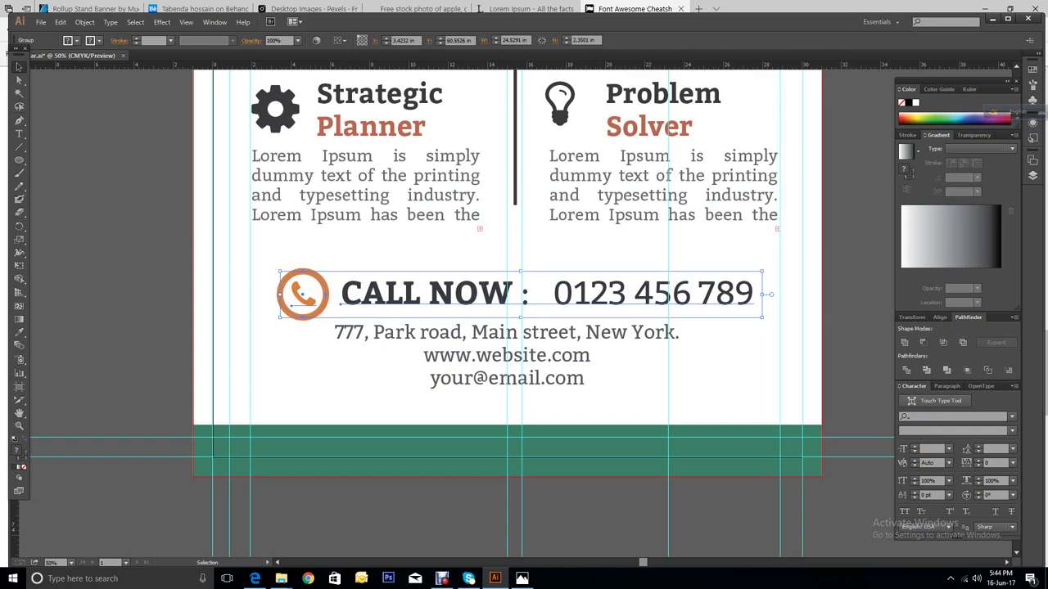
pyautogui.hotkey('shift', 'Right')
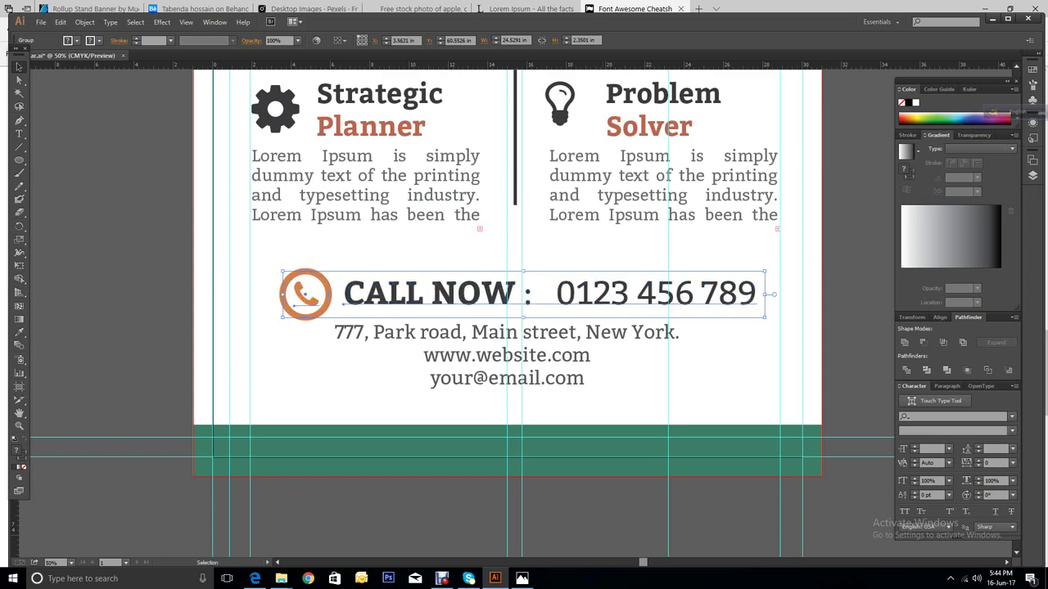
pyautogui.click(639, 334)
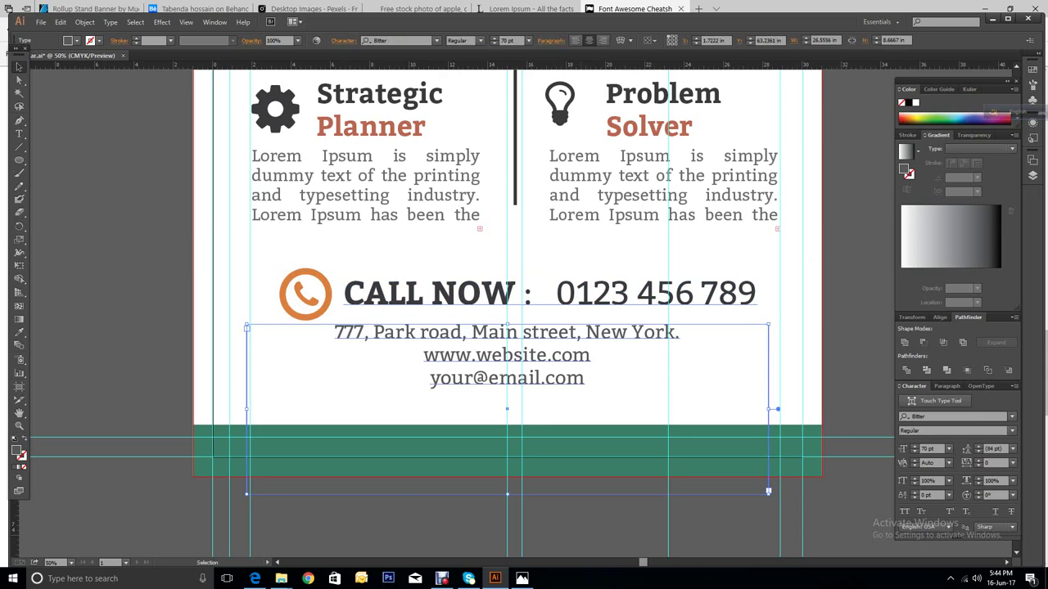
pyautogui.click(434, 293)
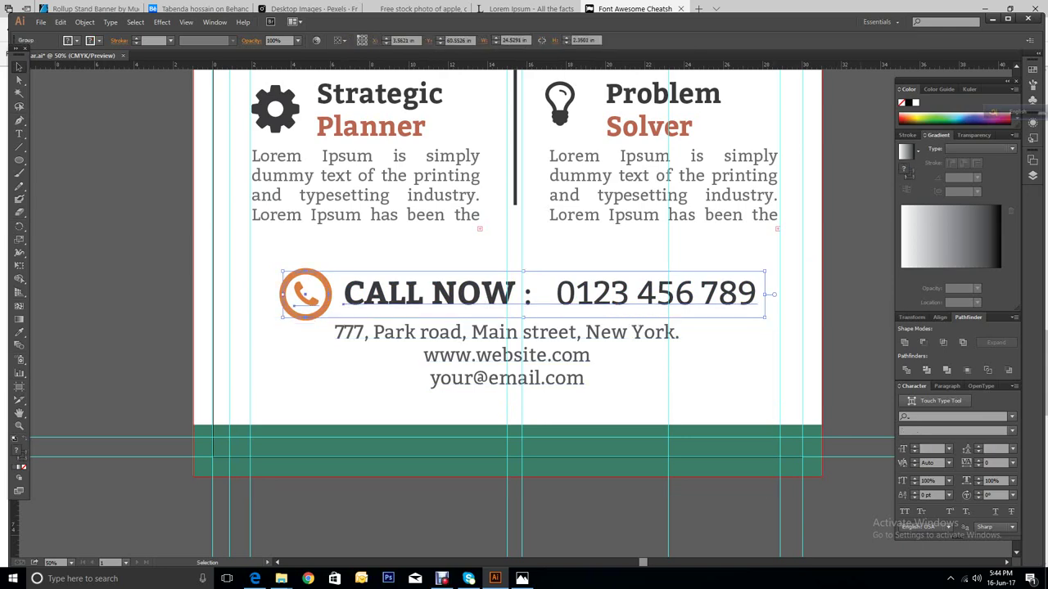
# Step: Move the grouped phone icon and CALL NOW line about 0.74 in left to centre it over the address block
pyautogui.hotkey('ctrl', 'shift', 'a')
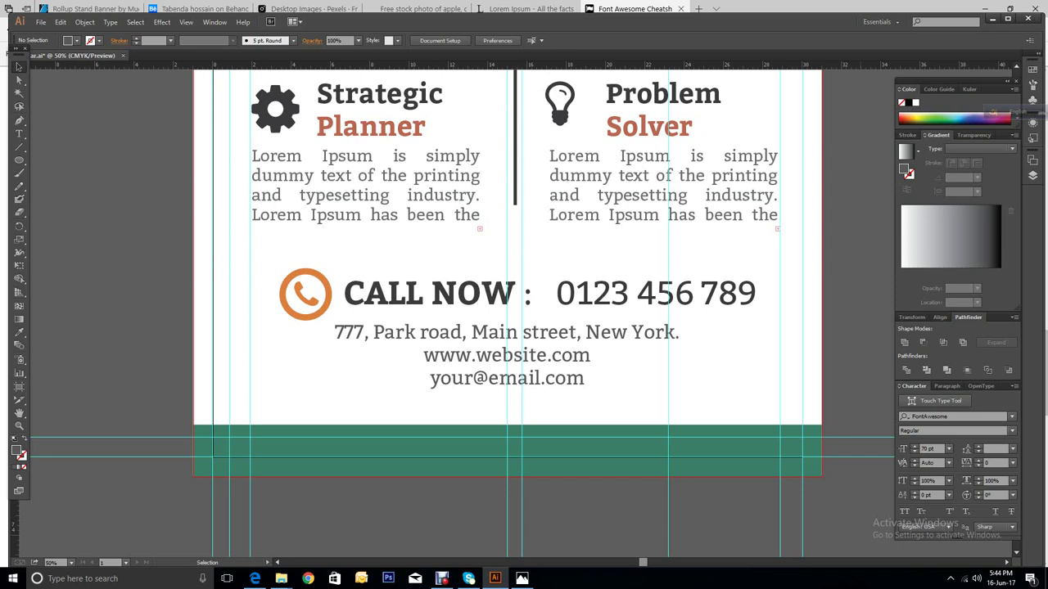
pyautogui.click(768, 492)
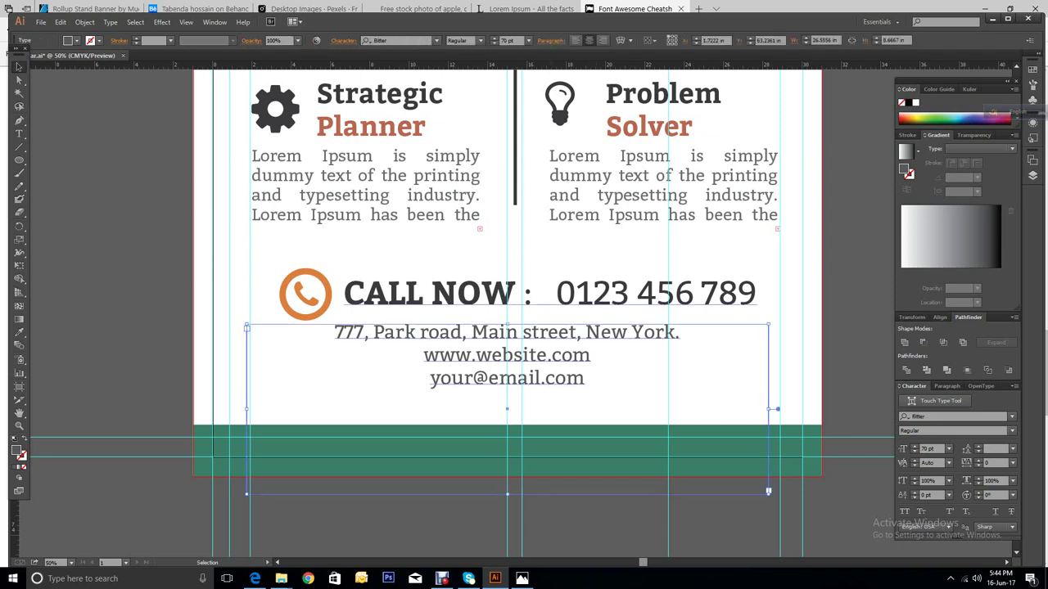
pyautogui.click(532, 304)
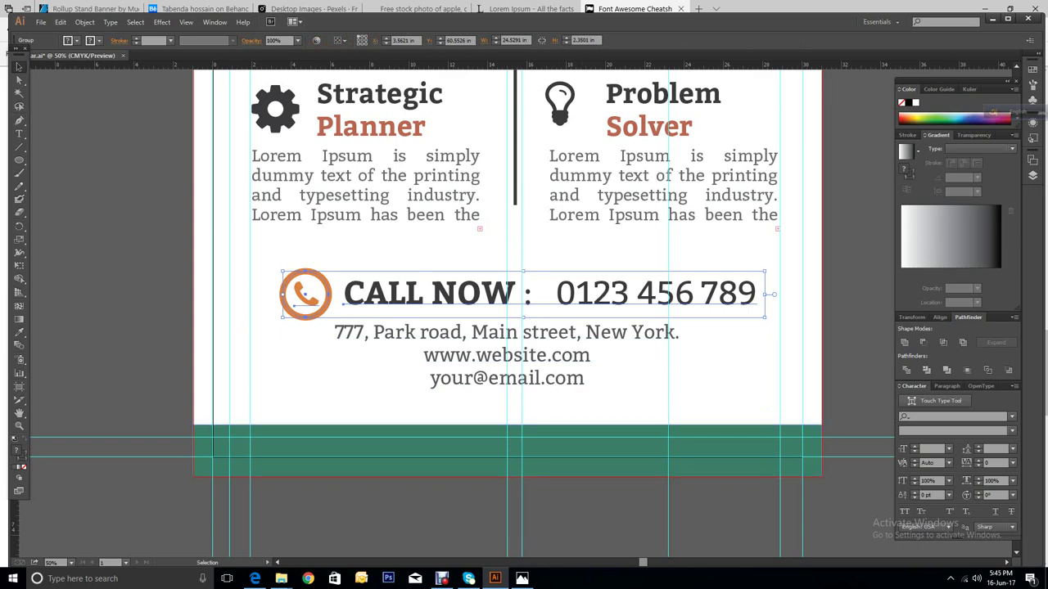
pyautogui.moveTo(573, 296); pyautogui.dragTo(563, 299)
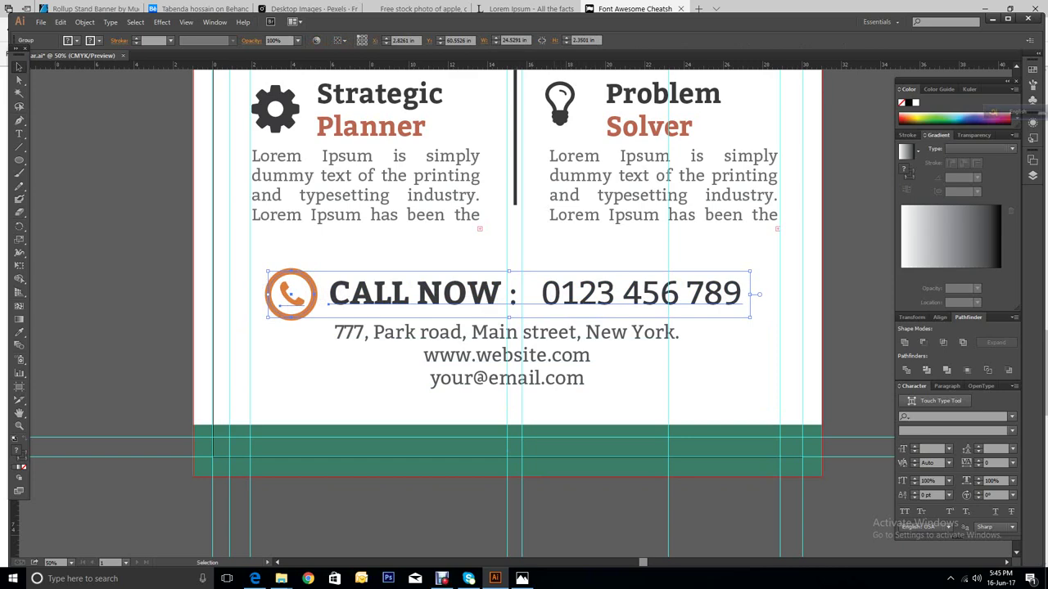
pyautogui.click(563, 299)
pyautogui.hotkey('ctrl', 'shift', 'a')
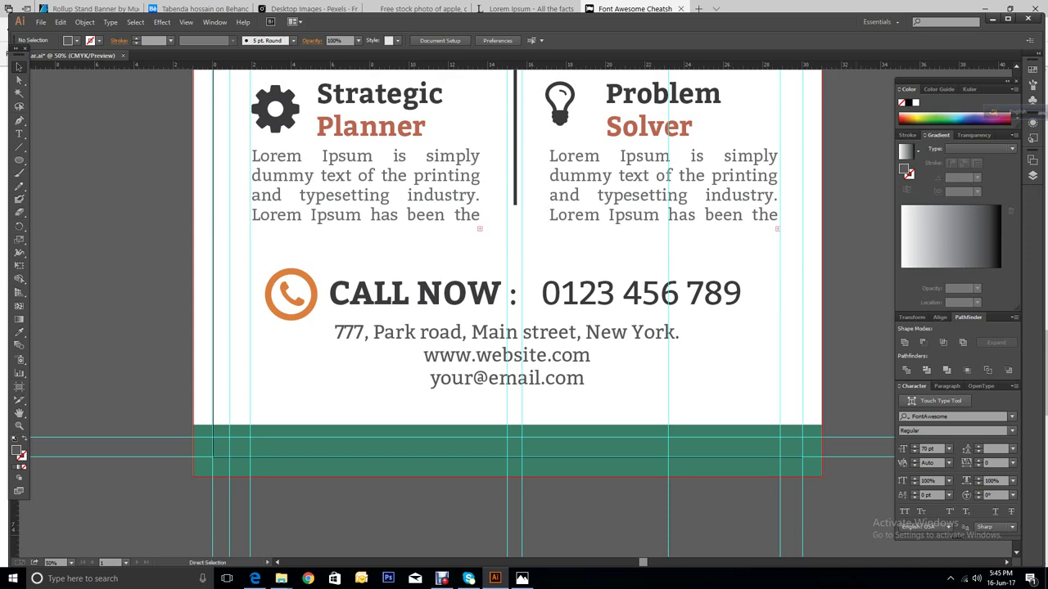
# Step: Open the banner in the Save for Web preview and examine the photo frame, ABOUT US text and service blocks at 100%
pyautogui.hotkey('ctrl', '-')
pyautogui.hotkey('ctrl', '-')
pyautogui.hotkey('ctrl', '-')
pyautogui.hotkey('ctrl', '-')
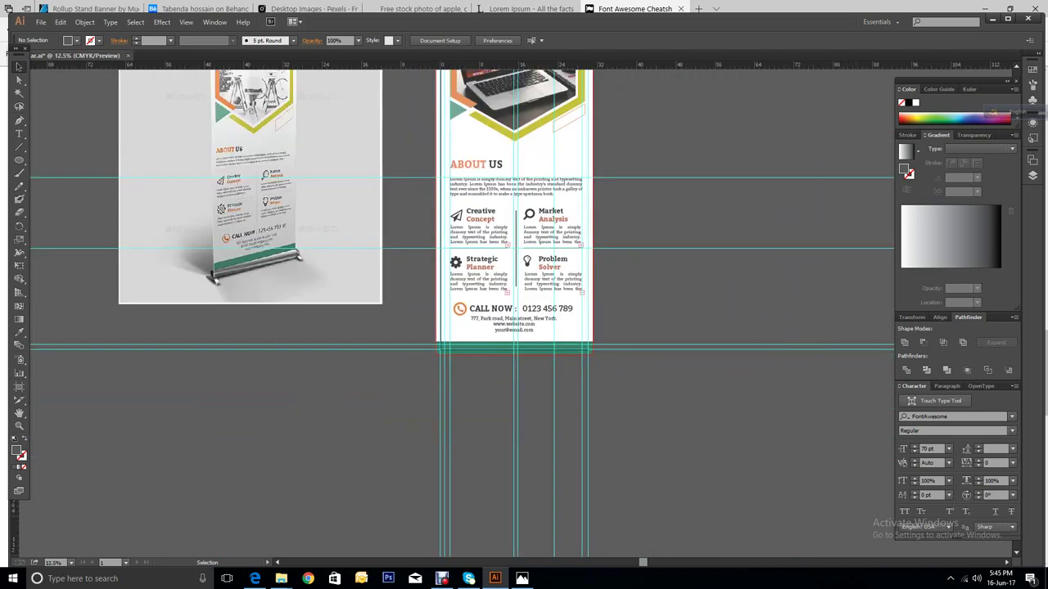
pyautogui.scroll(2, 462, 262)
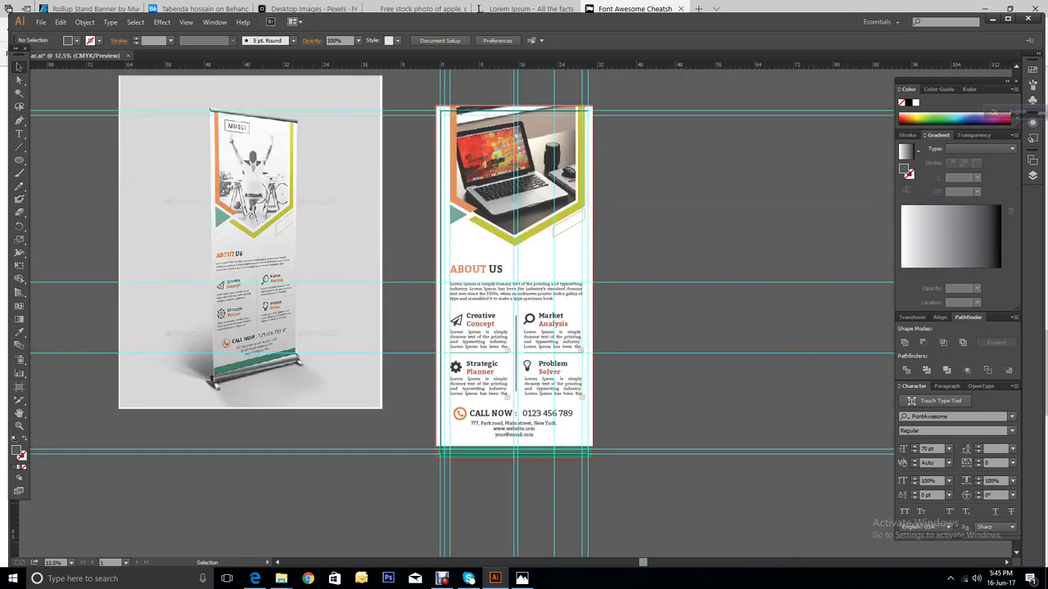
pyautogui.click(40, 24)
pyautogui.click(78, 158)
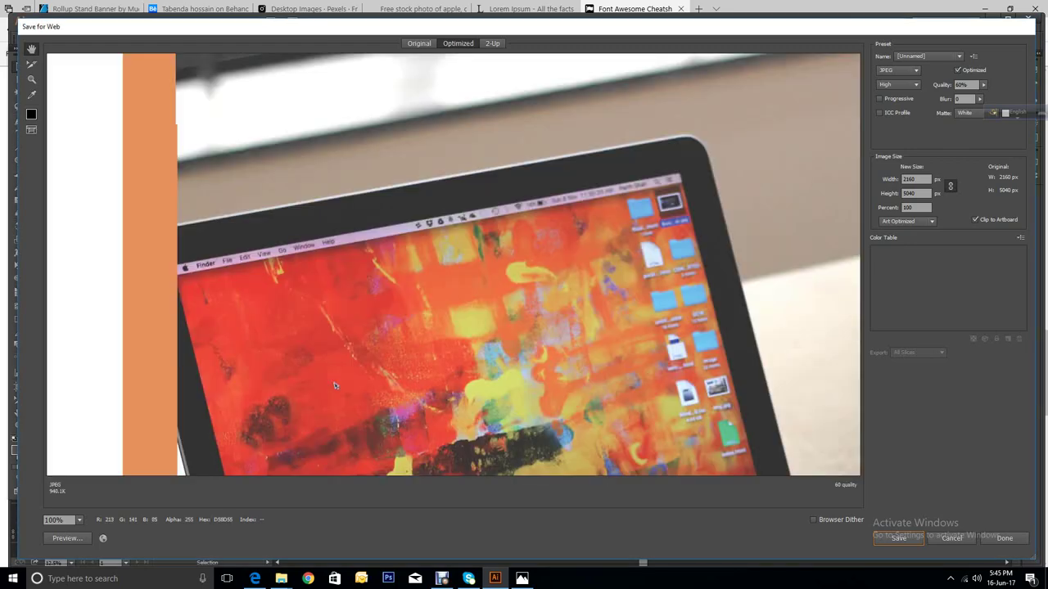
pyautogui.moveTo(246, 278); pyautogui.dragTo(49, 188)
pyautogui.scroll(-5, 453, 265)
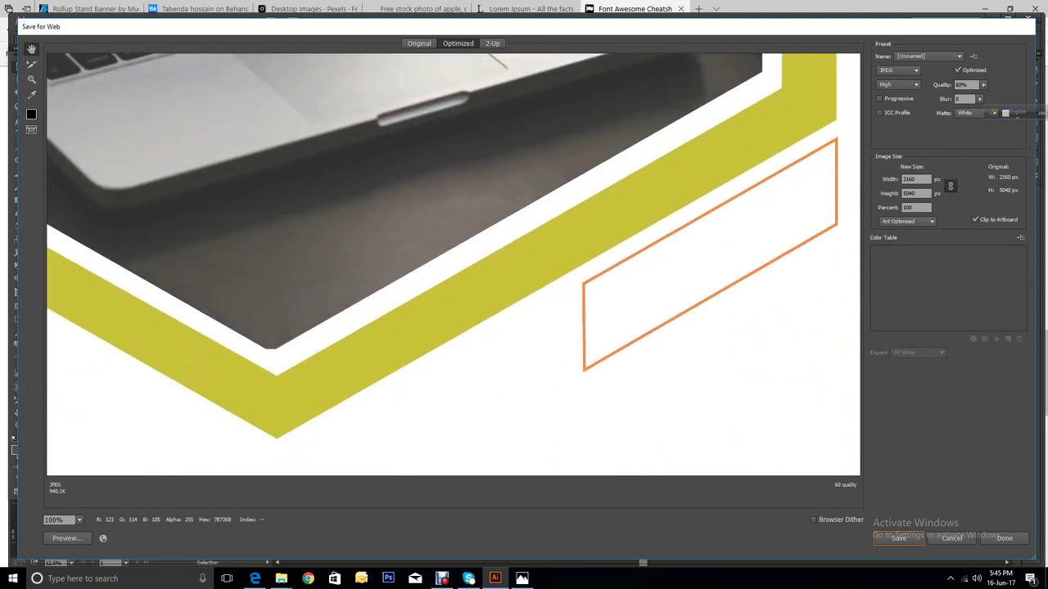
pyautogui.scroll(2, 453, 264)
pyautogui.scroll(-4, 454, 264)
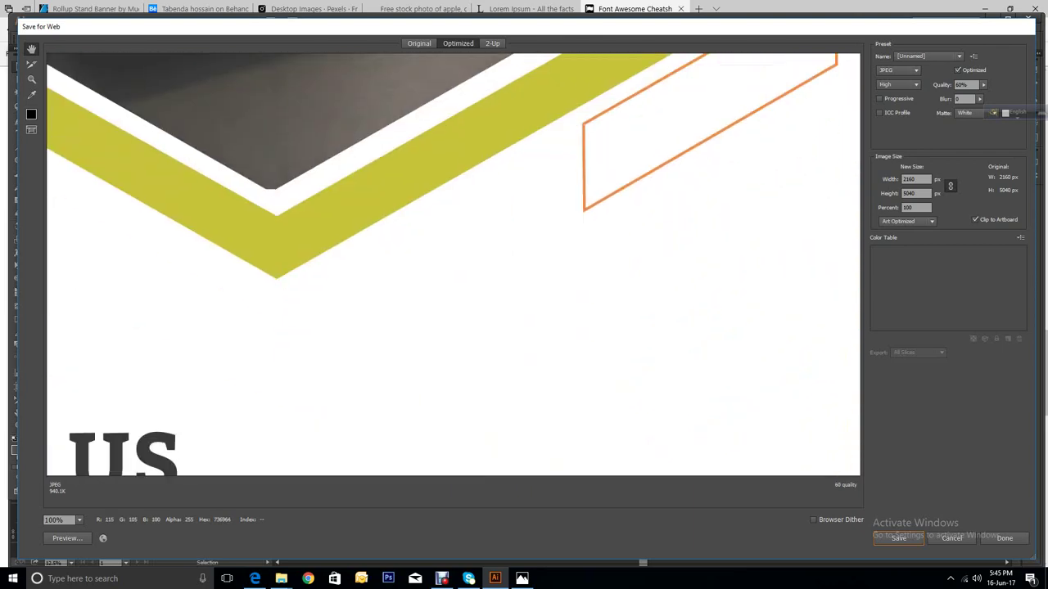
pyautogui.hscroll(-4, 453, 264)
pyautogui.scroll(-5, 453, 265)
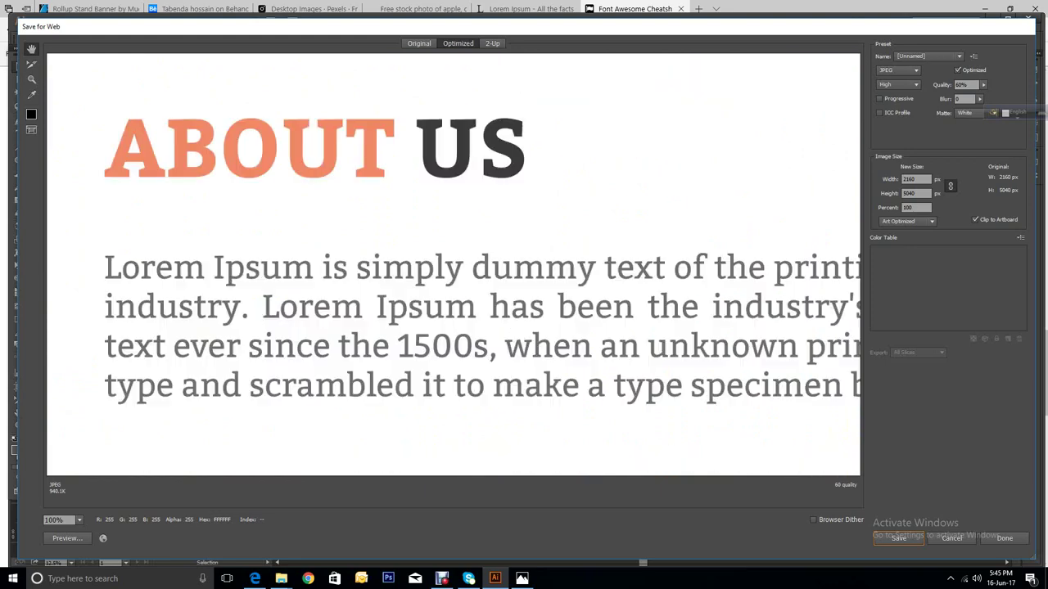
pyautogui.scroll(-4, 453, 265)
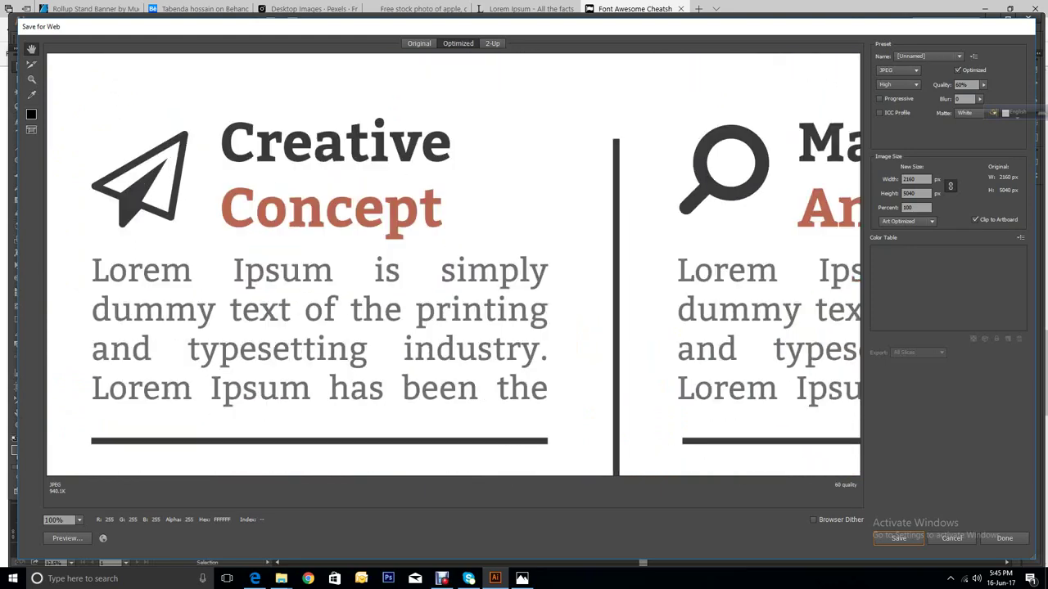
pyautogui.hscroll(4, 454, 265)
pyautogui.scroll(-3, 453, 265)
pyautogui.scroll(-4, 454, 265)
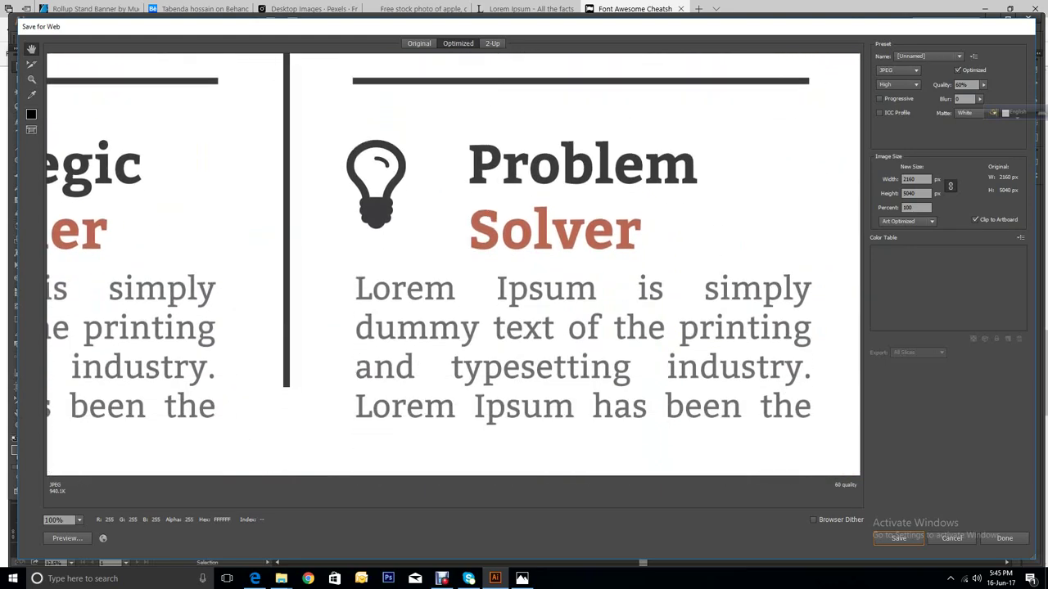
pyautogui.hscroll(-1, 453, 265)
pyautogui.scroll(1, 454, 265)
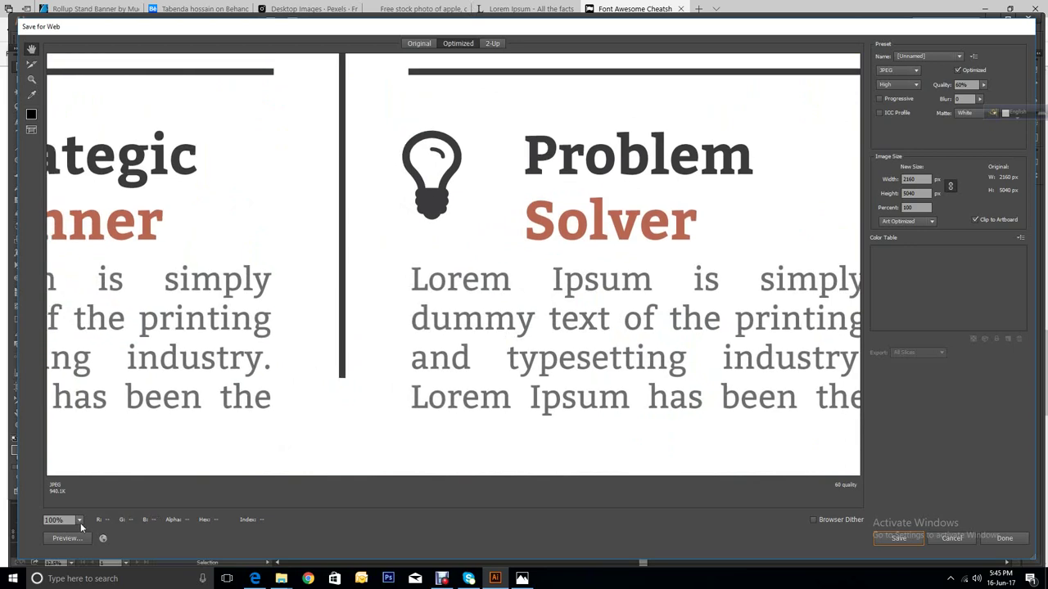
# Step: Set the export preview to 50%, review the layout from ABOUT US down to the contact block, and cancel the export
pyautogui.click(81, 522)
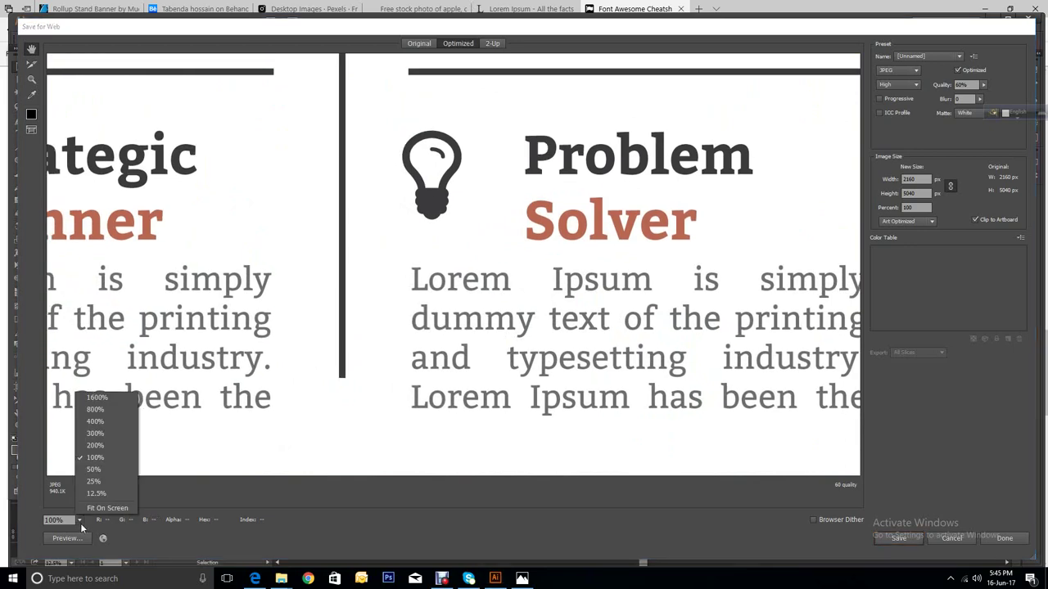
pyautogui.click(94, 470)
pyautogui.scroll(3, 454, 265)
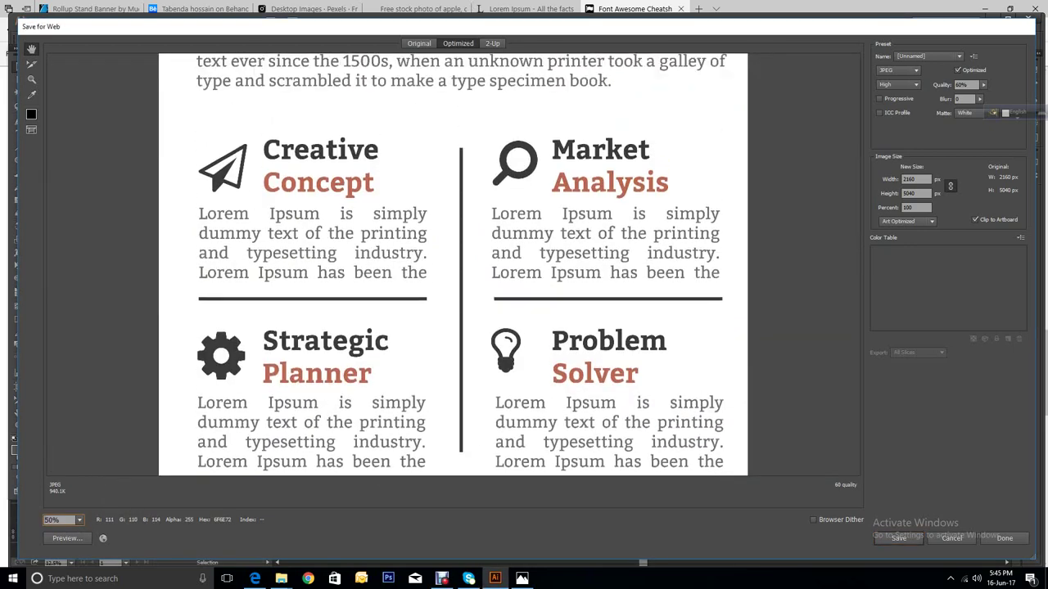
pyautogui.scroll(5, 453, 264)
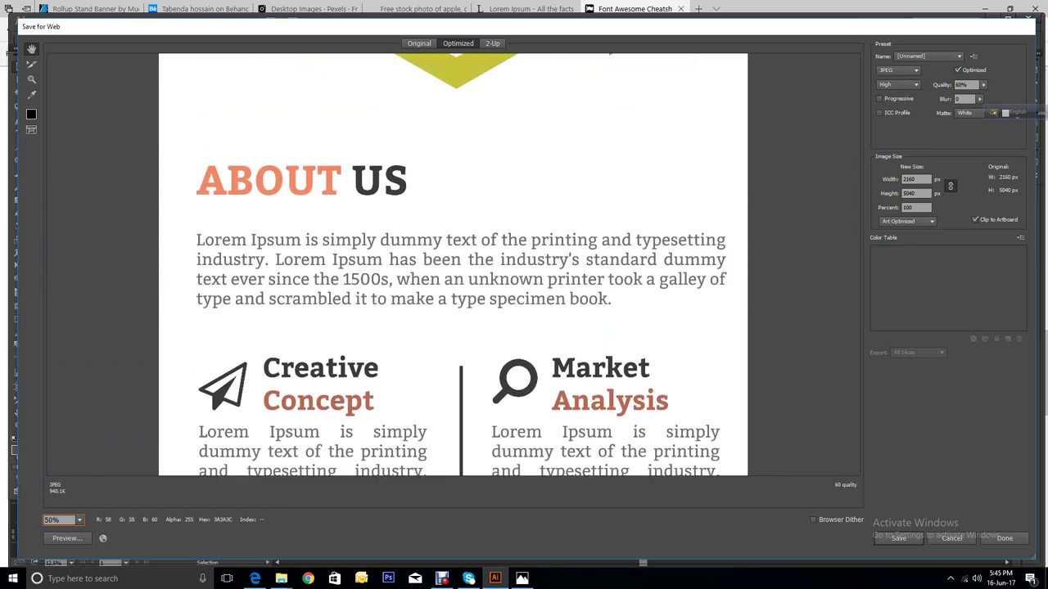
pyautogui.scroll(-4, 453, 265)
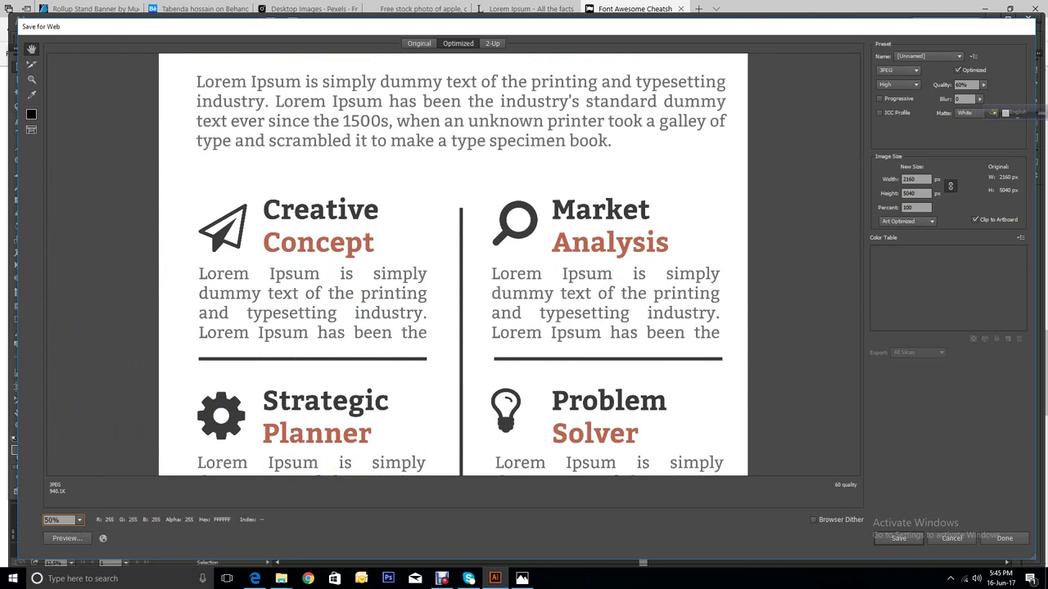
pyautogui.scroll(4, 452, 264)
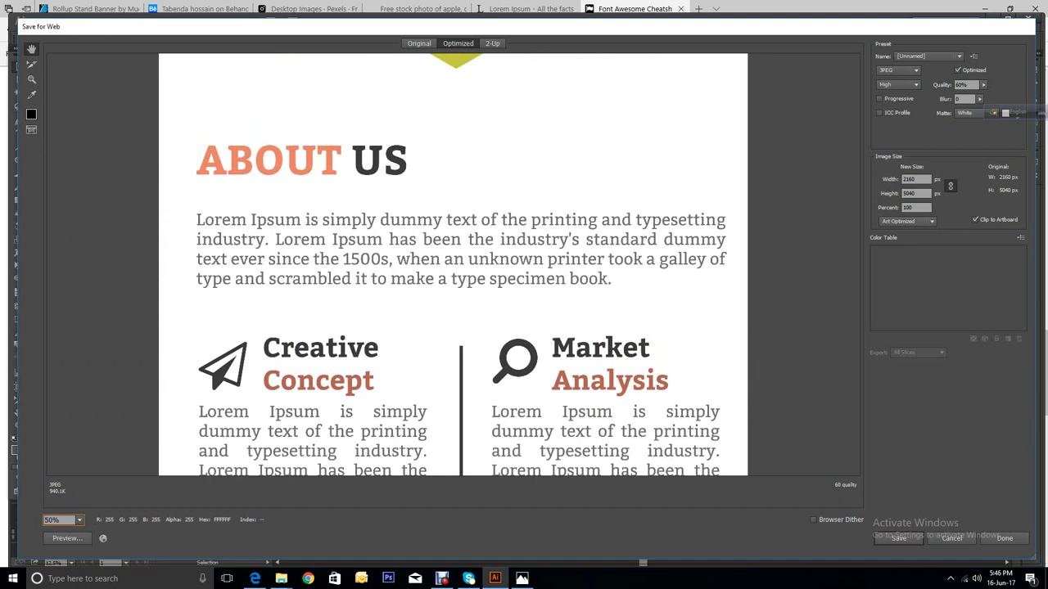
pyautogui.scroll(-9, 452, 264)
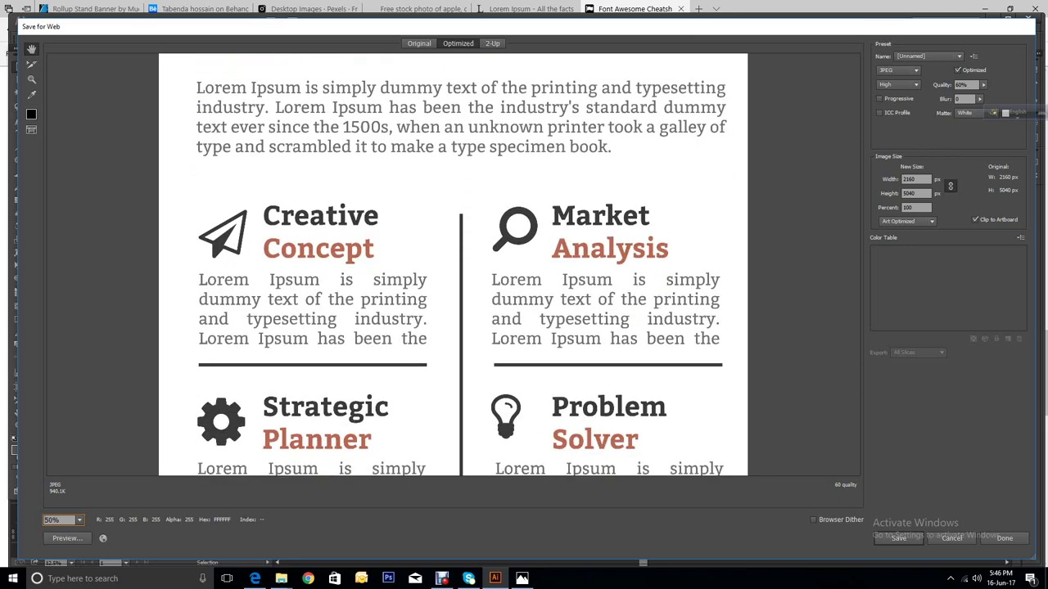
pyautogui.scroll(-3, 453, 265)
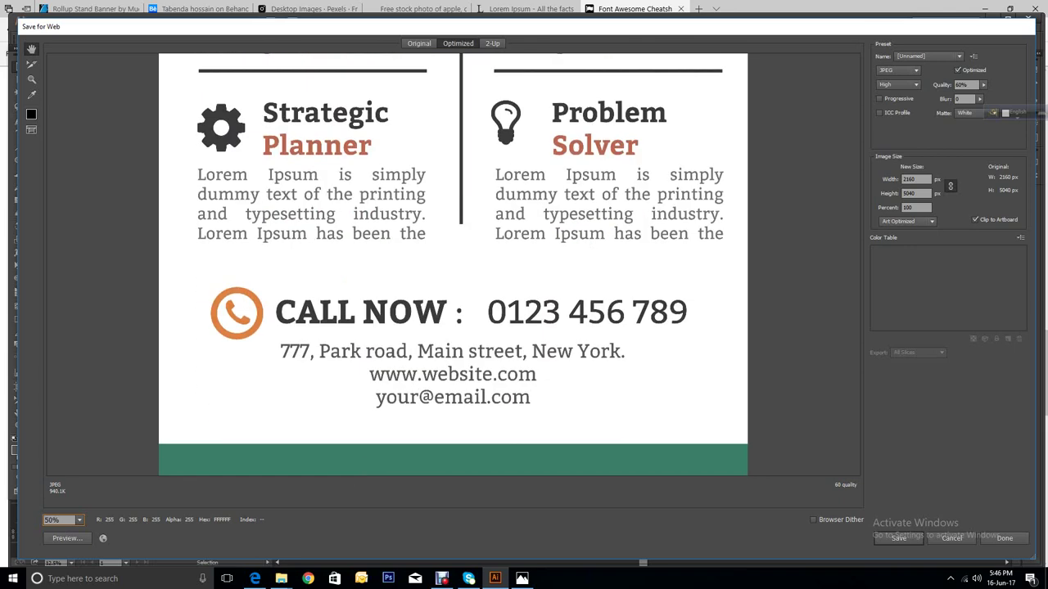
pyautogui.scroll(2, 453, 265)
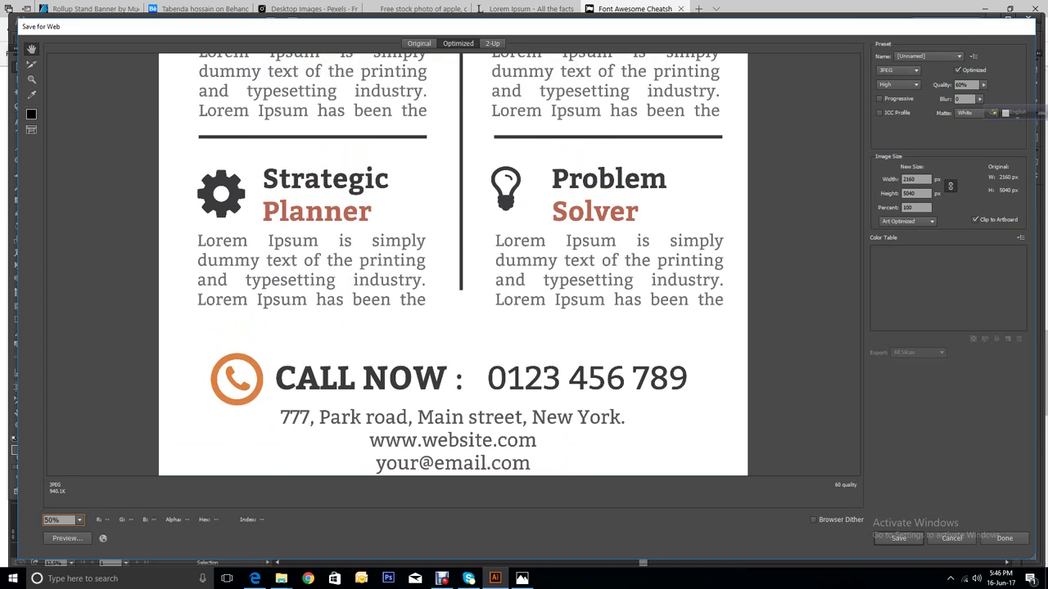
pyautogui.click(956, 539)
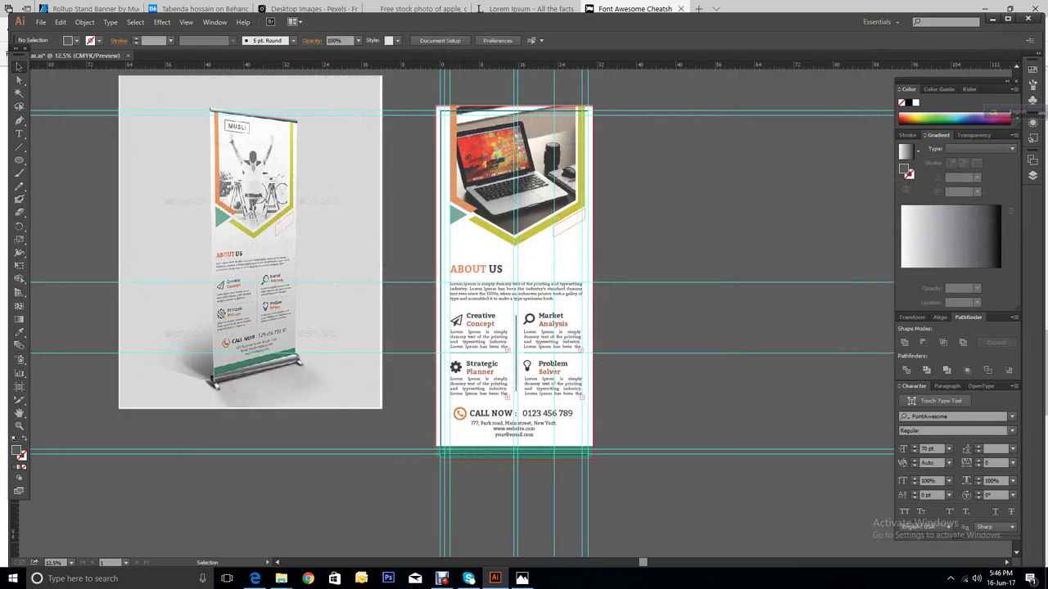
# Step: Narrow the ABOUT US paragraph's text frame by pulling its right edge inward about 0.5 in
pyautogui.click(16, 427)
pyautogui.moveTo(475, 247); pyautogui.dragTo(593, 442)
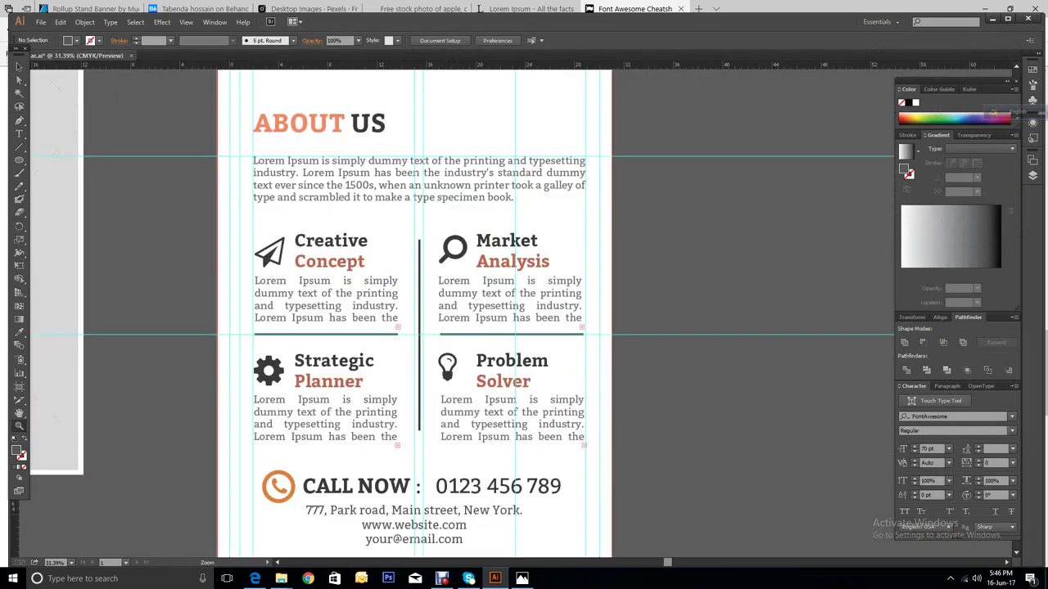
pyautogui.click(19, 66)
pyautogui.click(418, 185)
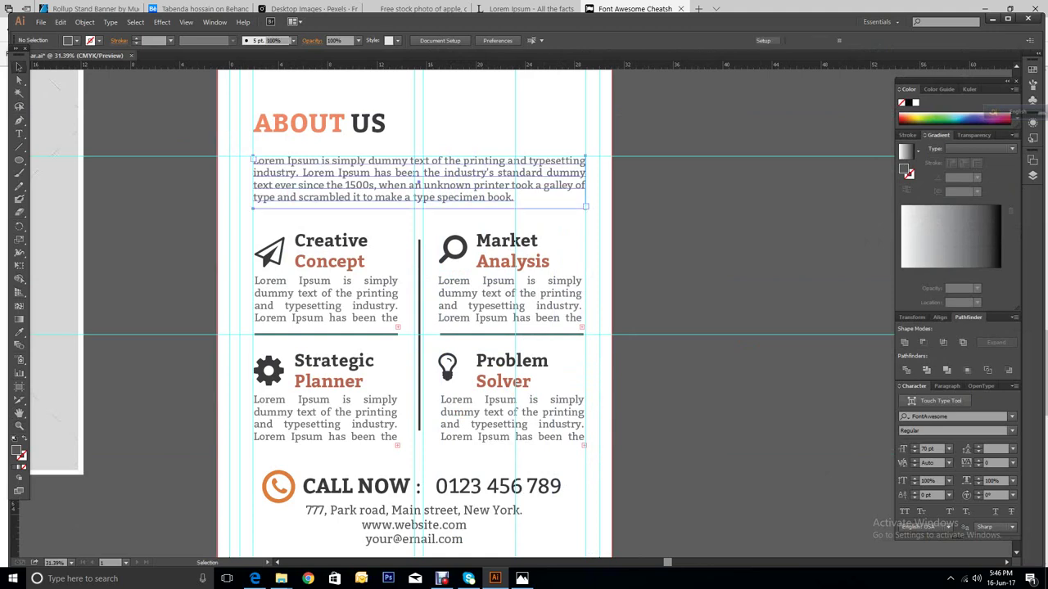
pyautogui.scroll(3, 418, 185)
pyautogui.scroll(4, 453, 311)
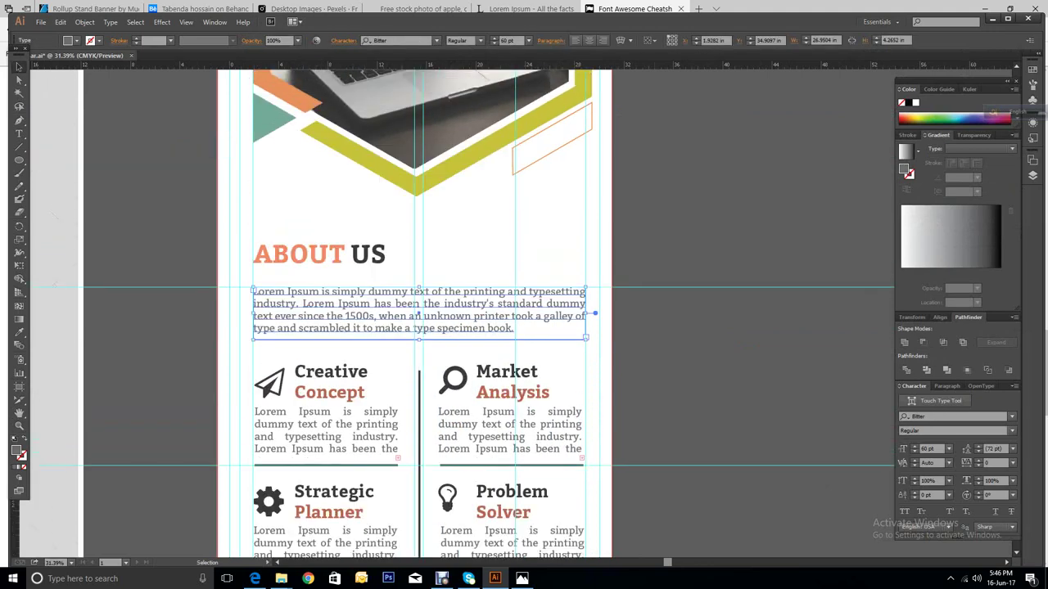
pyautogui.scroll(-5, 453, 311)
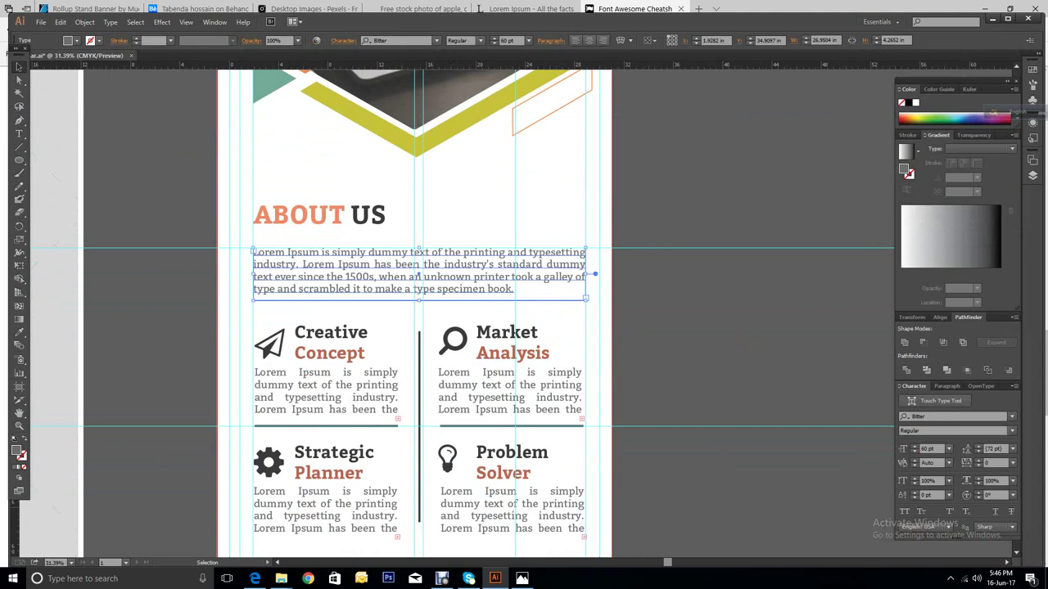
pyautogui.moveTo(585, 276); pyautogui.dragTo(580, 270)
pyautogui.hotkey('ctrl', 'shift', 'a')
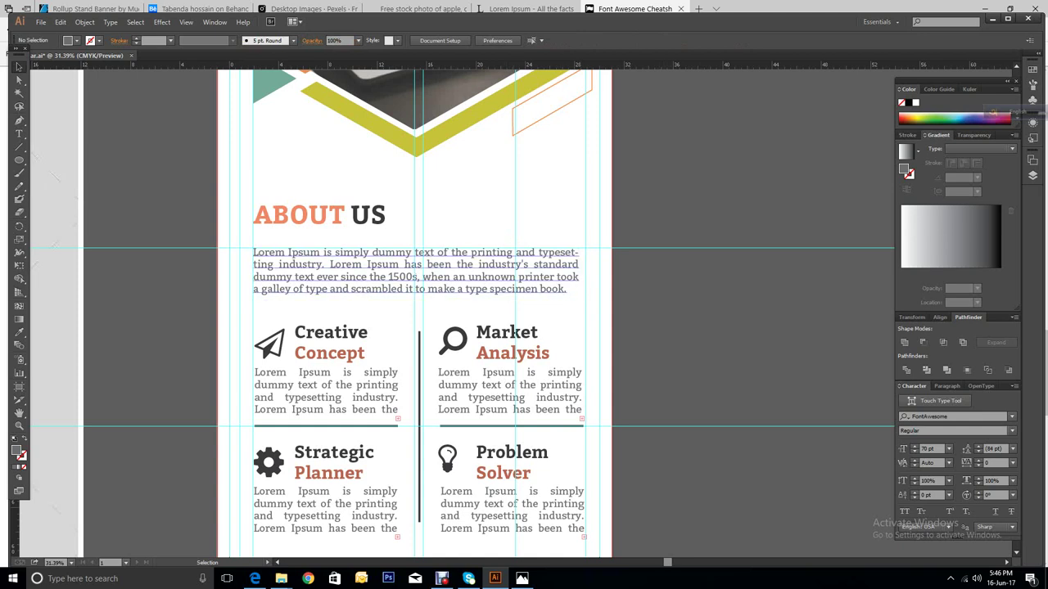
# Step: Move the vertical guide that crosses the Market Analysis column to the right edge of the ABOUT US paragraph
pyautogui.click(517, 244)
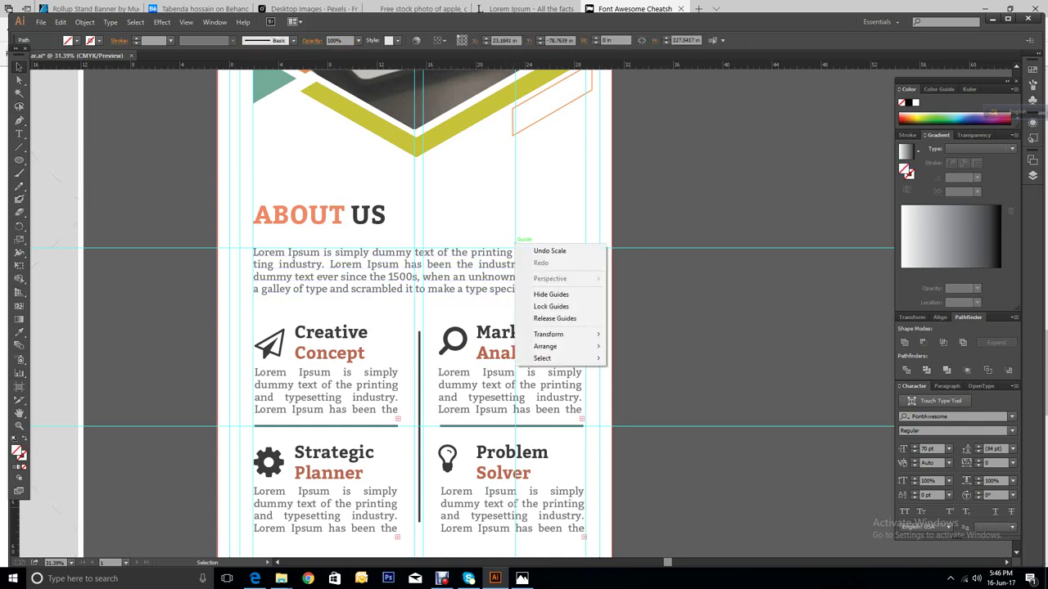
pyautogui.rightClick(518, 244)
pyautogui.click(614, 220)
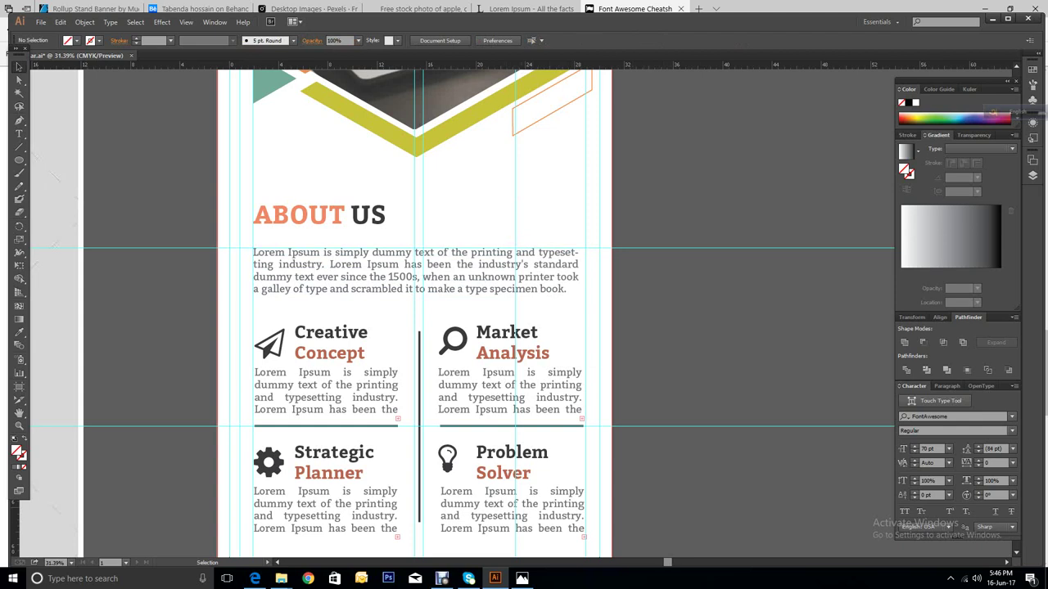
pyautogui.moveTo(518, 234); pyautogui.dragTo(577, 247)
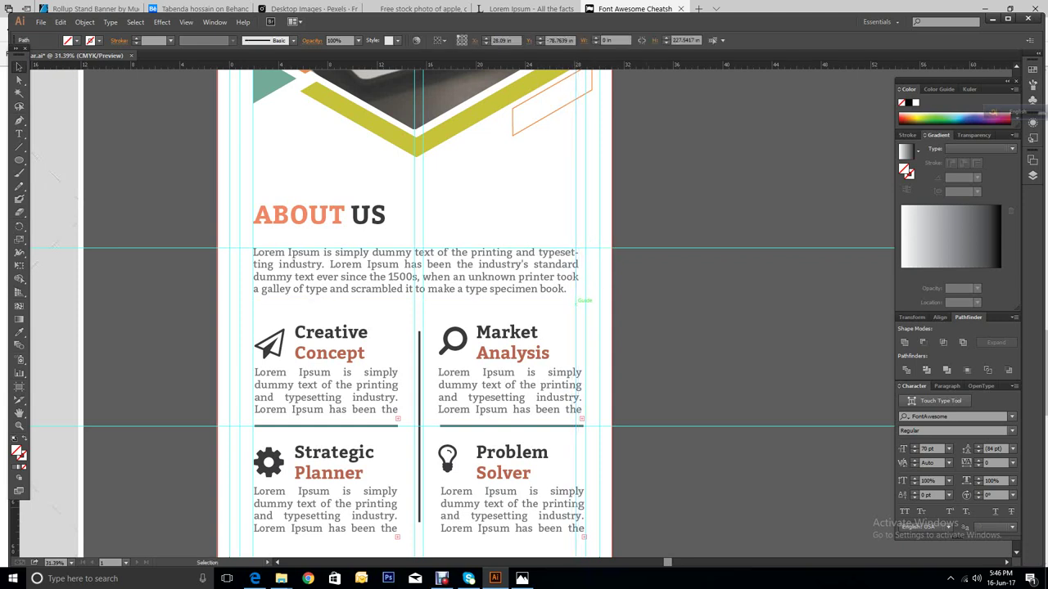
pyautogui.hotkey('ctrl', 'shift', 'a')
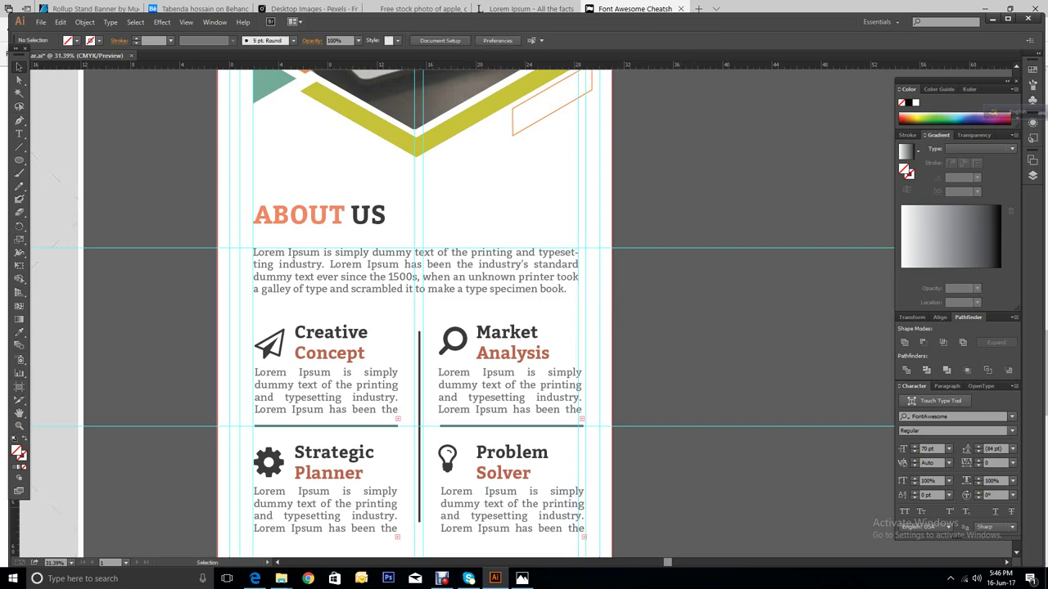
# Step: Select the Market Analysis and Problem Solver blocks with their divider line and nudge them left to meet the paragraph's right-edge guide
pyautogui.scroll(-3, 458, 311)
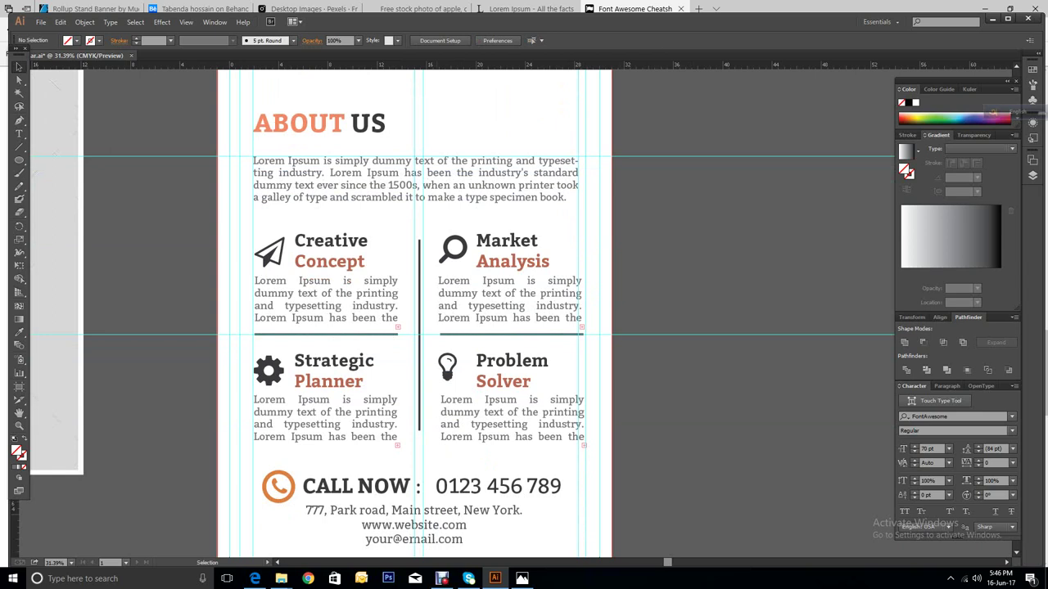
pyautogui.press('shift')
pyautogui.moveTo(433, 226); pyautogui.dragTo(573, 446)
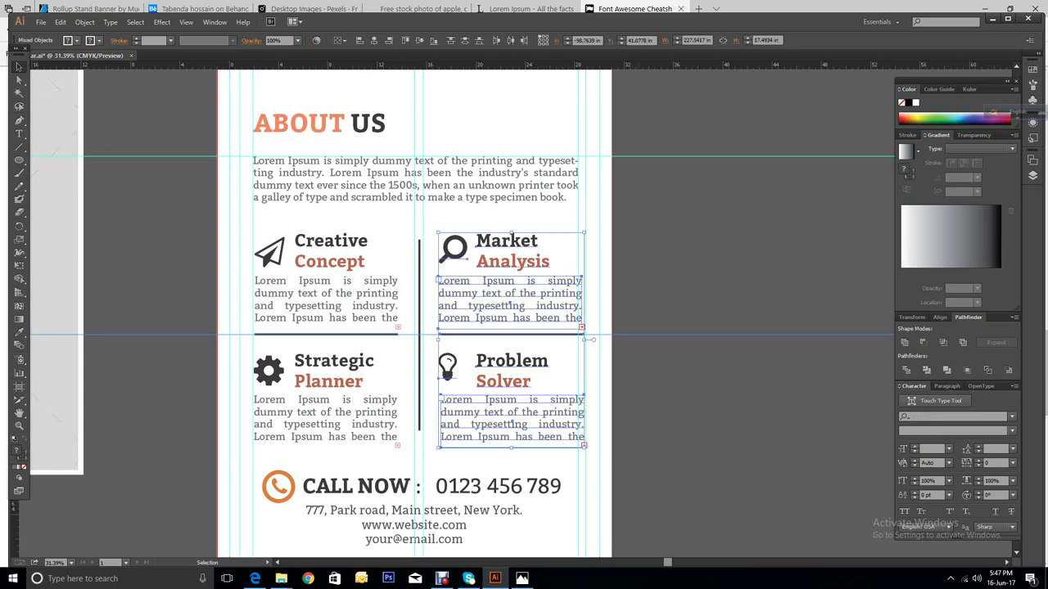
pyautogui.hotkey('shift', 'Left')
pyautogui.hotkey('shift', 'Left')
pyautogui.hotkey('shift', 'Left')
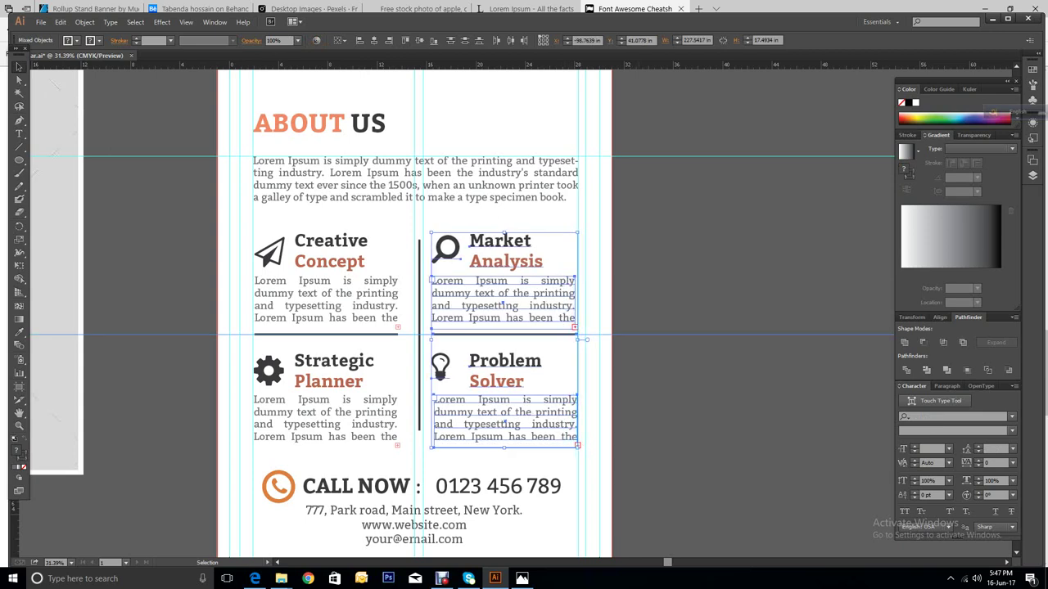
# Step: Shift the vertical divider line between the two service columns slightly left onto the banner's centre guide
pyautogui.hotkey('ctrl', 'shift', 'a')
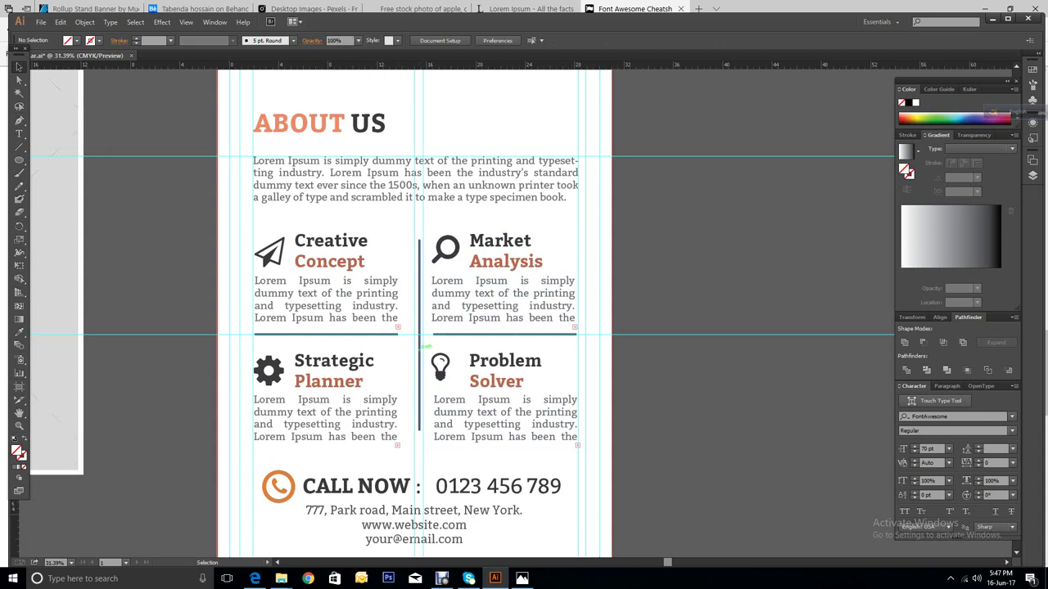
pyautogui.click(419, 347)
pyautogui.moveTo(425, 347); pyautogui.dragTo(420, 349)
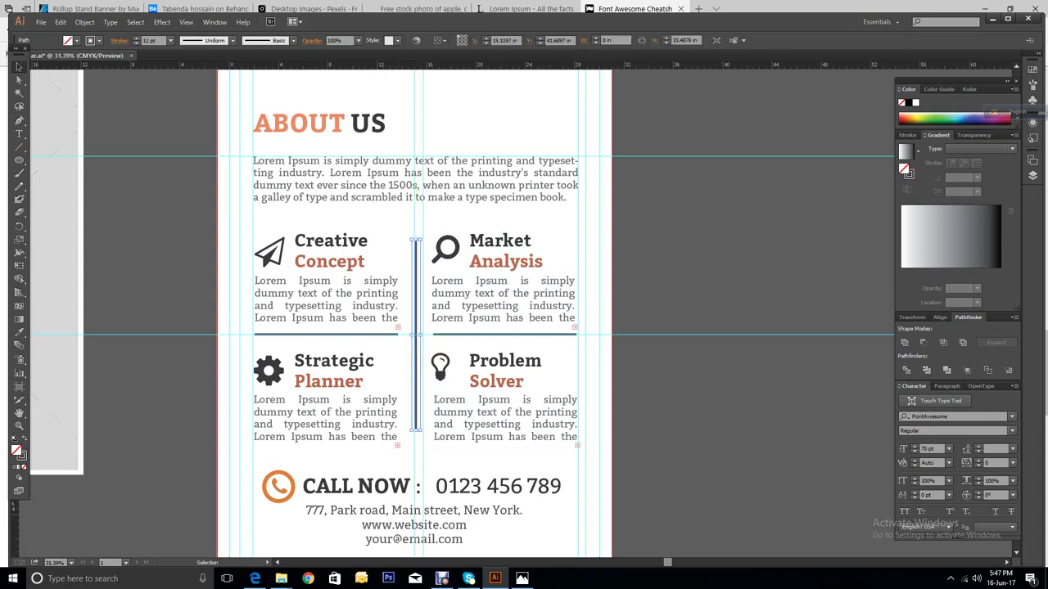
pyautogui.hotkey('ctrl', 'shift', 'a')
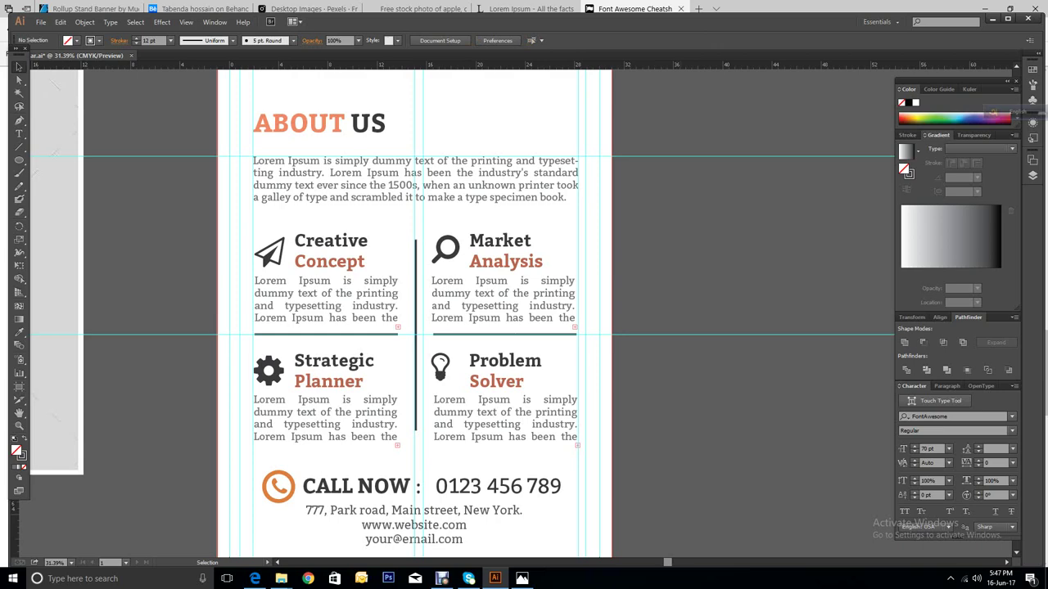
# Step: Open the banner in Save for Web, set the preview to 50% and review the layout from the laptop photo to the green footer
pyautogui.scroll(2, 414, 311)
pyautogui.scroll(-4, 414, 311)
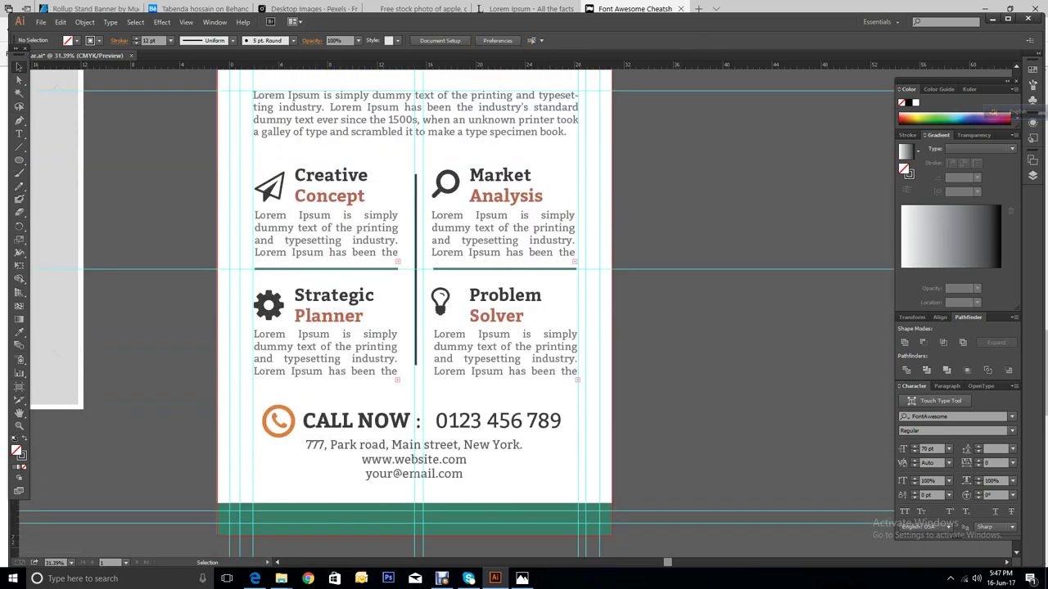
pyautogui.scroll(2, 414, 311)
pyautogui.scroll(1, 414, 311)
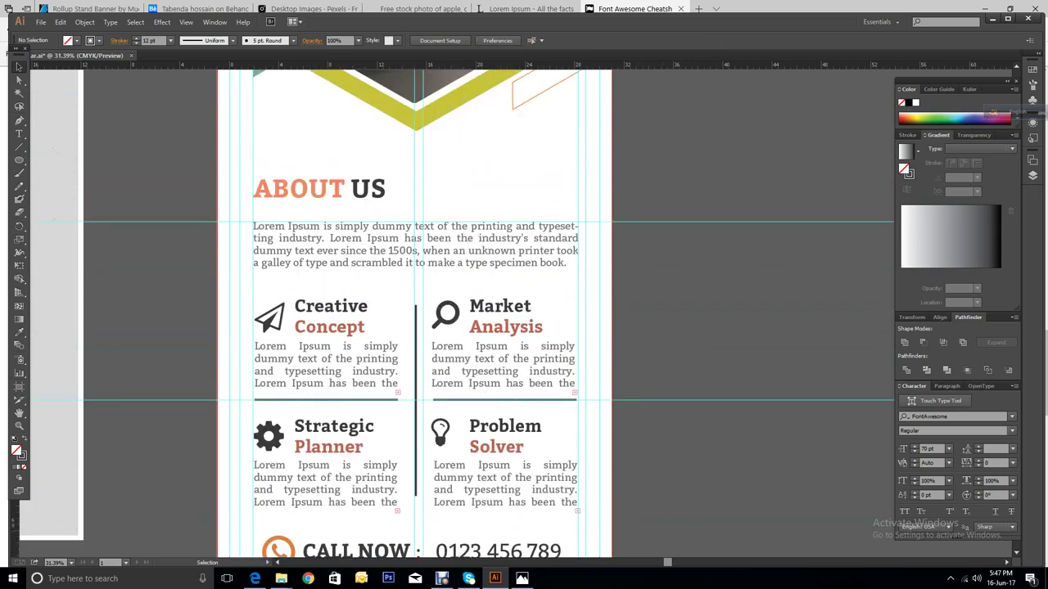
pyautogui.click(39, 23)
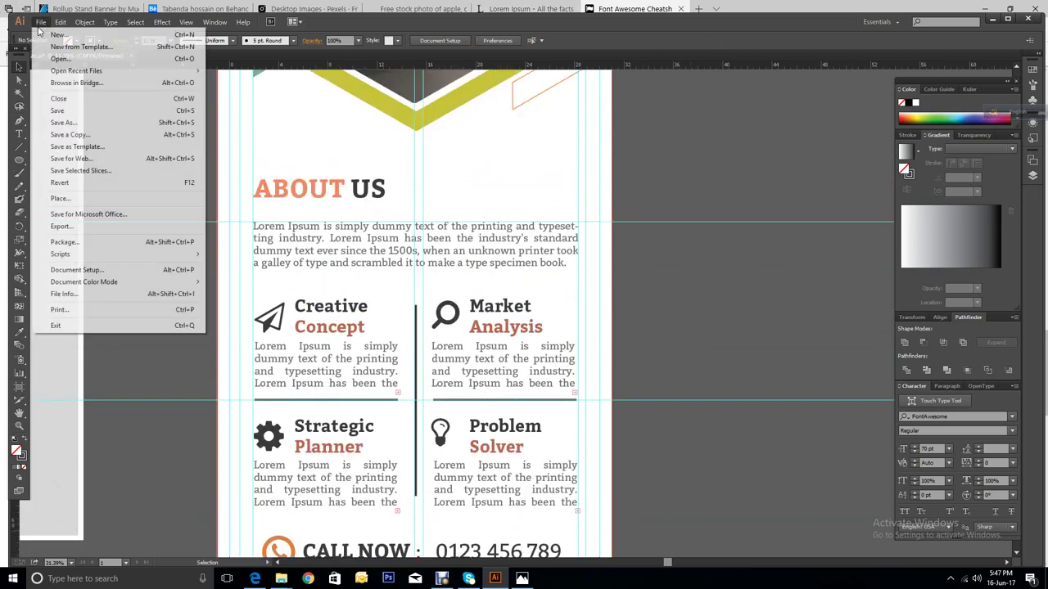
pyautogui.click(70, 160)
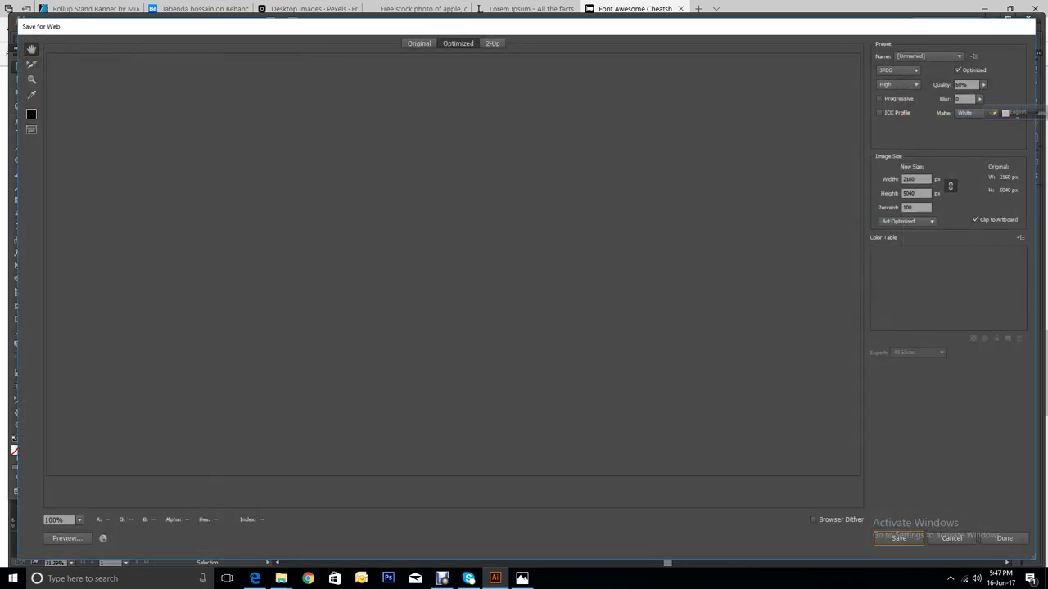
pyautogui.click(79, 521)
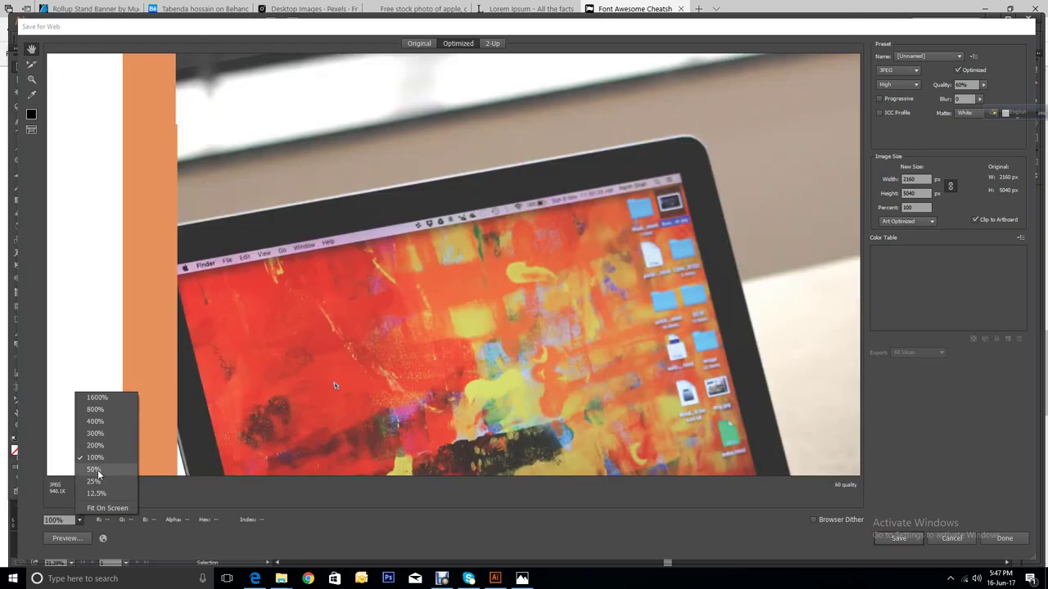
pyautogui.click(93, 469)
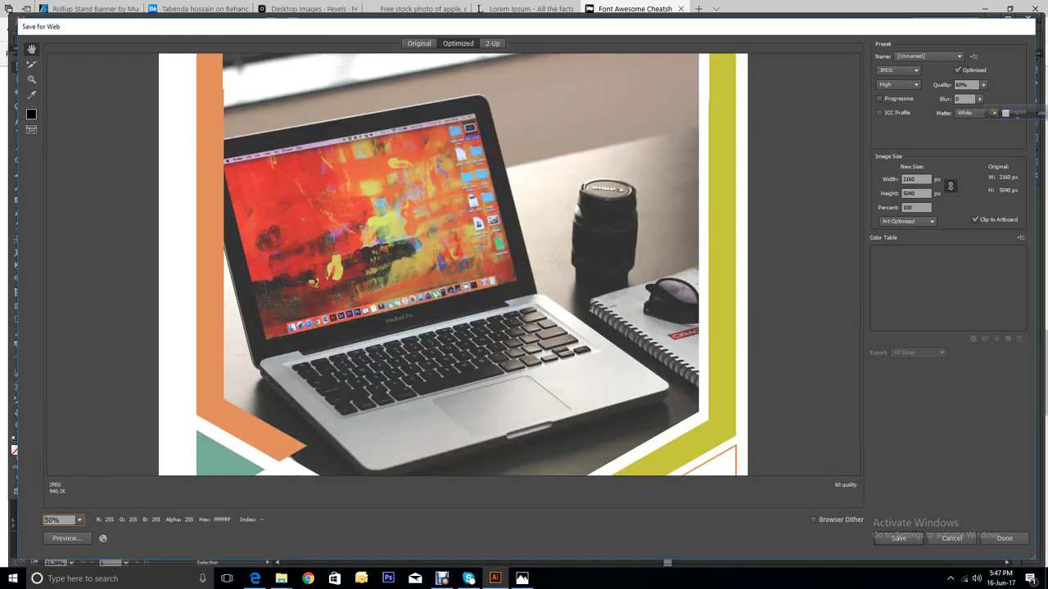
pyautogui.scroll(-10, 453, 264)
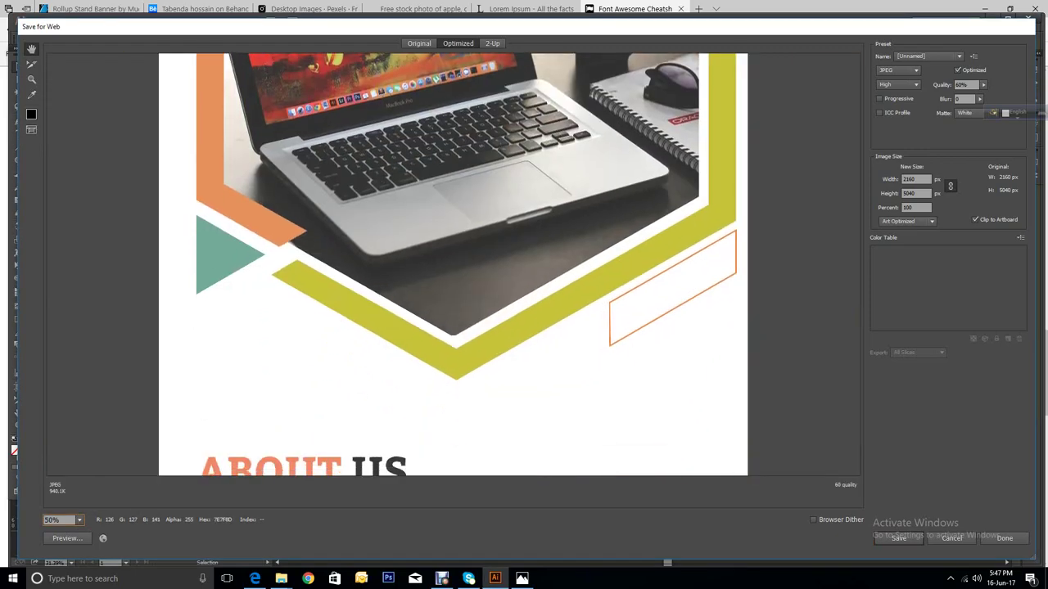
pyautogui.scroll(-5, 453, 265)
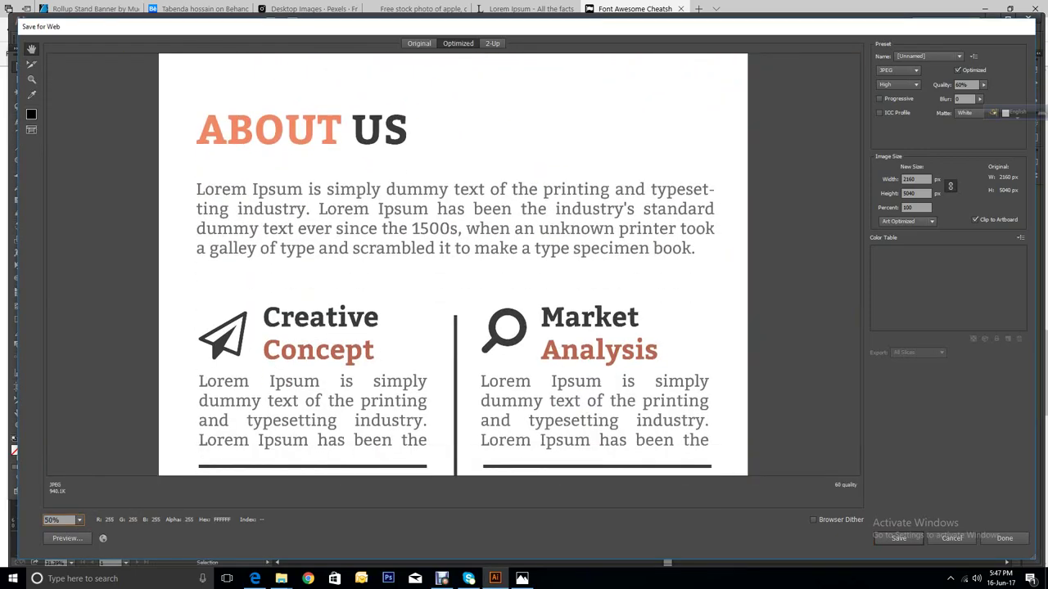
pyautogui.scroll(4, 453, 264)
pyautogui.scroll(-3, 453, 264)
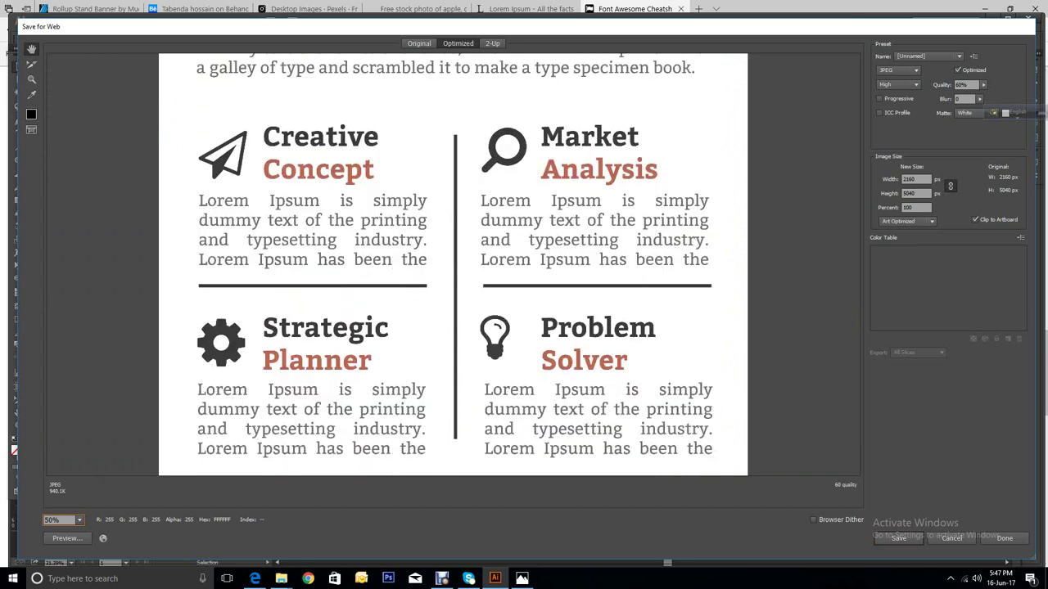
pyautogui.scroll(-3, 453, 265)
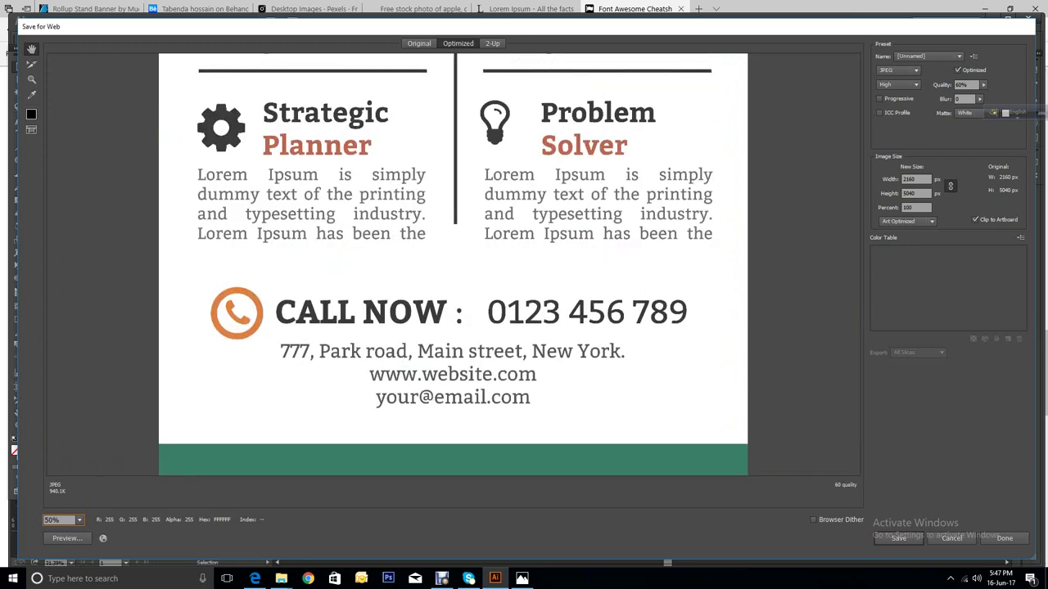
# Step: Export the banner as a JPEG named bannar into the Desktop's first-assignment folder, and save the document
pyautogui.click(908, 537)
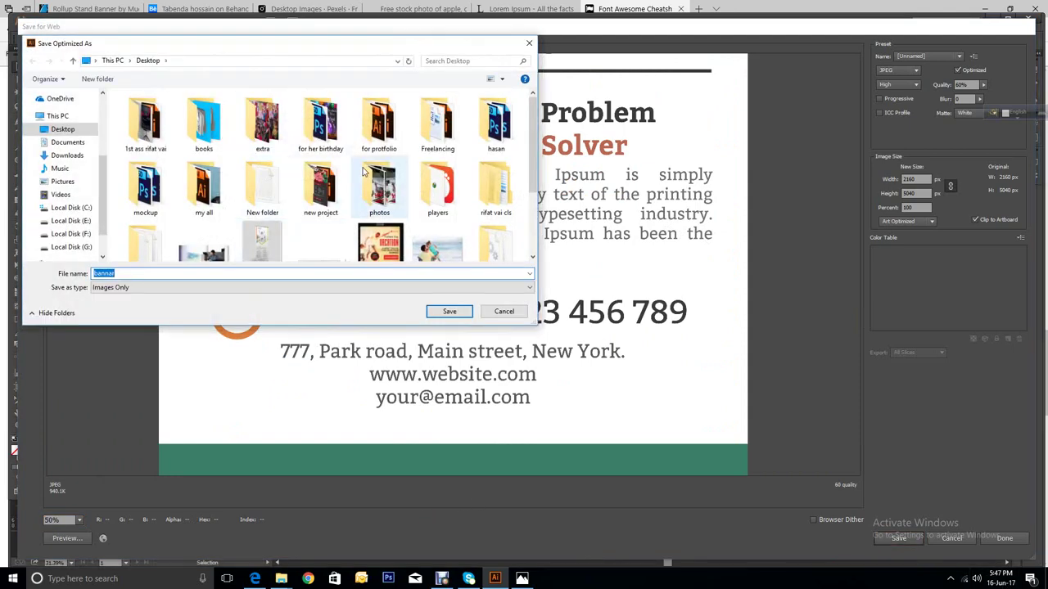
pyautogui.doubleClick(145, 121)
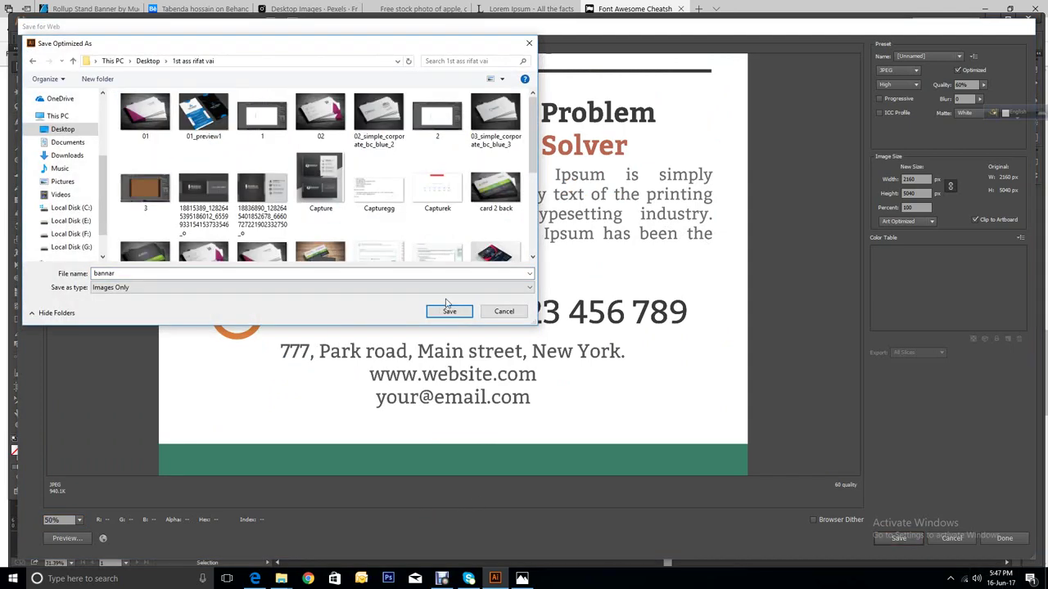
pyautogui.click(449, 315)
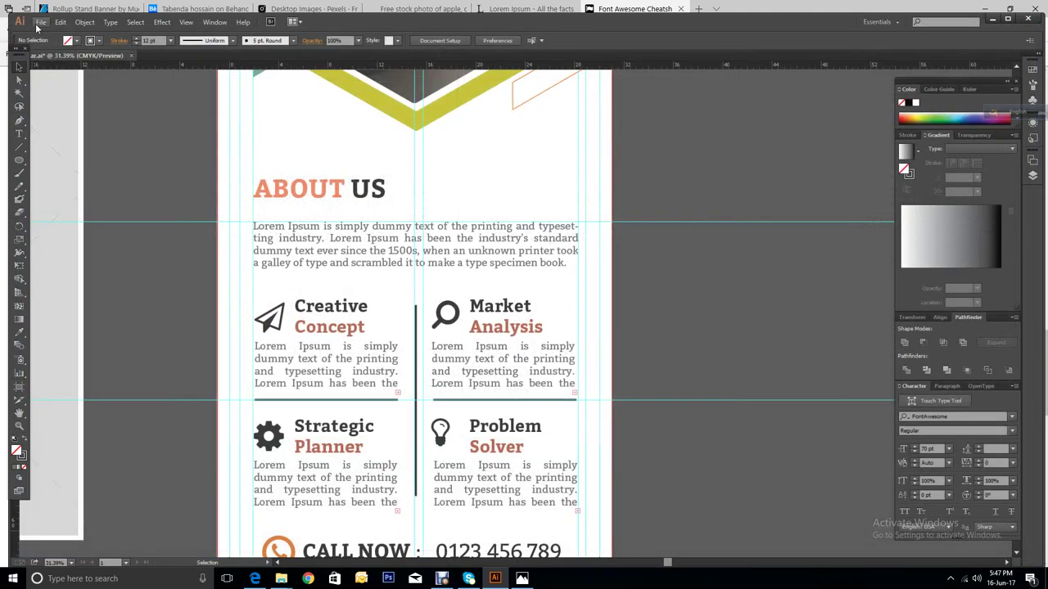
pyautogui.click(40, 22)
pyautogui.click(69, 111)
pyautogui.scroll(6, 487, 311)
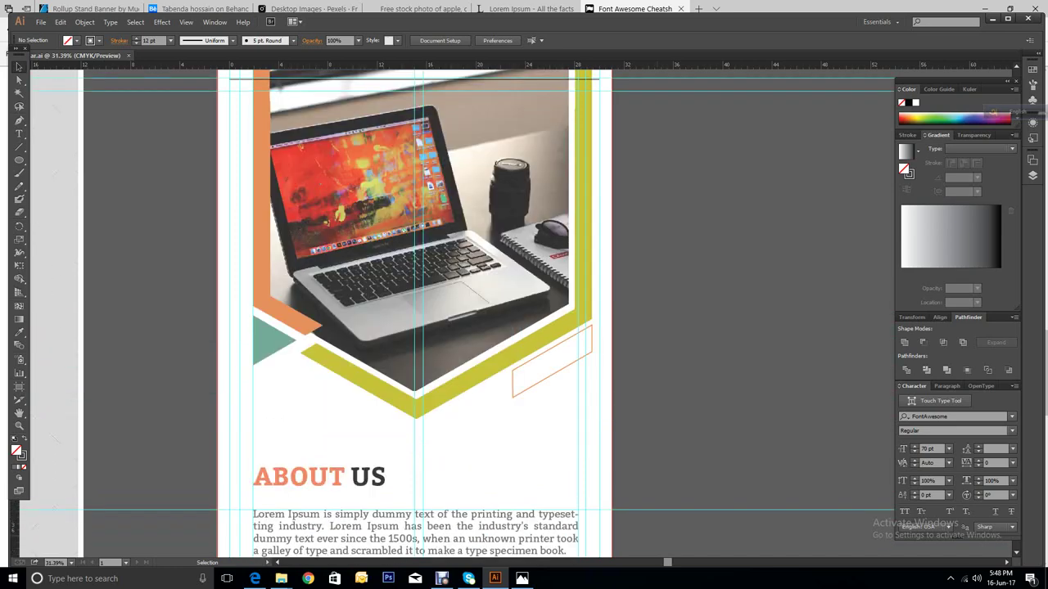
pyautogui.scroll(-8, 414, 311)
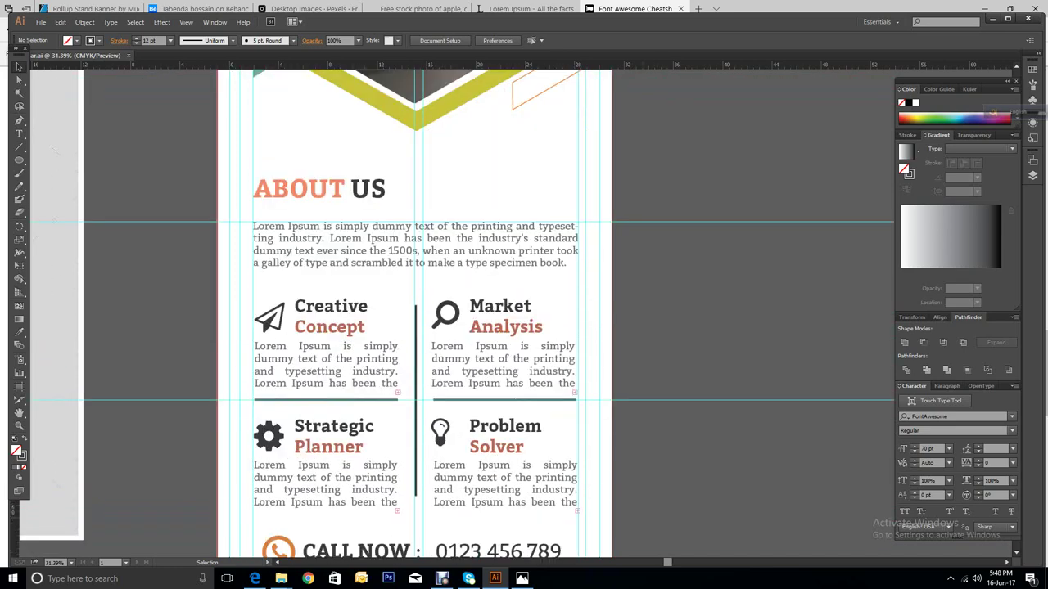
pyautogui.scroll(-3, 413, 311)
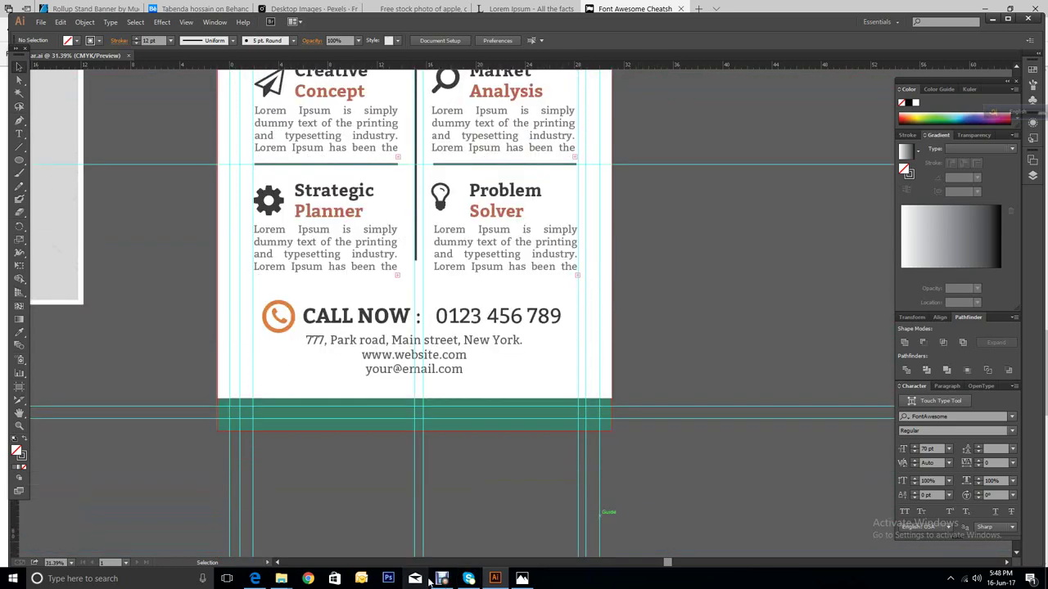
pyautogui.moveTo(440, 579)
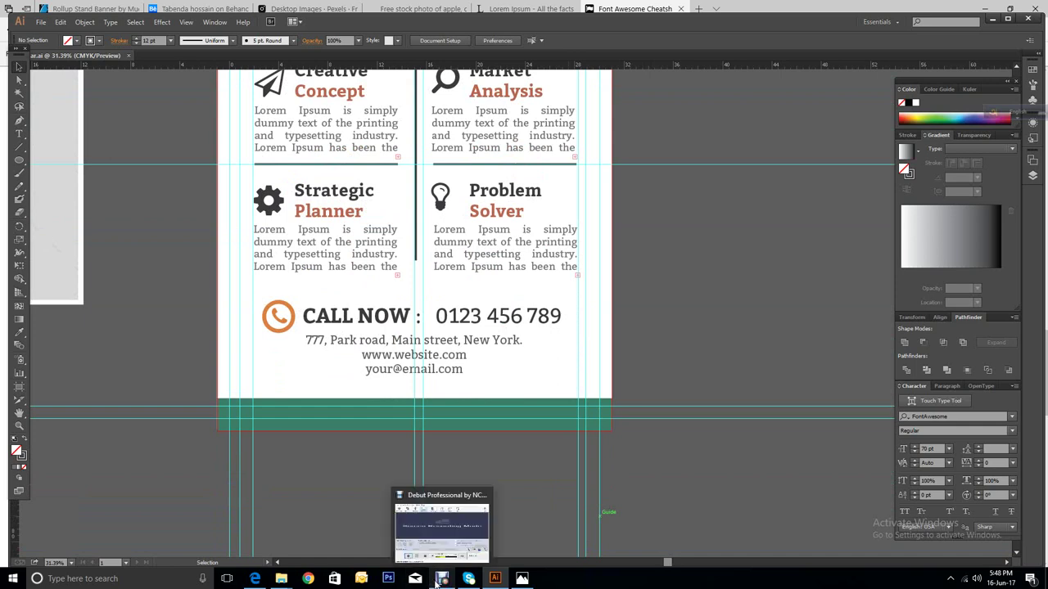